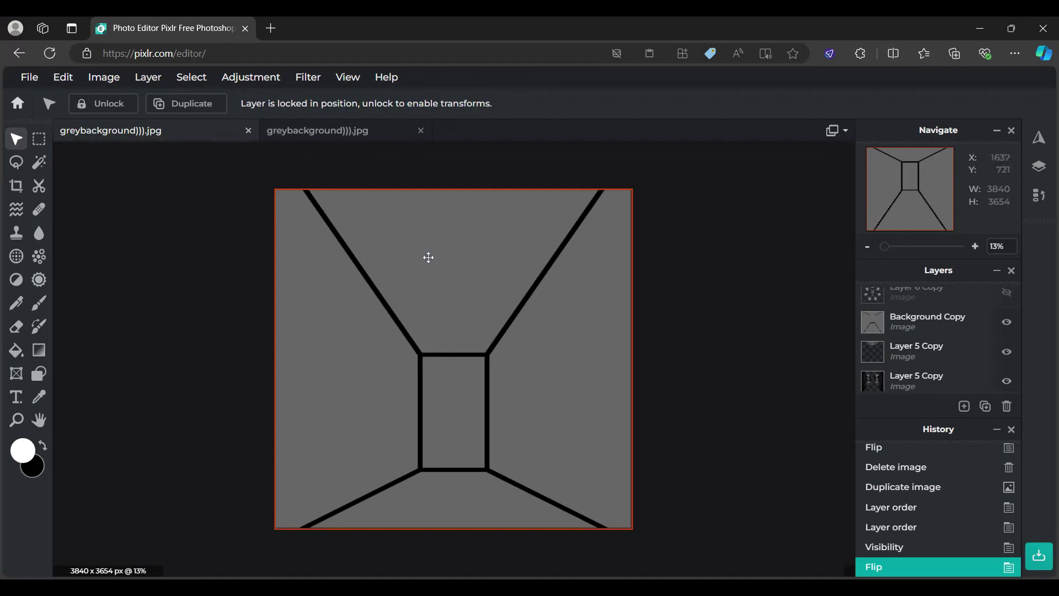
Step: Select the black perspective lines on the flipped Background Copy layer with the Wand tool
click(42, 169)
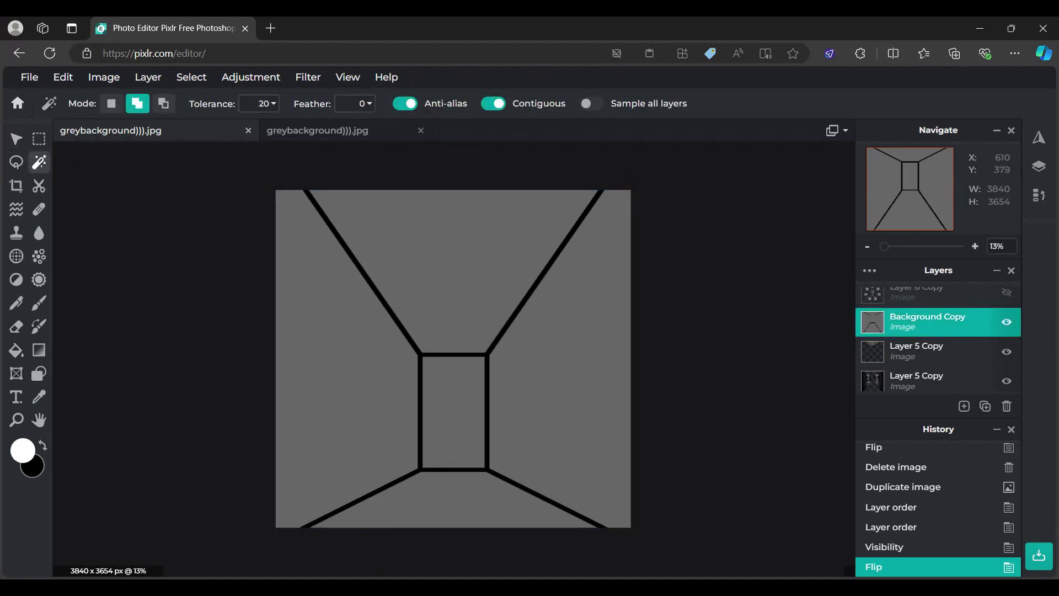
click(332, 224)
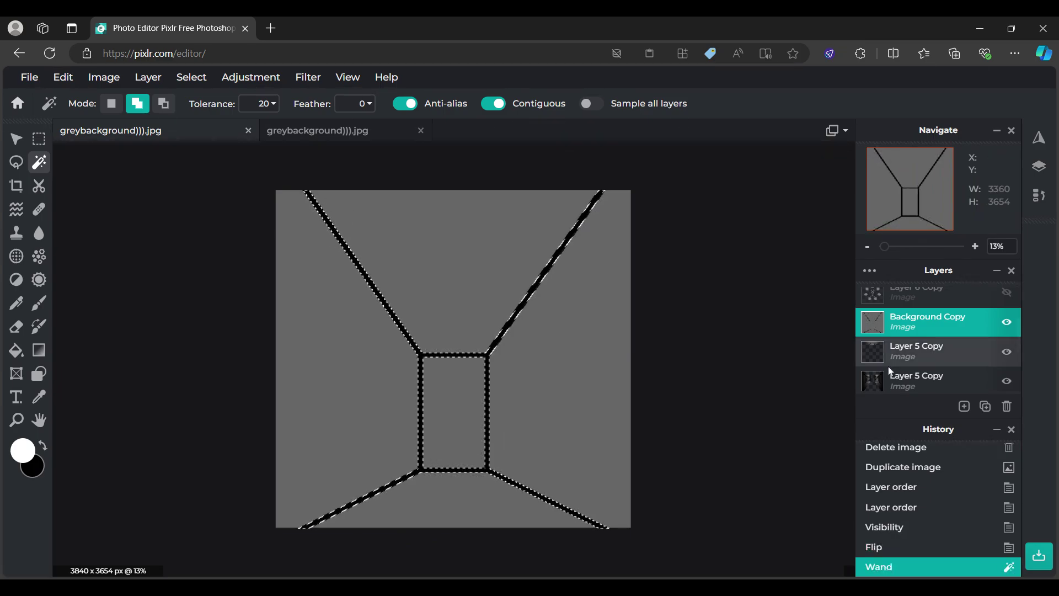
scroll(890, 363, down, 2)
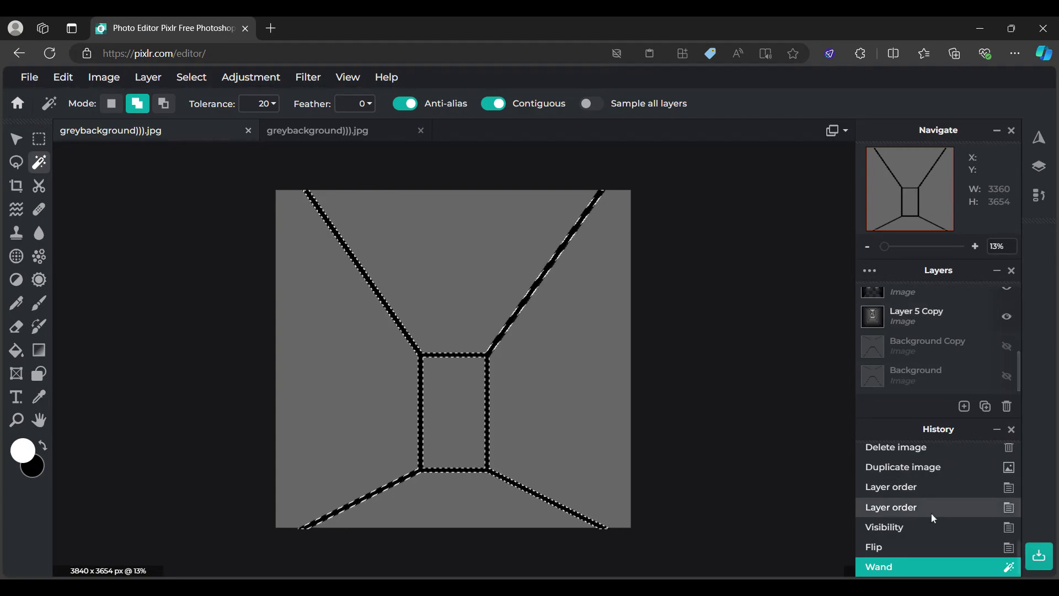
Step: Revert the document's history to the Delete image entry before the last layer duplication
click(889, 545)
click(891, 528)
click(893, 507)
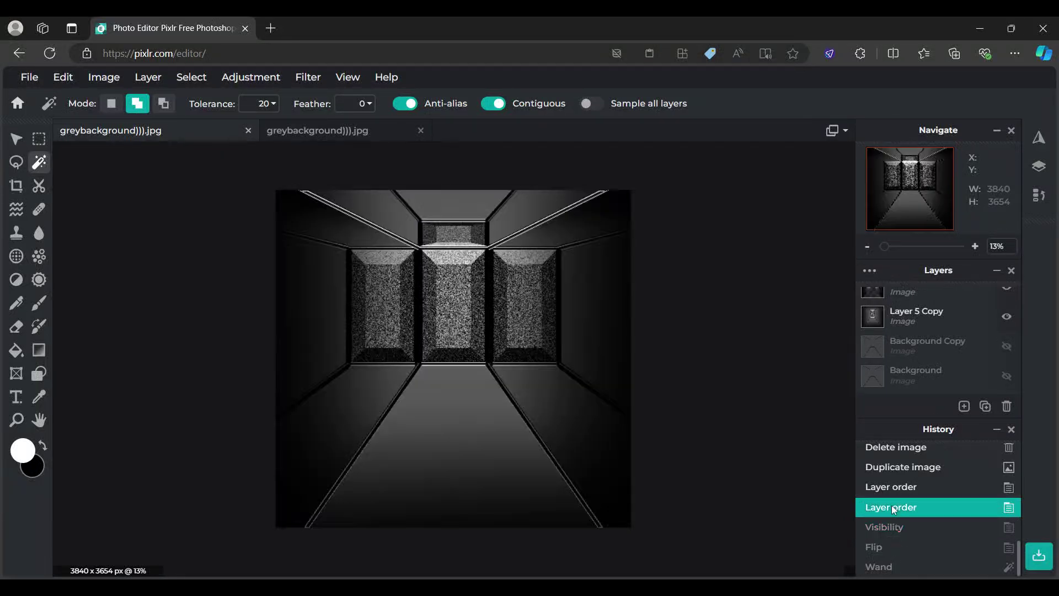
scroll(893, 507, up, 2)
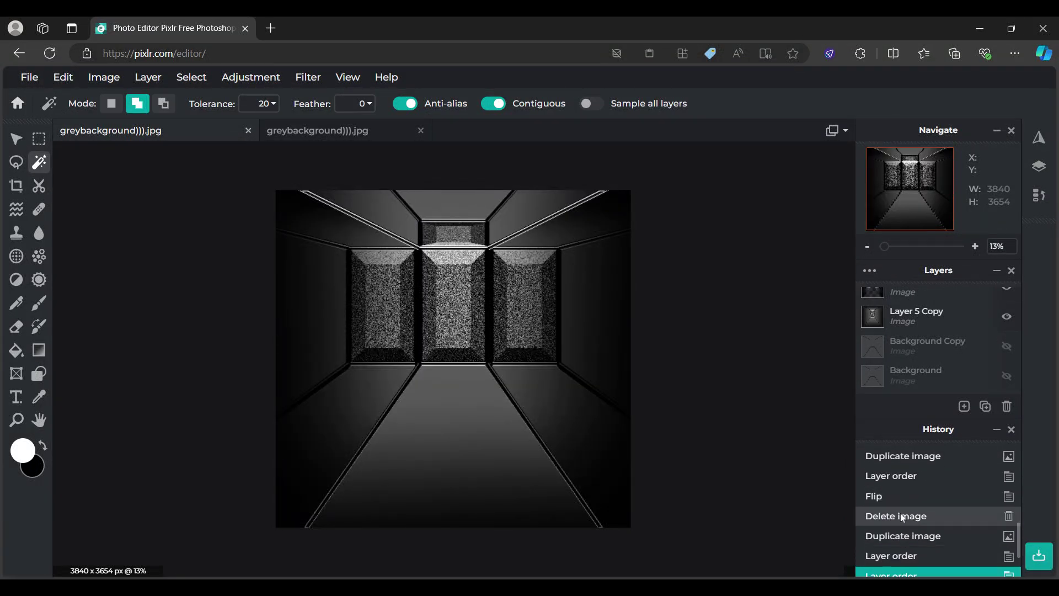
click(911, 515)
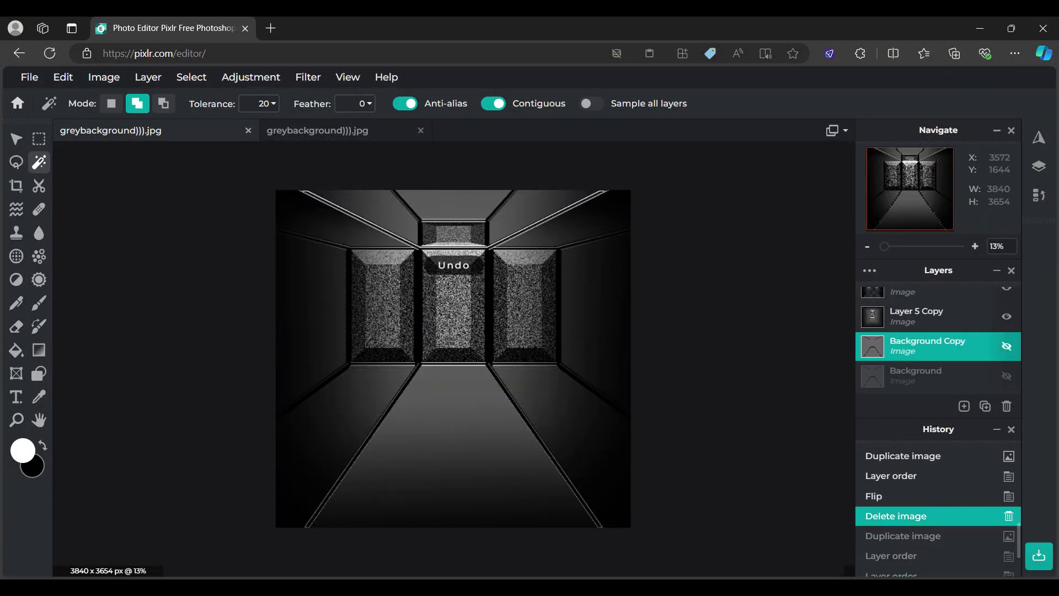
Step: Open the greybackground)))2.jpg image at the Ultra HD size, 3840 x 3654 px
click(16, 139)
click(17, 103)
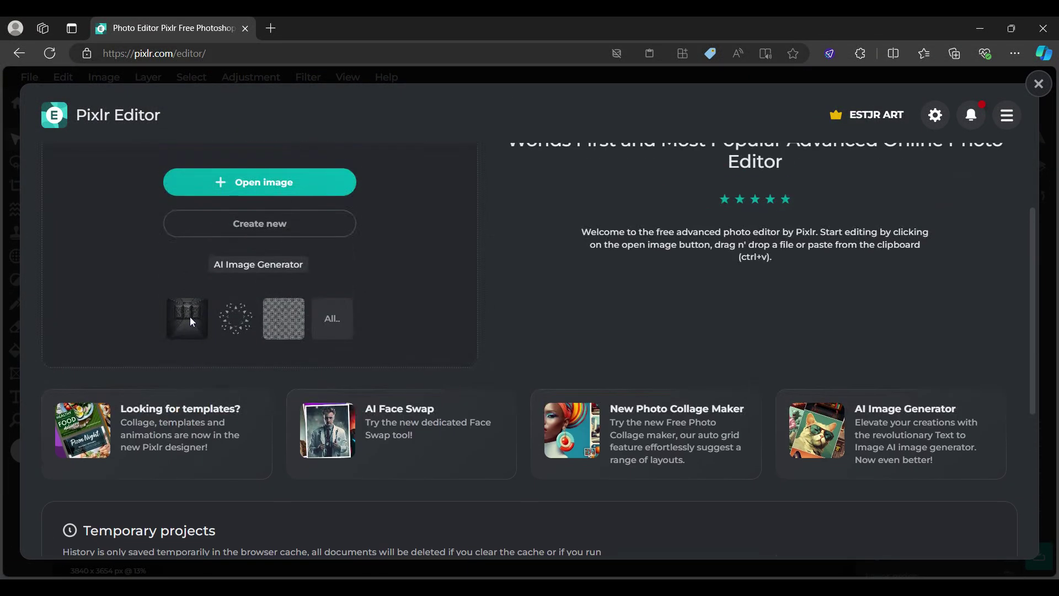
click(254, 307)
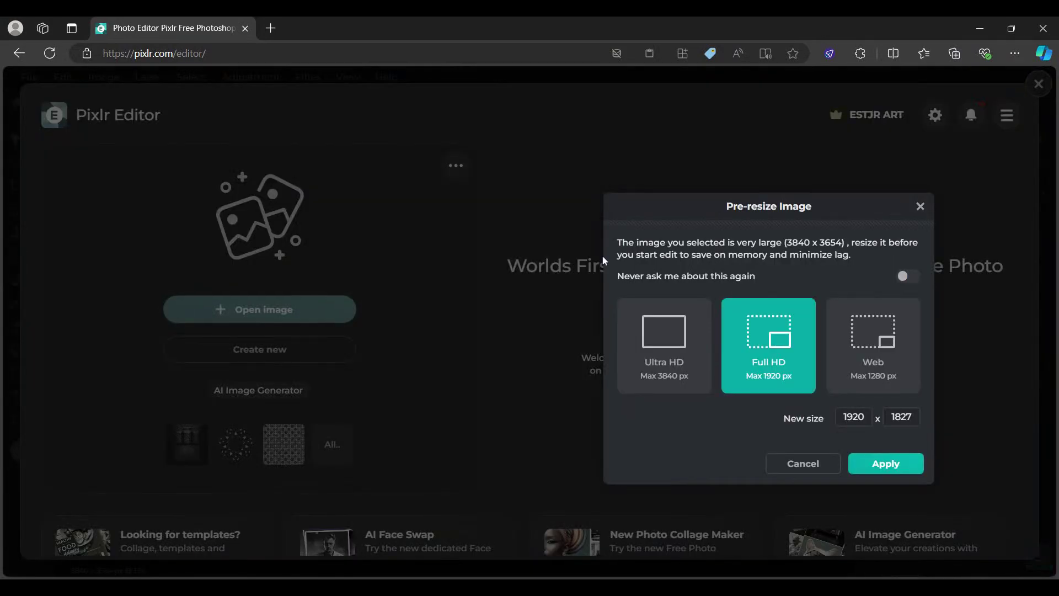
click(664, 345)
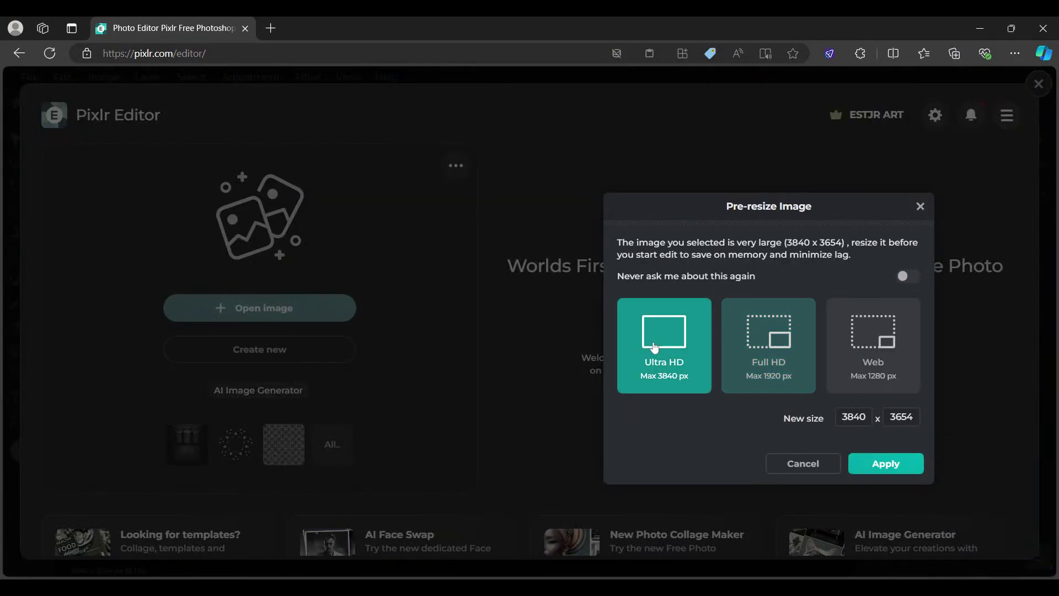
click(858, 468)
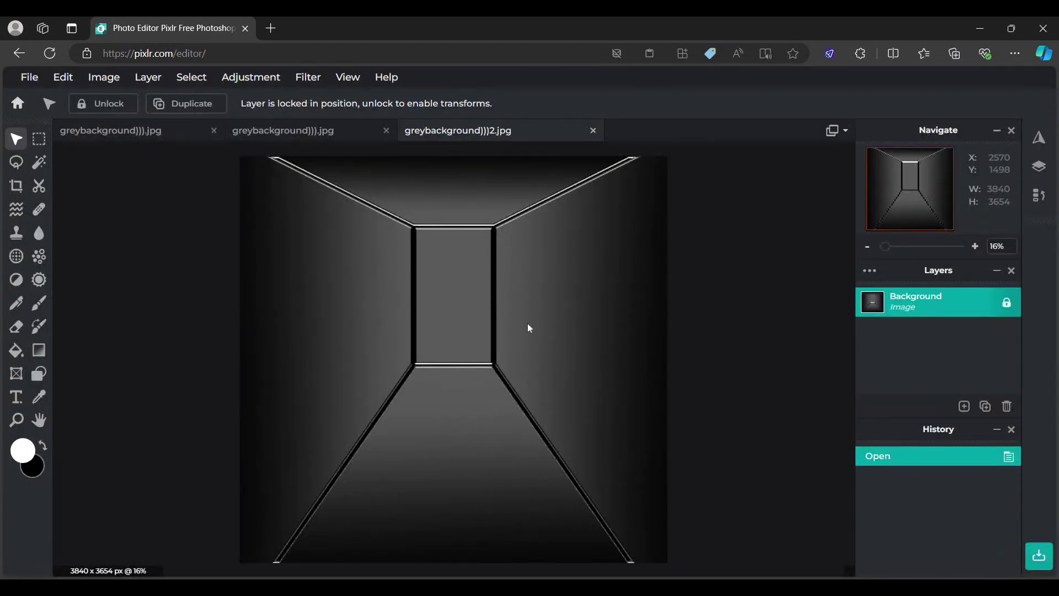
Step: Unlock the Background layer, duplicate it, and flip the duplicate vertically
click(1007, 309)
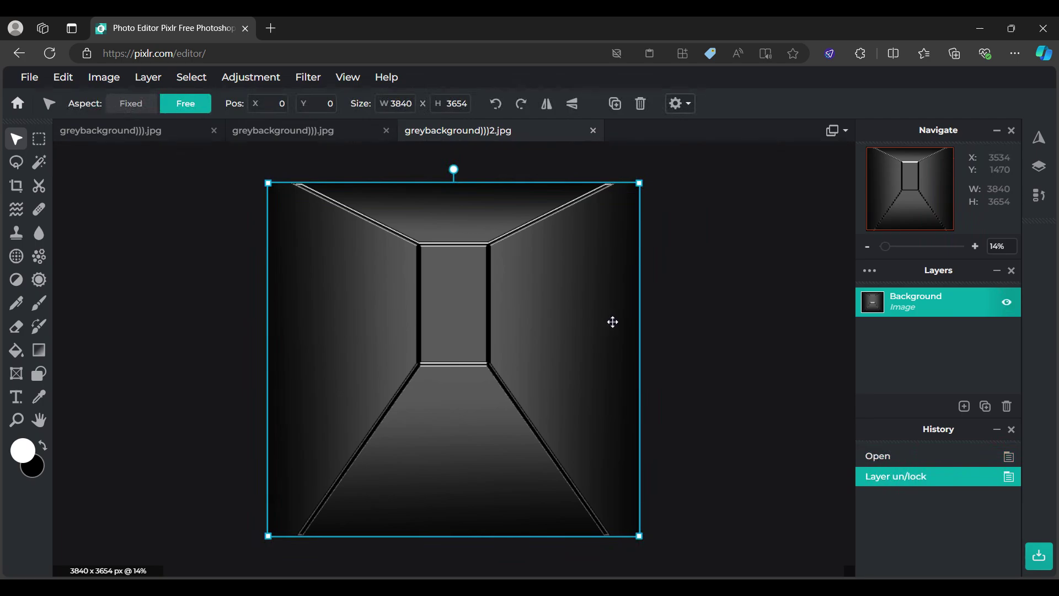
scroll(669, 294, down, 1)
click(679, 299)
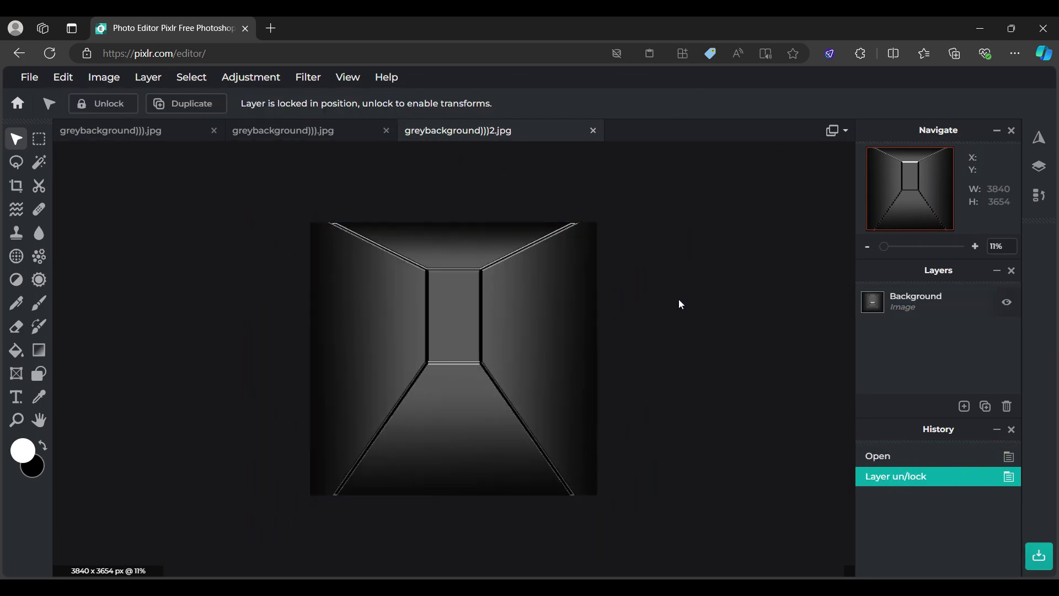
click(413, 293)
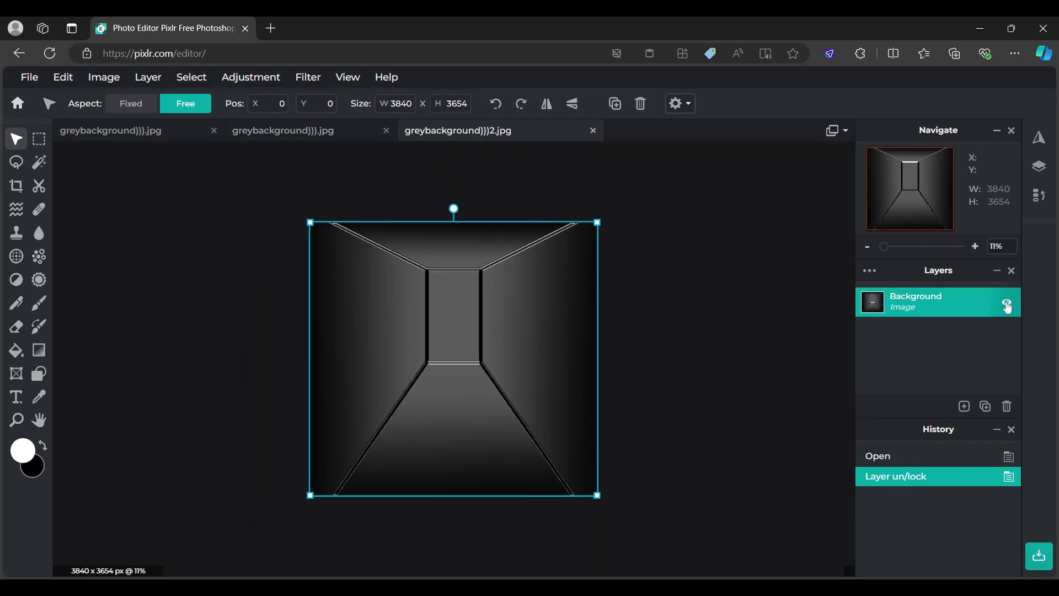
key(ctrl+j)
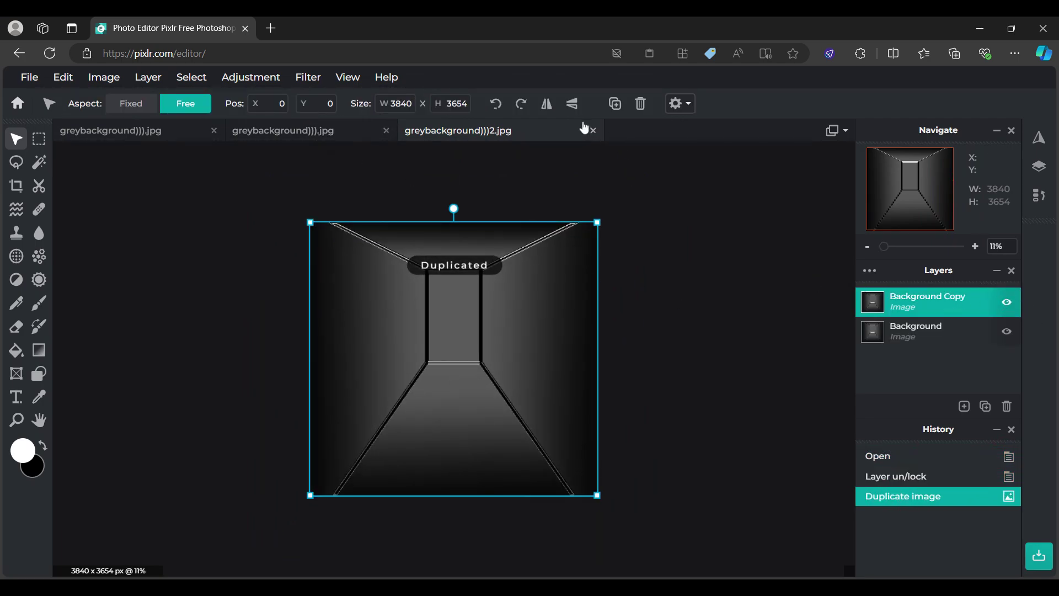
click(573, 111)
click(704, 248)
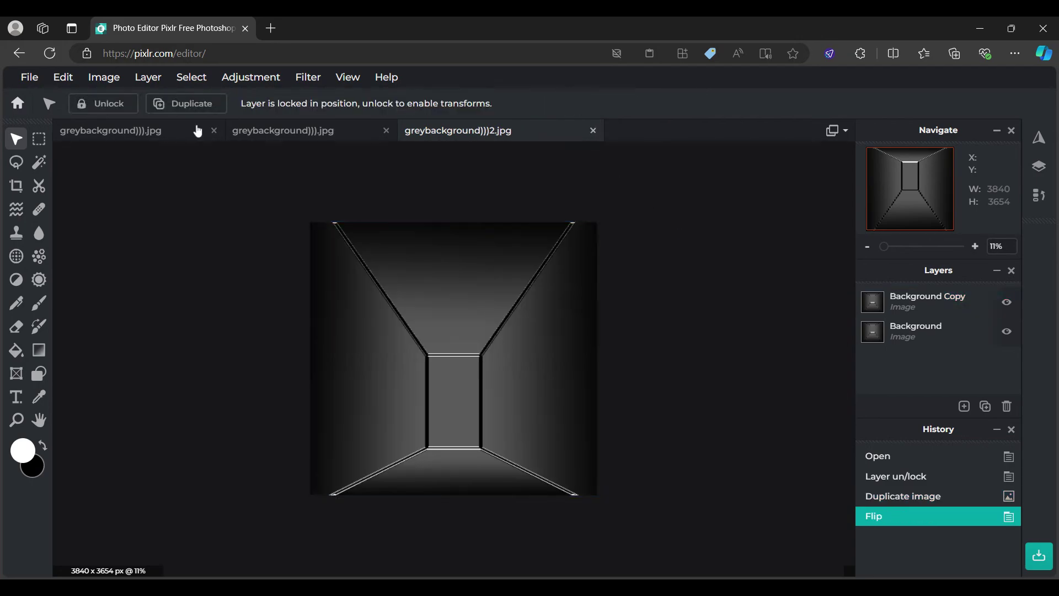
Step: In the first greybackground))).jpg document, duplicate the hidden Background Copy layer and show the duplicate between the two Layer 6 Copy layers
click(299, 131)
click(153, 133)
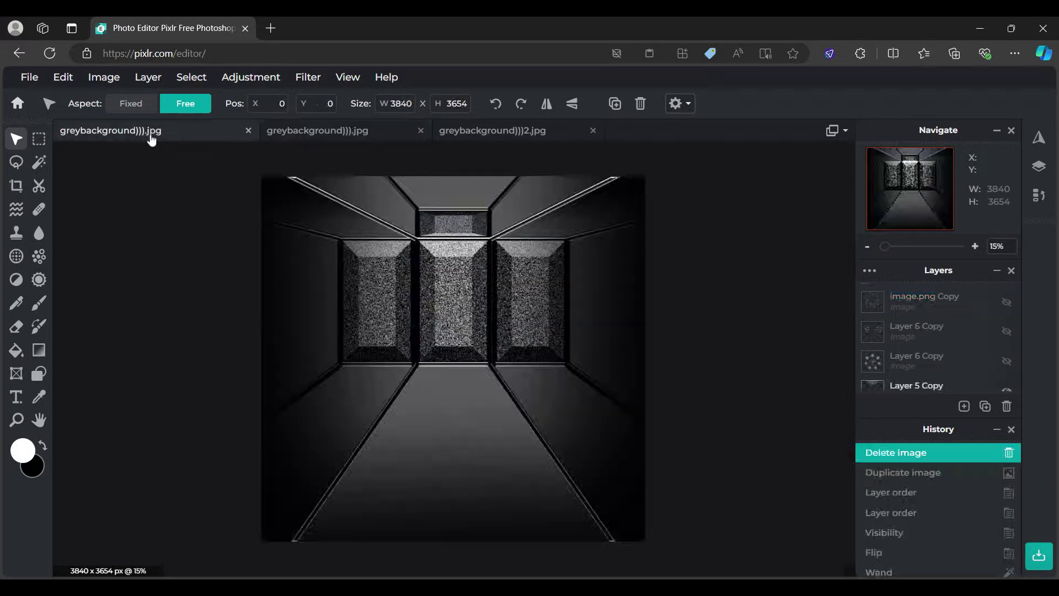
click(932, 332)
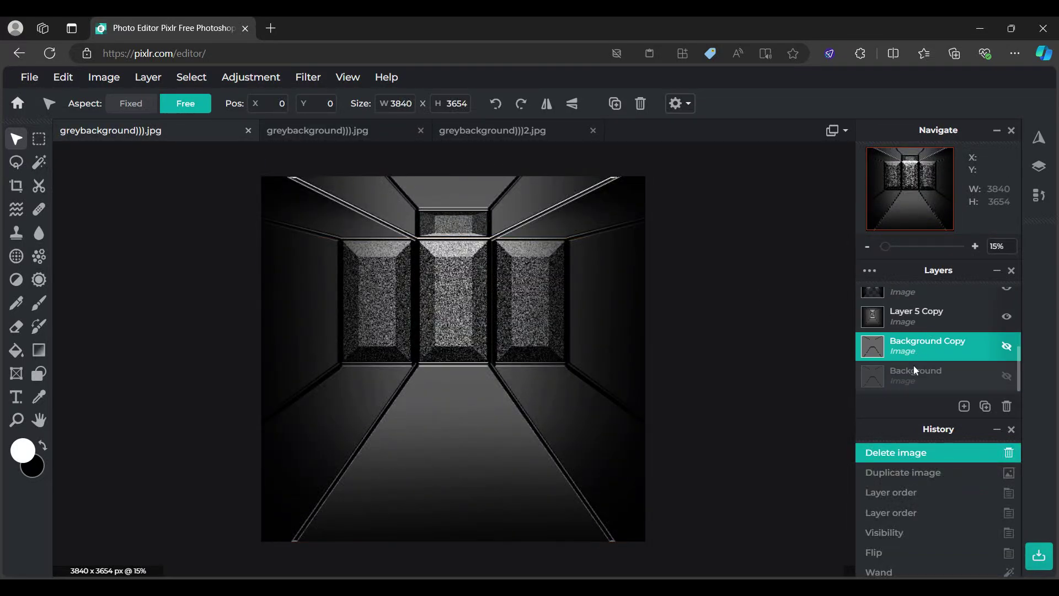
click(913, 365)
click(911, 349)
key(ctrl+j)
mouse_move(943, 350)
mouse_down()
mouse_move(945, 289)
mouse_move(934, 334)
mouse_up()
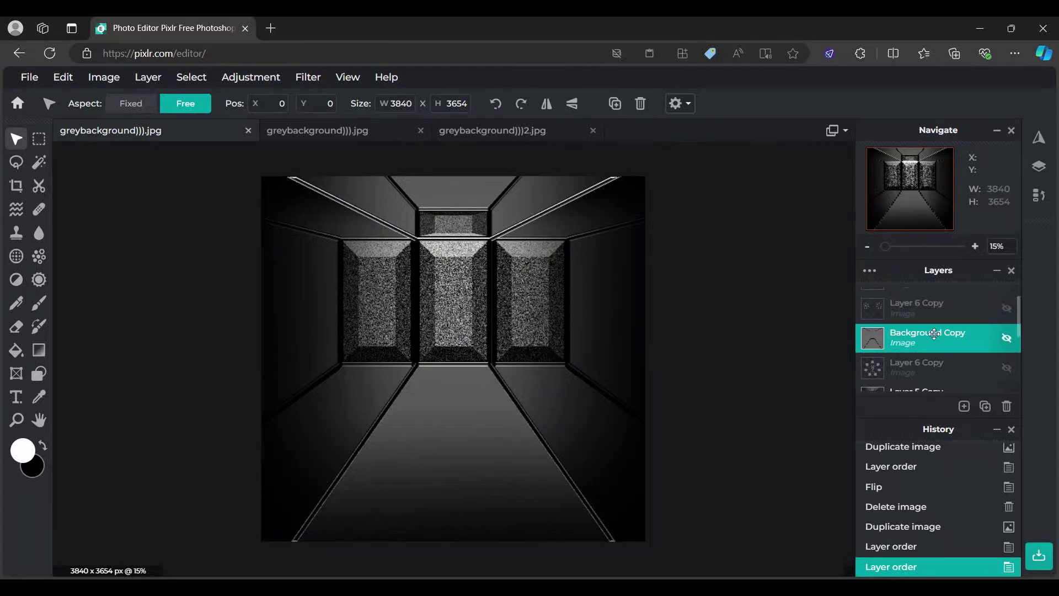
click(1006, 340)
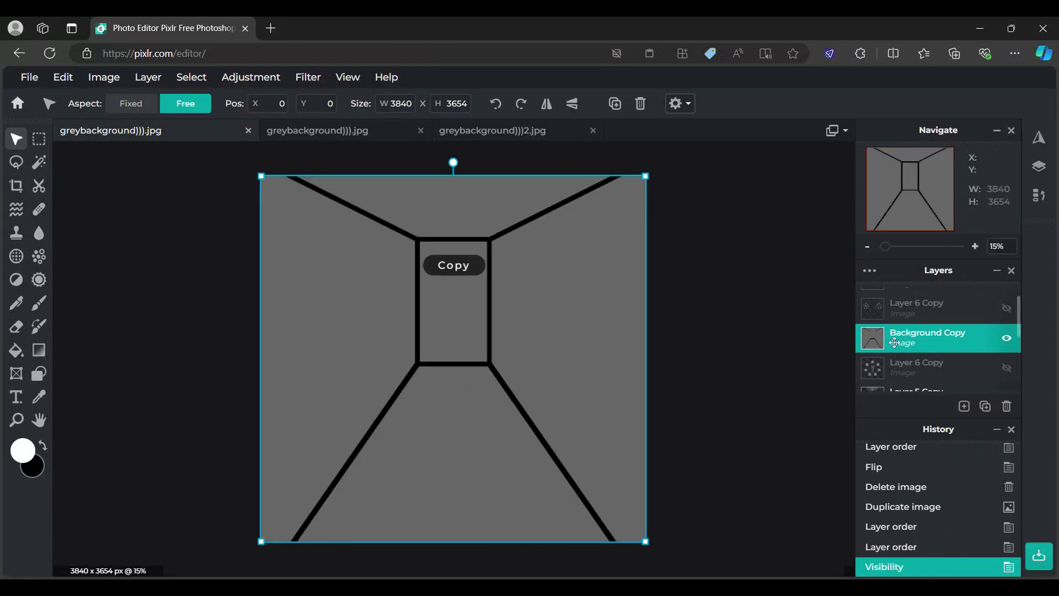
Step: Move the grey line-drawing layer by copy and paste into greybackground)))2.jpg and flip it vertically there
click(1009, 409)
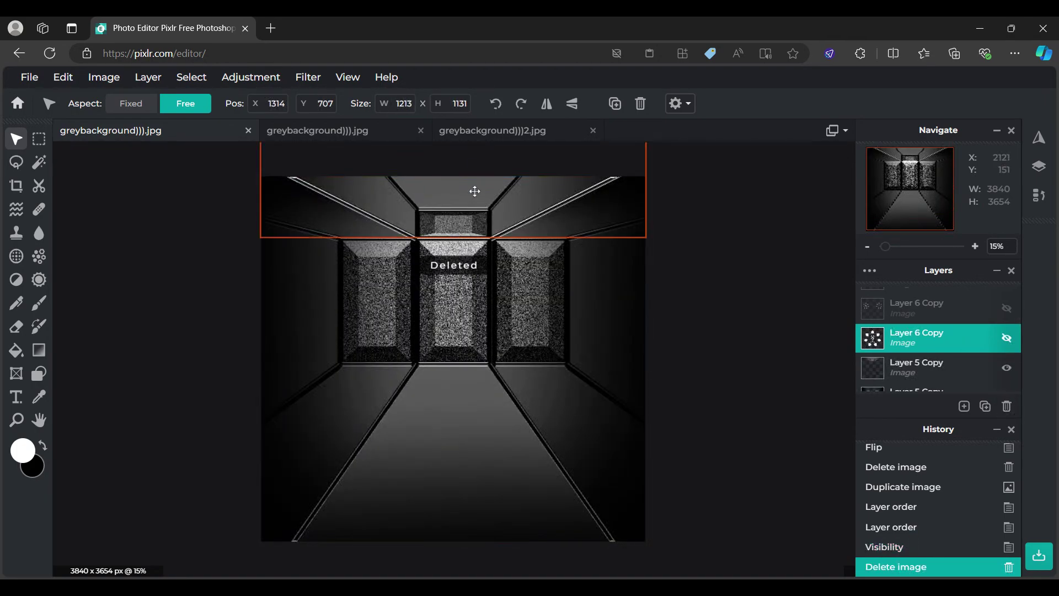
click(482, 138)
click(540, 351)
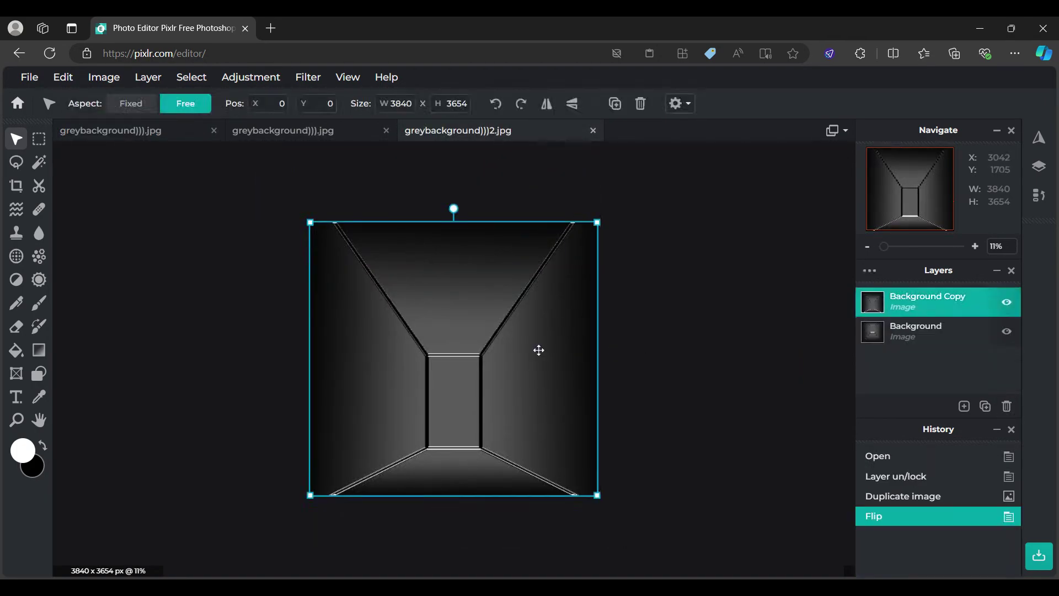
key(ctrl+v)
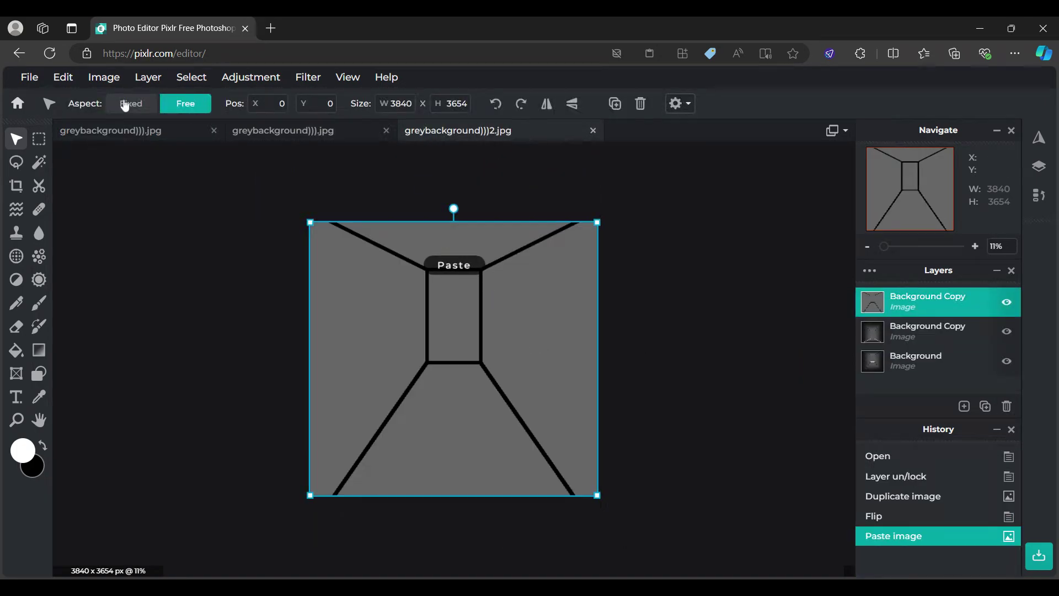
click(573, 105)
click(656, 224)
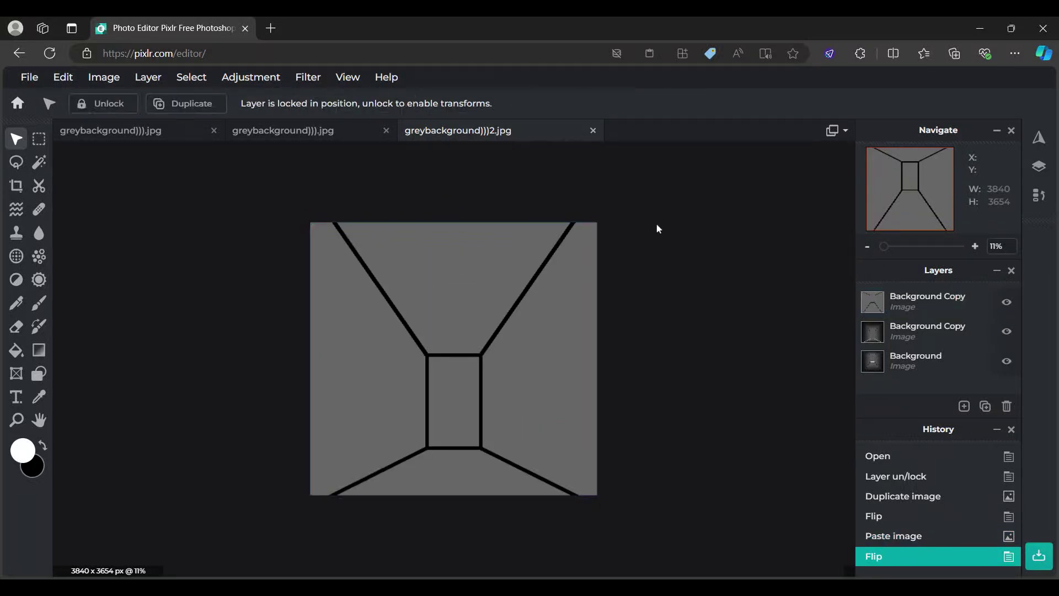
Step: Move the flipped shaded Background Copy layer above the line-drawing layer
click(950, 336)
drag(950, 336, 950, 301)
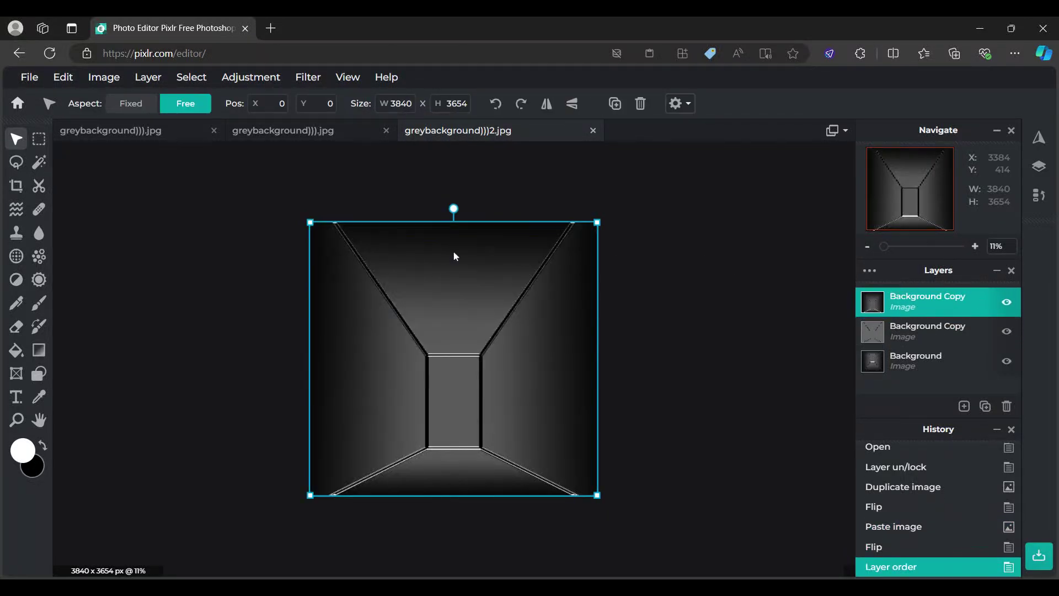
scroll(440, 362, up, 3)
scroll(898, 178, down, 3)
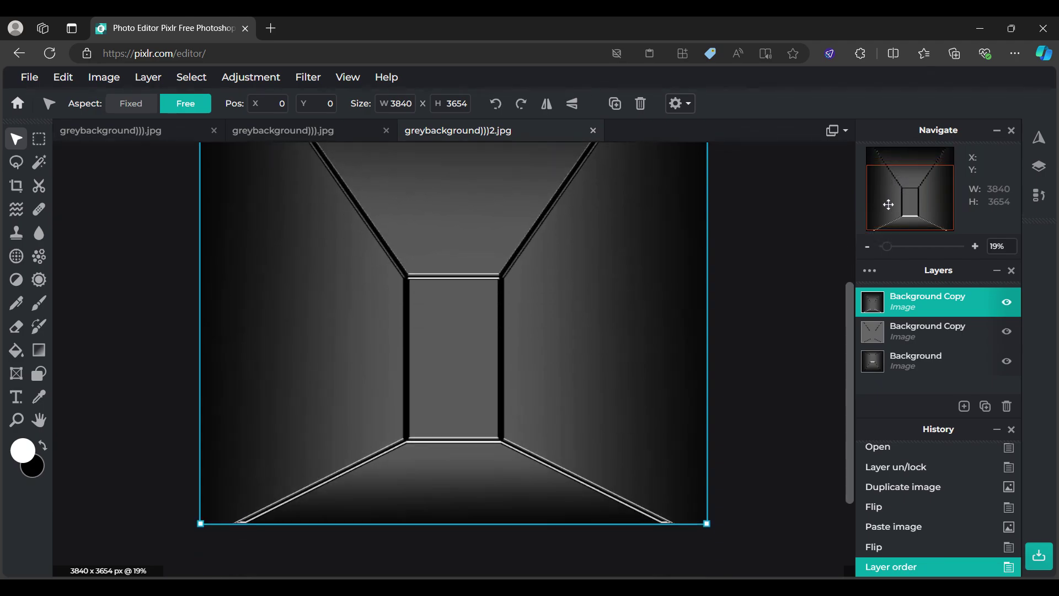
Step: Select the black lines on the line-drawing layer with the Wand tool, and make the shaded top layer active
click(942, 332)
click(39, 161)
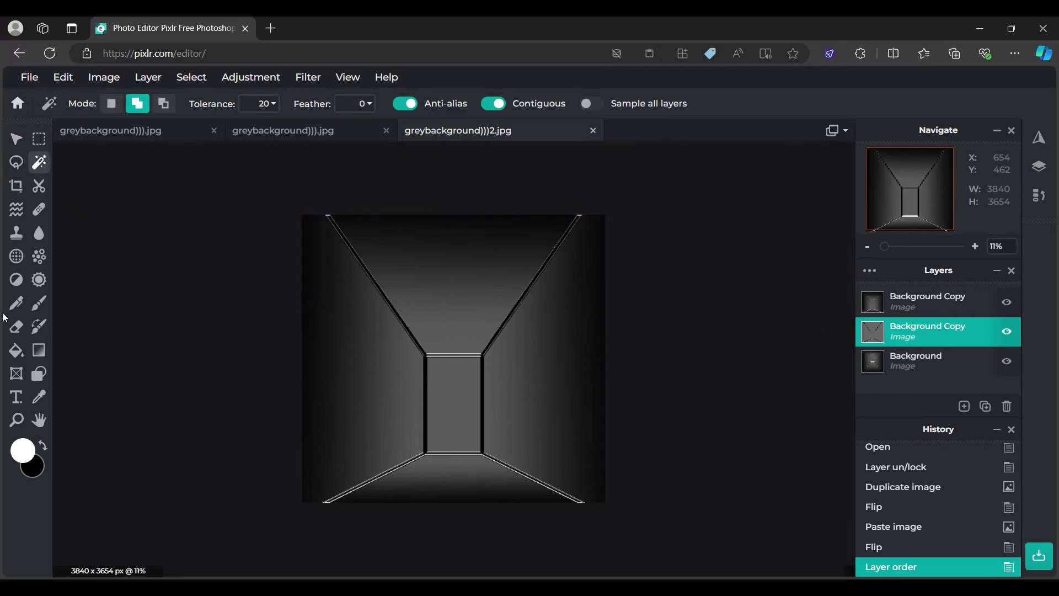
click(349, 243)
click(937, 302)
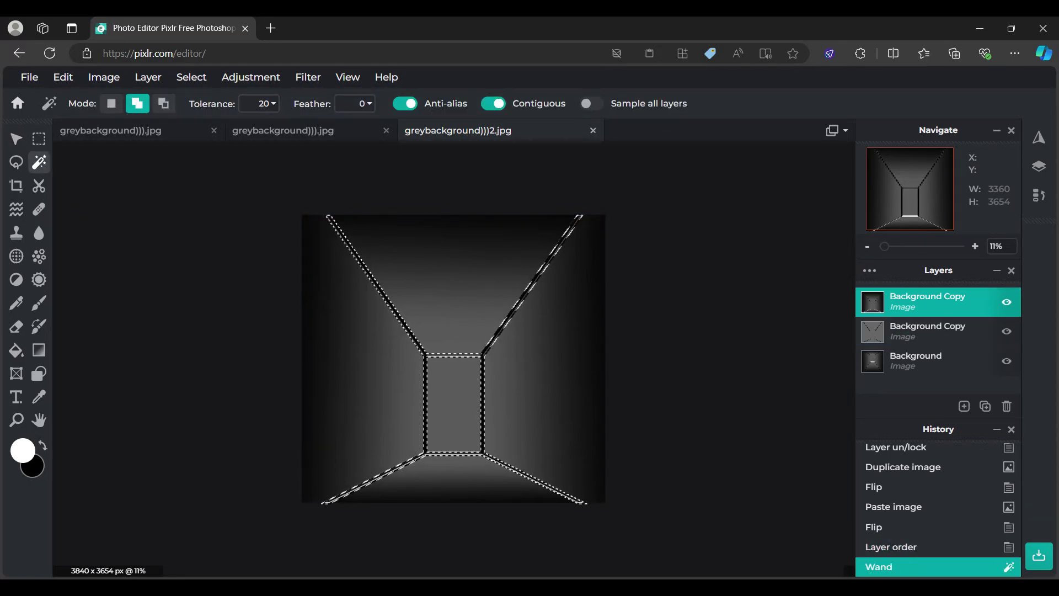
Step: Apply a Bevel to the selected lines with 0° angle, 150 px size, 0% shadow opacity and maximum highlight opacity
click(16, 138)
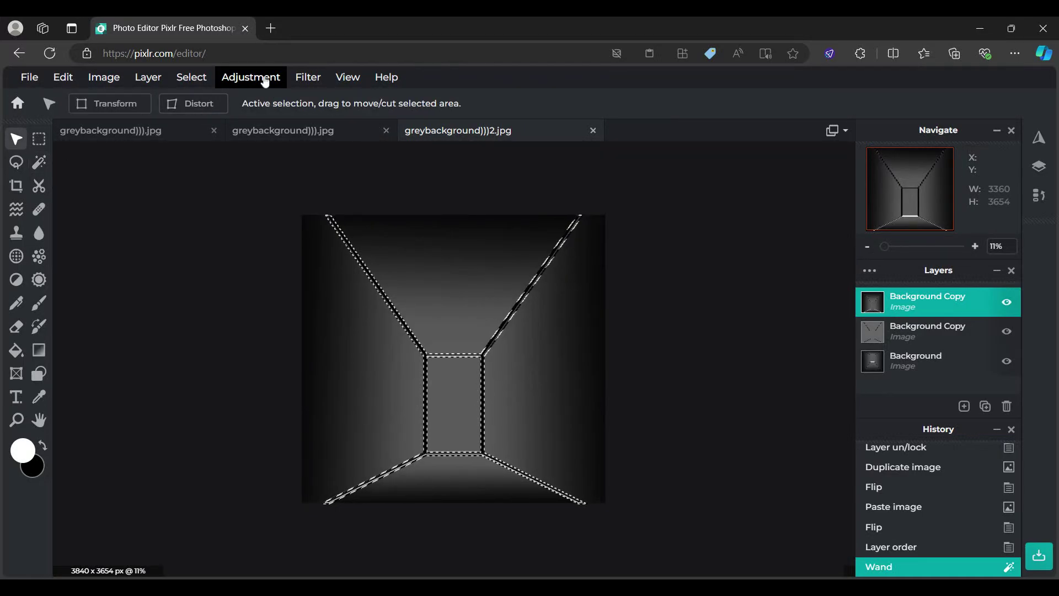
click(307, 77)
click(348, 385)
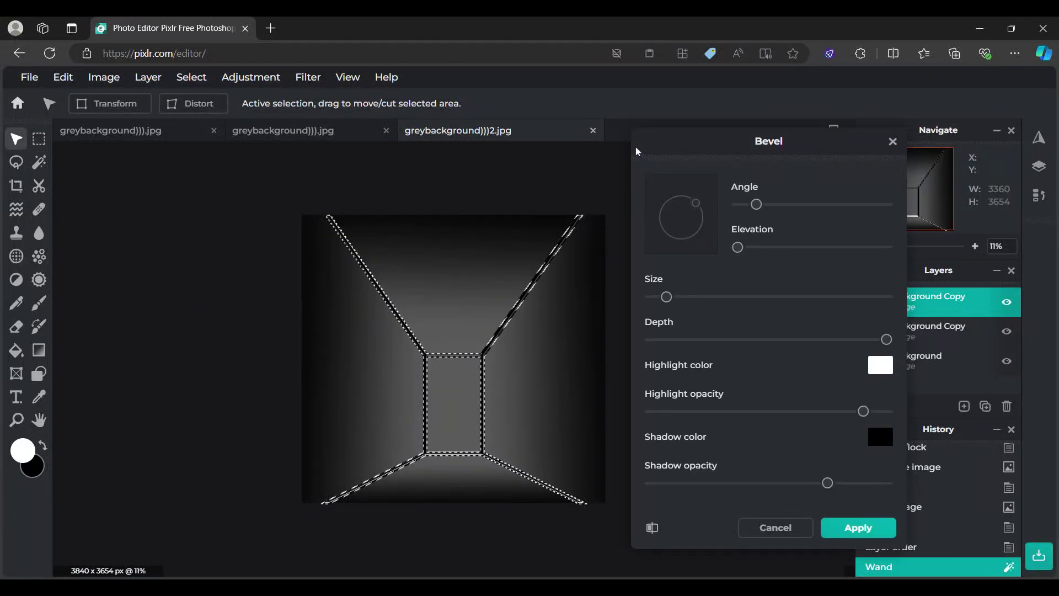
drag(752, 208, 683, 205)
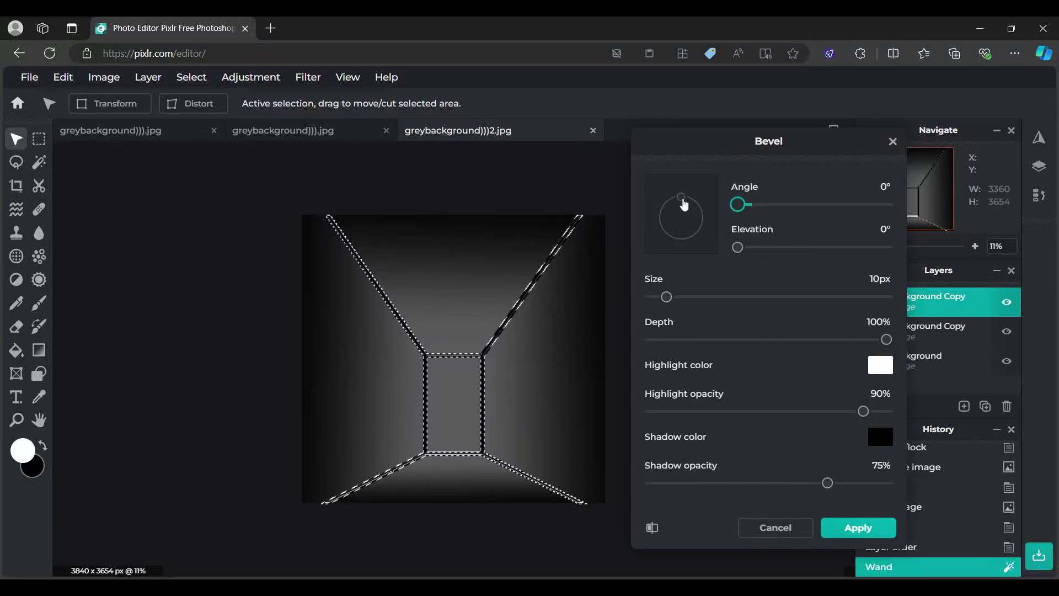
drag(701, 298, 998, 301)
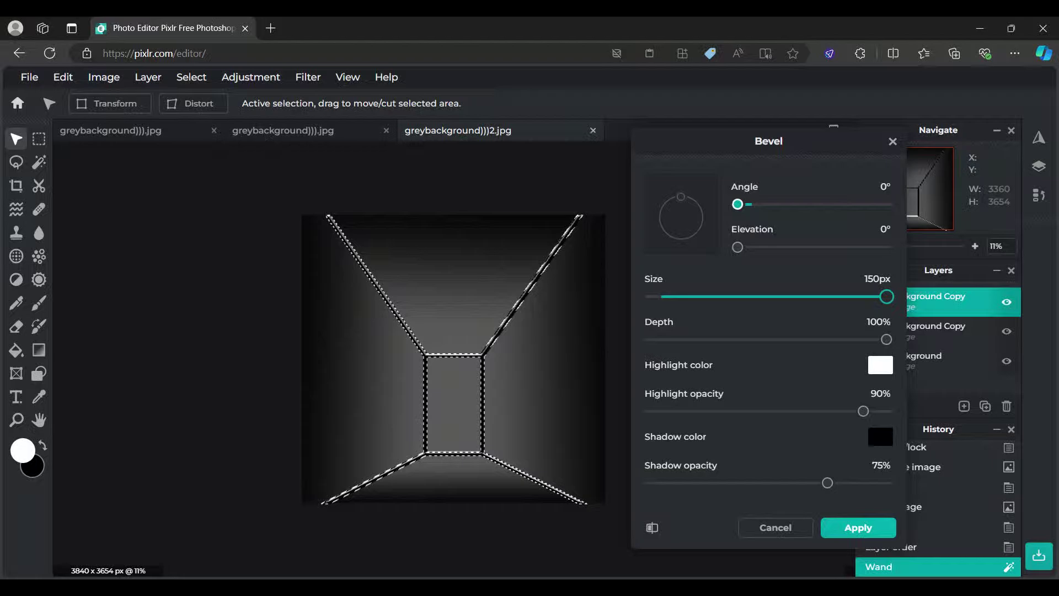
drag(829, 487, 640, 484)
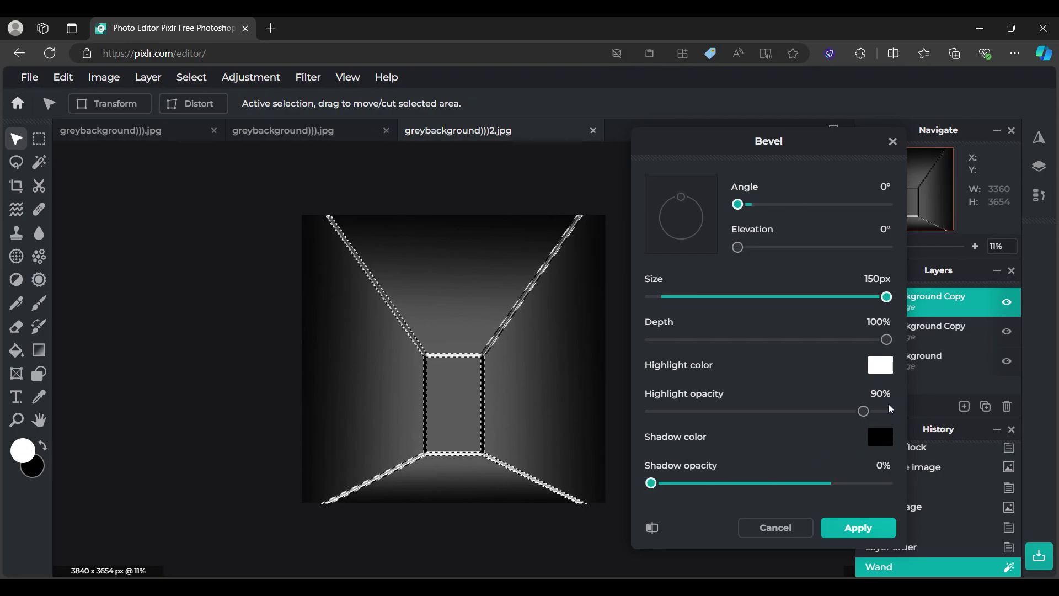
drag(863, 411, 892, 412)
click(857, 528)
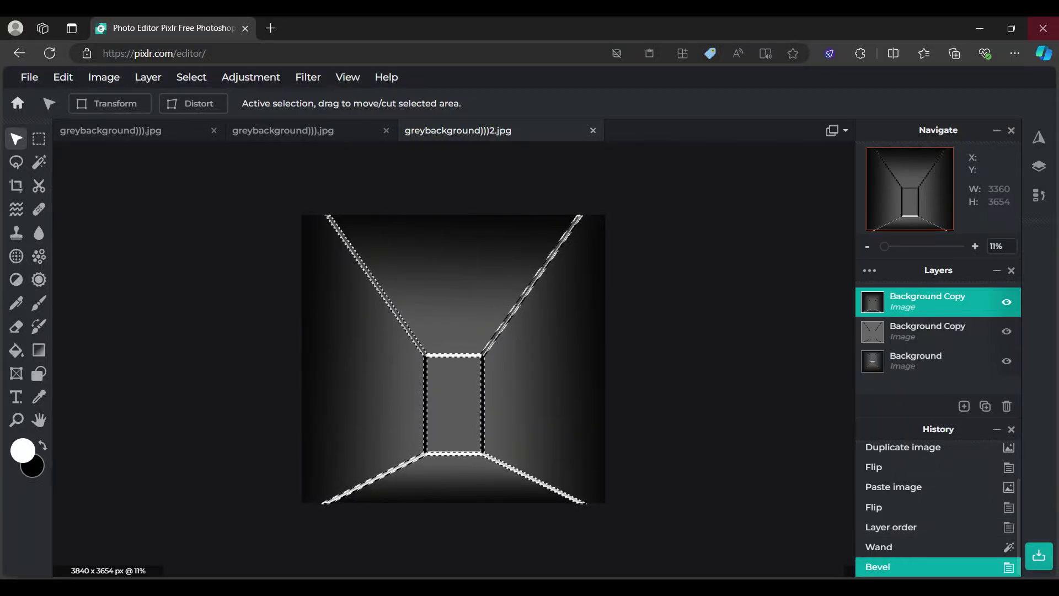
Step: Apply another Bevel to the selected lines with 0° angle, 10 px size, and 100% highlight and shadow opacity, and clear the selection
click(271, 79)
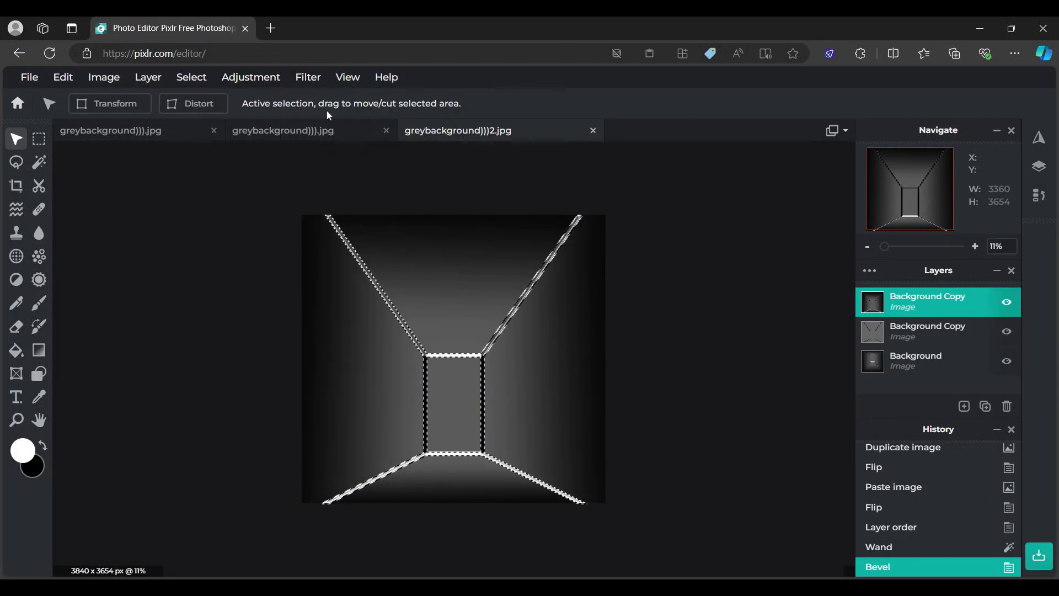
click(307, 79)
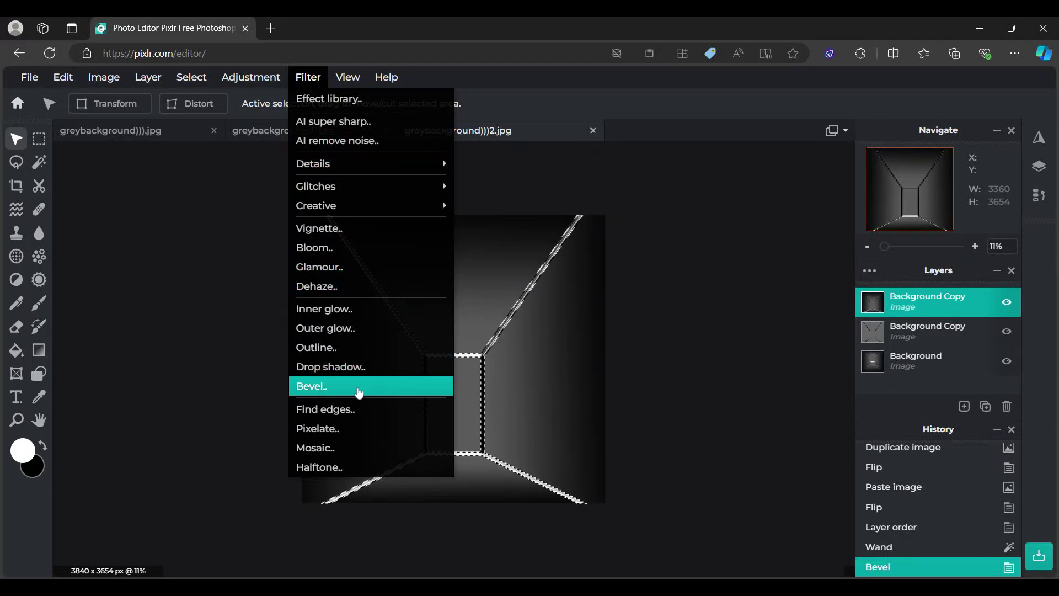
click(356, 386)
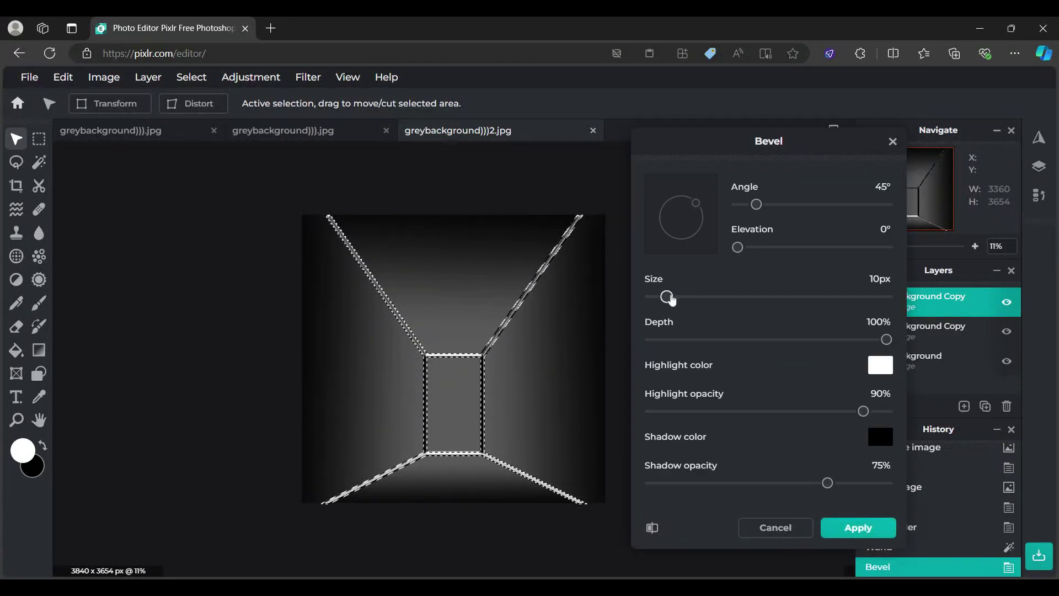
drag(757, 206, 738, 205)
drag(666, 296, 668, 301)
drag(865, 412, 889, 412)
drag(827, 489, 907, 483)
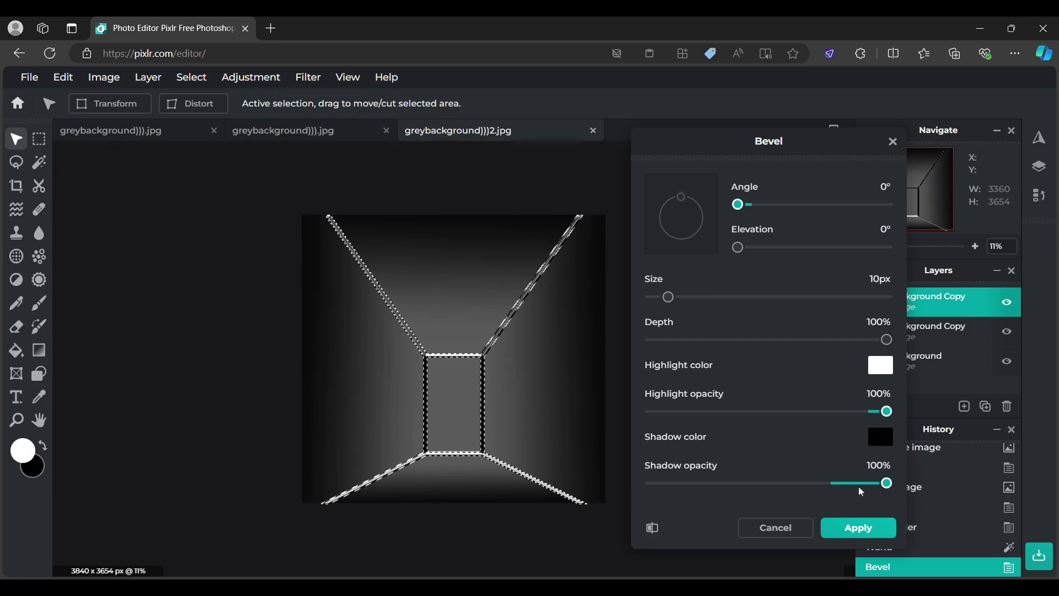
click(841, 528)
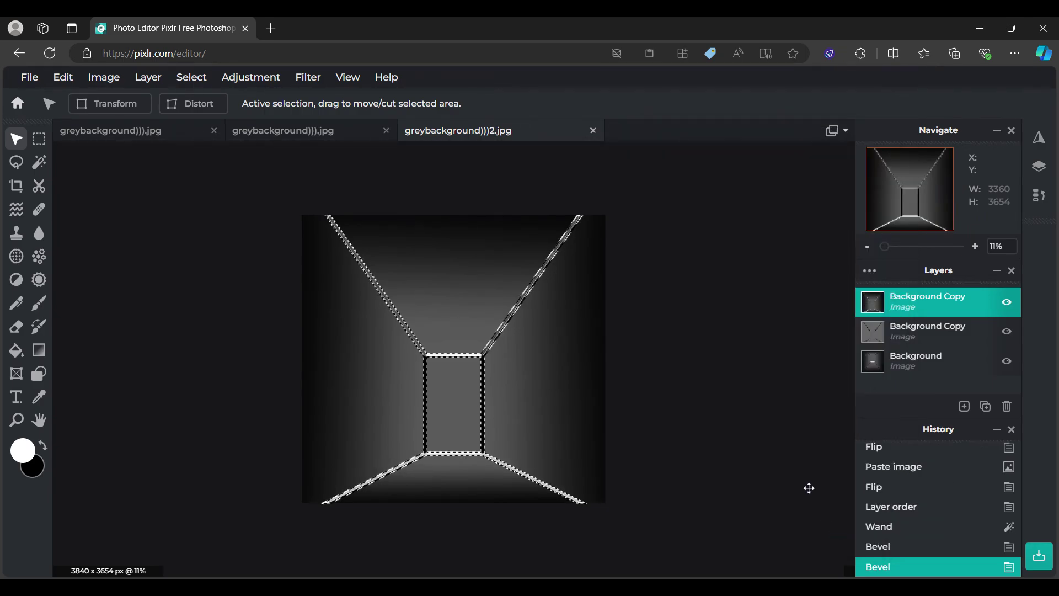
key(ctrl+d)
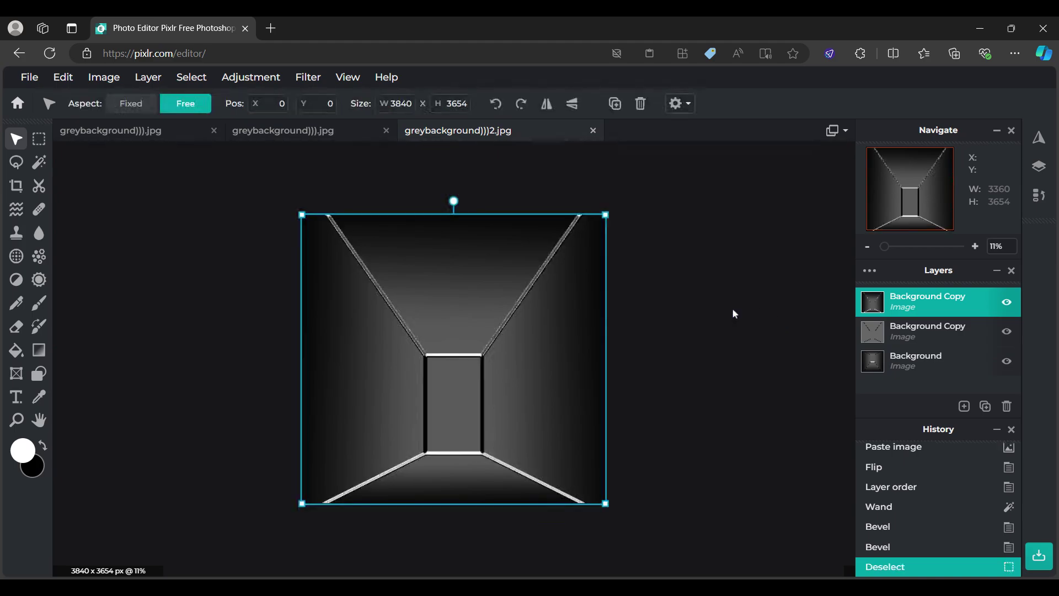
click(700, 337)
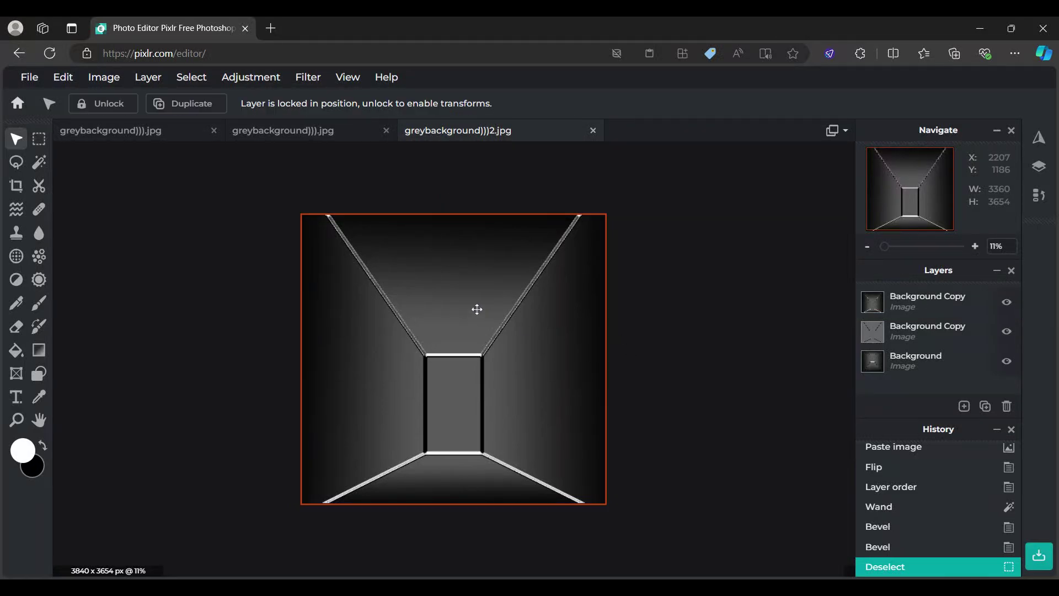
Step: Marquee-select the full-width upper part of the top Background Copy layer down to the panel's white upper edge, and copy it
scroll(475, 309, up, 1)
scroll(474, 309, up, 2)
scroll(473, 308, down, 3)
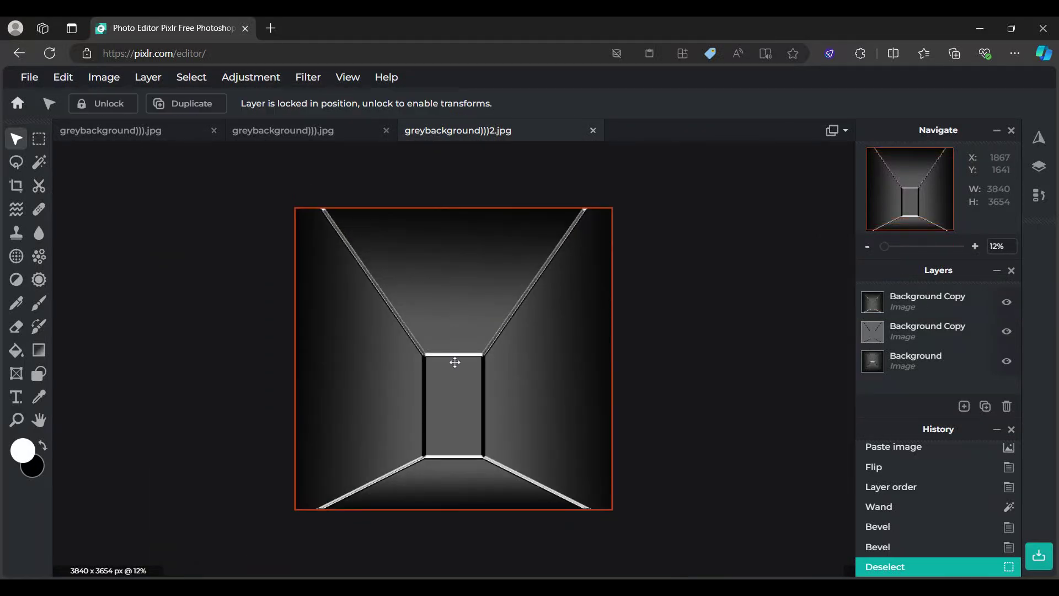
click(897, 305)
key(m)
drag(241, 174, 662, 356)
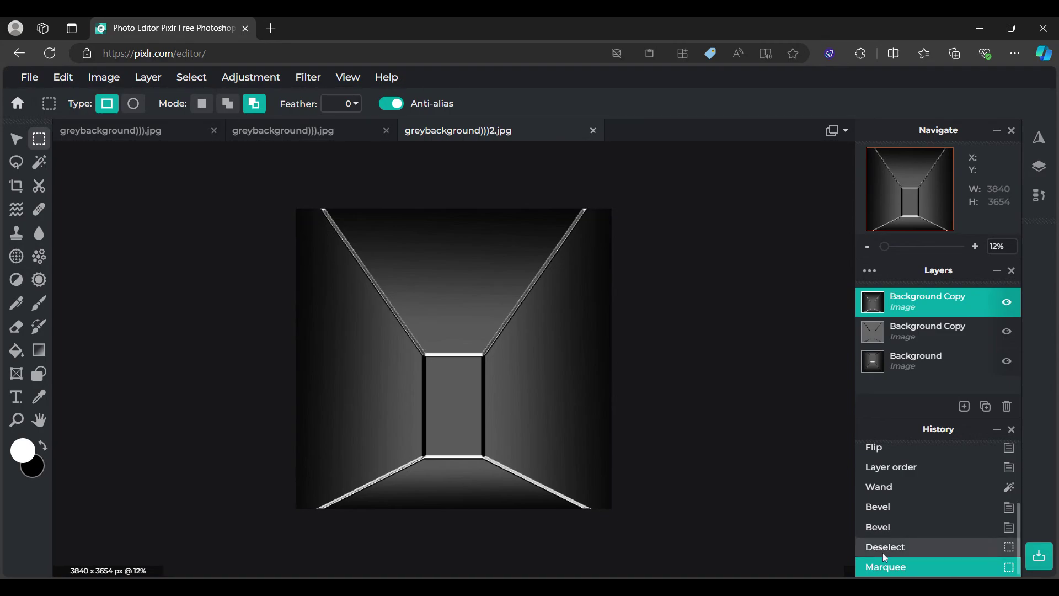
click(201, 103)
drag(270, 184, 666, 357)
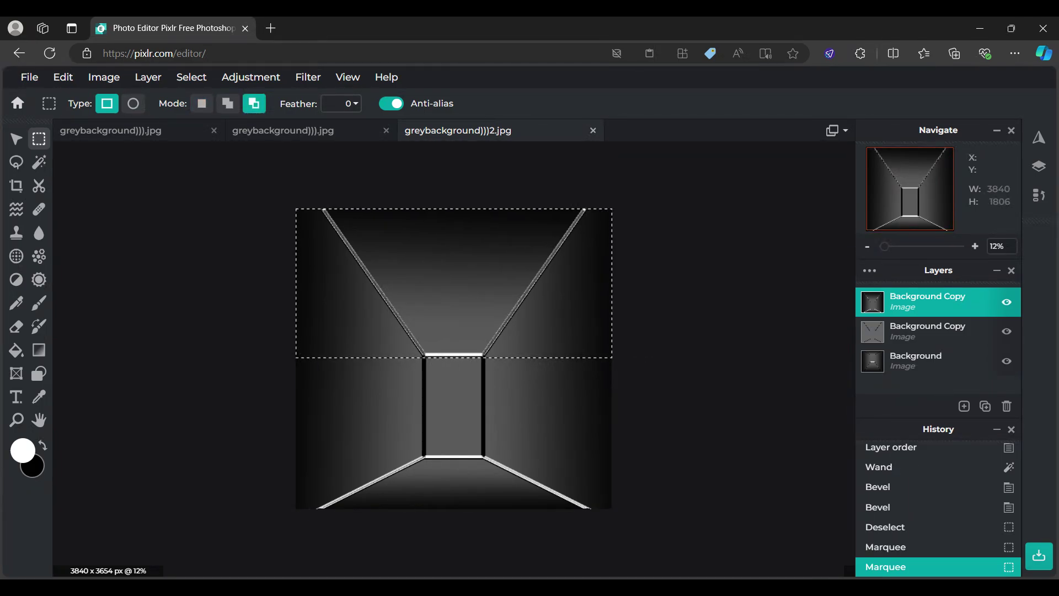
key(ctrl+c)
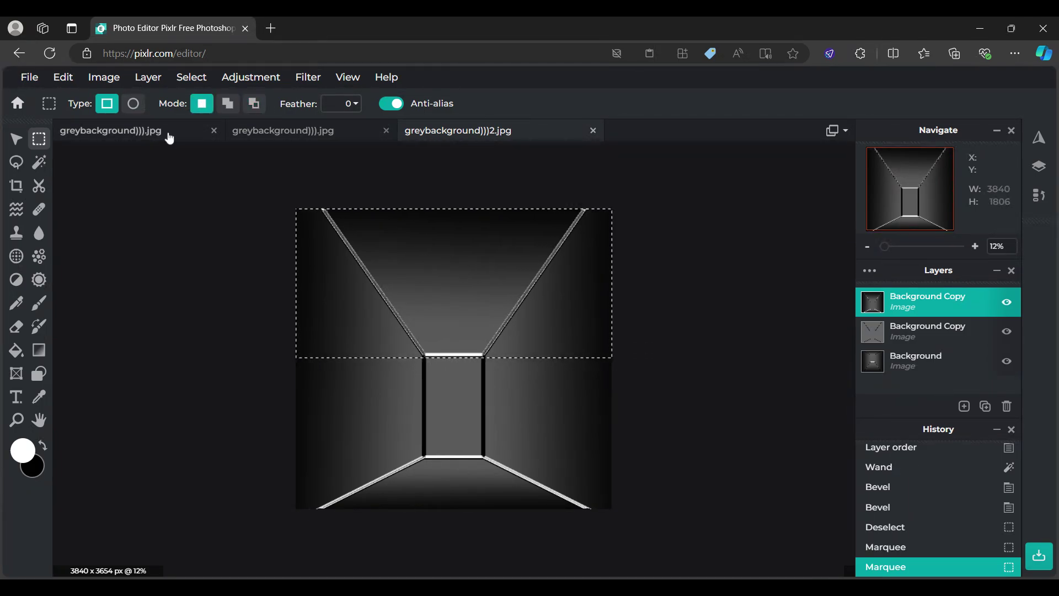
Step: Paste the copied strip into the first greybackground))).jpg document above the image.png Copy layer
click(169, 137)
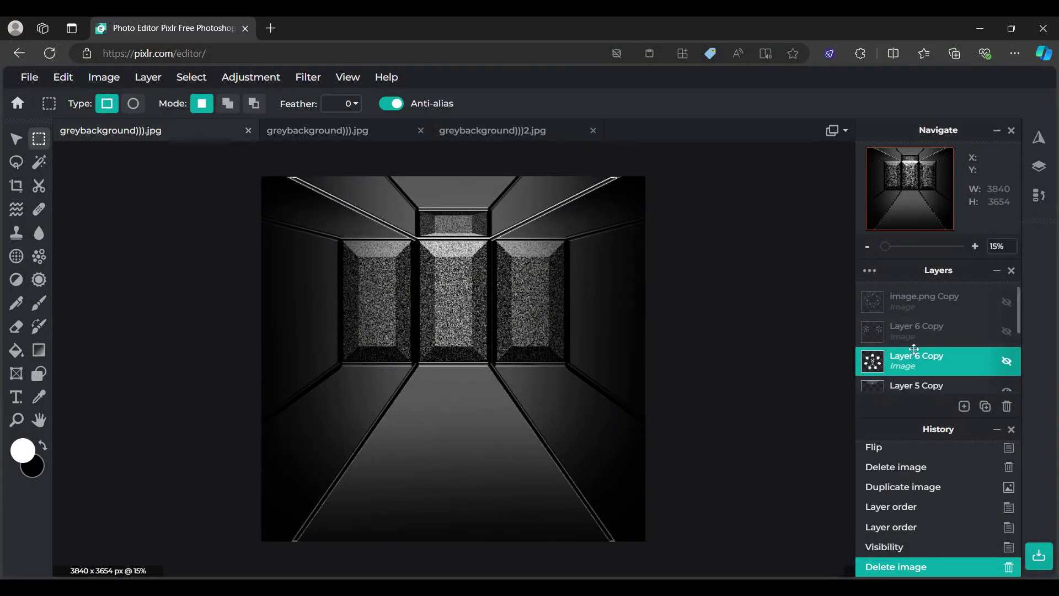
click(899, 293)
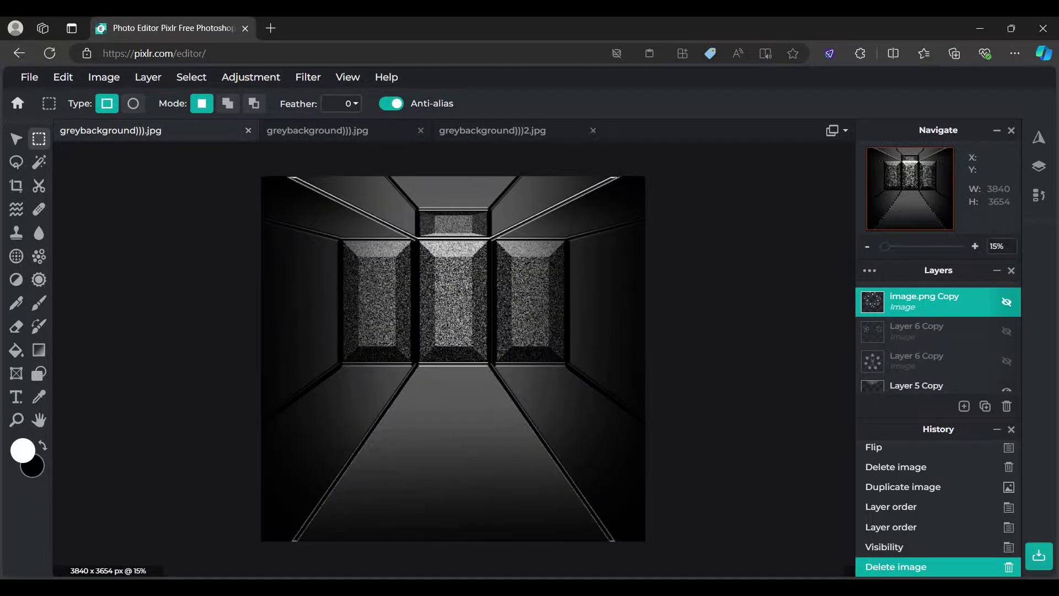
key(ctrl+v)
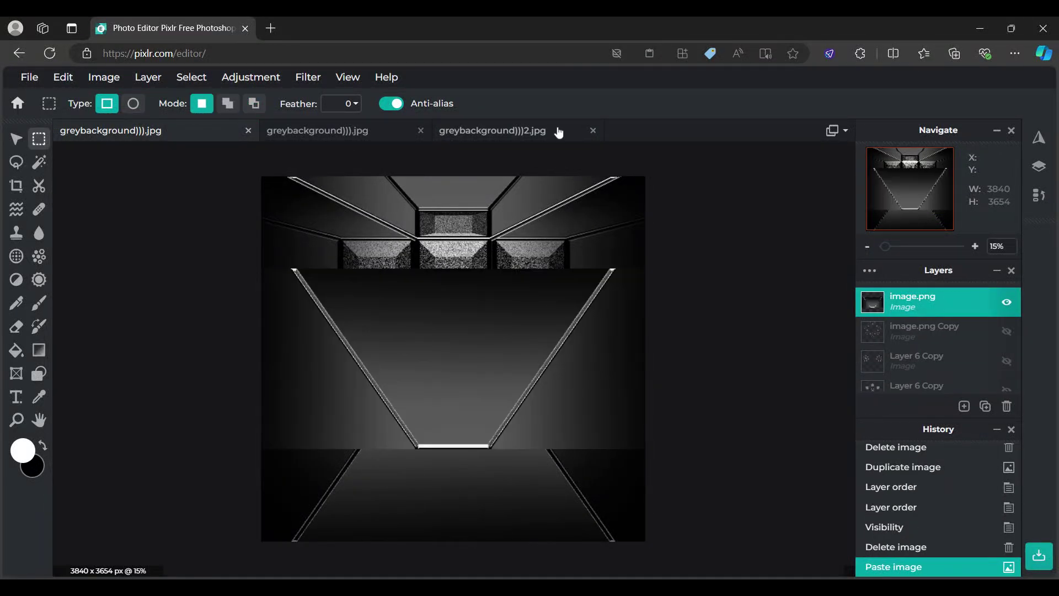
Step: Flip the pasted image.png strip vertically and move it down to the canvas's lower edge
click(16, 138)
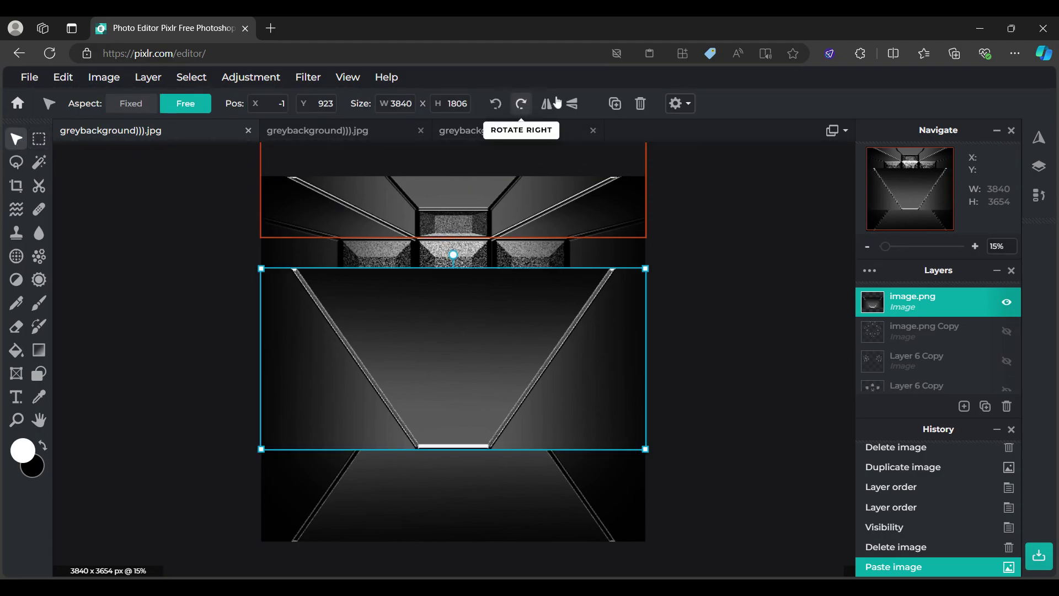
click(572, 103)
click(822, 212)
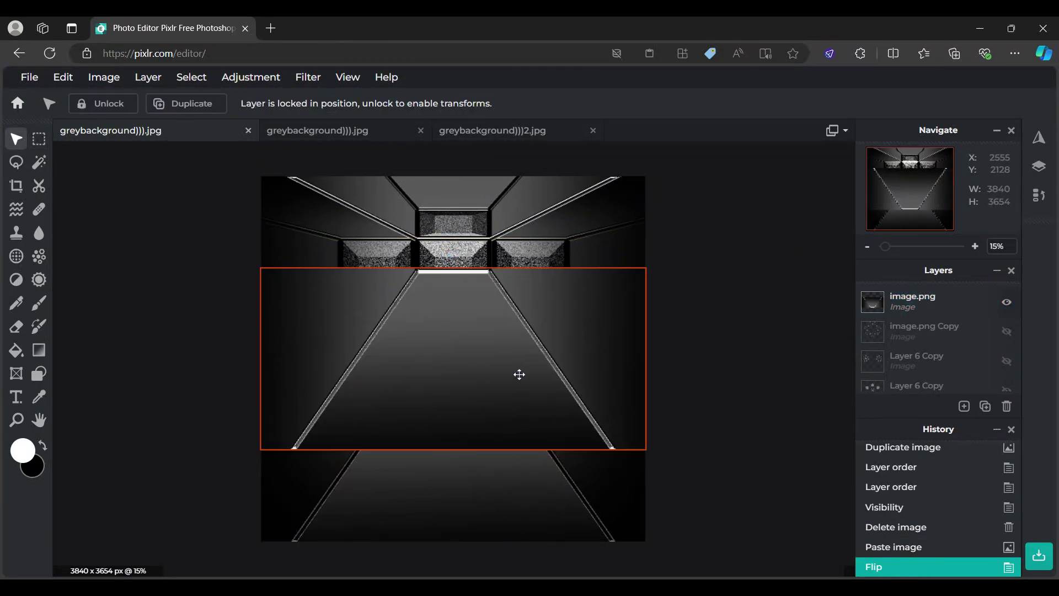
drag(537, 338, 539, 433)
click(749, 386)
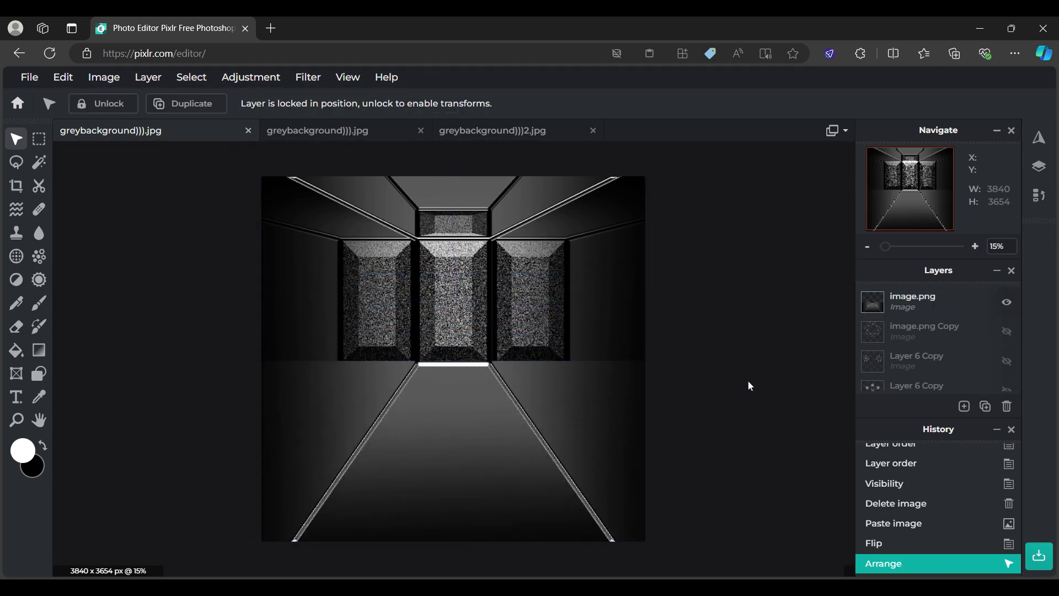
Step: Duplicate the lowest Layer 5 Copy layer and move the duplicate to the top of the layer stack
scroll(893, 335, down, 5)
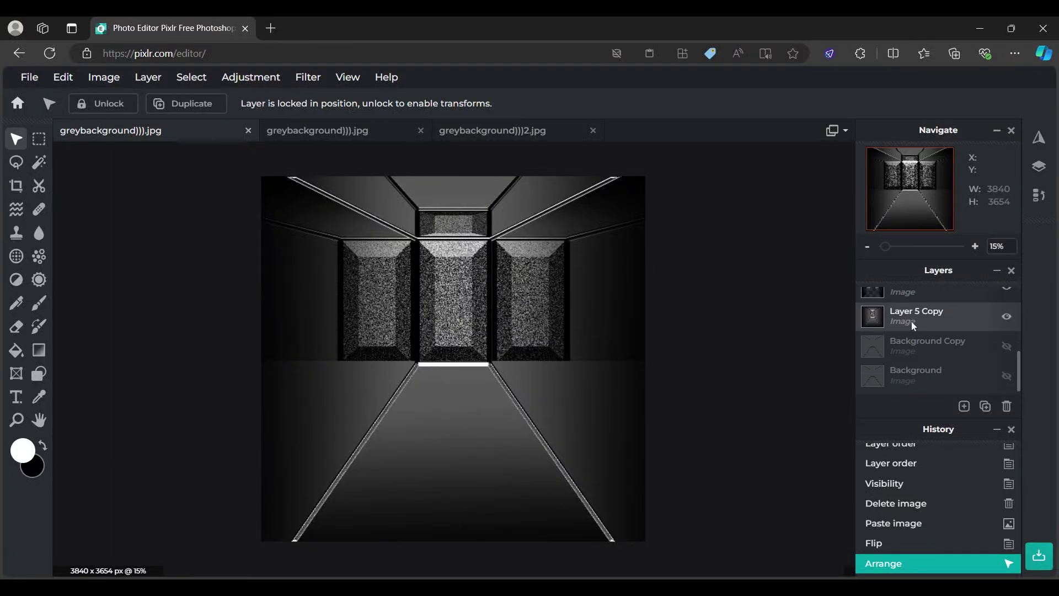
click(912, 322)
key(ctrl+j)
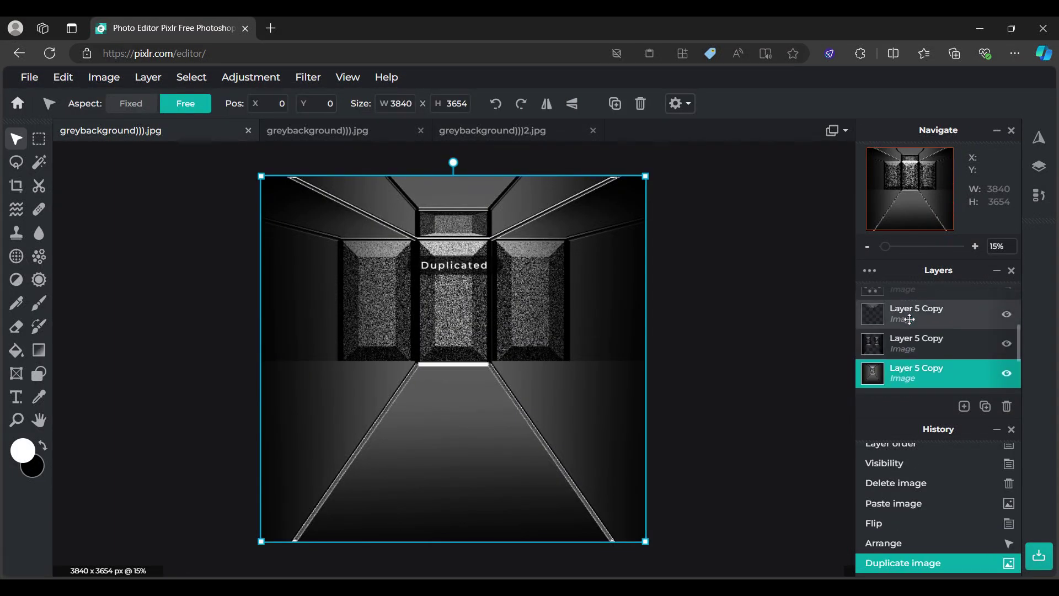
drag(907, 323, 914, 299)
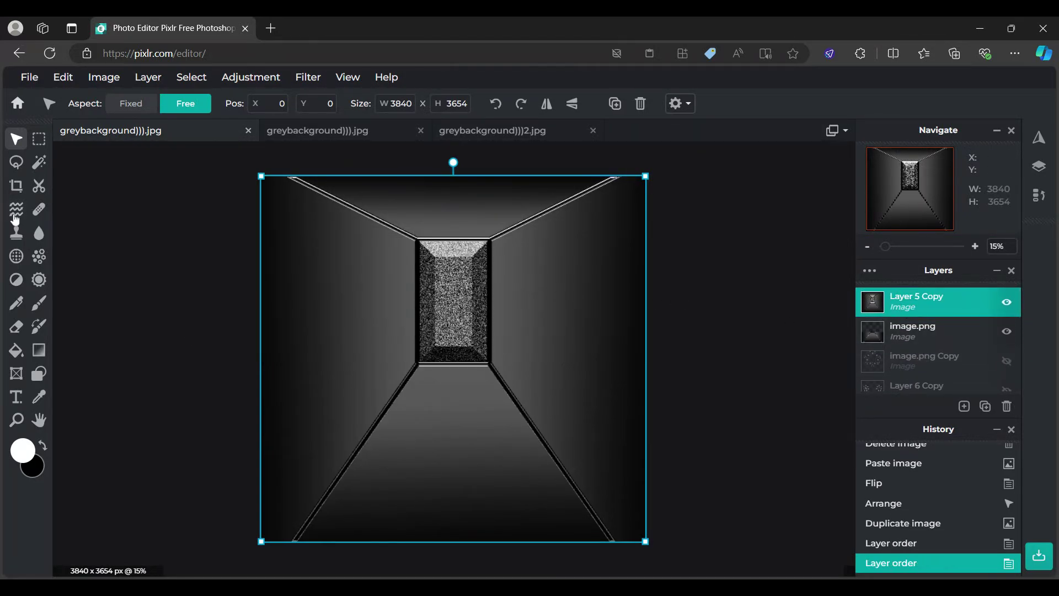
Step: Flip the duplicated Layer 5 Copy vertically and place the image.png layer above it
click(40, 142)
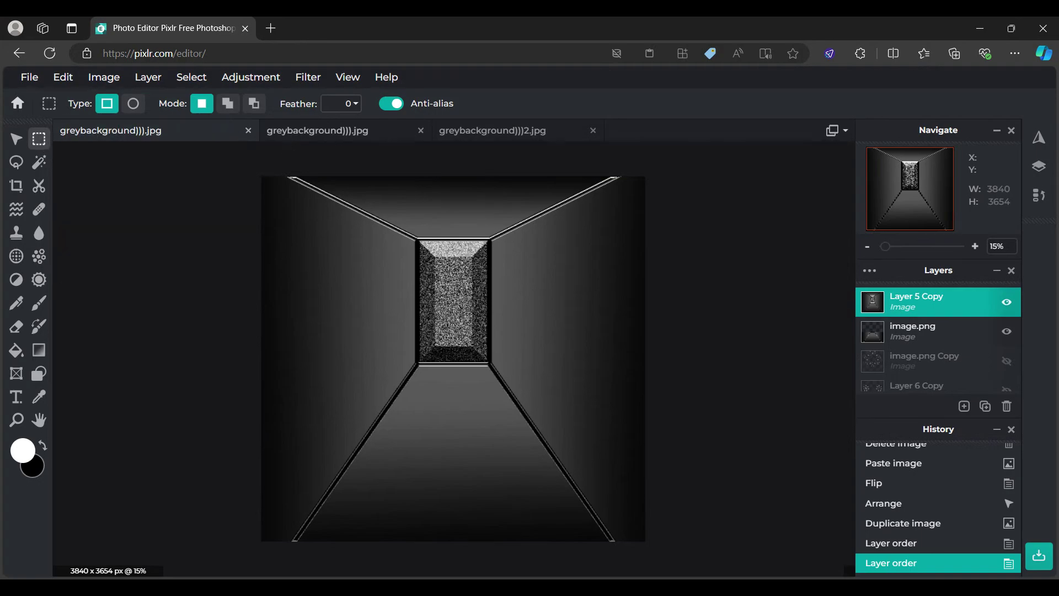
click(17, 140)
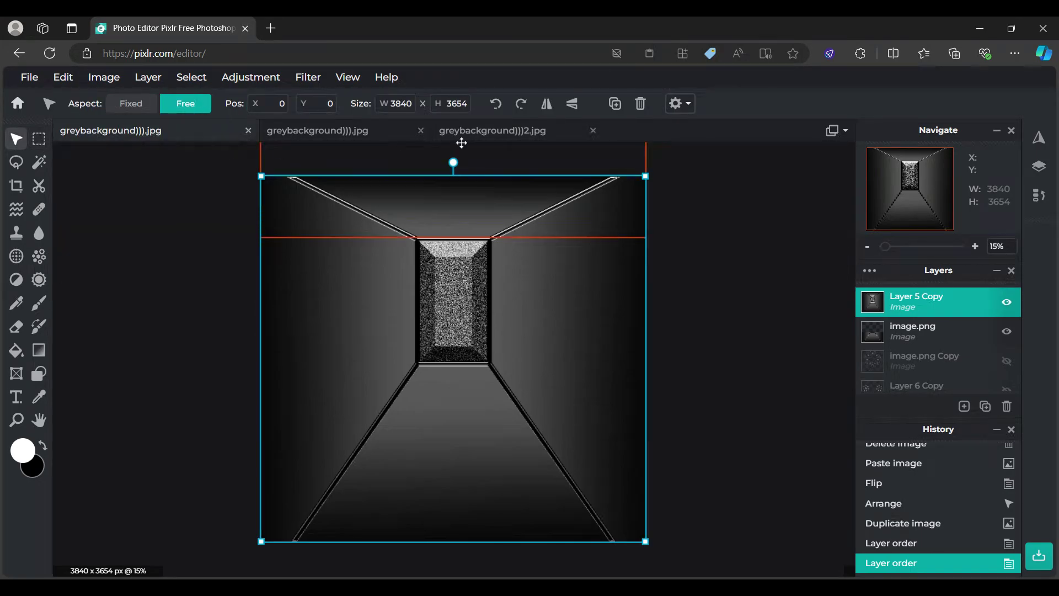
click(572, 103)
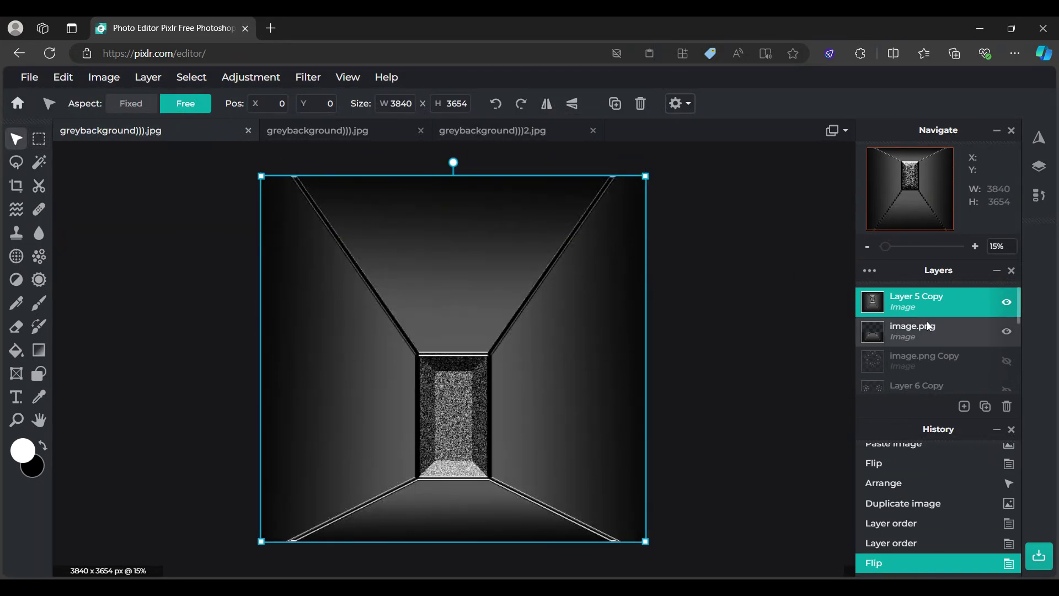
click(910, 328)
drag(910, 329, 917, 294)
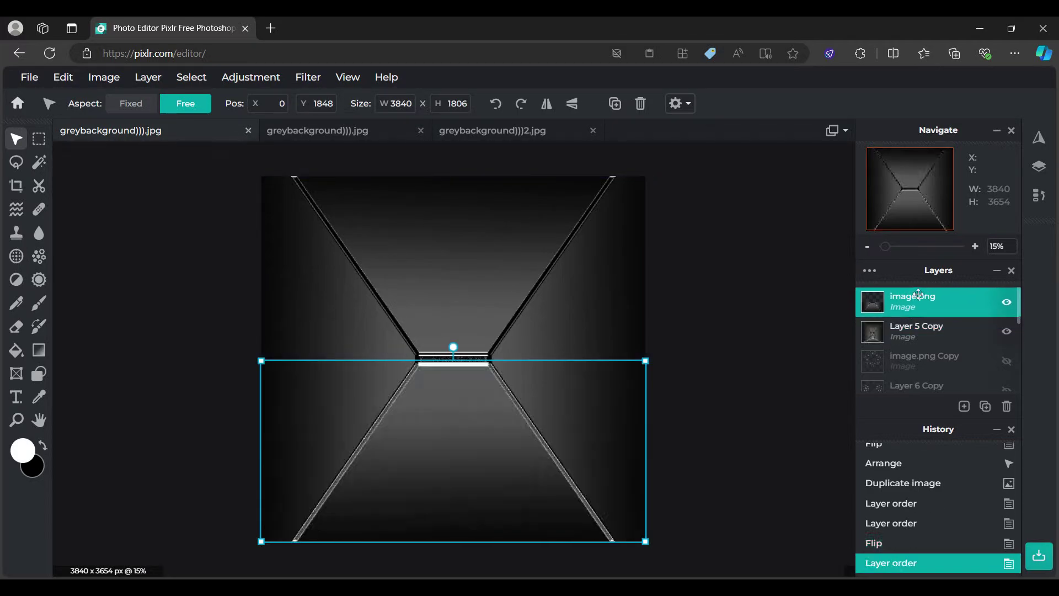
Step: Move the flipped Layer 5 Copy straight up to about Y -1212, bringing its panel above the floor strip
click(540, 278)
drag(532, 327, 530, 207)
scroll(539, 293, up, 4)
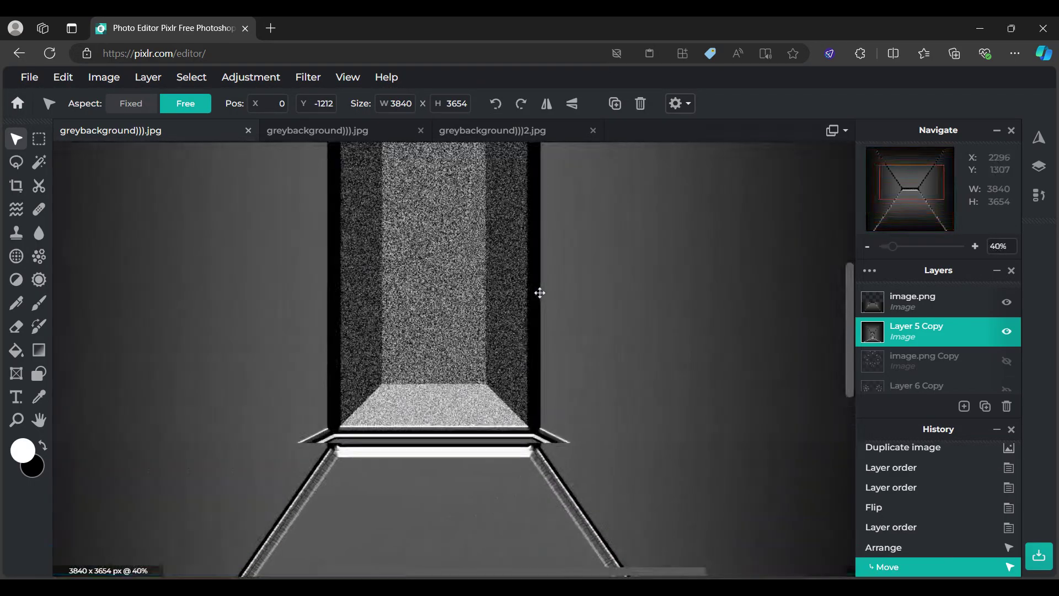
Step: Nudge the flipped Layer 5 Copy down to Y -1152 so the panel's lower edge meets the floor strip's white line
key(Down)
key(Down)
key(Down)
key(Down)
key(Down)
key(Down)
key(Down)
key(Down)
key(Down)
key(Down)
key(Down)
key(Down)
key(Down)
key(Down)
key(Down)
key(Down)
key(Down)
key(Down)
key(Down)
key(Down)
key(Down)
key(Down)
key(Down)
key(Down)
key(Down)
key(Down)
key(Down)
key(Down)
key(Down)
key(Down)
key(Down)
key(Down)
key(Down)
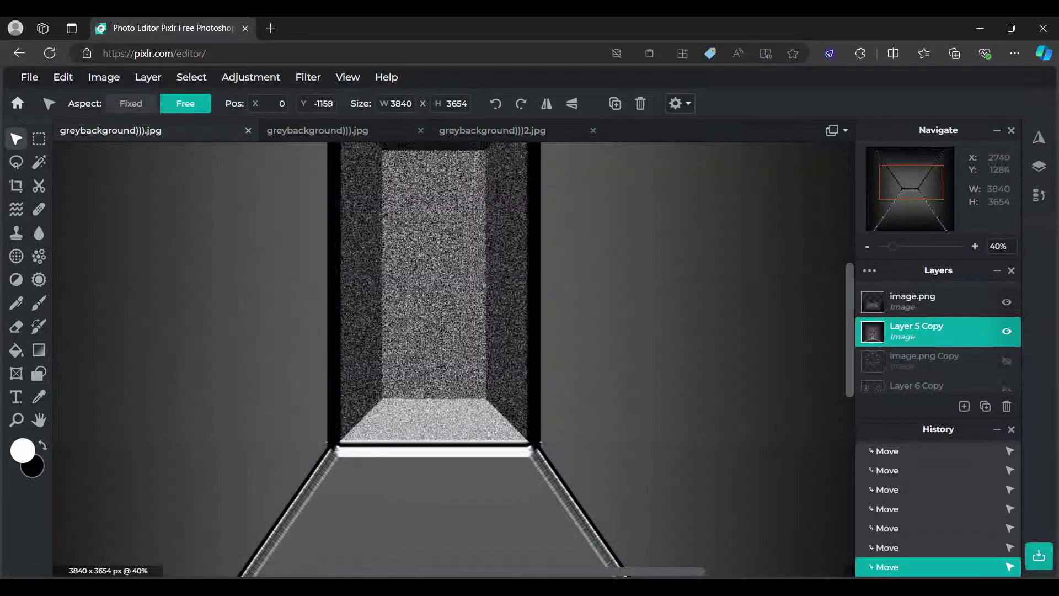
key(Down)
scroll(480, 452, up, 3)
scroll(291, 442, up, 3)
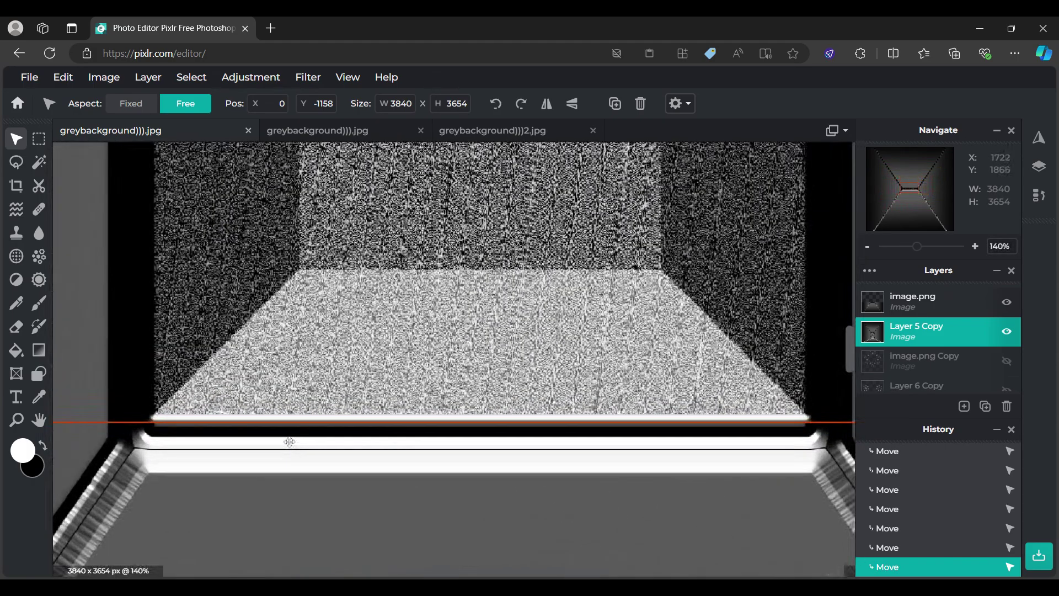
key(Down)
key(Down)
key(Down)
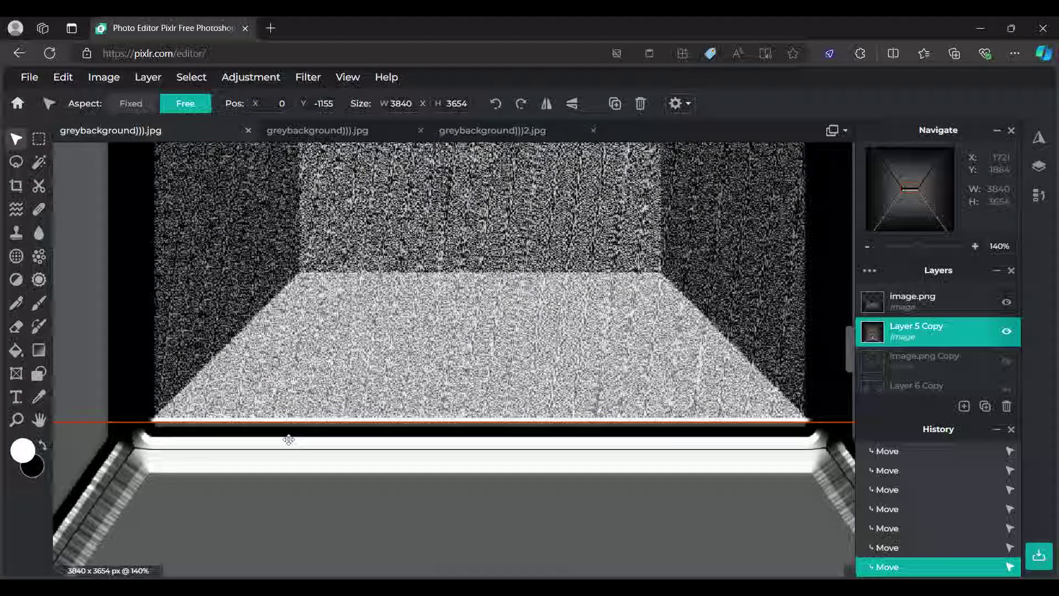
key(Down)
key(Down)
key(Down)
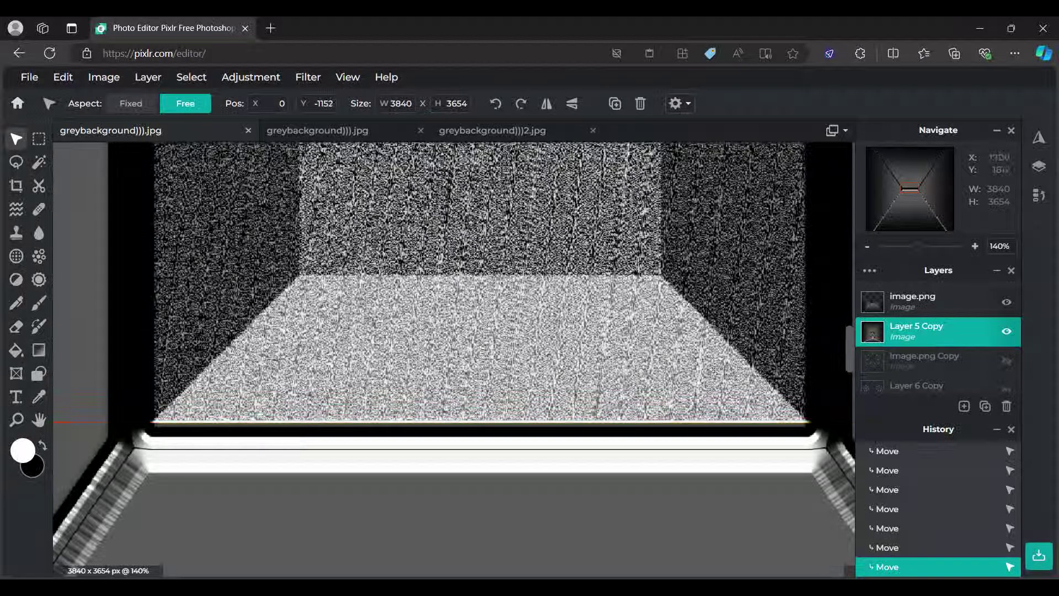
Step: Set the image.png layer's blend mode to Overlay
click(913, 302)
click(914, 302)
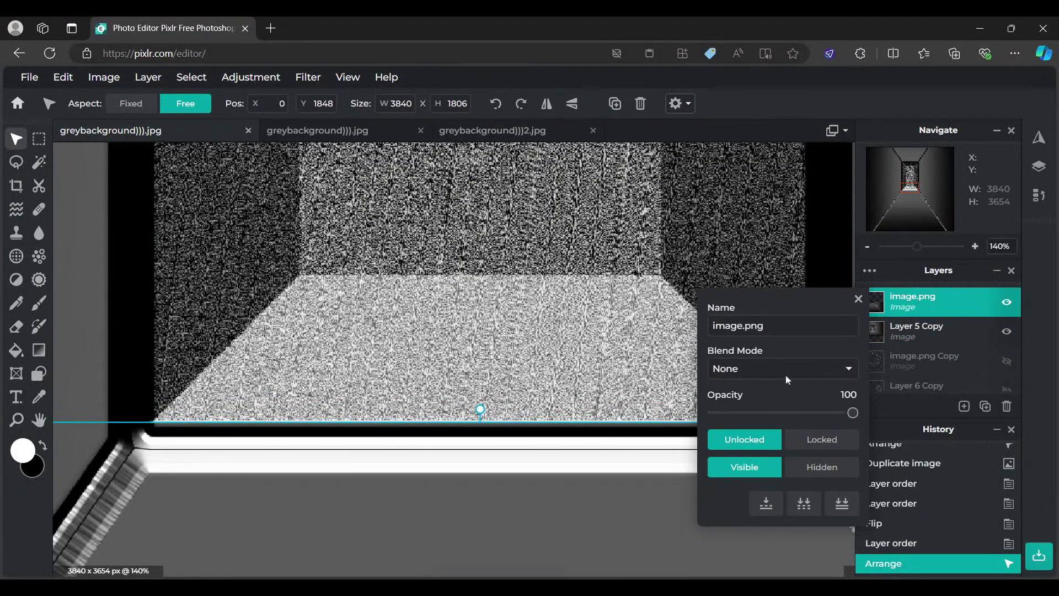
click(772, 119)
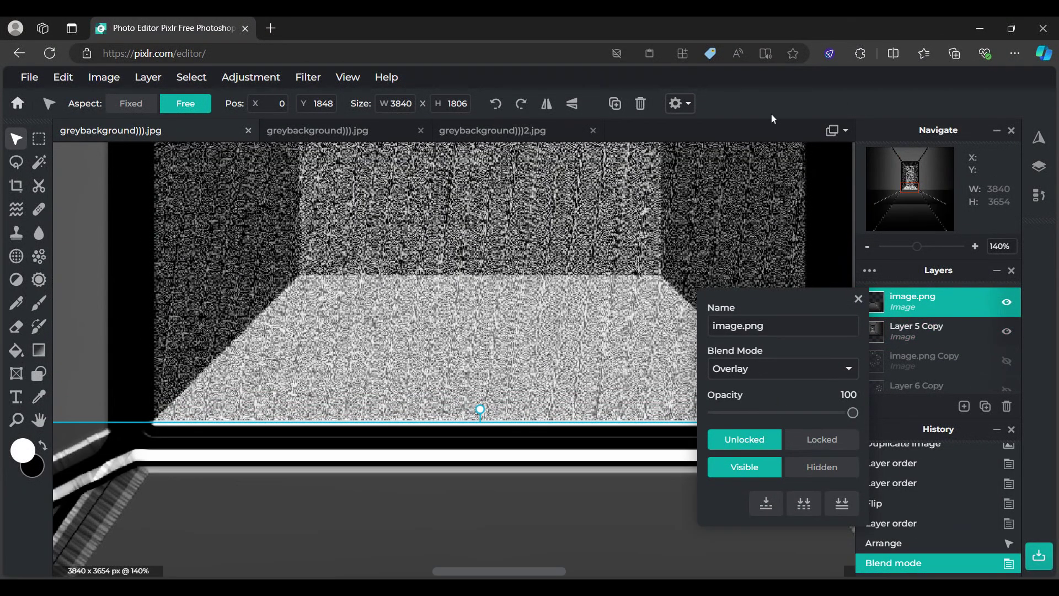
click(859, 299)
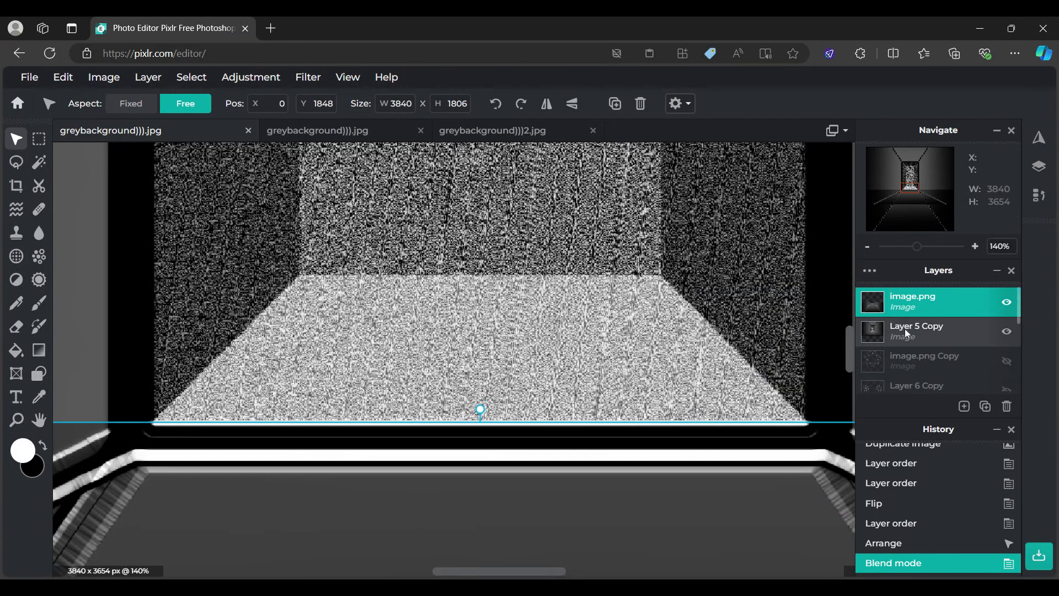
Step: Fine-tune the flipped Layer 5 Copy's vertical position to Y -1153 to line up its edges with the floor strip
click(905, 329)
key(Up)
key(Up)
key(Down)
key(Down)
key(Down)
key(Down)
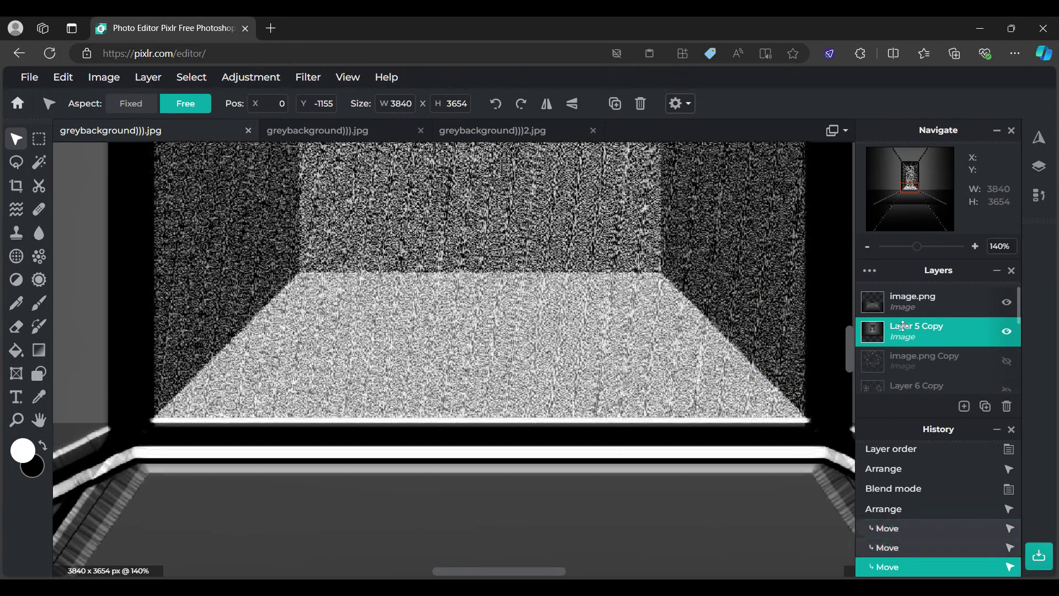
key(Up)
key(Up)
key(Up)
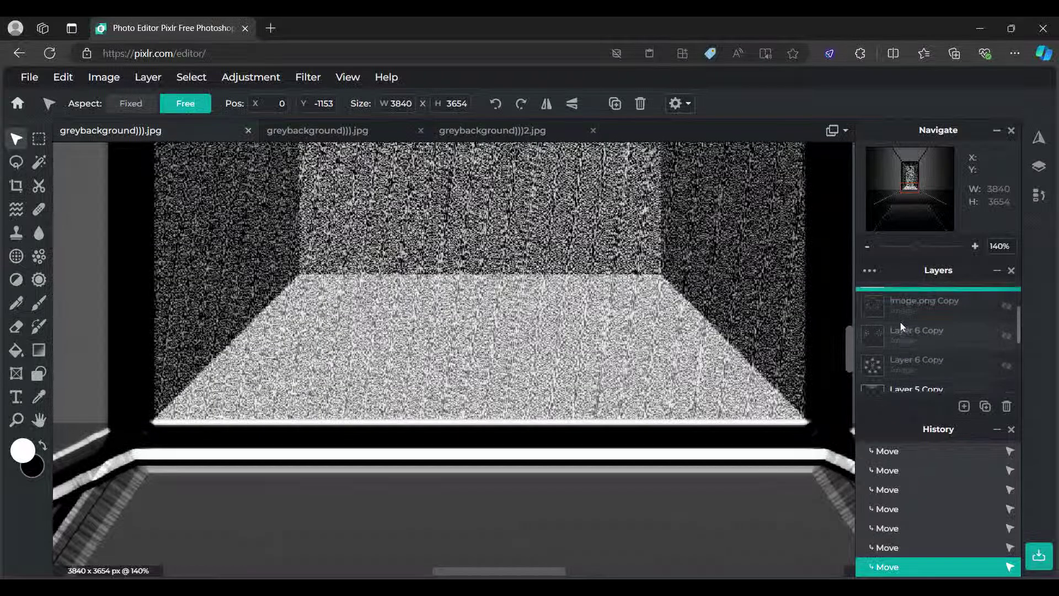
scroll(518, 376, down, 5)
scroll(517, 377, down, 2)
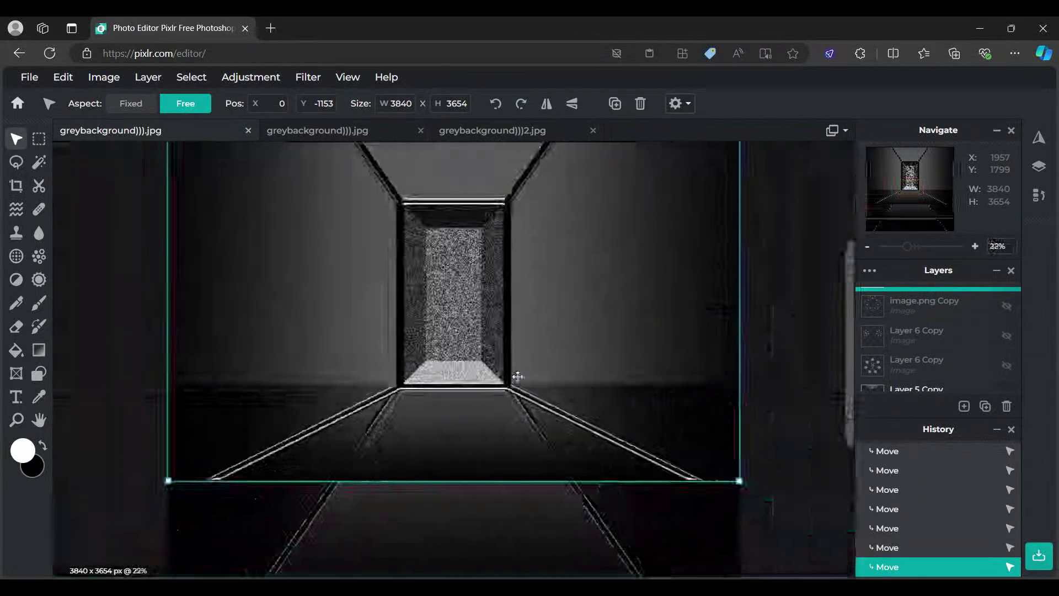
scroll(922, 342, down, 2)
click(920, 346)
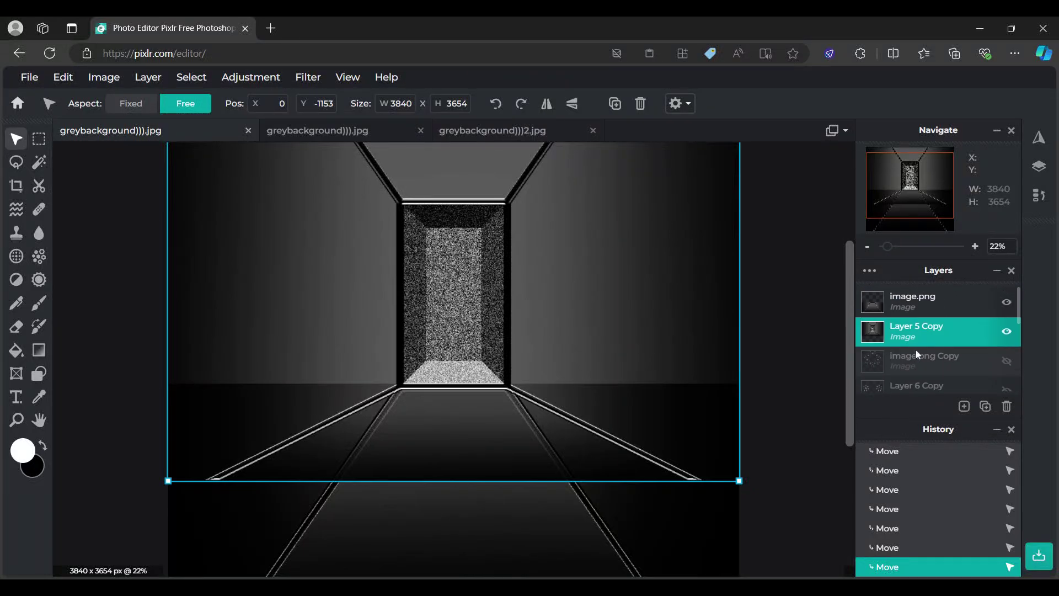
click(892, 314)
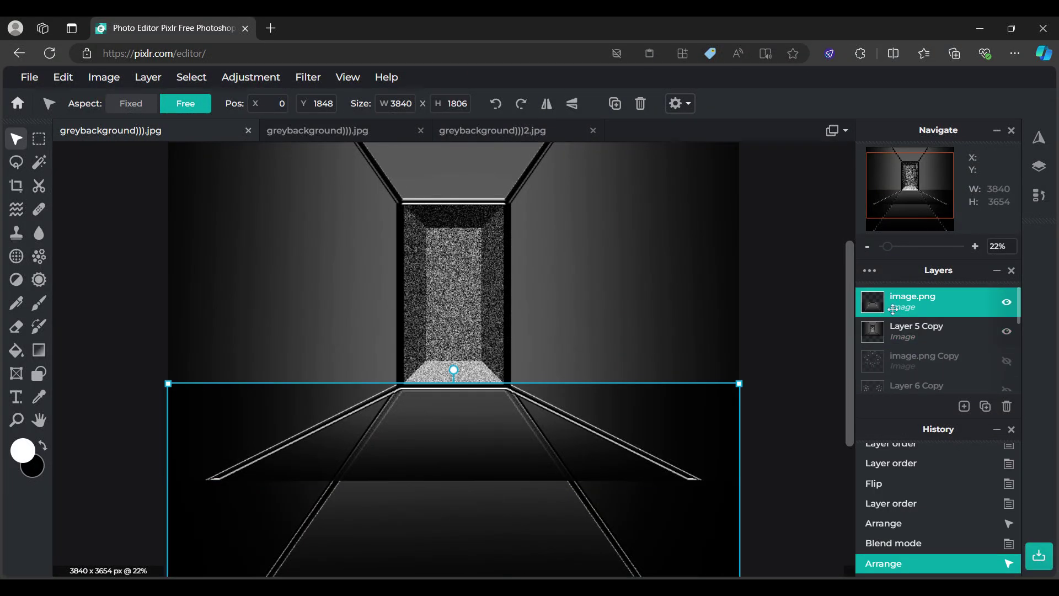
scroll(579, 439, down, 1)
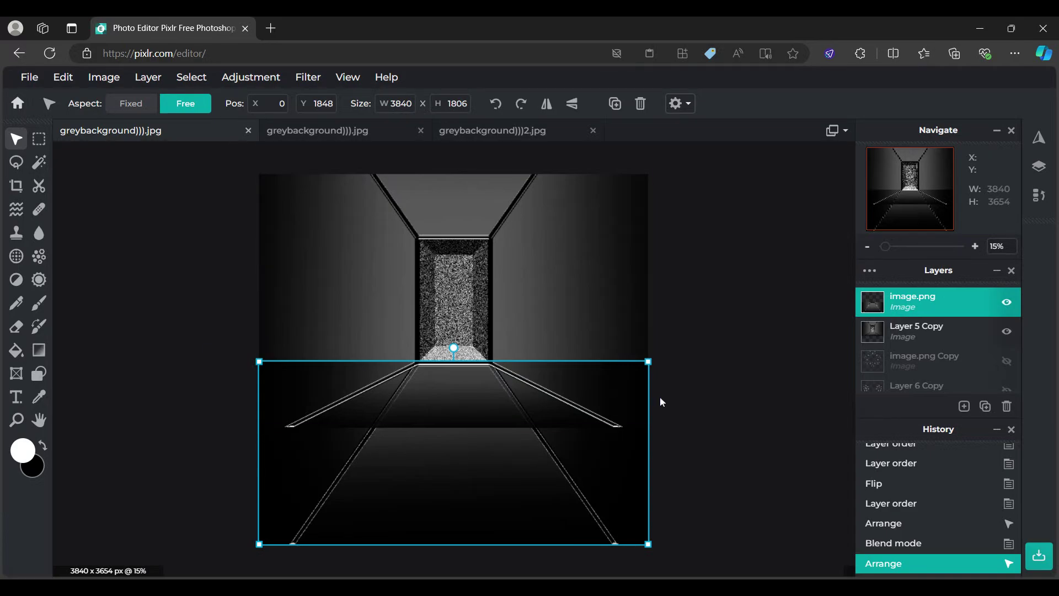
click(710, 376)
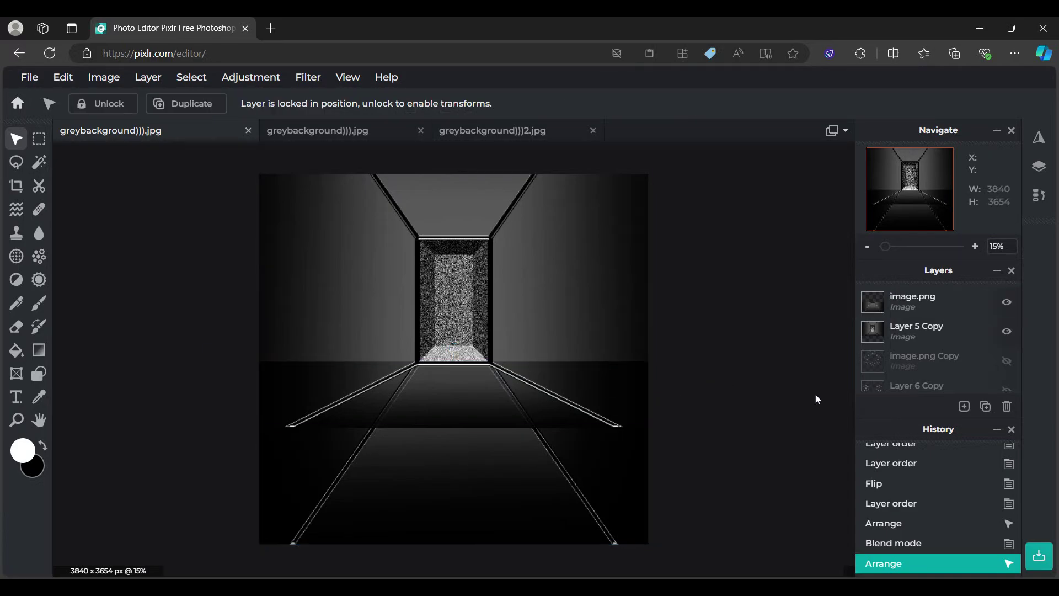
Step: Try a Magic Wand selection on the image.png layer beside the floor strip's upper edge, and undo it
click(899, 310)
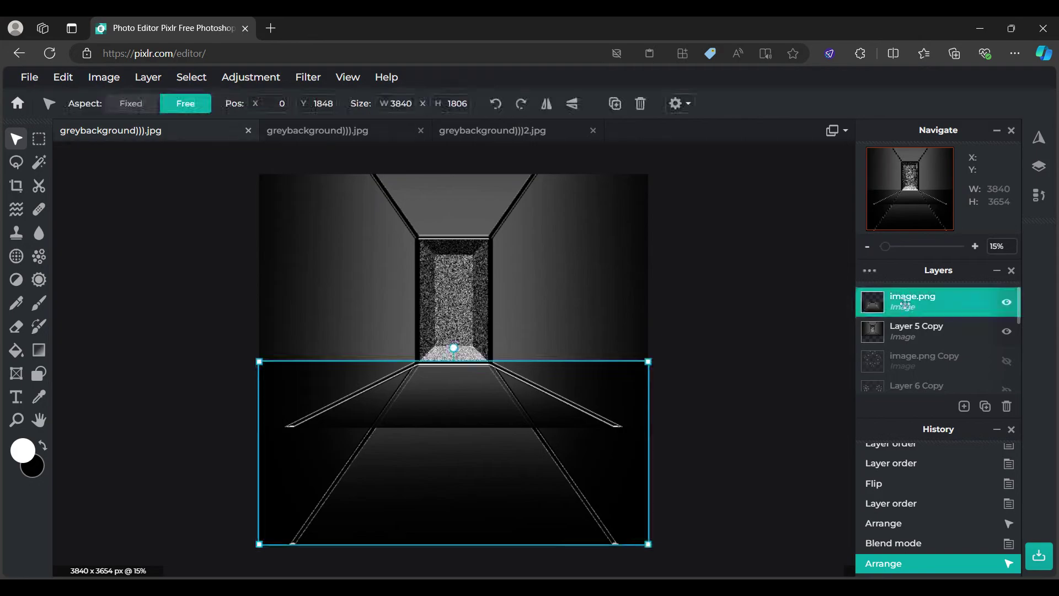
click(39, 163)
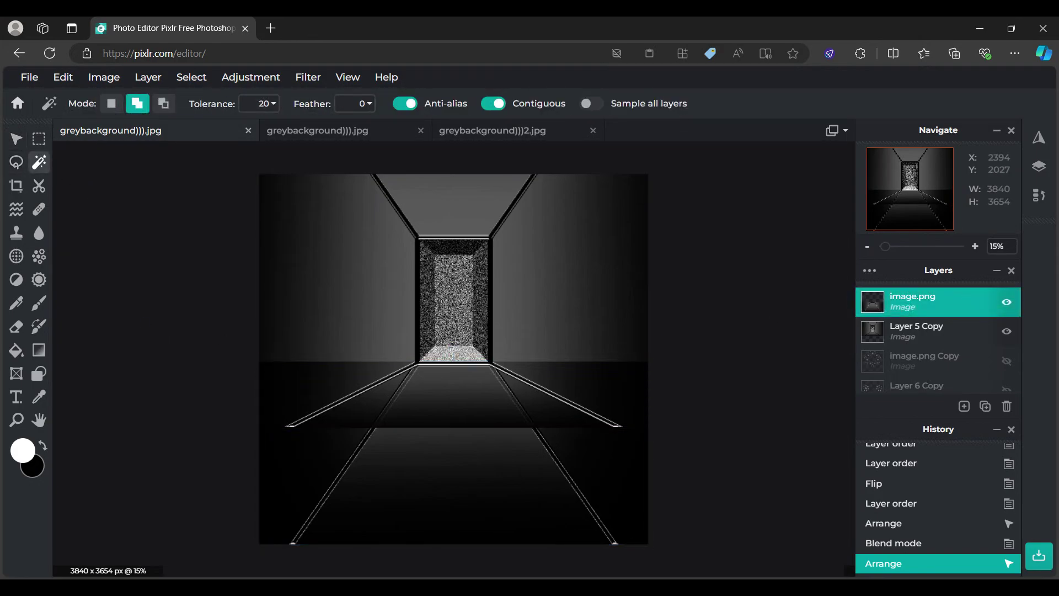
click(502, 380)
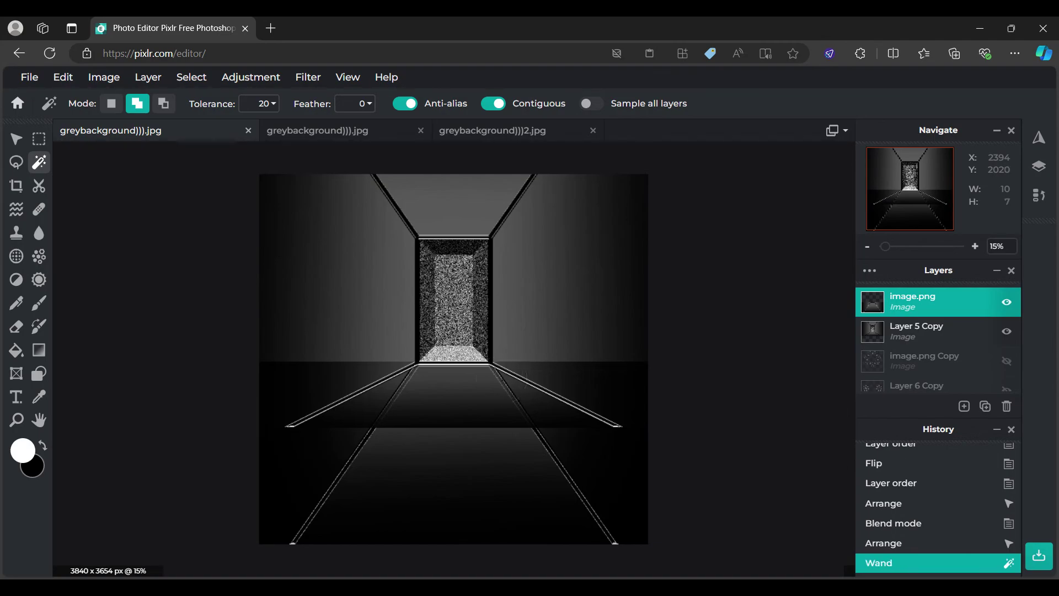
click(885, 542)
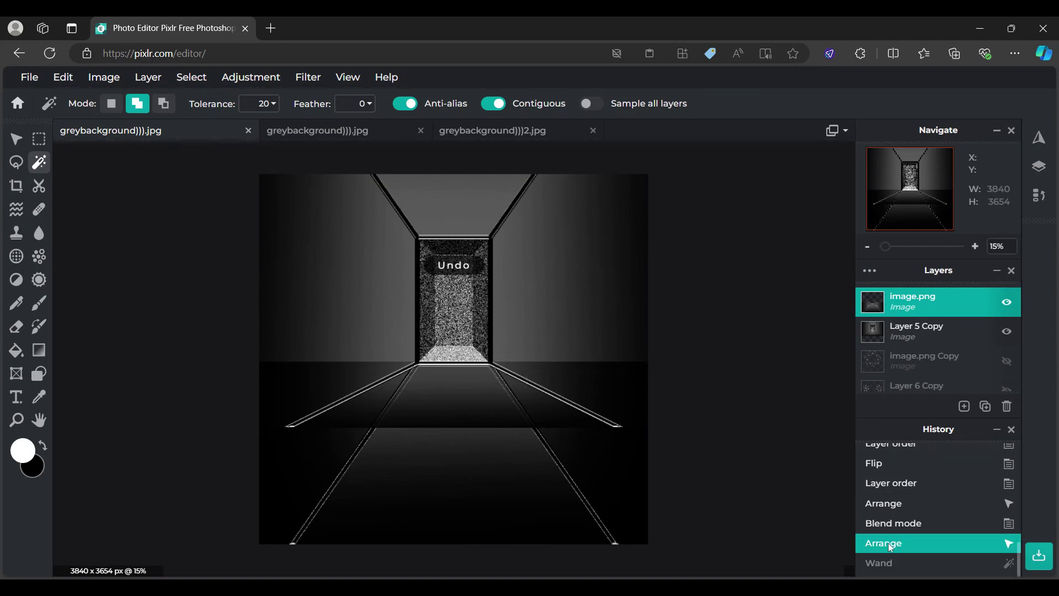
Step: Set the image.png layer's blend mode to None
double_click(900, 316)
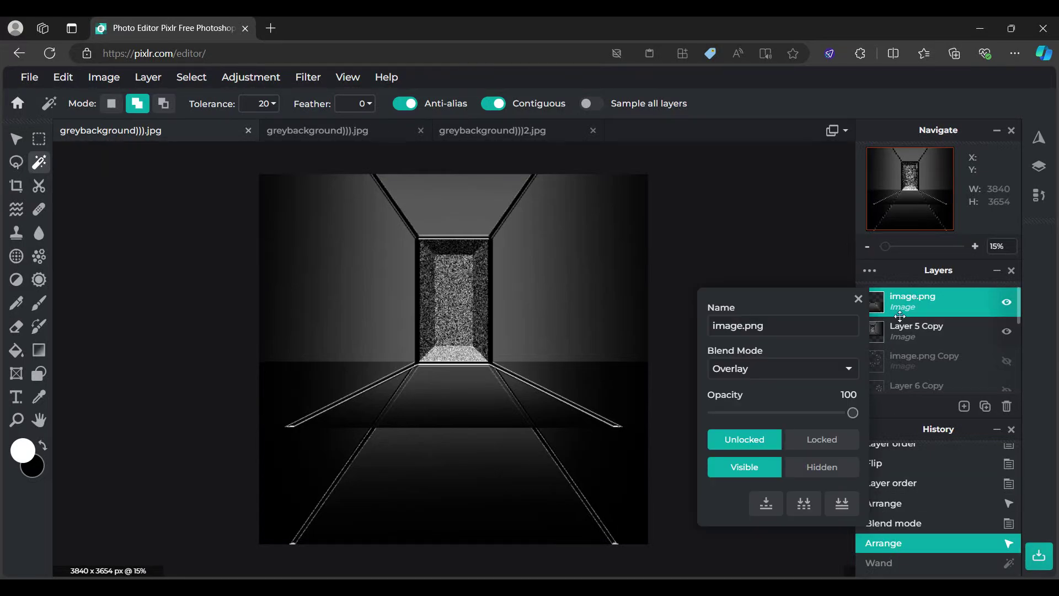
click(779, 368)
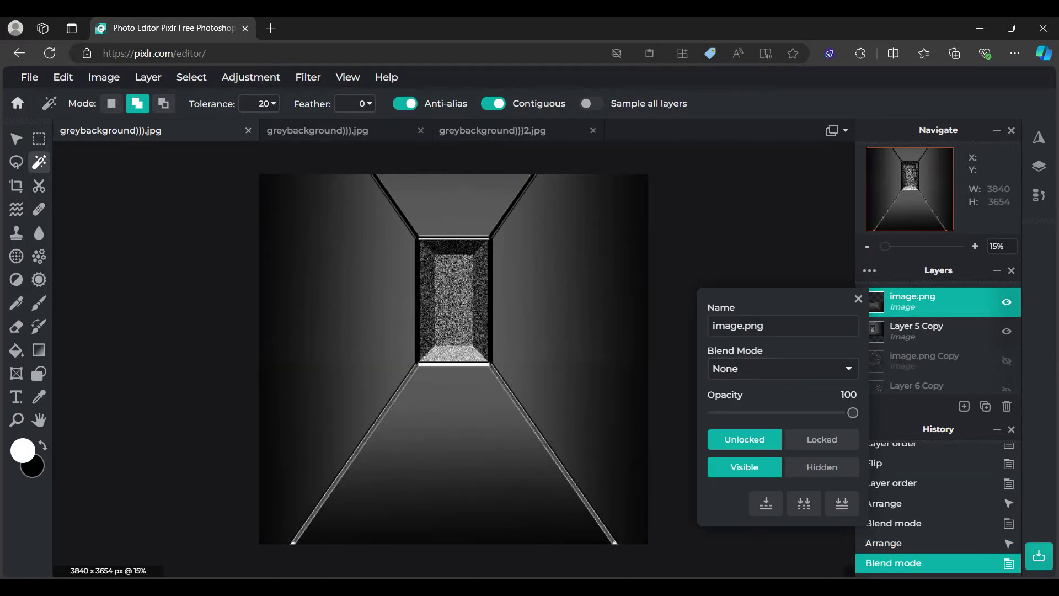
click(857, 299)
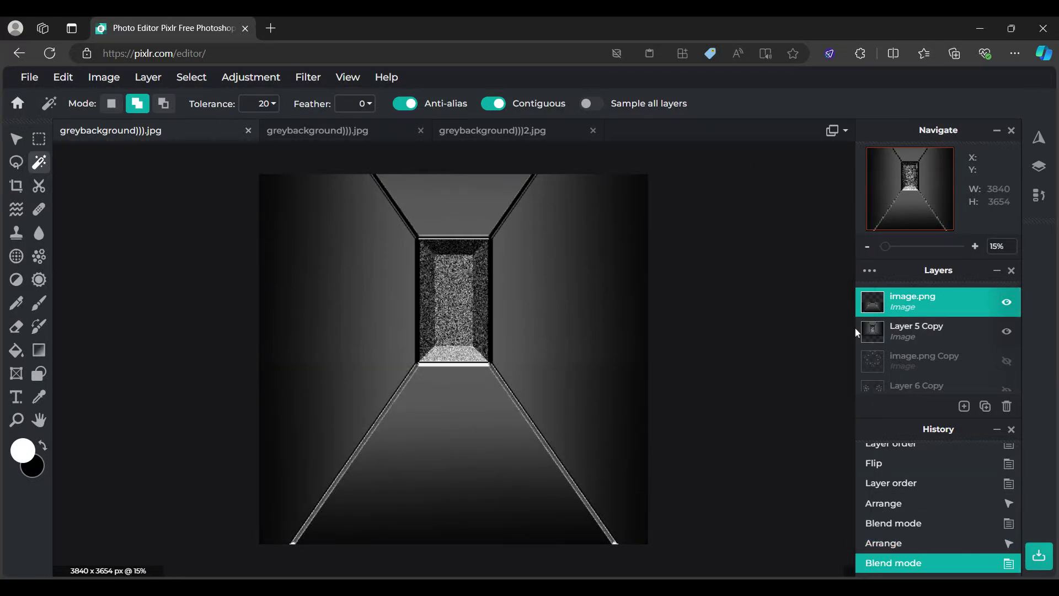
scroll(453, 359, up, 2)
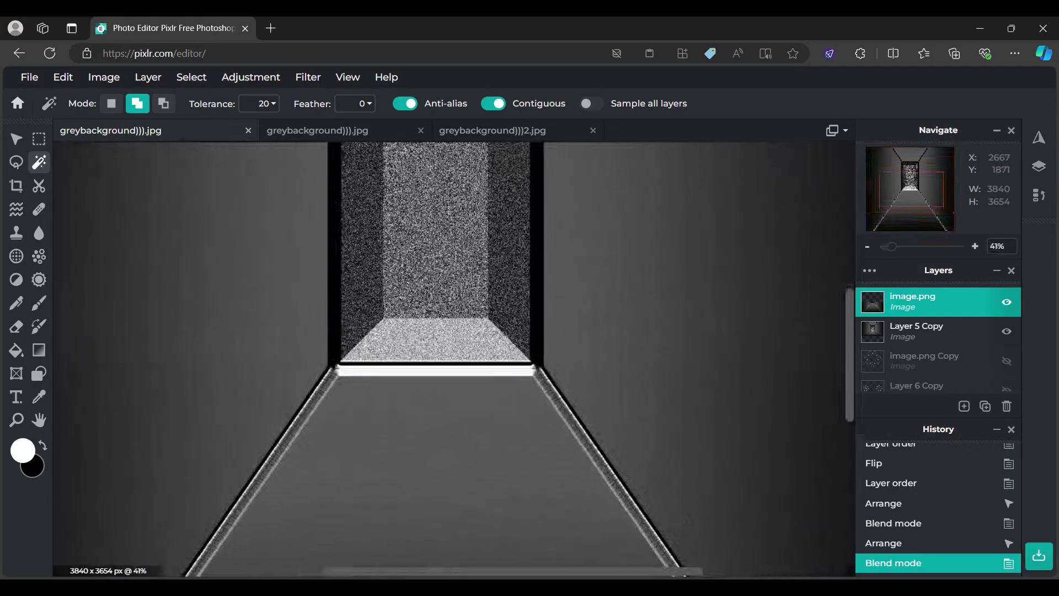
scroll(454, 358, down, 1)
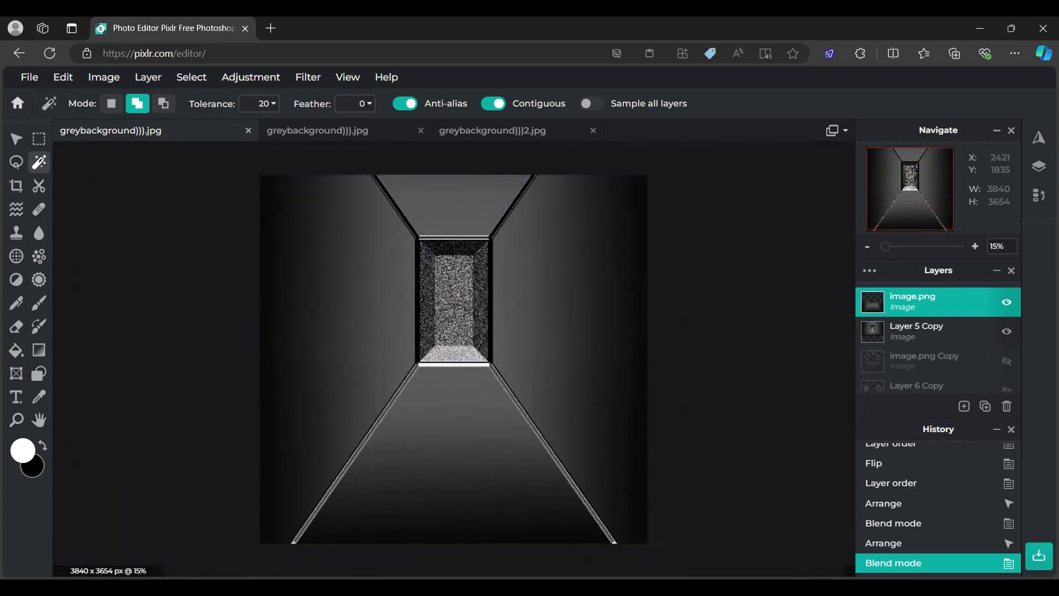
Step: Try a Magic Wand selection of the wall beside the doorway on Layer 5 Copy, and undo it
drag(887, 321, 906, 333)
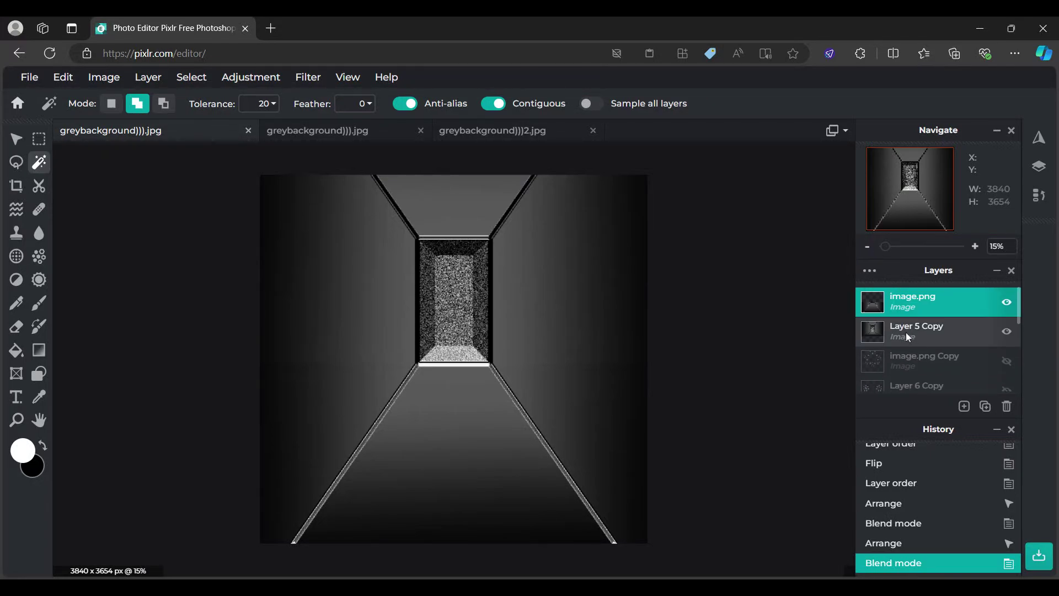
click(905, 332)
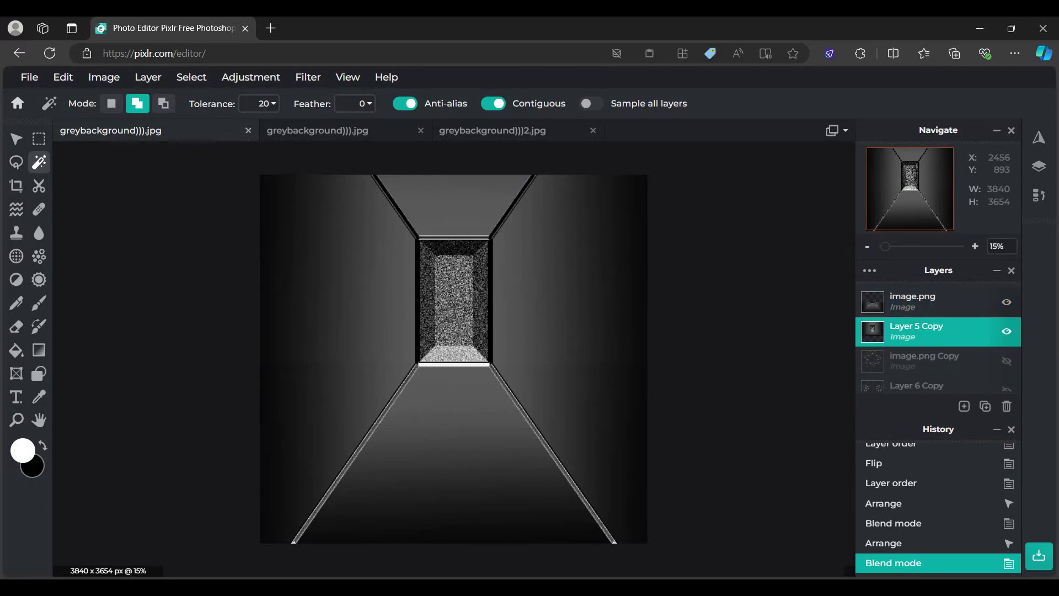
click(511, 265)
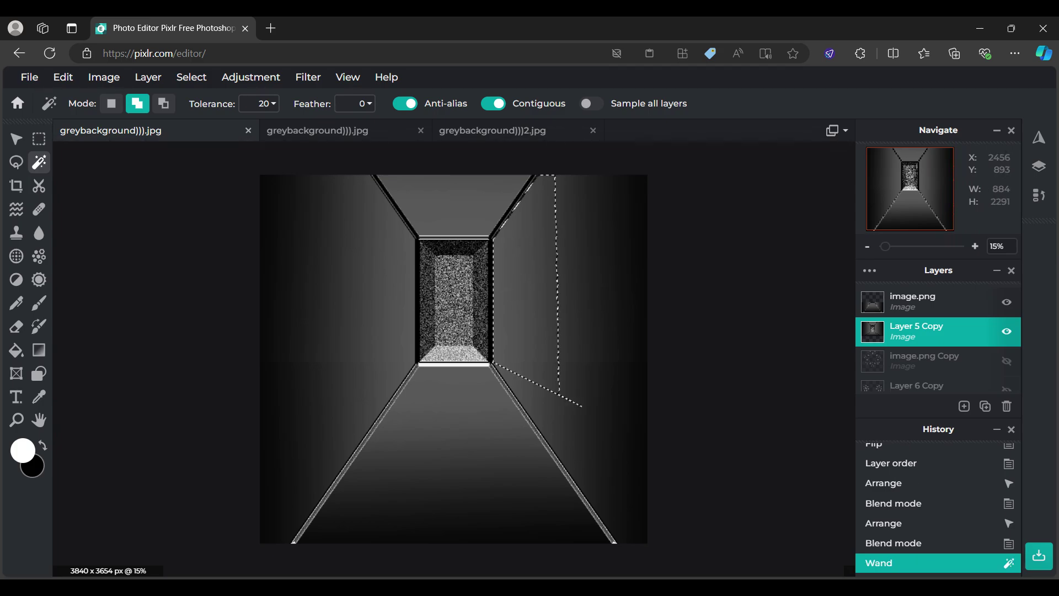
click(902, 542)
Step: Select the wall areas on both sides of the floor on the image.png layer with the Magic Wand
click(913, 300)
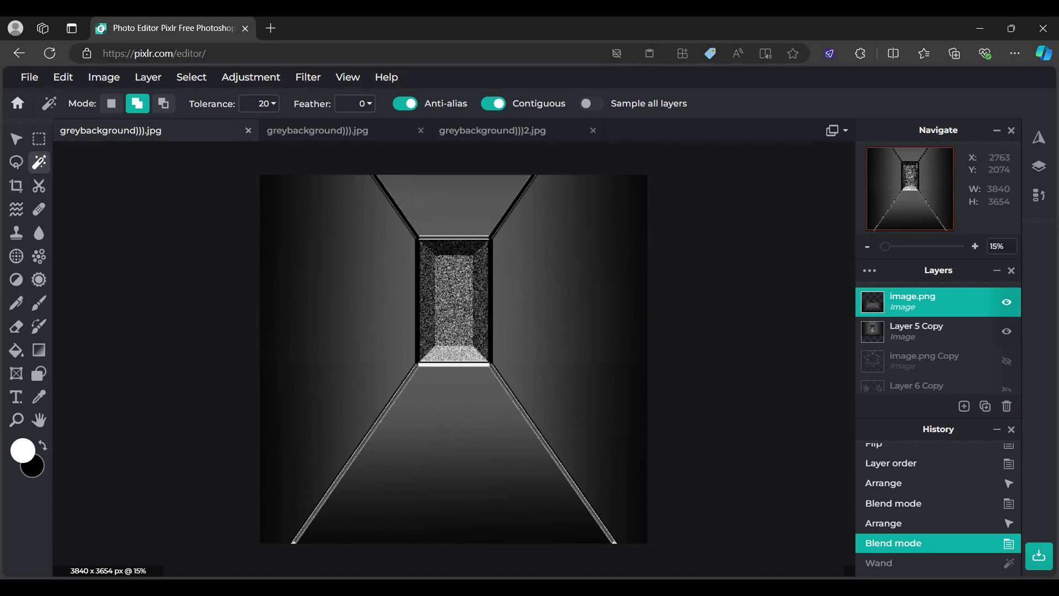
click(538, 384)
key(ctrl+minus)
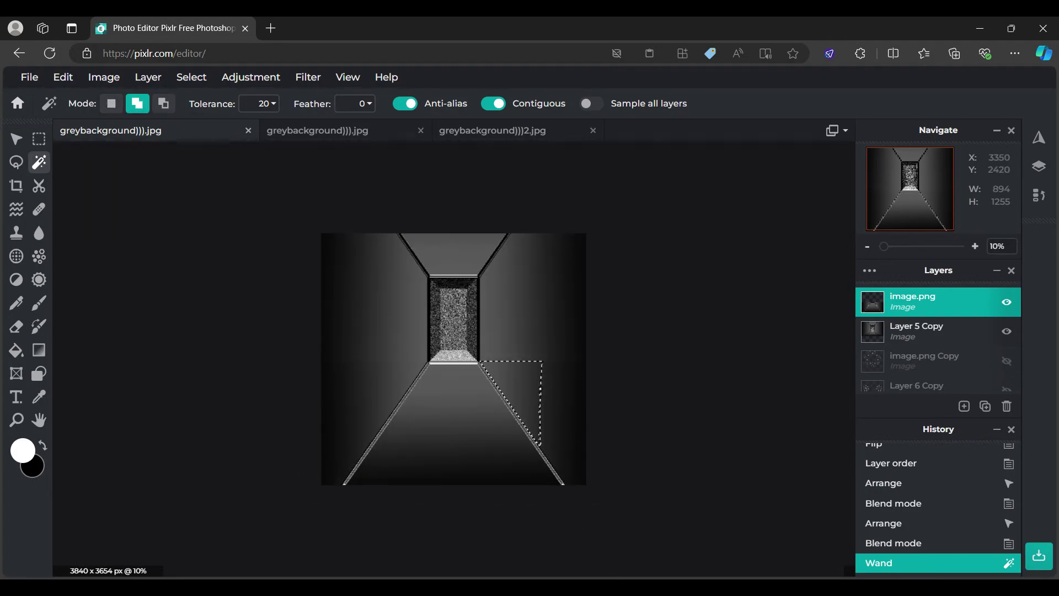
click(552, 400)
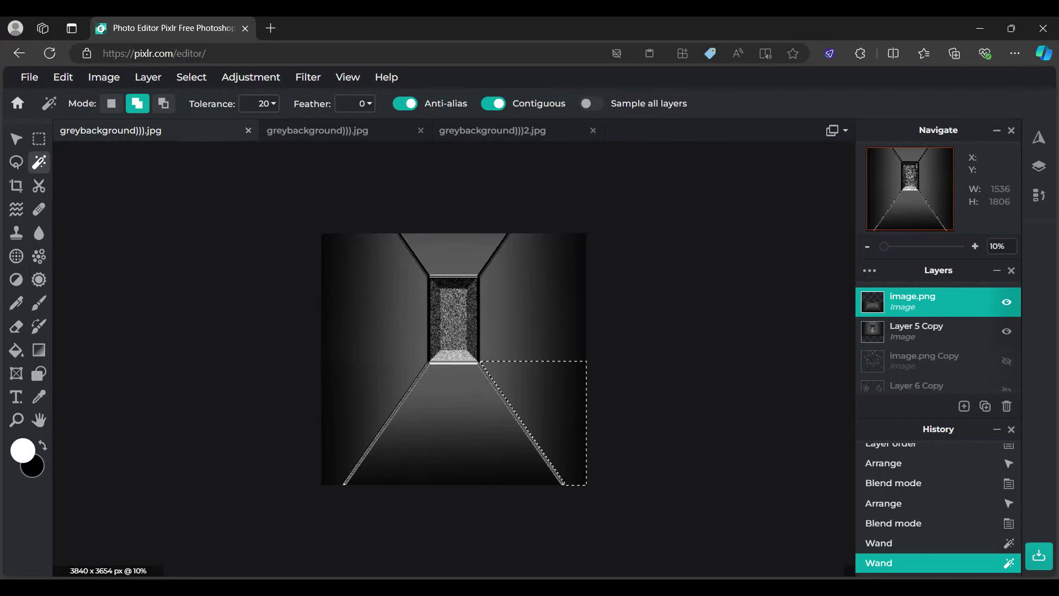
key(ctrl+plus)
key(ctrl+plus)
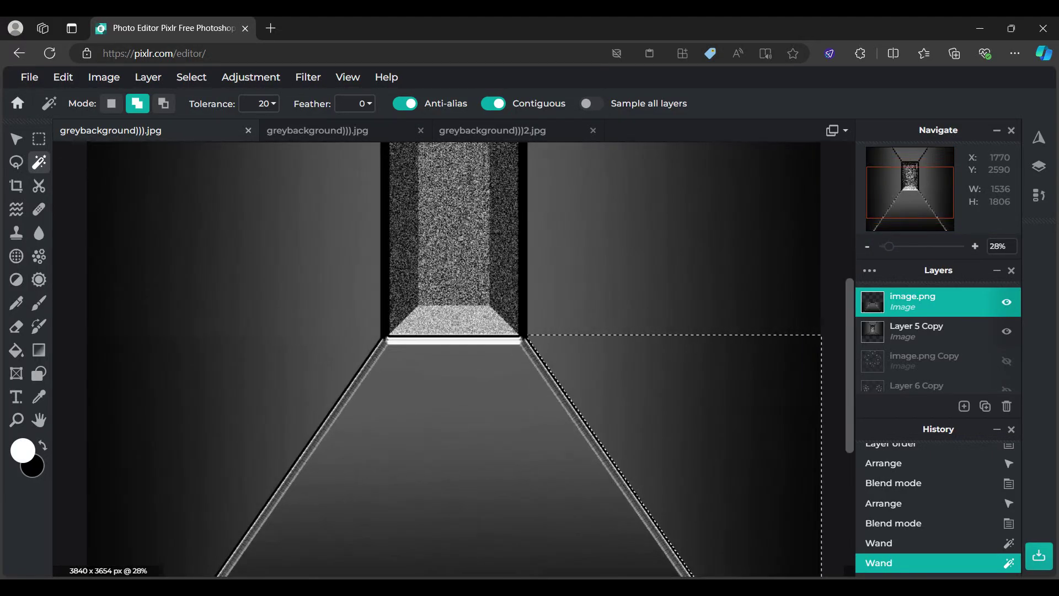
click(337, 350)
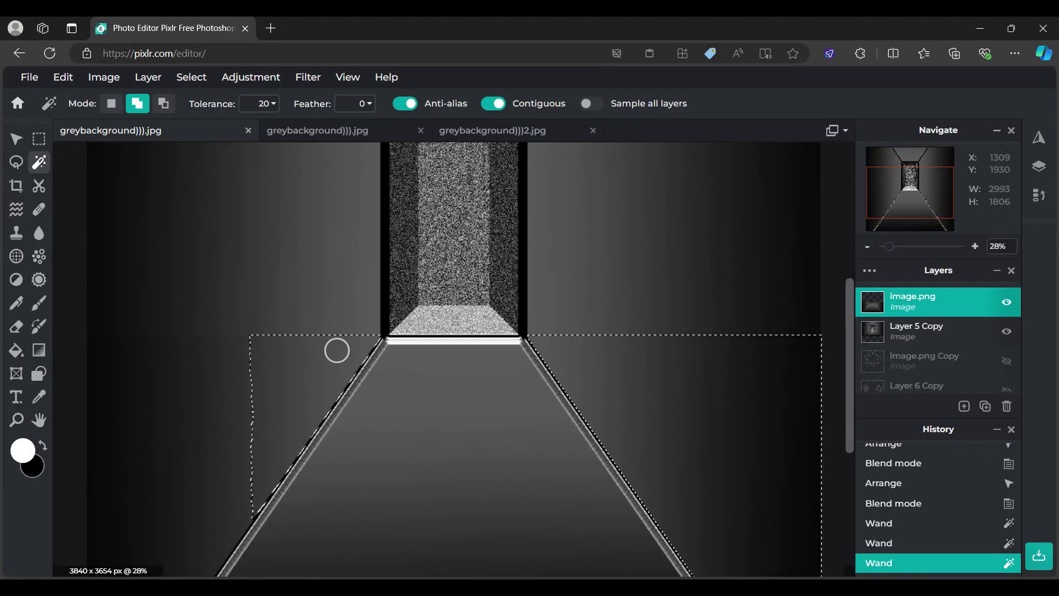
click(236, 418)
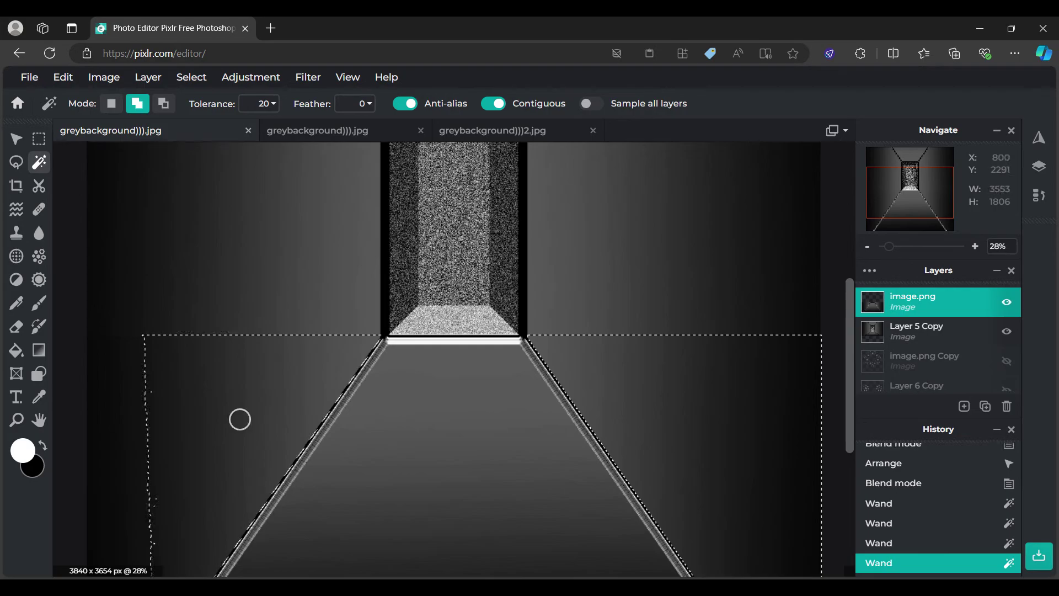
scroll(237, 418, down, 2)
click(279, 425)
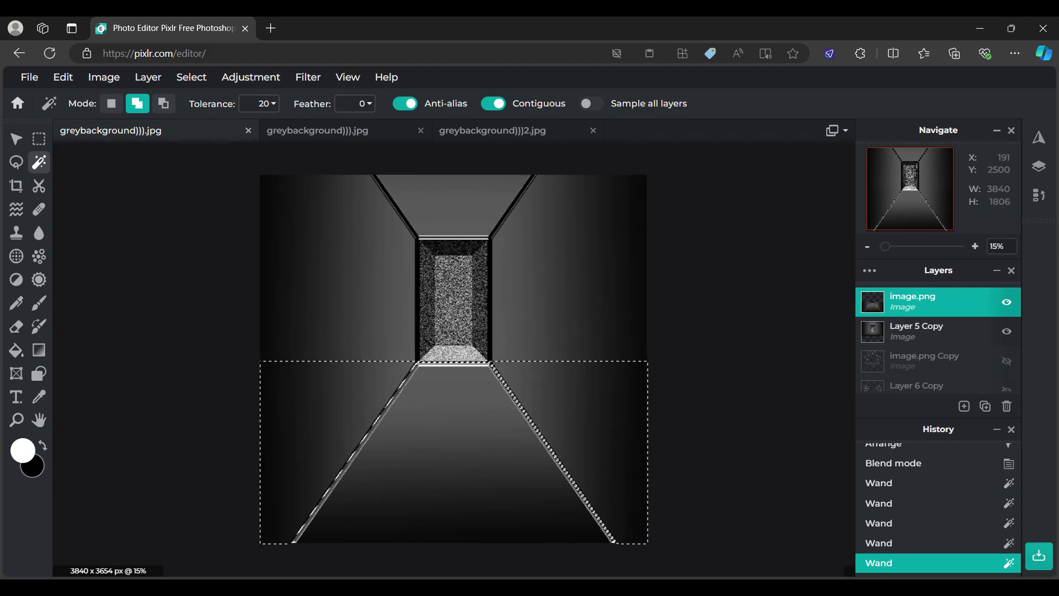
Step: Inspect the selection's edges along the floor strip, and undo all the Magic Wand selections on the image.png layer
scroll(279, 427, up, 3)
scroll(394, 368, up, 4)
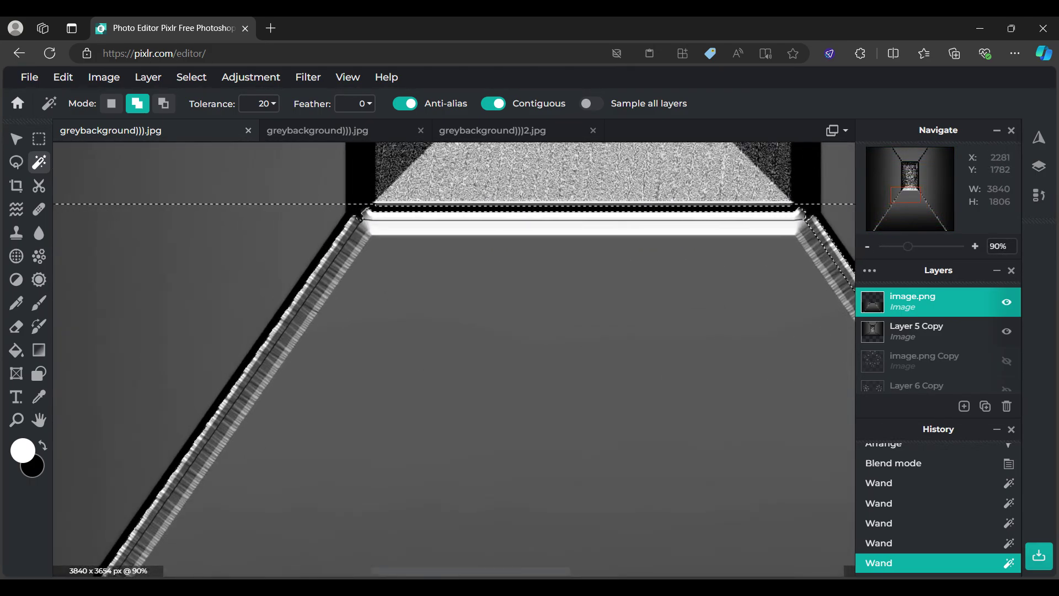
scroll(394, 368, up, 1)
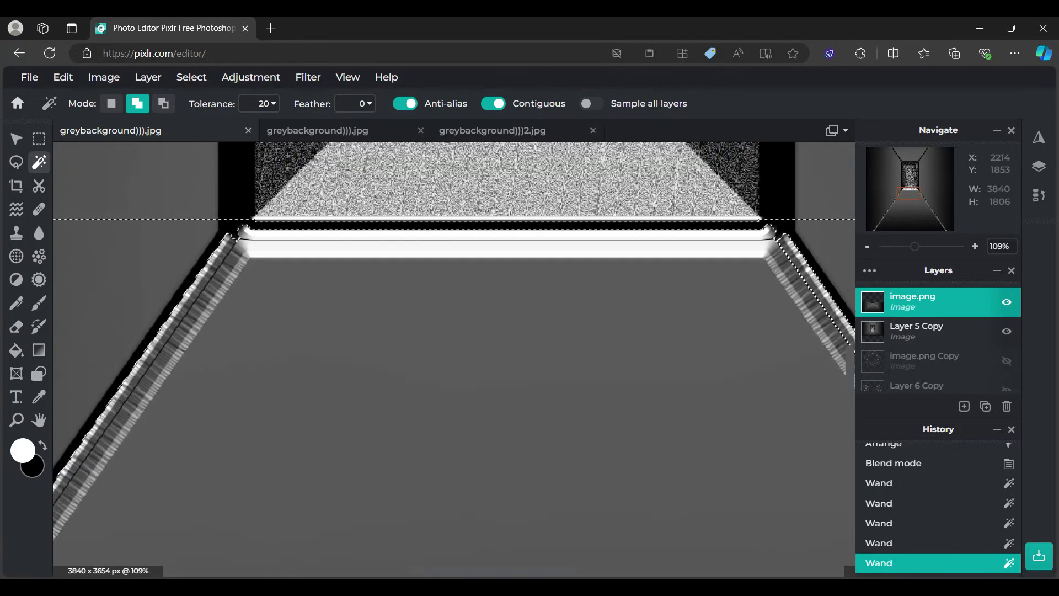
scroll(717, 226, down, 2)
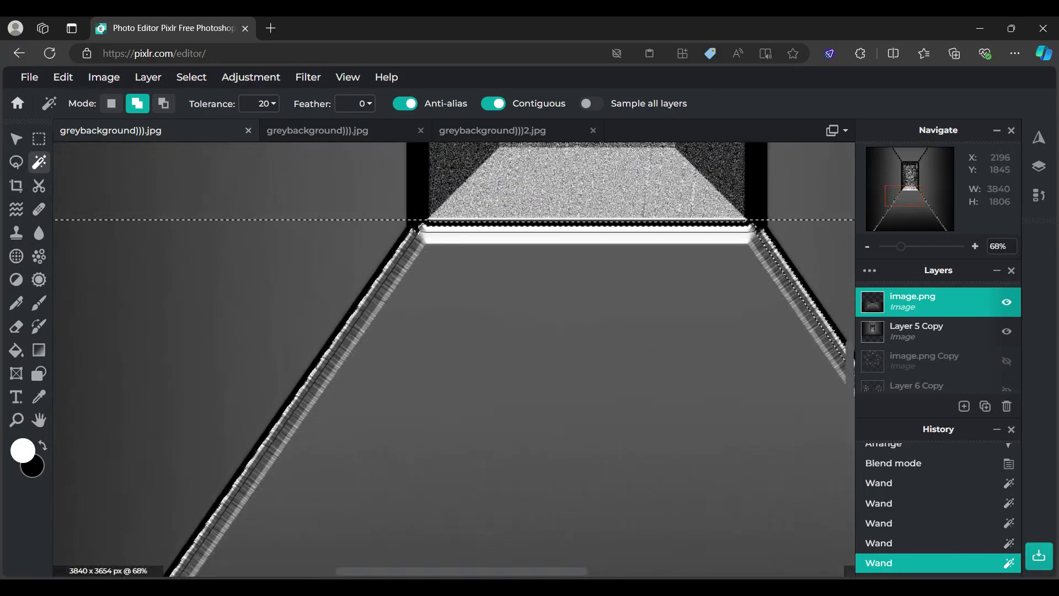
scroll(389, 257, down, 4)
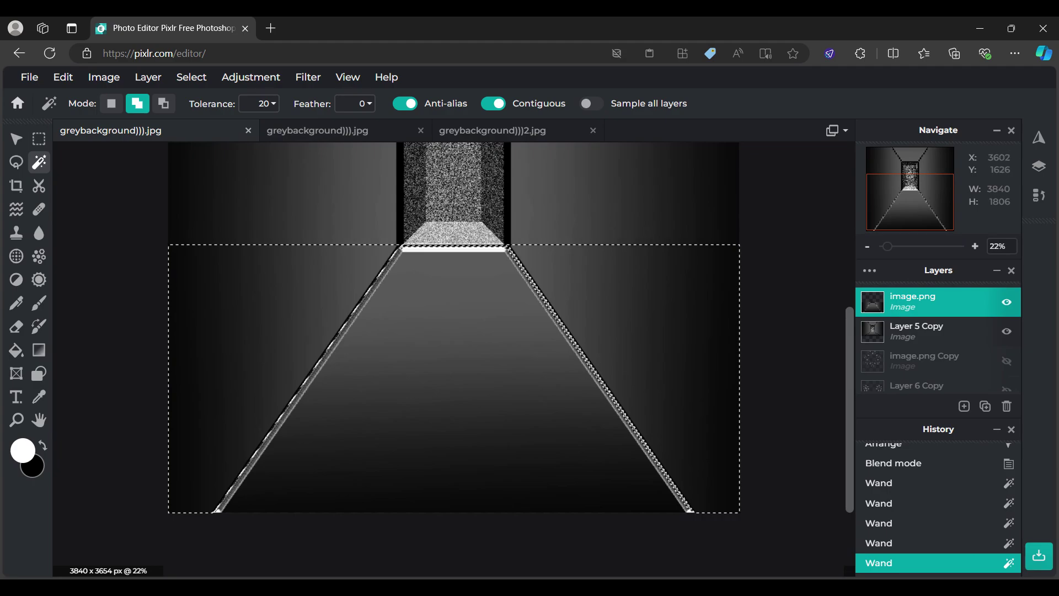
click(900, 544)
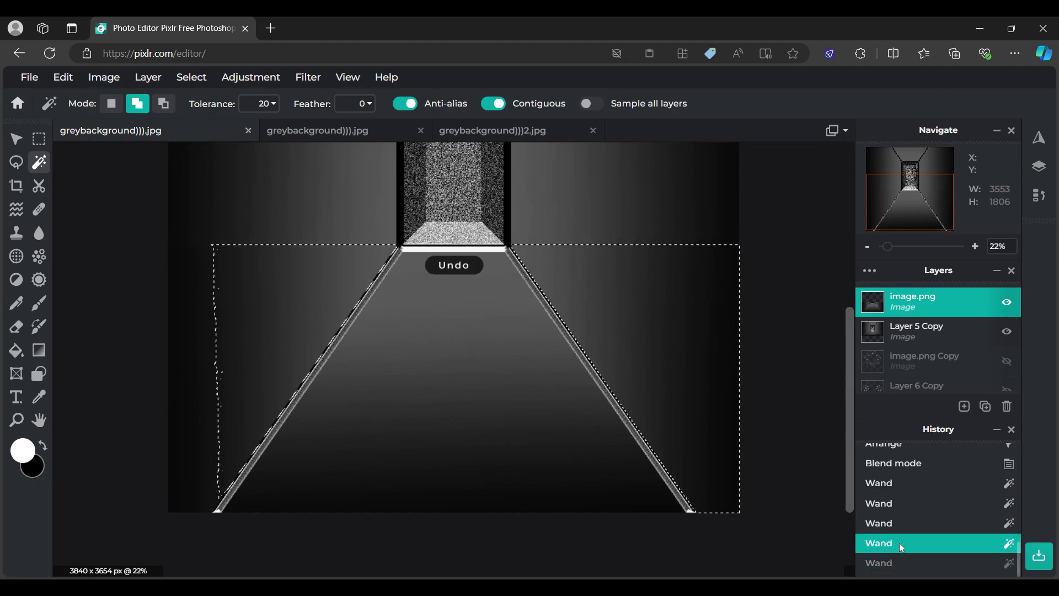
click(894, 524)
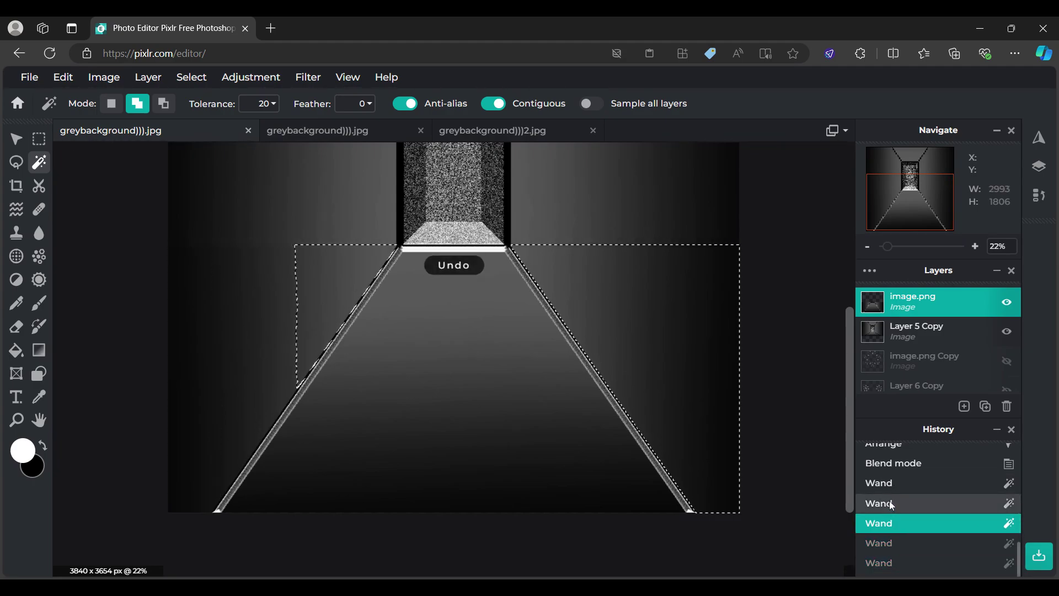
click(892, 504)
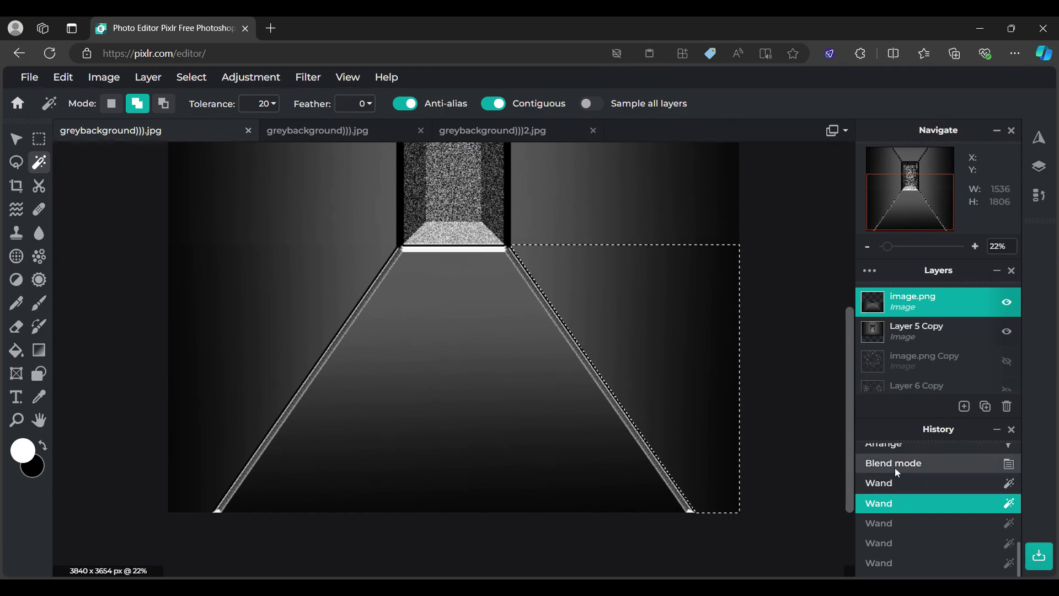
click(897, 472)
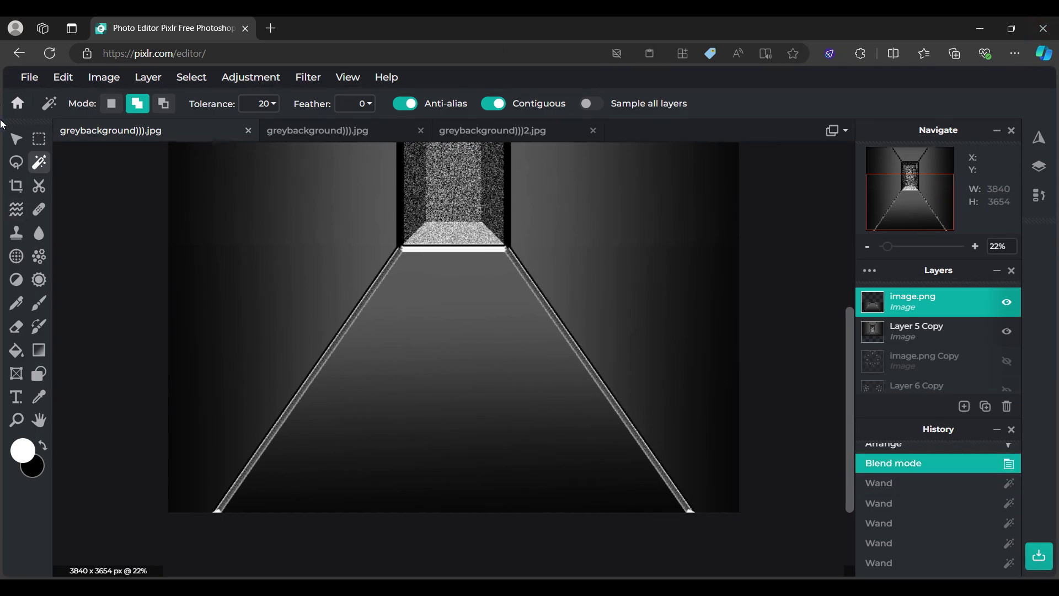
Step: Try erasing the wall beside the doorway on Layer 5 Copy with a 500 px eraser at 100% softness, and undo the stroke
click(17, 140)
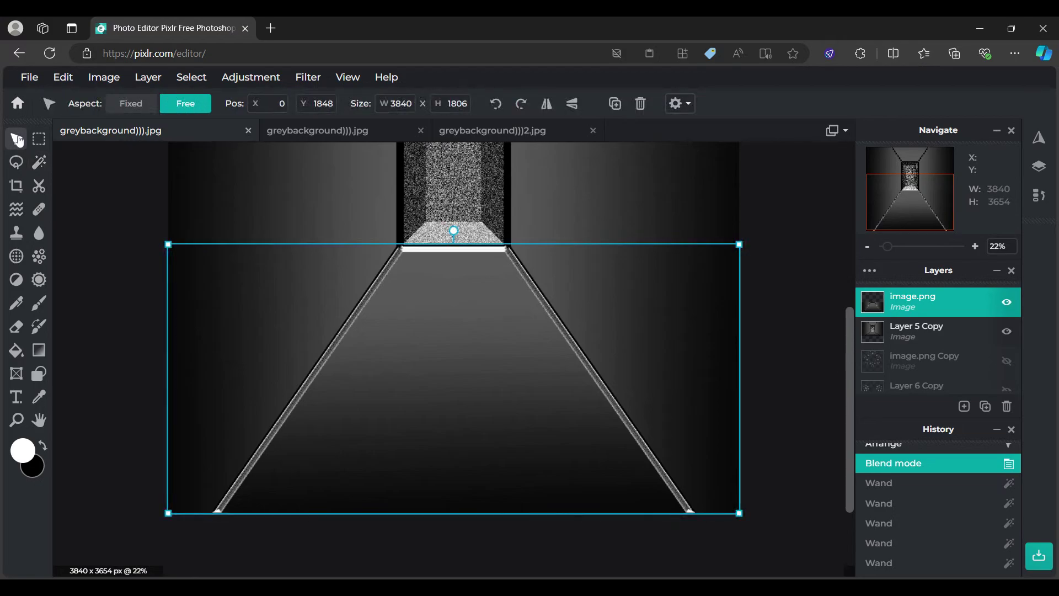
click(887, 337)
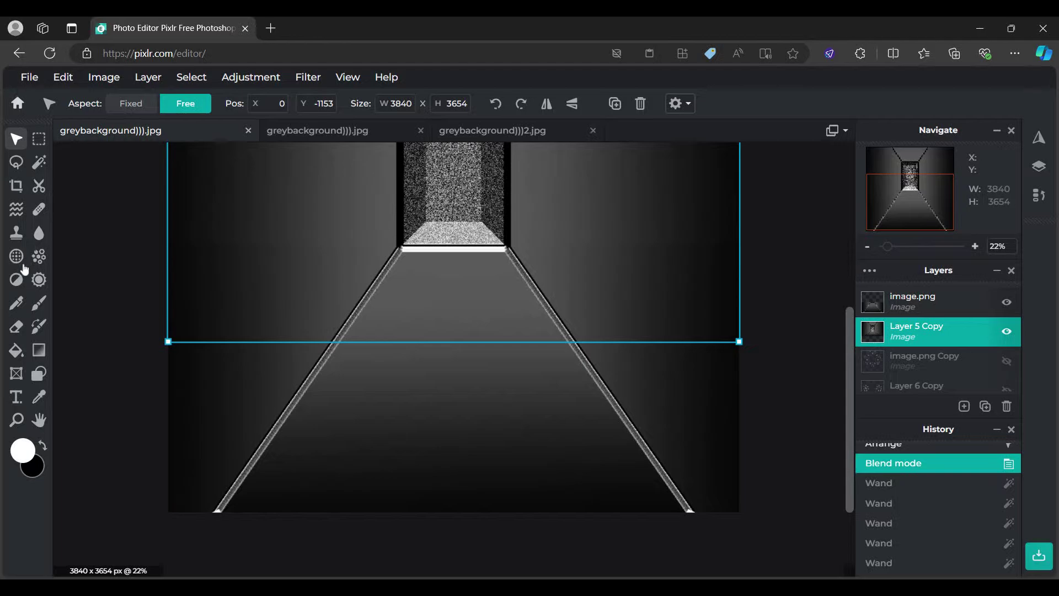
click(18, 330)
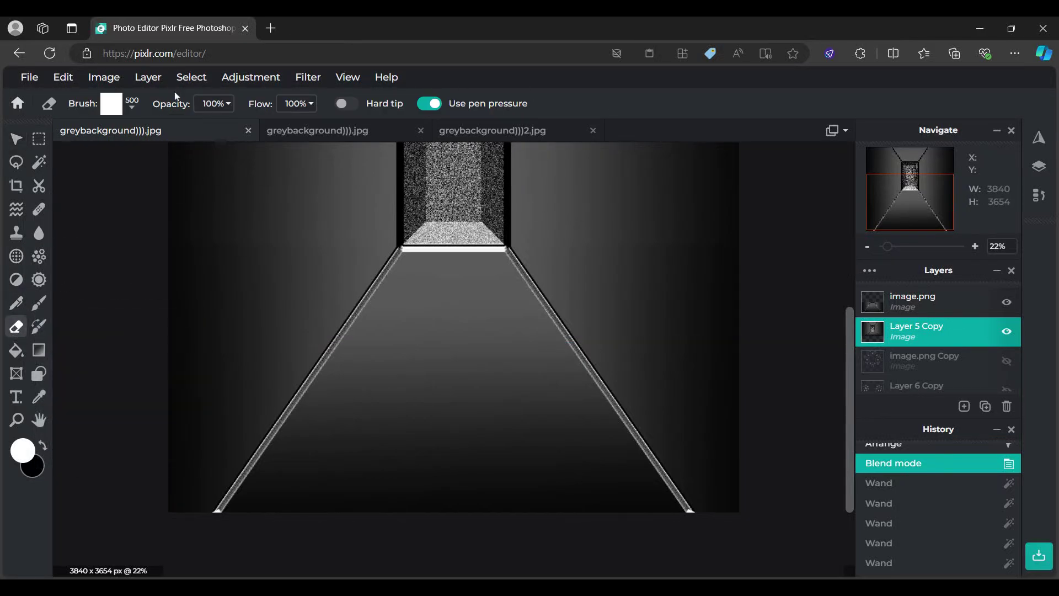
click(129, 109)
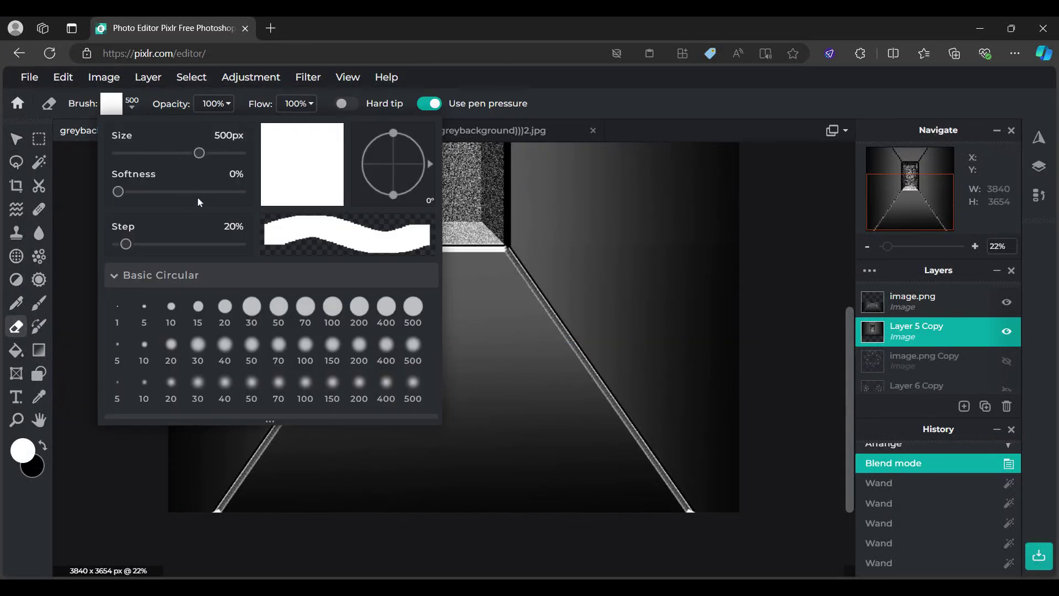
click(415, 309)
click(240, 192)
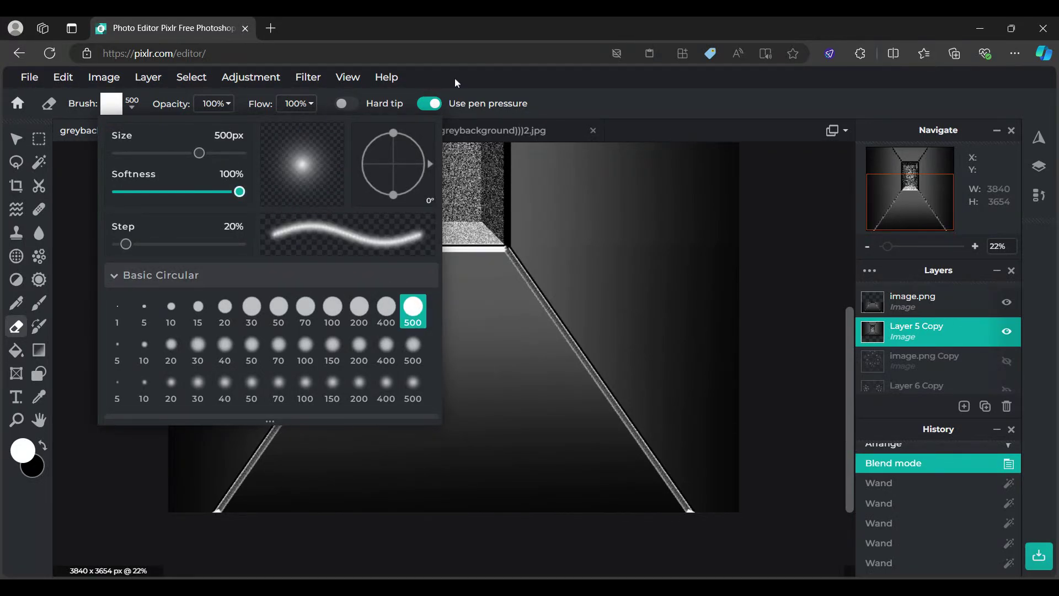
mouse_move(610, 175)
mouse_down()
mouse_move(649, 204)
mouse_move(592, 220)
mouse_move(724, 229)
mouse_up()
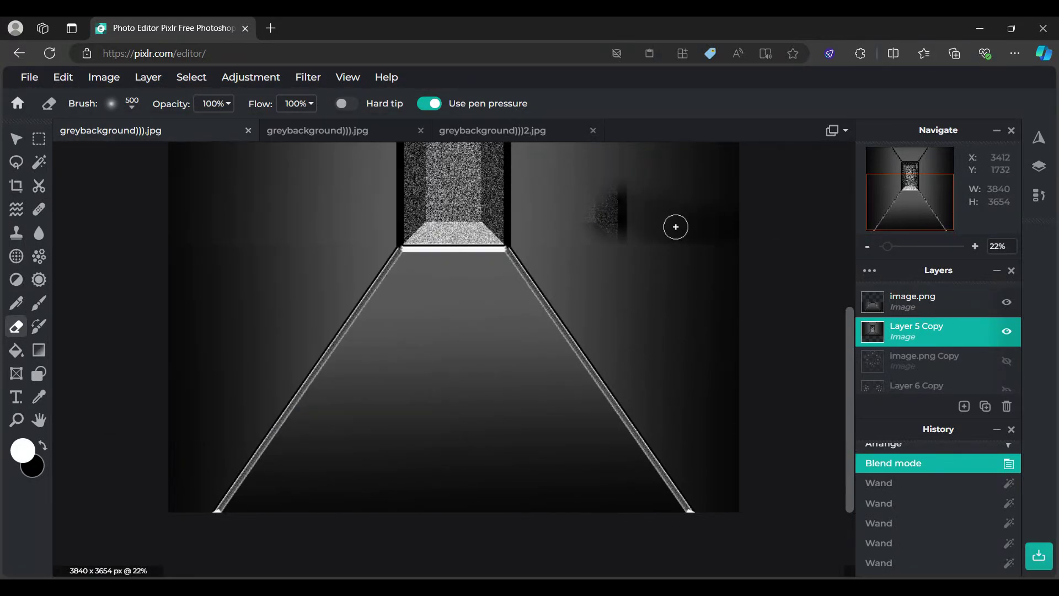
click(902, 542)
Step: Try erasing the seam beside the doorway on the image.png layer, and undo the strokes
click(918, 299)
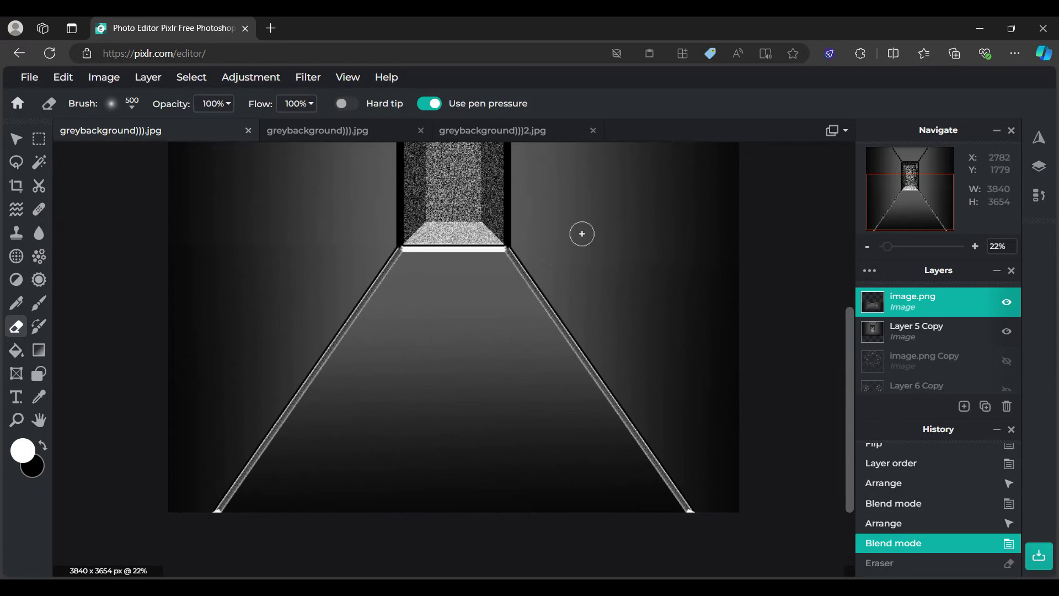
click(888, 562)
click(892, 550)
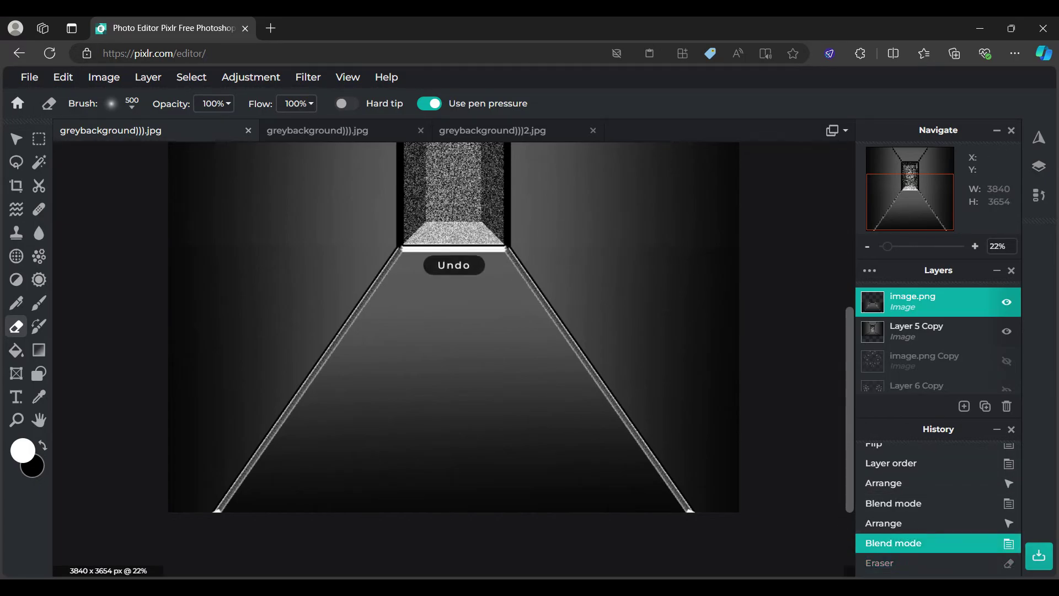
scroll(783, 188, up, 1)
scroll(784, 188, up, 2)
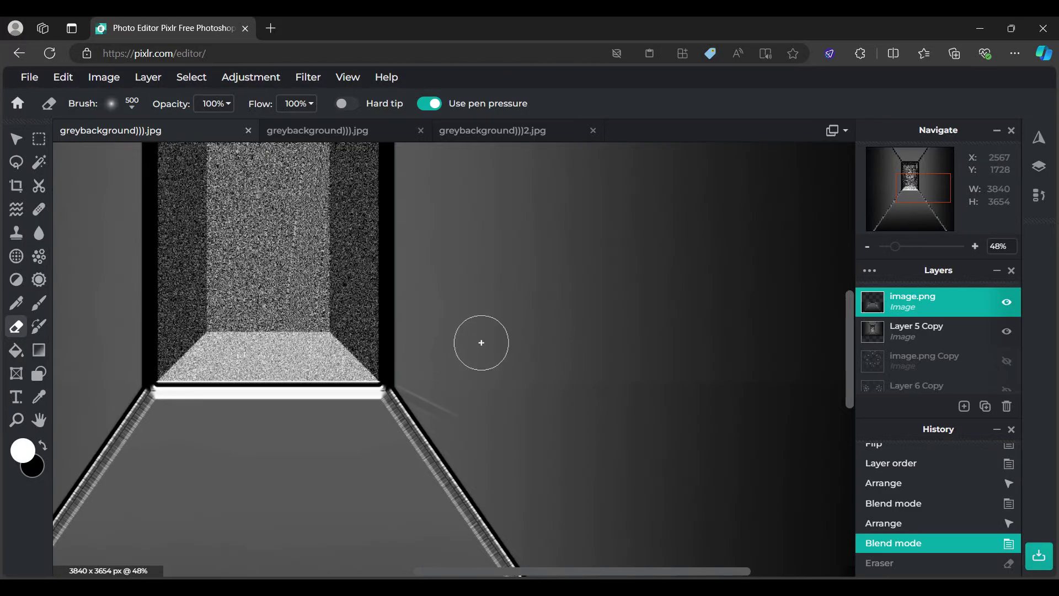
click(966, 562)
click(937, 546)
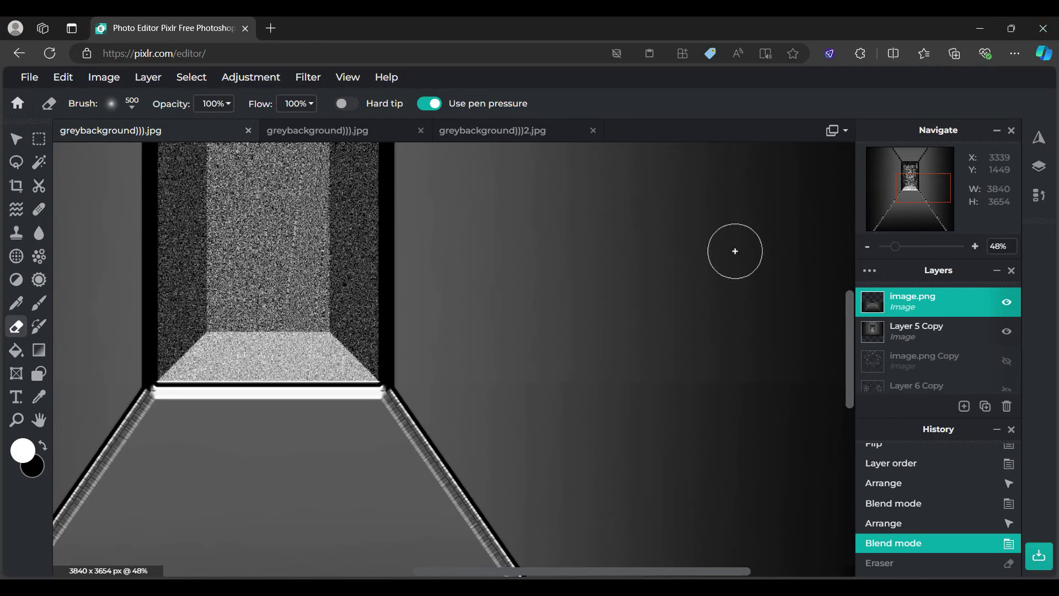
Step: Select the empty area above the floor strip on the image.png layer with the Magic Wand
scroll(683, 346, down, 2)
scroll(682, 346, down, 2)
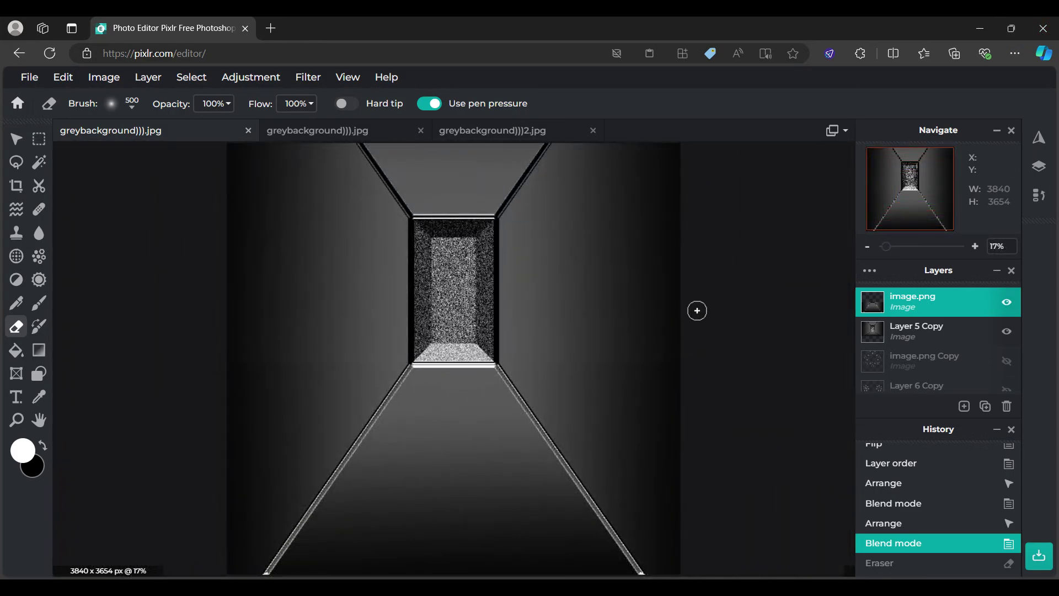
click(899, 334)
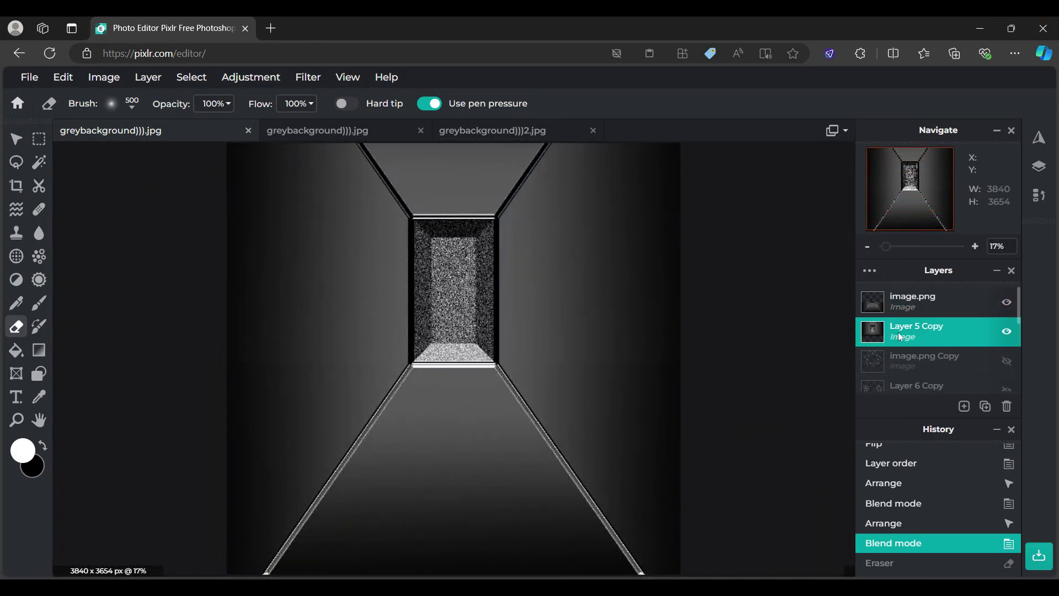
click(910, 303)
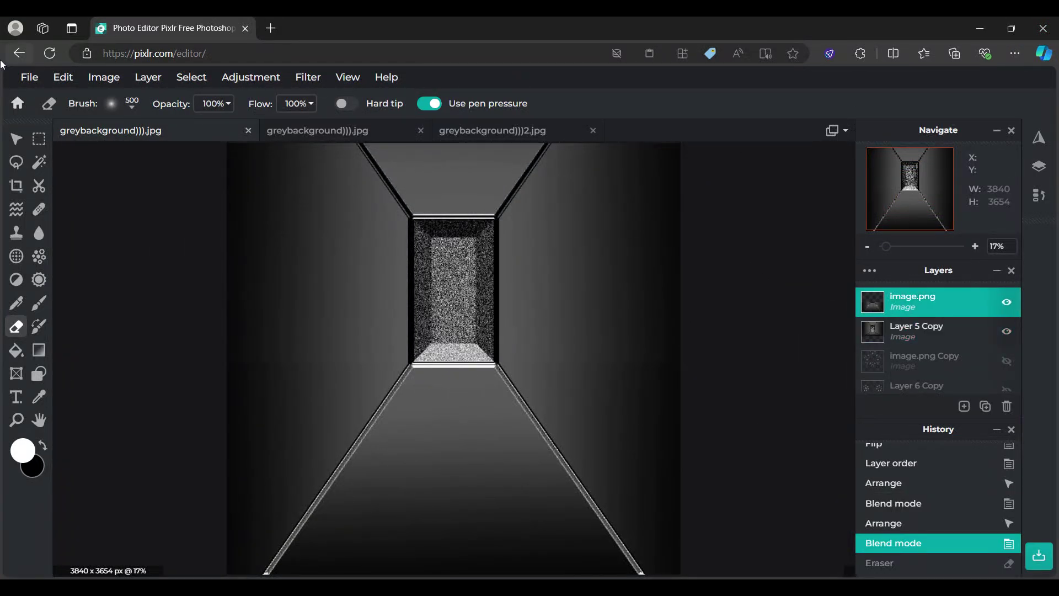
click(39, 138)
click(24, 144)
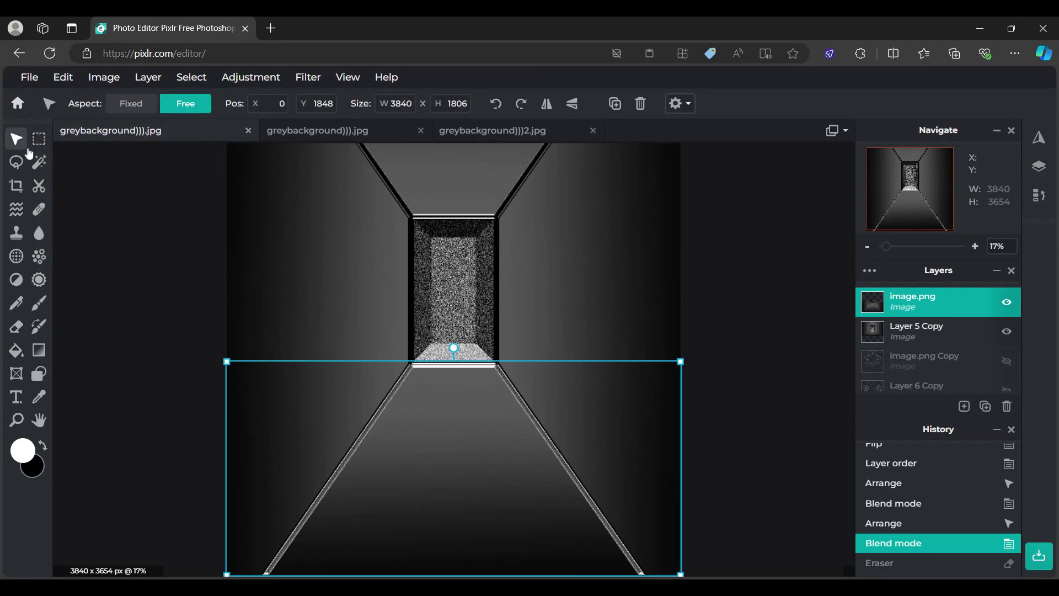
click(39, 162)
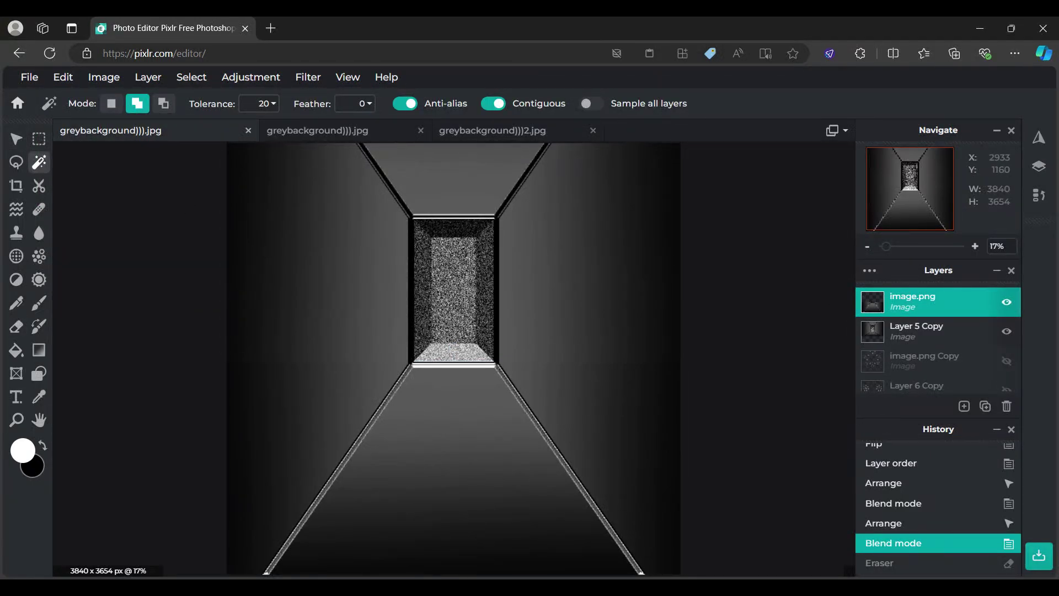
click(573, 279)
scroll(573, 276, down, 1)
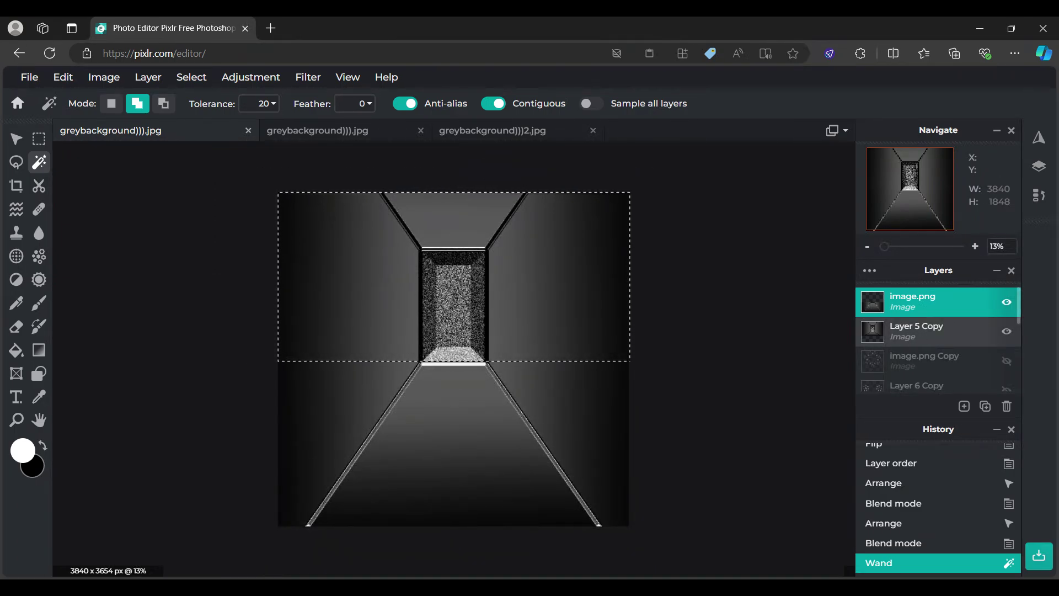
Step: Add the empty area below the corridor on Layer 5 Copy to the Magic Wand selection
click(918, 330)
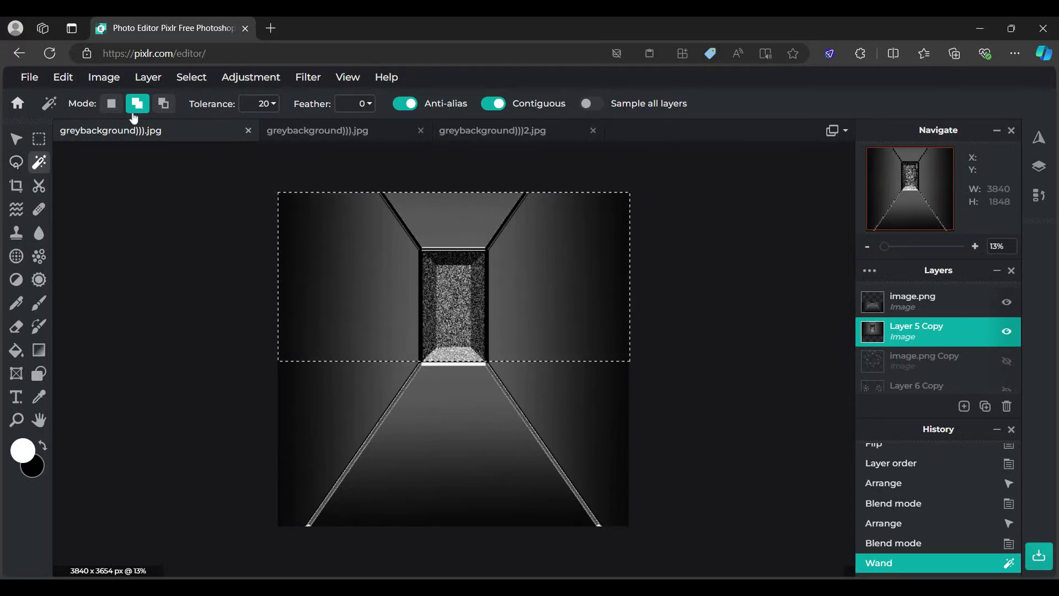
click(171, 110)
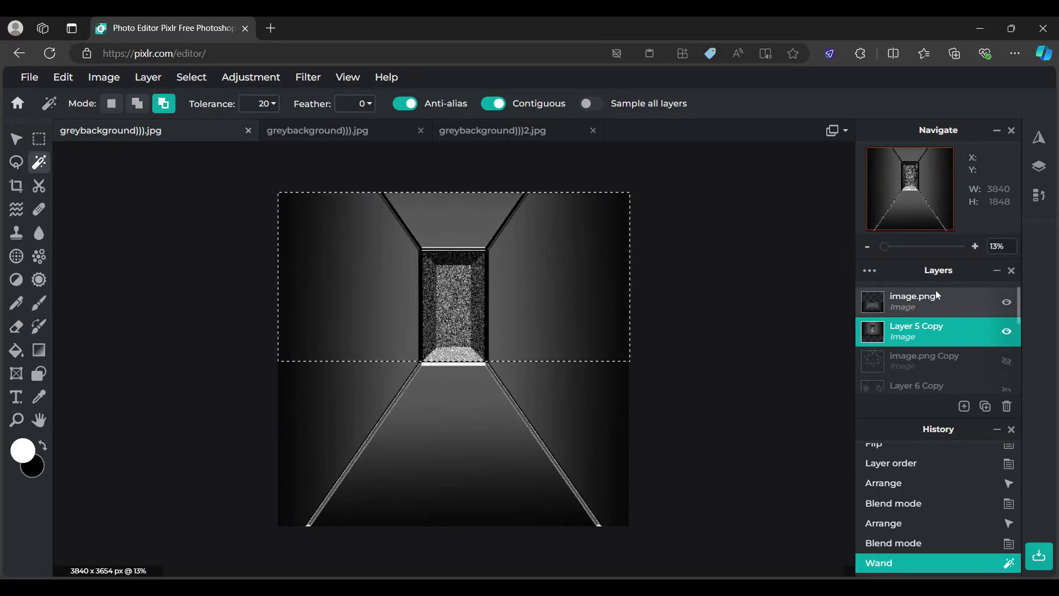
click(927, 301)
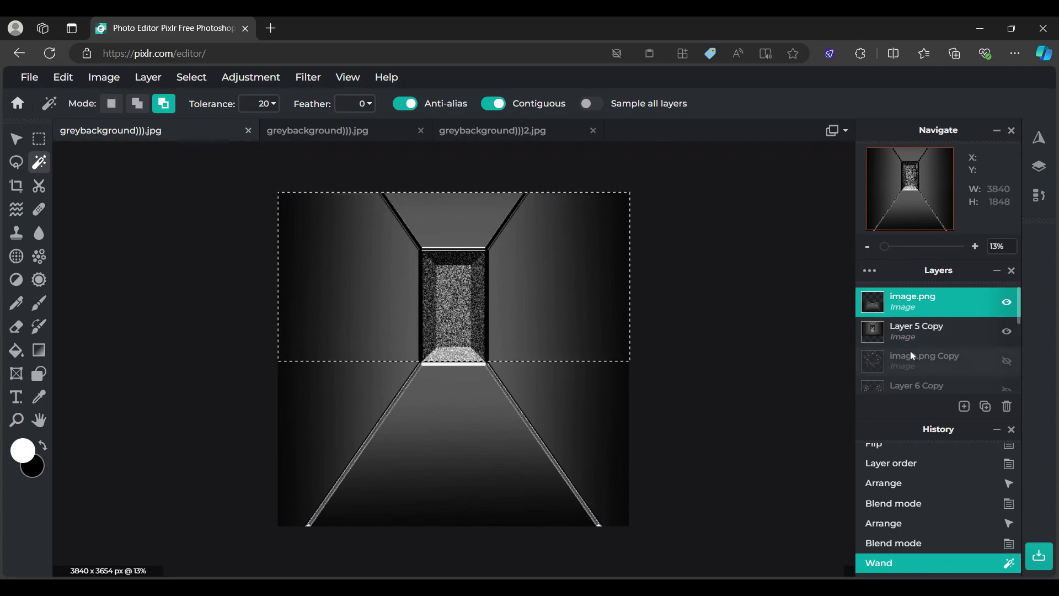
click(912, 335)
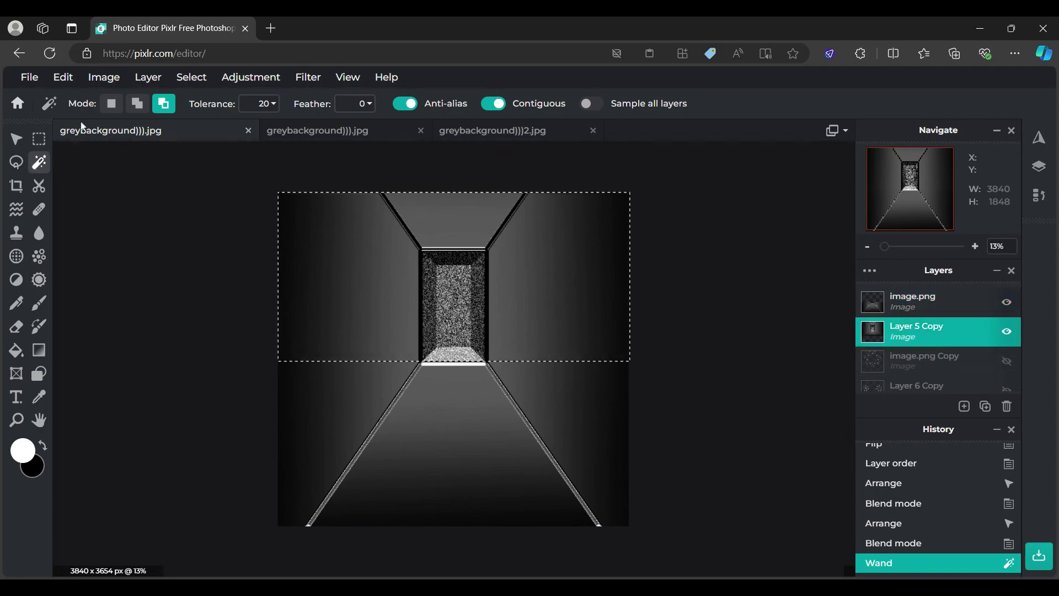
click(137, 103)
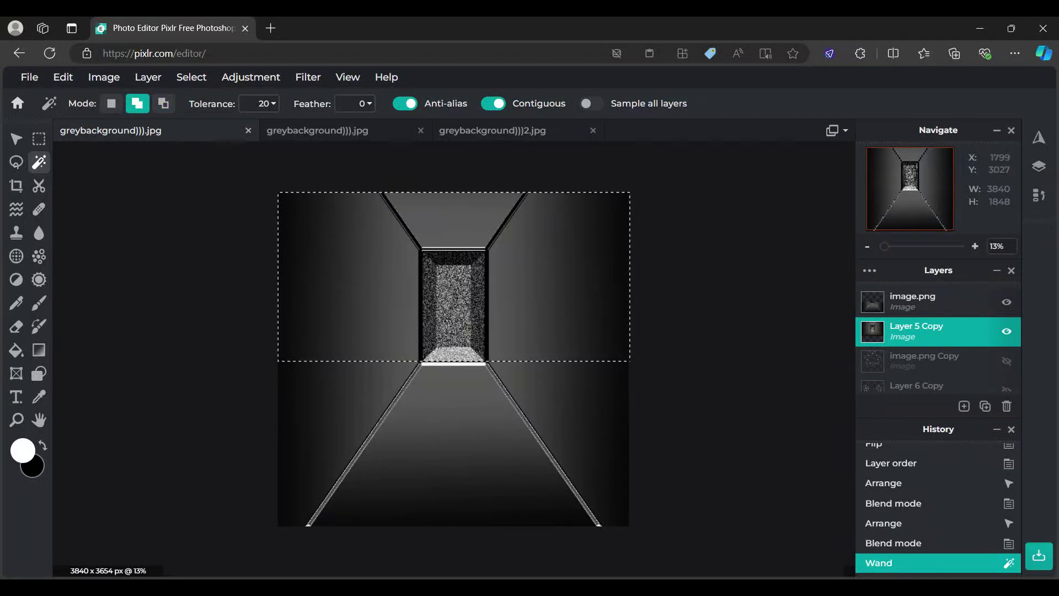
click(442, 469)
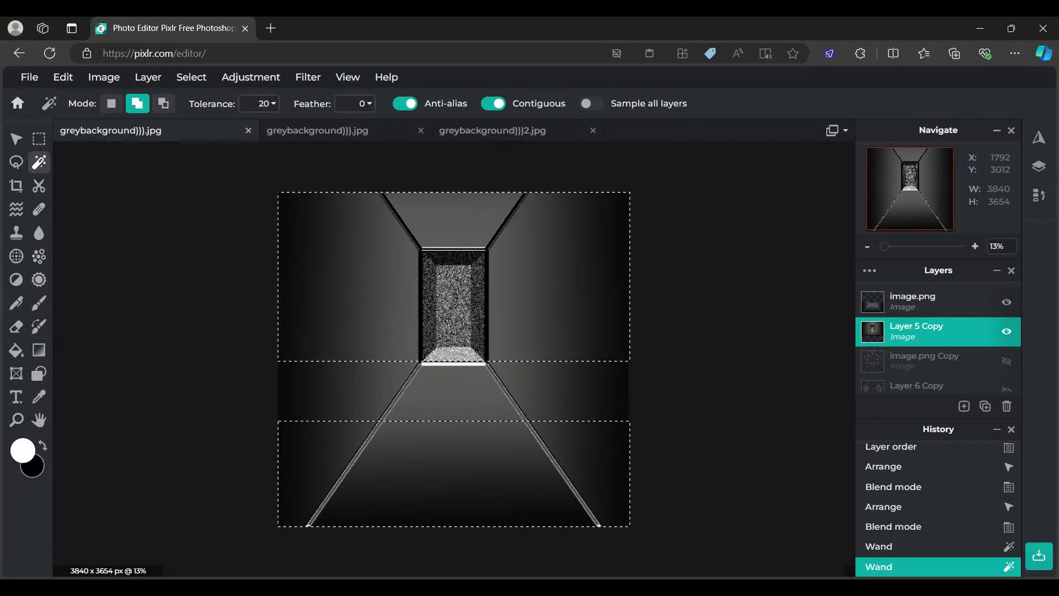
Step: Invert the selection and cut the overlapping band out of Layer 5 Copy
click(185, 79)
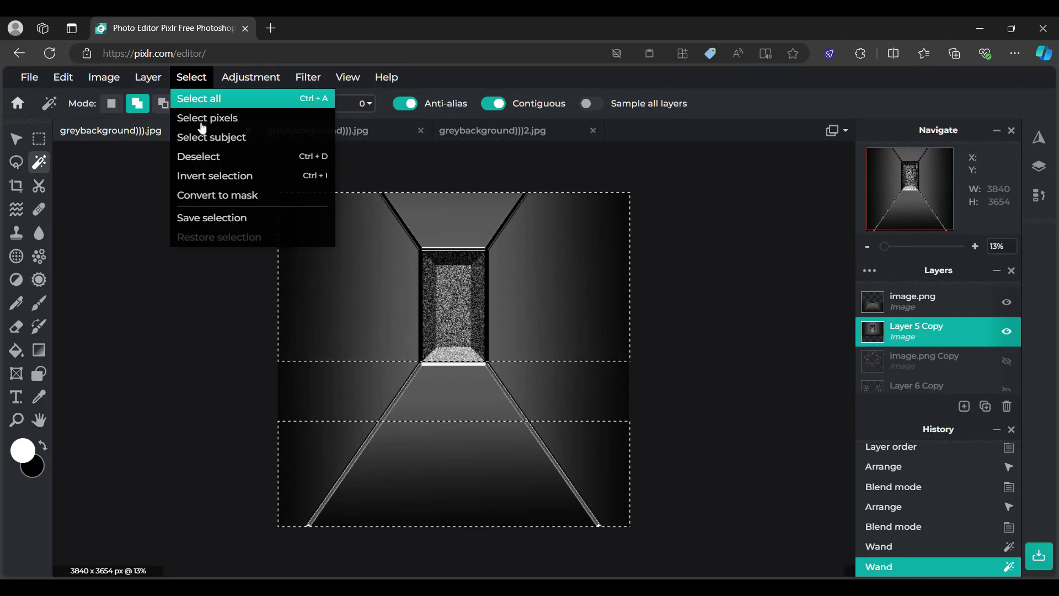
click(219, 177)
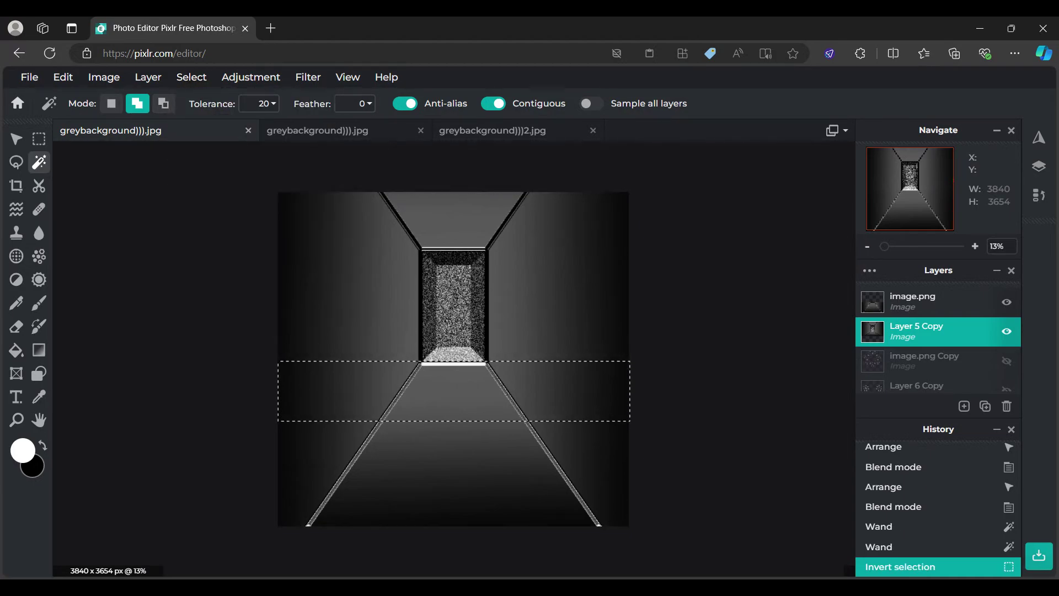
key(alt)
key(ctrl+x)
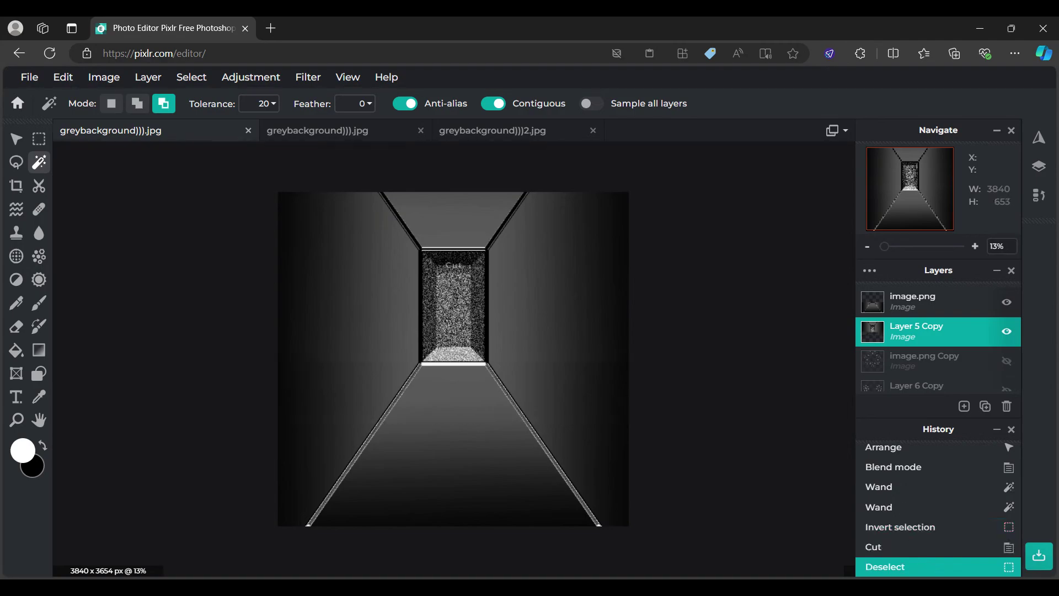
Step: Merge the image.png layer with the visible Layer 5 Copy beneath it
click(16, 139)
click(944, 302)
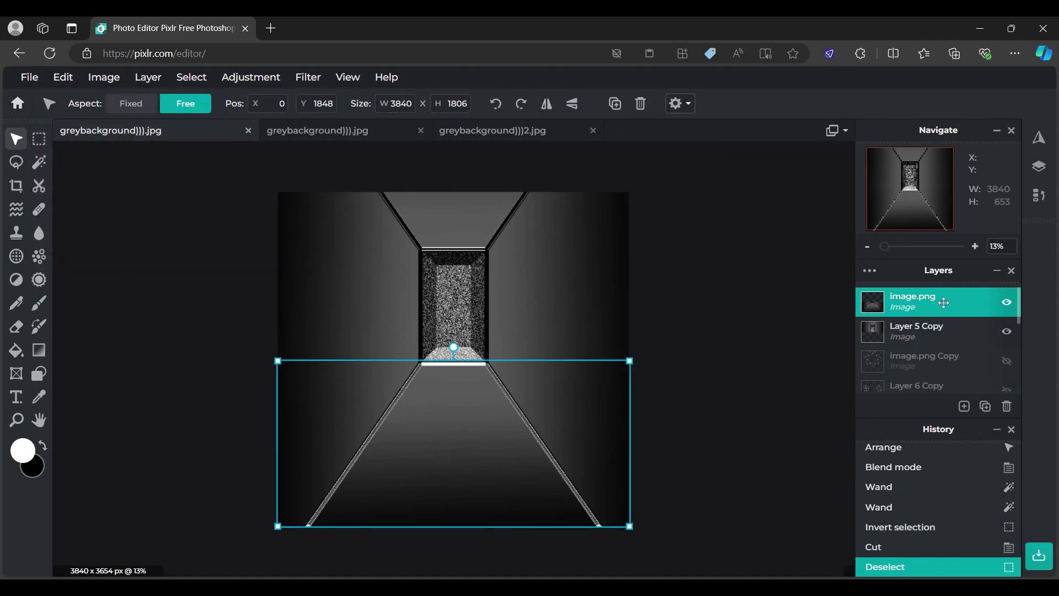
click(944, 303)
click(768, 503)
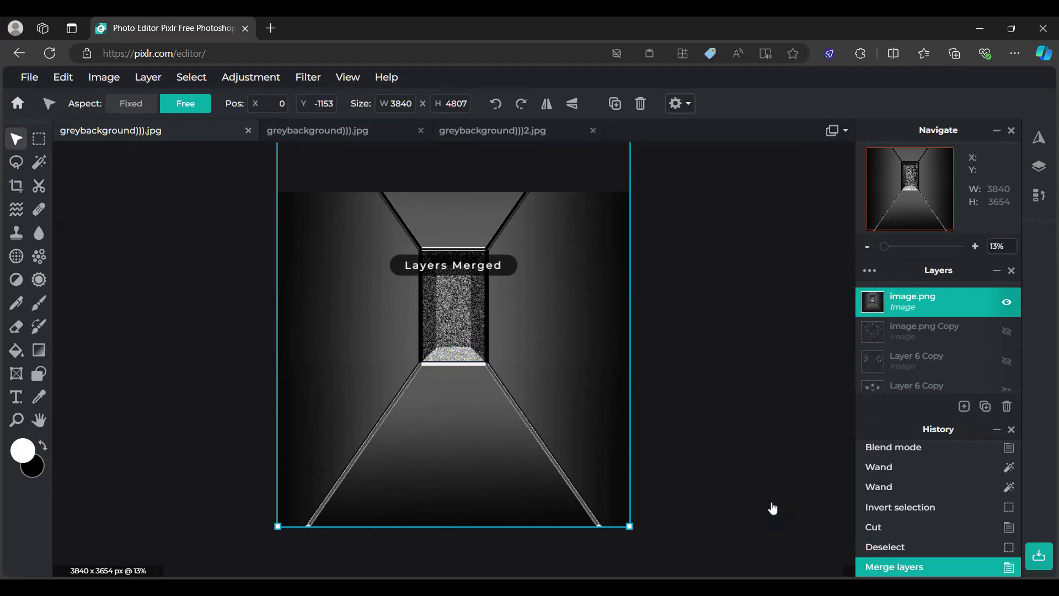
Step: Try a full-width rectangular marquee about 589 px high over the ceiling of the merged layer, and undo it
scroll(513, 297, down, 1)
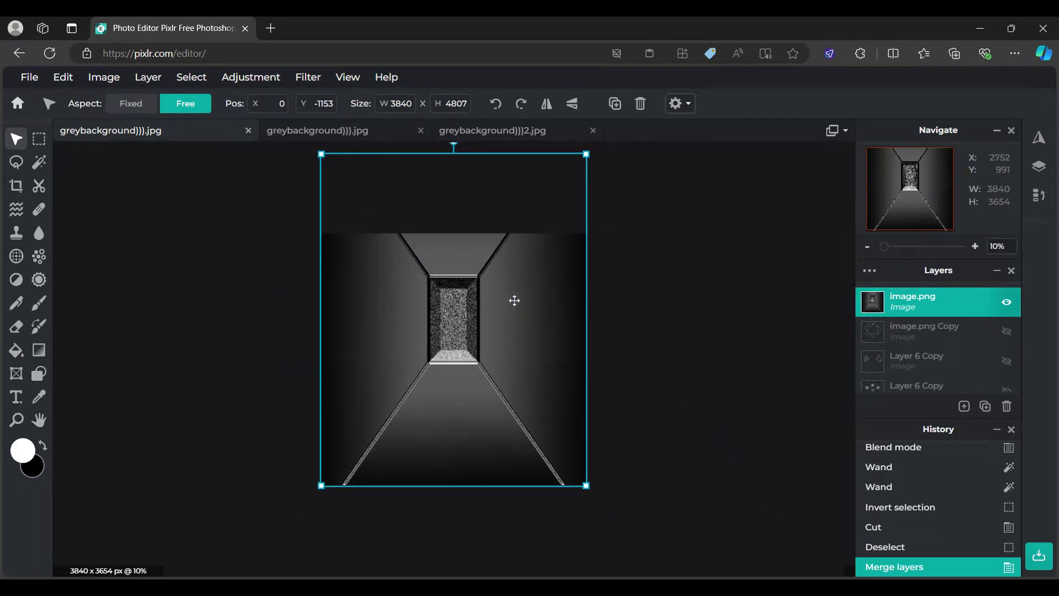
scroll(512, 297, up, 4)
scroll(291, 346, up, 1)
scroll(290, 346, down, 4)
click(39, 139)
drag(277, 183, 646, 274)
scroll(463, 214, up, 5)
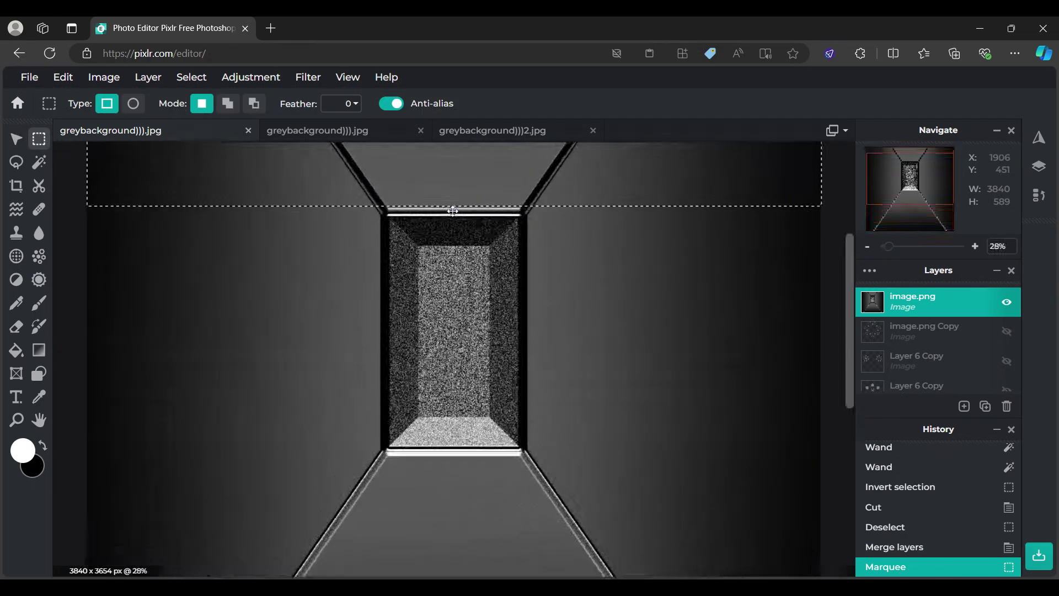
click(882, 547)
Step: Select a full-width ceiling band about 601 px high down to the doorway's upper edge and cut it from the image.png layer
scroll(901, 197, down, 3)
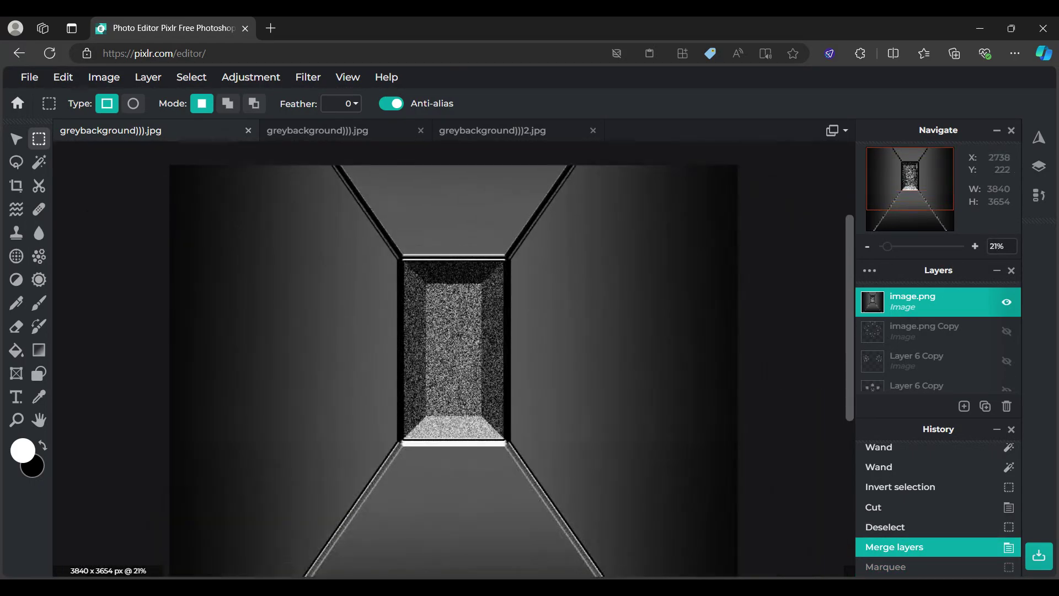
drag(153, 145, 764, 253)
key(shift+alt)
key(ctrl+x)
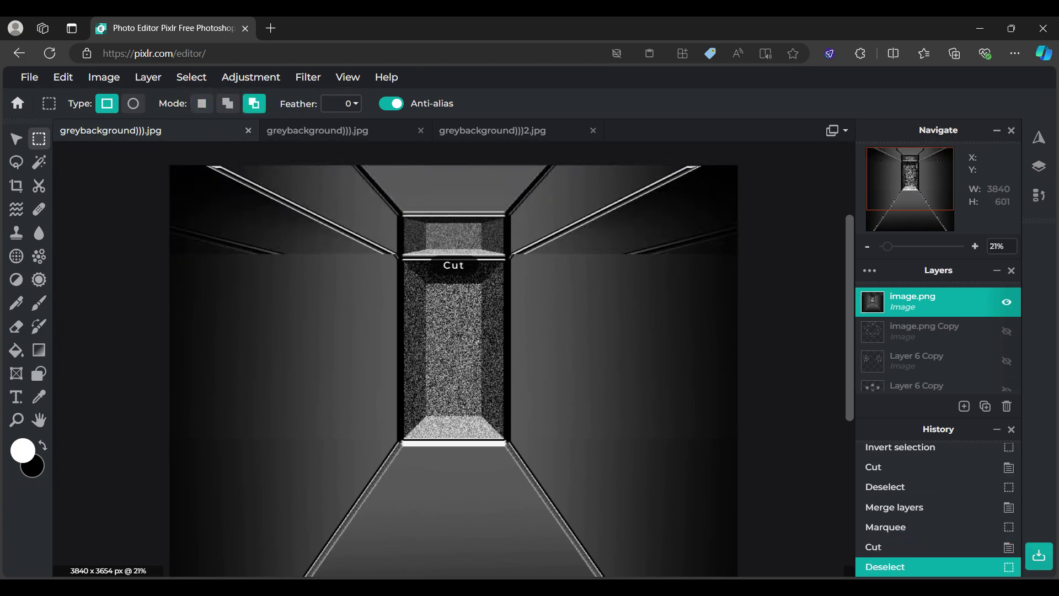
Step: Resize the merged image.png layer from its upper edge to 3840 × 3654 px, fitting it to the canvas
click(16, 139)
scroll(510, 375, down, 1)
scroll(511, 375, down, 2)
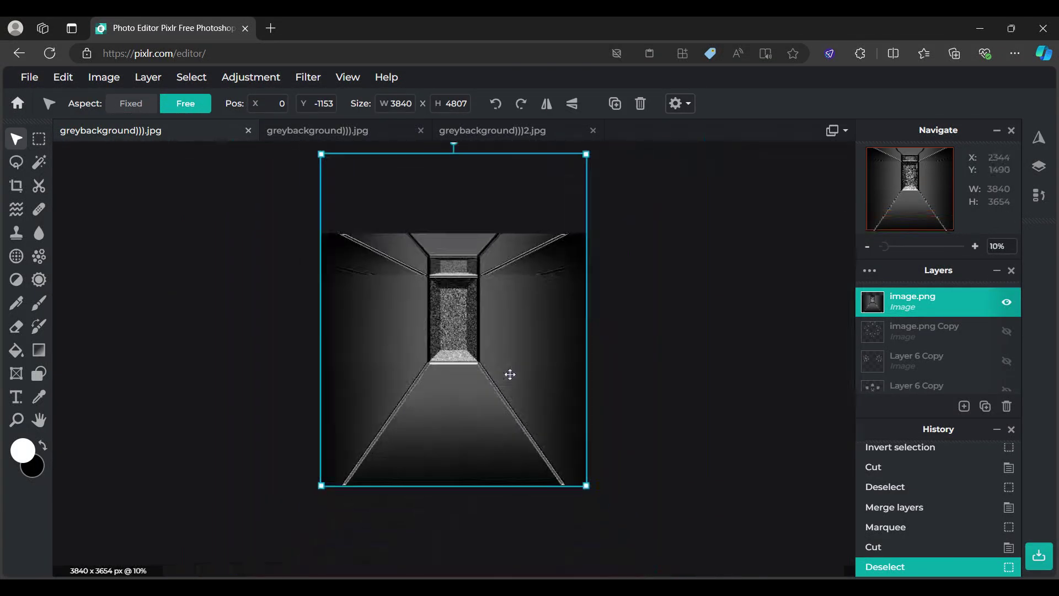
drag(587, 151, 586, 234)
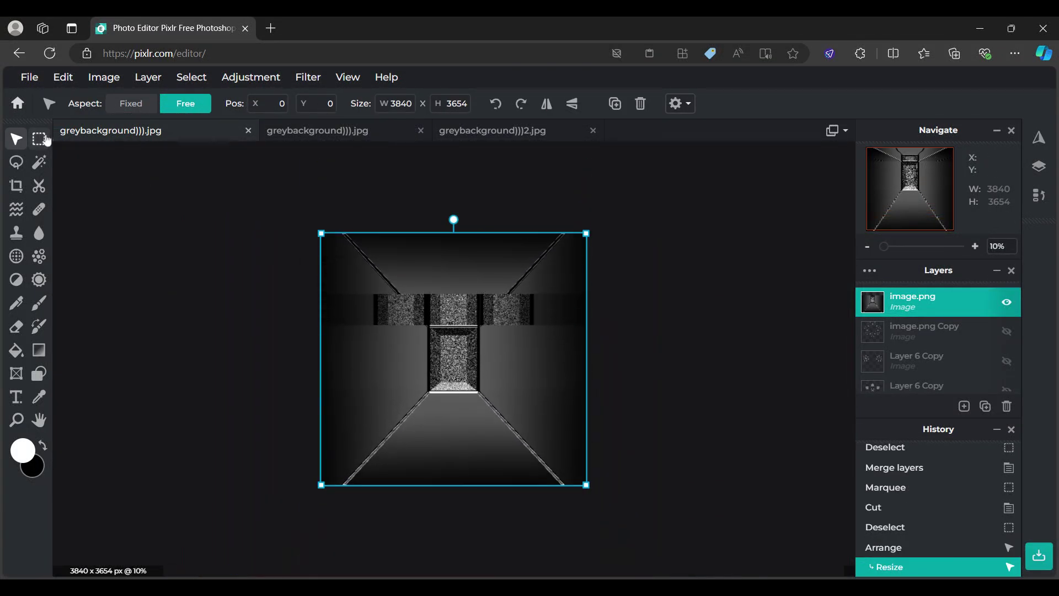
Step: Select a full-width band about 1005 px high over the upper part of the image.png layer and cut it away
key(m)
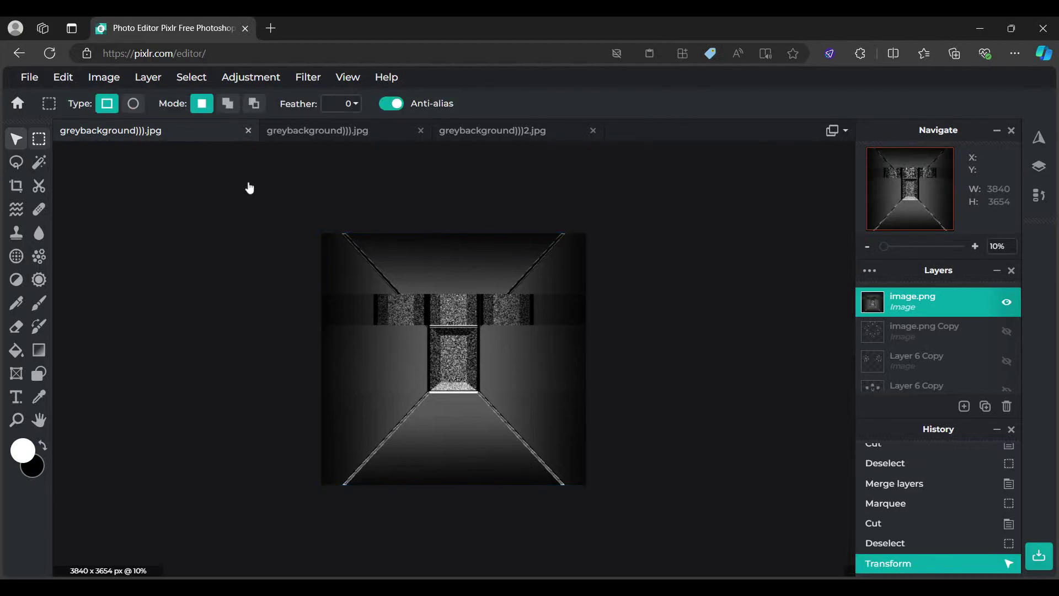
drag(248, 181, 614, 302)
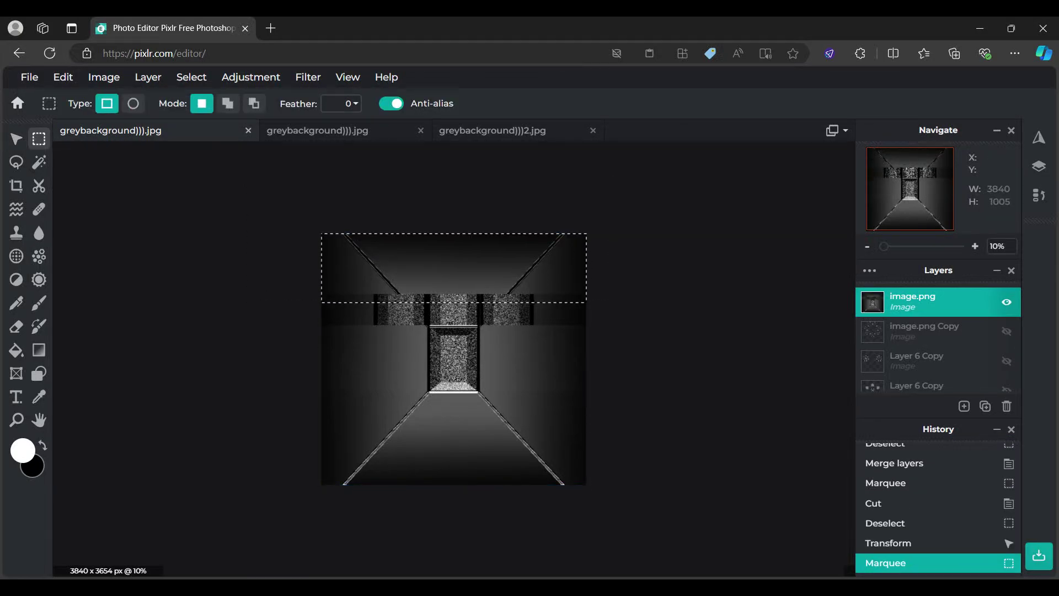
key(alt)
key(ctrl+x)
key(ctrl+d)
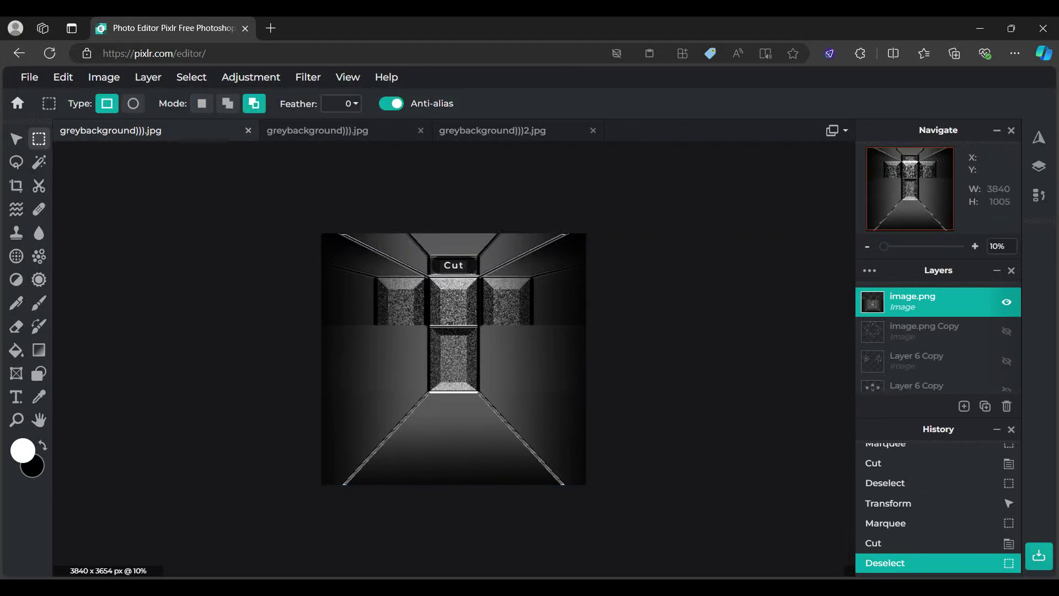
Step: Resize the image.png layer from its upper edge to 3840 × 1730 px and move it up to Y 0
click(16, 138)
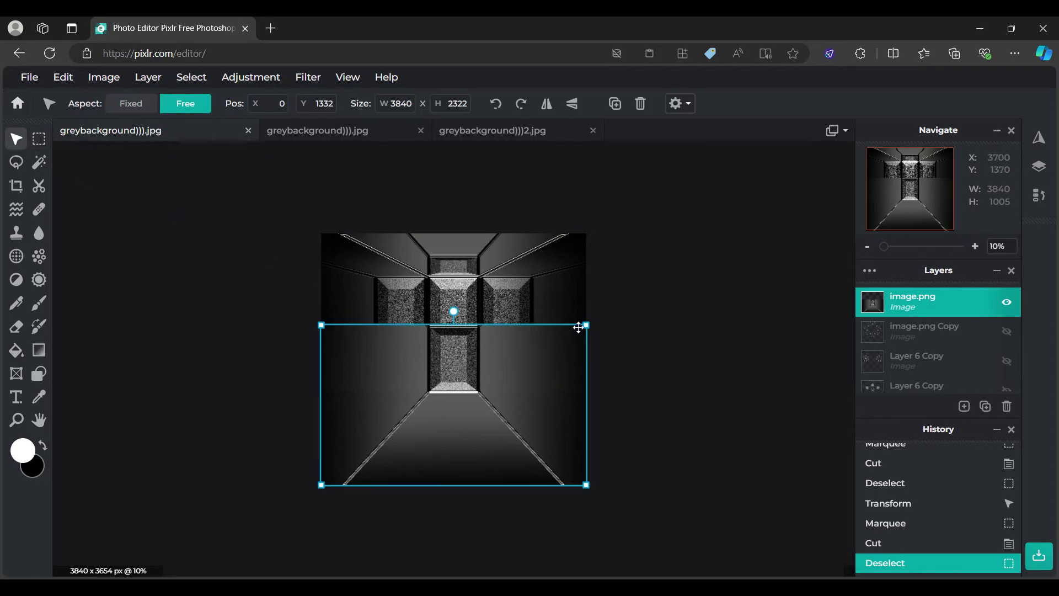
drag(587, 325, 588, 364)
key(ctrl+plus)
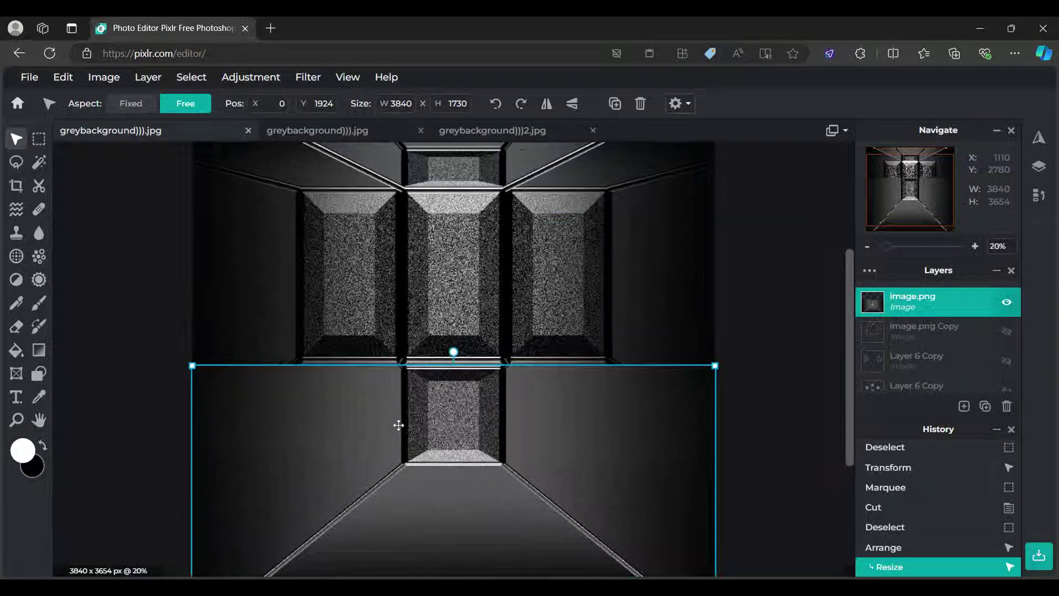
scroll(480, 402, up, 3)
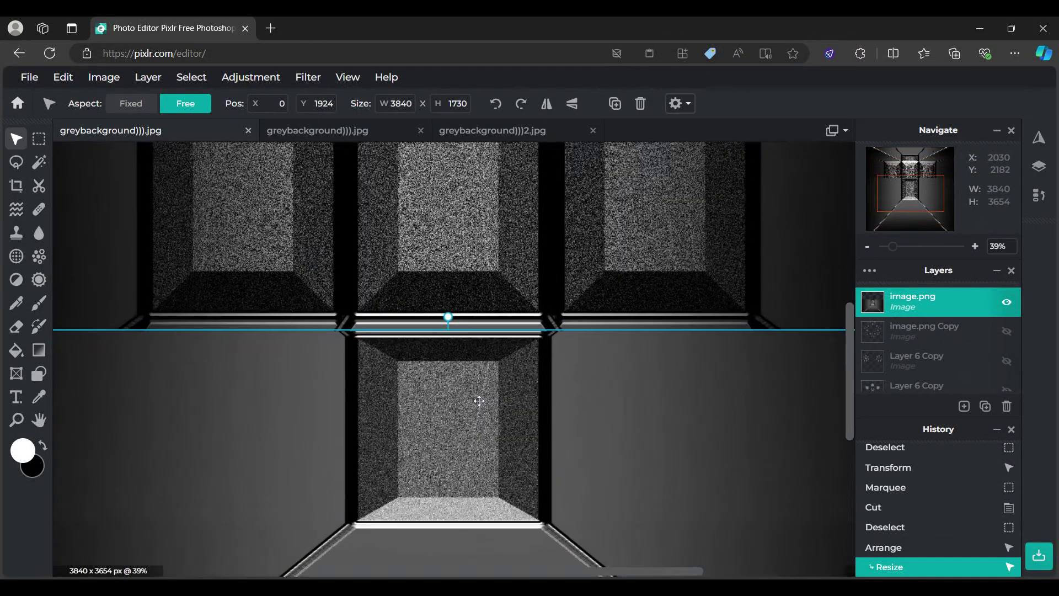
drag(478, 401, 470, 209)
scroll(478, 390, down, 4)
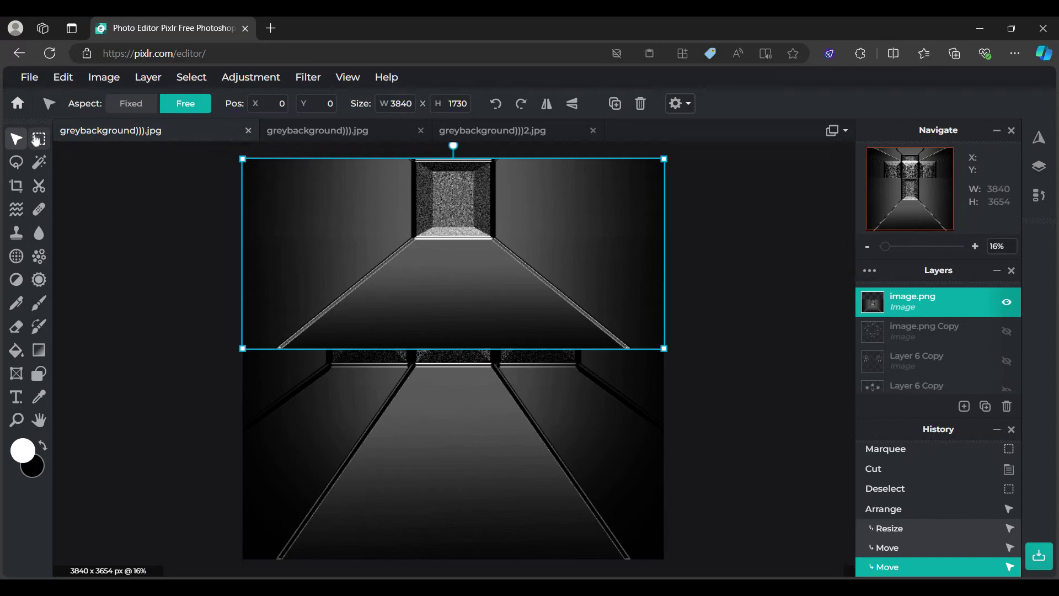
Step: Draw a full-width rectangular marquee about 1553 px high, starting at the far edge of the image.png layer's floor and reaching below it
key(m)
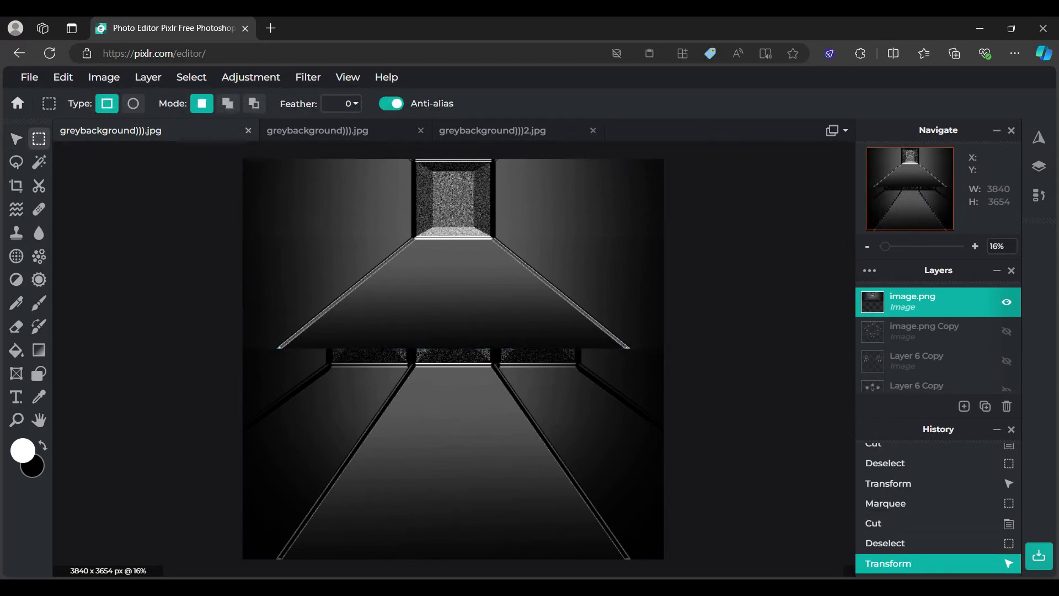
drag(213, 410, 723, 238)
scroll(532, 203, up, 5)
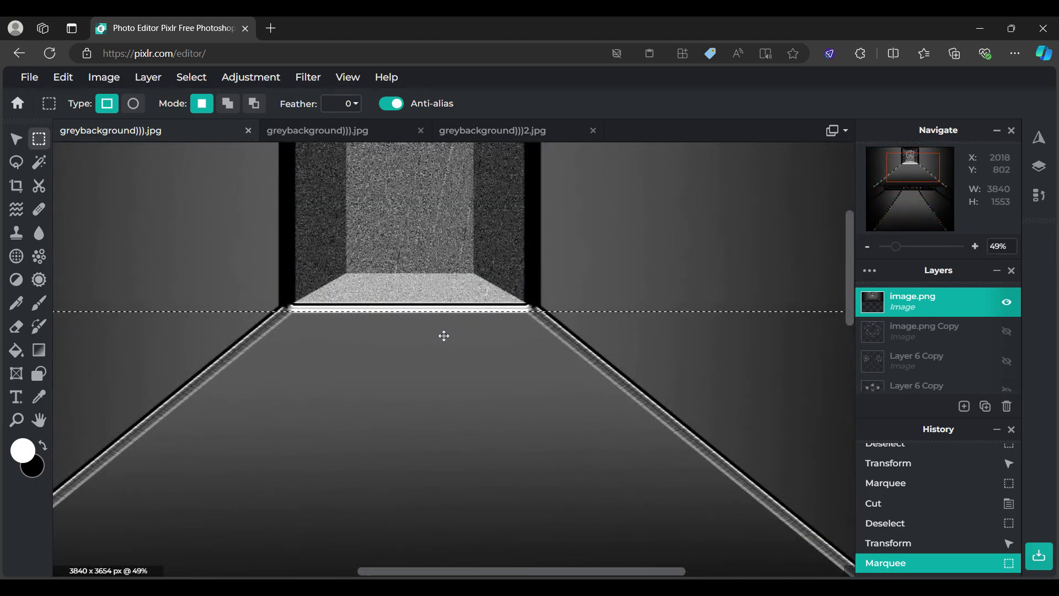
scroll(444, 336, down, 5)
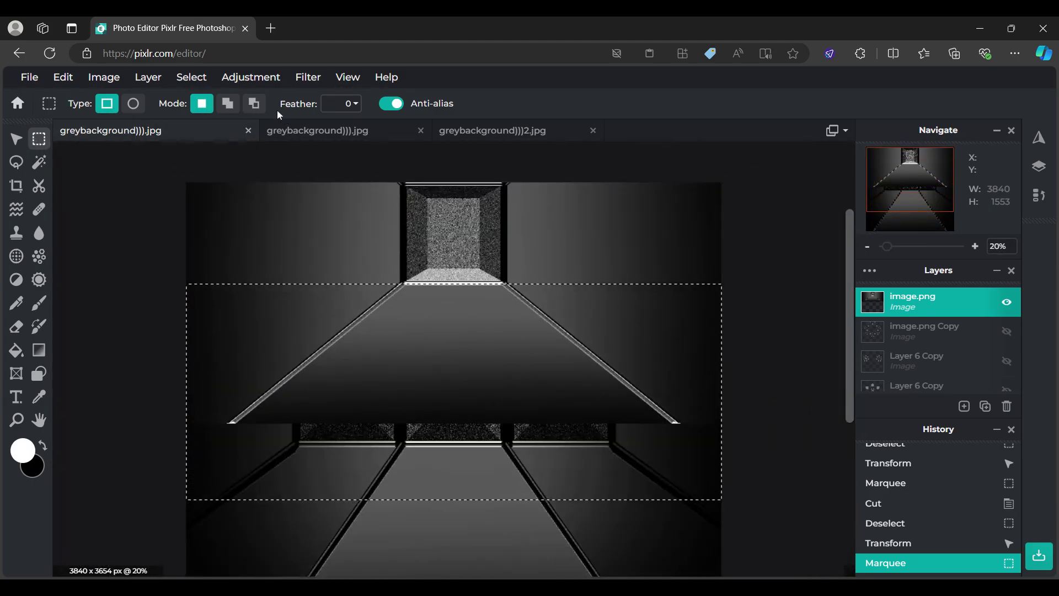
Step: Refine the marquee's upper edge at the doorway's base by subtracting and adding strips, making the selection about 1576 px high
click(254, 104)
key(ctrl+plus)
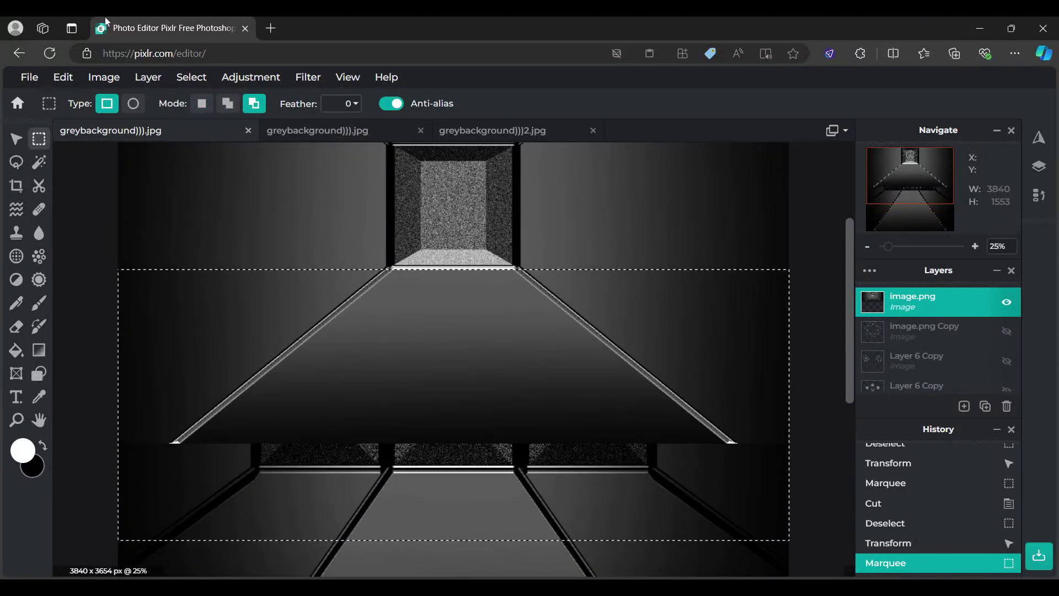
scroll(454, 182, up, 2)
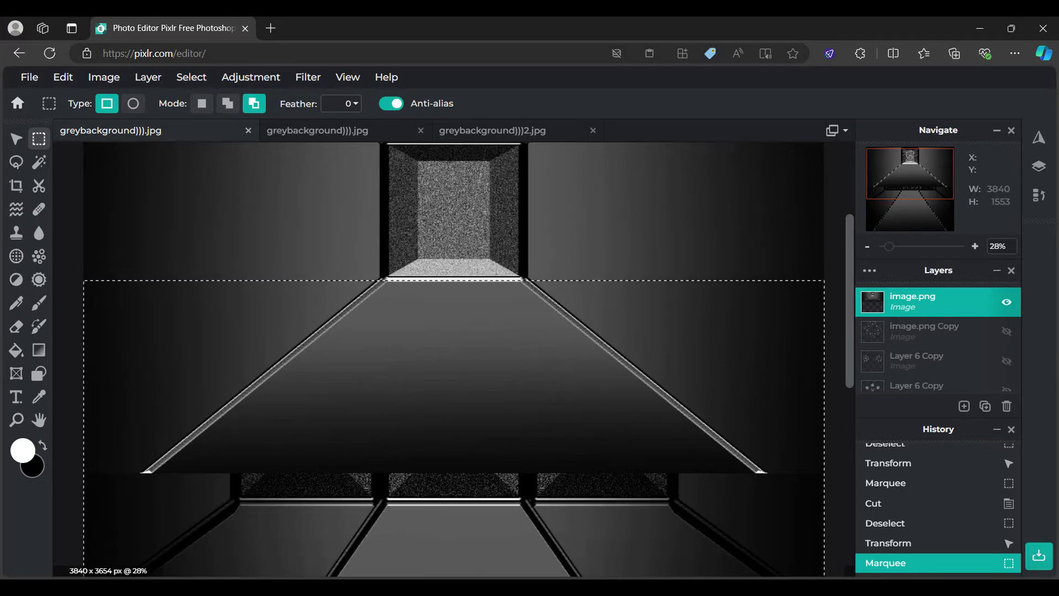
drag(65, 169, 838, 281)
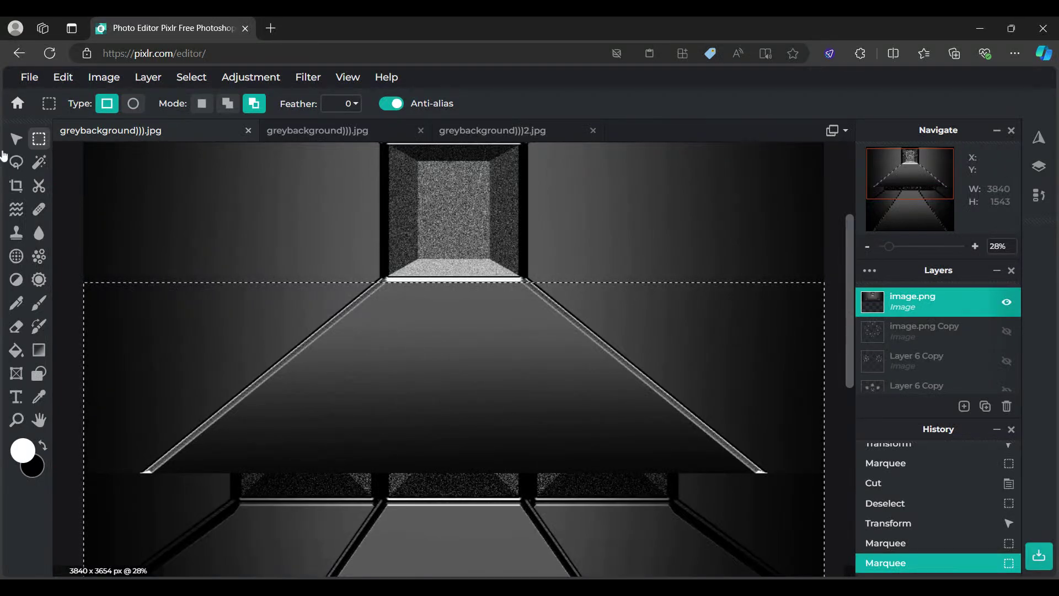
click(228, 103)
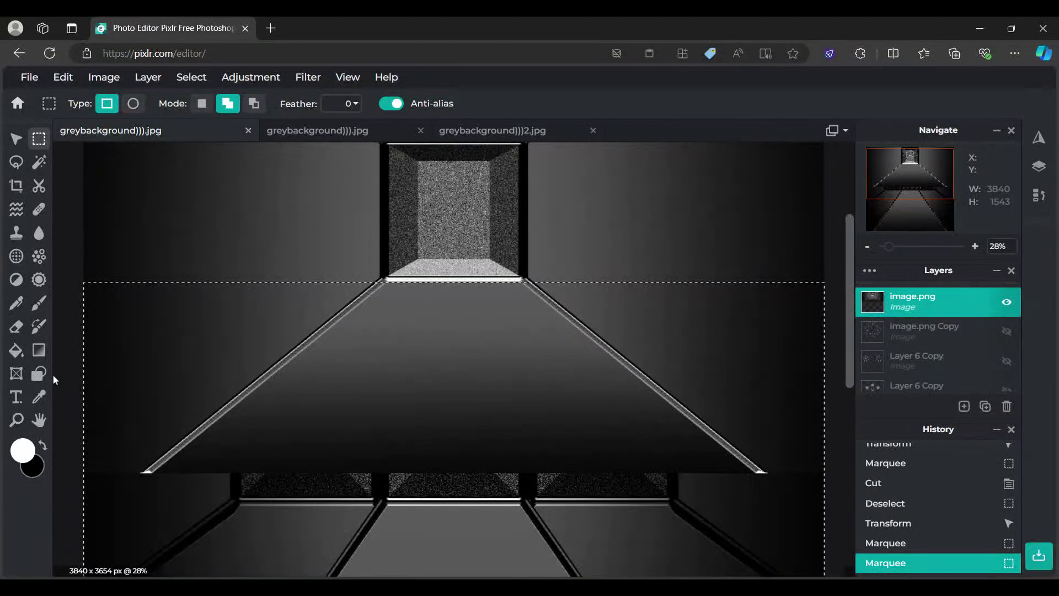
drag(65, 382, 832, 275)
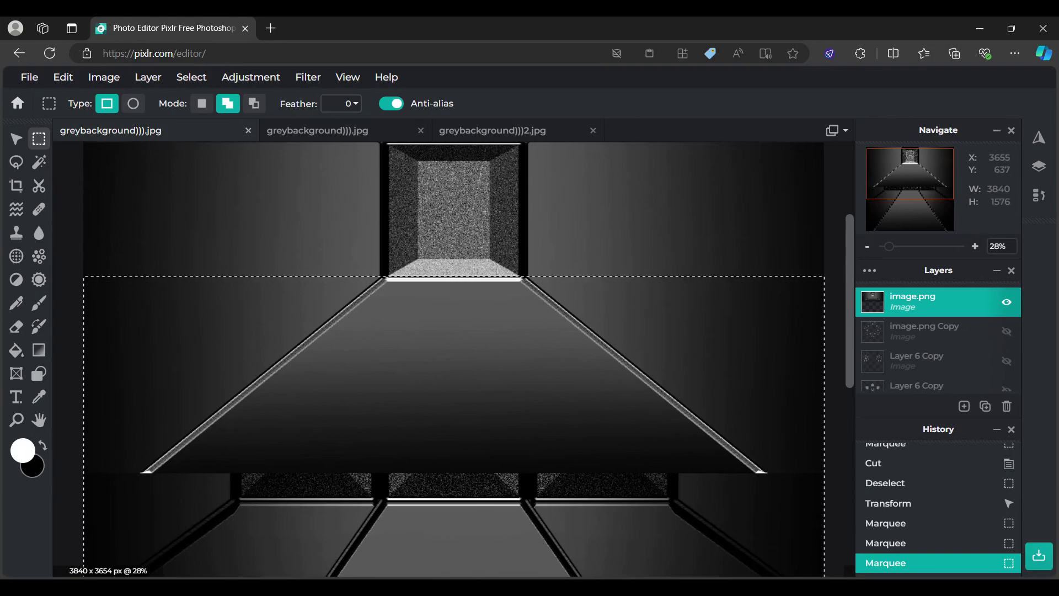
Step: Transform the selected floor area of image.png by stretching its lower edge to a height of 2862 px, and apply it
click(16, 138)
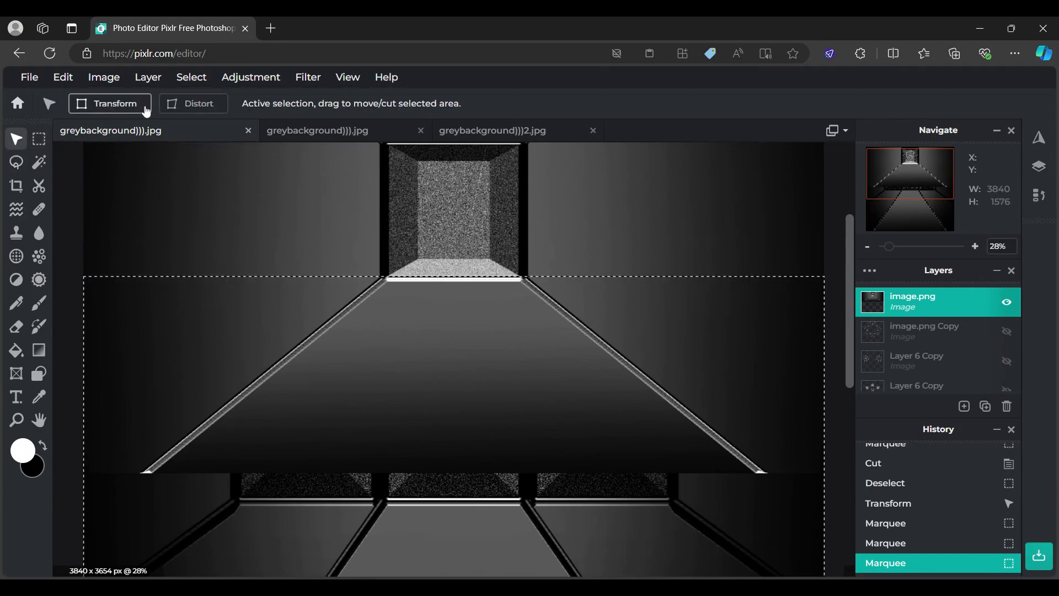
click(144, 108)
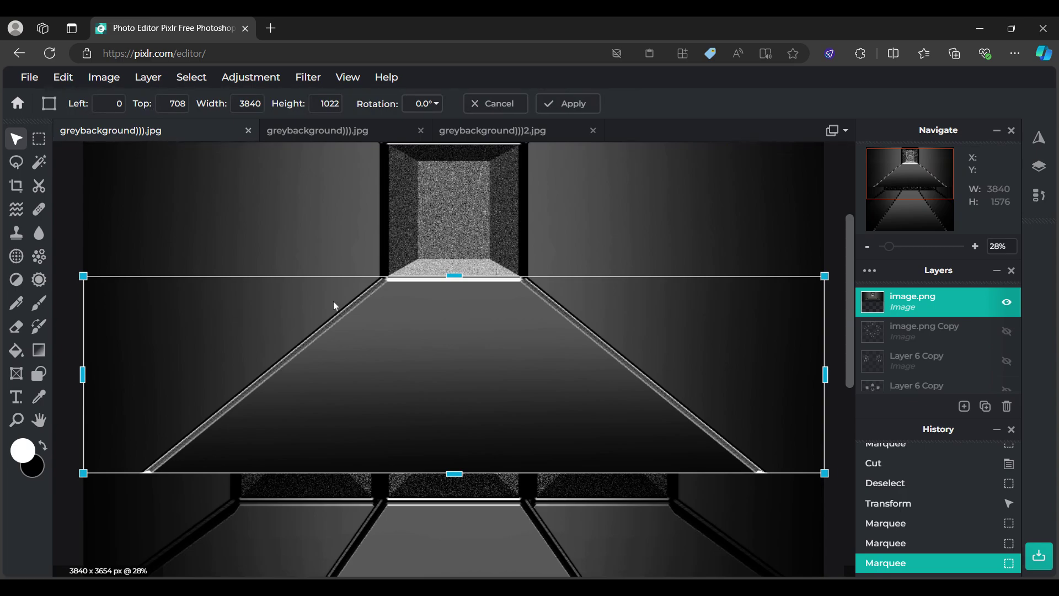
scroll(410, 352, down, 5)
drag(456, 351, 460, 478)
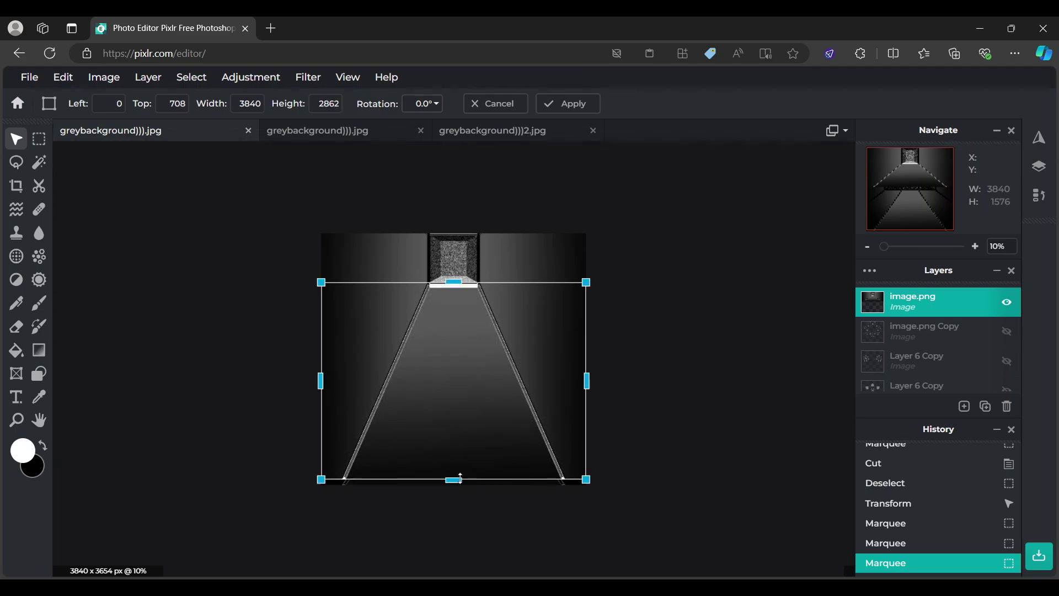
click(584, 105)
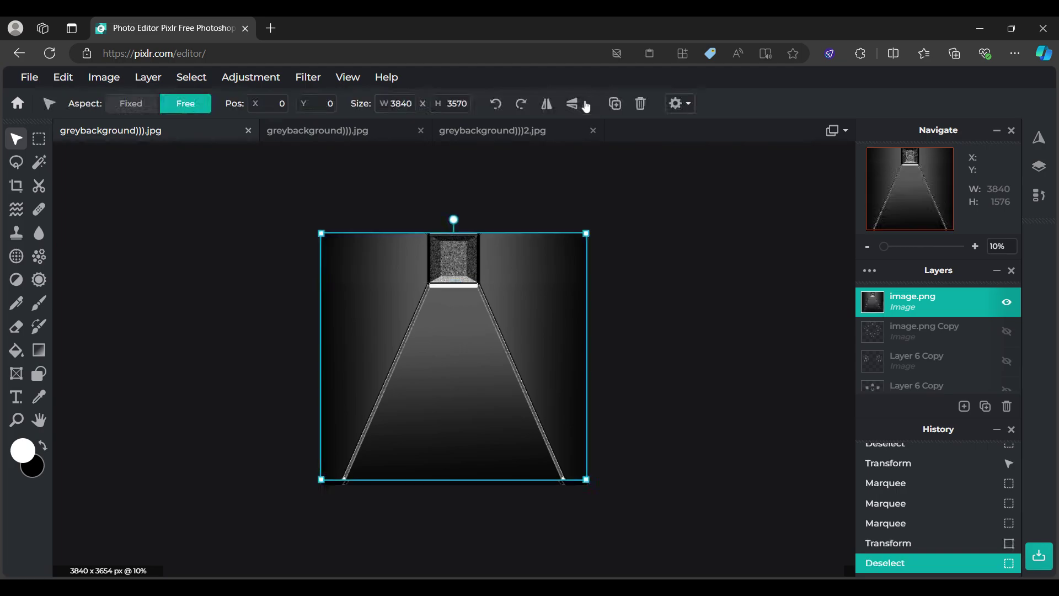
Step: Move the image.png layer down and stretch it from its upper edge to 3840 × 4610 px, placing it at Y 1944
drag(488, 259, 489, 430)
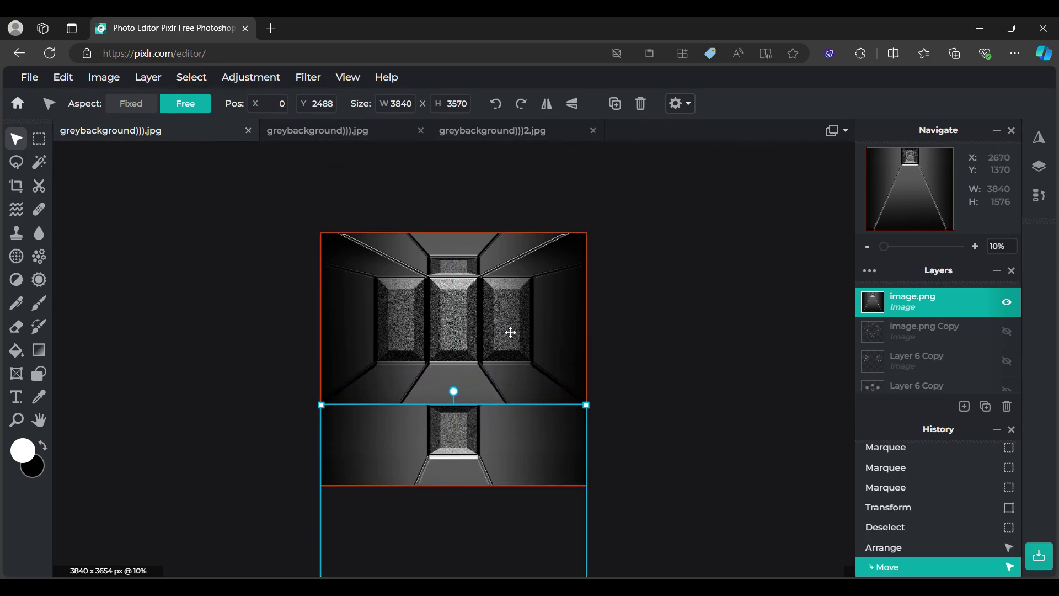
drag(589, 404, 587, 333)
drag(452, 353, 454, 386)
scroll(453, 386, up, 3)
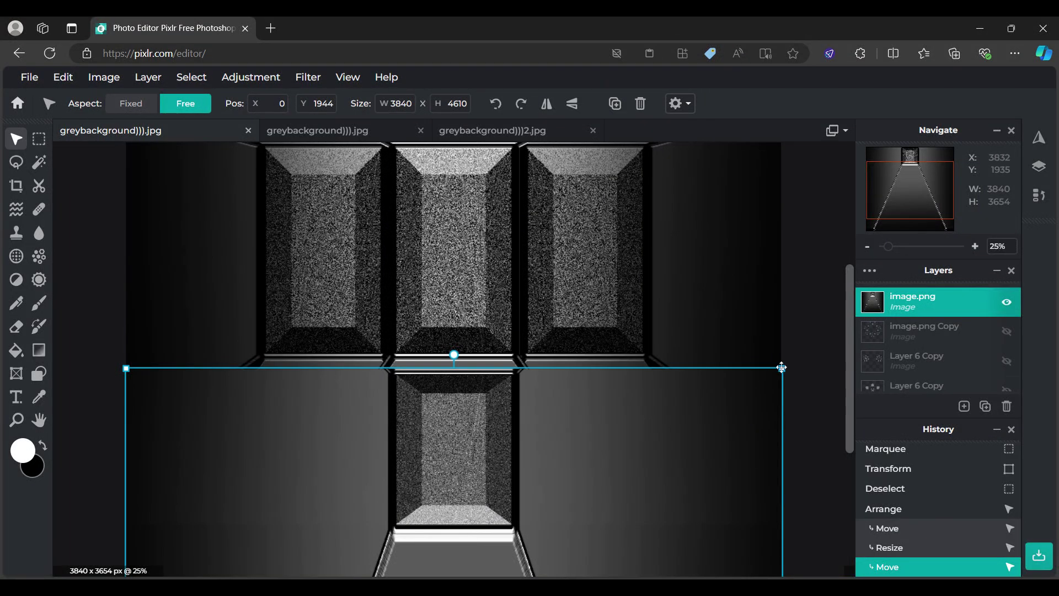
Step: Stretch the image.png layer further from its upper edge to a height of 4907 px, with that edge at Y 1928
drag(781, 368, 782, 362)
drag(496, 408, 488, 451)
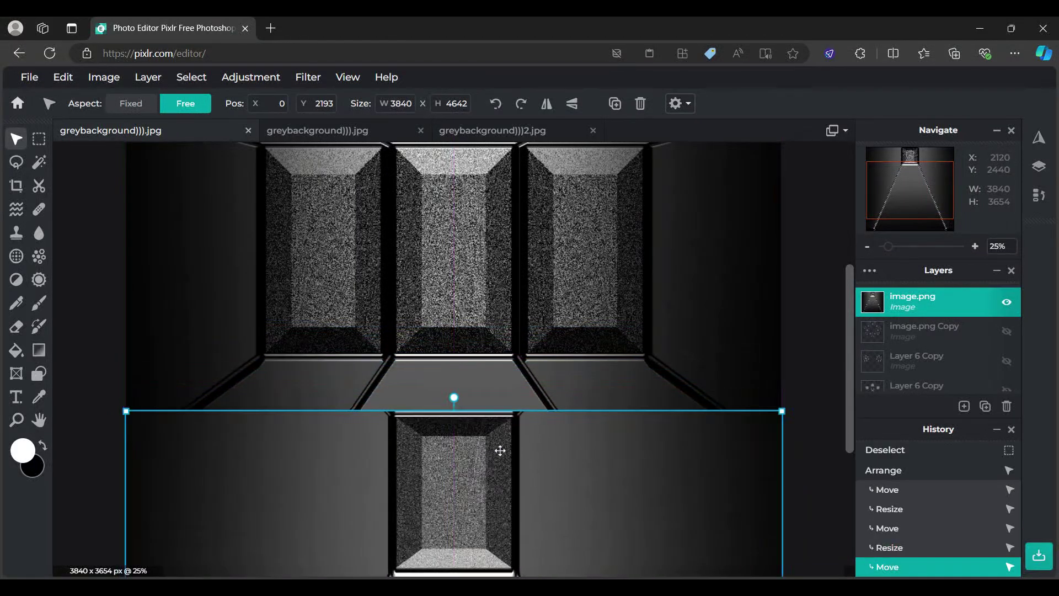
drag(784, 414, 786, 370)
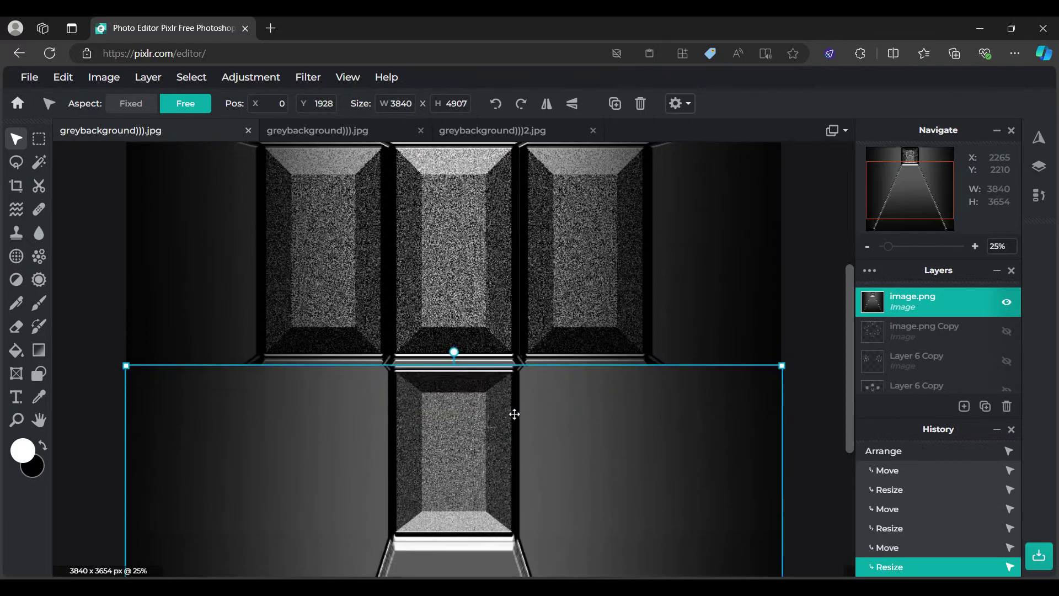
Step: Shift the image.png layer up to Y 1900 so its upper edge meets the trim beneath the three panels
key(Up)
key(Up)
scroll(494, 409, up, 4)
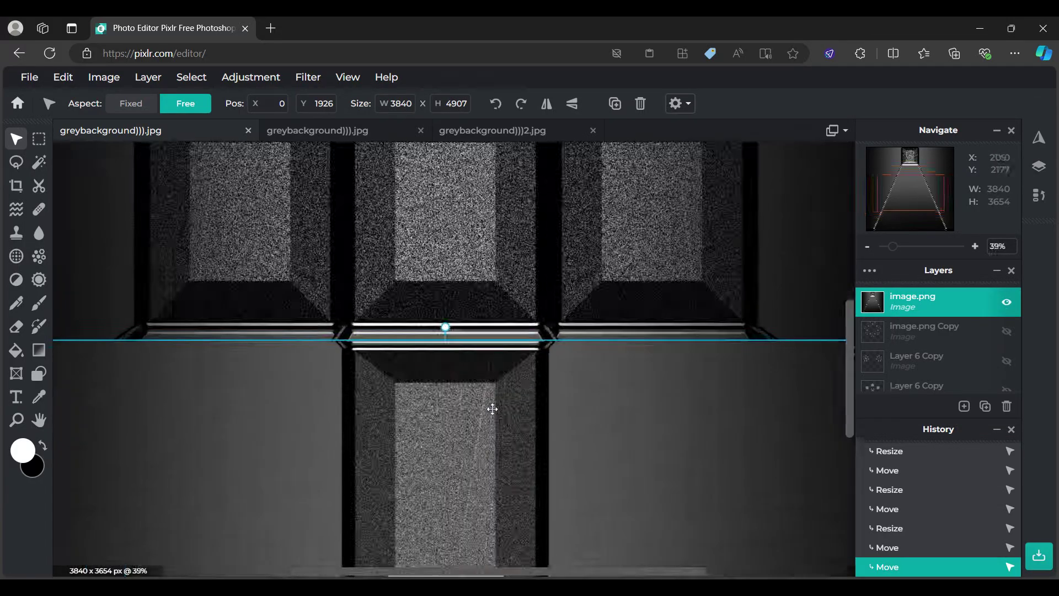
drag(463, 386, 460, 378)
key(Up)
key(Up)
key(Up)
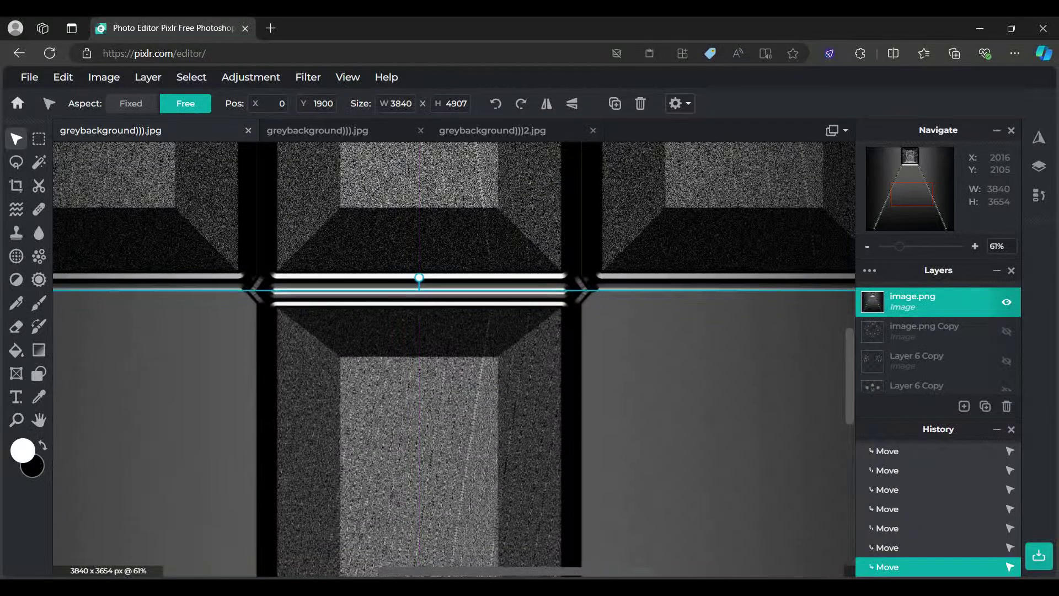
scroll(461, 372, down, 10)
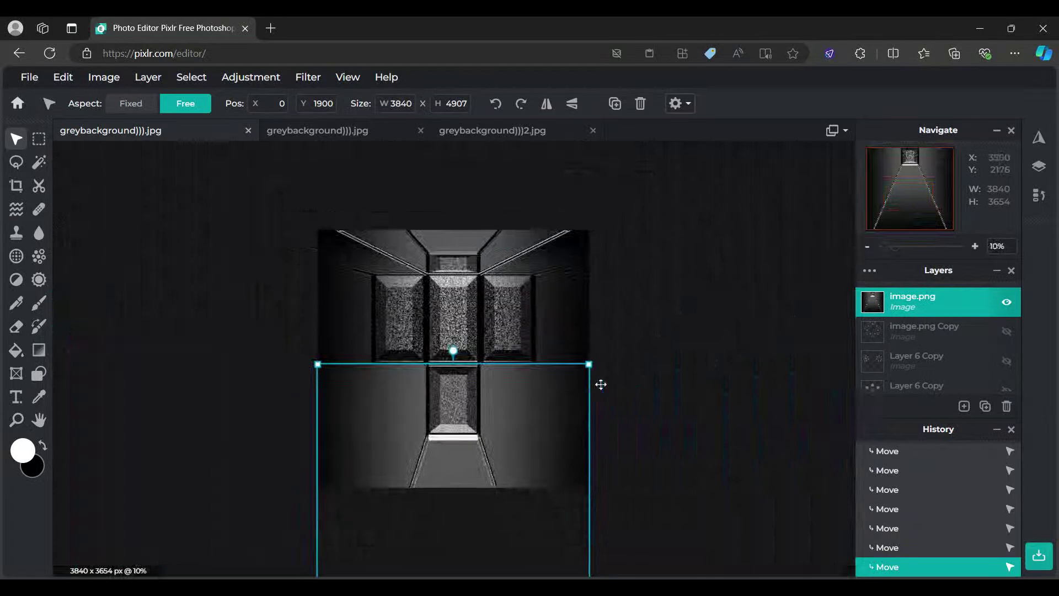
Step: Reorder the image.png layer beneath the hidden layers, directly above the visible Layer 5 Copy layers
drag(907, 312, 897, 376)
scroll(898, 369, down, 2)
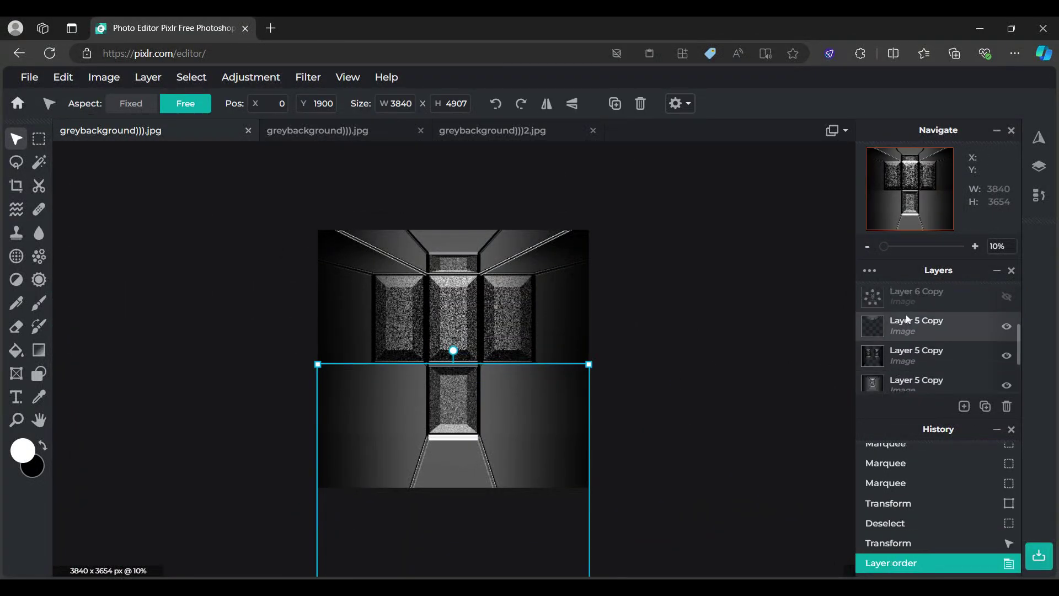
drag(904, 322, 902, 362)
scroll(903, 362, up, 1)
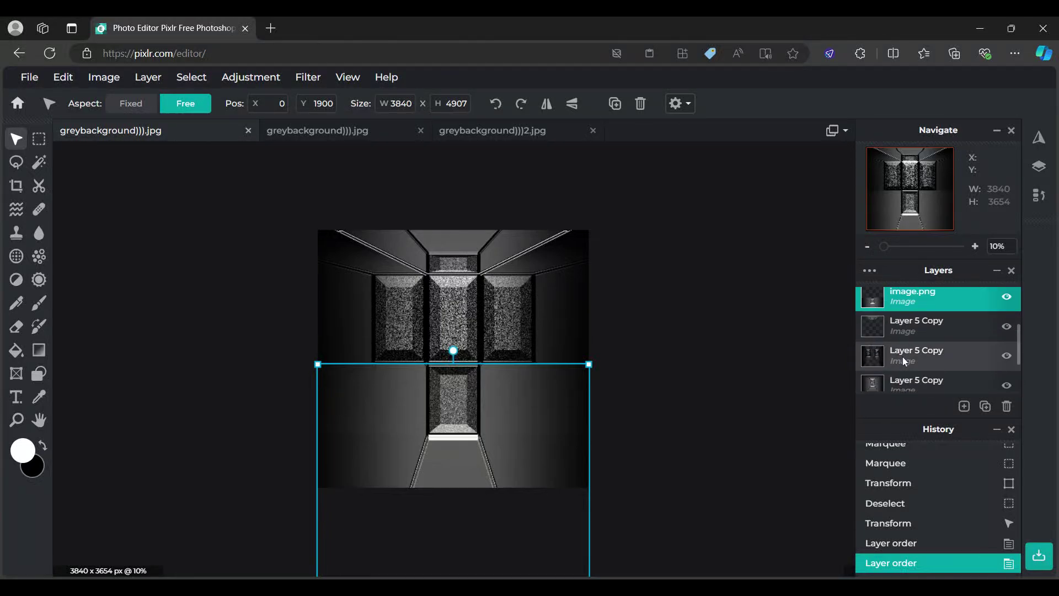
Step: Try the Overlay blend mode on the image.png layer, and undo it
click(907, 299)
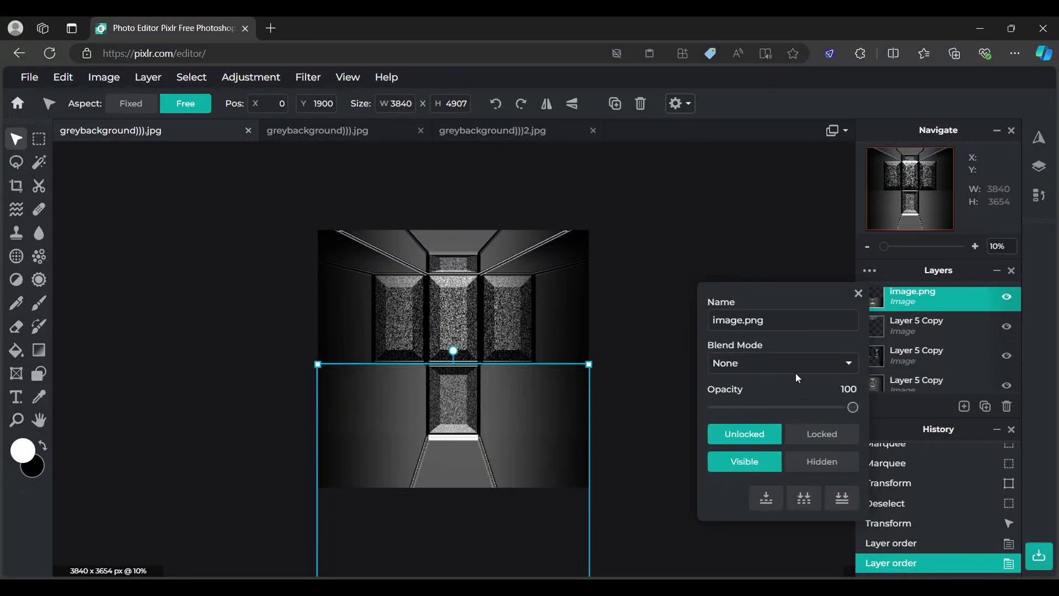
key(o)
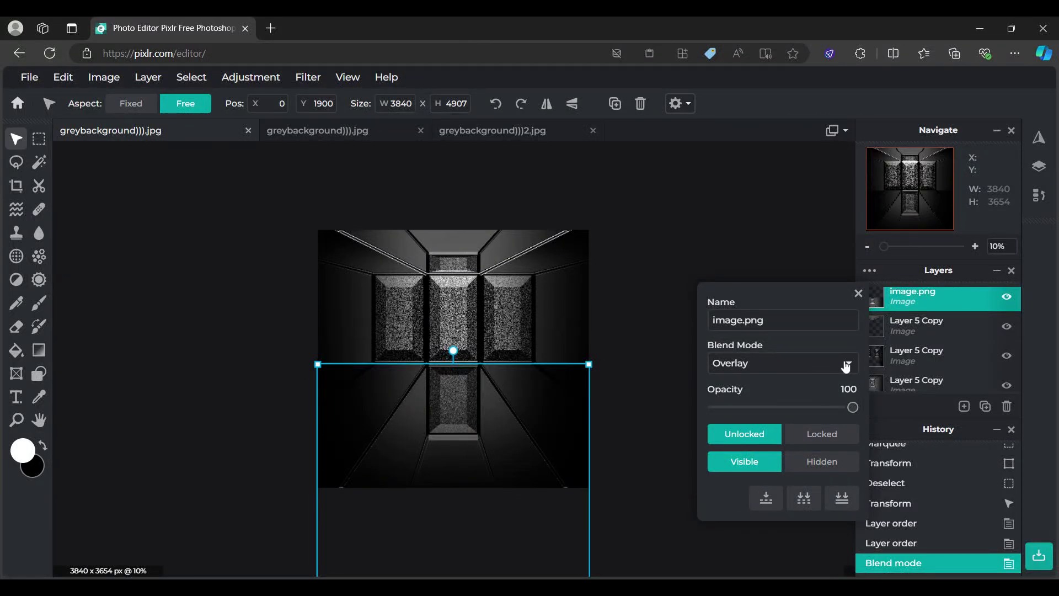
click(858, 293)
click(638, 404)
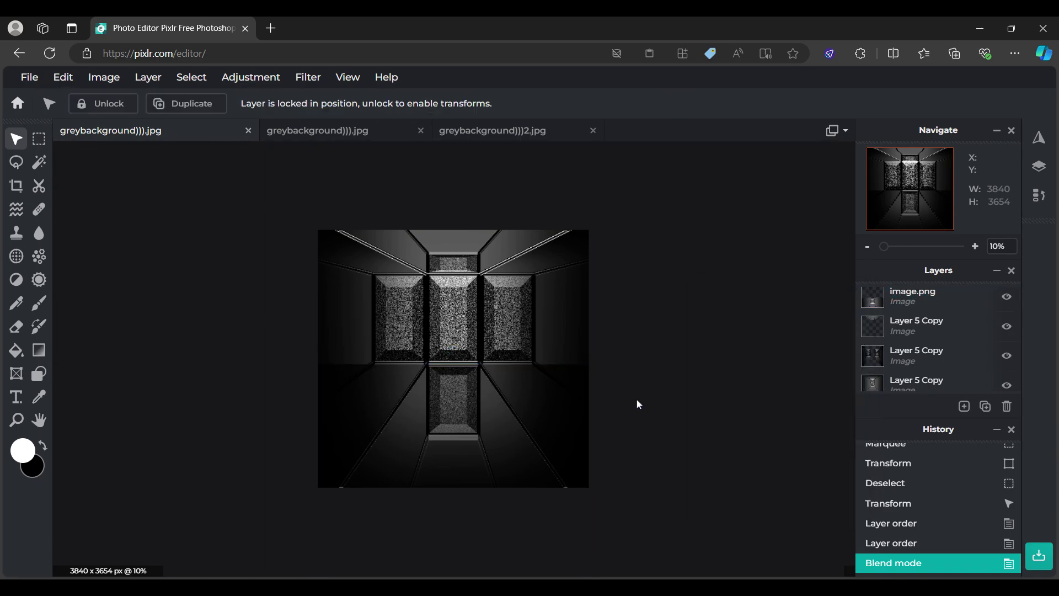
click(915, 544)
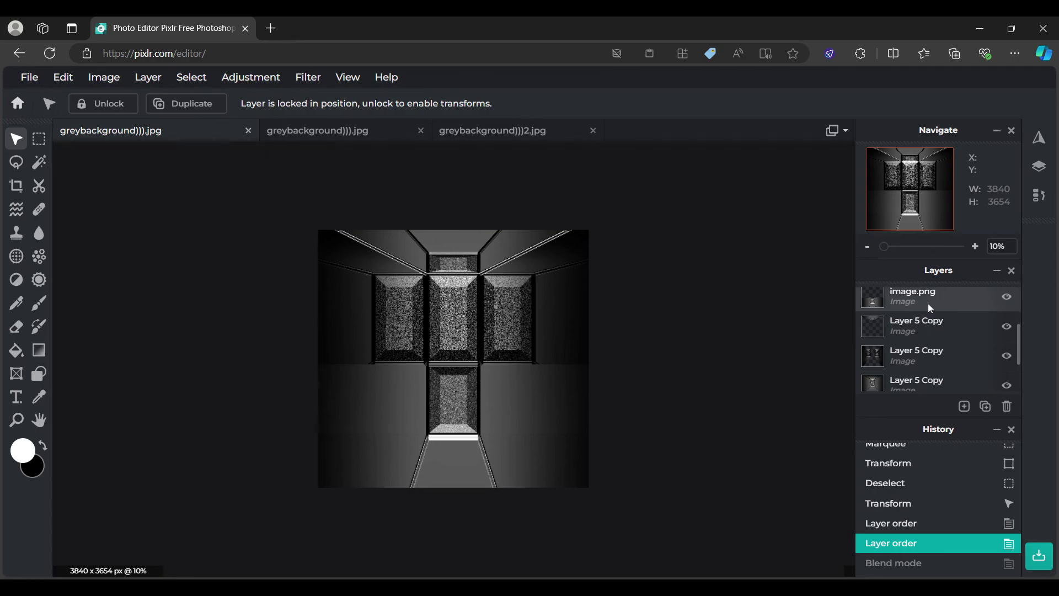
Step: Use the Magic Wand on the hidden Background Copy layer to select the diagonal trim lines and the outline around the center panel
click(910, 296)
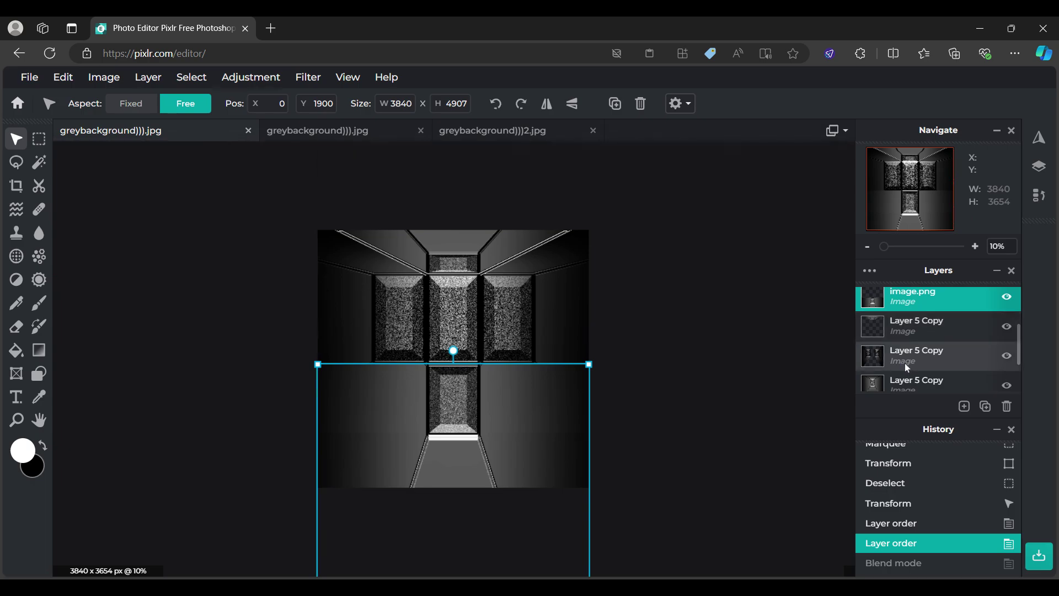
scroll(905, 362, down, 2)
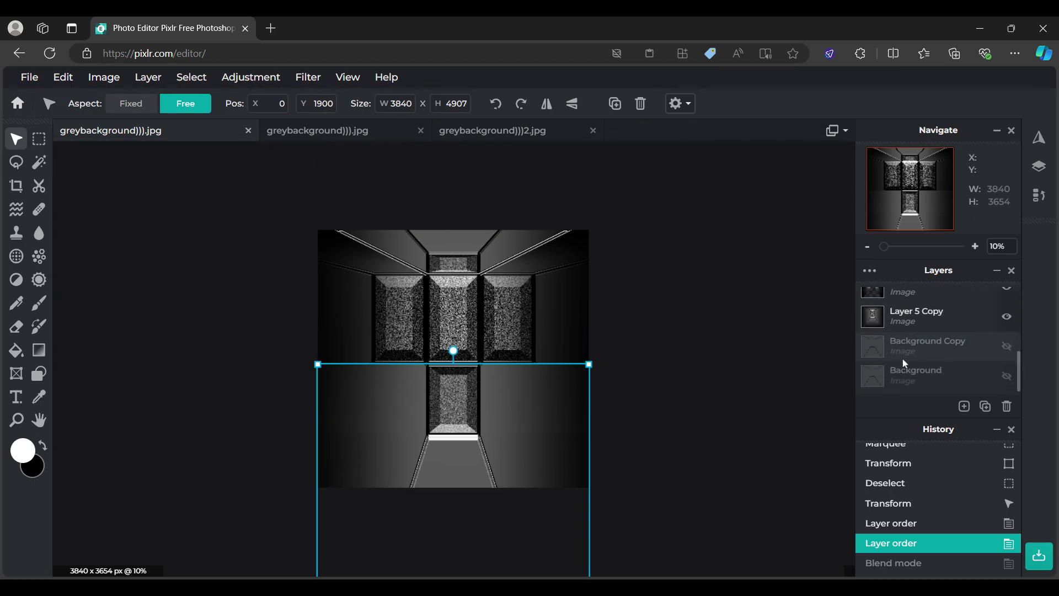
click(908, 347)
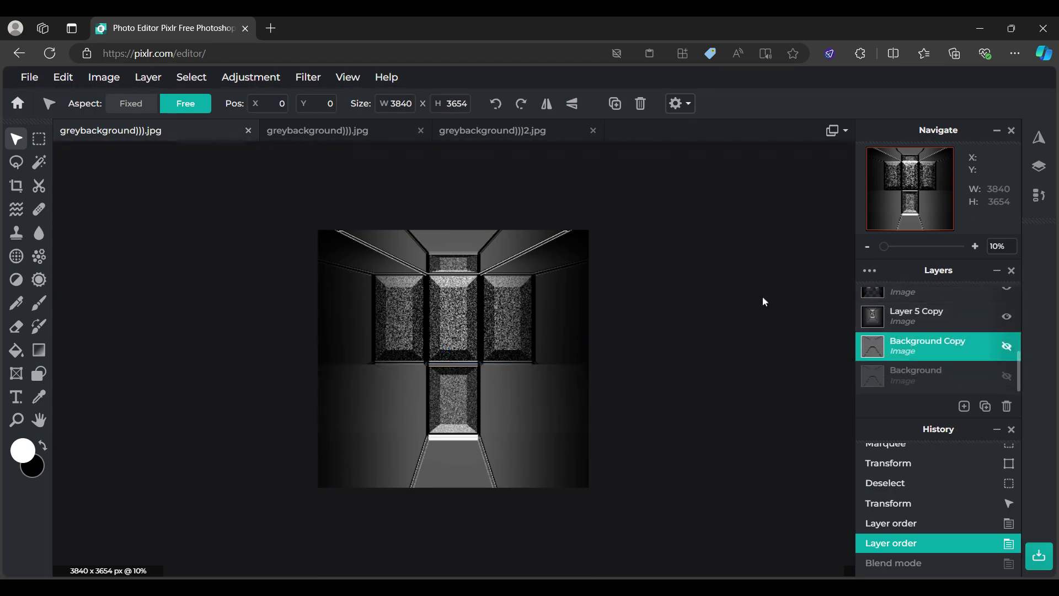
click(40, 163)
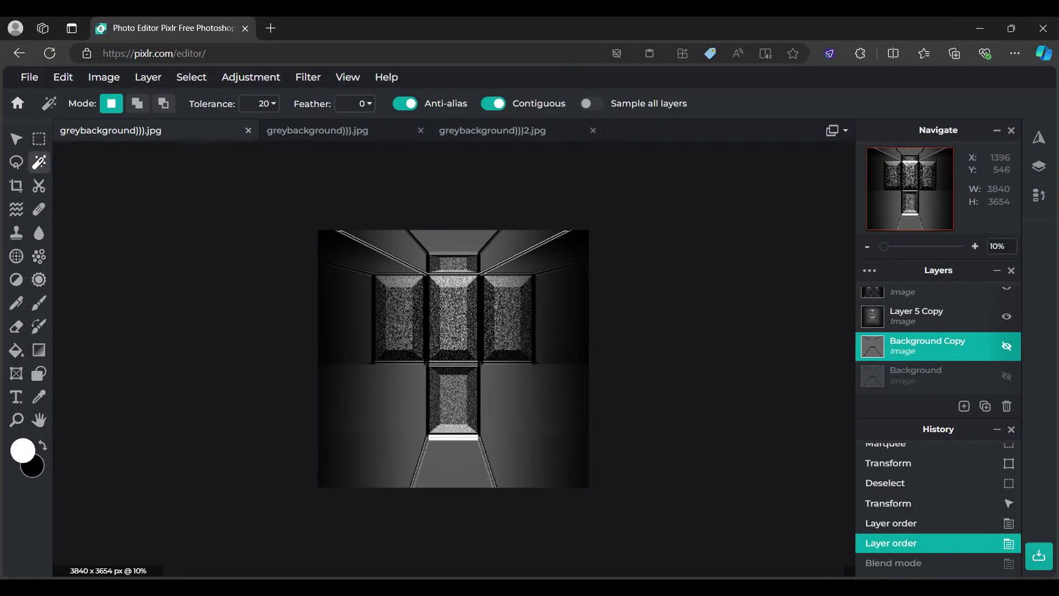
click(411, 266)
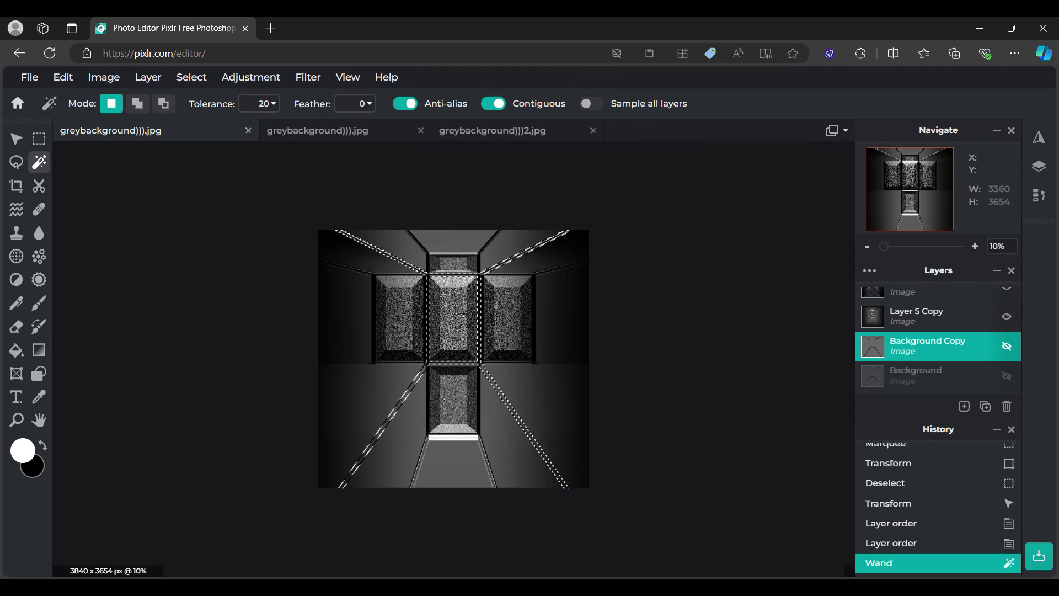
Step: Set the Magic Wand tolerance to 60 and add the right and left wall areas to the selection
click(264, 104)
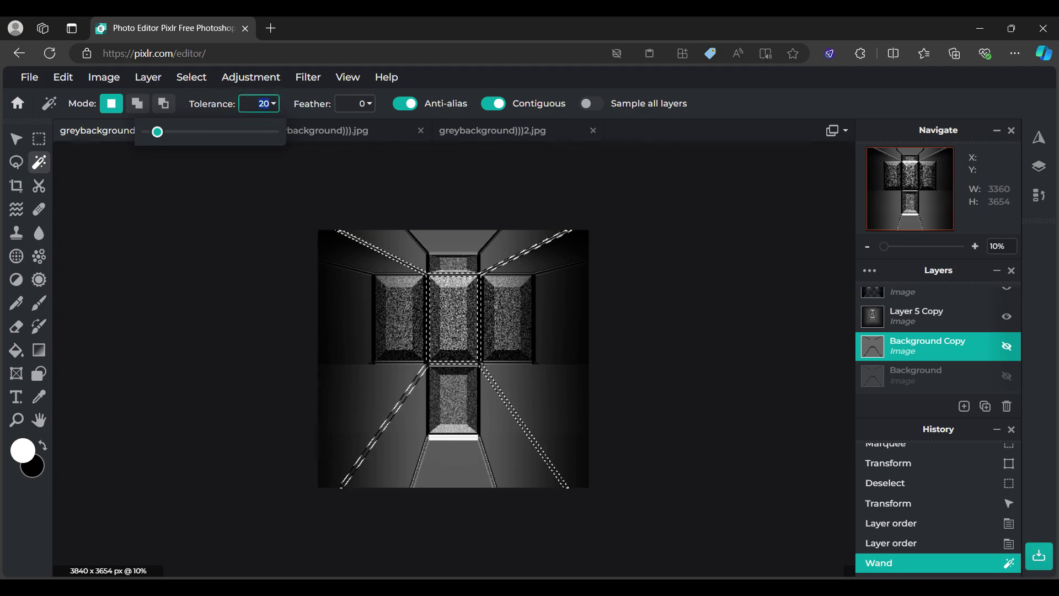
text(60)
key(Return)
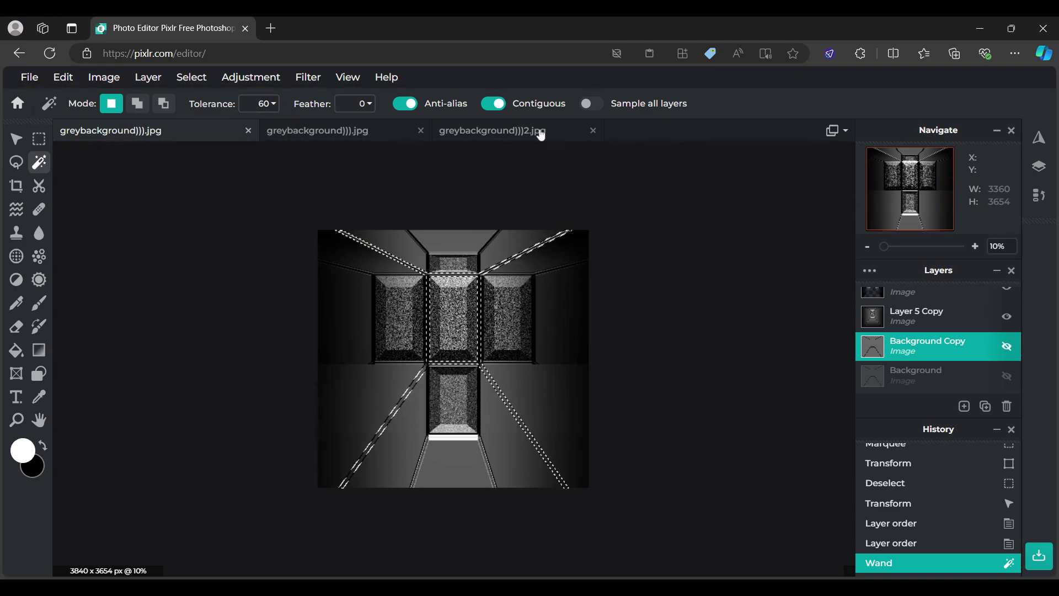
click(499, 106)
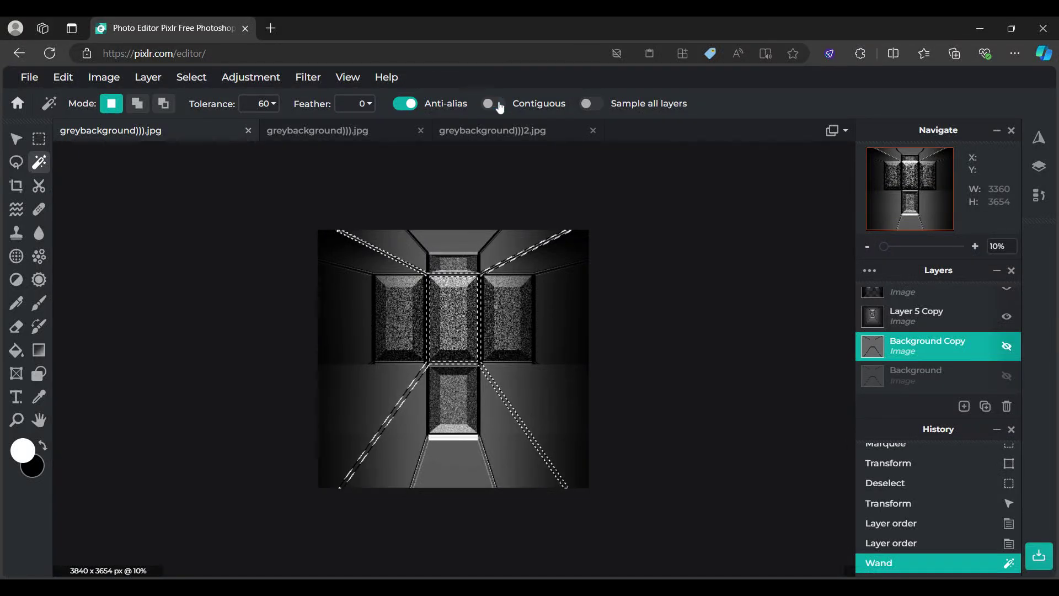
click(499, 106)
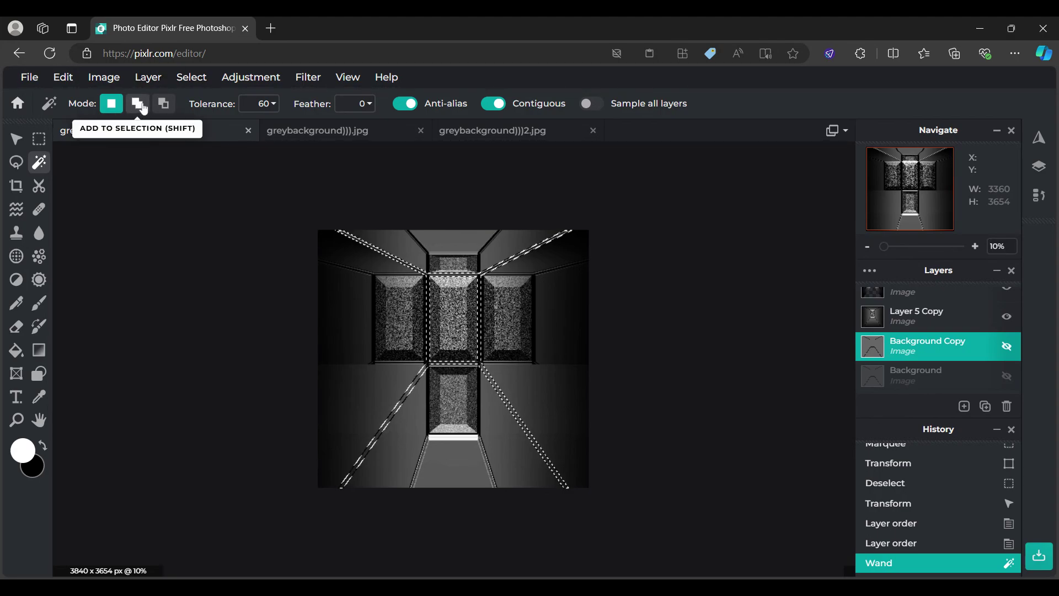
click(138, 103)
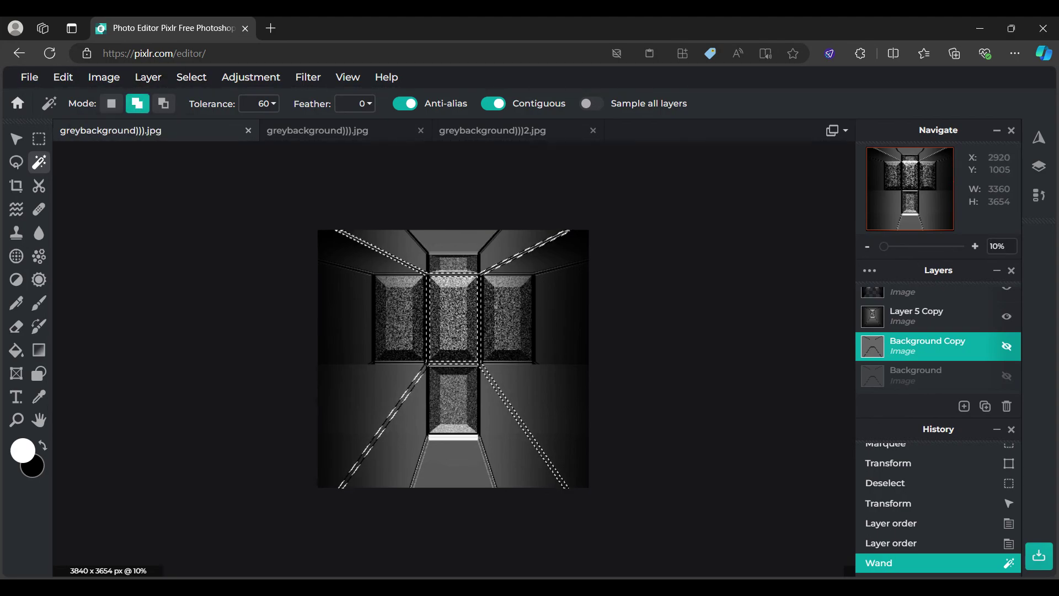
click(524, 300)
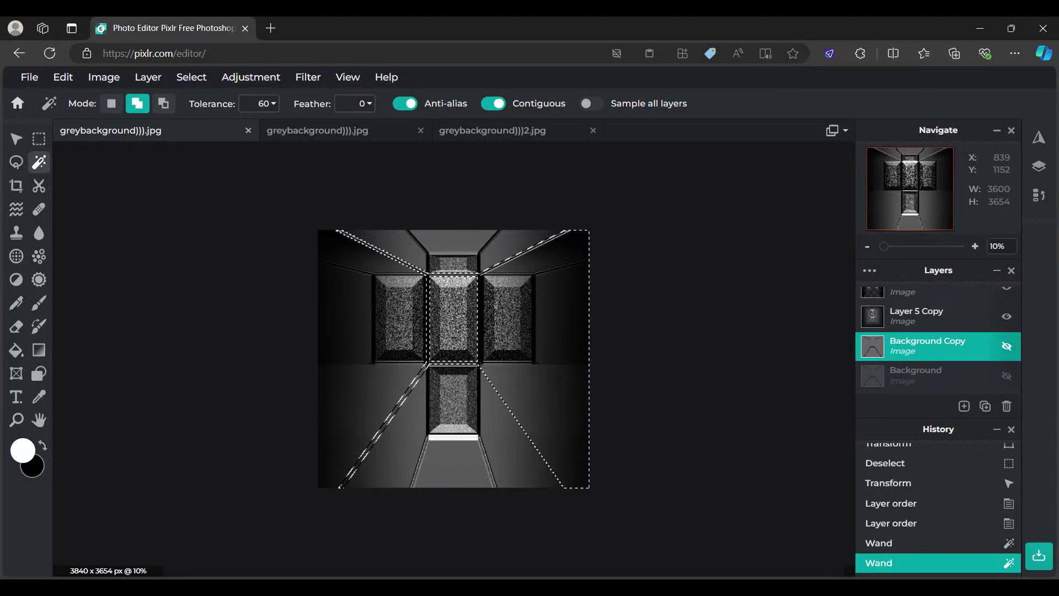
click(345, 331)
Step: Cut the selected wall and trim areas out of the image.png layer, and clear the selection
scroll(903, 331, up, 3)
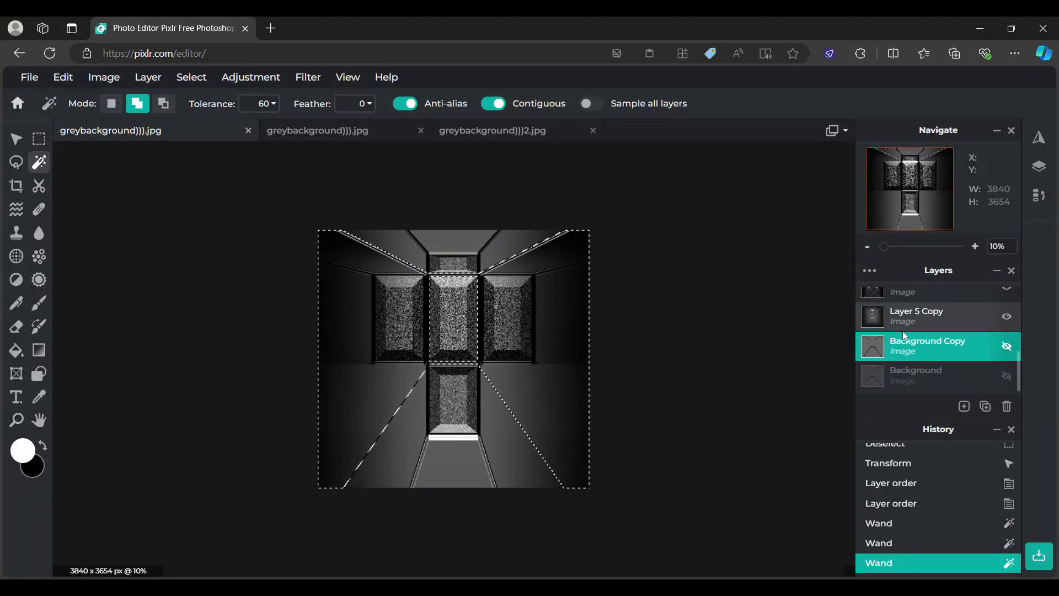
scroll(902, 331, up, 3)
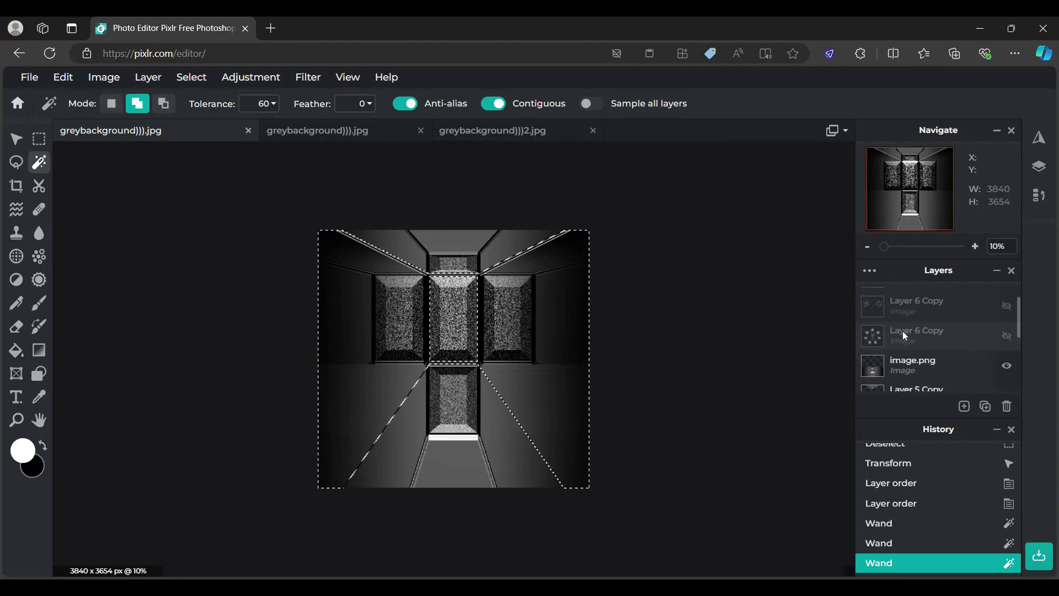
click(906, 299)
key(alt)
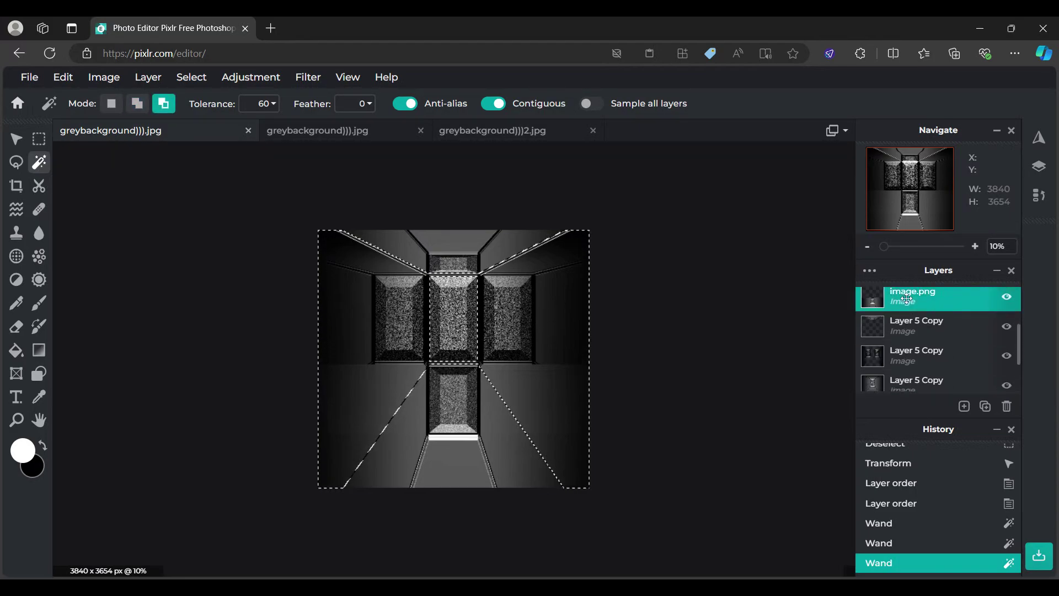
key(ctrl+x)
key(ctrl+d)
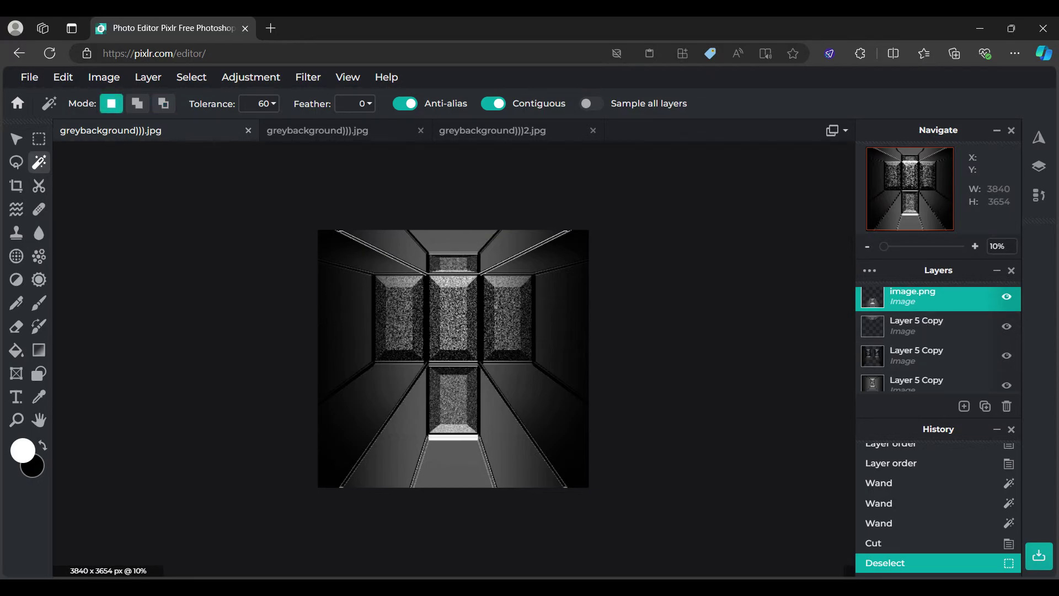
Step: Check the trimmed corridor up close, and merge the image.png layer down into the Layer 5 Copy directly beneath it
click(16, 138)
click(658, 360)
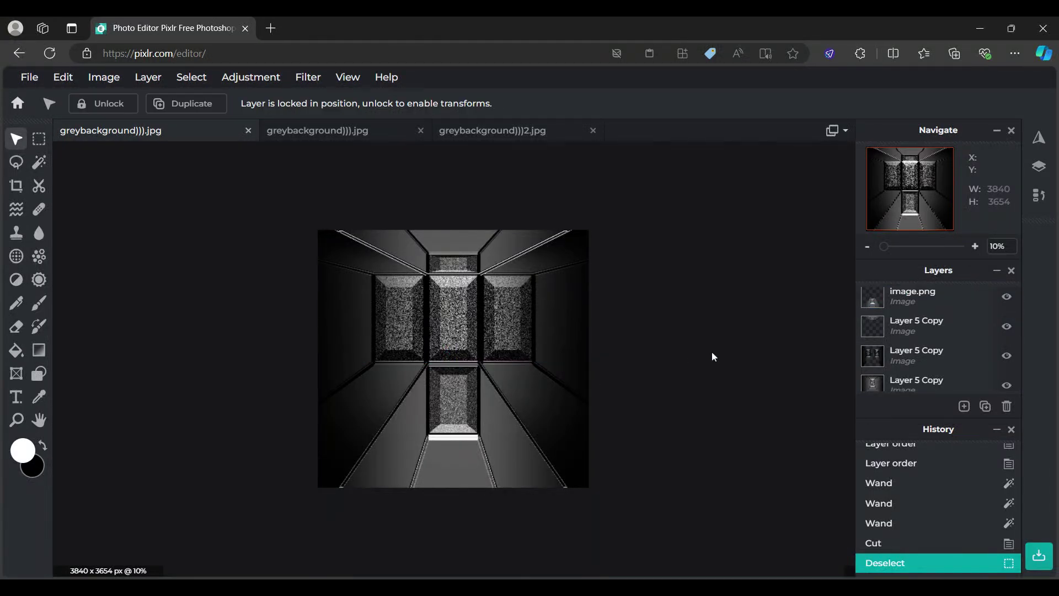
scroll(712, 352, up, 4)
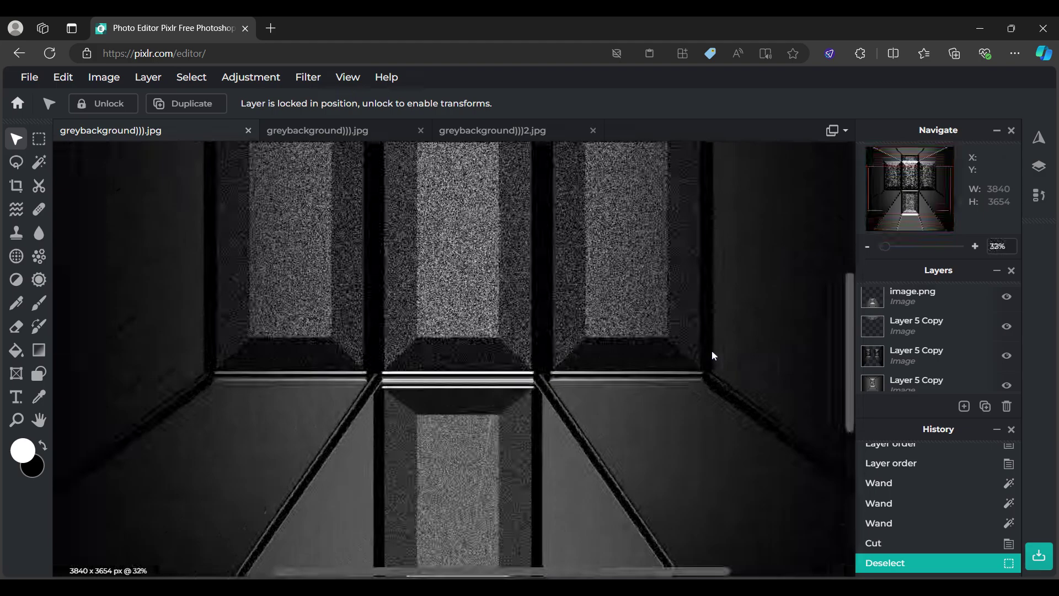
scroll(711, 350, down, 3)
scroll(711, 350, down, 2)
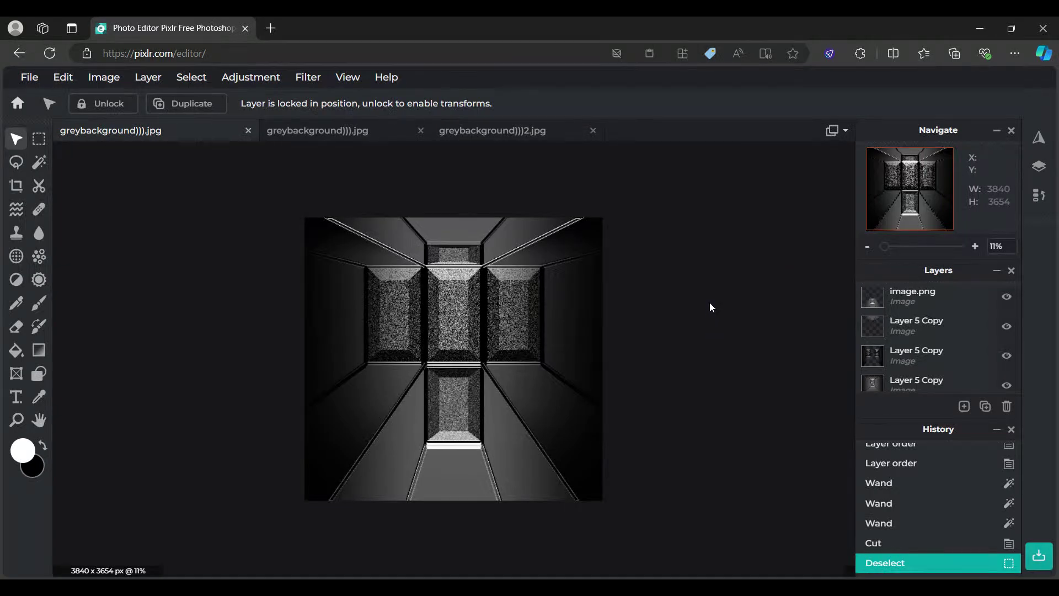
scroll(911, 322, up, 1)
scroll(911, 321, down, 2)
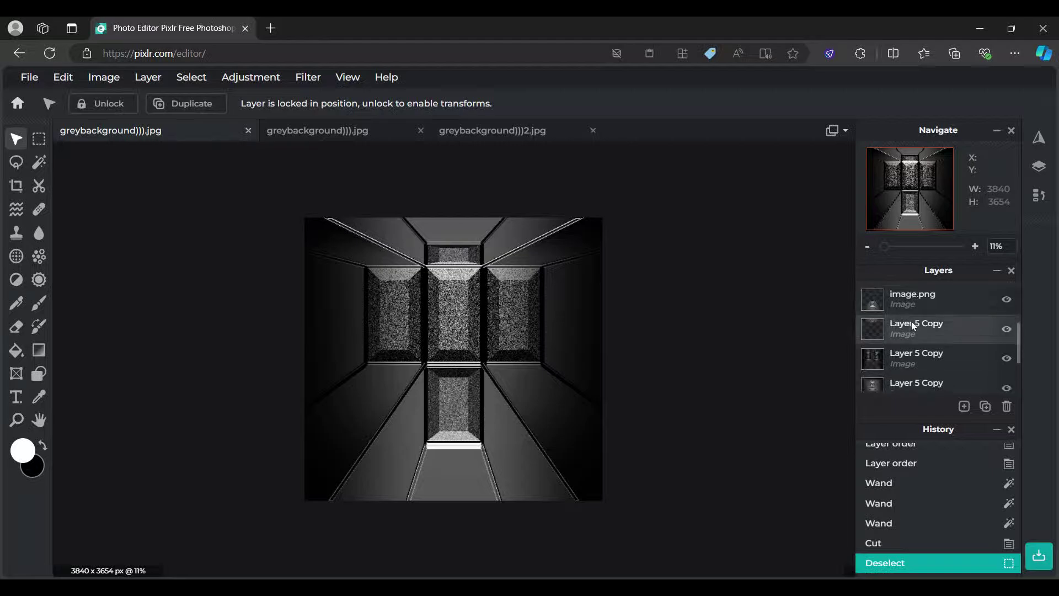
click(915, 303)
click(916, 303)
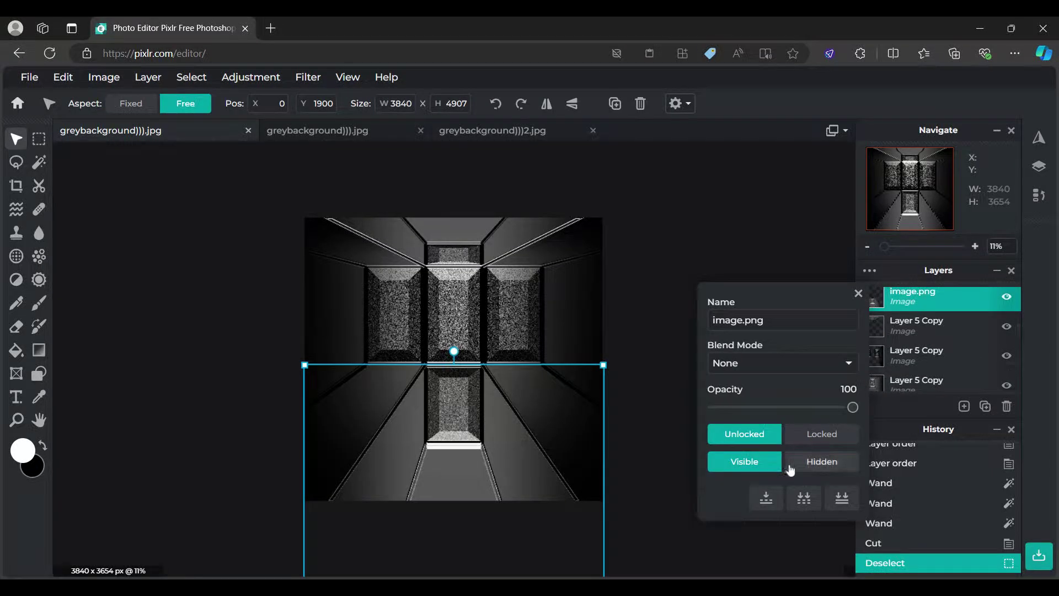
click(769, 496)
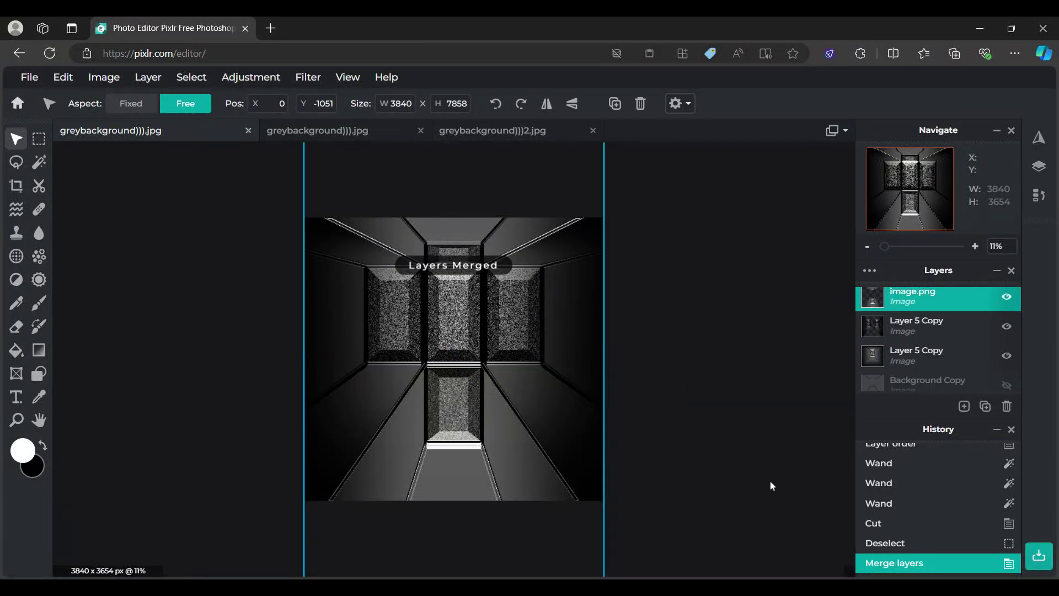
Step: Hide the two remaining Layer 5 Copy layers and merge the visible layers into image.png
click(1007, 358)
scroll(970, 347, up, 3)
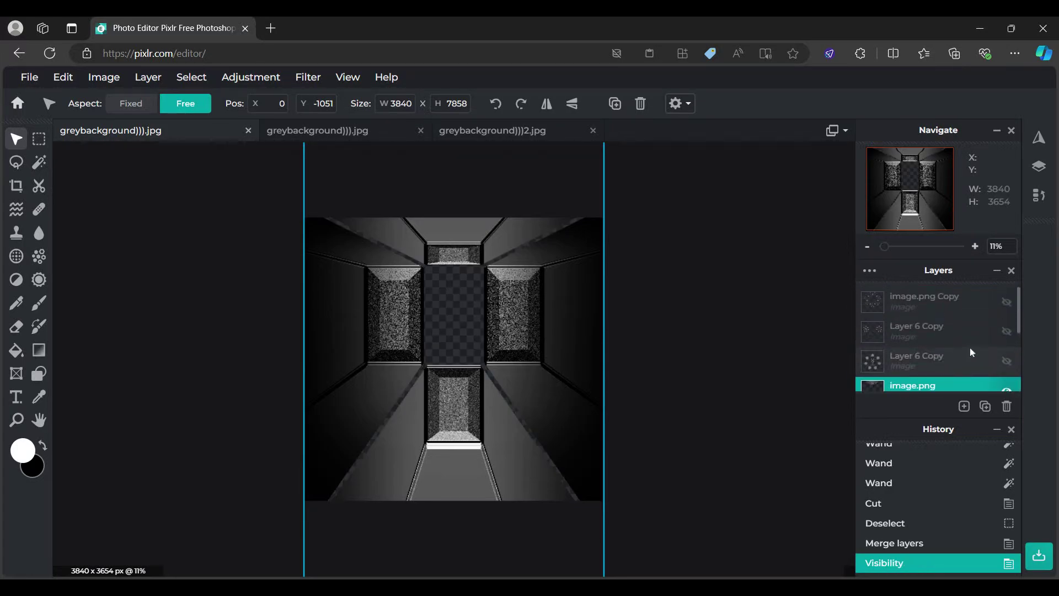
scroll(970, 348, down, 2)
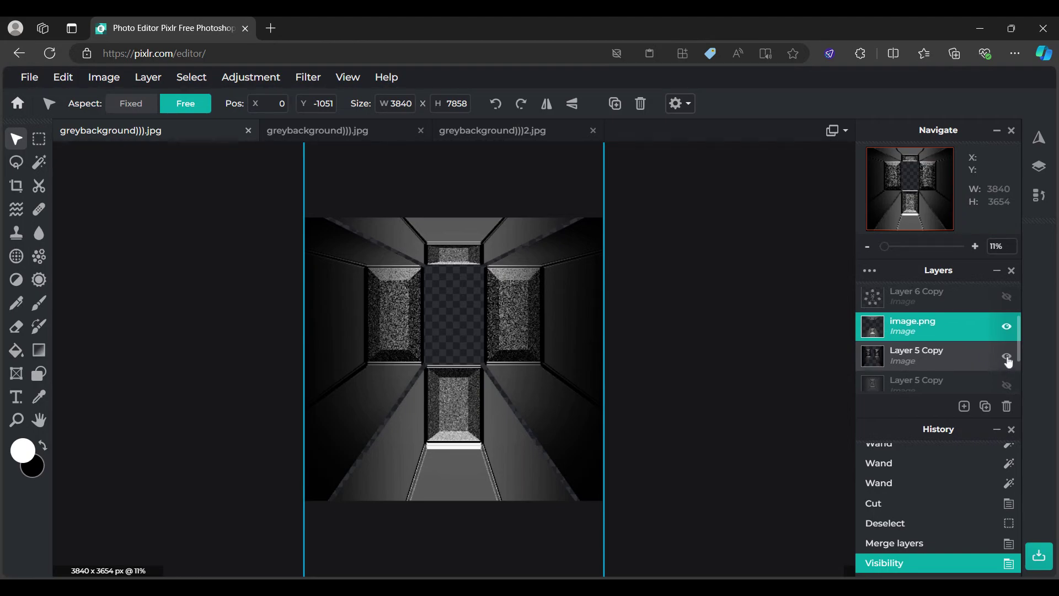
click(1007, 357)
click(938, 323)
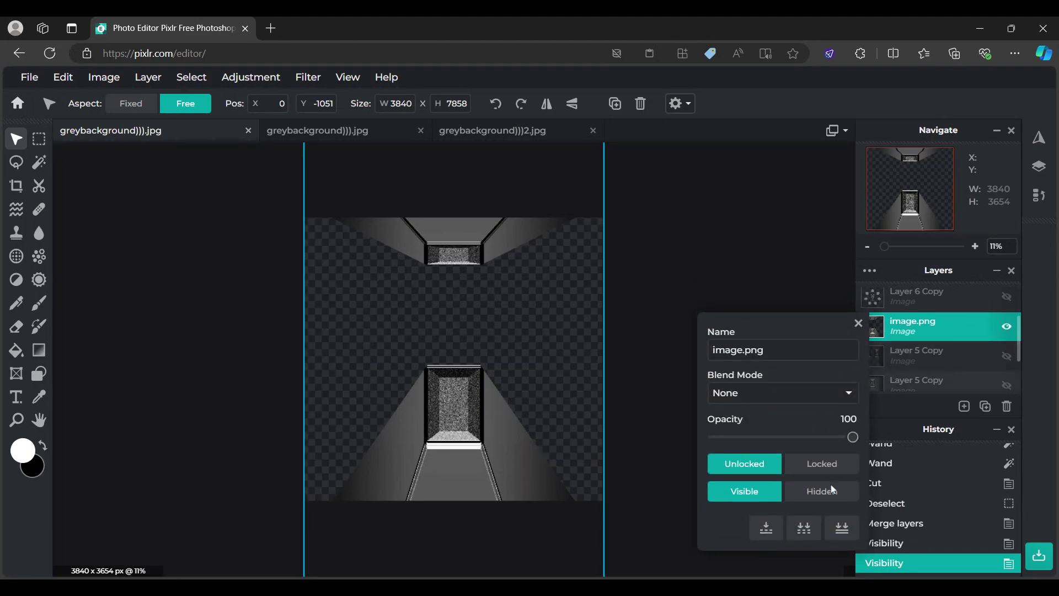
click(804, 533)
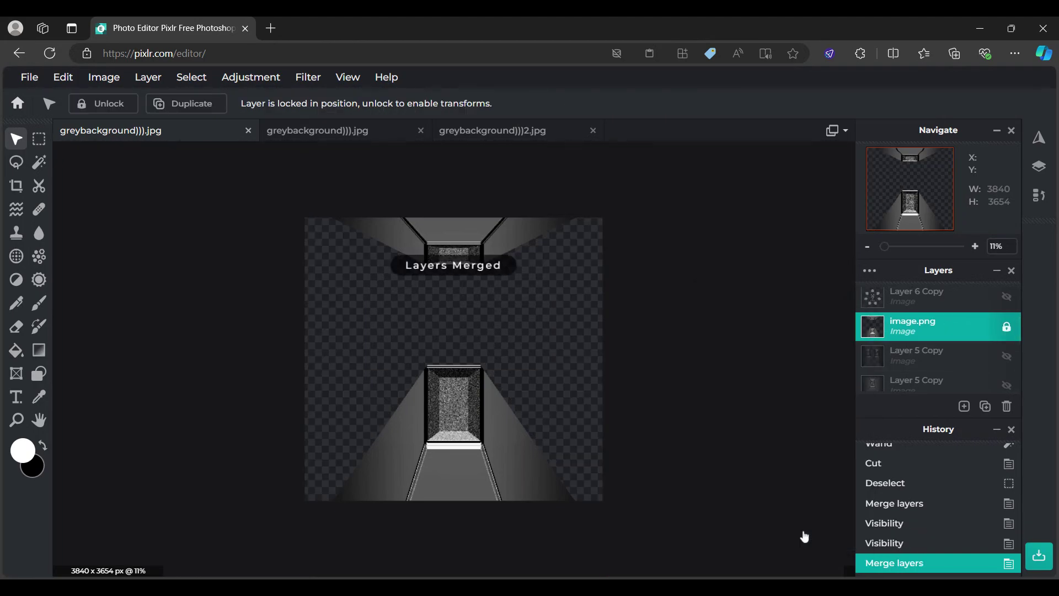
Step: Unlock the merged image.png layer and show both Layer 5 Copy layers again
click(1007, 327)
click(1005, 357)
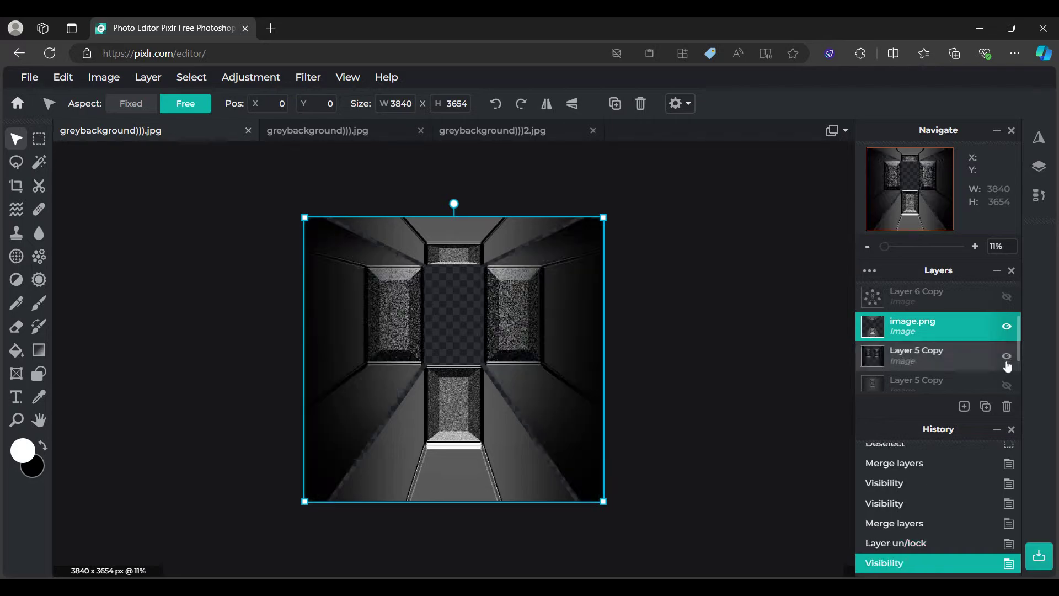
click(836, 357)
scroll(993, 358, down, 2)
scroll(993, 357, up, 2)
click(954, 327)
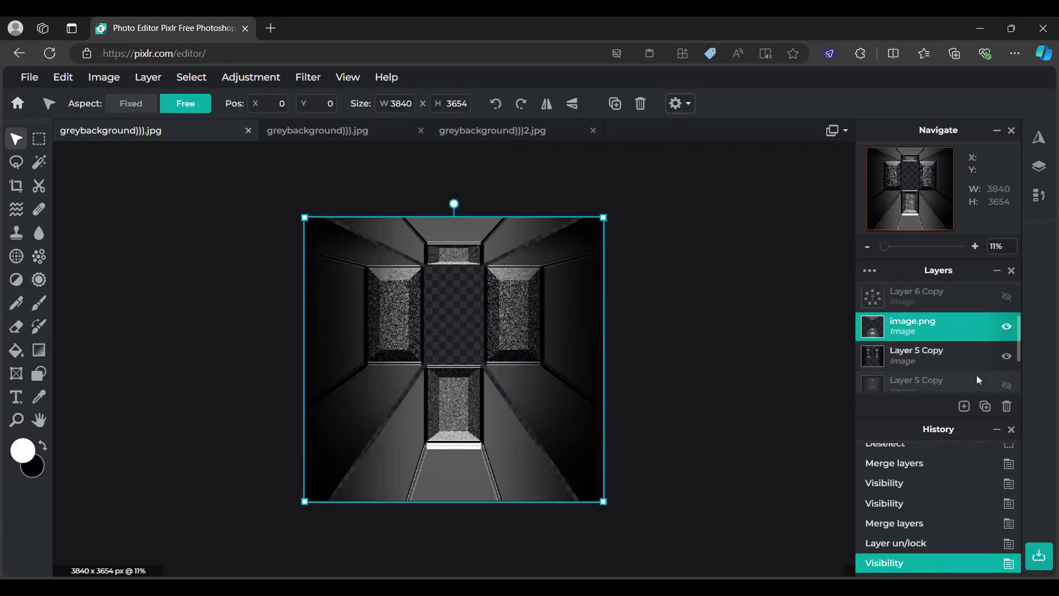
click(1003, 385)
click(827, 360)
Step: Set the image.png layer's blend mode to Overlay and inspect the blended panels up close
click(925, 318)
double_click(925, 317)
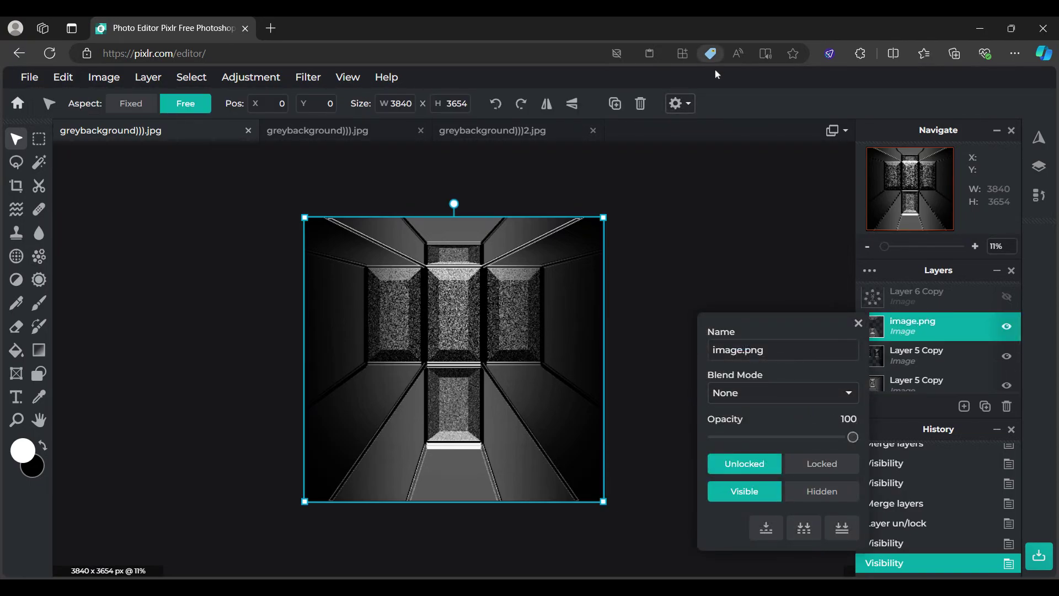
key(o)
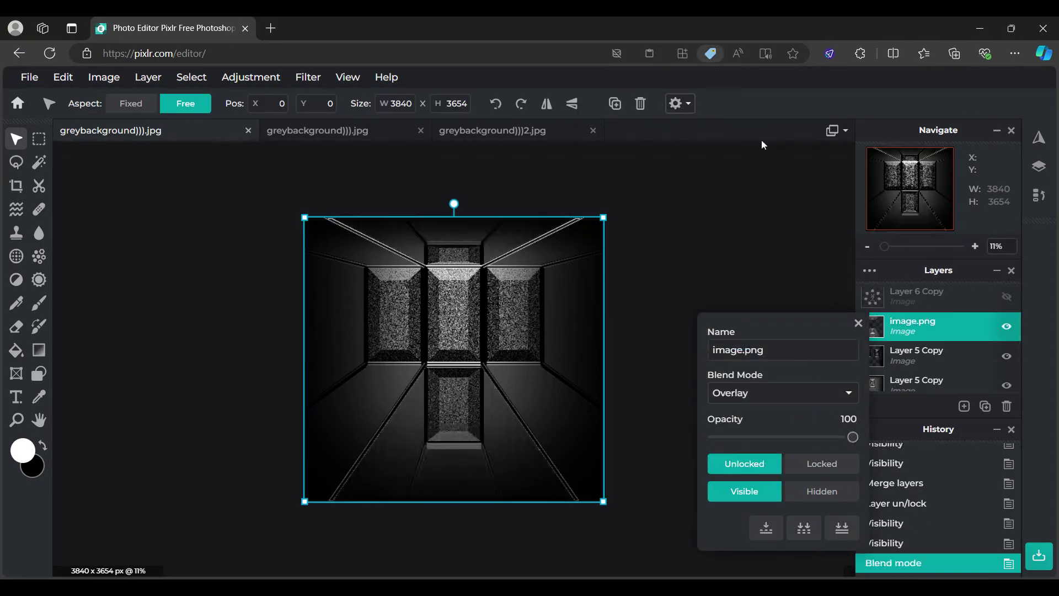
click(858, 323)
scroll(508, 255, up, 4)
scroll(508, 256, down, 4)
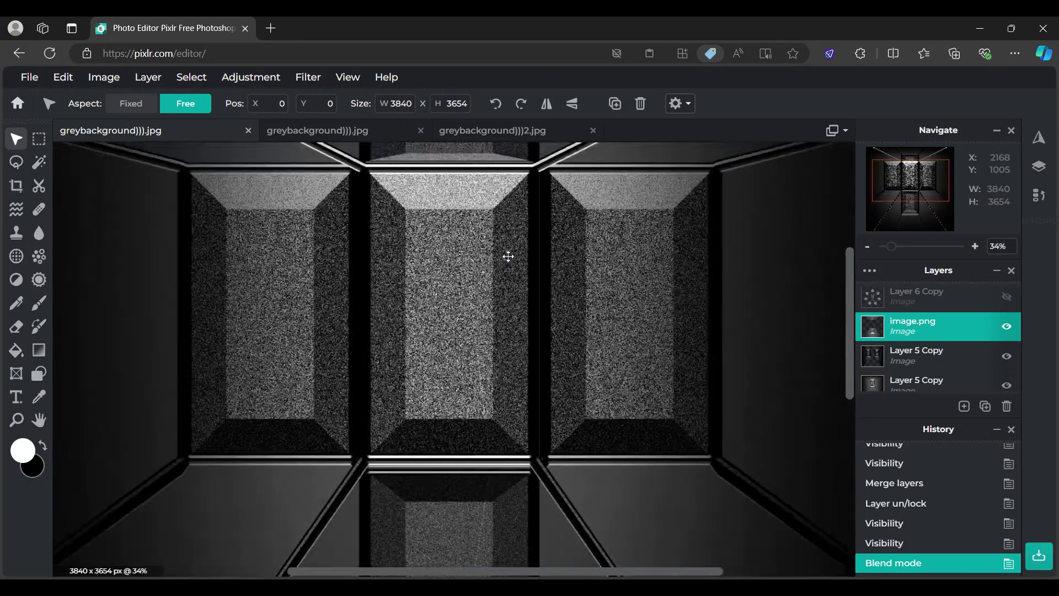
click(769, 317)
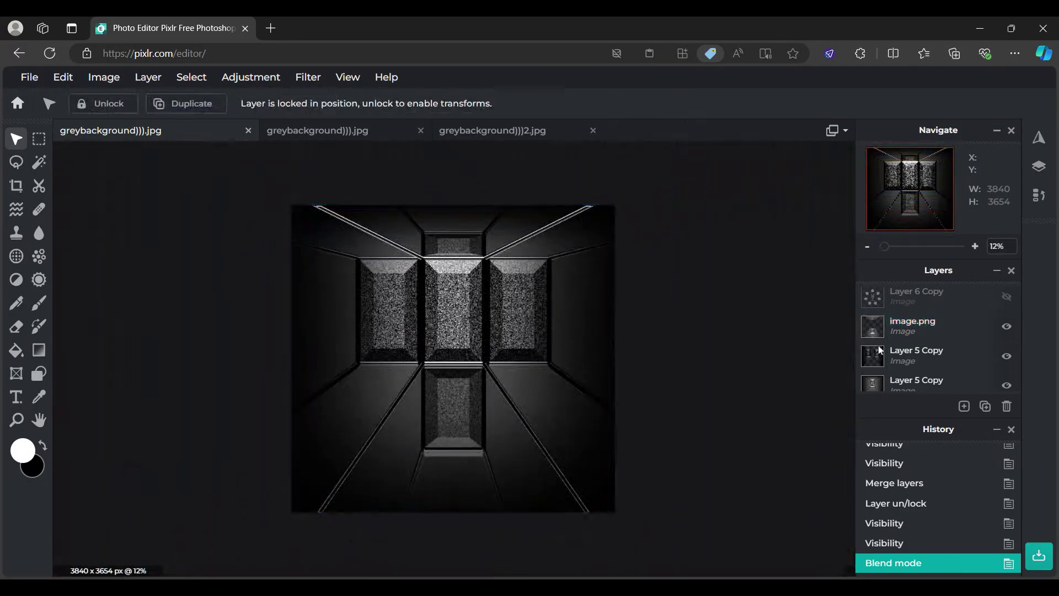
Step: Duplicate the lower Layer 5 Copy and place the duplicate directly beneath the image.png layer
click(911, 381)
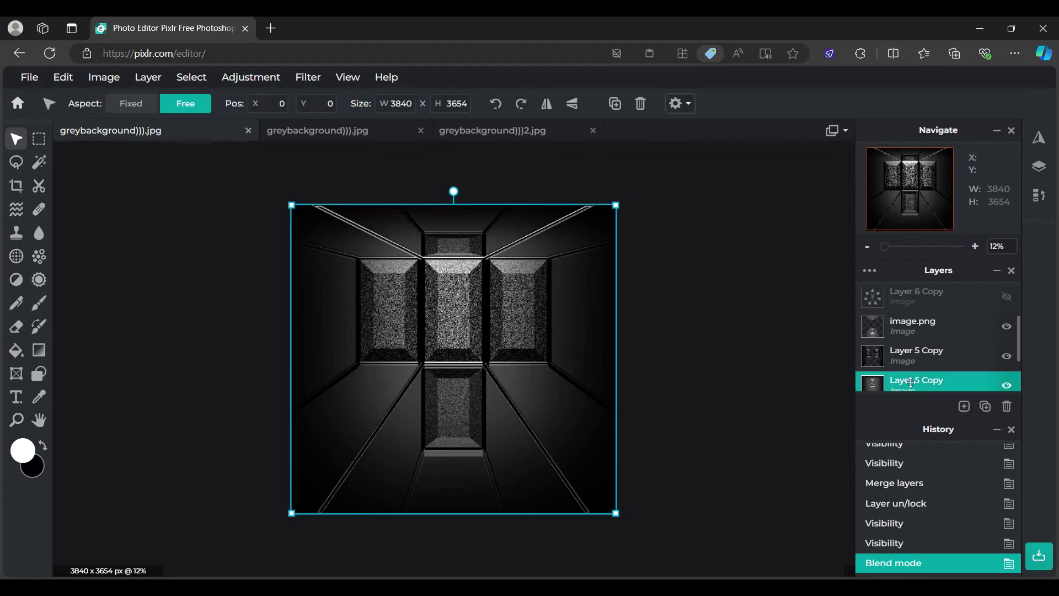
key(ctrl+j)
drag(909, 379, 909, 356)
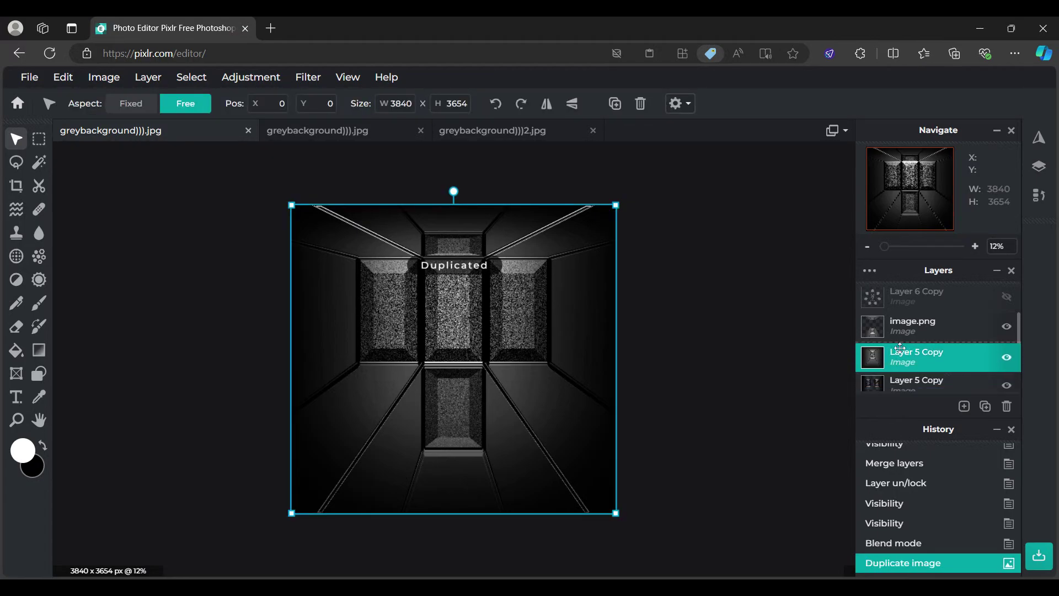
Step: Wand-select the empty wall areas of image.png, cut them out of the Layer 5 Copy directly beneath it, and deselect
click(38, 163)
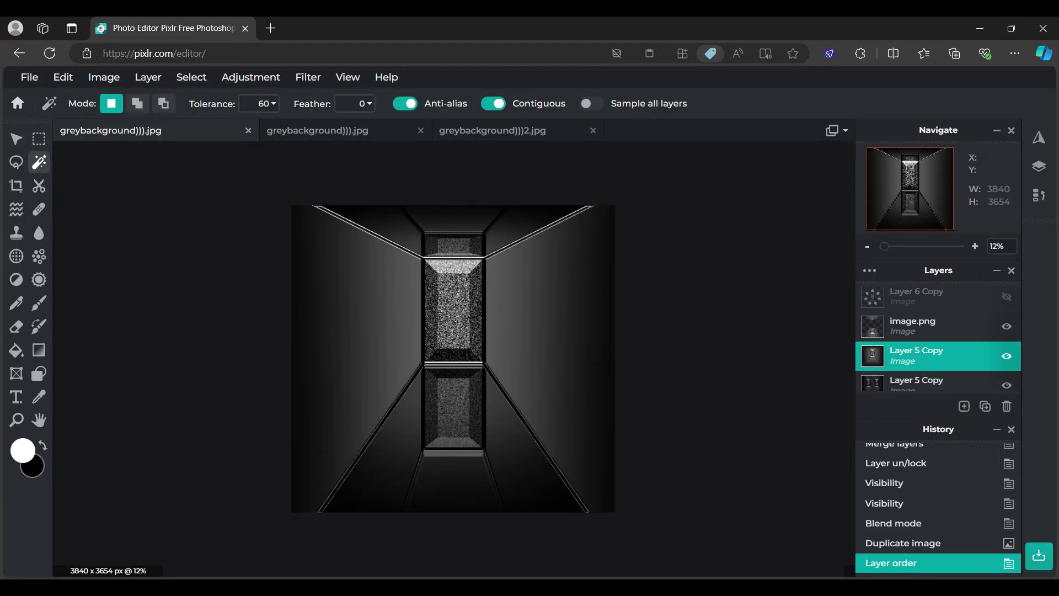
click(889, 334)
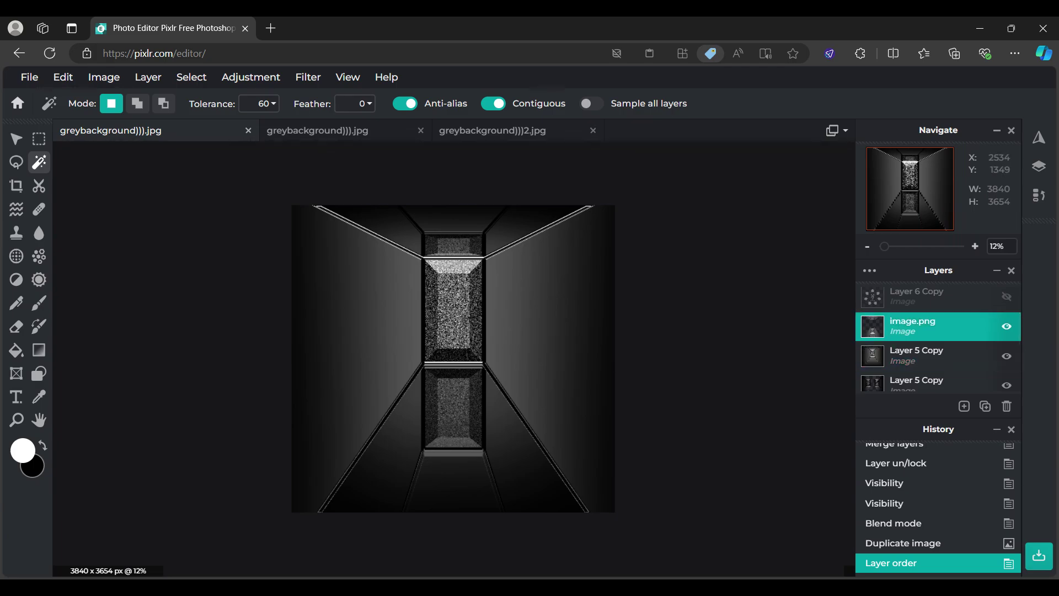
click(504, 318)
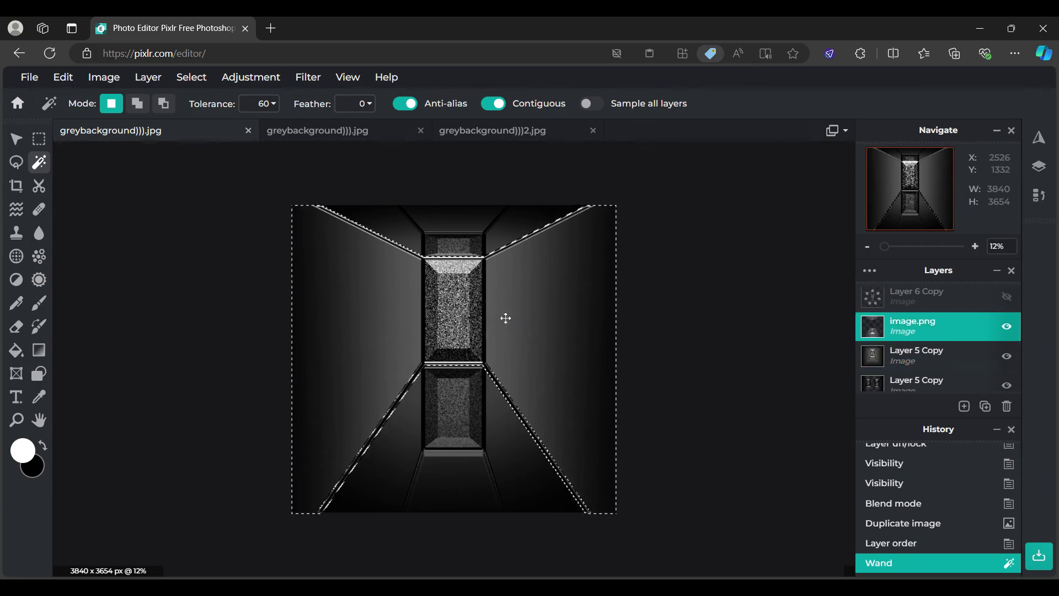
click(915, 355)
click(164, 104)
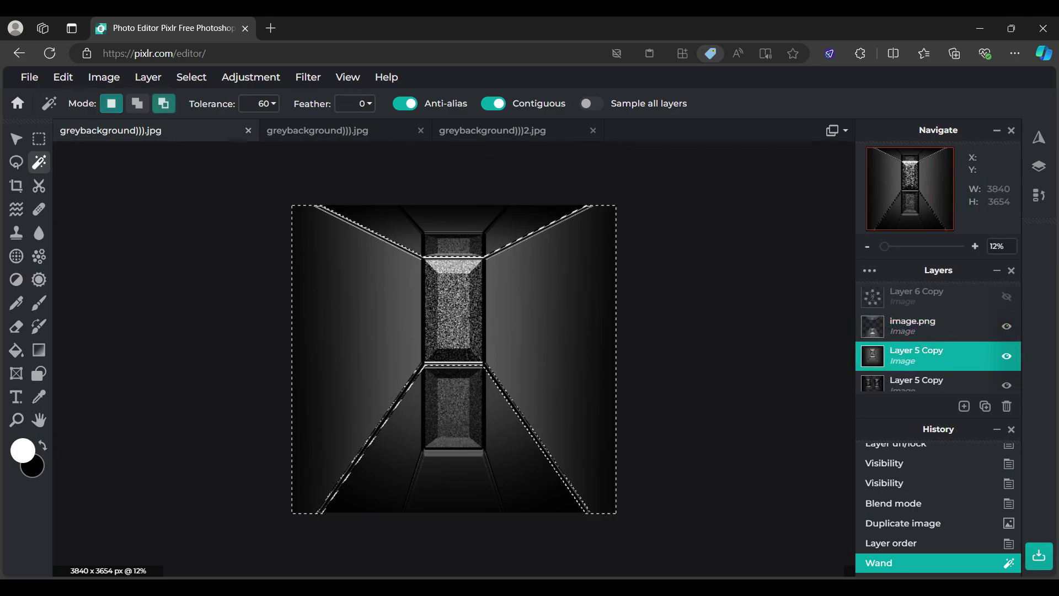
key(ctrl+x)
key(ctrl+d)
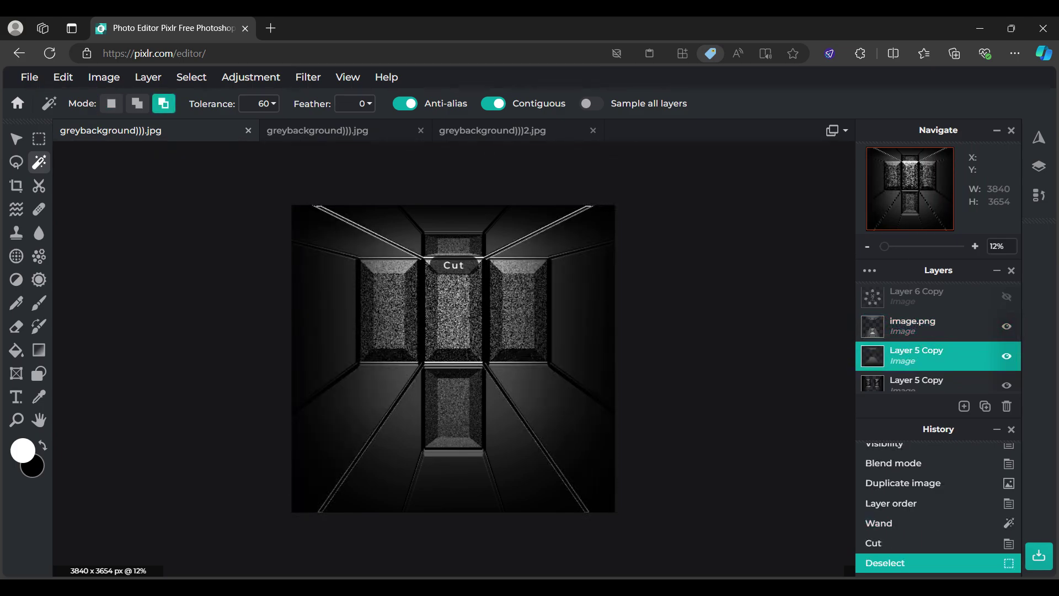
click(110, 103)
Step: Merge the image.png layer down into the trimmed Layer 5 Copy
click(898, 329)
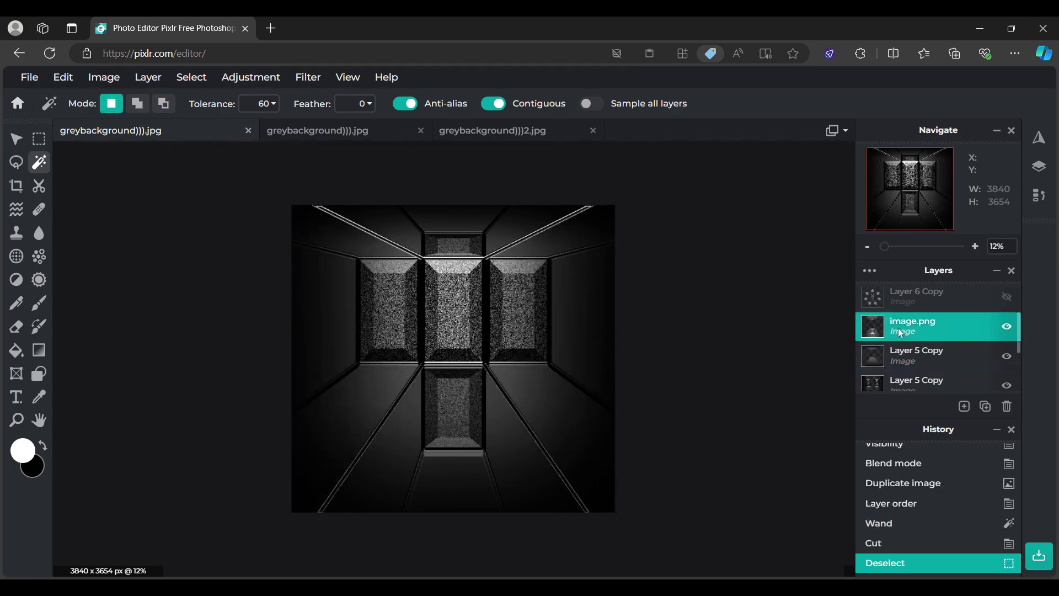
double_click(898, 328)
click(855, 321)
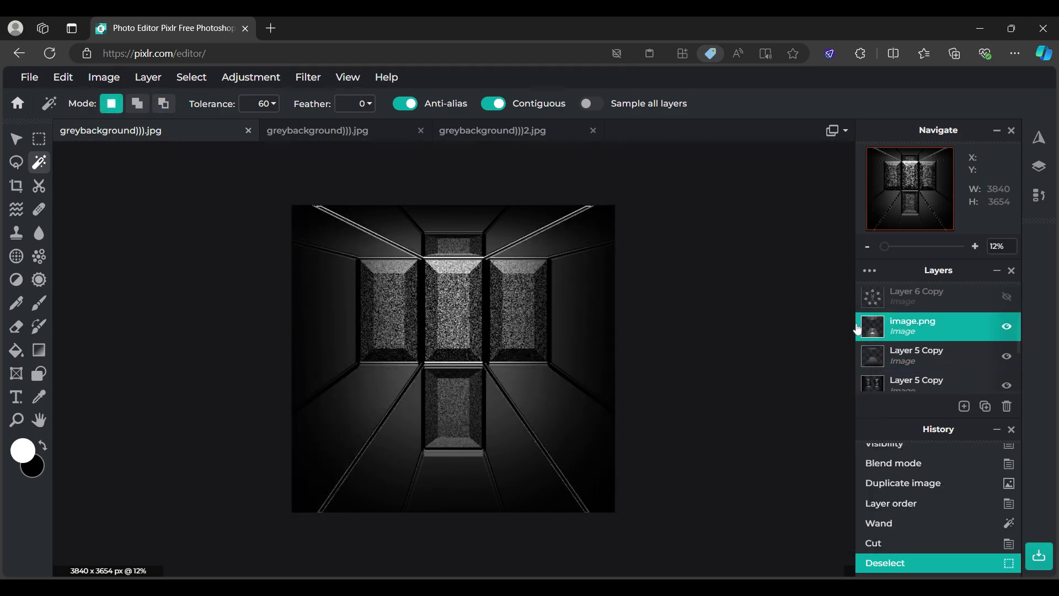
click(900, 353)
double_click(902, 329)
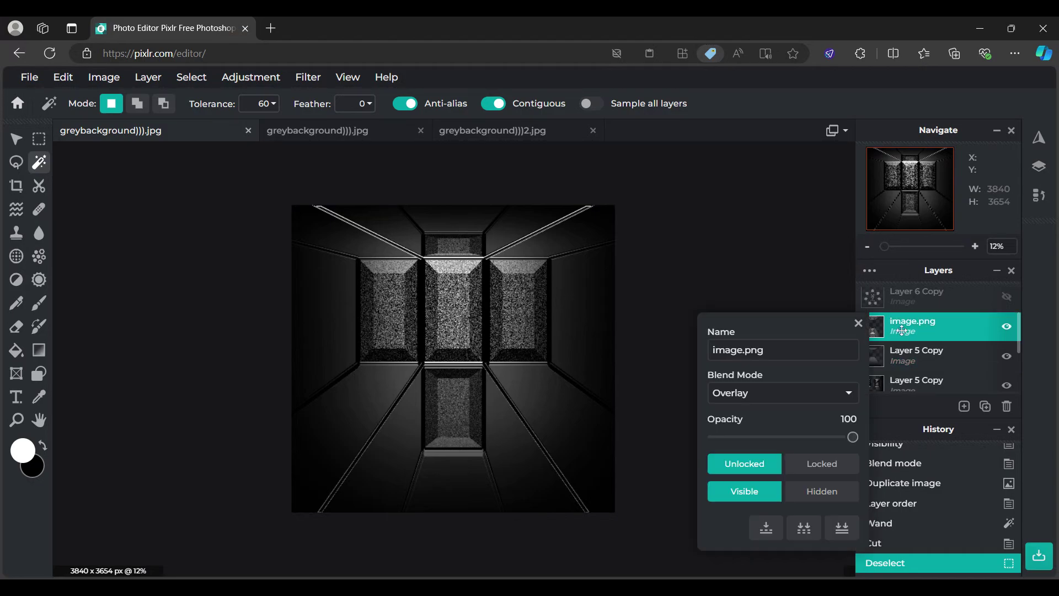
click(770, 525)
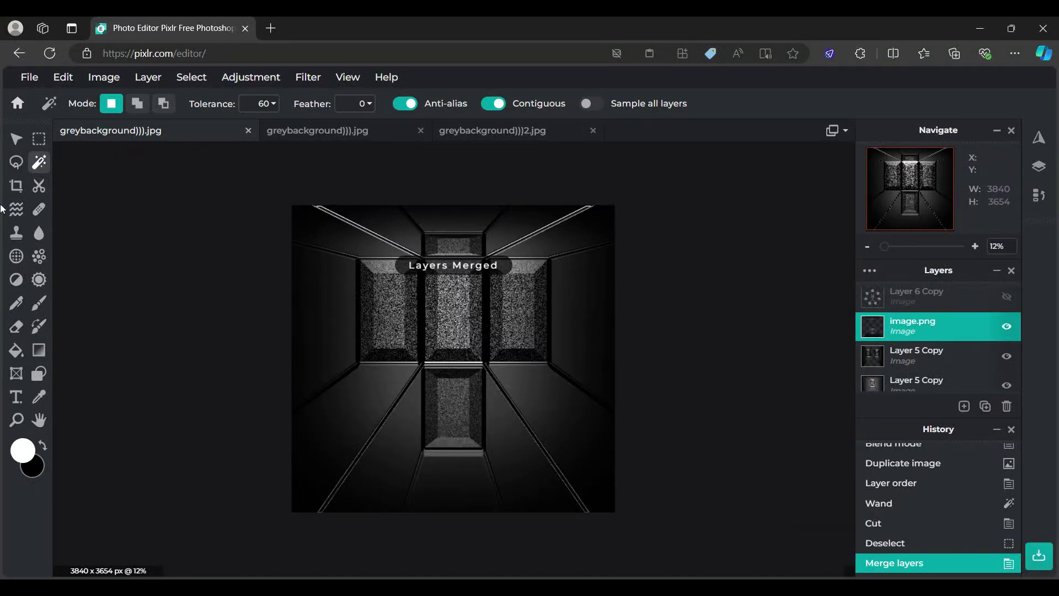
Step: Apply a Highlights and shadows adjustment to image.png with highlights at 135 and shadows at -20
click(16, 139)
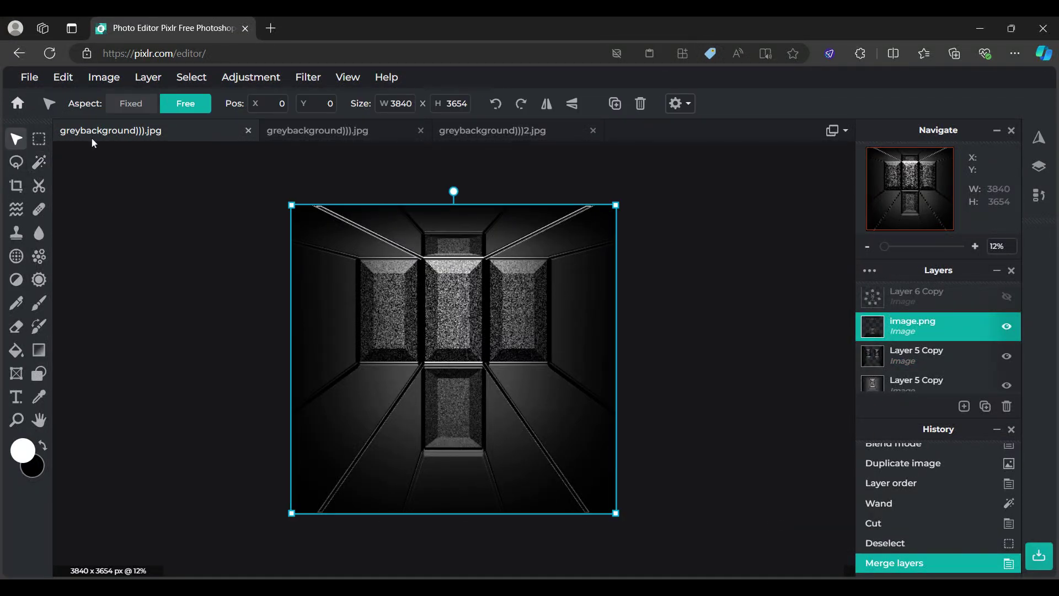
click(257, 83)
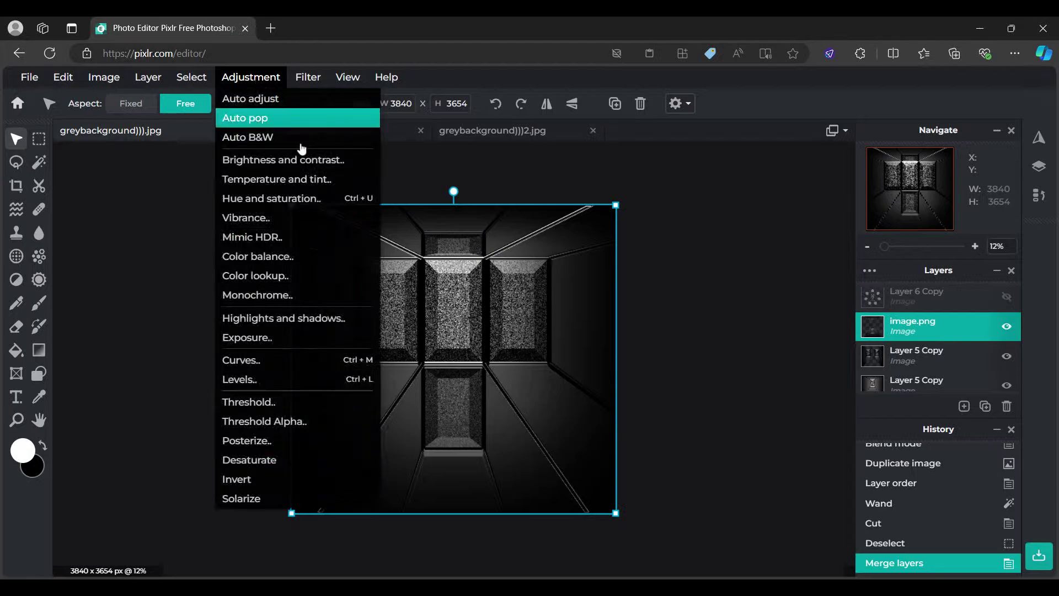
click(329, 326)
drag(763, 355, 916, 363)
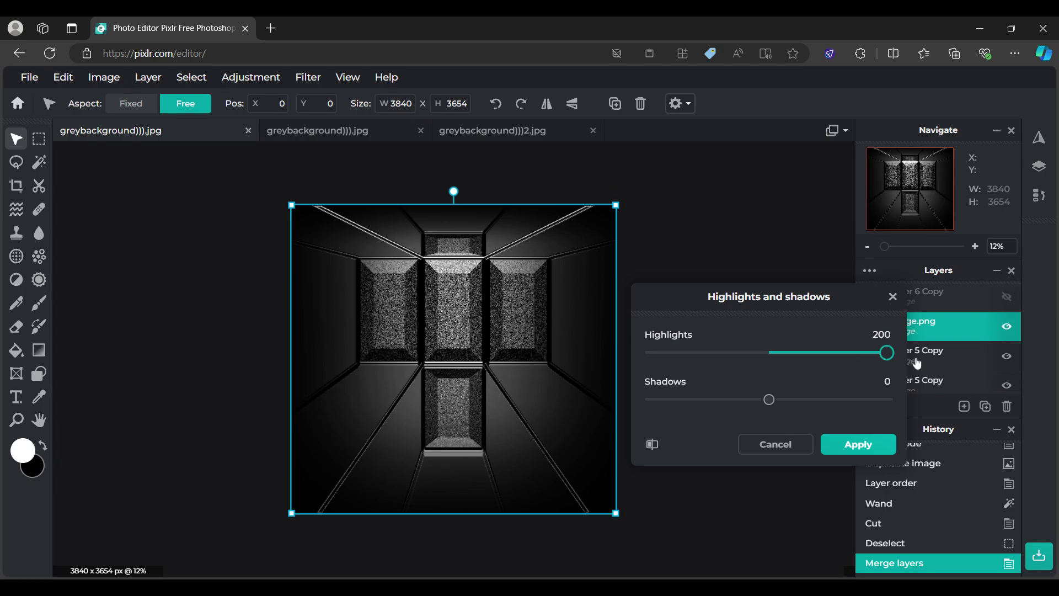
mouse_move(856, 368)
mouse_down()
mouse_move(834, 364)
mouse_move(849, 363)
mouse_up()
mouse_move(767, 406)
mouse_down()
mouse_move(746, 404)
mouse_move(760, 406)
mouse_up()
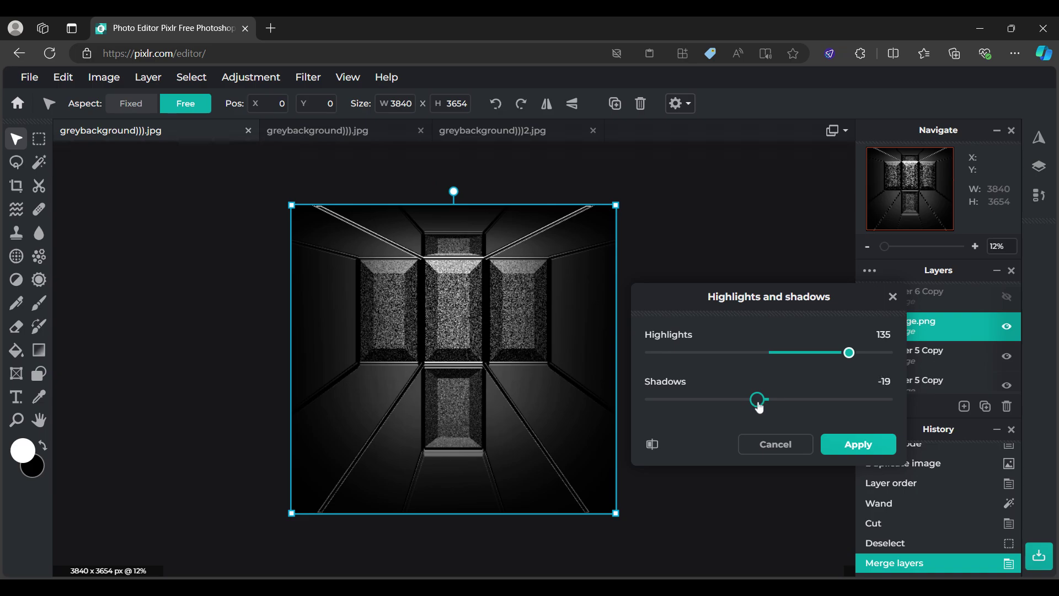
drag(758, 399, 756, 400)
click(874, 381)
text(-20)
key(Return)
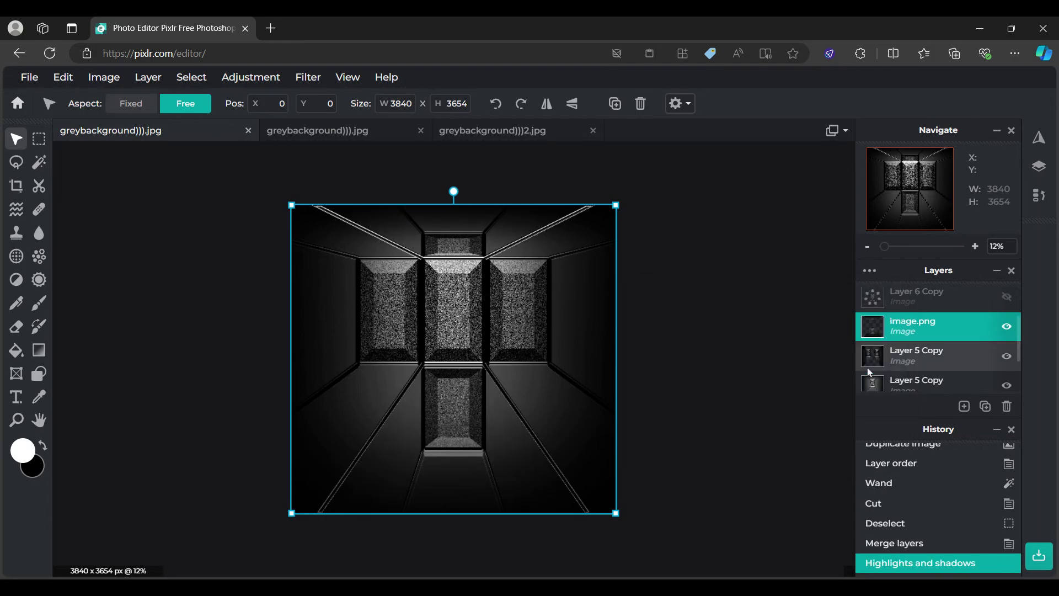
Step: Merge the adjusted image.png layer down into the Layer 5 Copy directly beneath it
click(753, 330)
click(904, 329)
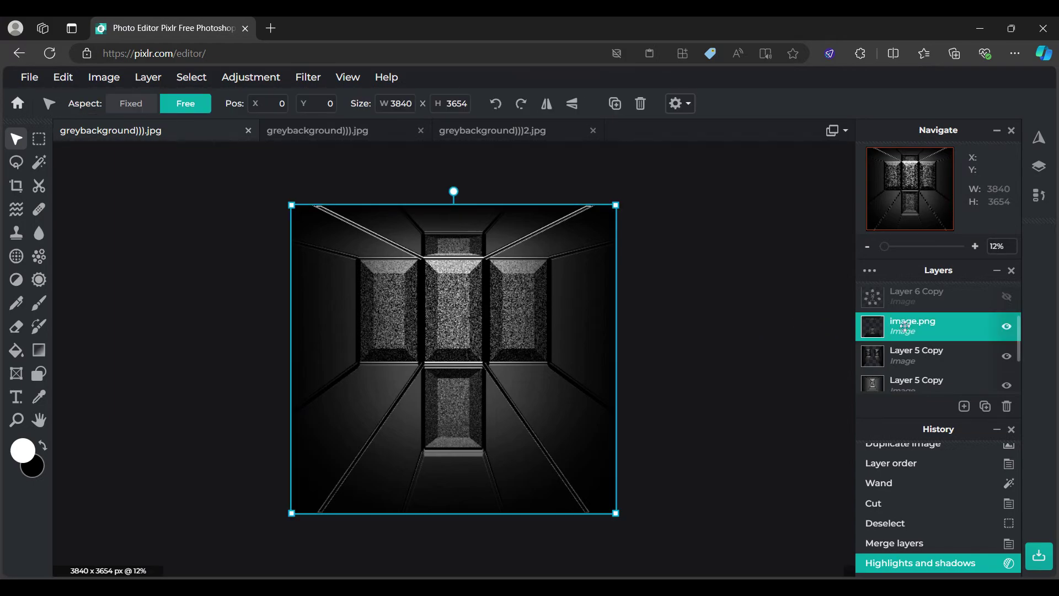
click(905, 326)
click(765, 527)
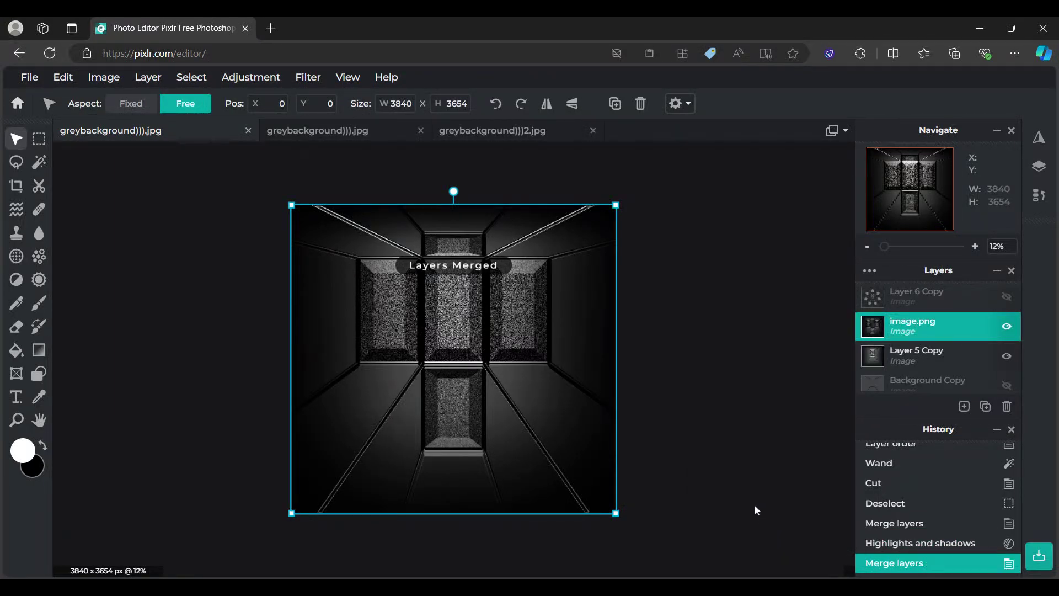
Step: Try overlaying a horizontally flipped duplicate of image.png with its blend mode set to Overlay
key(ctrl+j)
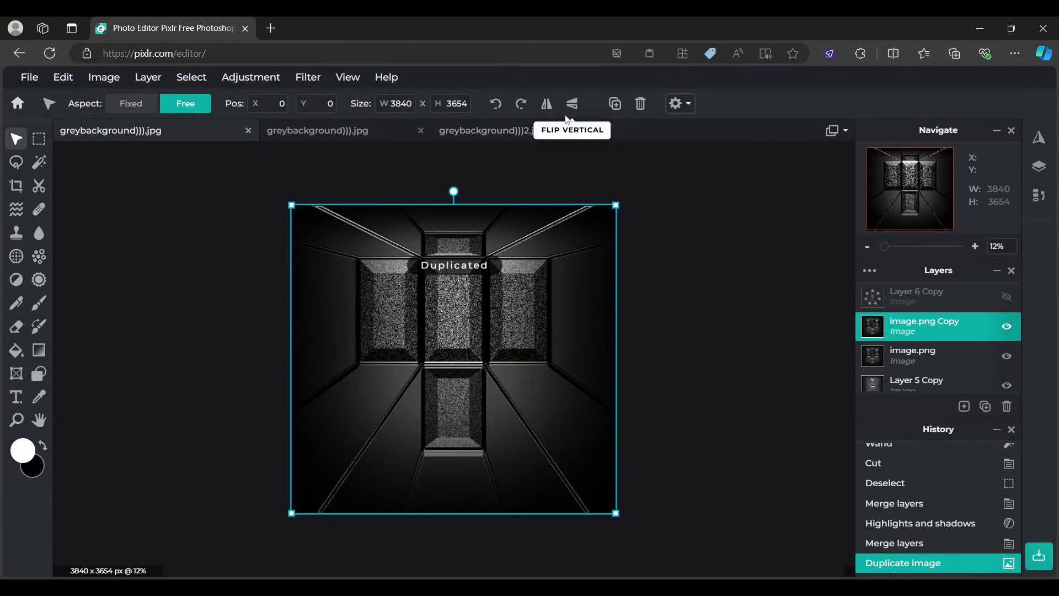
click(546, 103)
click(964, 406)
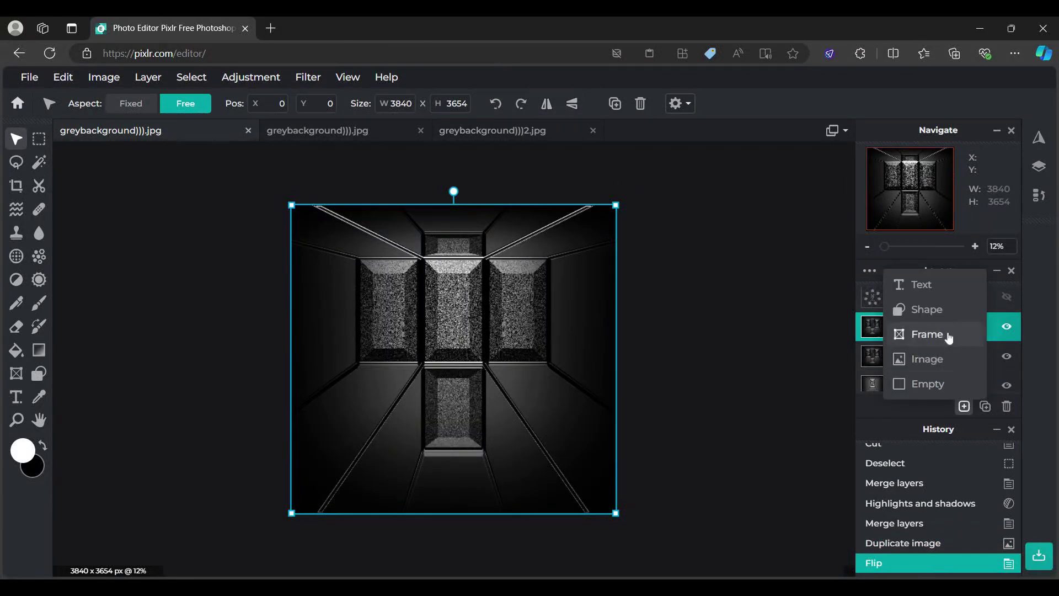
double_click(940, 331)
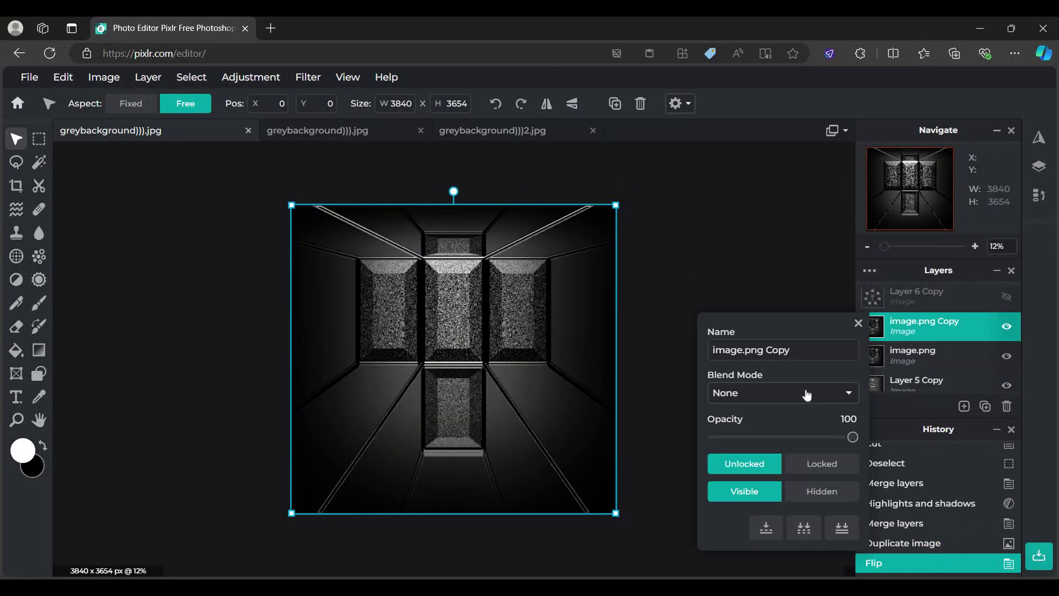
click(803, 382)
click(775, 145)
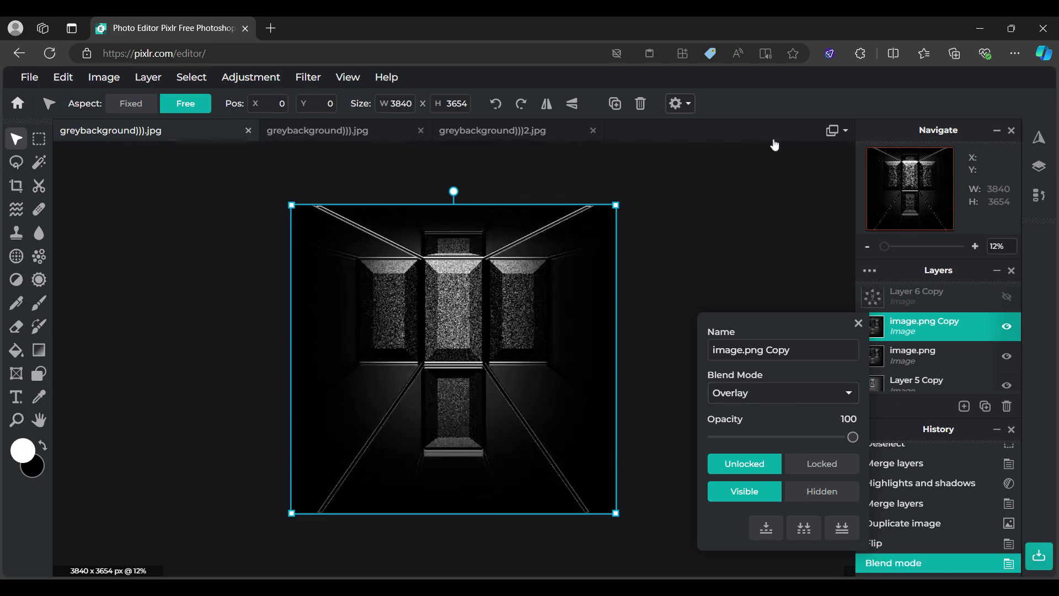
click(858, 323)
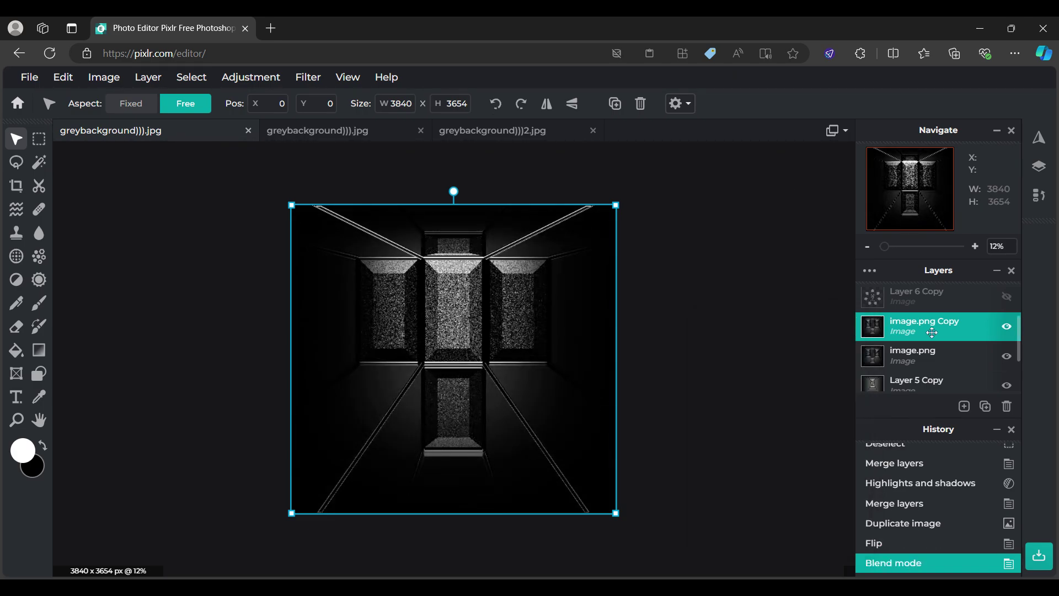
Step: Lower the opacity of image.png Copy to 0
double_click(930, 332)
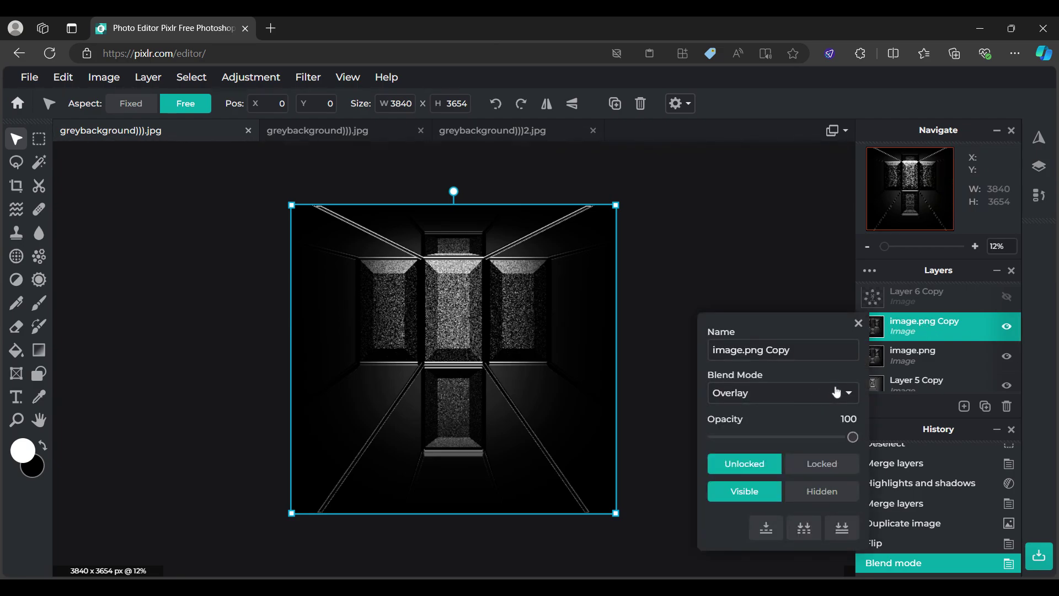
drag(844, 438, 694, 442)
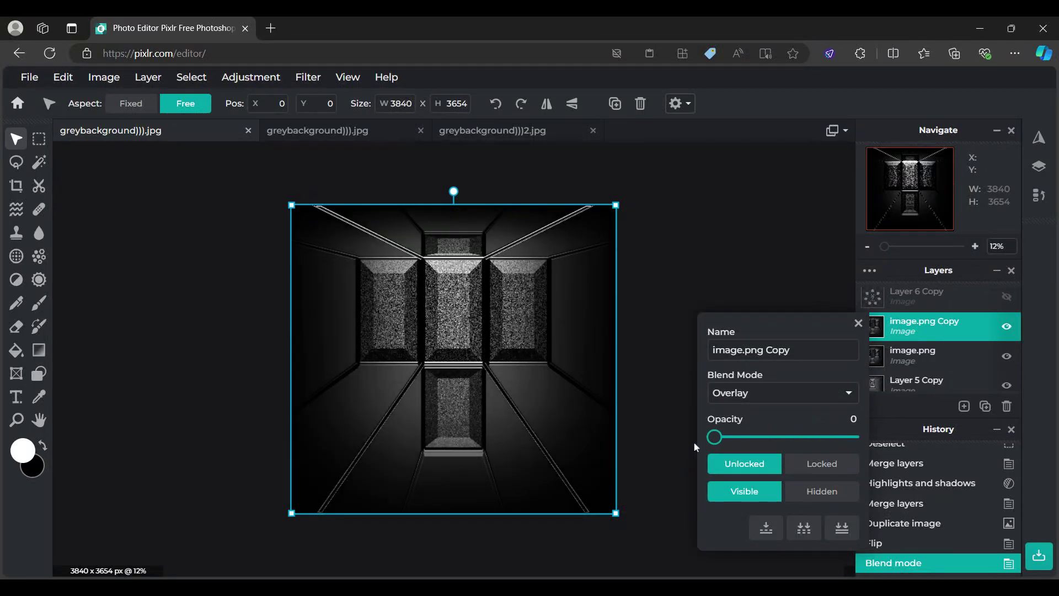
click(858, 322)
Step: Revert the opacity, Overlay blend, flip and duplication of image.png, going back to the last layer merge
click(920, 544)
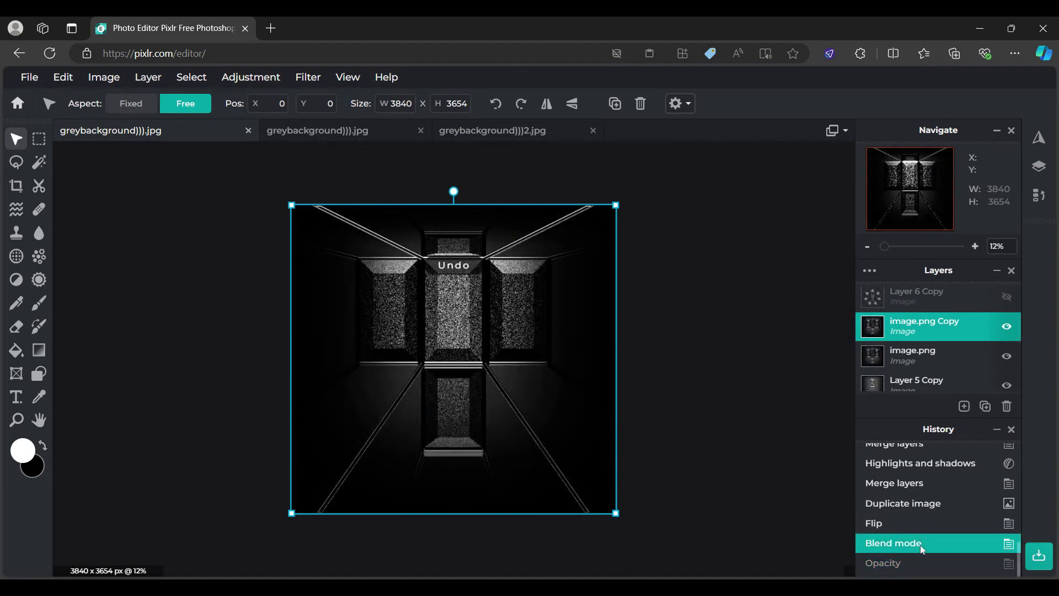
click(911, 526)
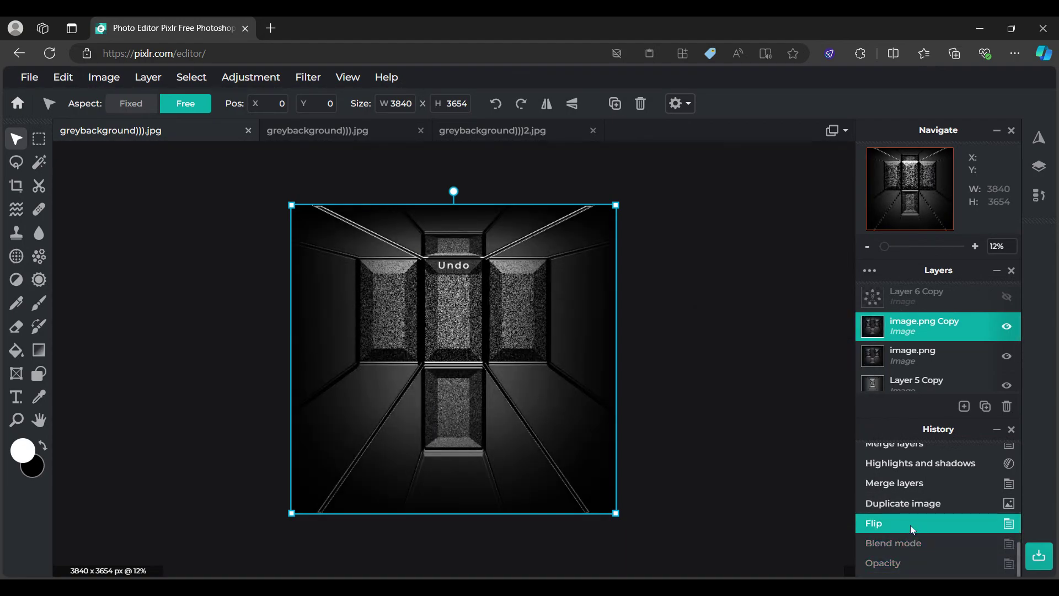
click(912, 503)
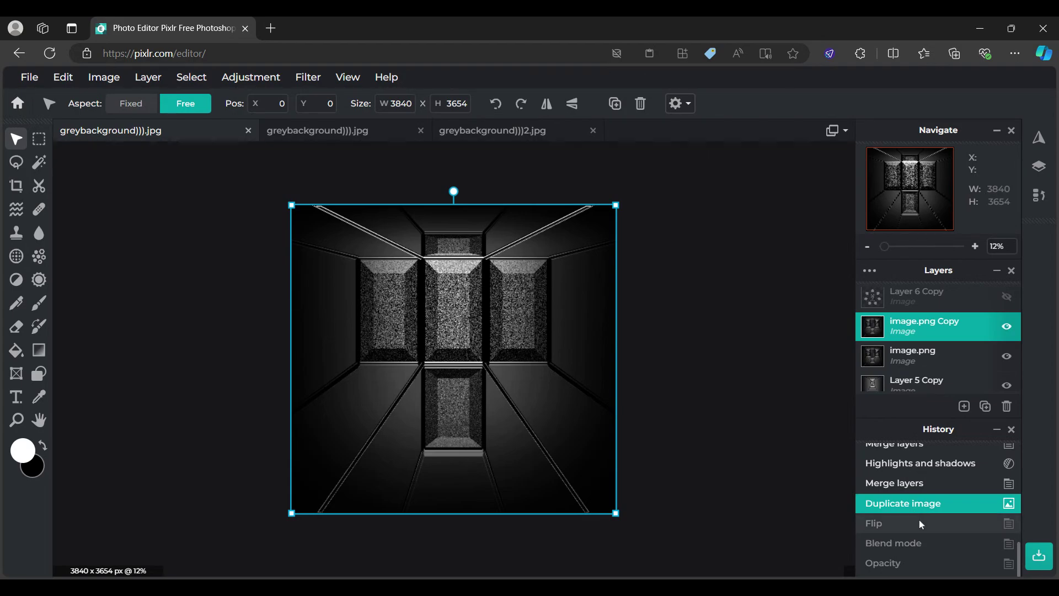
click(919, 520)
click(914, 509)
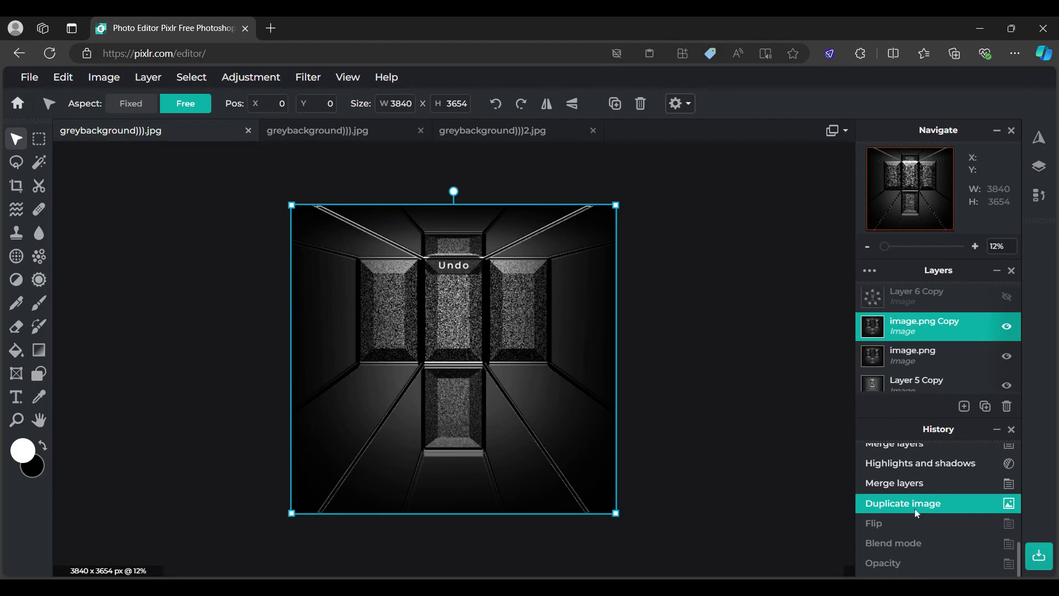
click(914, 483)
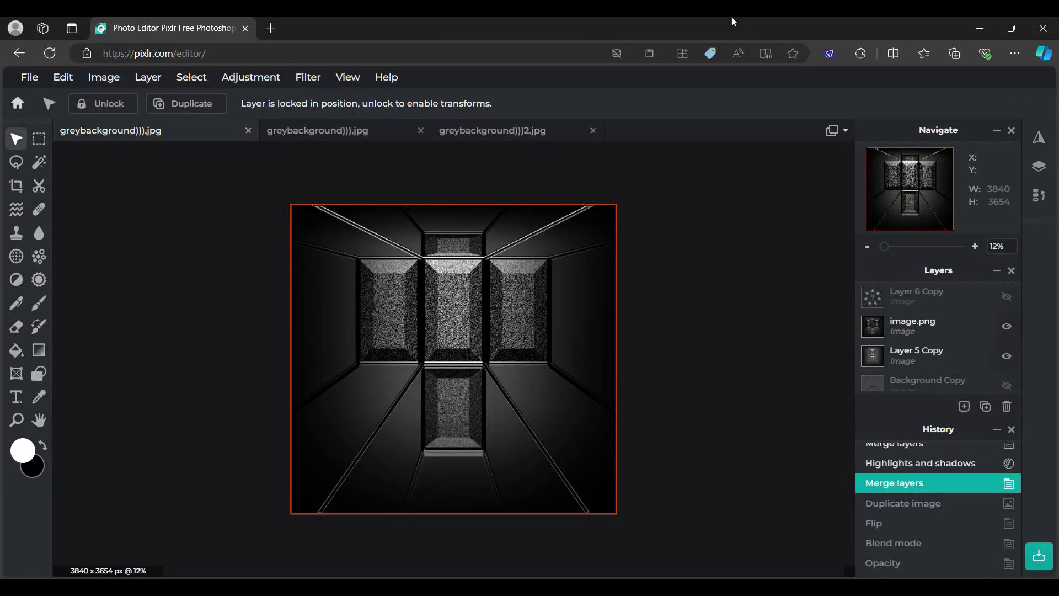
Step: Preview the Smooth filter on image.png at an amount of 100, then cancel it
scroll(539, 447, up, 4)
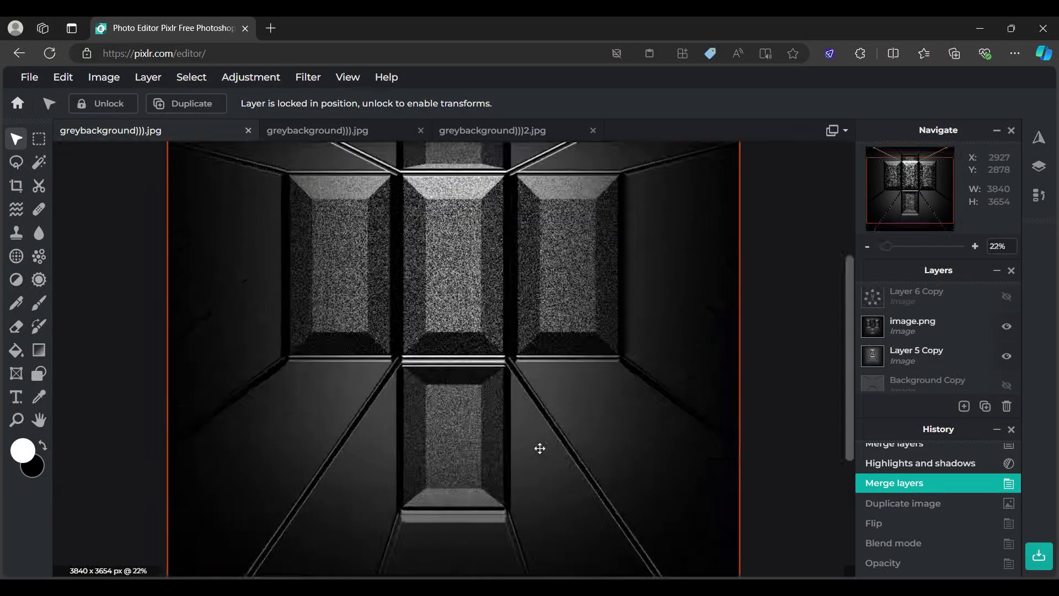
scroll(539, 444, down, 3)
scroll(546, 419, down, 1)
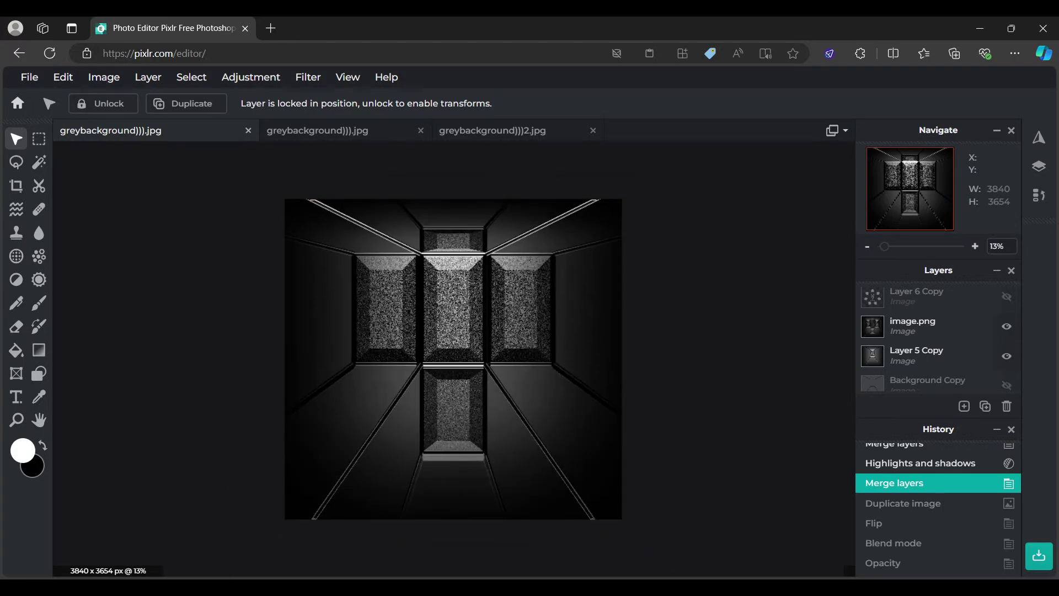
click(948, 324)
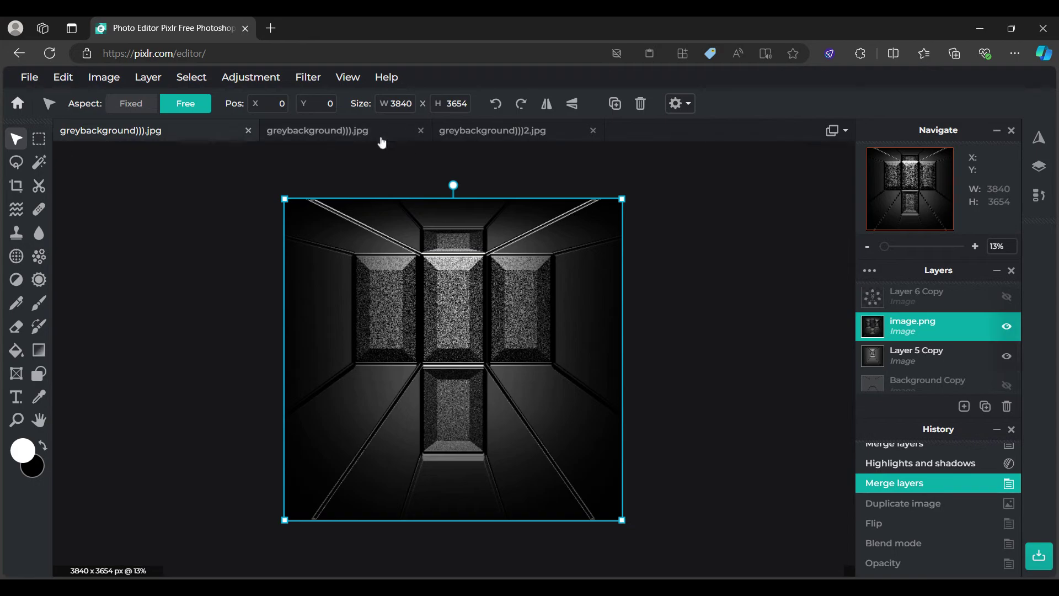
click(302, 80)
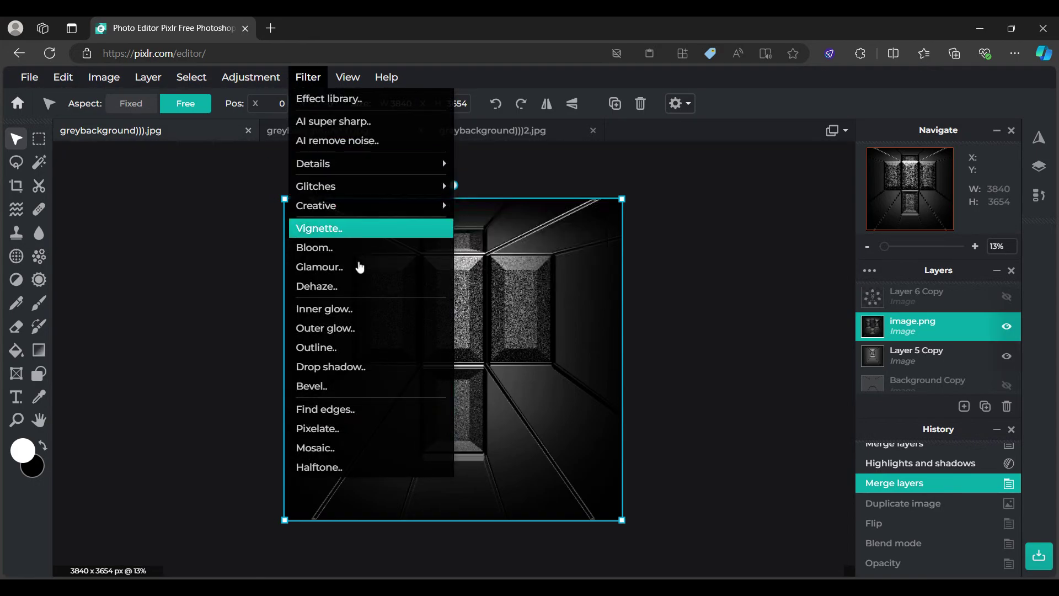
mouse_move(396, 166)
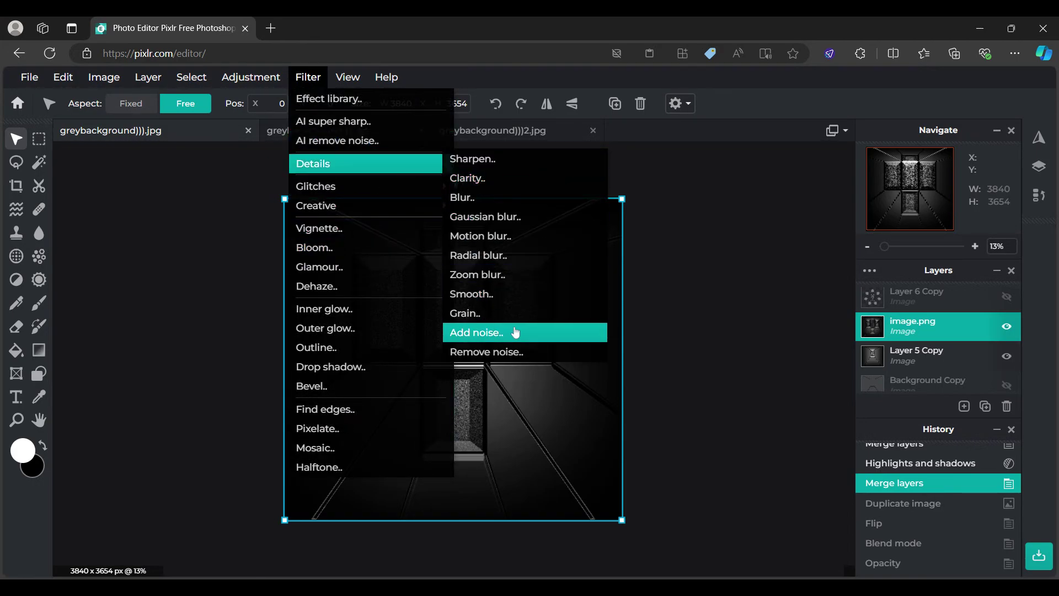
click(474, 294)
drag(651, 359, 887, 359)
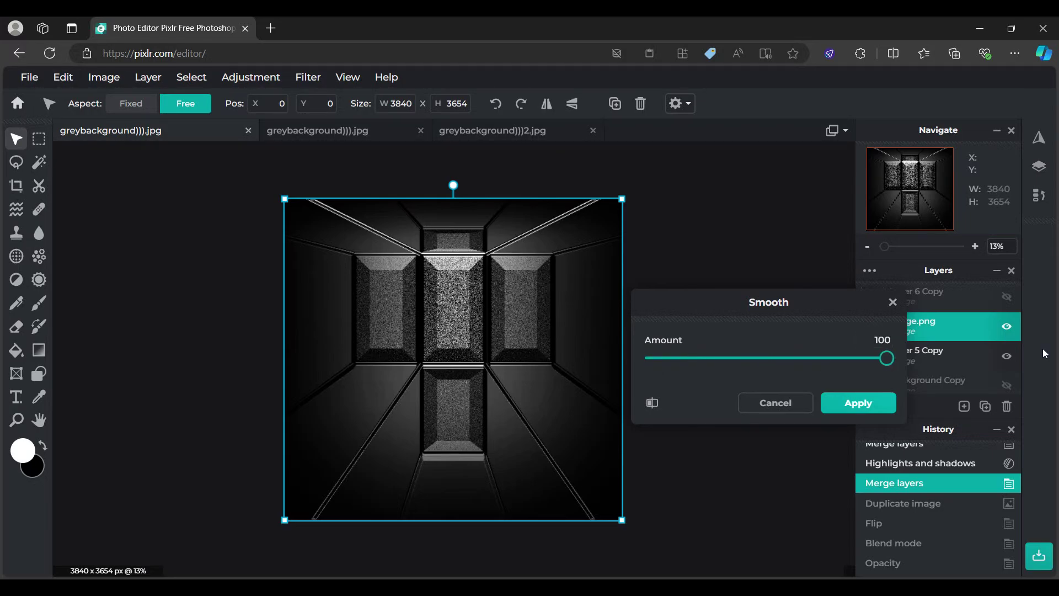
click(765, 408)
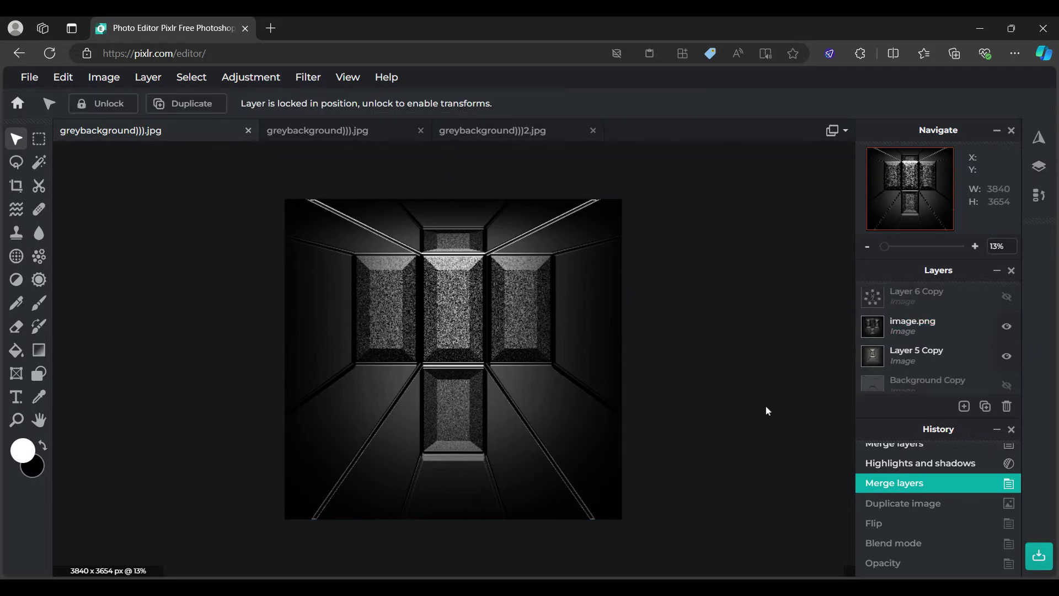
Step: Save the corridor image as a JPG at High quality (90%) and 3840 x 3654 px
scroll(500, 345, up, 3)
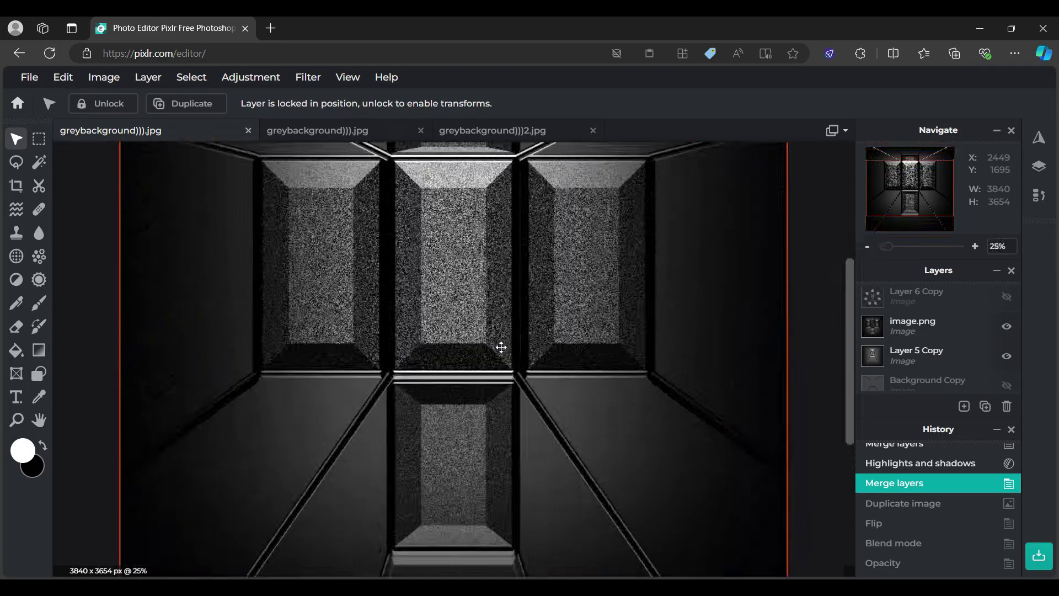
scroll(500, 344, down, 3)
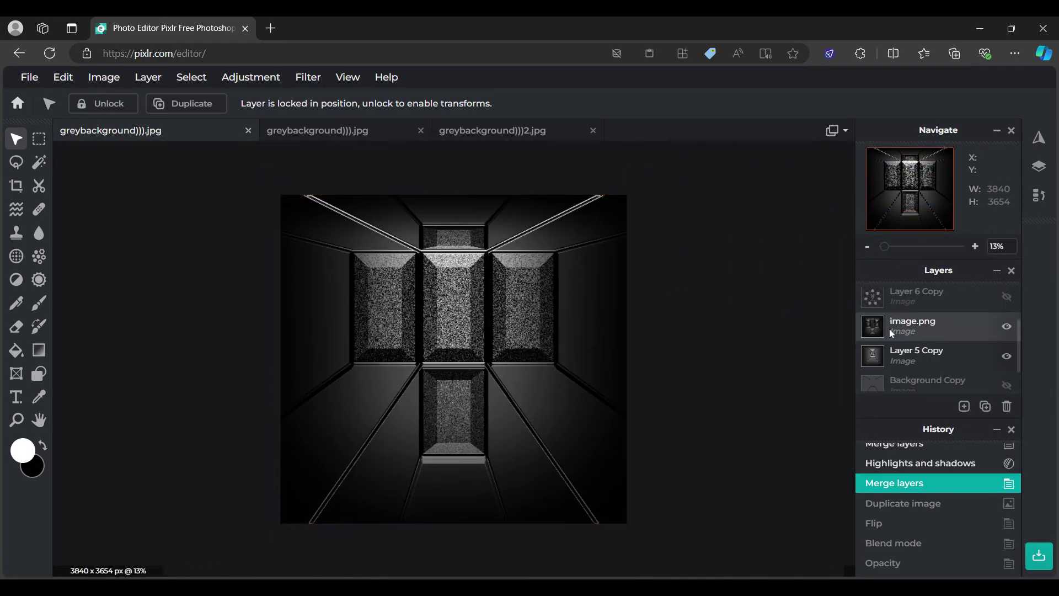
click(36, 80)
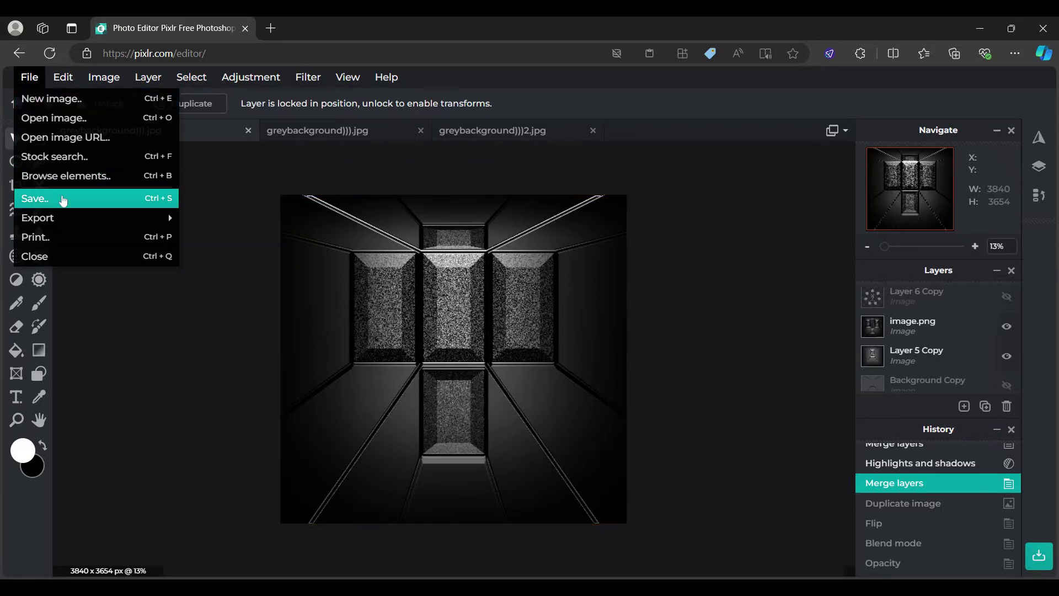
click(67, 207)
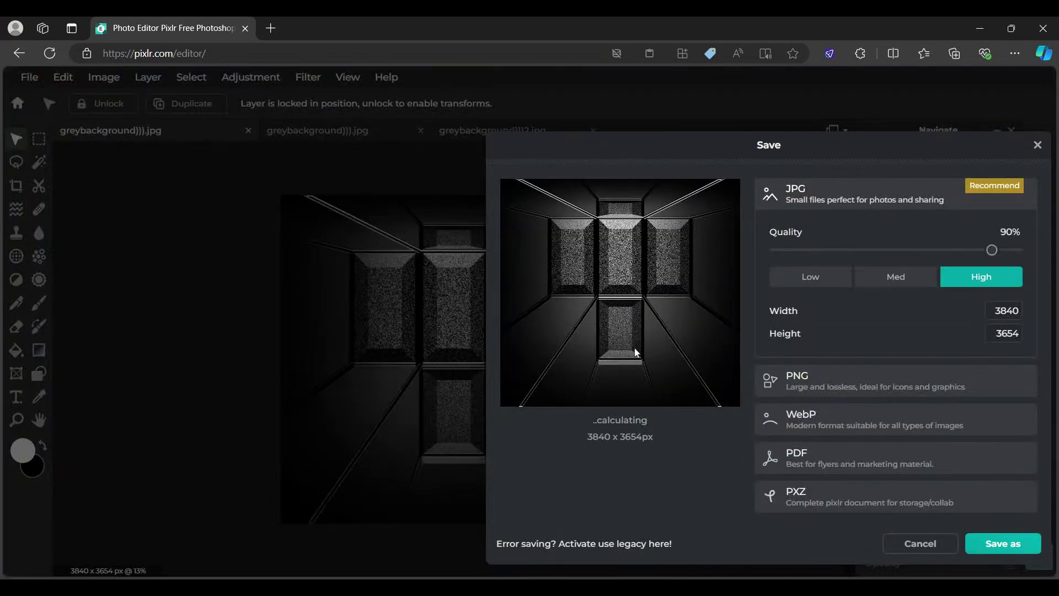
click(1010, 548)
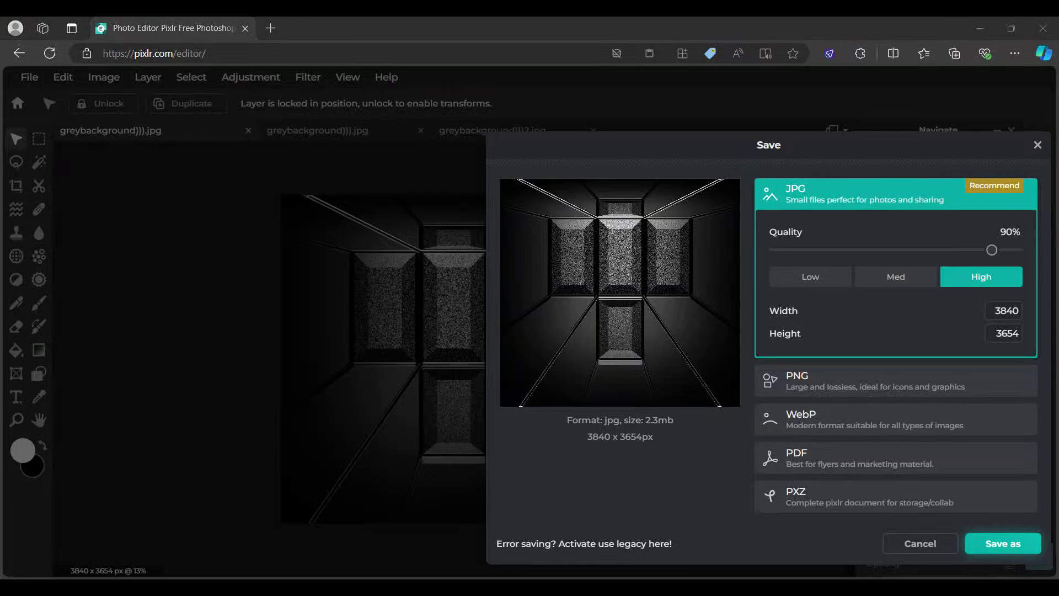
key(Return)
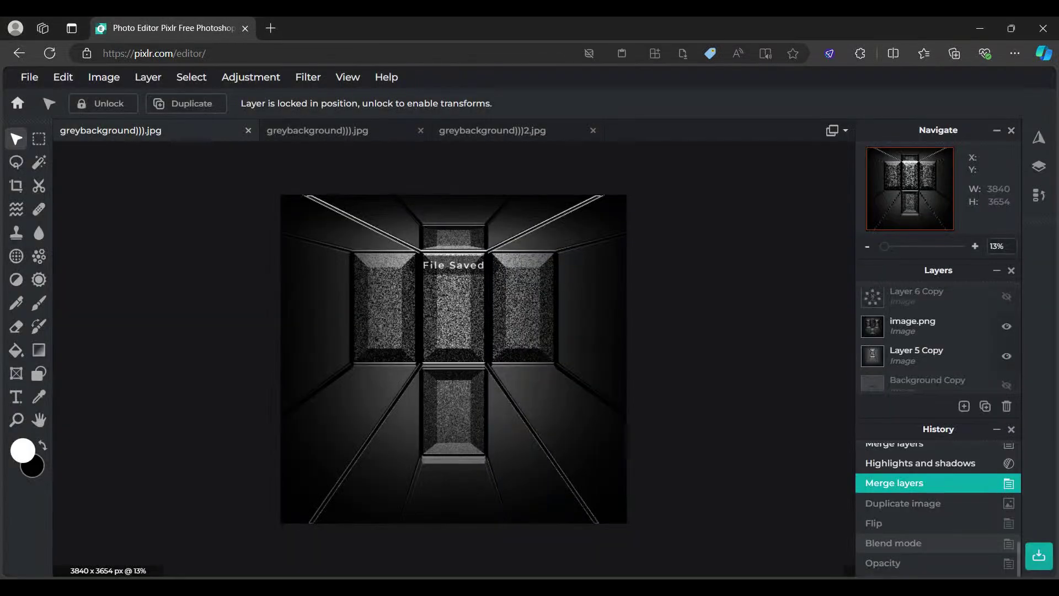
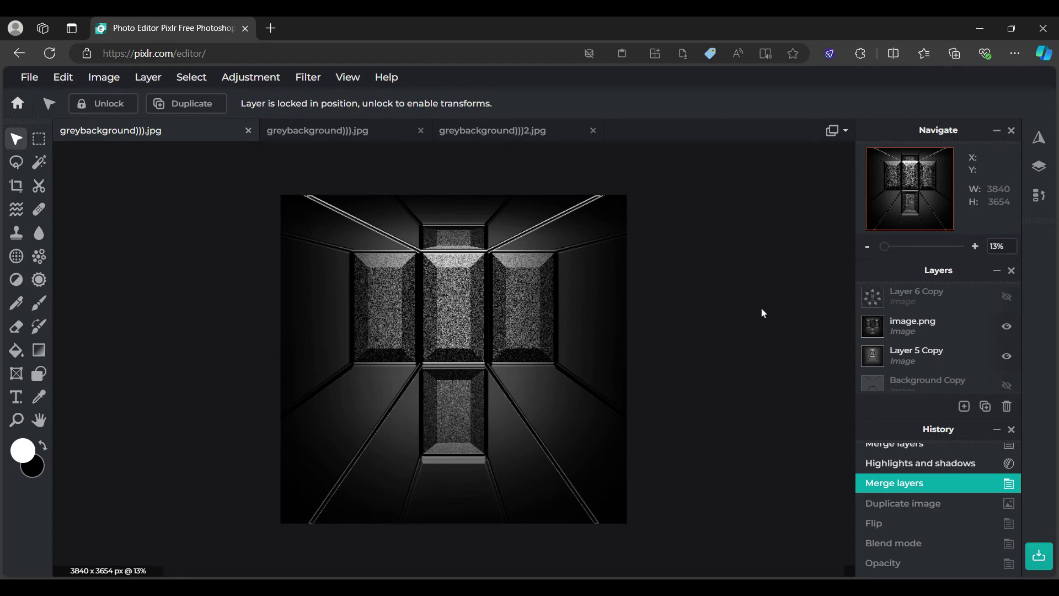
Step: Open greybackground)))5.jpg at the Ultra HD size (max 3840 px) and unlock its Background layer
click(17, 103)
click(298, 307)
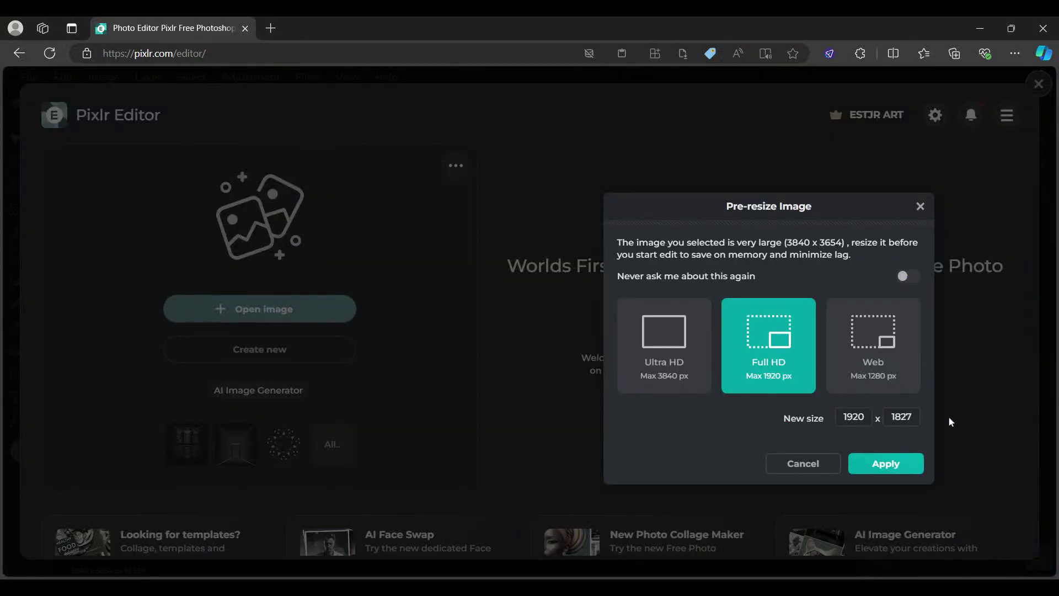
click(678, 362)
click(881, 465)
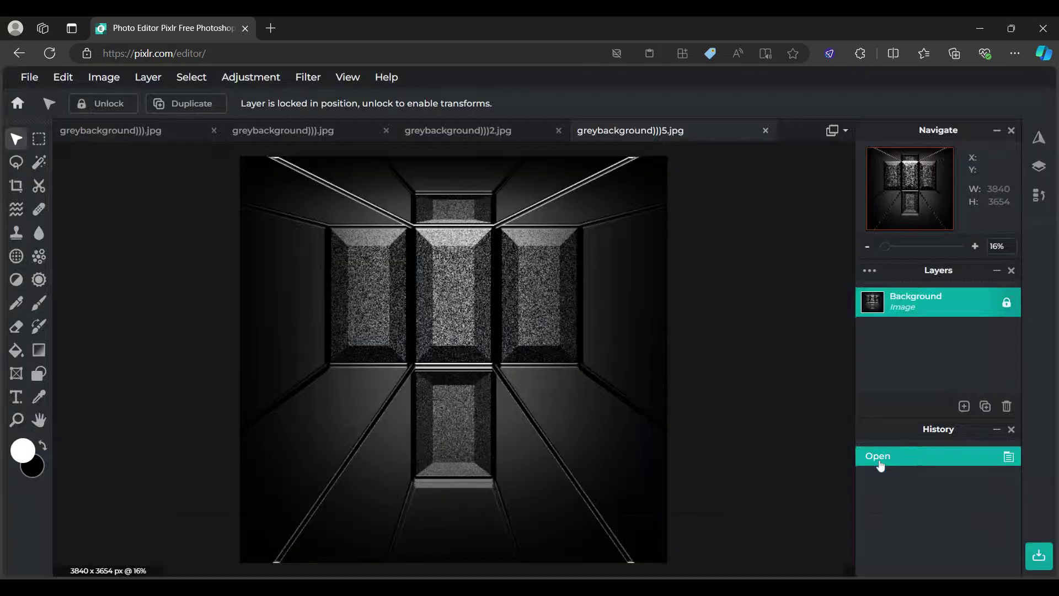
click(1004, 305)
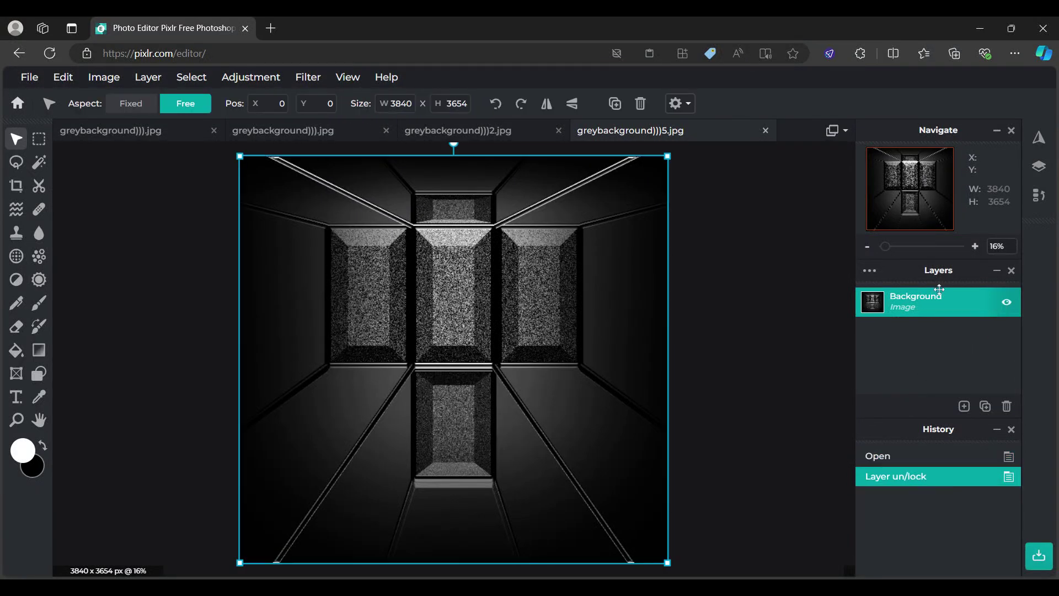
Step: In the original layered greybackground))).jpg, move the Background Copy layer to the top of the stack and make it visible
click(272, 130)
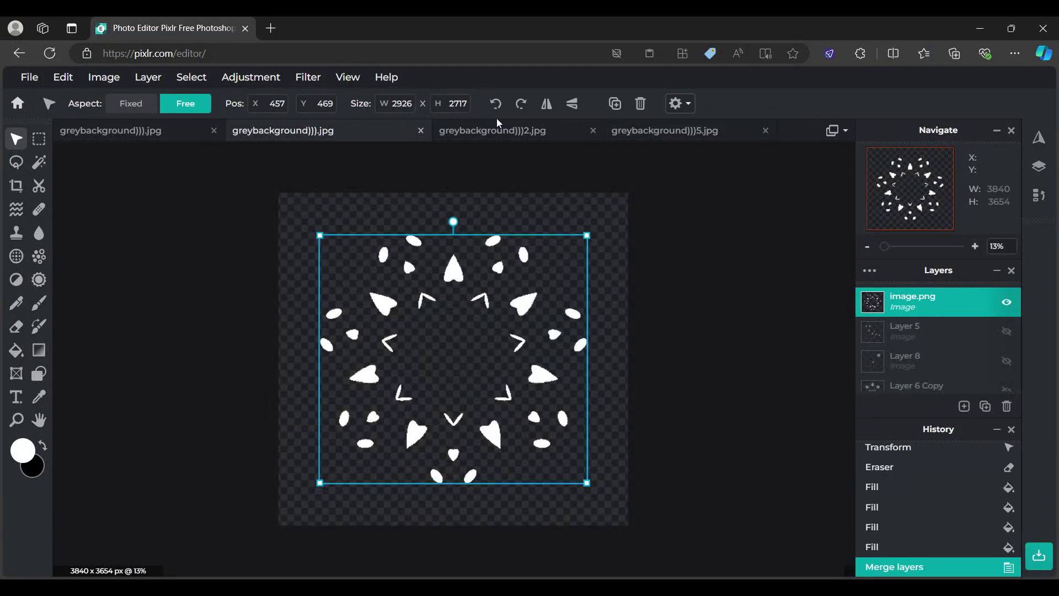
click(503, 133)
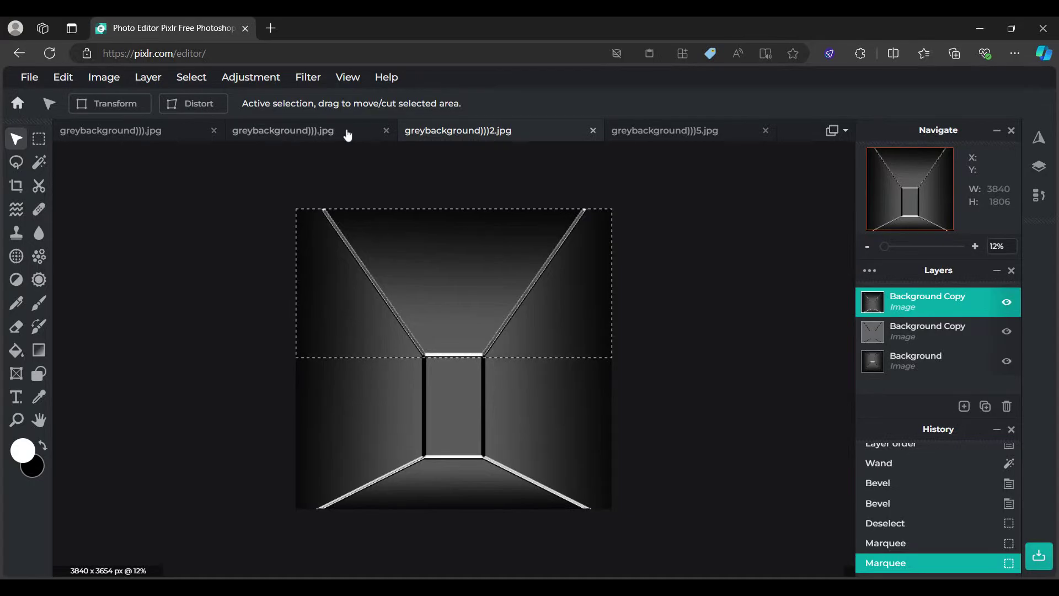
click(333, 134)
click(181, 136)
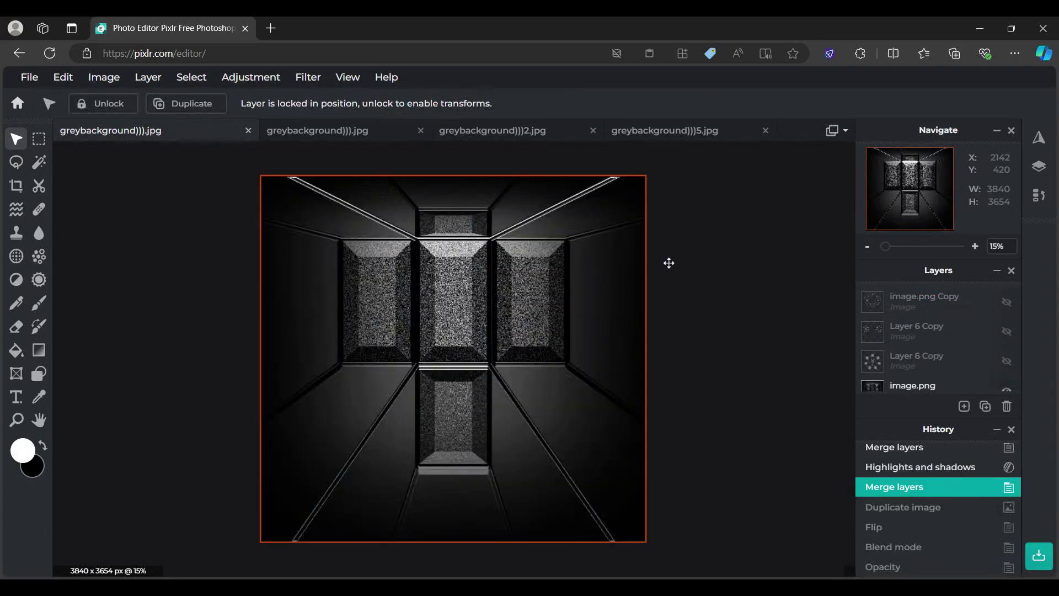
scroll(938, 318, down, 1)
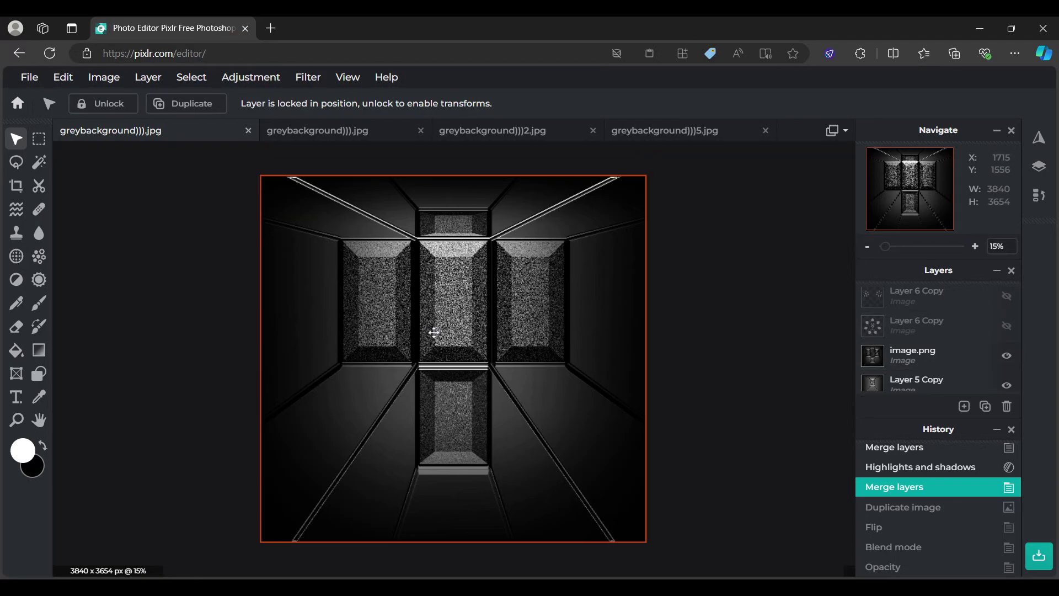
scroll(534, 319, down, 1)
scroll(921, 349, down, 2)
click(922, 351)
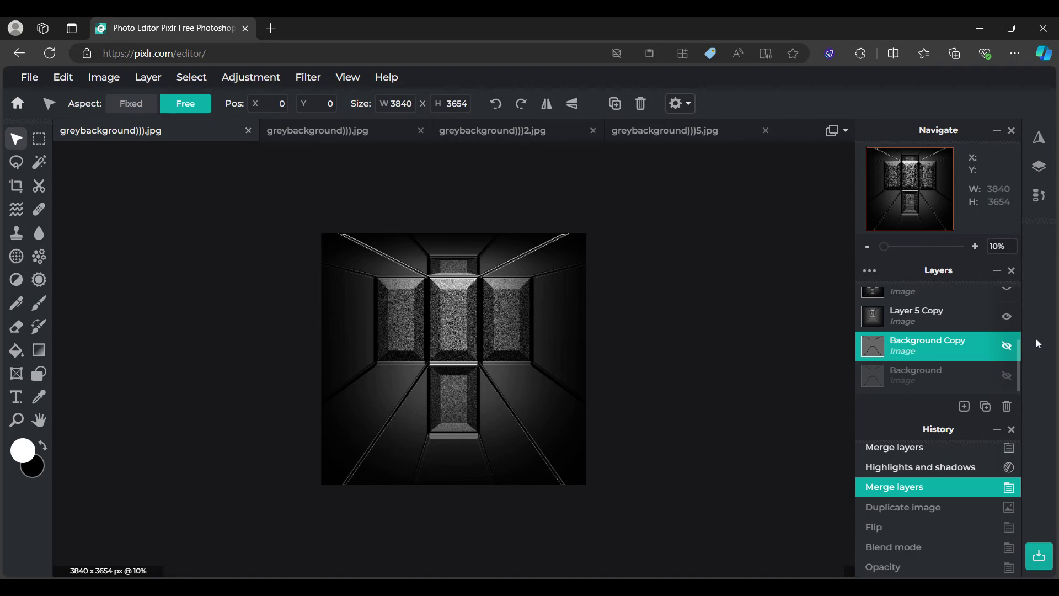
drag(958, 355, 950, 298)
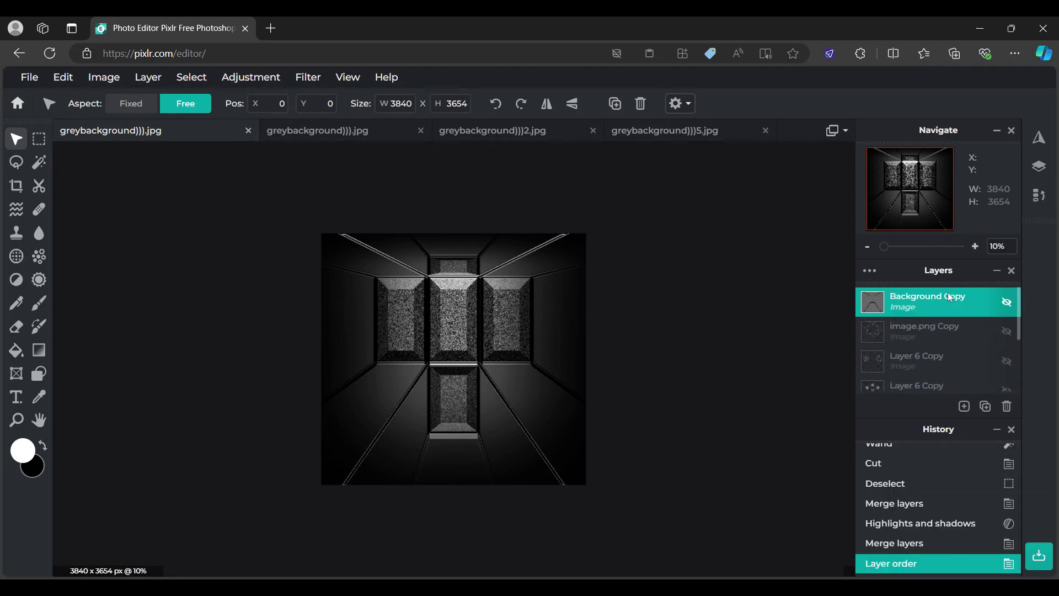
click(1006, 309)
Step: Copy the grey corridor outline layer, Background Copy, into greybackground)))5.jpg
click(600, 314)
click(543, 326)
key(ctrl+c)
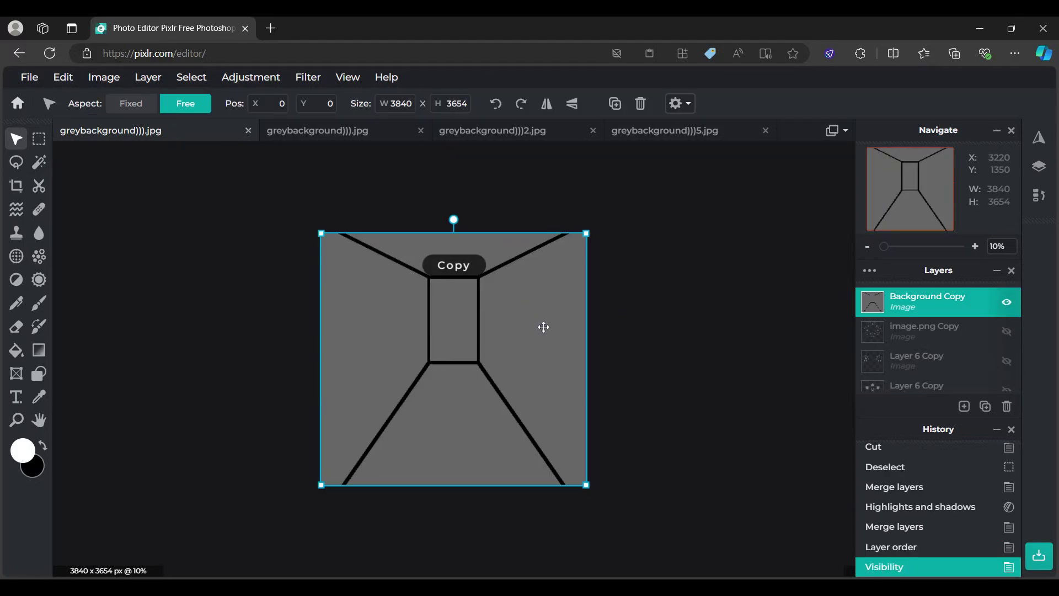
click(683, 130)
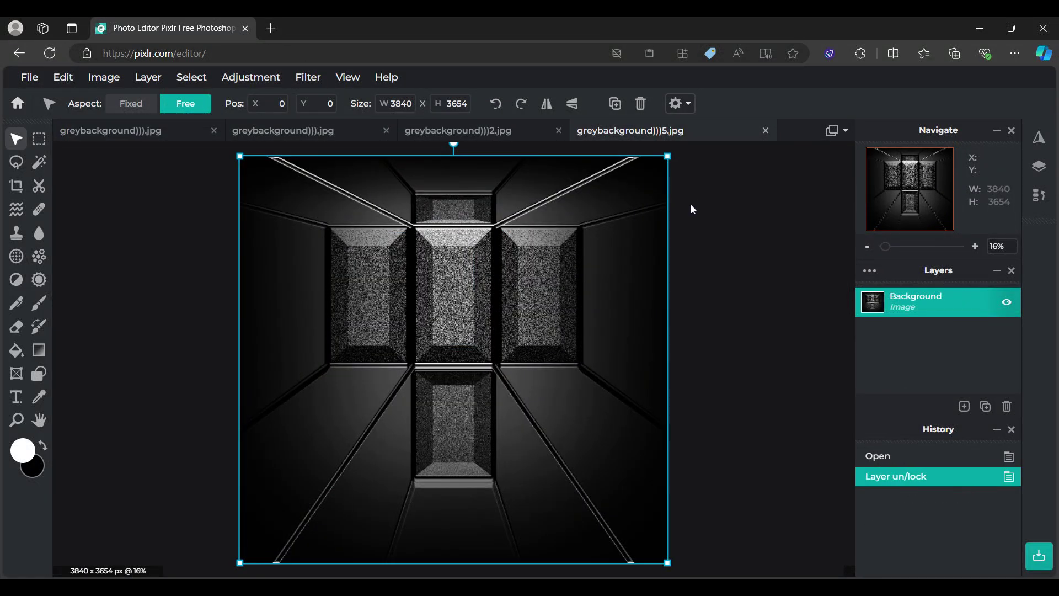
key(ctrl+v)
scroll(712, 287, down, 2)
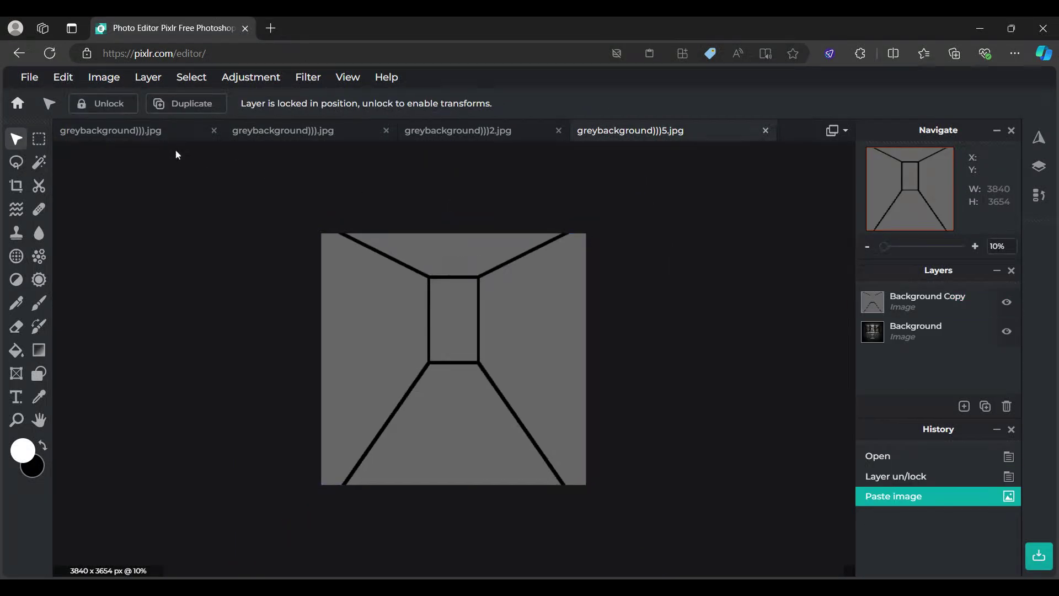
Step: In the layered original, hide Background Copy and show image.png Copy, then copy that white heart pattern layer into greybackground)))5.jpg
click(170, 131)
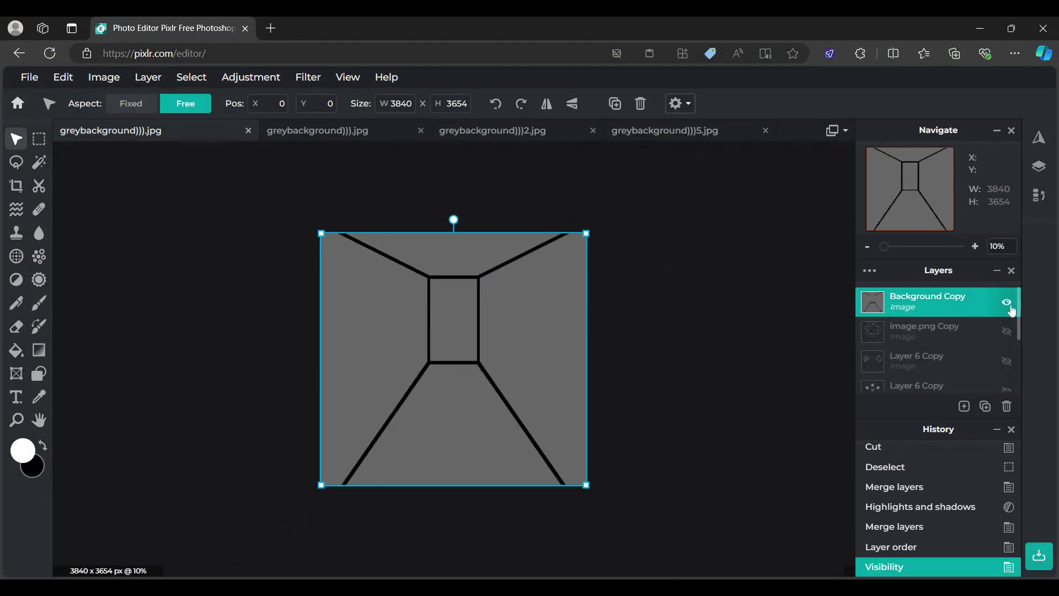
click(1007, 303)
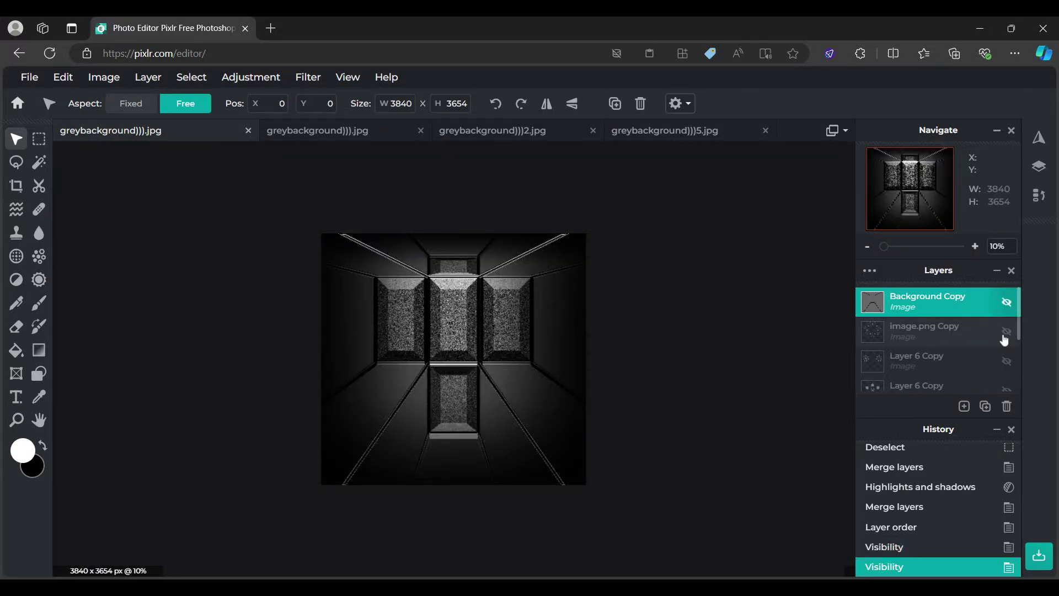
click(1007, 331)
click(522, 320)
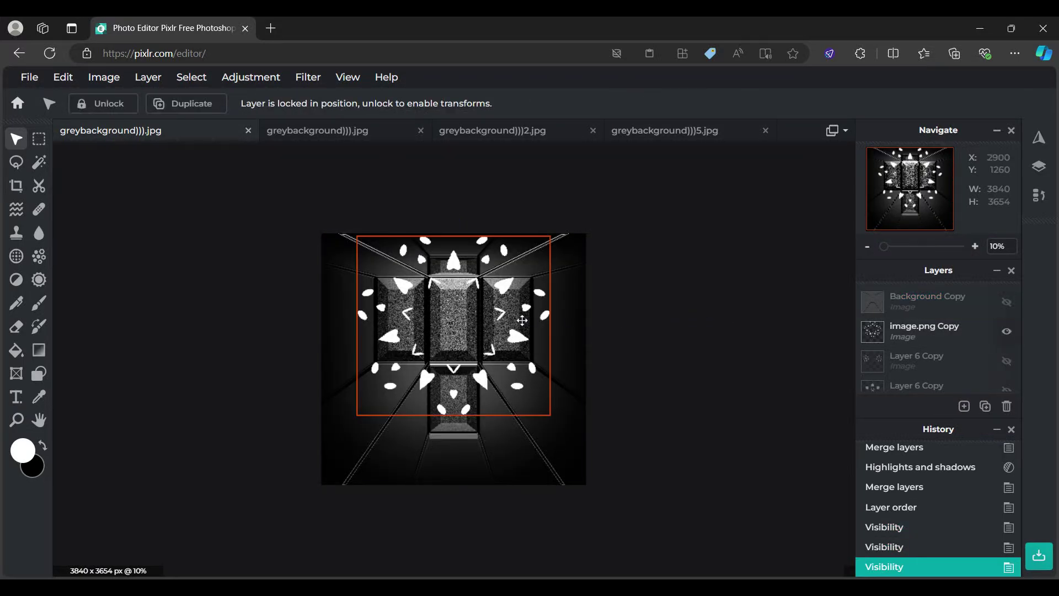
click(522, 320)
key(ctrl+c)
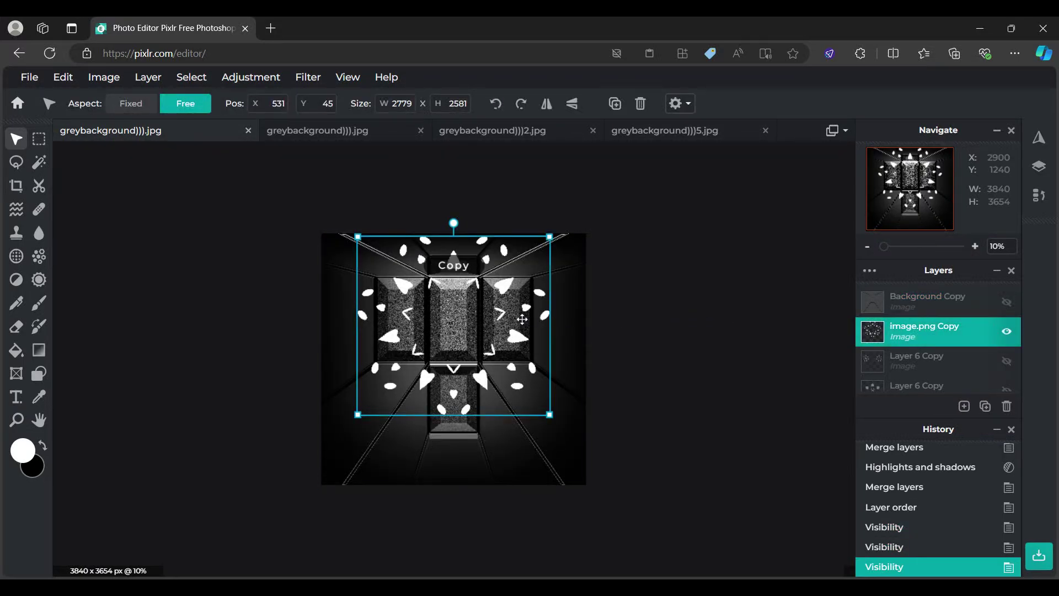
click(650, 131)
key(ctrl+v)
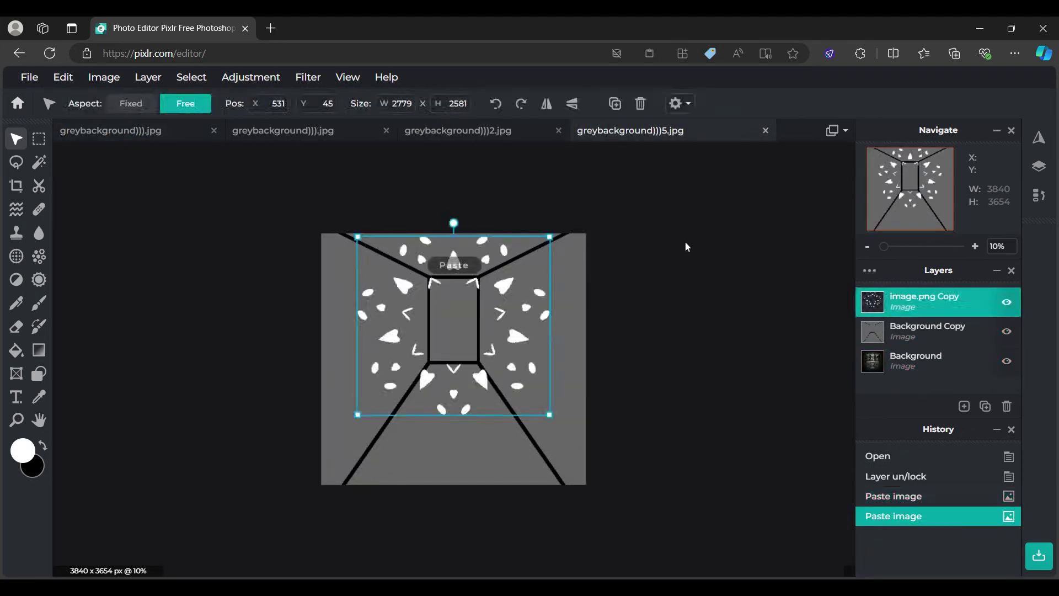
Step: Copy the Layer 6 Copy with the two side dot ornaments from the original and paste it above Background Copy in greybackground)))5.jpg
click(141, 134)
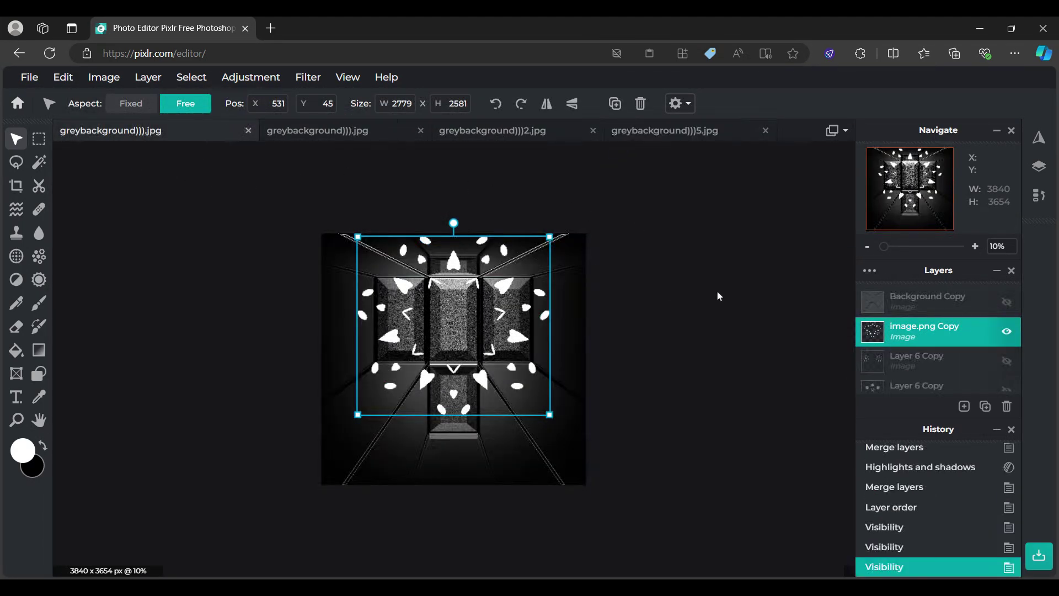
click(1011, 367)
click(966, 357)
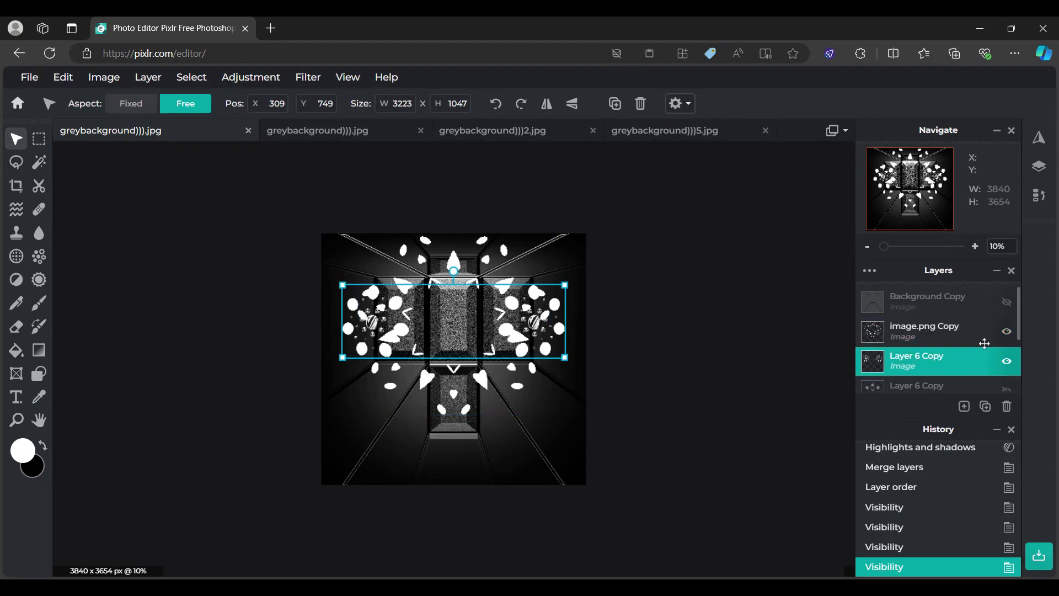
click(1006, 331)
key(ctrl+c)
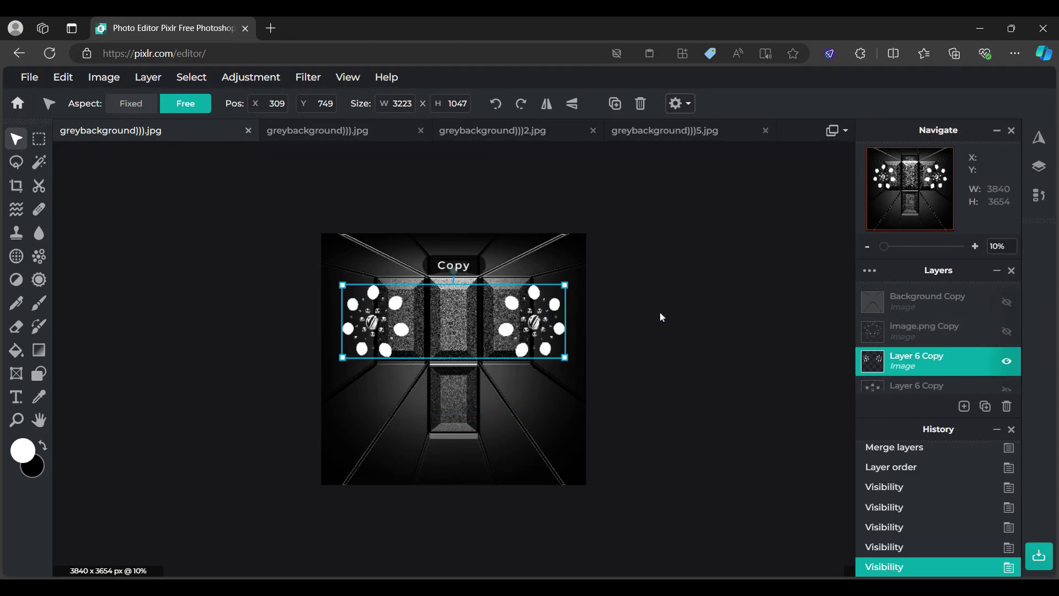
click(664, 132)
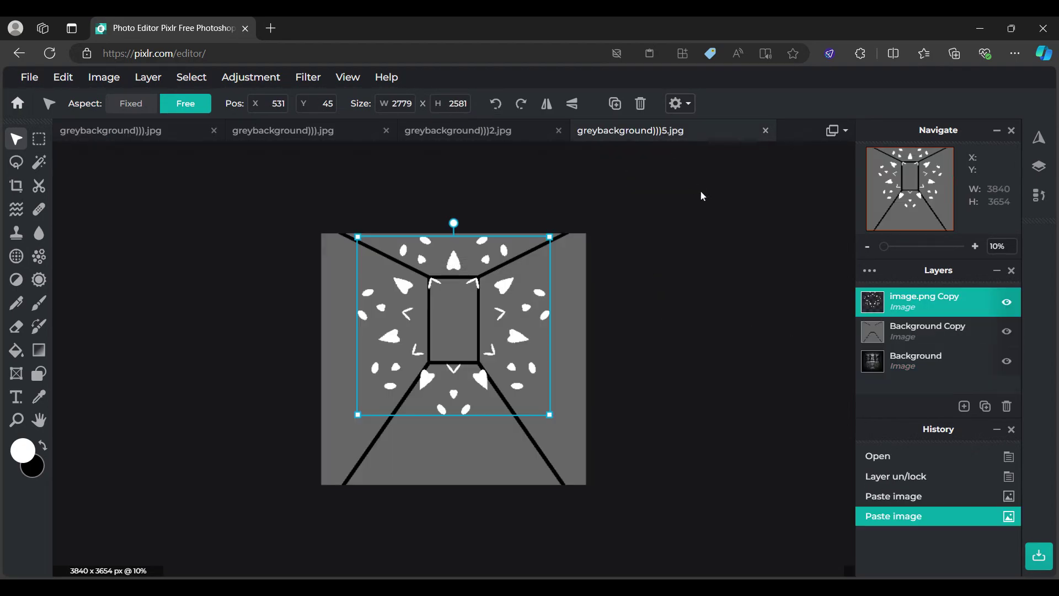
click(947, 336)
key(ctrl+v)
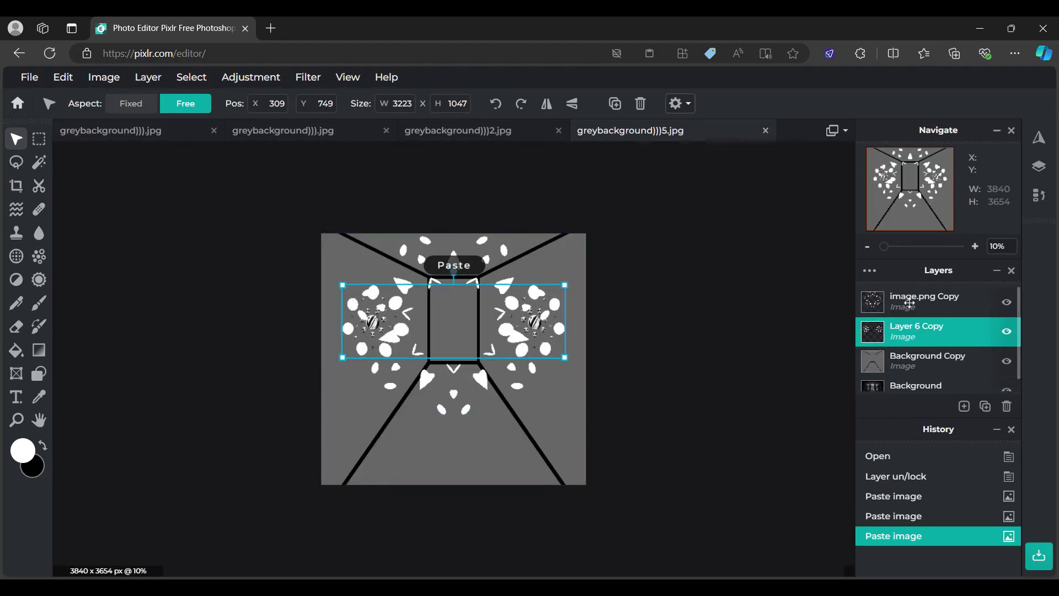
Step: Show the Layer 6 Copy with the central dot ornament in the original and paste a copy above Background Copy in greybackground)))5.jpg
click(177, 142)
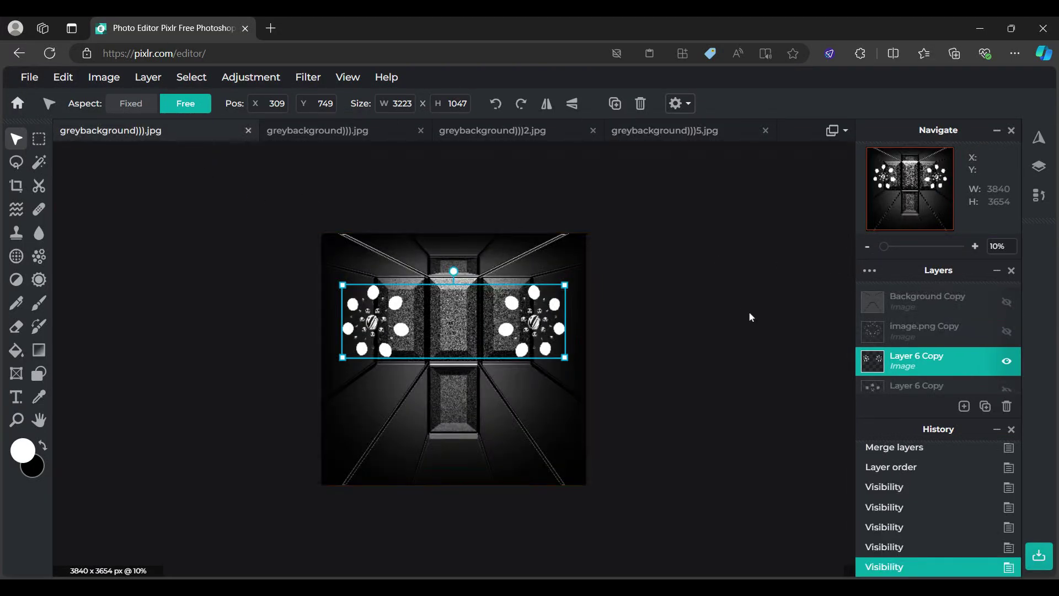
scroll(889, 333, down, 2)
click(975, 326)
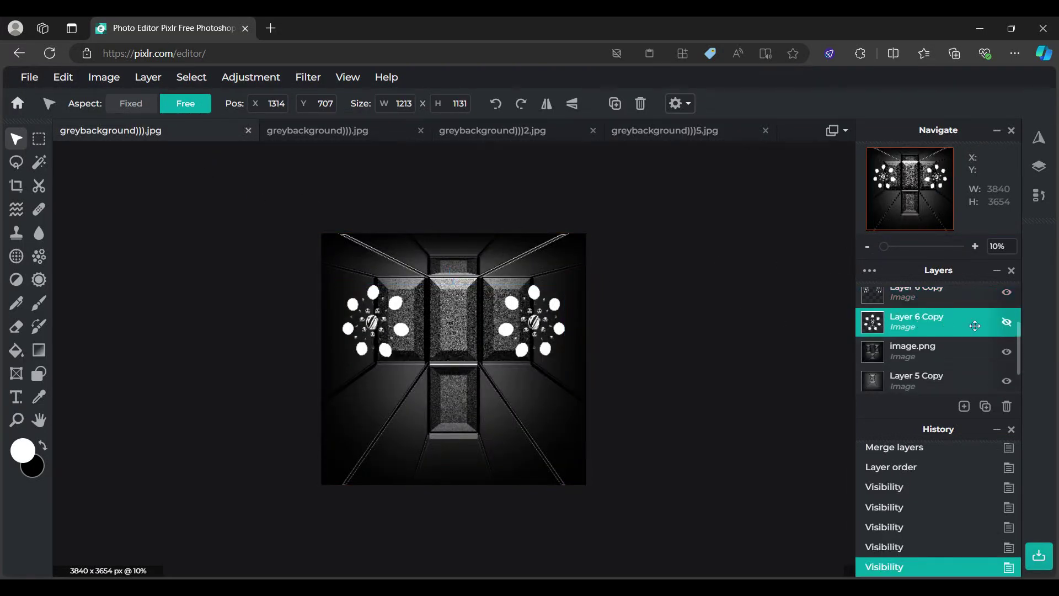
click(1006, 324)
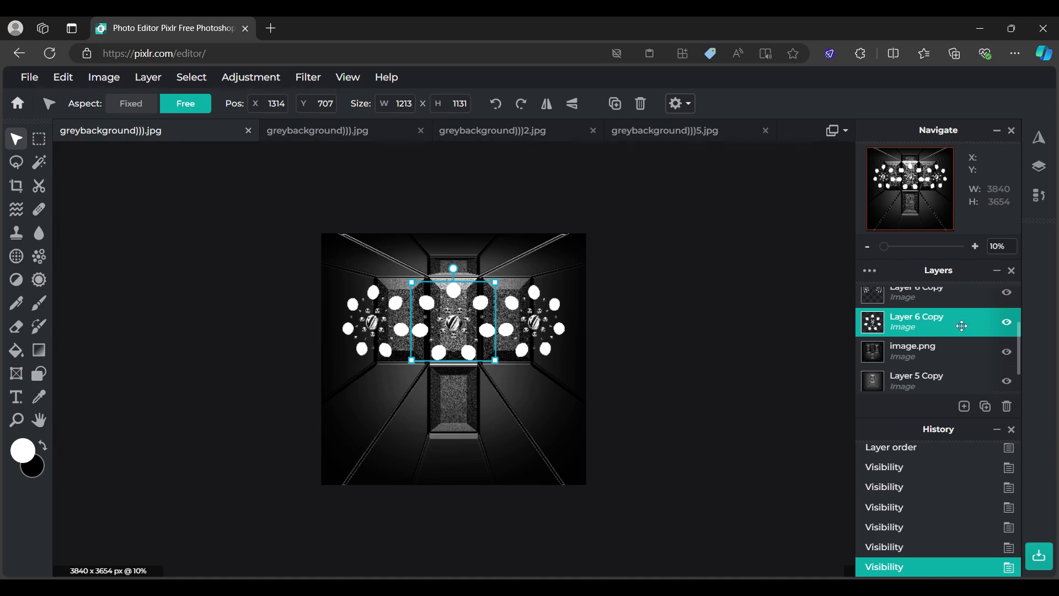
key(ctrl+c)
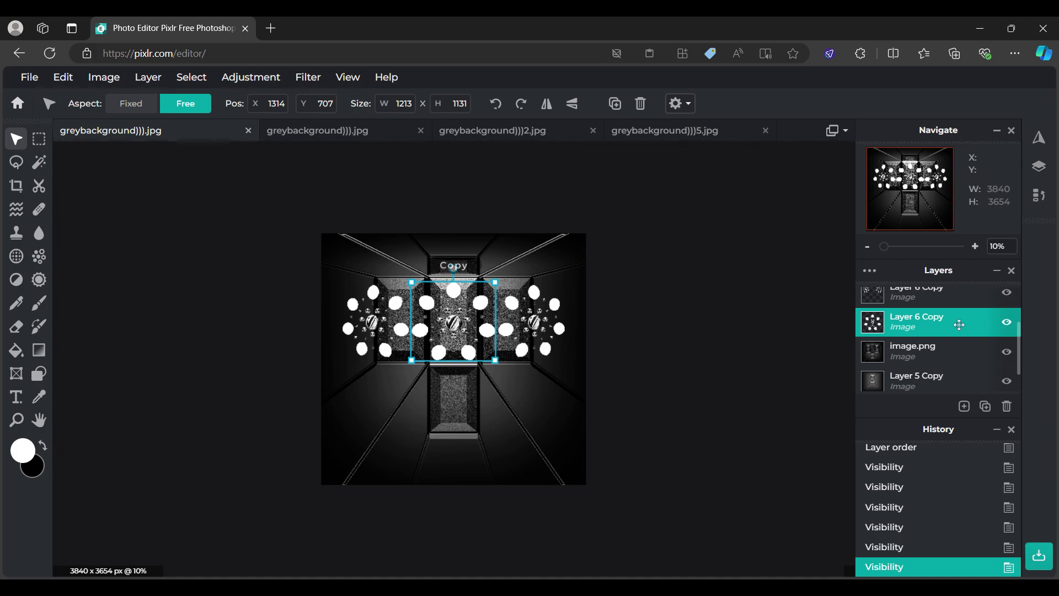
click(671, 132)
click(945, 345)
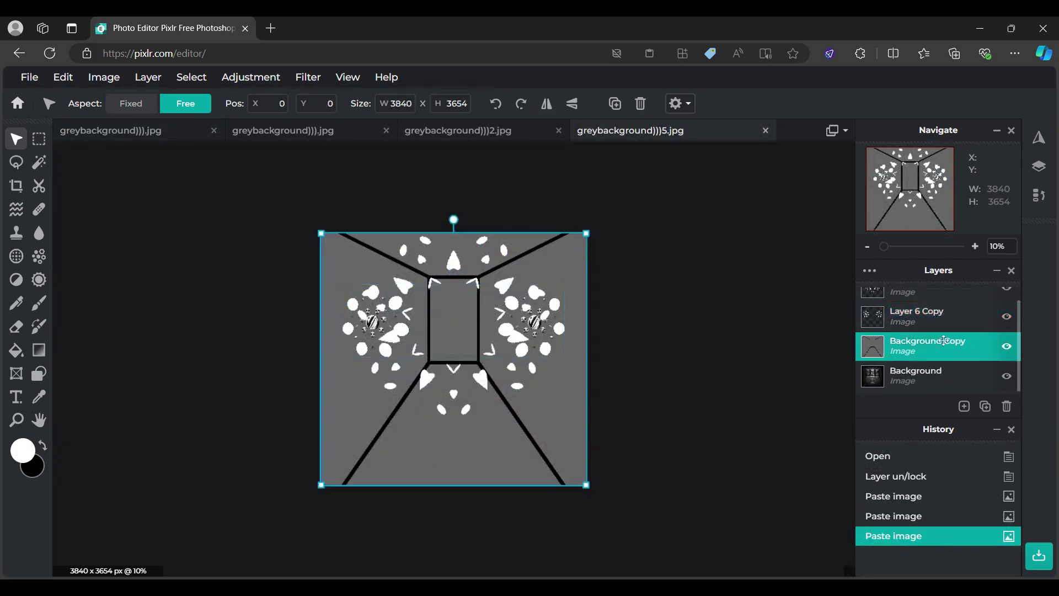
key(ctrl+v)
Step: Place Background Copy beneath Background in the layer stack, keep the central Layer 6 Copy directly above Background, and hide Background Copy
drag(930, 312, 931, 380)
drag(930, 321, 952, 318)
click(1007, 376)
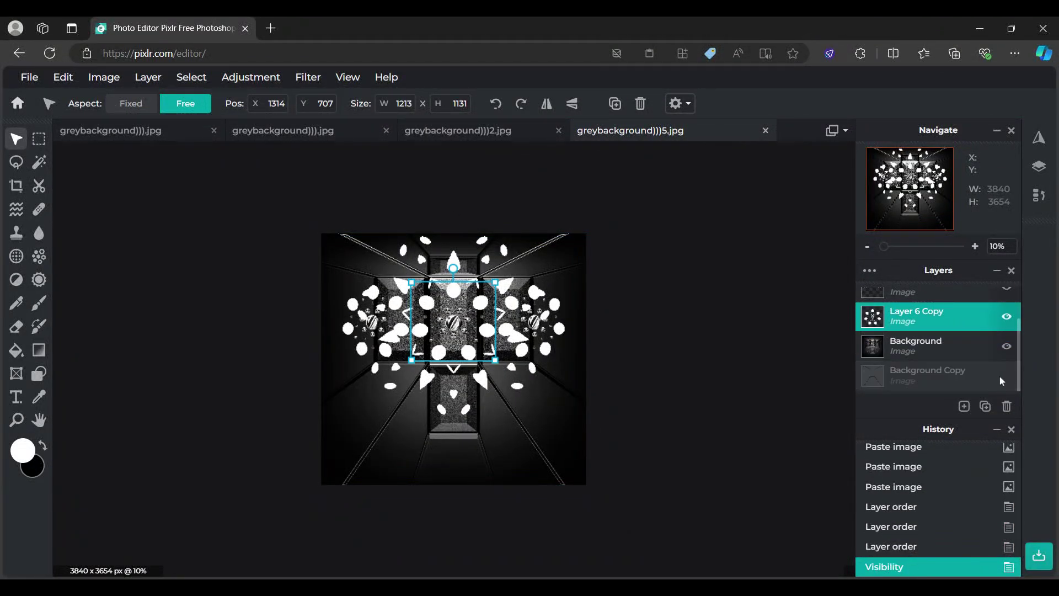
Step: Check the layers of the layered greybackground))).jpg, delete the greybackground)))2.jpg corridor from the temporary projects, and return to greybackground))).jpg
click(674, 358)
scroll(979, 321, up, 2)
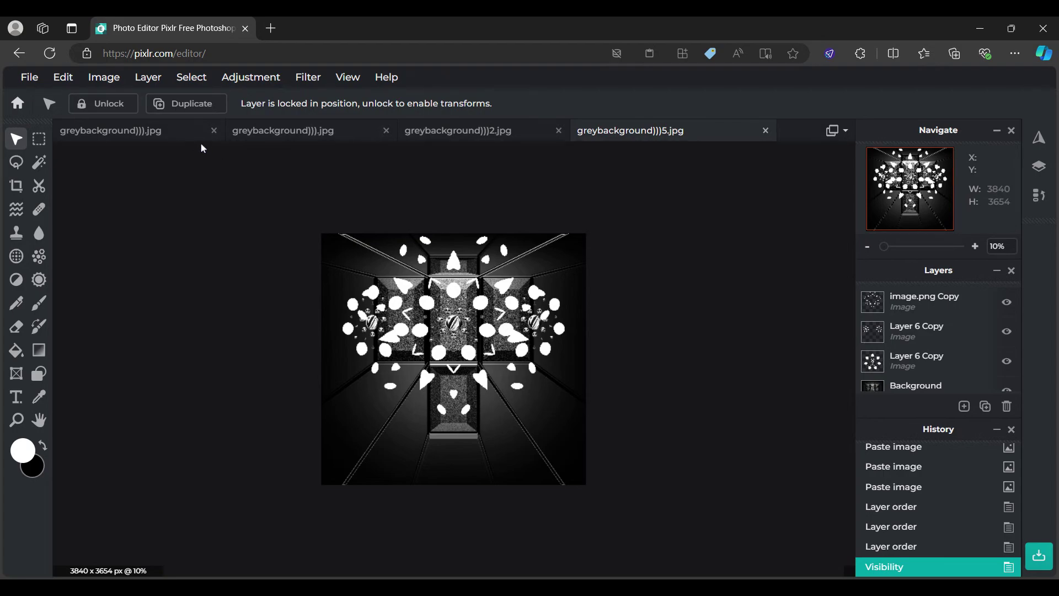
click(158, 136)
scroll(920, 315, down, 2)
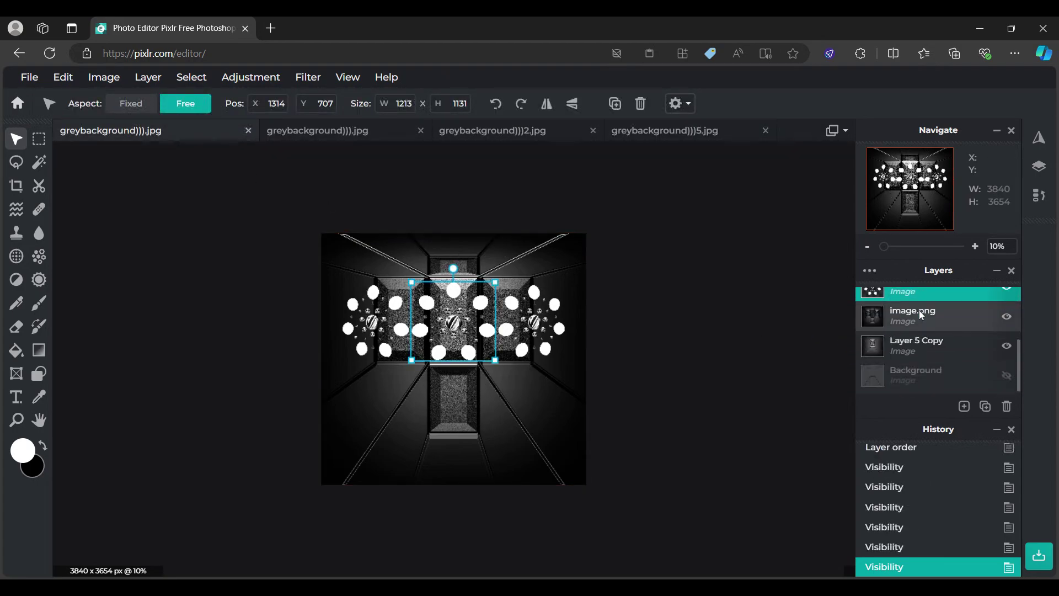
scroll(920, 316, up, 2)
click(919, 301)
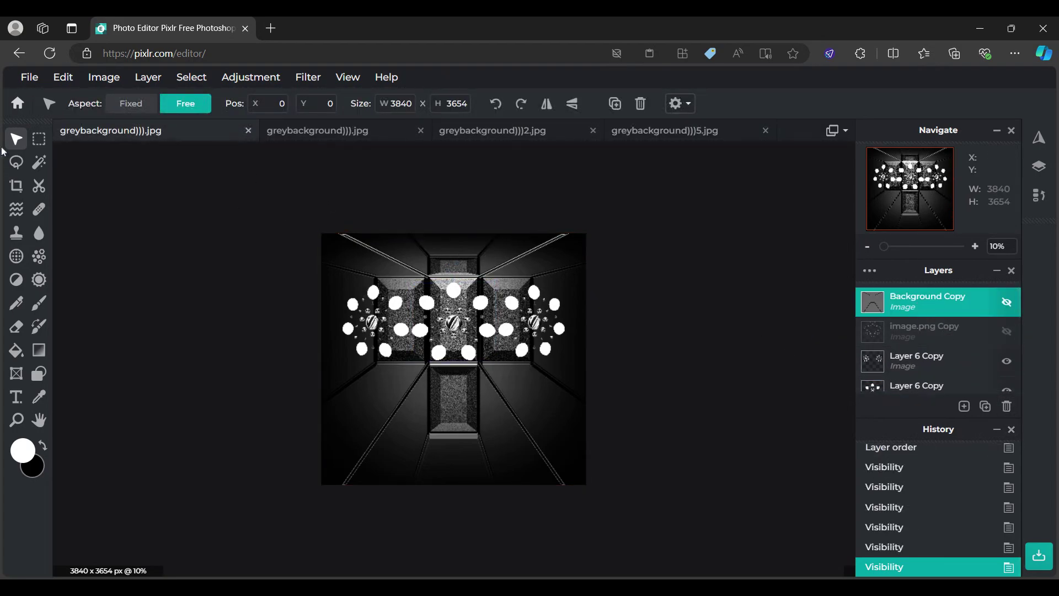
click(17, 104)
scroll(238, 361, down, 7)
mouse_move(175, 334)
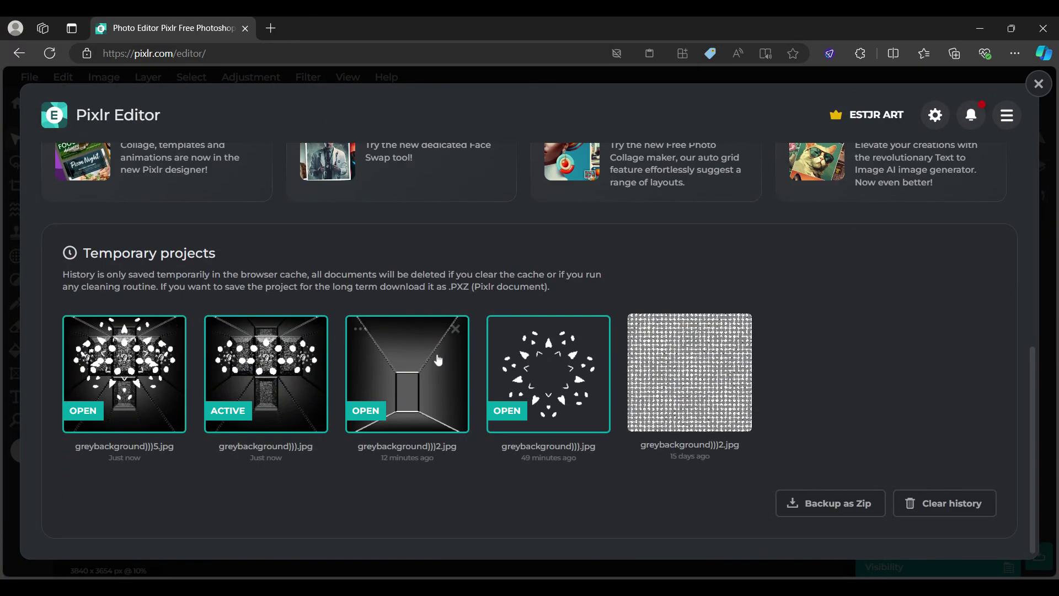
mouse_move(457, 331)
click(456, 330)
mouse_move(316, 333)
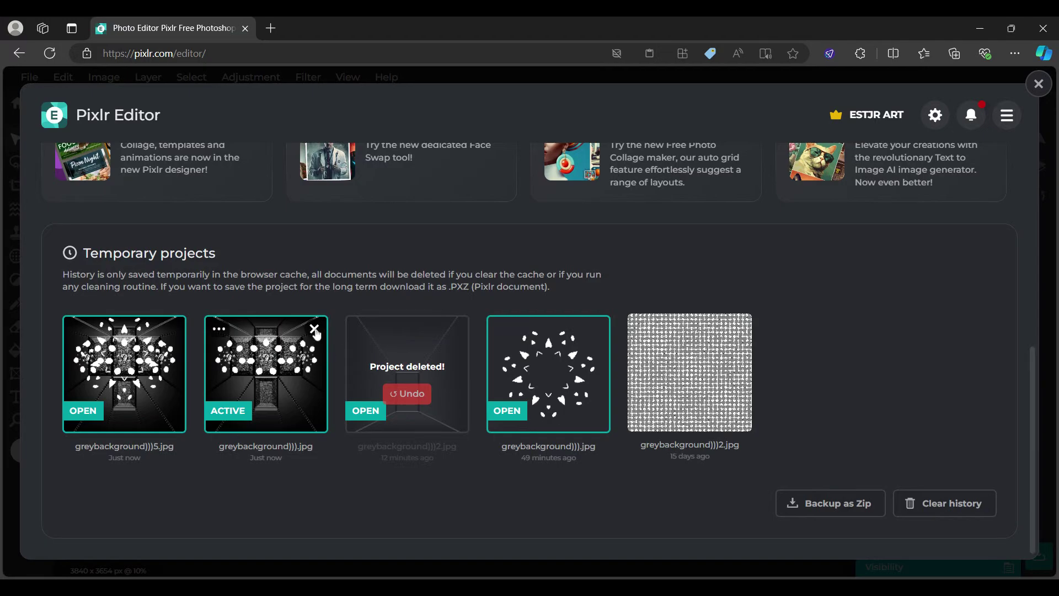
click(270, 373)
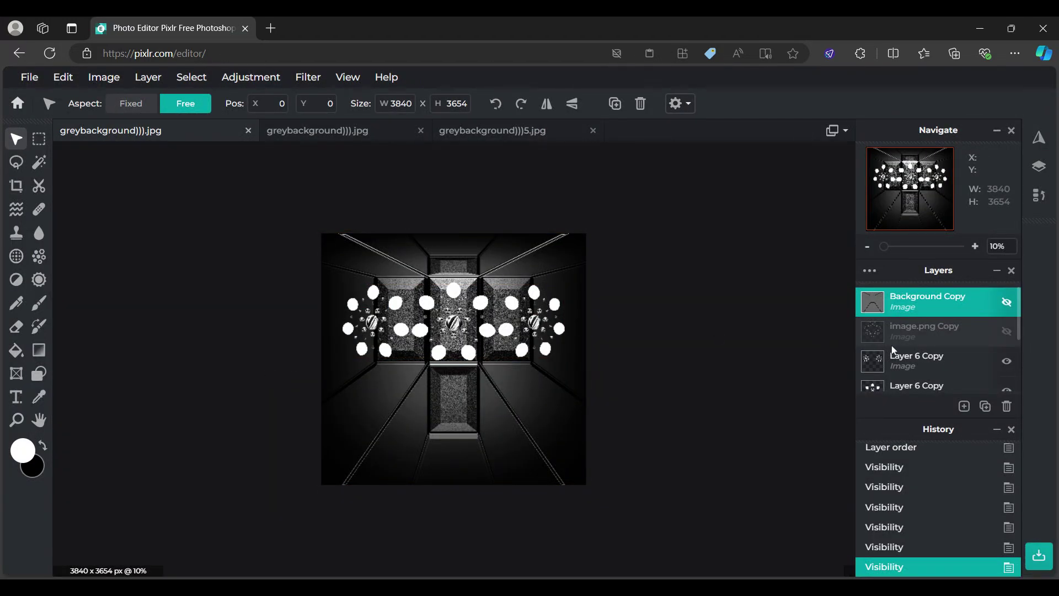
Step: Delete the layered greybackground))).jpg original from the temporary projects and open greybackground)))5.jpg
scroll(903, 345, down, 2)
scroll(903, 345, up, 4)
scroll(905, 348, down, 2)
scroll(904, 349, up, 2)
click(18, 103)
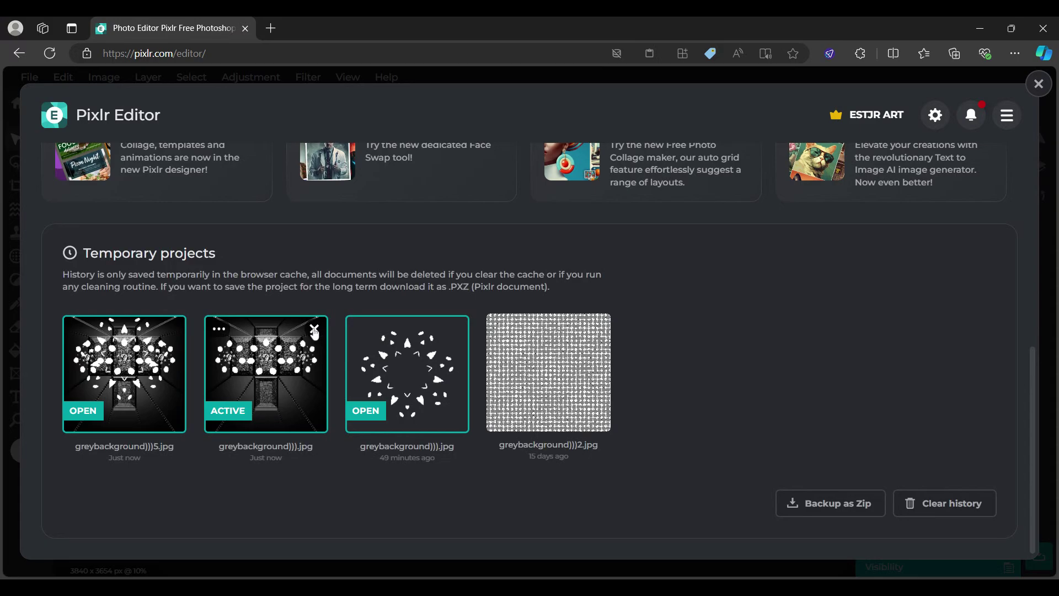
click(315, 330)
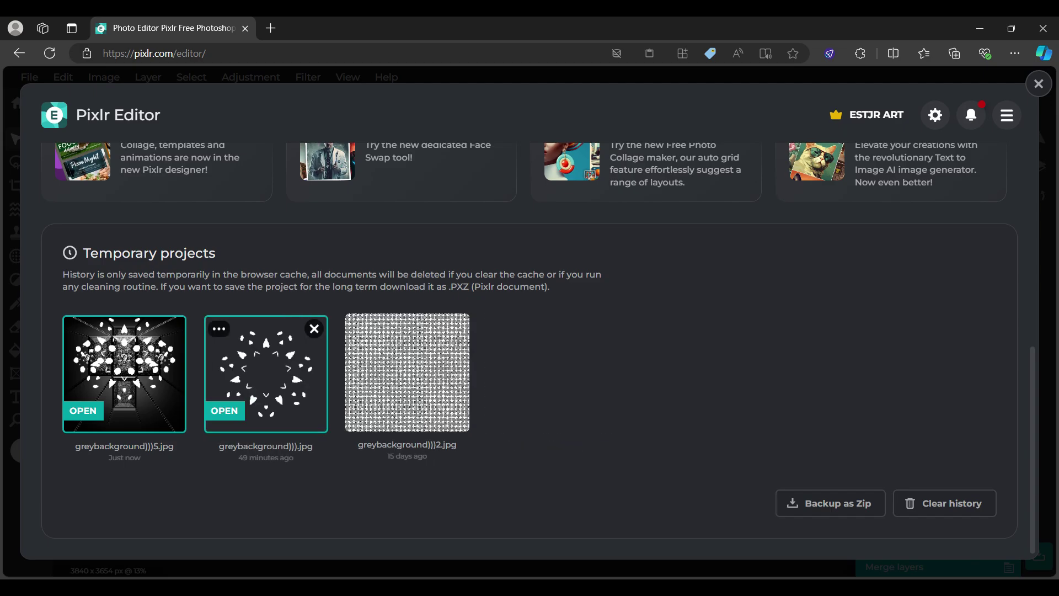
click(126, 408)
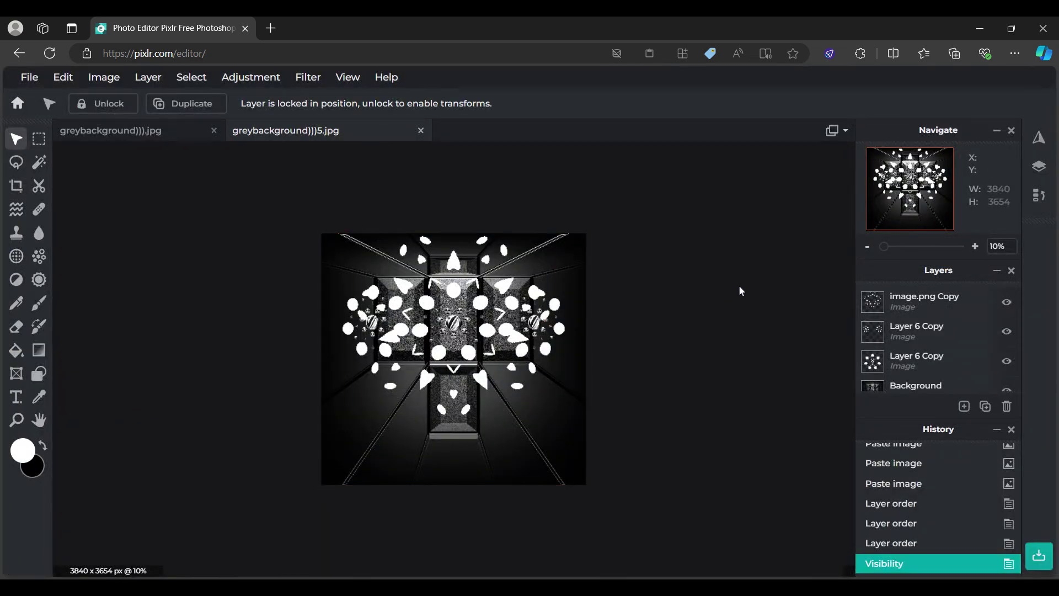
Step: In greybackground)))5.jpg, hide the image.png Copy heart pattern and the Layer 6 Copy with the two side dot ornaments
scroll(594, 357, up, 4)
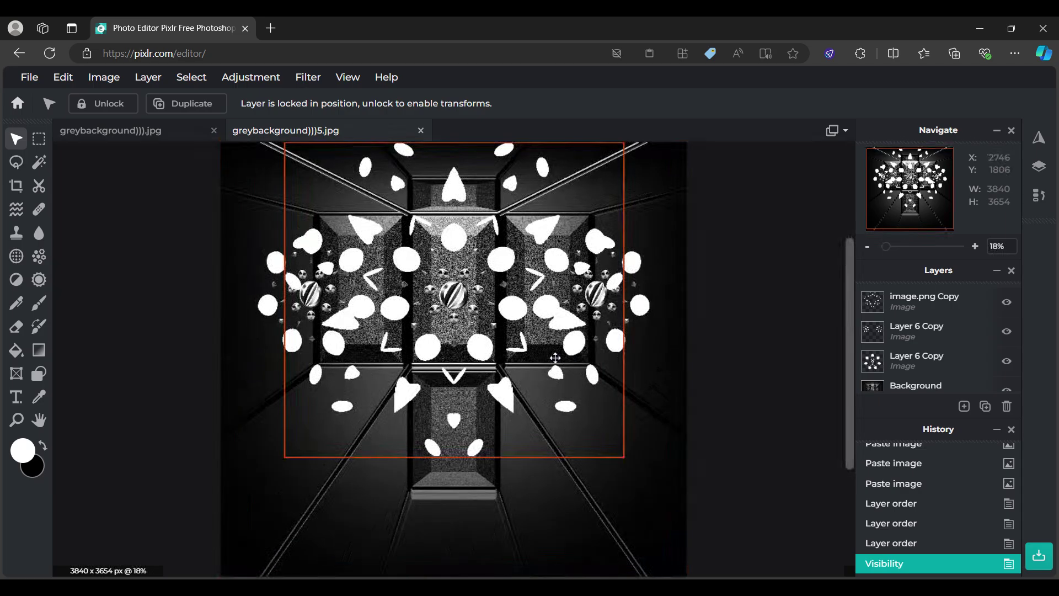
scroll(555, 358, down, 2)
scroll(929, 331, down, 1)
scroll(929, 333, up, 2)
click(924, 308)
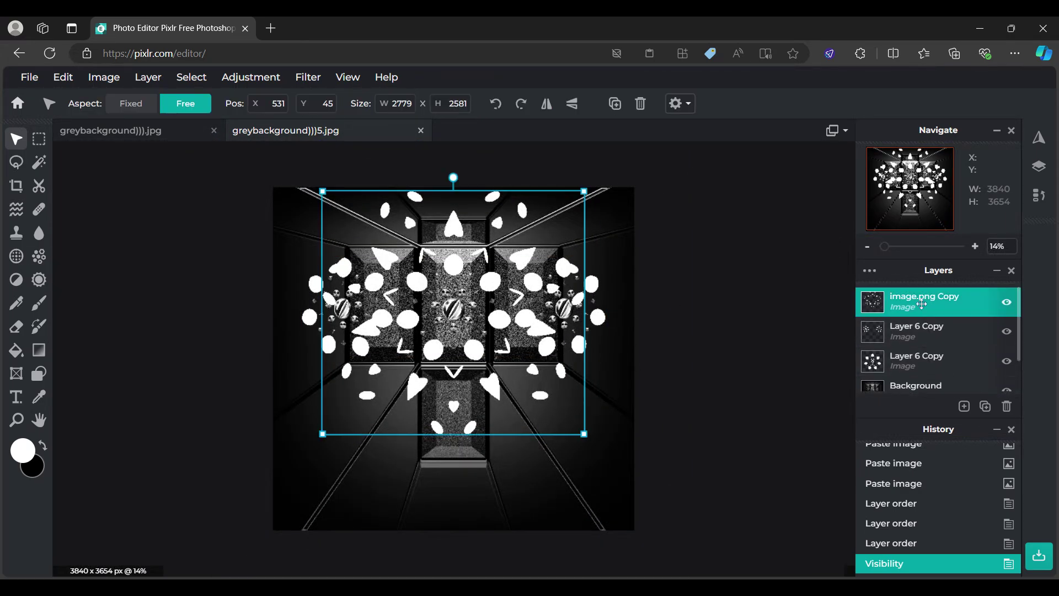
click(1007, 304)
scroll(509, 299, up, 3)
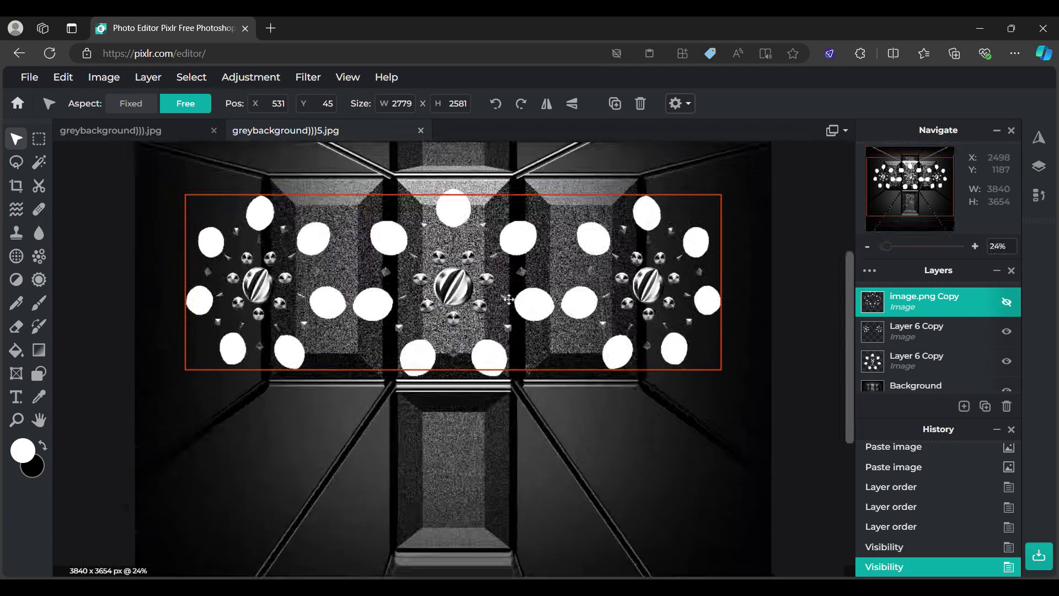
scroll(508, 298, up, 2)
scroll(509, 299, down, 5)
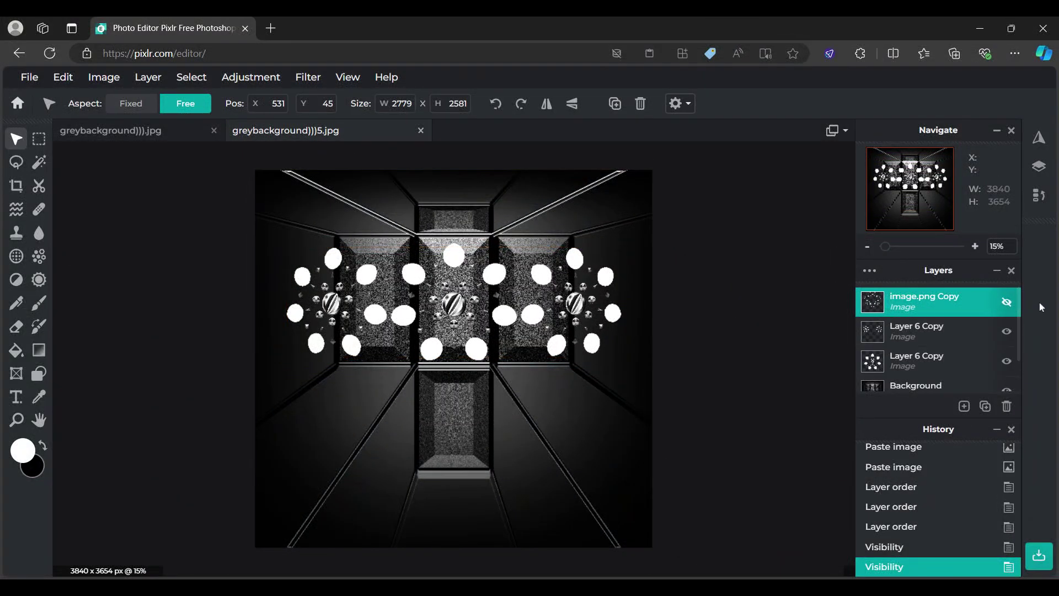
click(960, 329)
click(1001, 332)
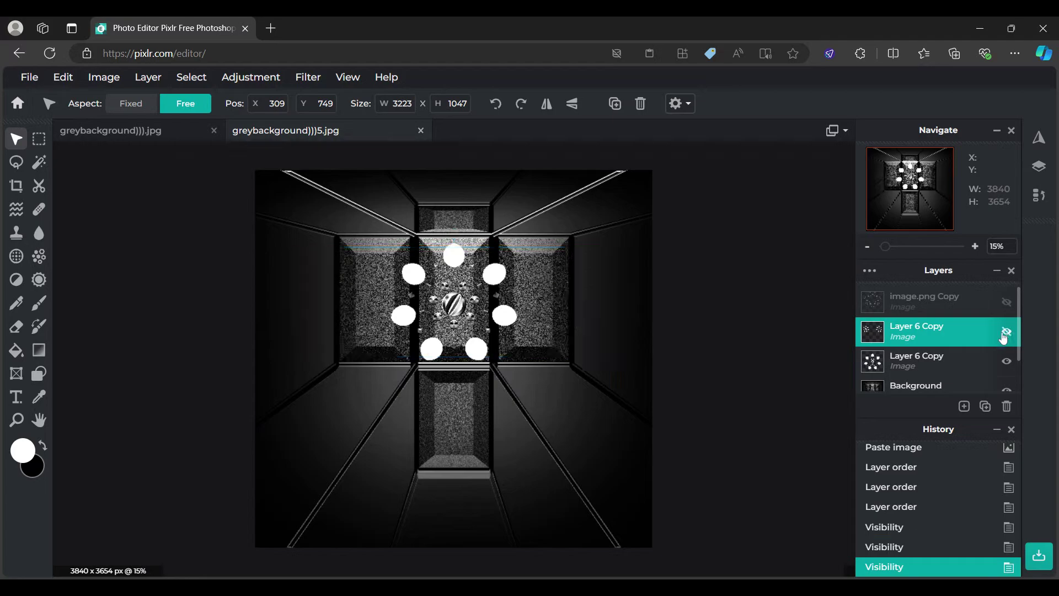
Step: Duplicate the central Layer 6 Copy, flip the copy vertically and move it straight down to Y 2193, and duplicate that flipped copy
click(949, 359)
key(ctrl+j)
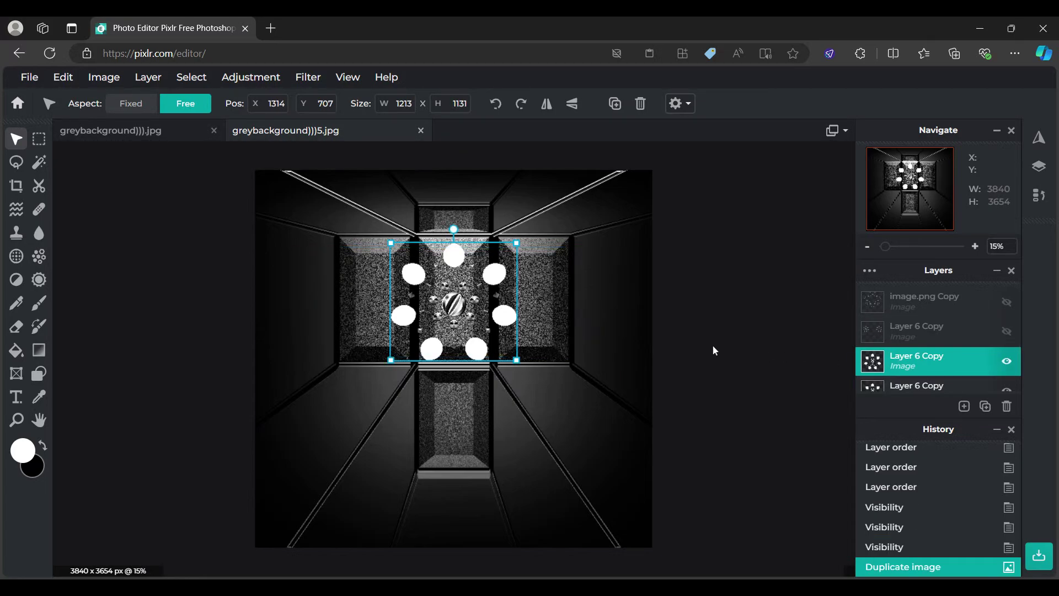
click(572, 104)
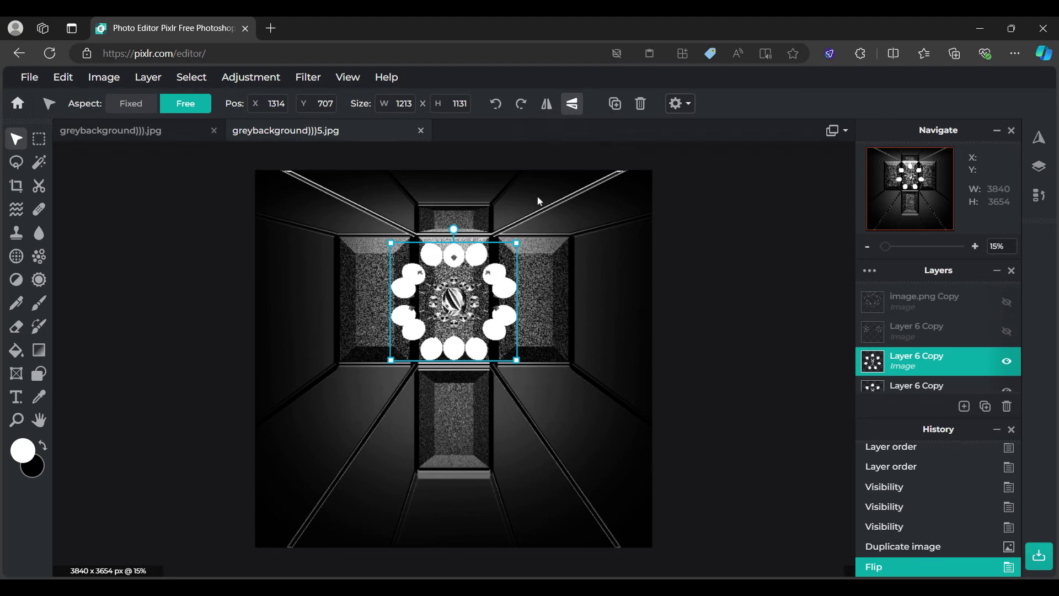
drag(467, 317, 470, 441)
scroll(671, 317, down, 1)
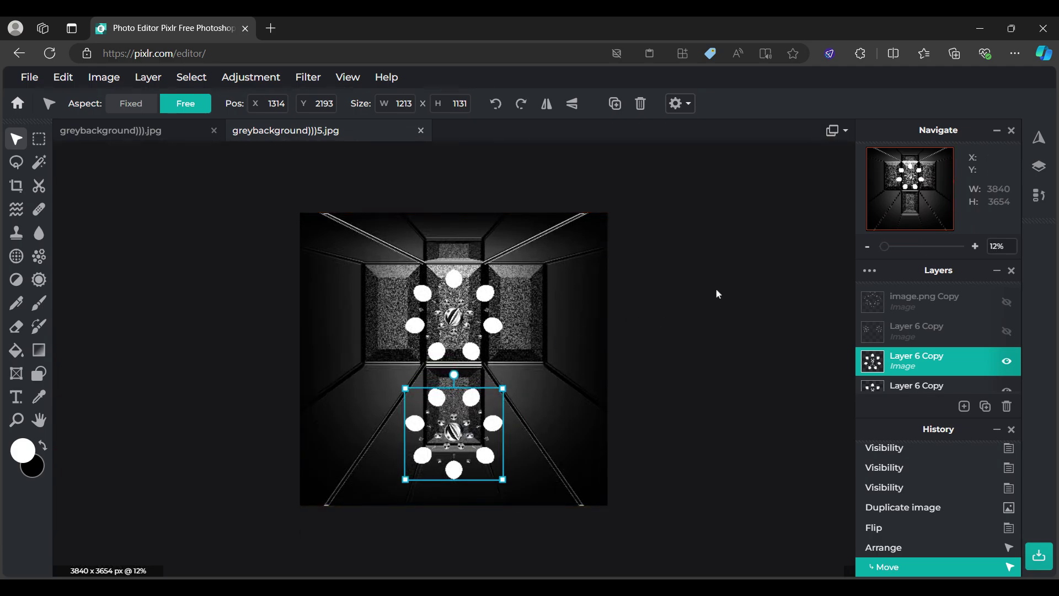
key(ctrl+j)
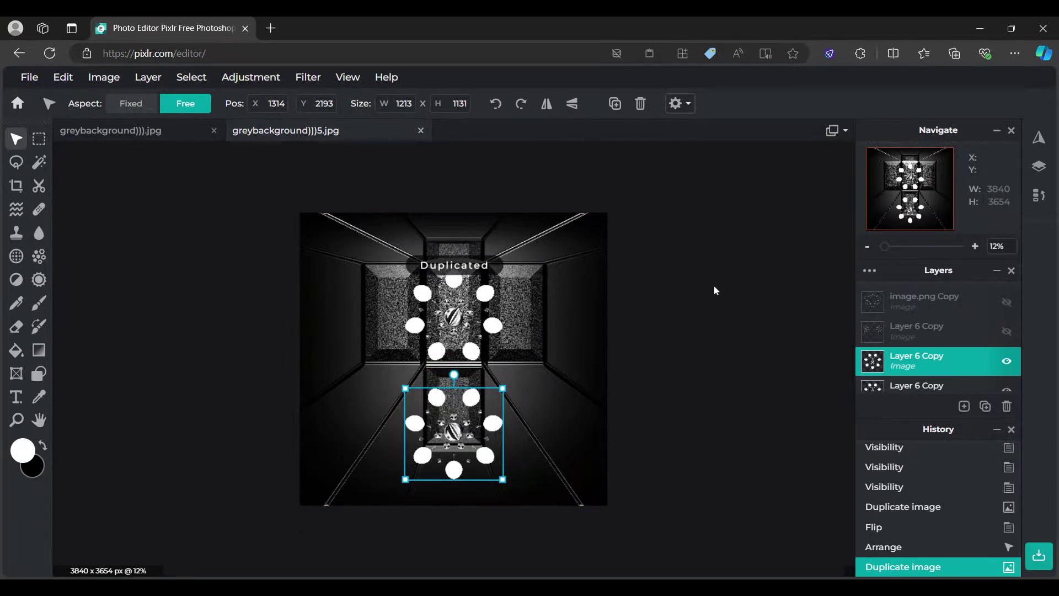
click(568, 109)
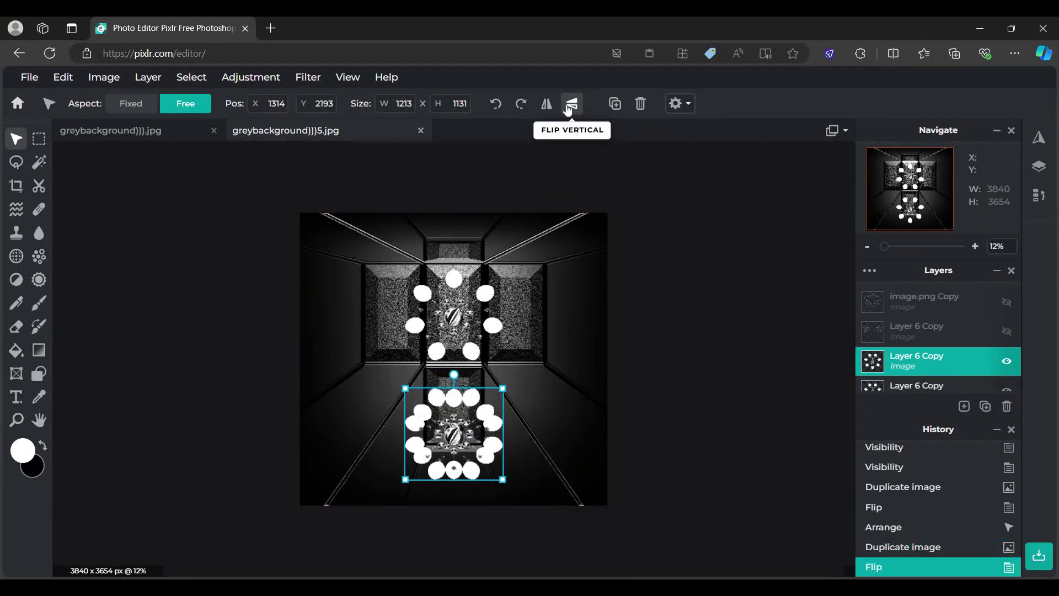
click(465, 448)
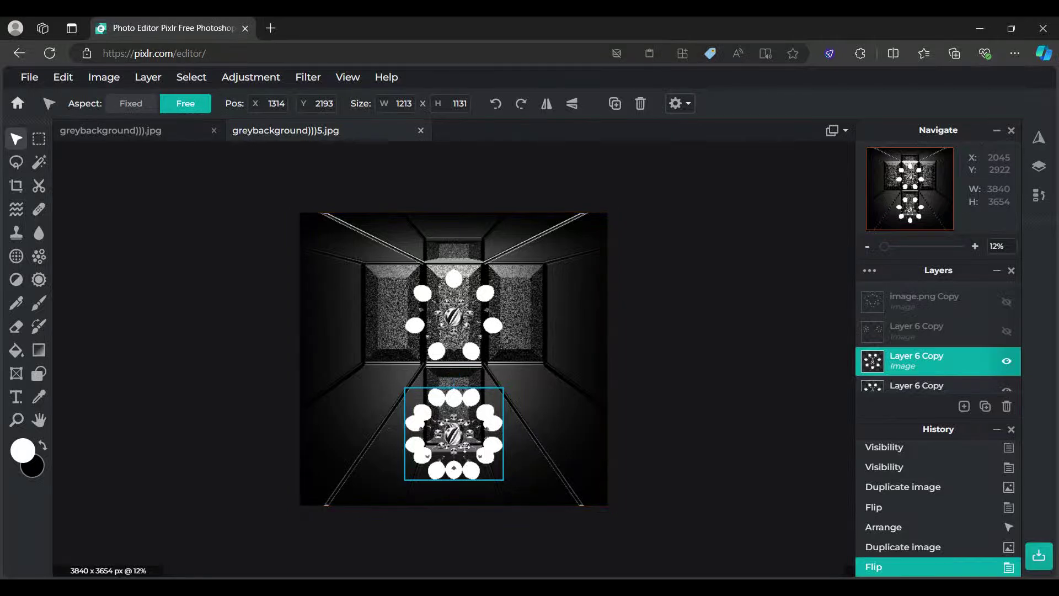
click(944, 543)
Step: Move the newest copy to the image's upper edge, squashed to 567 px high at Y -103, and squash the lower copy to 663 px at Y 2021
drag(471, 447, 474, 218)
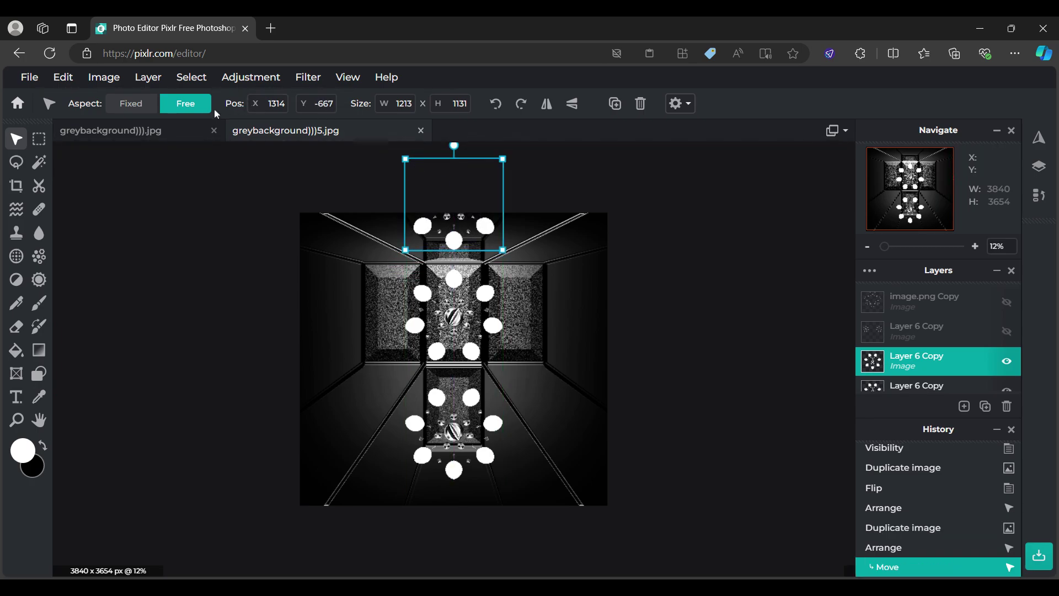
drag(503, 159, 503, 204)
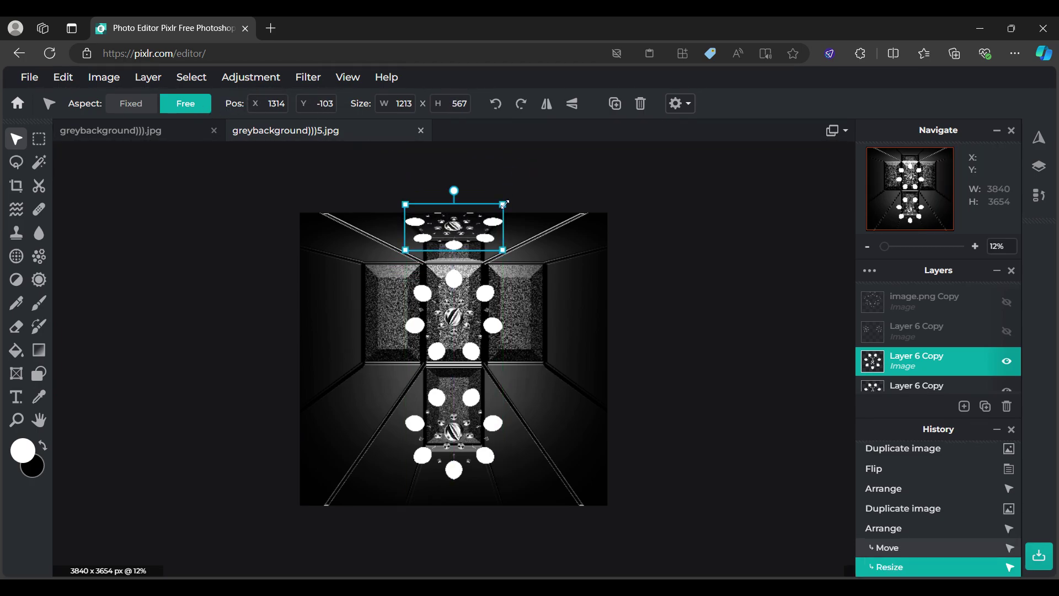
click(463, 442)
drag(466, 476, 402, 428)
Step: Merge the upper squashed ornament down into the lower one and nudge the merged Layer 6 Copy up to Y -121
click(927, 367)
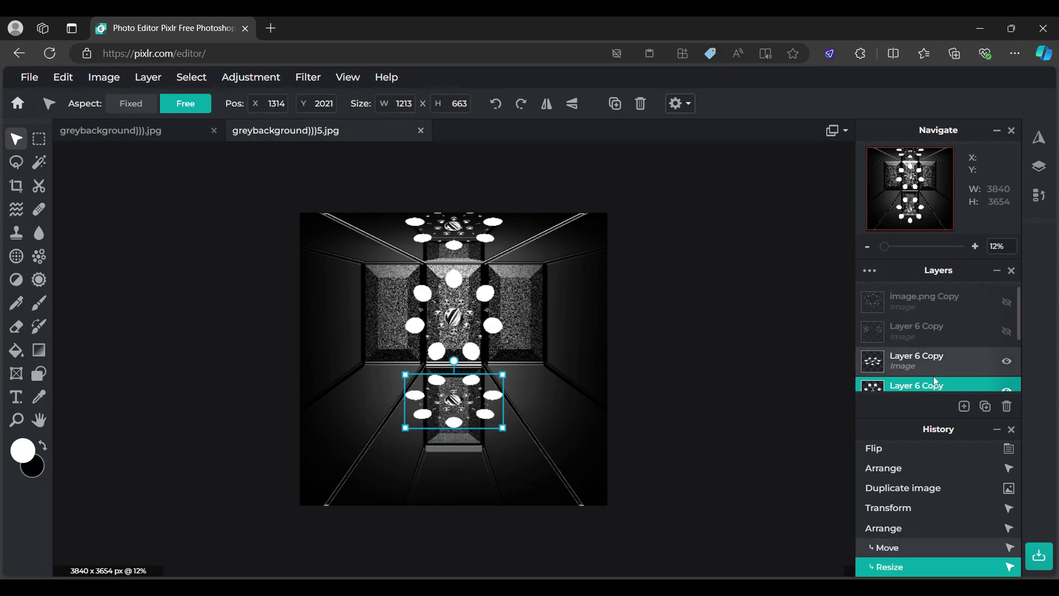
click(927, 368)
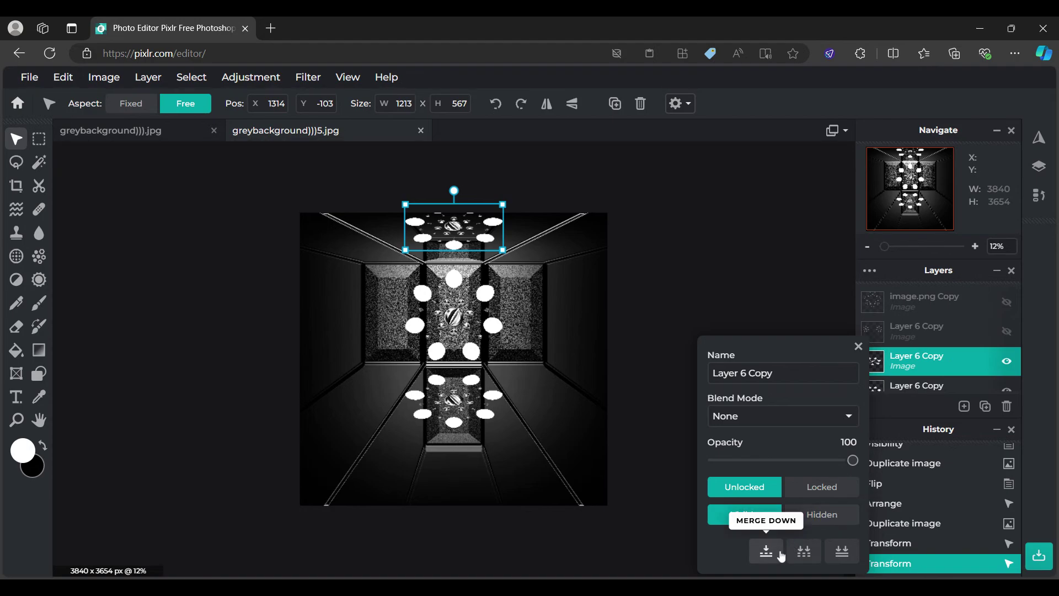
click(766, 542)
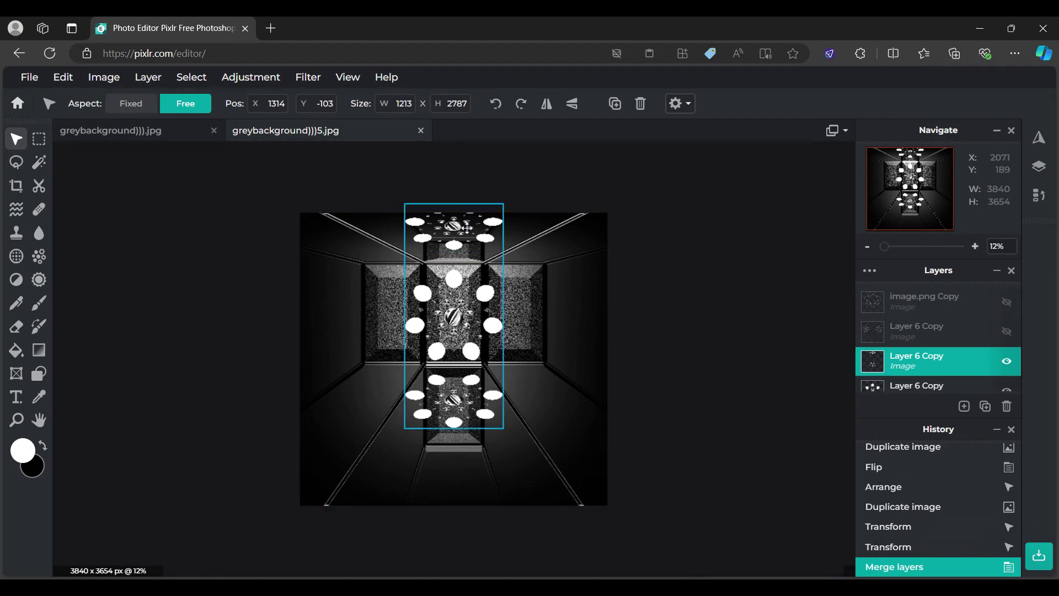
drag(467, 228, 467, 227)
key(ctrl+z)
scroll(479, 349, up, 3)
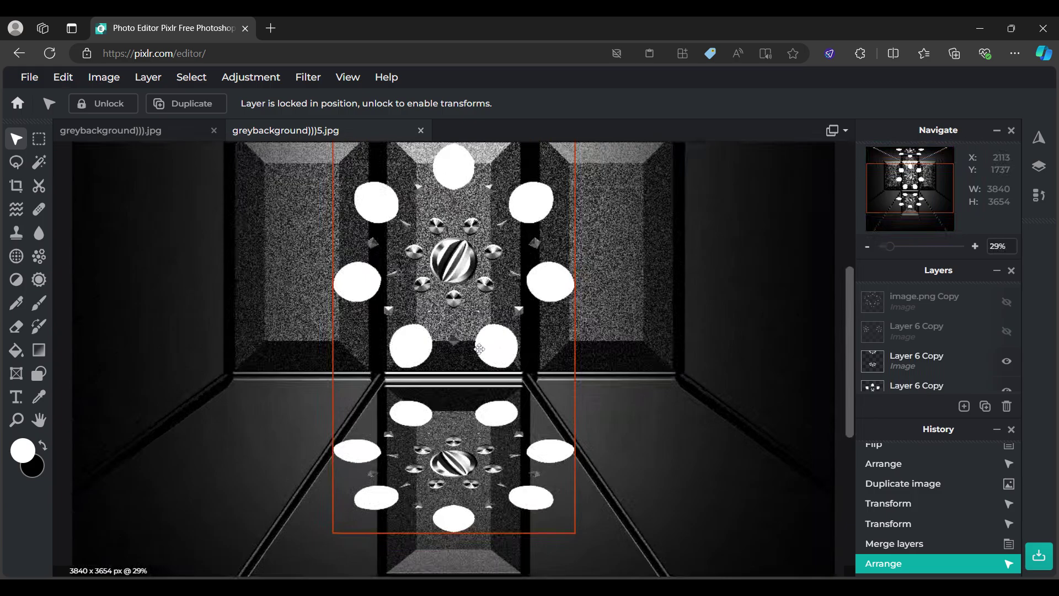
scroll(479, 348, down, 3)
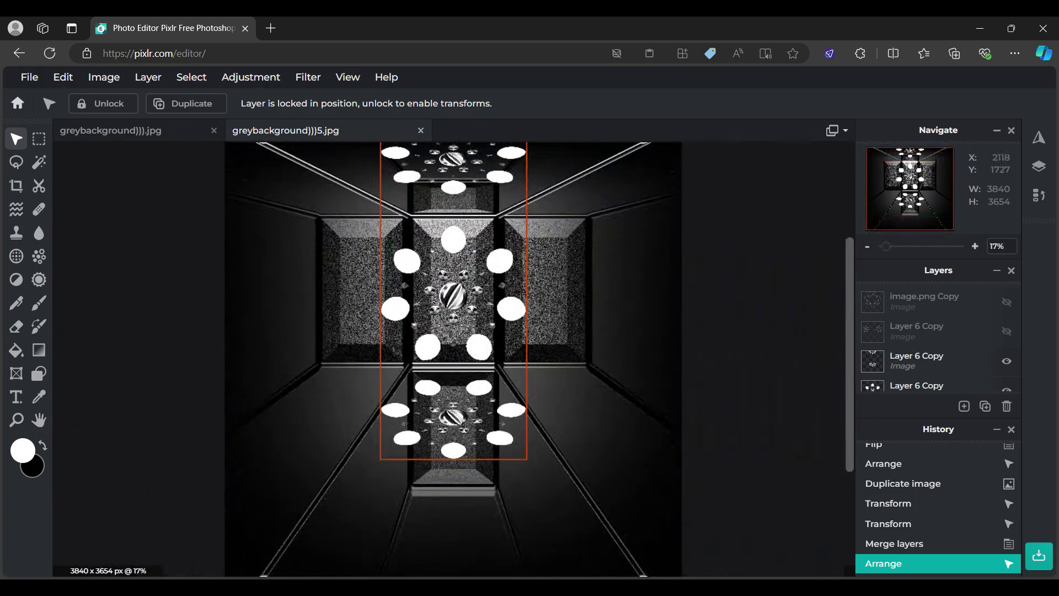
scroll(479, 348, down, 1)
scroll(479, 345, up, 2)
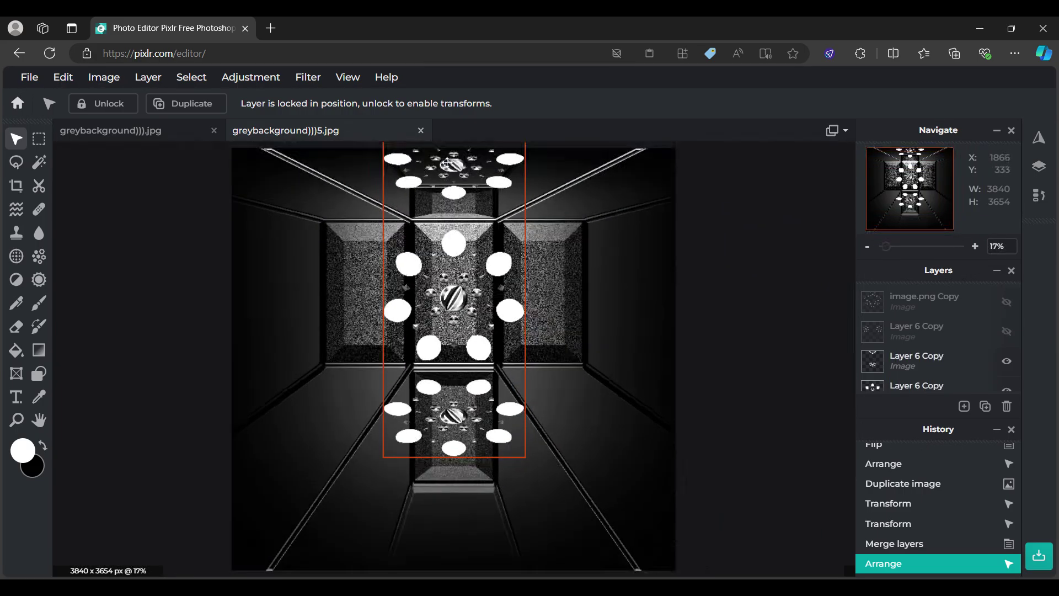
scroll(447, 163, down, 2)
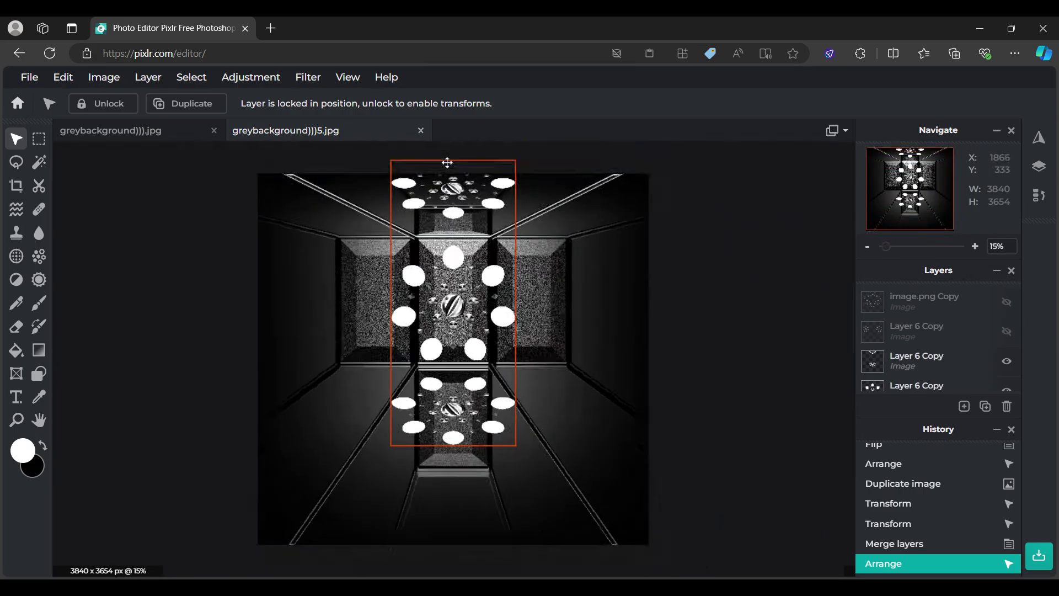
Step: Duplicate the merged Layer 6 Copy holding the upper and lower ornaments, and hide the original beneath the duplicate
click(38, 138)
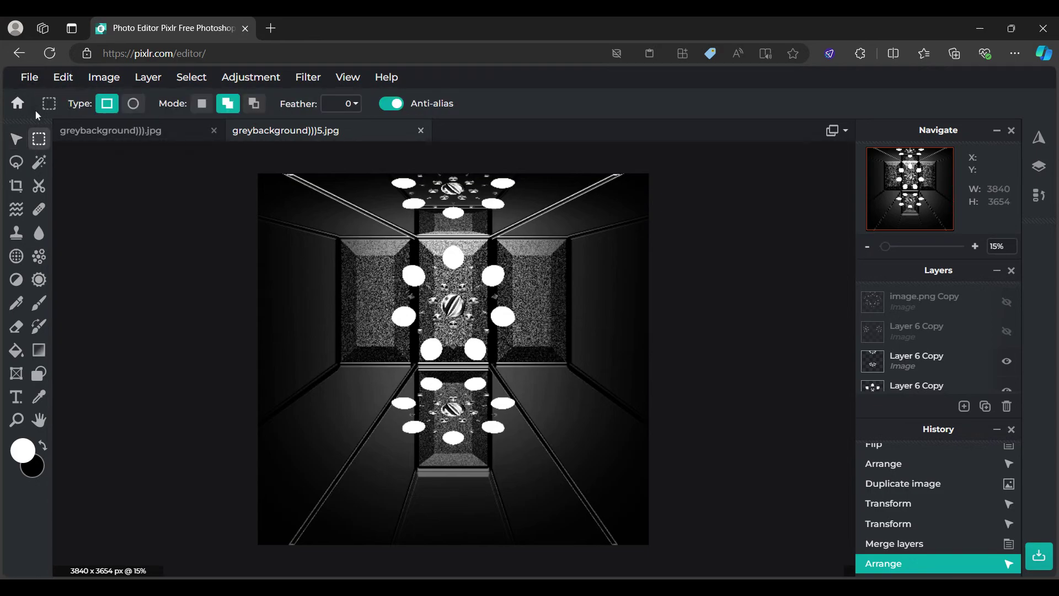
click(16, 139)
click(936, 366)
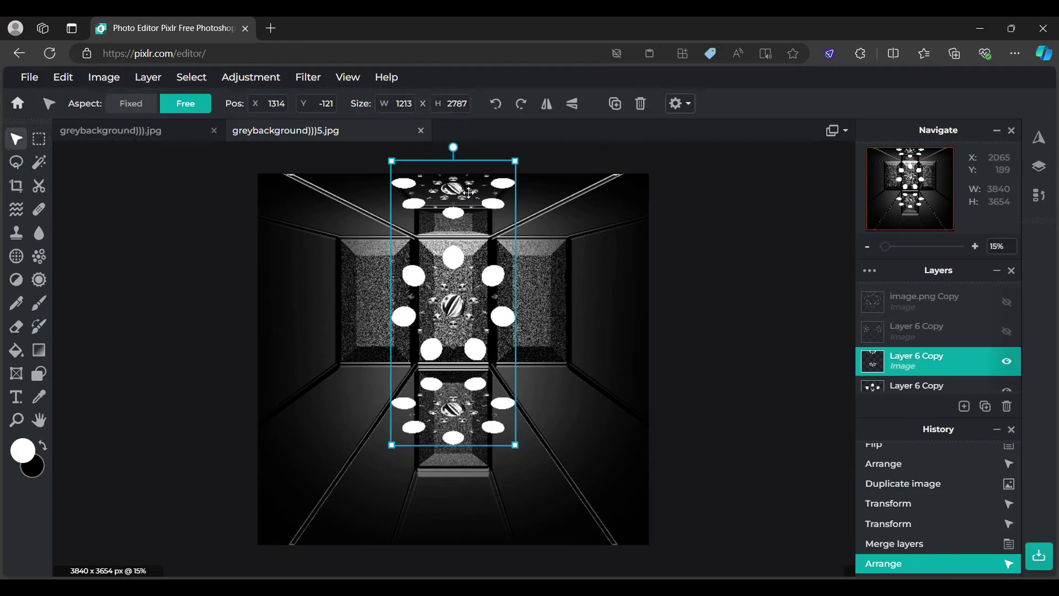
click(615, 103)
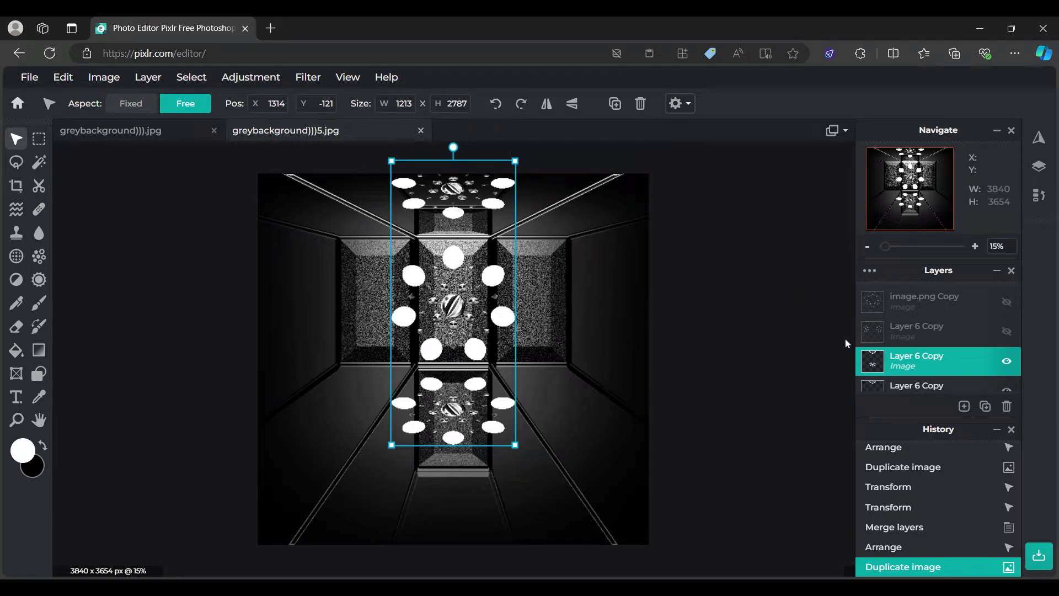
scroll(1002, 331, down, 2)
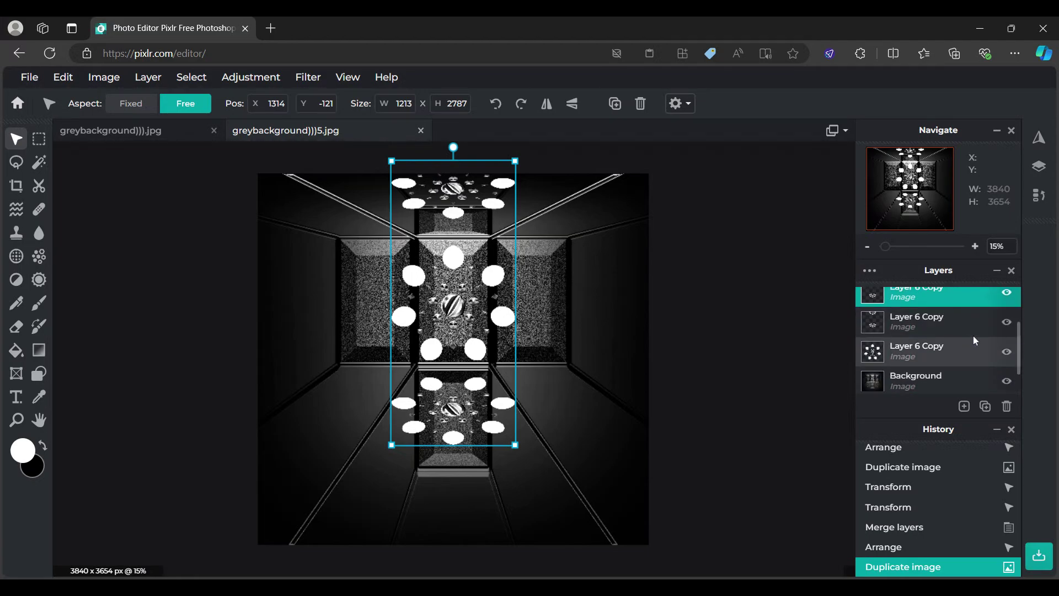
click(1006, 325)
Step: Apply a Fish Eye filter with Buldge 70 to the visible duplicate holding the upper and lower ornaments
click(312, 80)
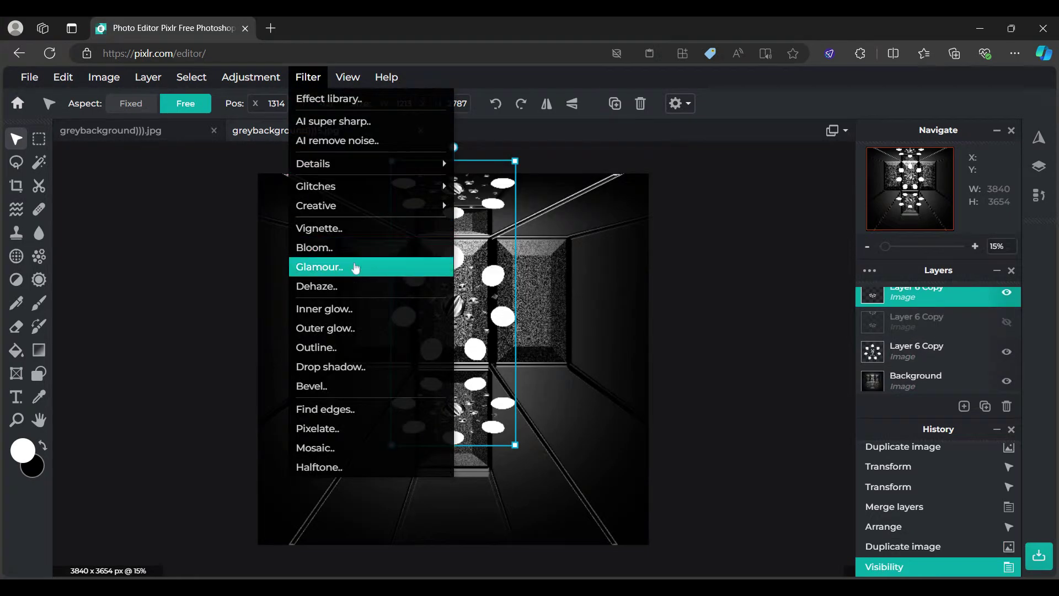
mouse_move(368, 206)
click(508, 241)
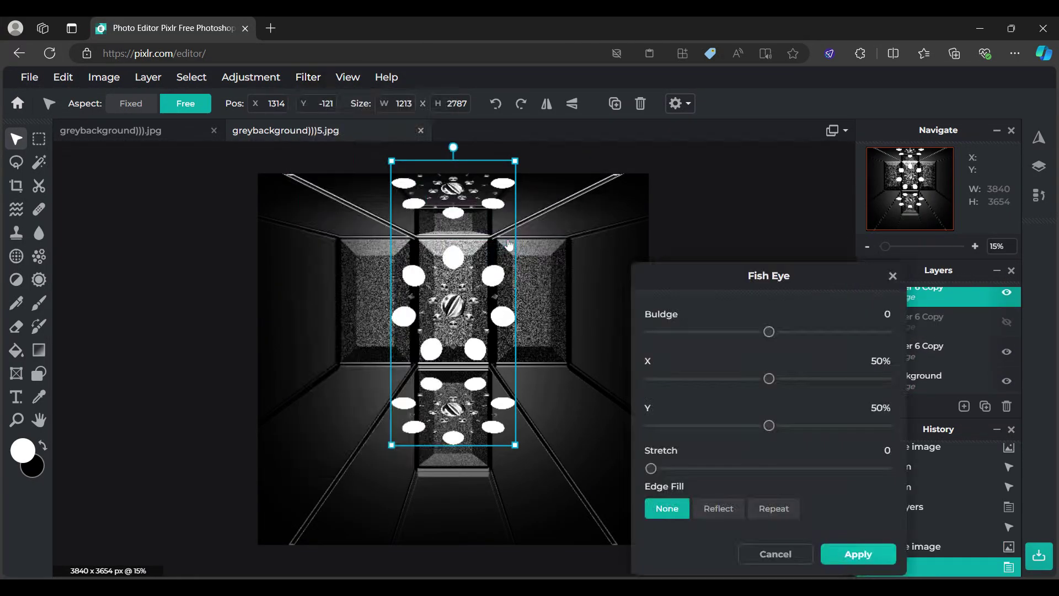
drag(768, 332, 821, 348)
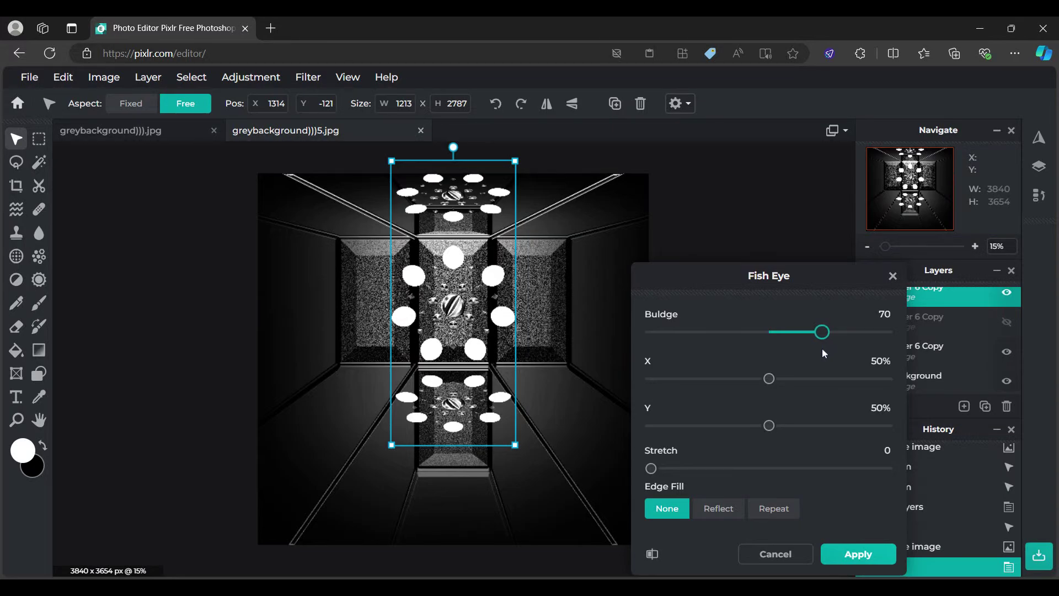
click(852, 554)
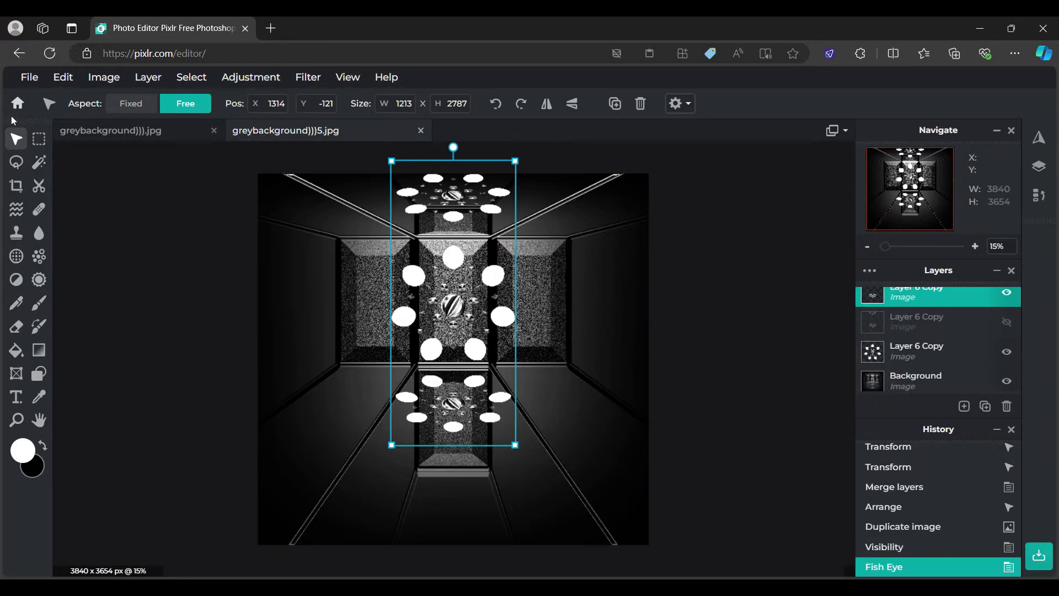
Step: Move the fisheye-warped Layer 6 Copy straight down to Y 0
click(38, 138)
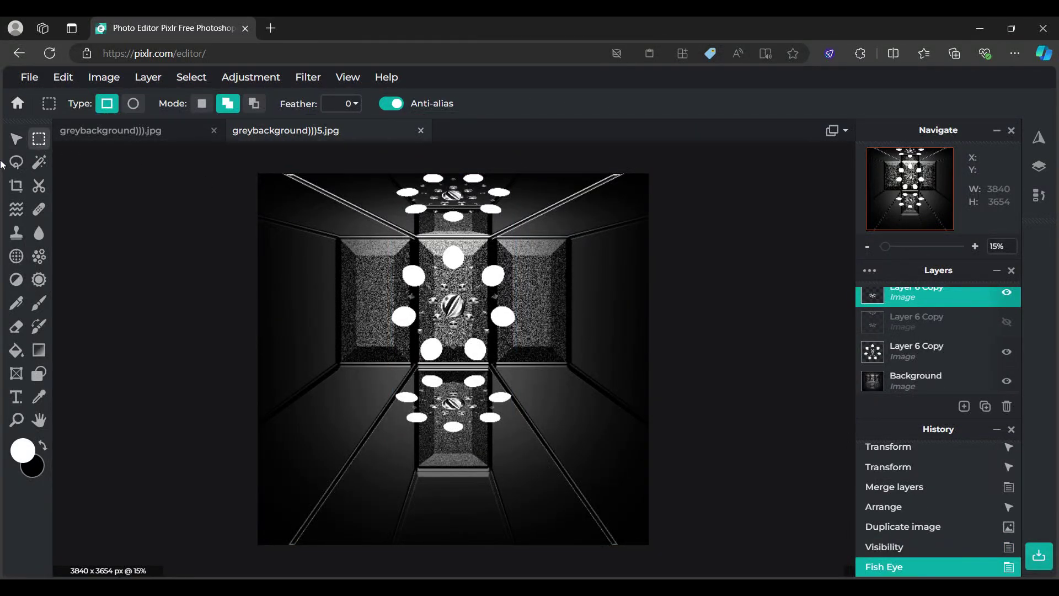
click(16, 139)
drag(444, 195, 445, 211)
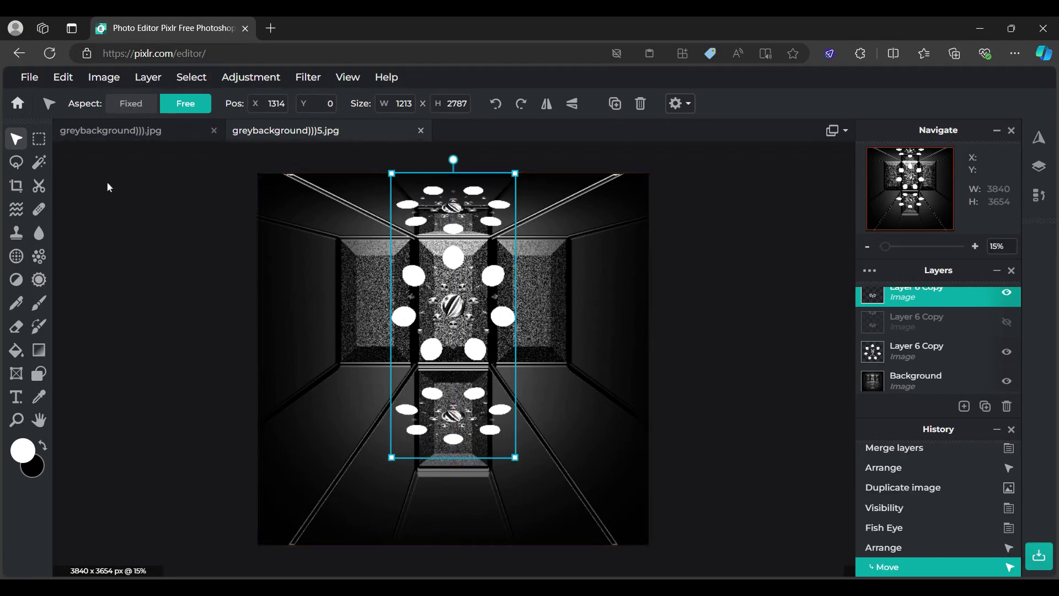
Step: Cut the upper ornament out of the fisheye-warped Layer 6 Copy with a rectangular marquee and deselect
click(39, 138)
mouse_move(342, 156)
mouse_down()
mouse_move(439, 183)
mouse_move(594, 253)
mouse_up()
key(alt)
key(ctrl+x)
key(ctrl+d)
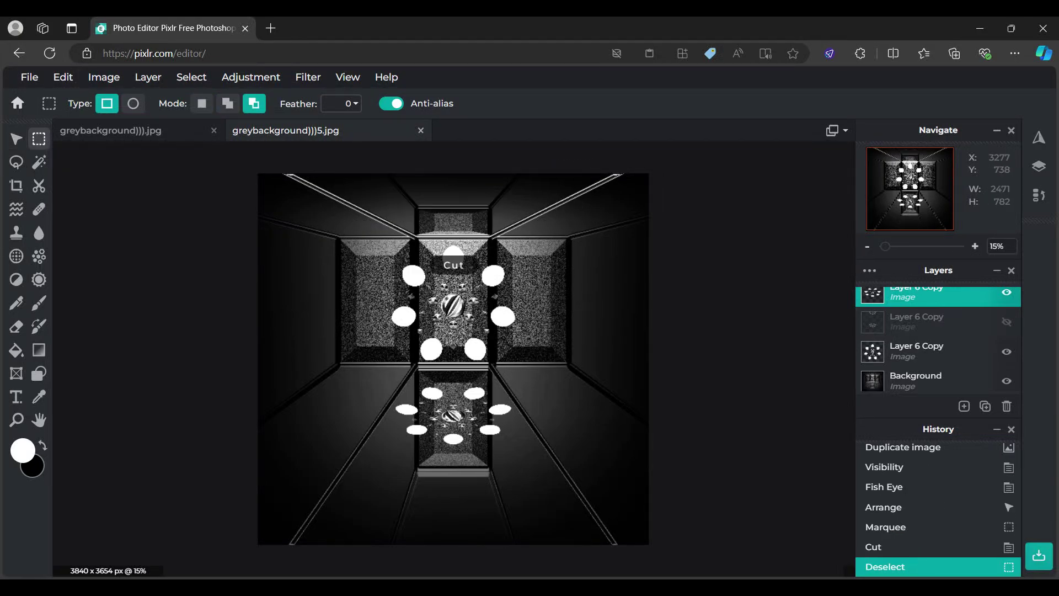
click(15, 139)
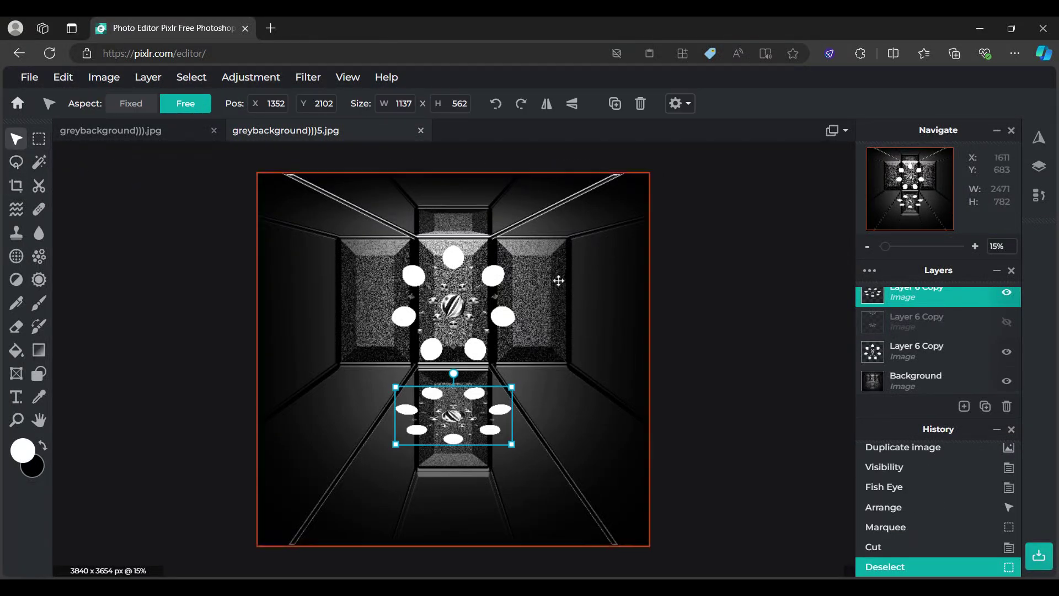
Step: Unhide the original unwarped Layer 6 Copy beneath the fisheye-warped layer
click(938, 322)
scroll(943, 342, up, 1)
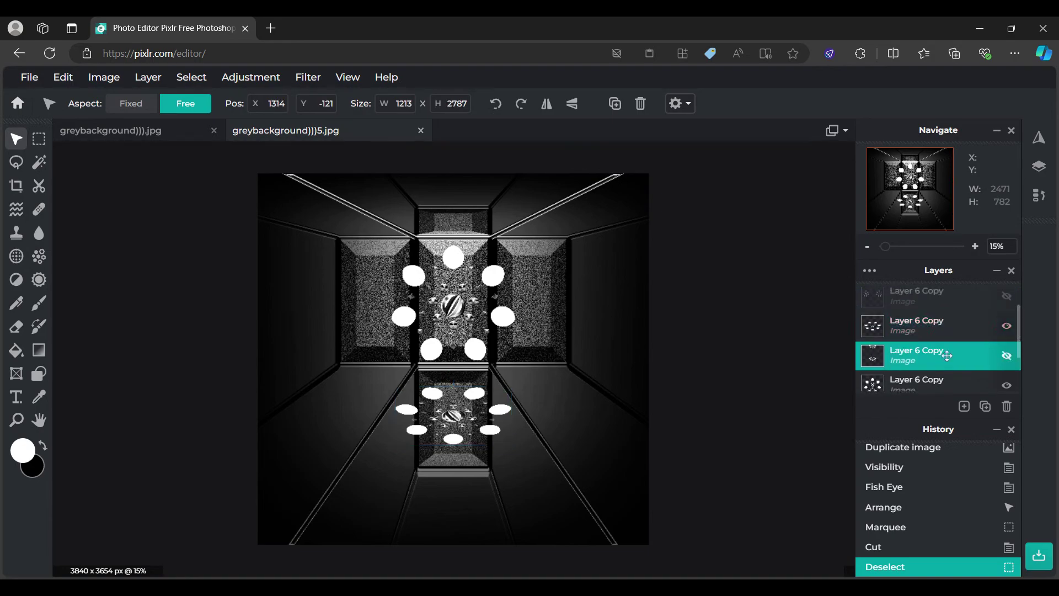
click(1007, 355)
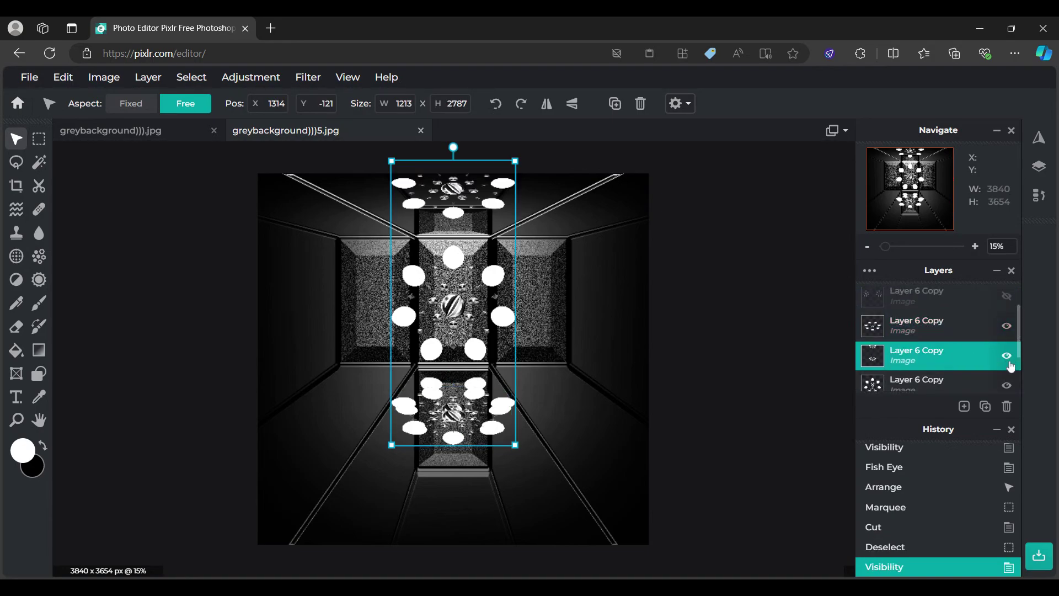
click(955, 329)
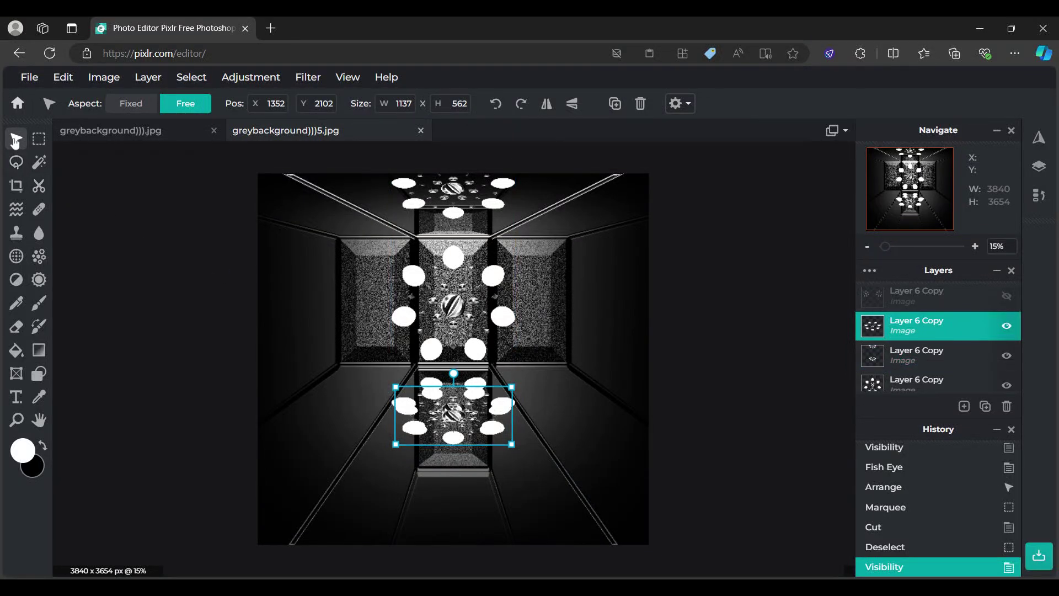
Step: Cut the lower ornament out of the unwarped Layer 6 Copy with a rectangular marquee and clear the selection
click(39, 139)
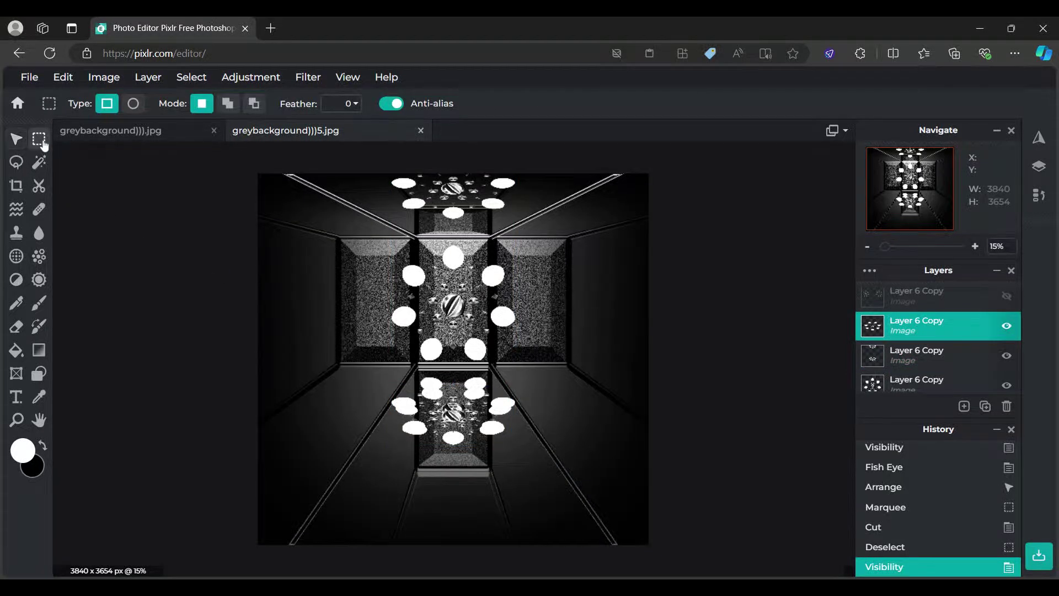
click(930, 356)
drag(323, 500, 630, 348)
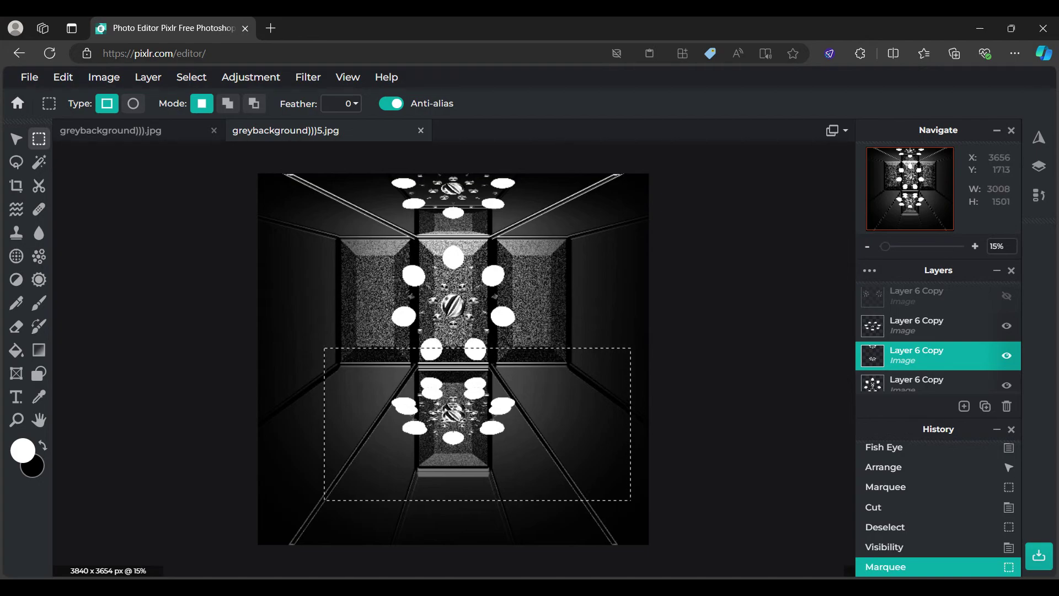
click(253, 104)
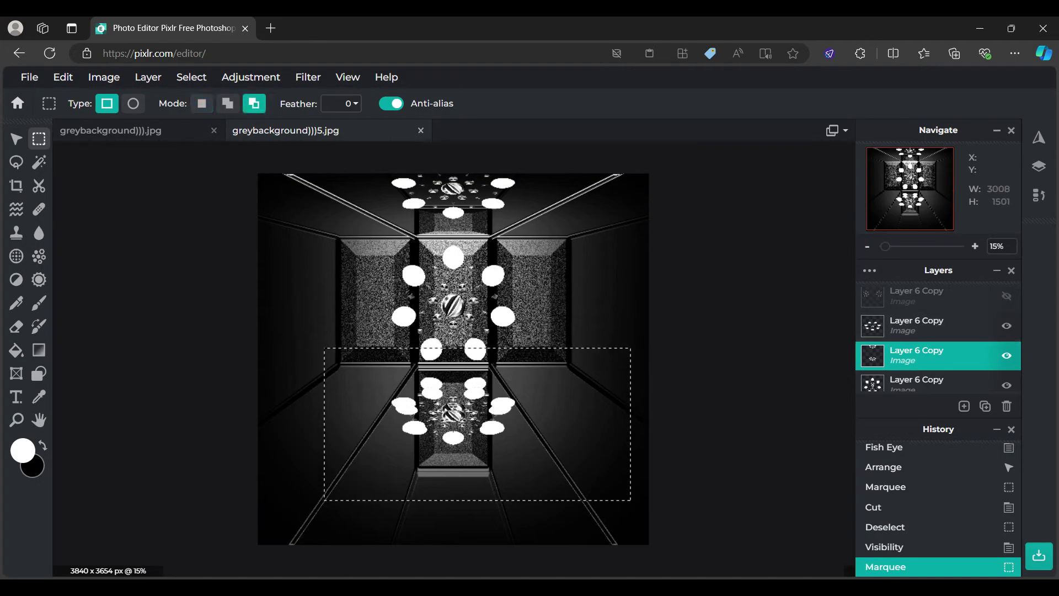
key(ctrl+x)
key(ctrl+d)
click(201, 103)
click(15, 140)
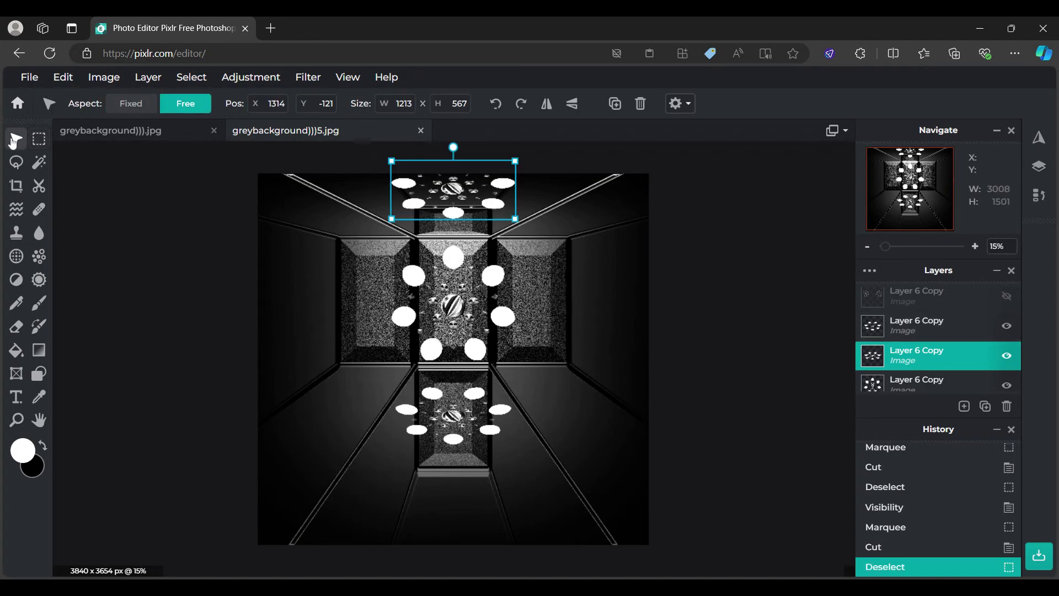
Step: Nudge the fisheye-warped lower ornament layer straight down to Y 2116
click(926, 324)
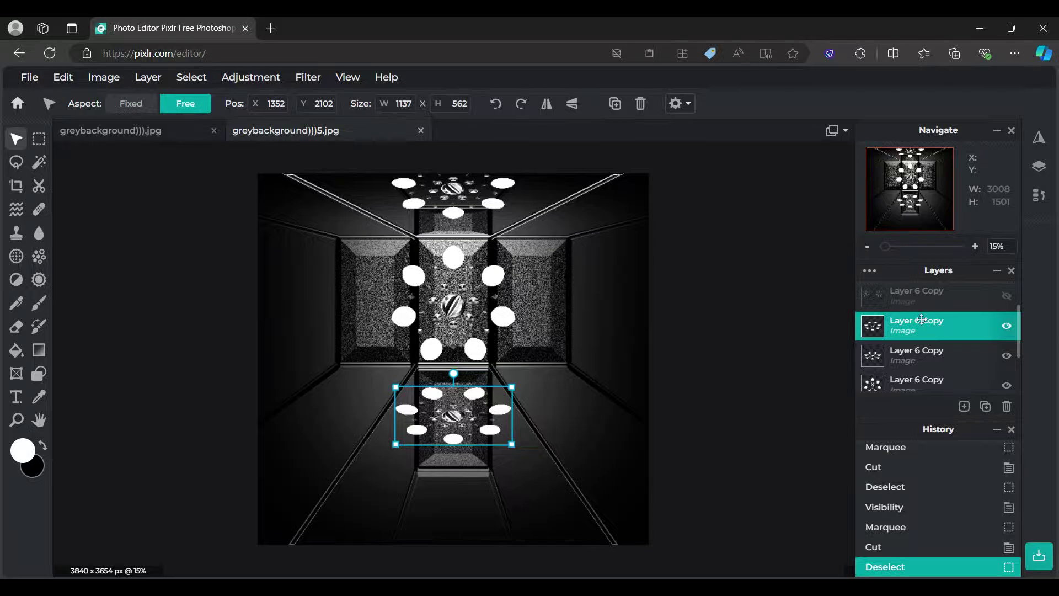
key(Down)
key(Down)
key(Down)
key(Down)
key(Down)
key(Down)
key(Down)
key(Down)
key(Down)
key(Down)
key(Down)
key(Down)
key(Down)
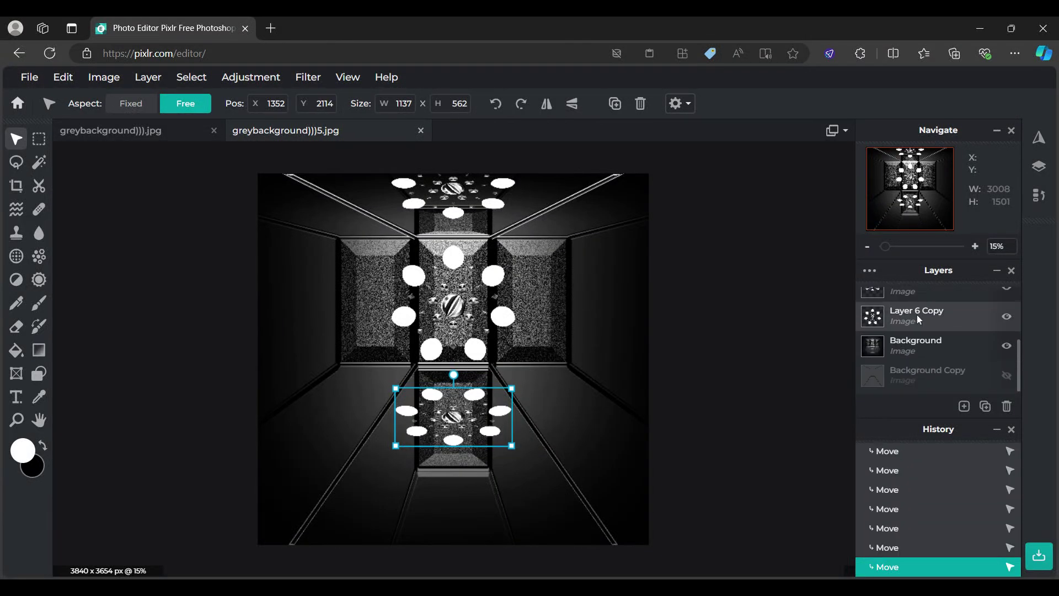
scroll(905, 319, up, 2)
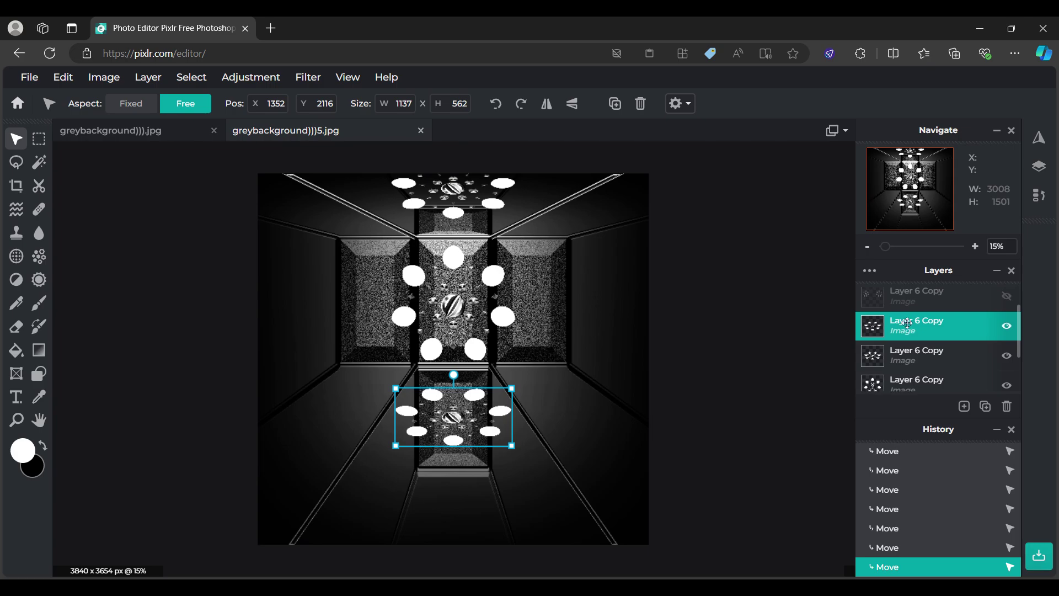
Step: Merge the warped lower ornament down into the upper ornament's layer and nudge the merged layer slightly upward
drag(913, 333, 914, 356)
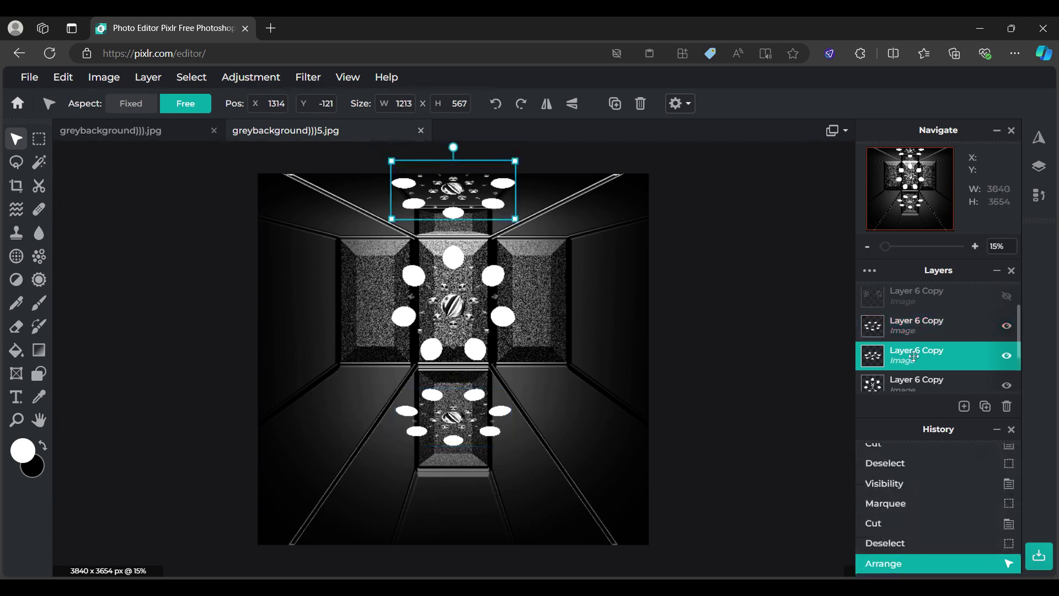
click(906, 323)
click(907, 322)
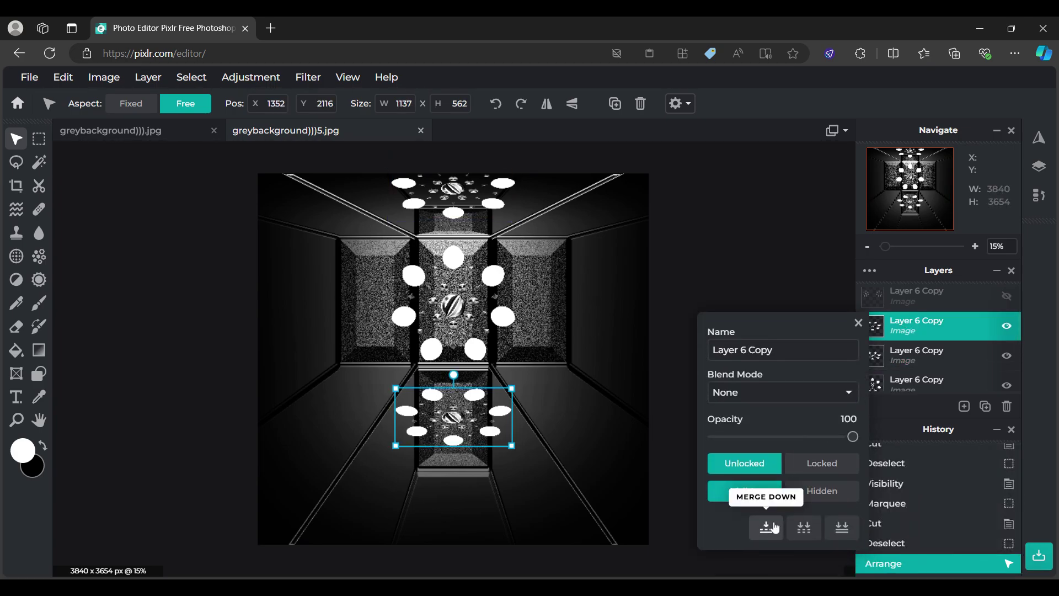
click(768, 524)
drag(439, 190, 452, 192)
click(795, 288)
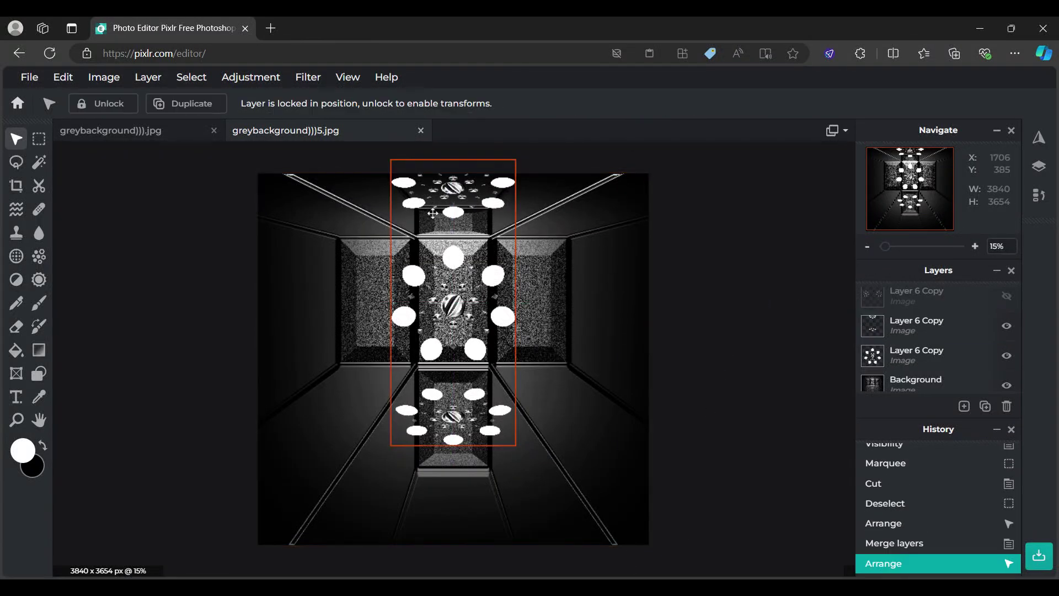
Step: Unhide the Layer 6 Copy with the two side ornaments and the image.png Copy layer above it
scroll(458, 255, down, 3)
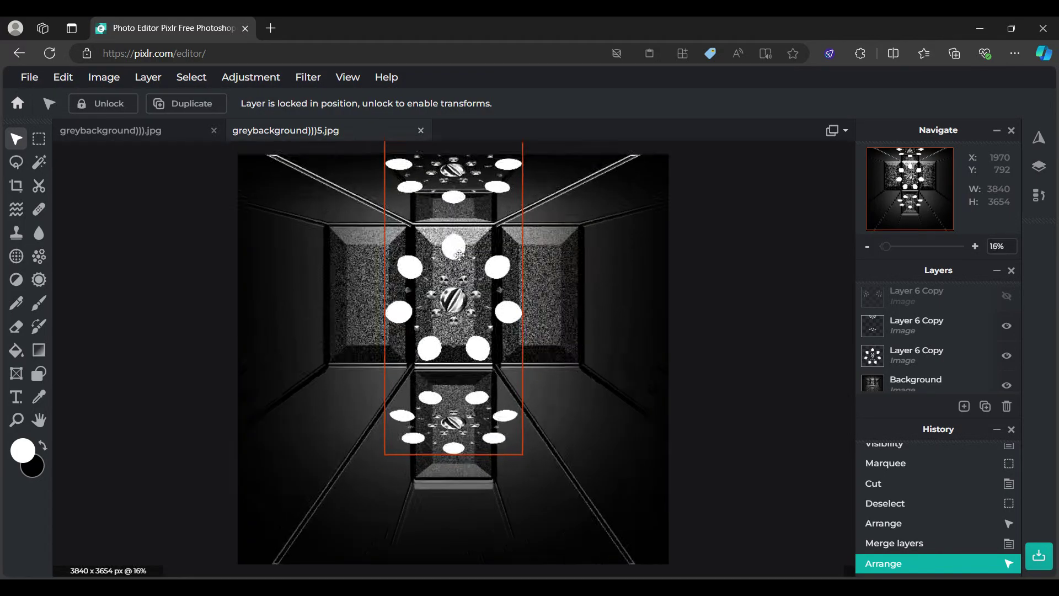
click(932, 335)
scroll(941, 309, up, 1)
click(941, 327)
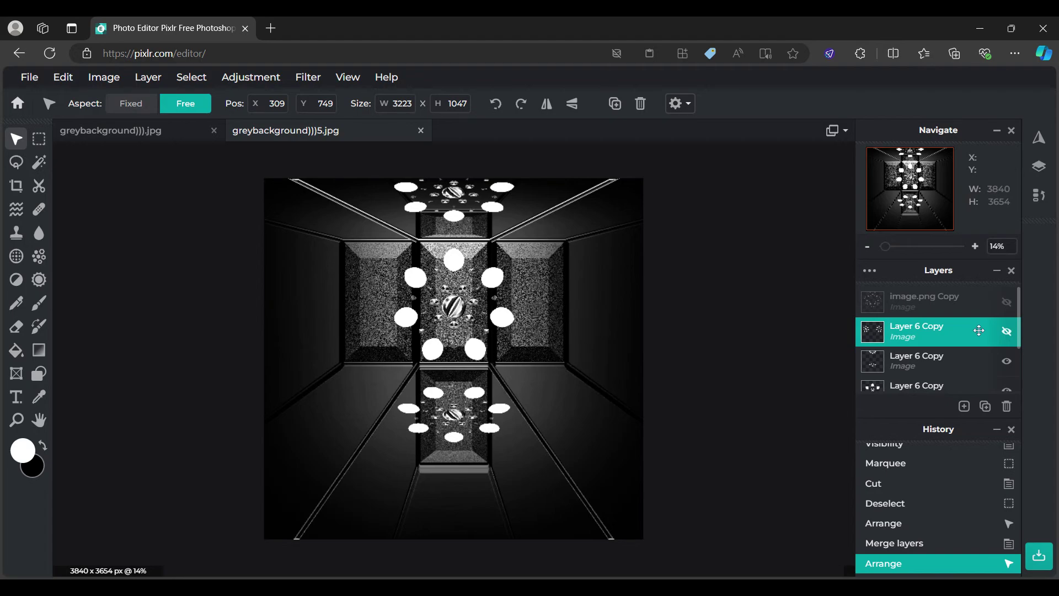
click(1008, 331)
click(749, 295)
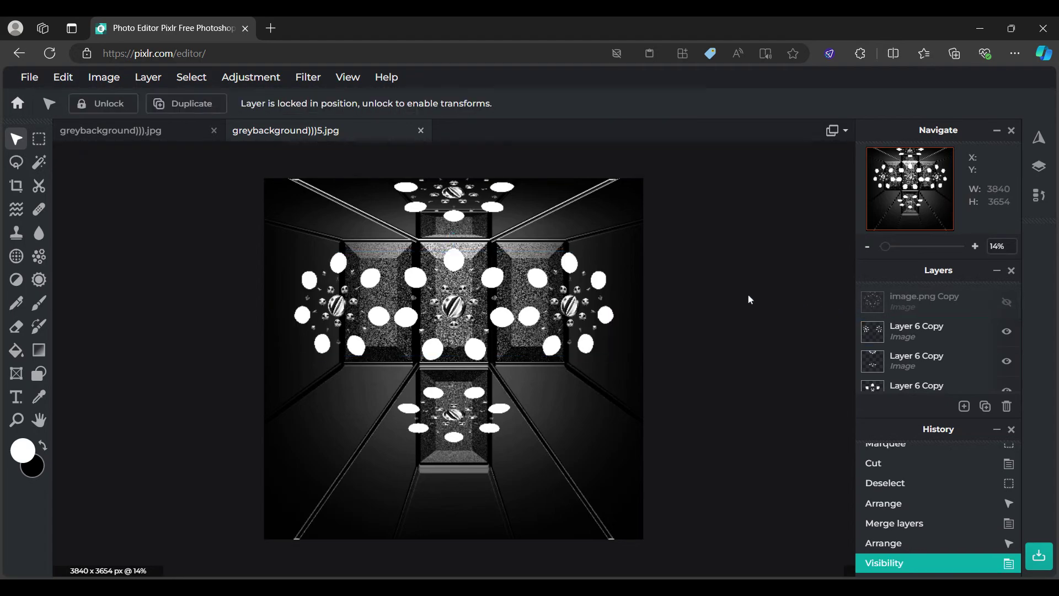
click(924, 304)
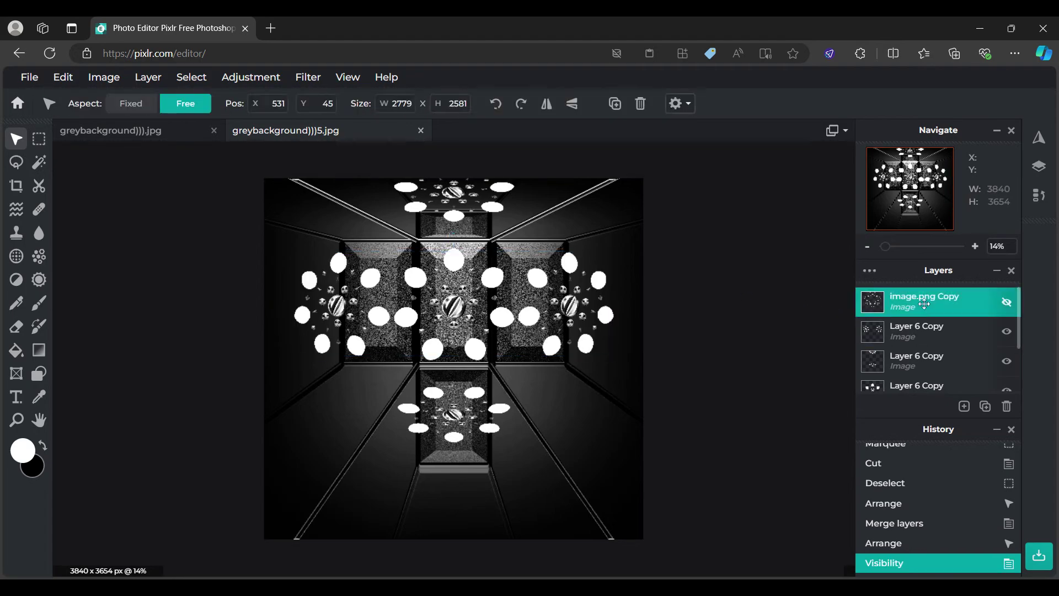
click(1006, 302)
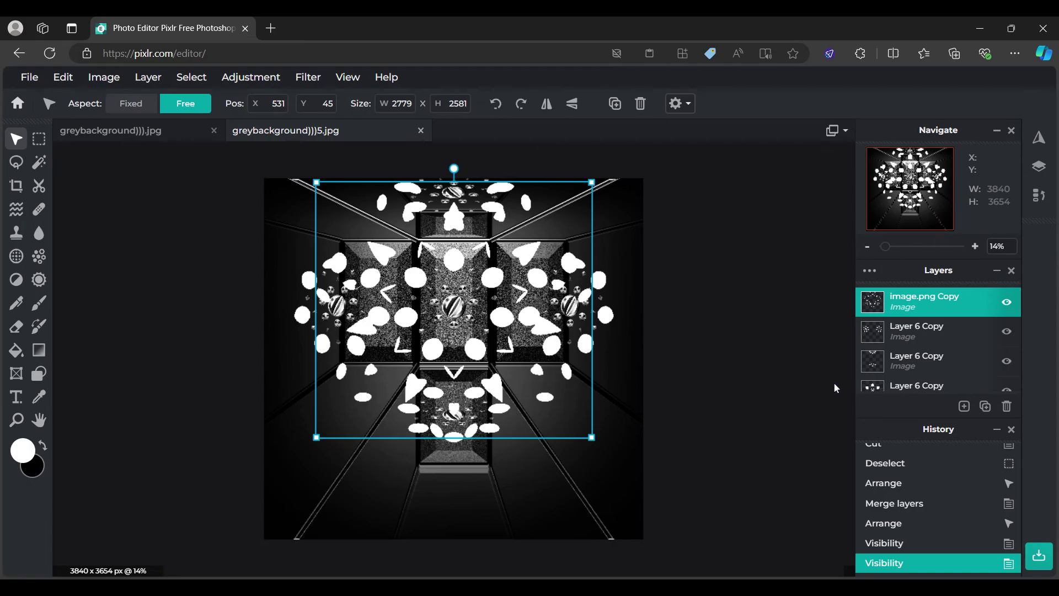
Step: Try moving image.png Copy straight down to Y 91, and undo that move
scroll(515, 304, up, 4)
scroll(516, 305, down, 5)
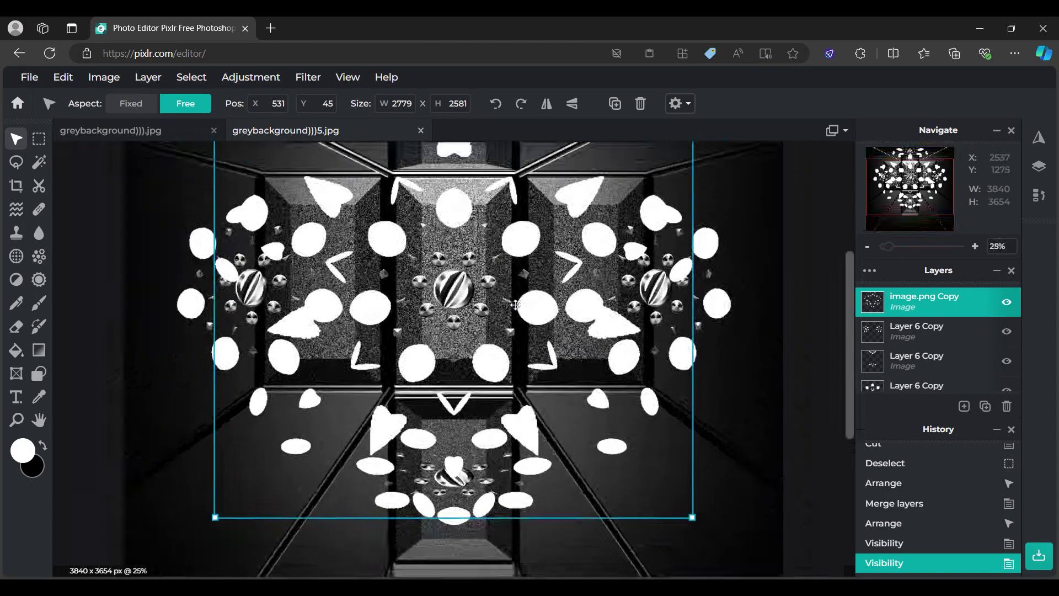
scroll(515, 304, up, 1)
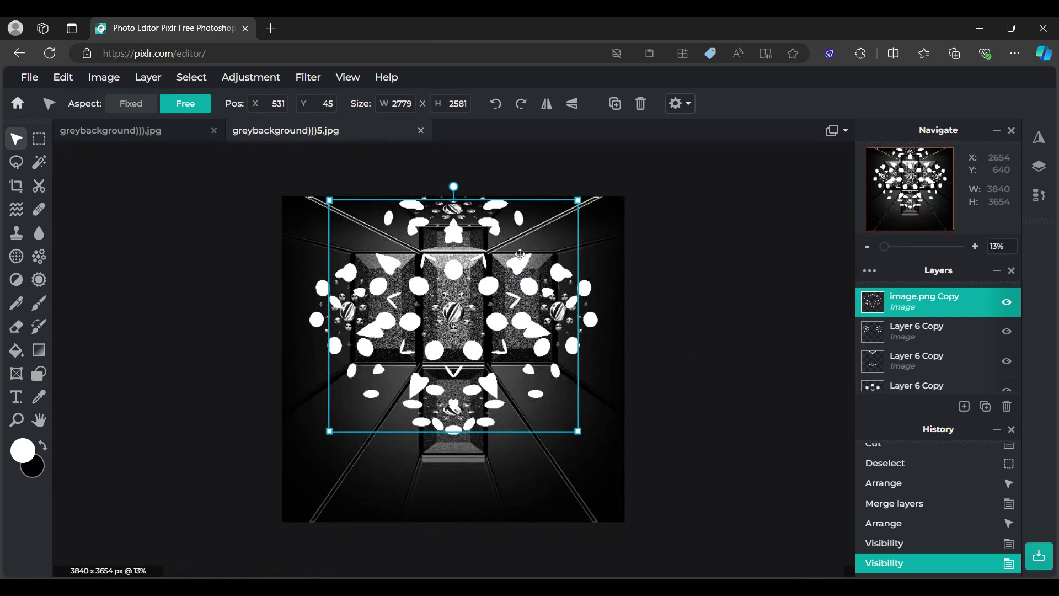
drag(520, 254, 520, 259)
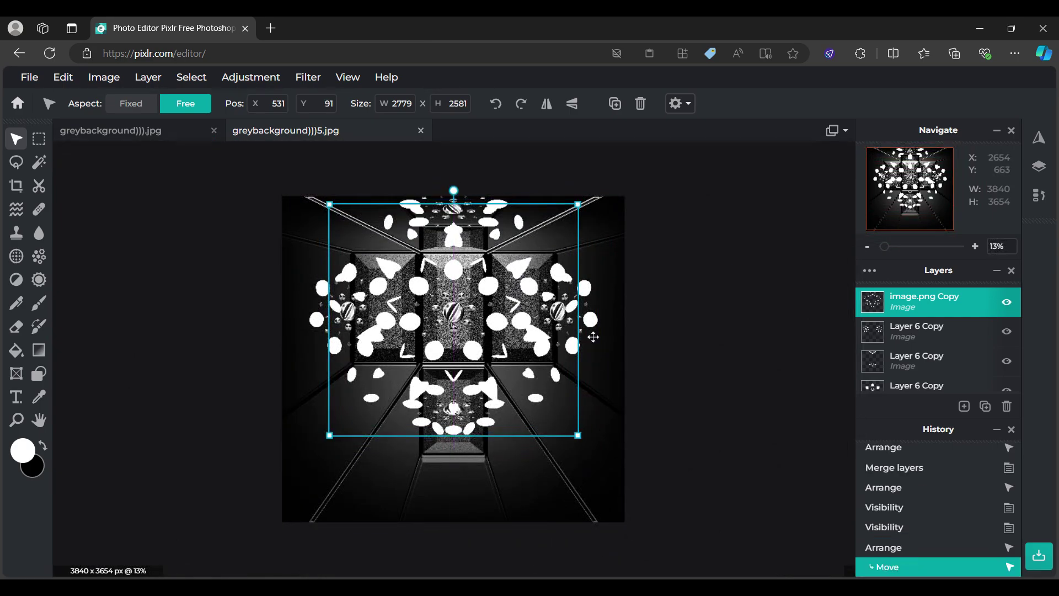
click(907, 528)
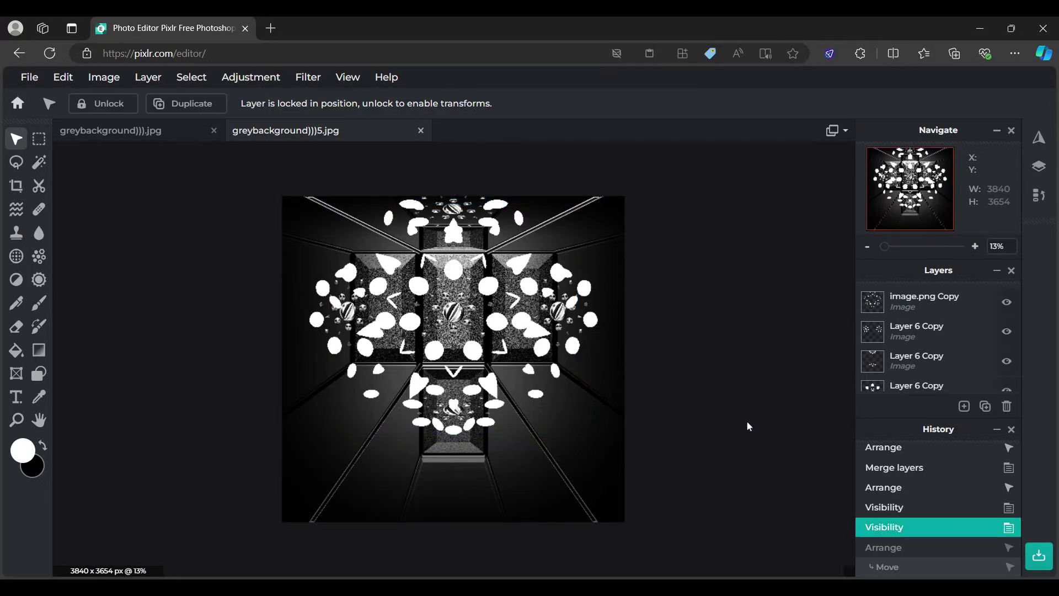
Step: Hide the image.png Copy layer in the greybackground)))5.jpg document
click(959, 303)
click(1006, 302)
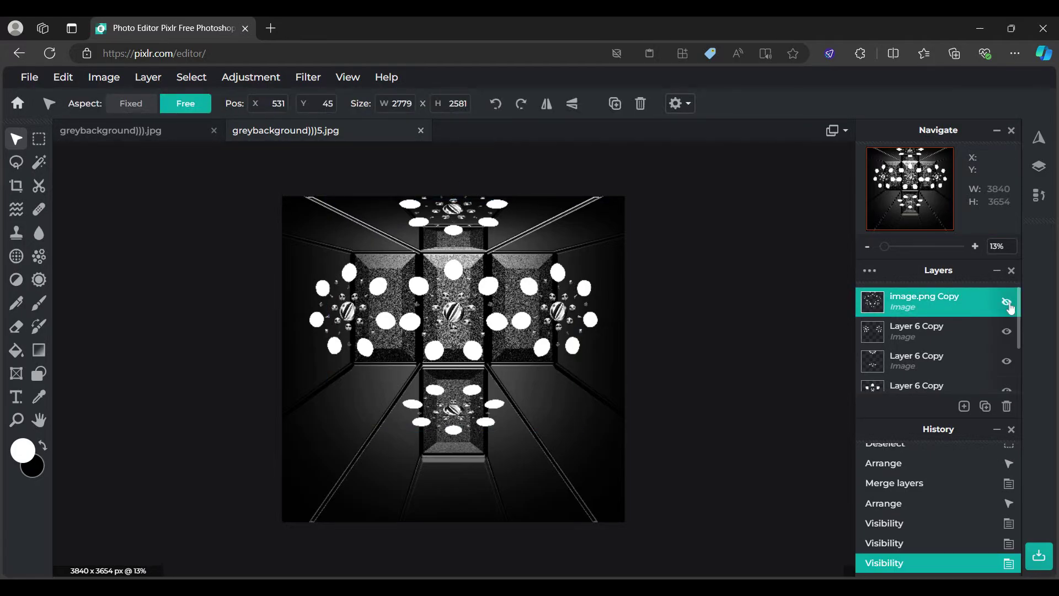
scroll(510, 323, up, 4)
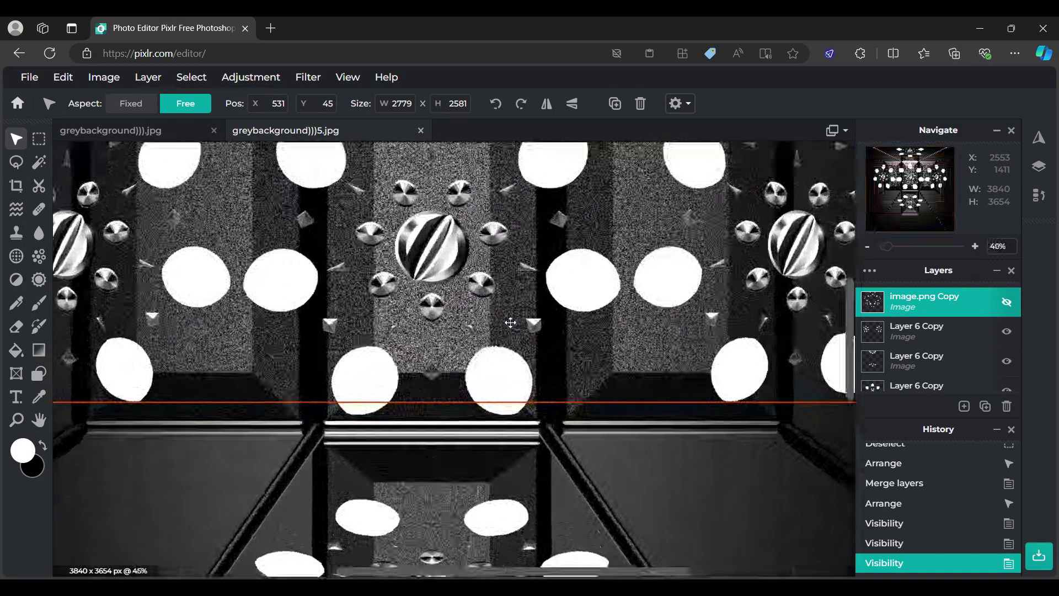
scroll(510, 322, up, 2)
scroll(510, 322, down, 3)
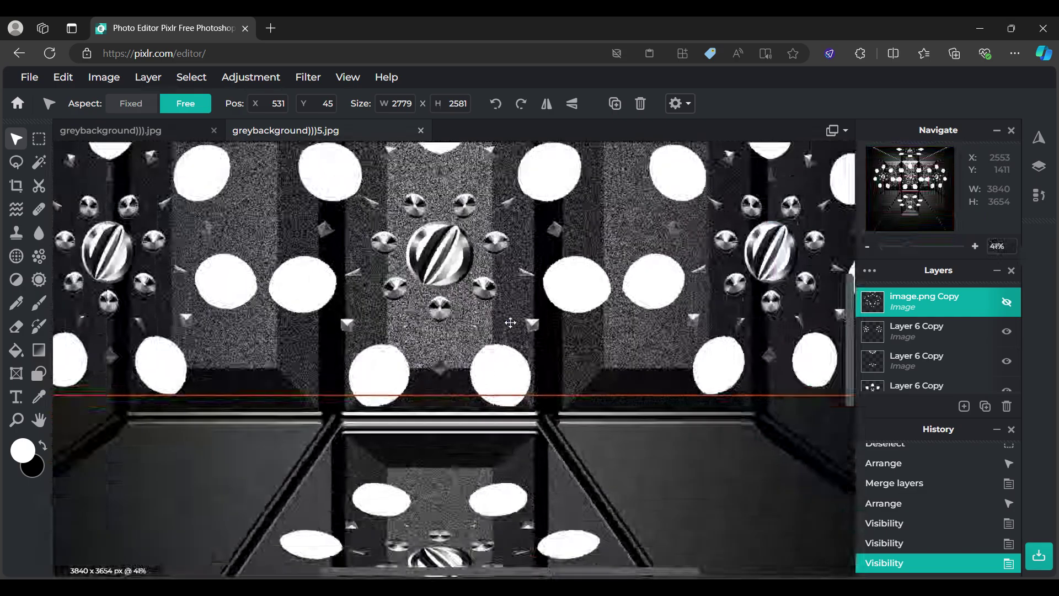
scroll(510, 323, down, 4)
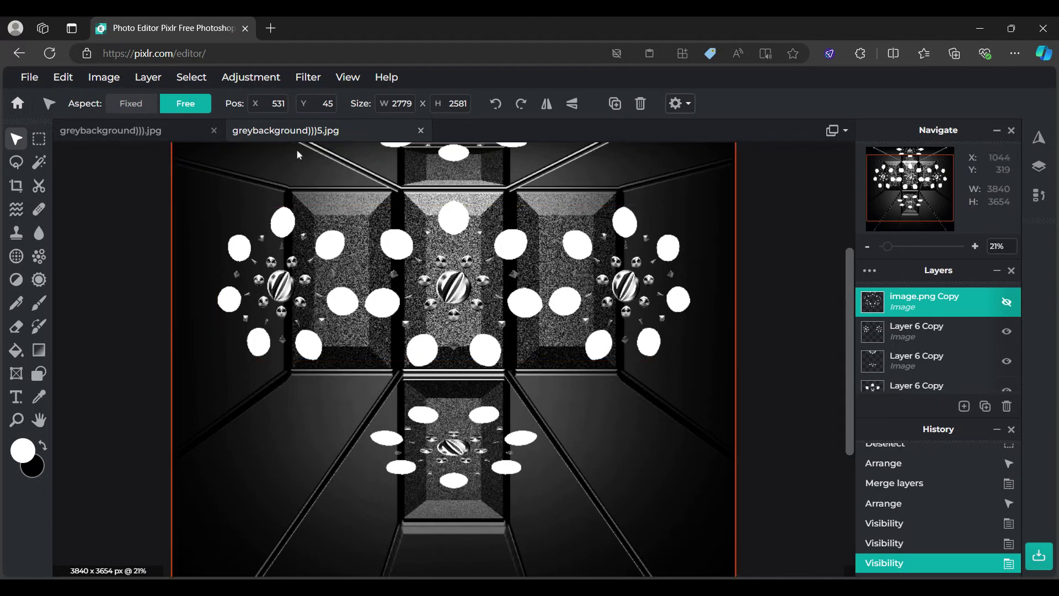
Step: In the greybackground))).jpg document, add an empty layer at the top of the stack and hide the image.png layer
click(153, 138)
click(883, 301)
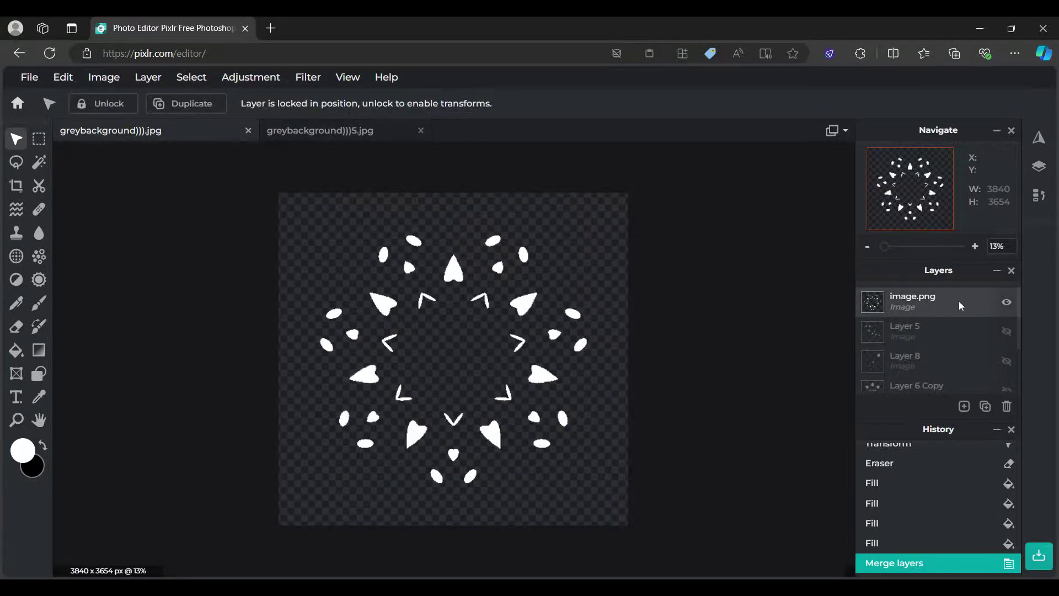
click(963, 407)
click(926, 384)
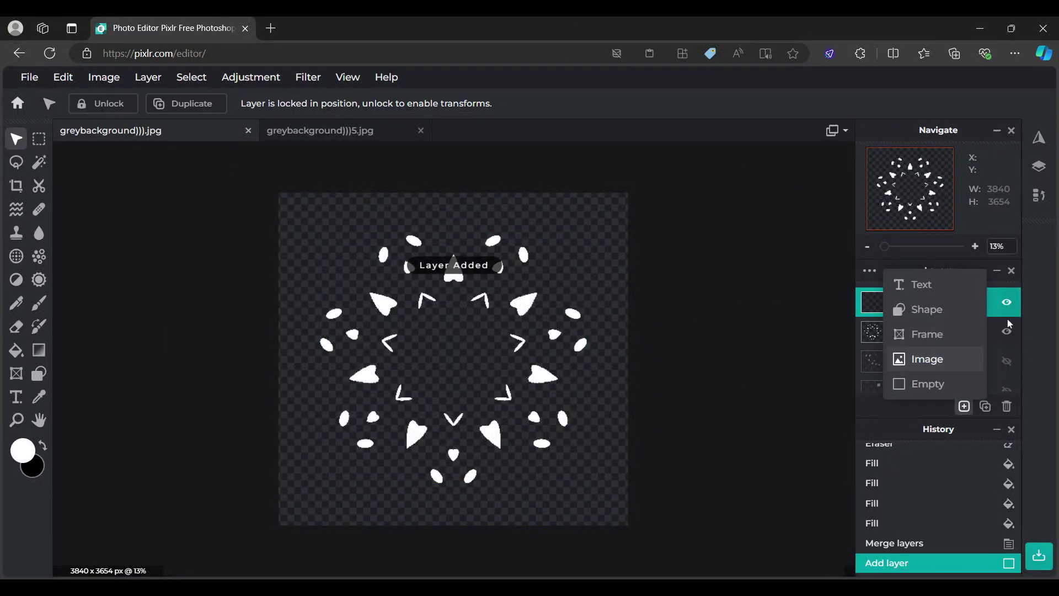
click(1007, 331)
Step: Set the Sketchy pen to size 15 and amount 100
click(16, 302)
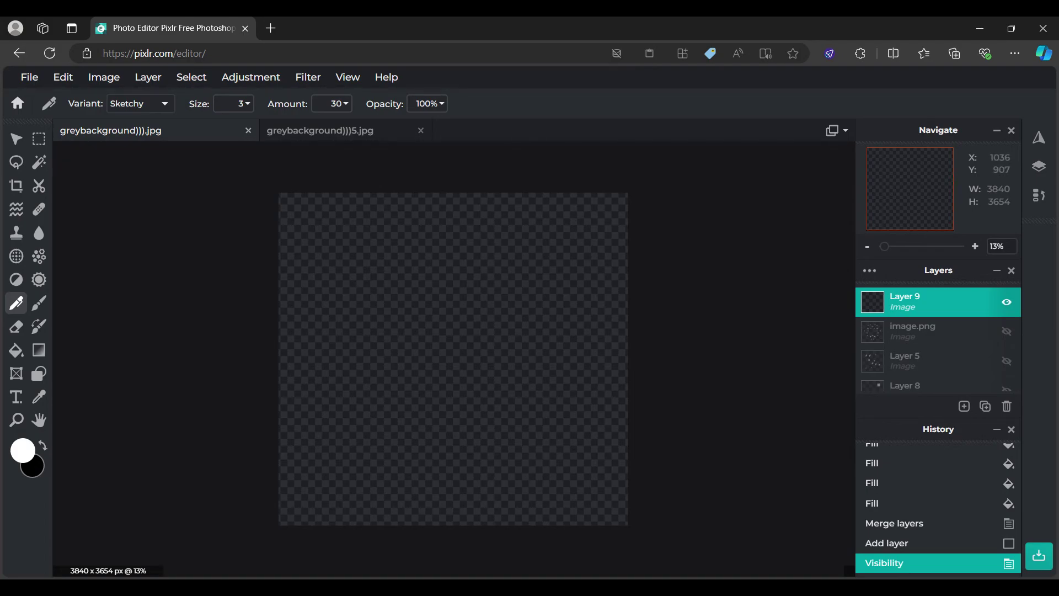
click(236, 109)
text(15)
key(Return)
click(333, 103)
text(100)
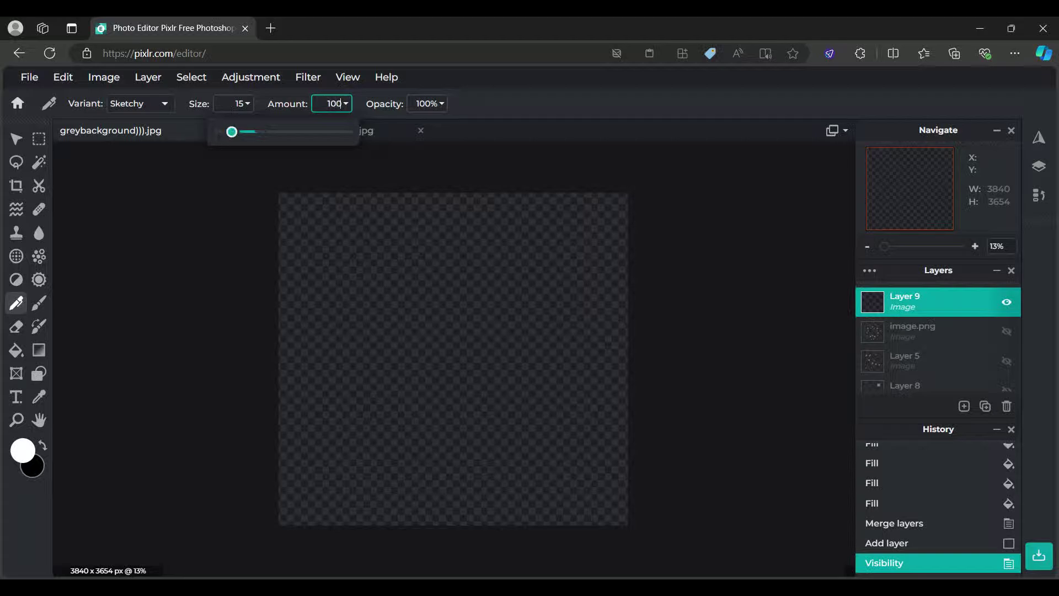
key(Return)
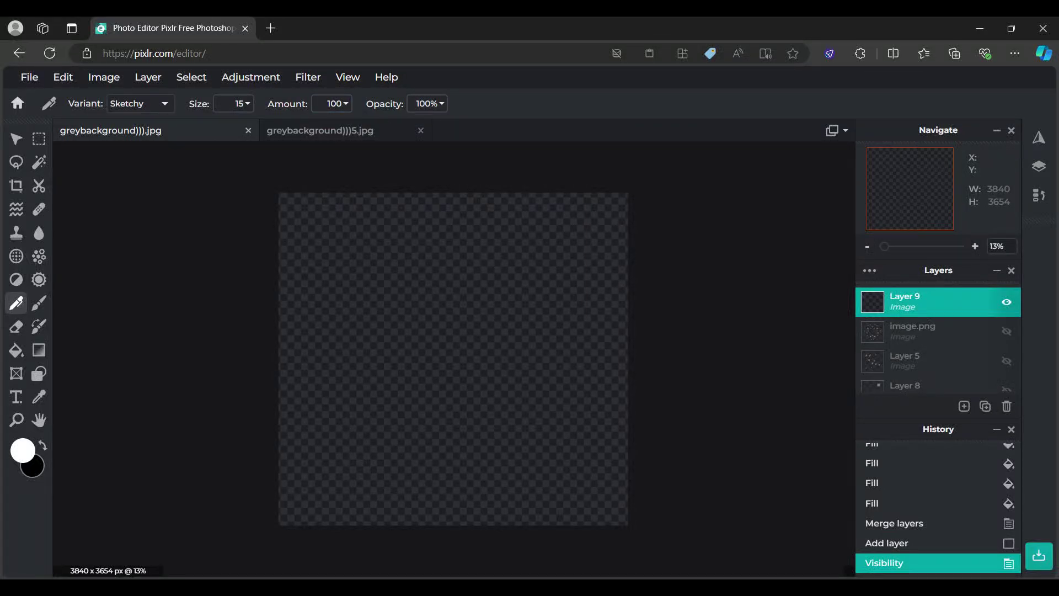
scroll(477, 391, up, 2)
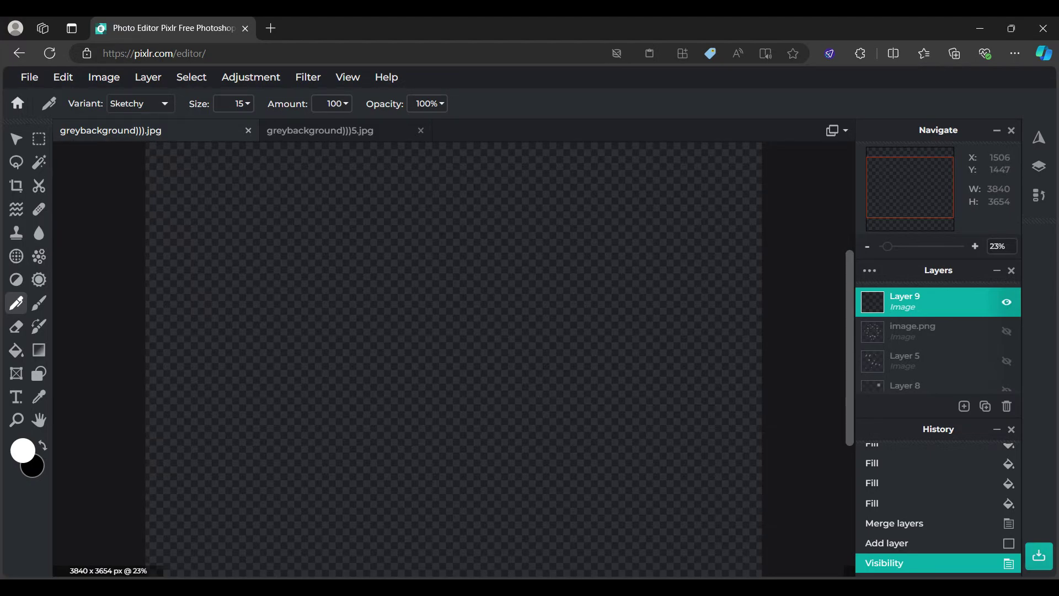
mouse_move(387, 243)
mouse_down()
mouse_move(407, 300)
mouse_move(415, 411)
mouse_move(460, 422)
mouse_move(469, 290)
mouse_move(540, 230)
mouse_move(510, 331)
mouse_move(468, 411)
mouse_move(419, 441)
mouse_move(398, 424)
mouse_move(460, 386)
mouse_move(458, 300)
mouse_move(375, 306)
mouse_move(430, 451)
mouse_move(381, 436)
mouse_up()
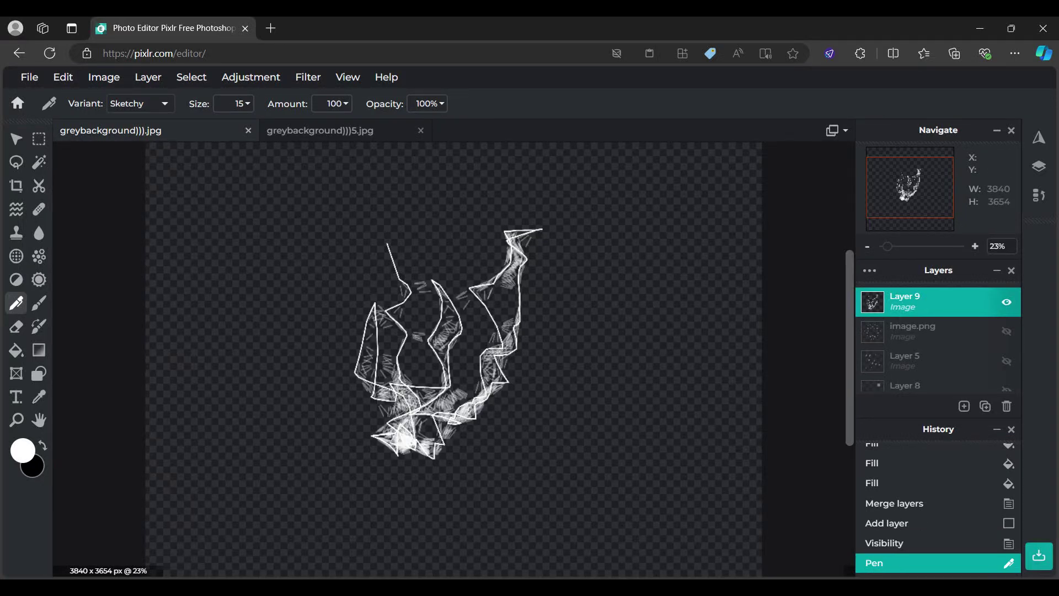
click(916, 541)
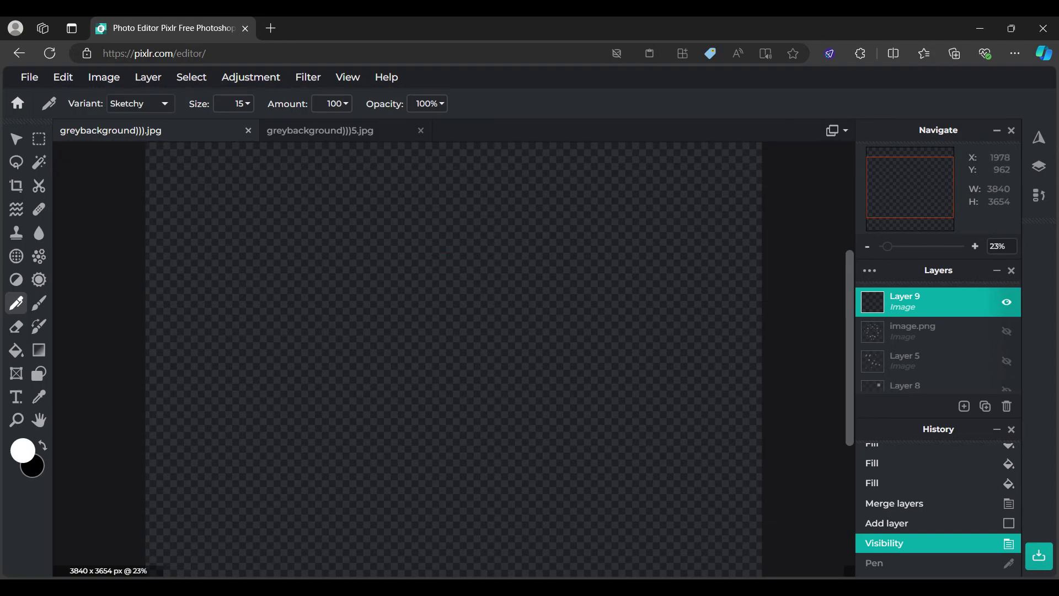
Step: Draw one irregular, looping U-shaped white pen stroke about 979 by 1371 px, mostly right of the canvas centre on Layer 9
mouse_move(463, 234)
mouse_down()
mouse_move(471, 382)
mouse_move(565, 430)
mouse_move(601, 262)
mouse_move(564, 250)
mouse_move(607, 330)
mouse_move(530, 408)
mouse_move(470, 285)
mouse_up()
scroll(449, 336, down, 2)
click(15, 138)
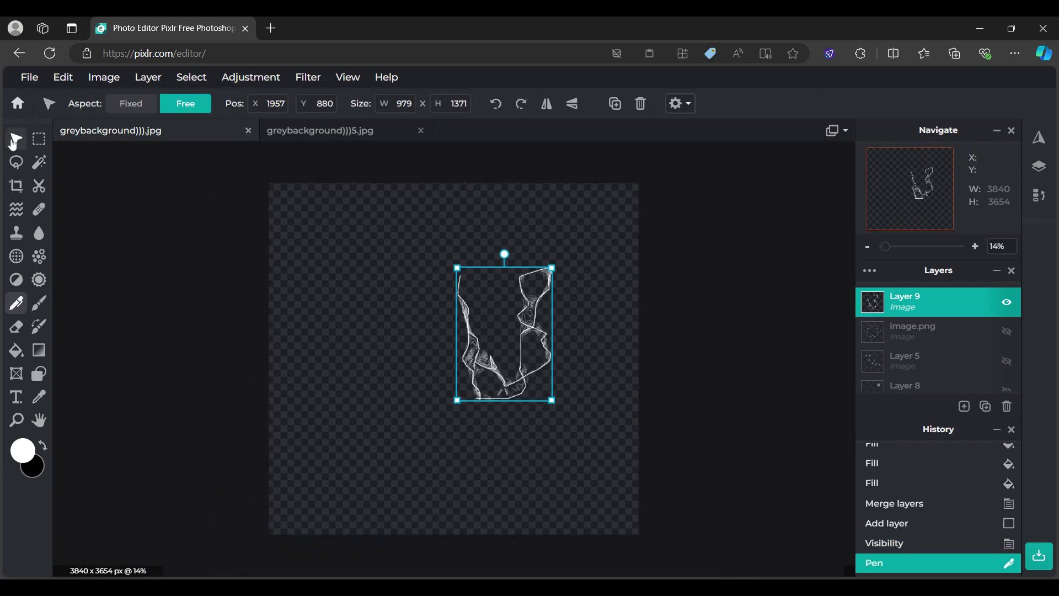
key(ctrl+j)
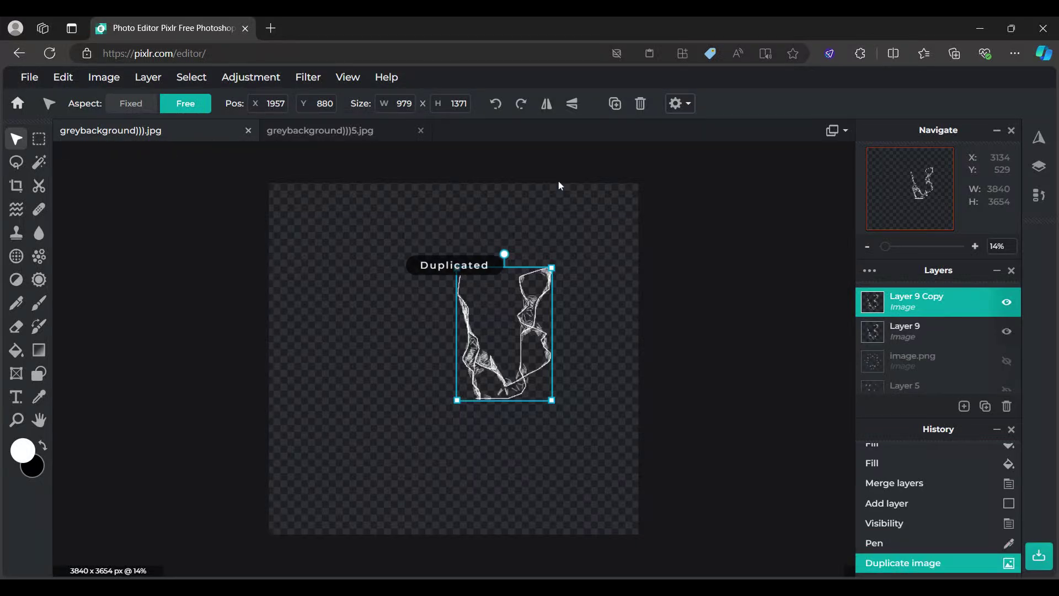
click(546, 105)
drag(525, 345, 422, 345)
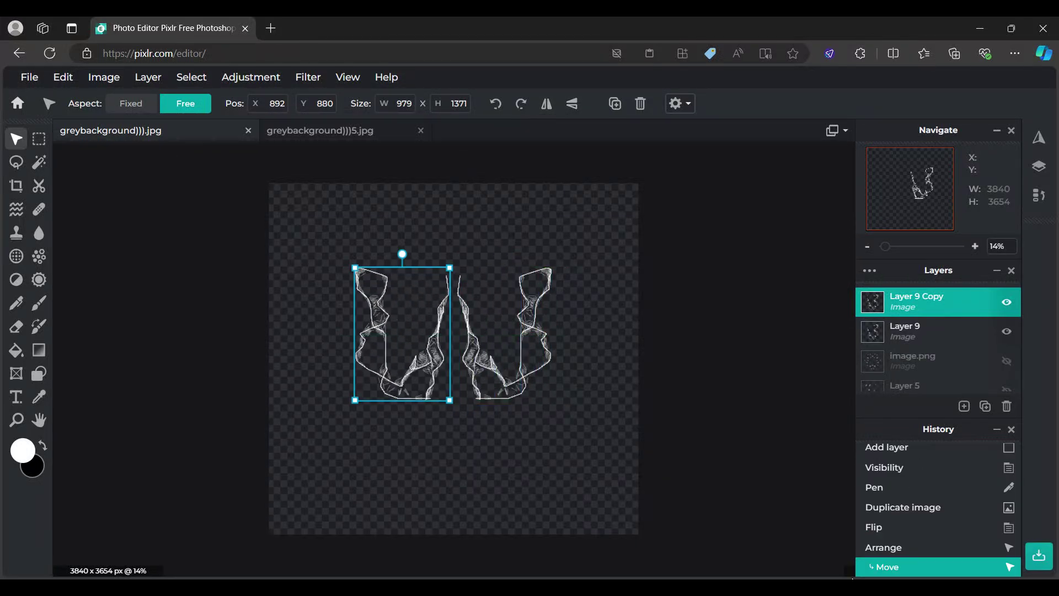
click(930, 500)
Step: Move the pen sketch closer to the canvas centre, to about X 1757, Y 960, and merge and unlock its layer
drag(540, 358, 505, 374)
click(941, 498)
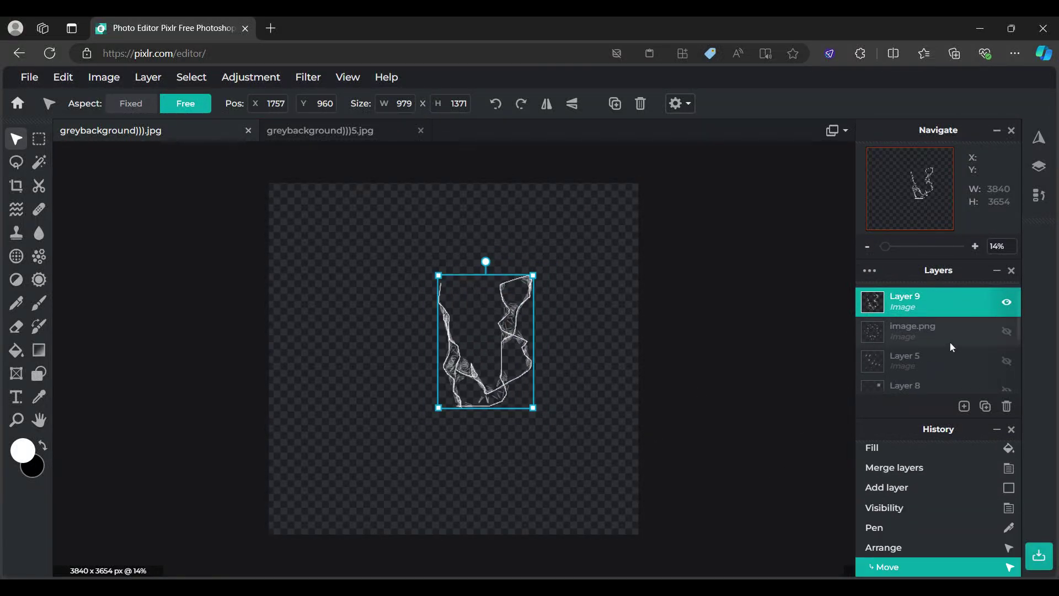
click(953, 307)
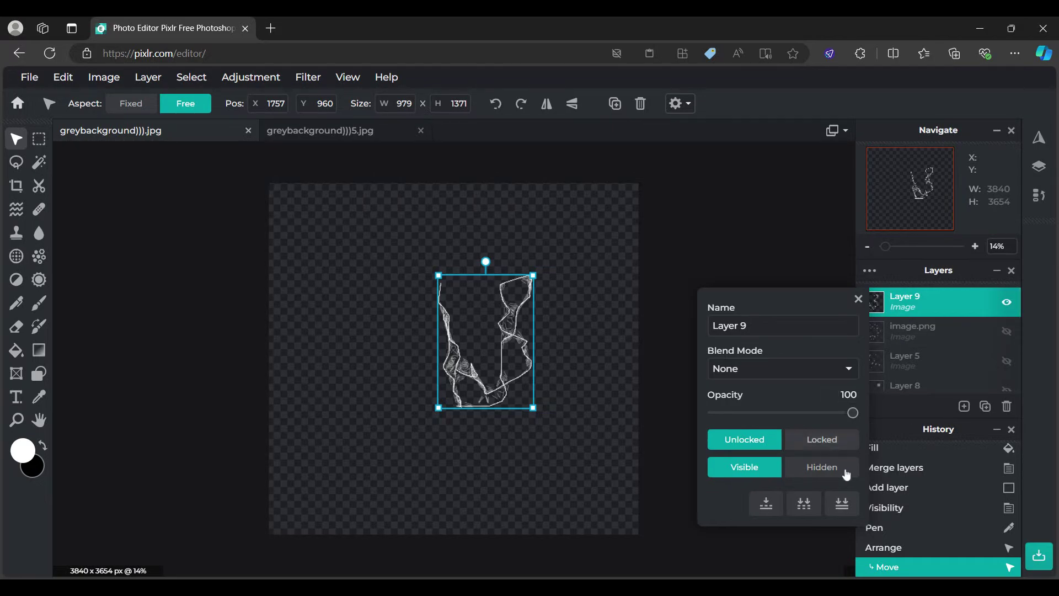
click(1007, 305)
Step: Apply a Blur filter with amount 100 to Layer 9
click(307, 77)
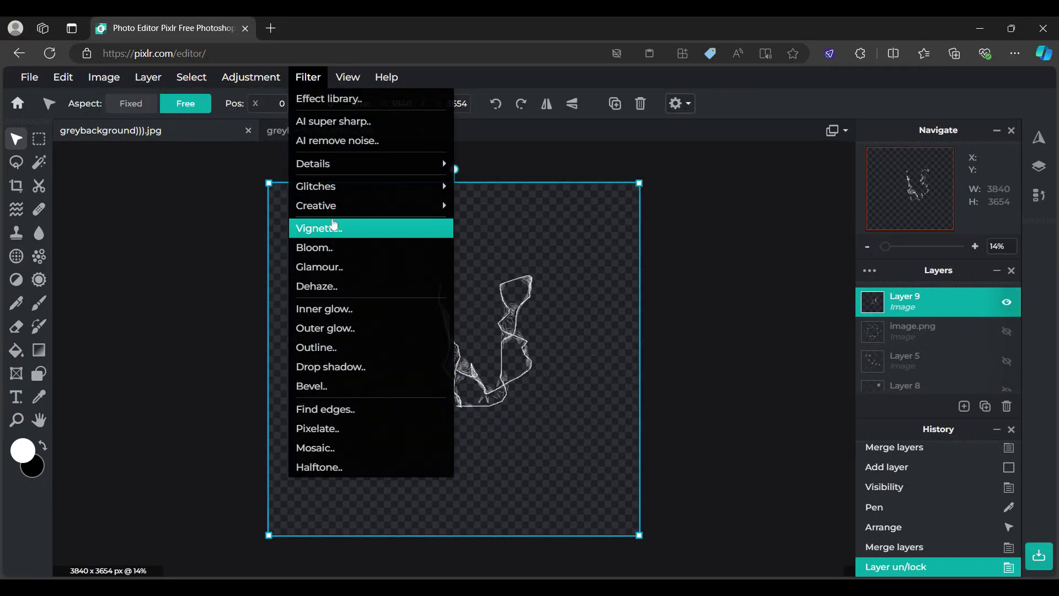
mouse_move(430, 165)
click(462, 196)
drag(720, 358, 887, 358)
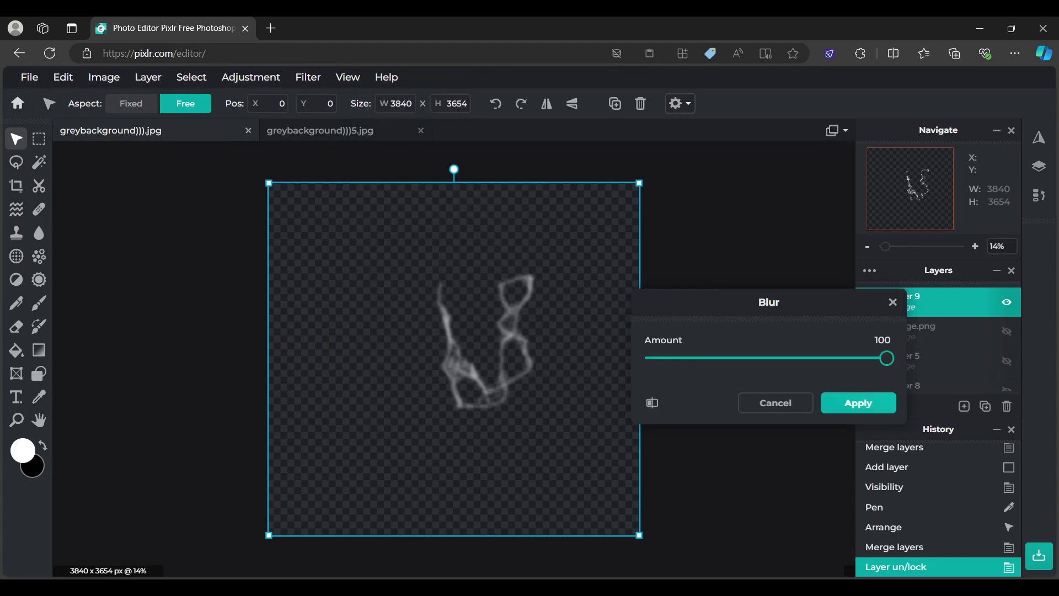
click(829, 402)
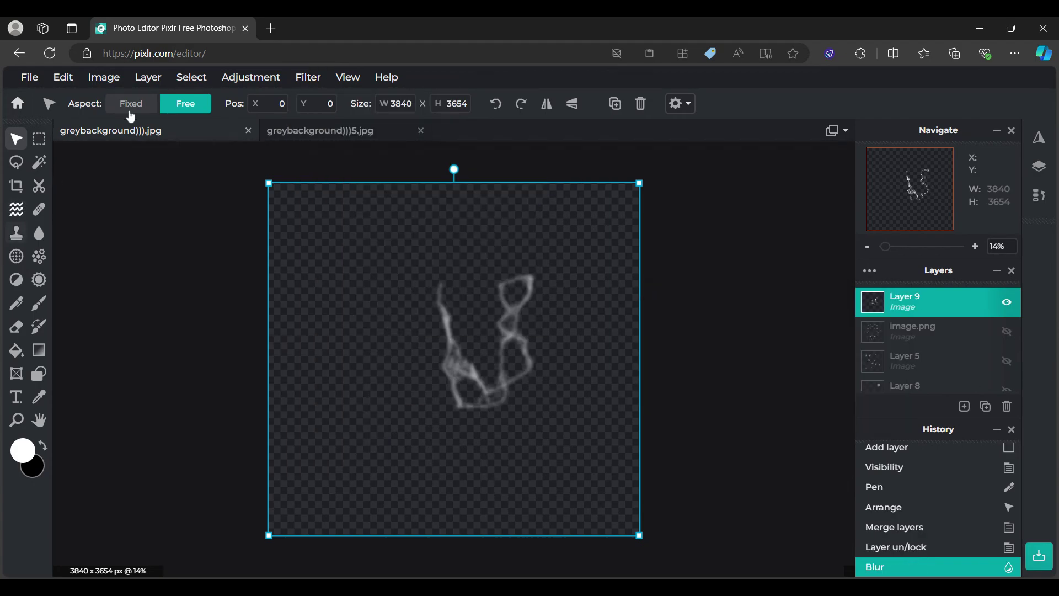
Step: Set the Liquify push brush to size 125, strength 75% and density 80%
key(q)
click(322, 103)
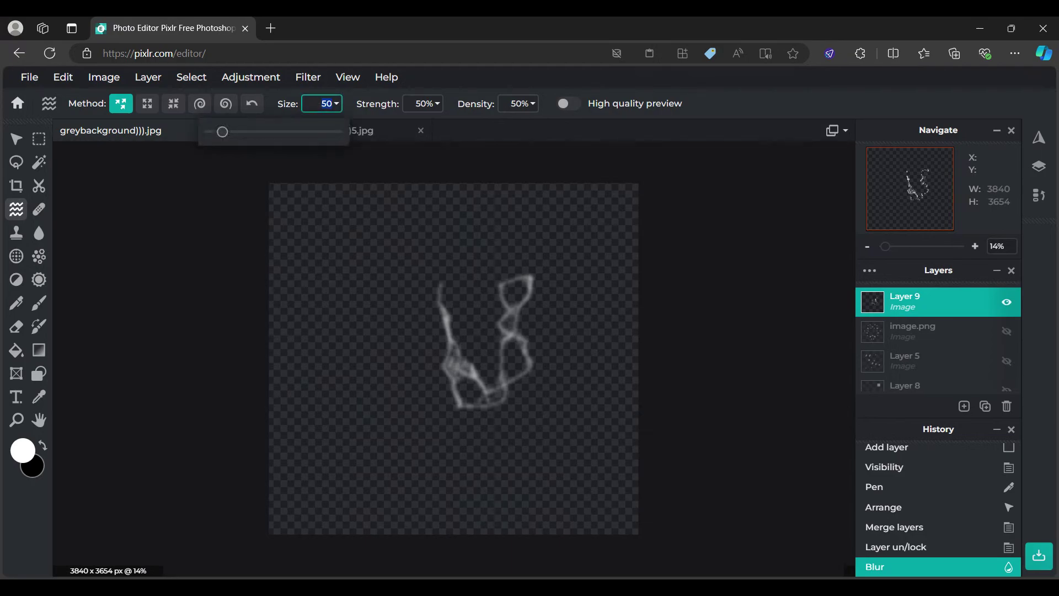
text(150)
key(Return)
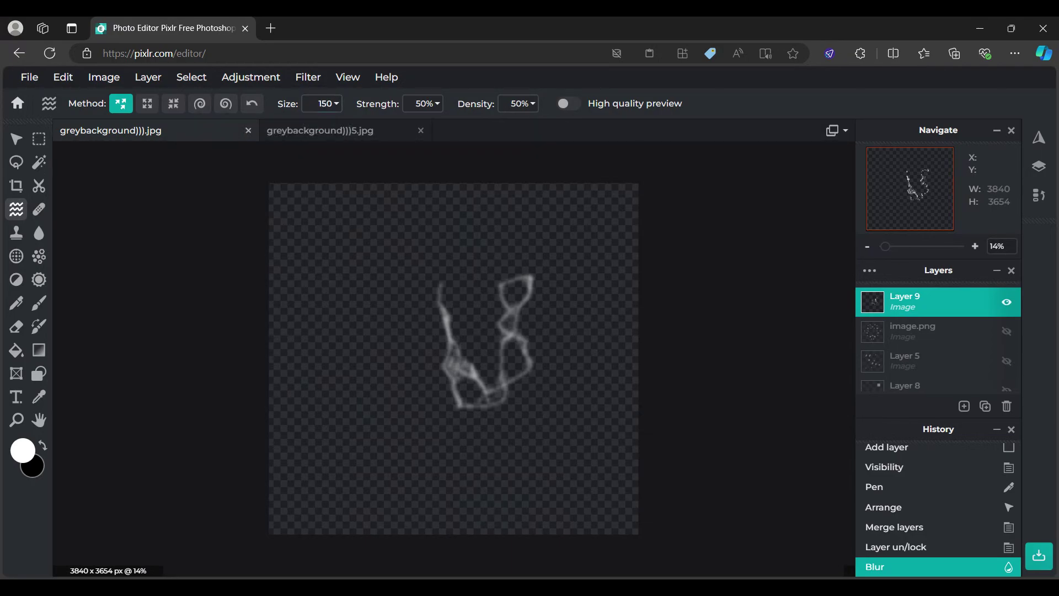
click(319, 104)
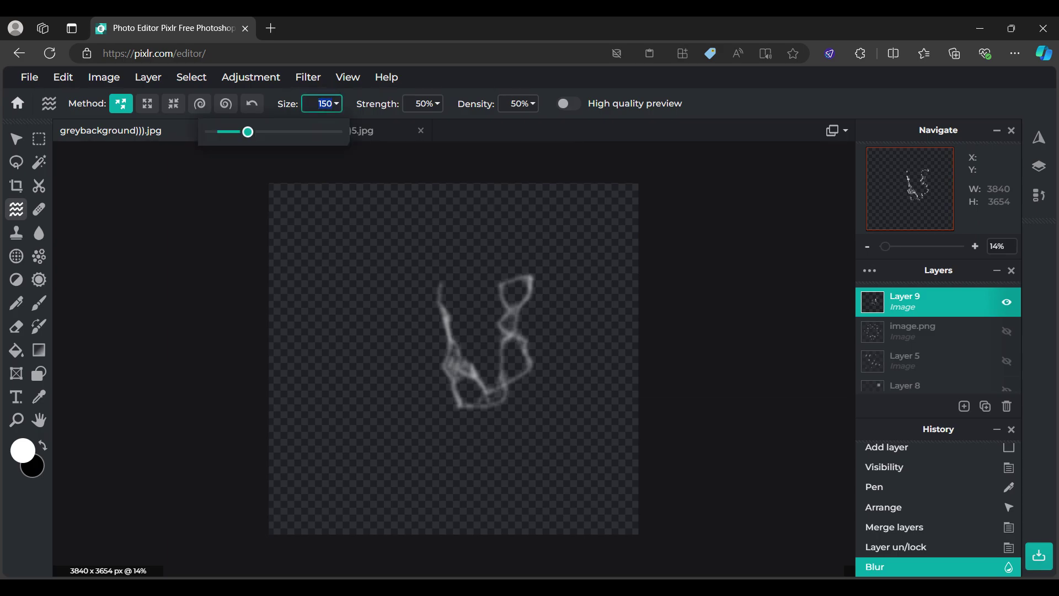
text(125)
key(Return)
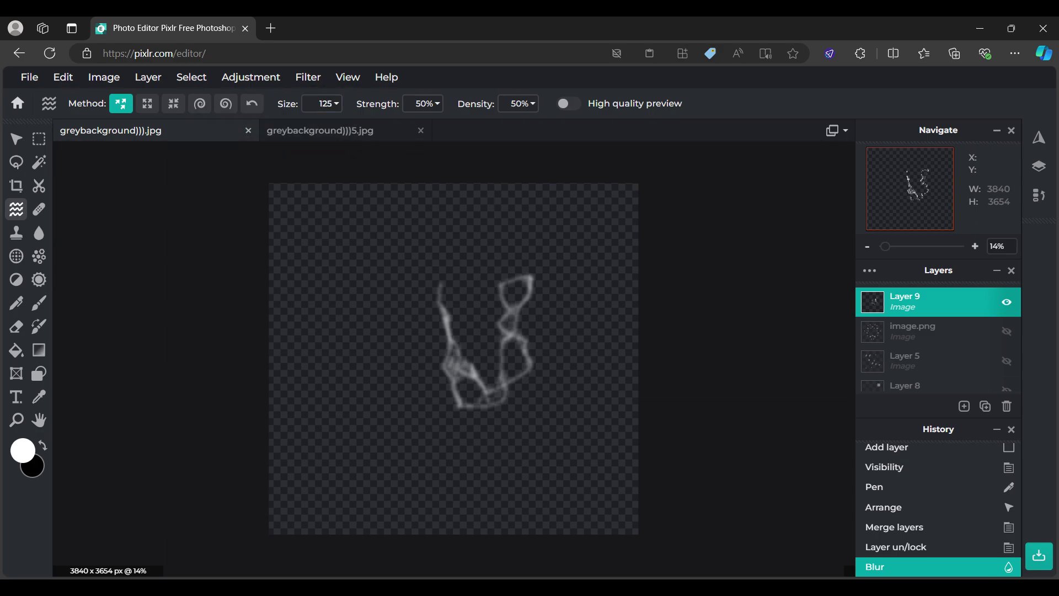
click(421, 103)
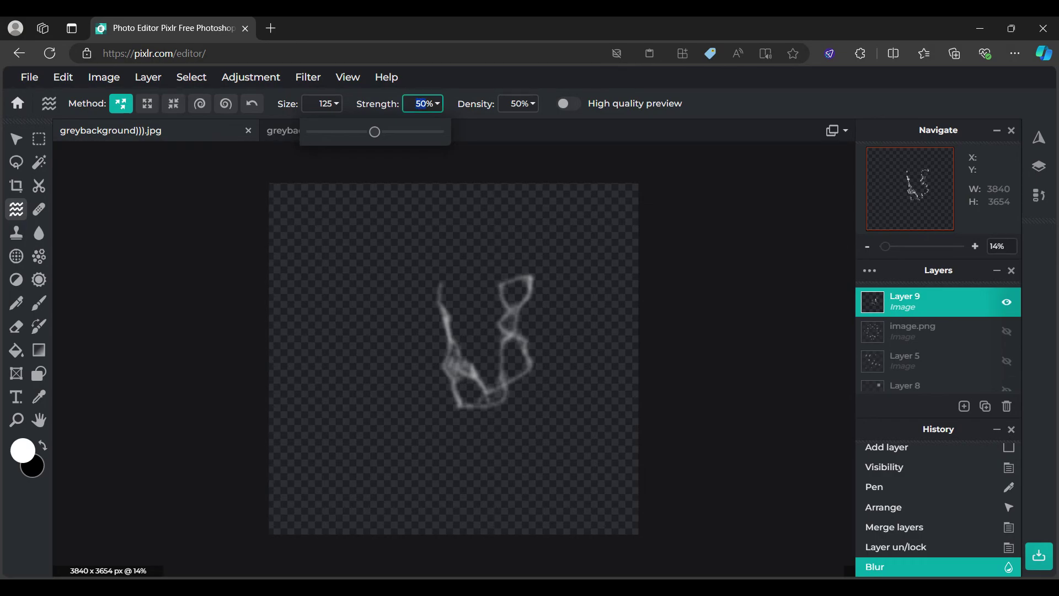
text(75)
key(Return)
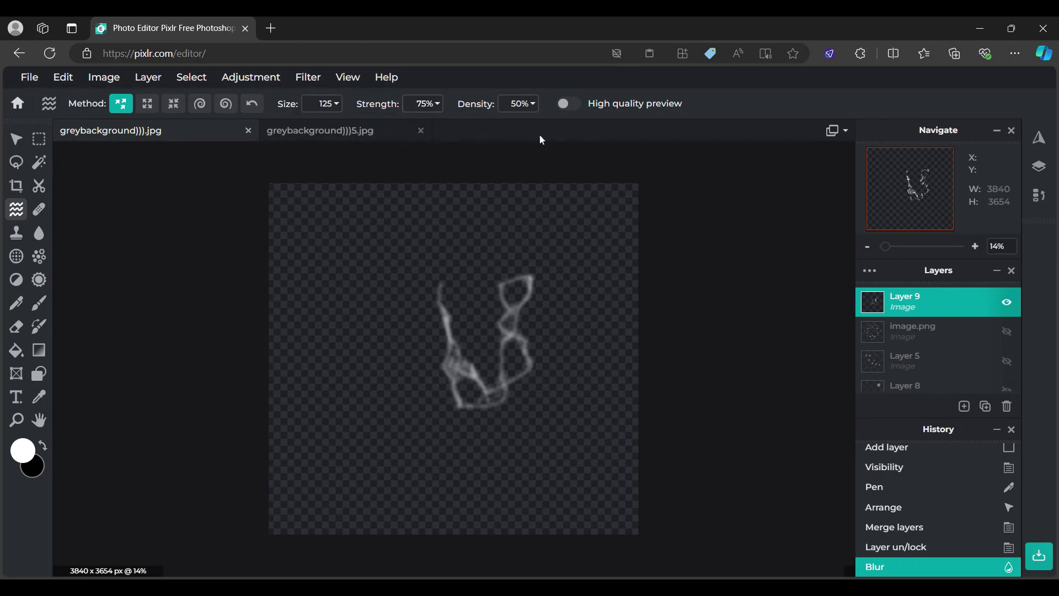
click(514, 108)
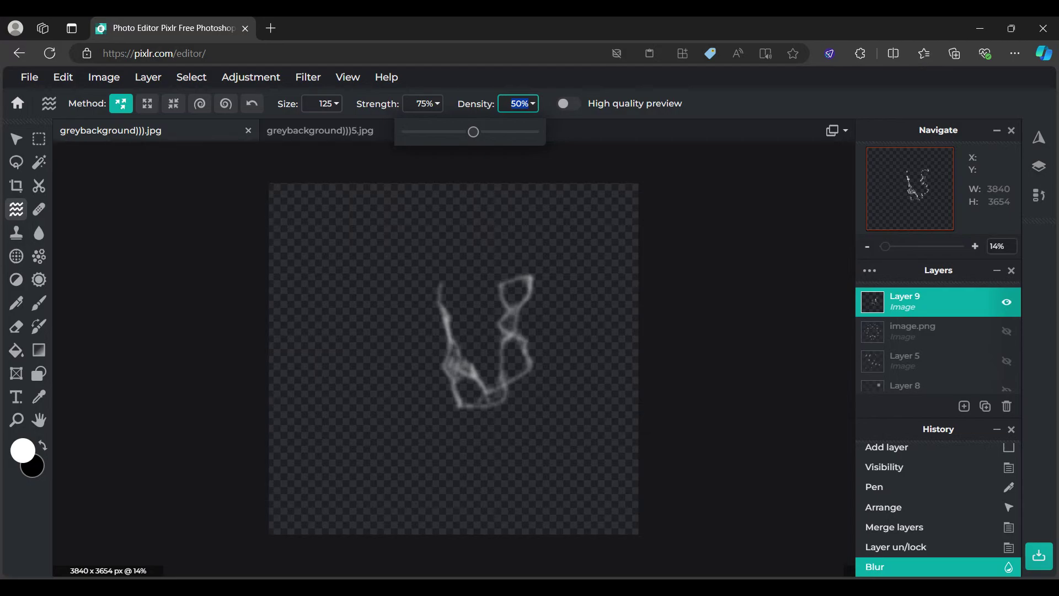
key(Return)
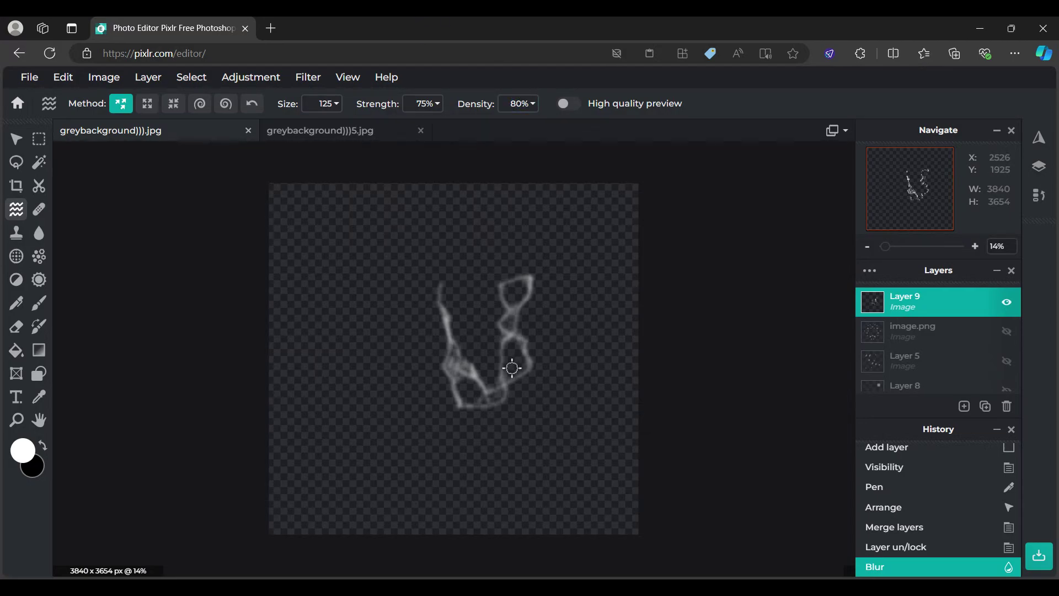
Step: Liquify the whole blurred sketch with zigzag push strokes, warping both arms and the base into smoky, wavy shapes
scroll(512, 367, up, 3)
scroll(443, 277, up, 1)
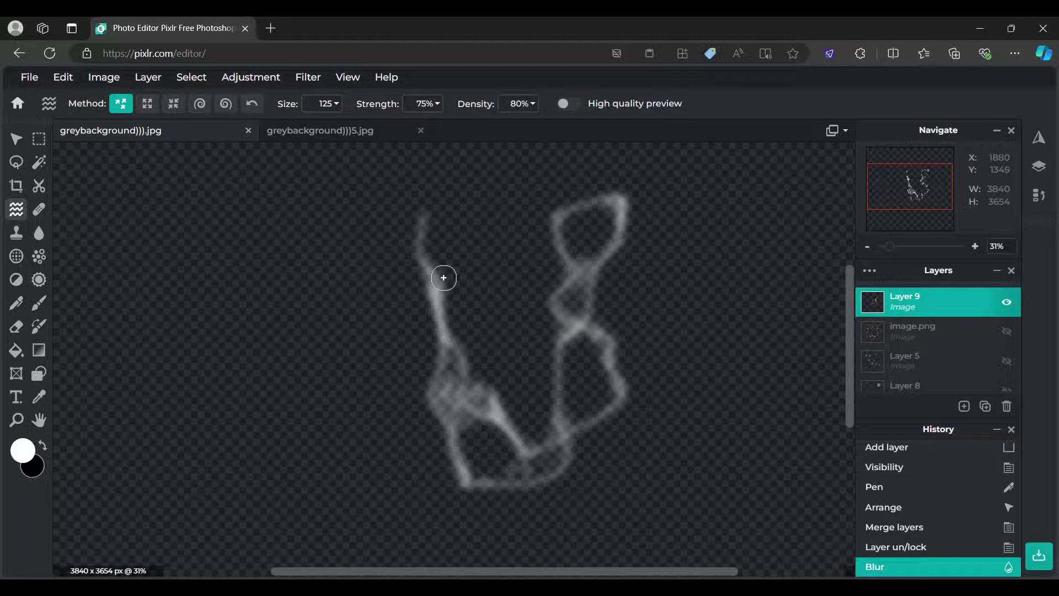
mouse_move(428, 223)
mouse_down()
mouse_move(424, 187)
mouse_move(364, 232)
mouse_move(436, 247)
mouse_move(447, 277)
mouse_move(421, 296)
mouse_move(460, 279)
mouse_move(462, 294)
mouse_move(425, 319)
mouse_move(469, 334)
mouse_move(424, 339)
mouse_move(376, 369)
mouse_move(461, 365)
mouse_move(432, 341)
mouse_move(493, 351)
mouse_move(470, 347)
mouse_move(476, 360)
mouse_move(432, 407)
mouse_move(462, 456)
mouse_move(457, 415)
mouse_move(521, 410)
mouse_move(482, 405)
mouse_move(518, 402)
mouse_move(509, 414)
mouse_move(491, 380)
mouse_move(523, 428)
mouse_move(517, 456)
mouse_move(498, 428)
mouse_move(577, 468)
mouse_move(449, 462)
mouse_move(502, 491)
mouse_move(465, 474)
mouse_move(439, 507)
mouse_move(530, 498)
mouse_move(601, 482)
mouse_move(620, 449)
mouse_move(570, 446)
mouse_move(558, 385)
mouse_move(599, 429)
mouse_move(616, 393)
mouse_move(655, 396)
mouse_move(647, 339)
mouse_move(578, 369)
mouse_move(517, 333)
mouse_move(553, 364)
mouse_move(551, 288)
mouse_move(548, 334)
mouse_move(642, 291)
mouse_move(515, 262)
mouse_move(627, 278)
mouse_move(586, 264)
mouse_move(675, 228)
mouse_move(620, 229)
mouse_move(643, 187)
mouse_up()
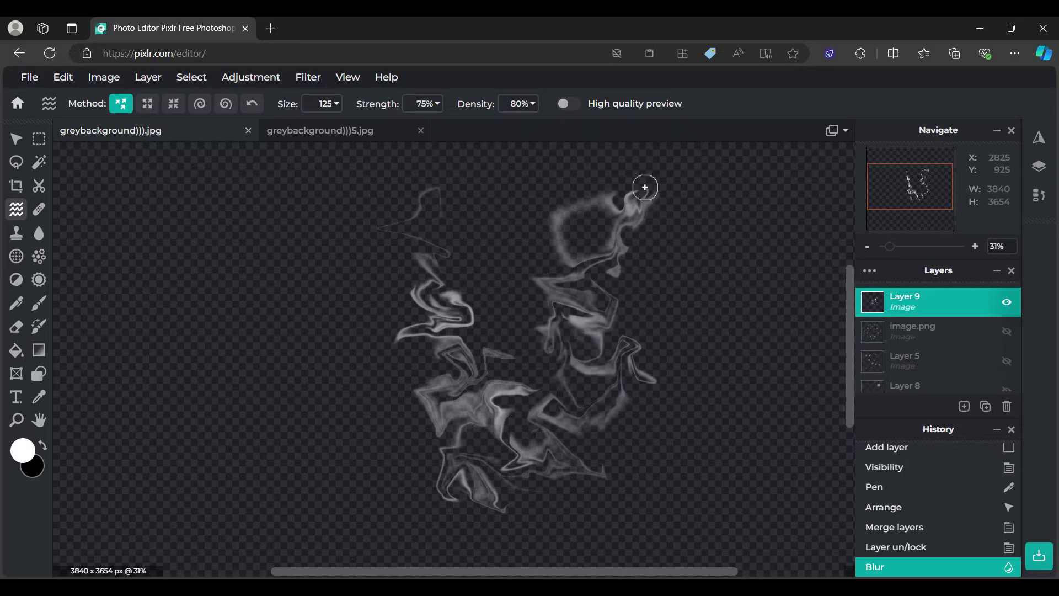
mouse_move(618, 242)
mouse_down()
mouse_move(564, 195)
mouse_move(598, 170)
mouse_move(579, 136)
mouse_move(546, 159)
mouse_move(578, 214)
mouse_move(553, 247)
mouse_move(519, 257)
mouse_move(563, 222)
mouse_move(528, 175)
mouse_move(541, 134)
mouse_up()
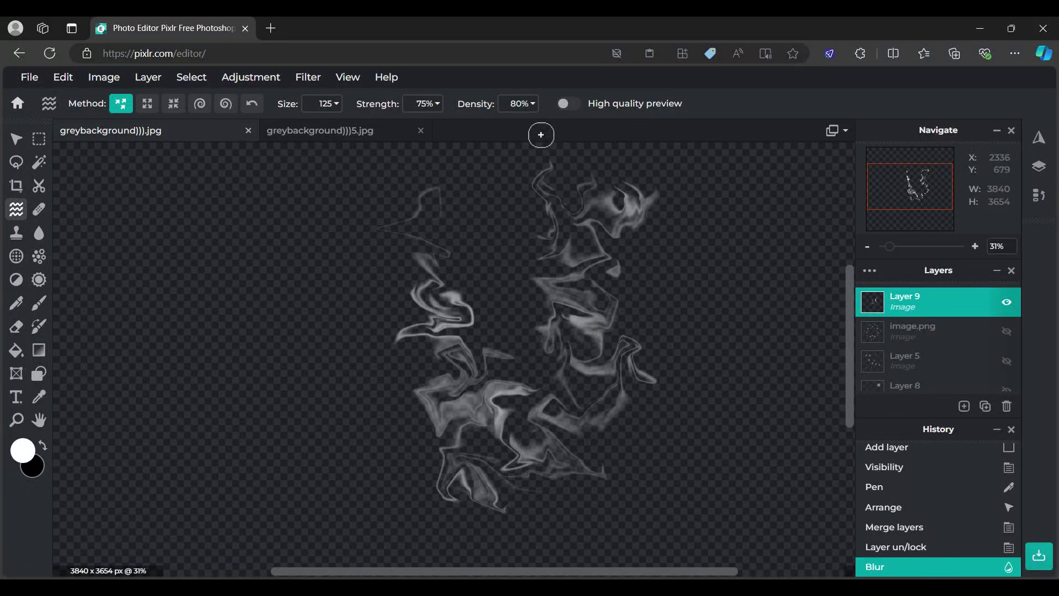
Step: Reduce the Liquify brush size to 50 and push finer wisps into the base and right arm of the smoky shape
scroll(567, 208, down, 1)
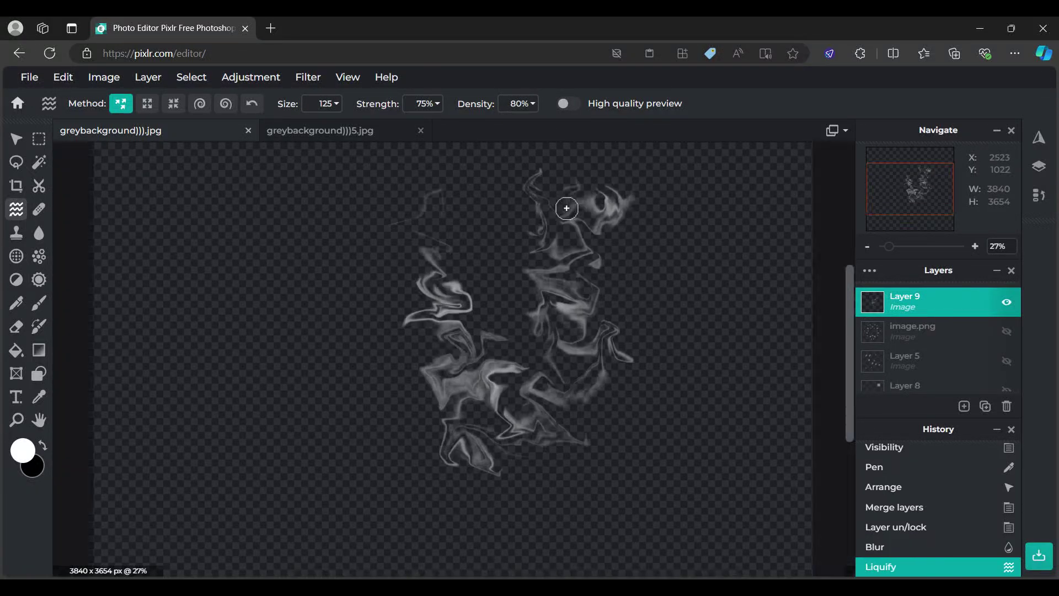
click(317, 105)
text(50)
key(Return)
mouse_move(571, 470)
mouse_down()
mouse_move(528, 293)
mouse_move(583, 265)
mouse_move(548, 157)
mouse_up()
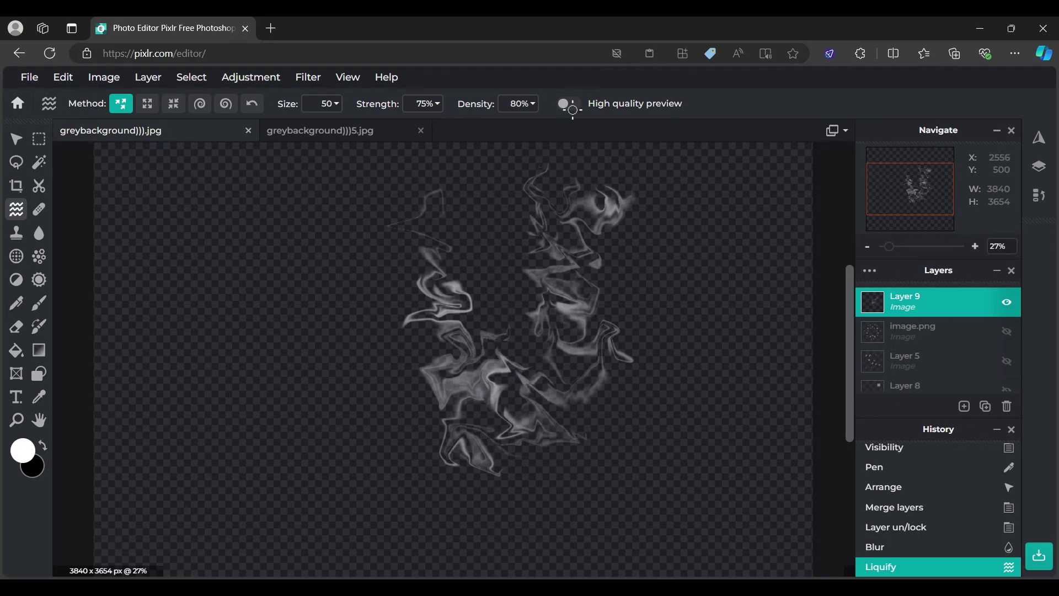
mouse_move(600, 361)
mouse_down()
mouse_move(625, 316)
mouse_move(603, 195)
mouse_up()
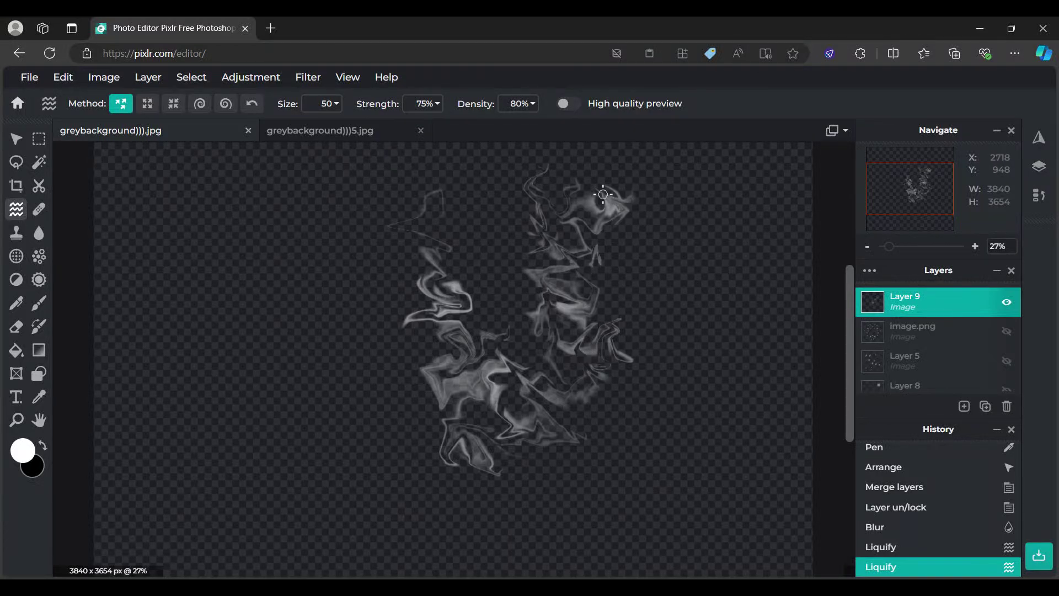
mouse_move(640, 283)
mouse_down()
mouse_move(615, 292)
mouse_move(567, 148)
mouse_up()
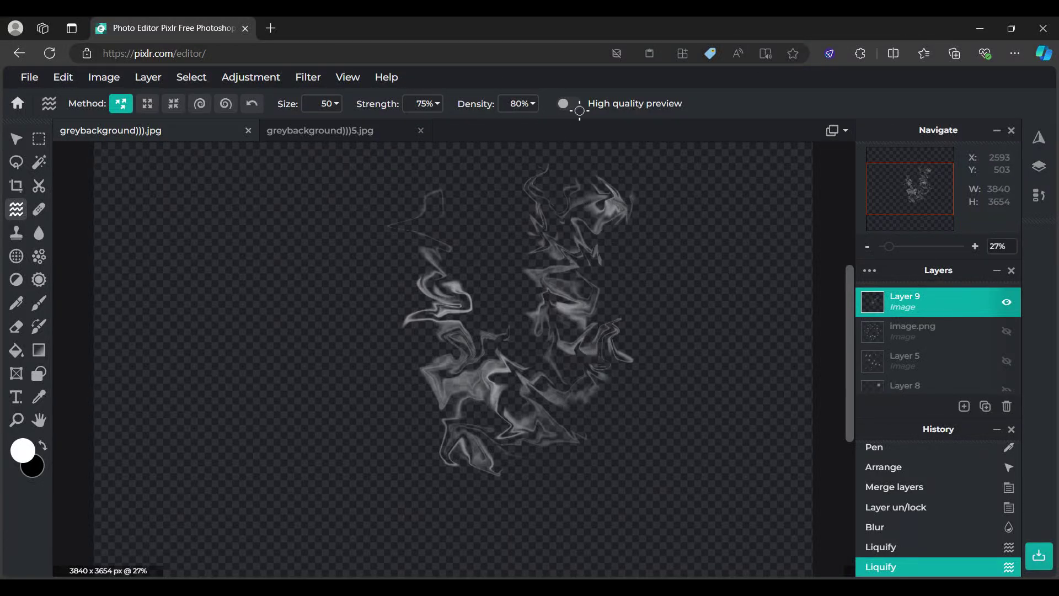
Step: Push more fine Liquify strokes at brush size 50 through the right arm, left arm and base of the smoky shape
mouse_move(644, 381)
mouse_down()
mouse_move(572, 288)
mouse_move(531, 153)
mouse_move(491, 112)
mouse_up()
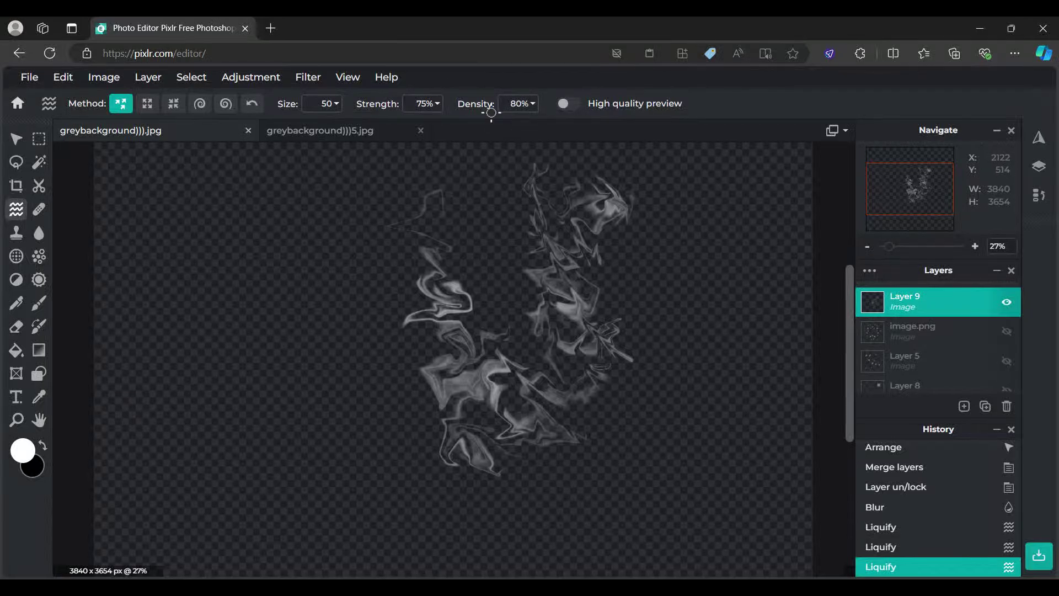
scroll(568, 331, down, 2)
mouse_move(499, 467)
mouse_down()
mouse_move(465, 381)
mouse_move(464, 311)
mouse_up()
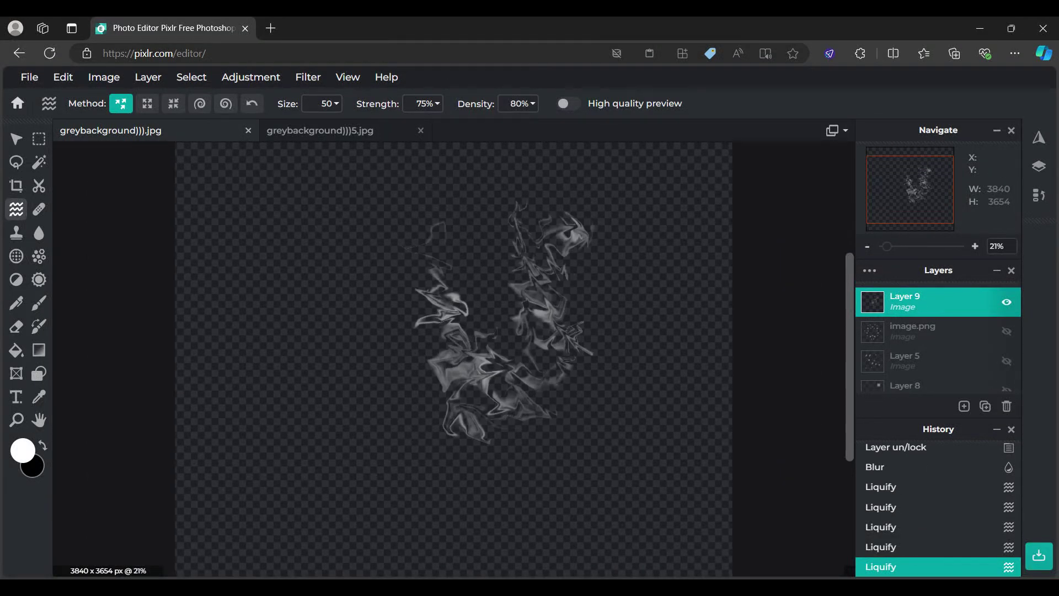
drag(458, 452, 457, 309)
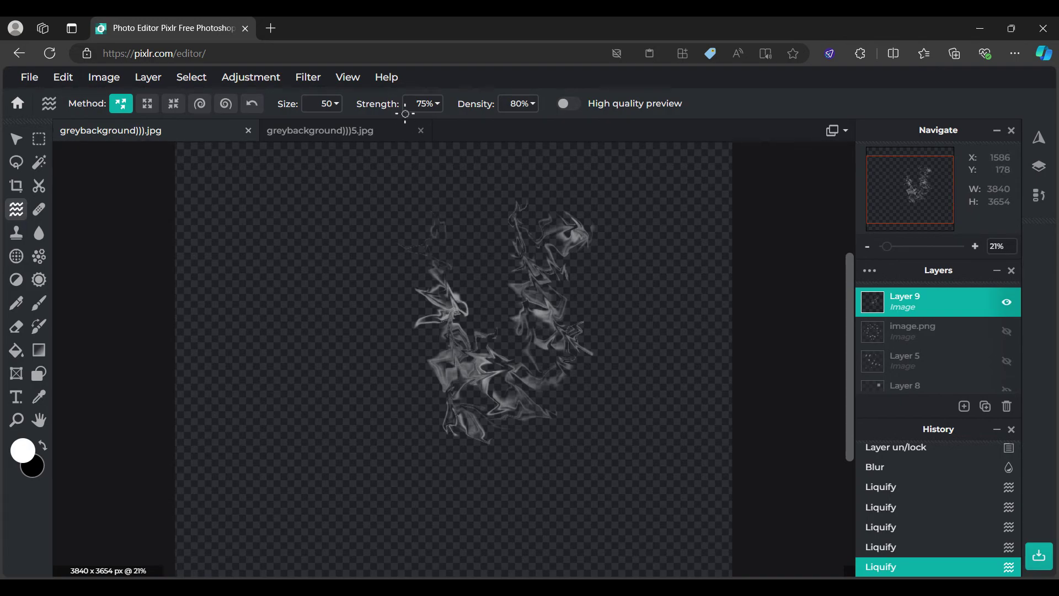
Step: Revert the document history to the Blur state, discarding all Liquify strokes on Layer 9
click(16, 139)
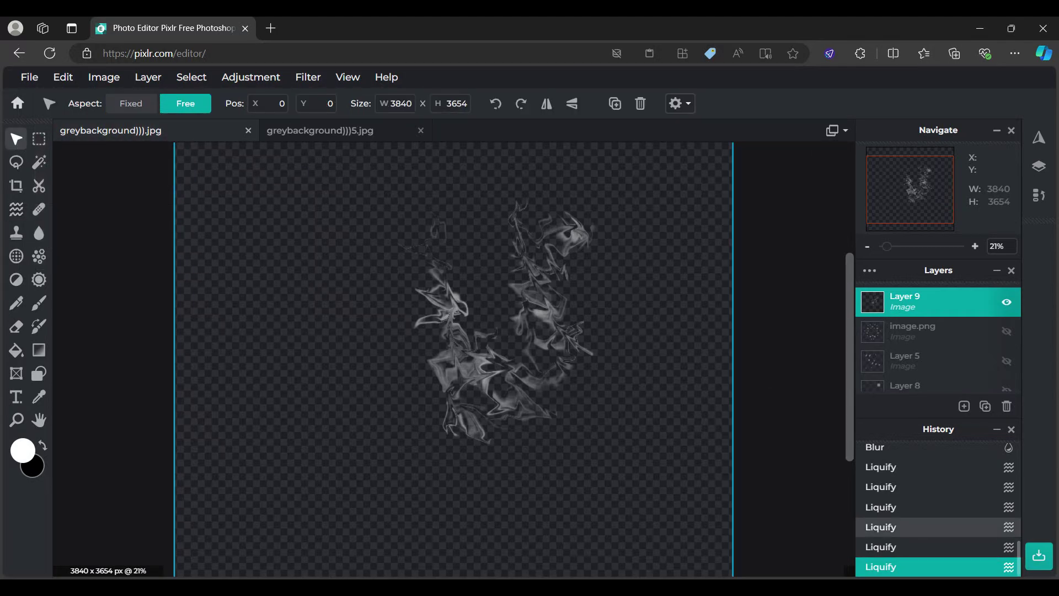
click(915, 524)
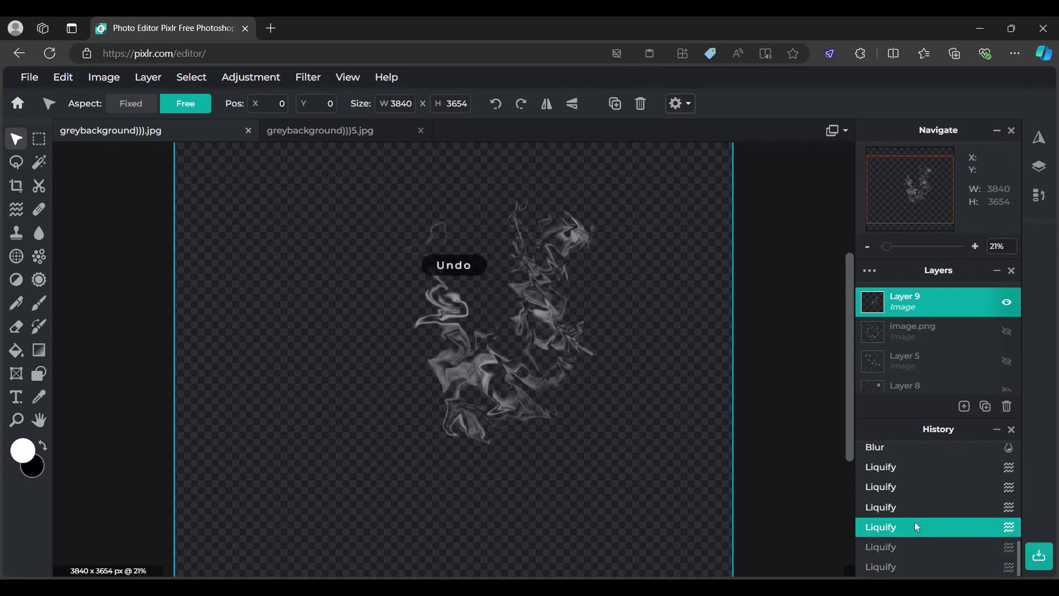
click(911, 466)
click(911, 447)
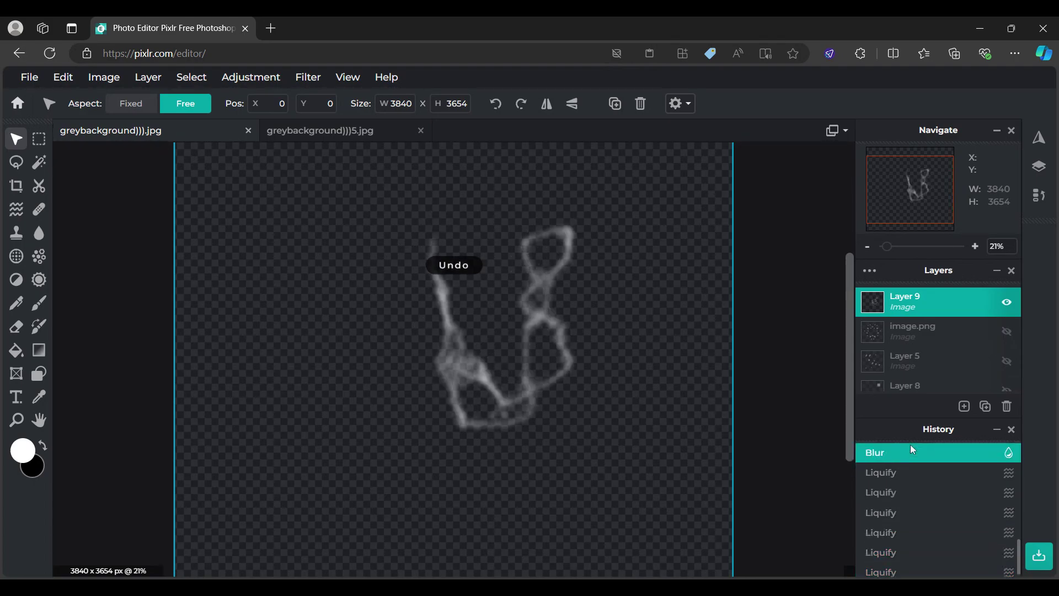
Step: Scale Layer 9 down to 2327 × 2186 px and move it to position X 757, Y 848
scroll(569, 328, up, 1)
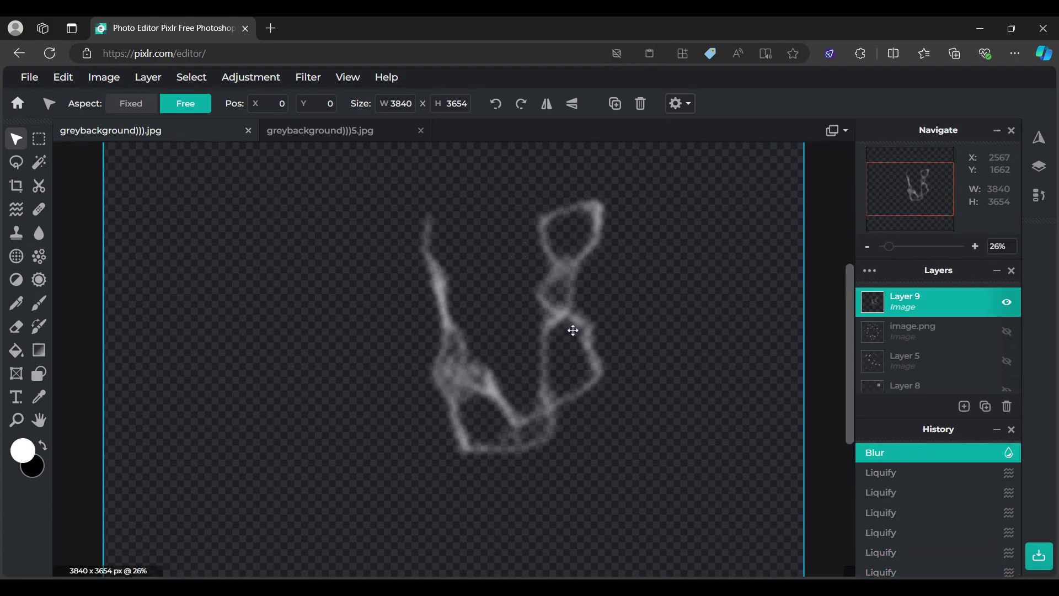
scroll(568, 318, down, 4)
drag(296, 207, 420, 330)
drag(607, 444, 537, 385)
scroll(524, 380, up, 4)
scroll(522, 380, up, 3)
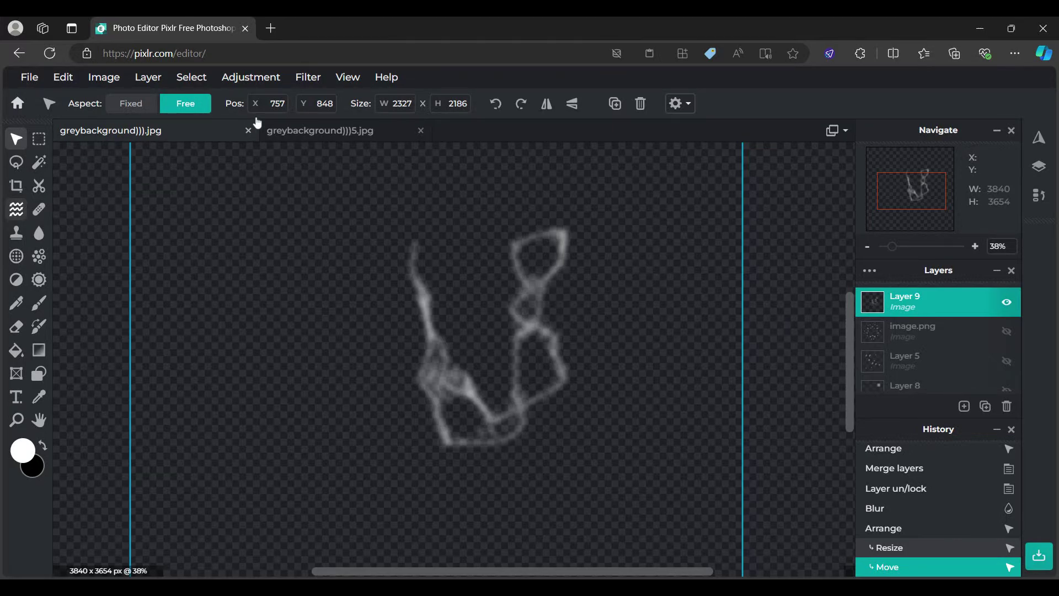
Step: Set the Liquify push brush size to 130
key(q)
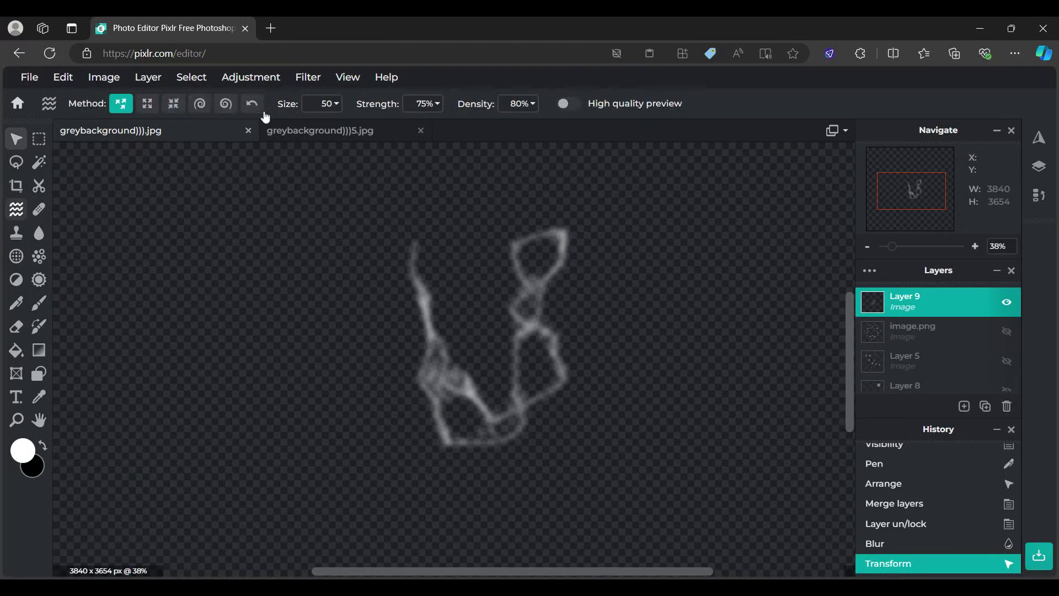
click(326, 103)
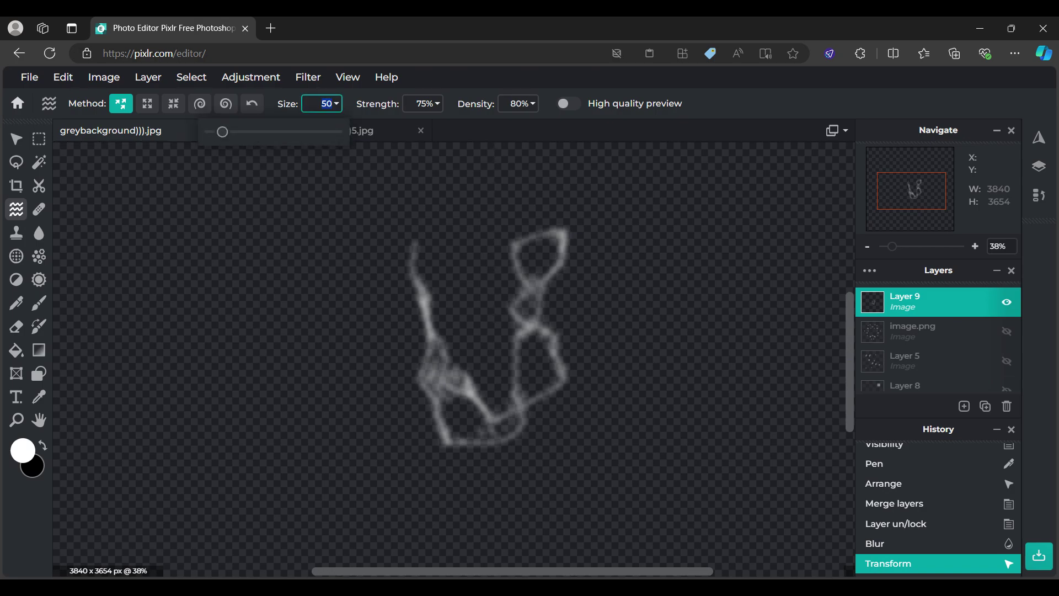
text(130)
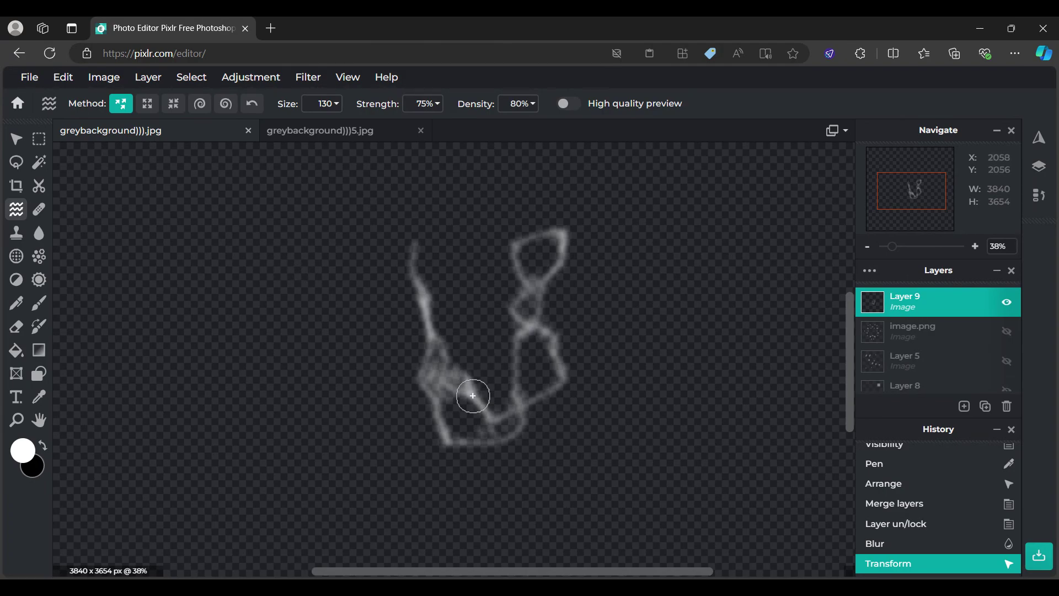
Step: Try a zigzag Liquify stroke along the base and left arm of the blurred sketch, and undo it
scroll(489, 430, up, 2)
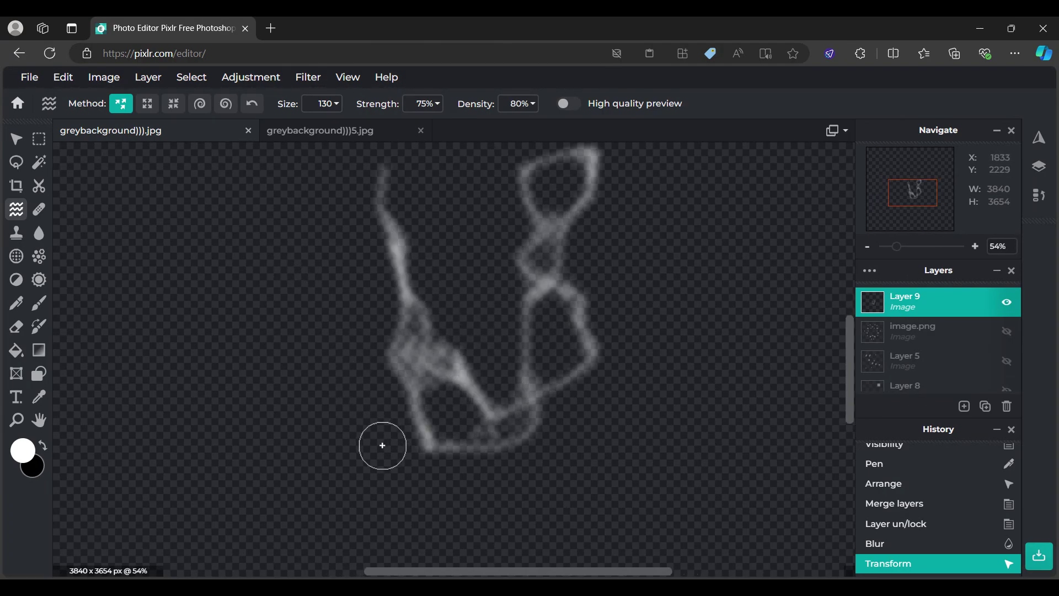
mouse_move(392, 449)
mouse_down()
mouse_move(438, 440)
mouse_move(426, 438)
mouse_move(432, 462)
mouse_move(416, 483)
mouse_move(496, 521)
mouse_move(549, 473)
mouse_move(521, 379)
mouse_move(536, 423)
mouse_move(493, 338)
mouse_move(506, 307)
mouse_move(416, 404)
mouse_move(385, 397)
mouse_move(399, 308)
mouse_move(444, 251)
mouse_move(364, 223)
mouse_move(452, 209)
mouse_move(399, 148)
mouse_move(402, 111)
mouse_up()
drag(907, 187, 917, 183)
scroll(518, 417, down, 3)
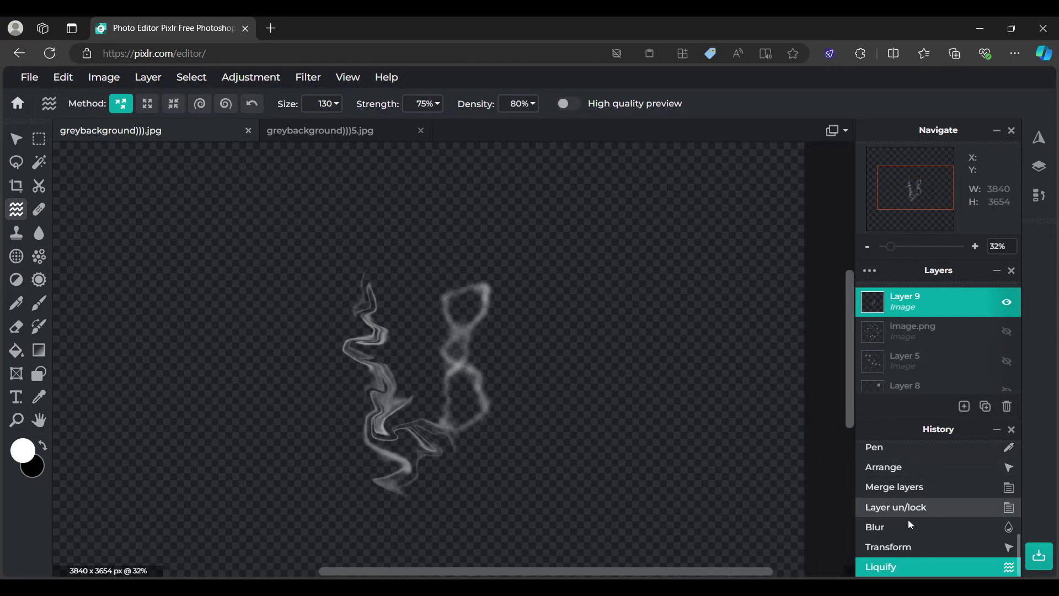
click(909, 543)
Step: Push long Liquify strokes through the left arm, base and right arm to warp the whole sketch into flowing smoke
scroll(355, 477, up, 1)
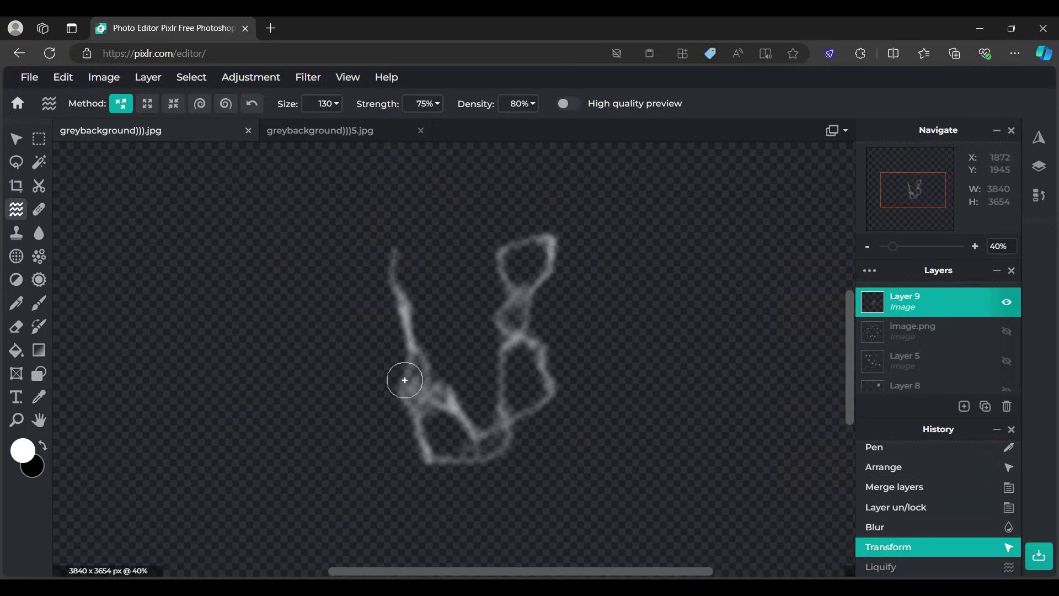
mouse_move(419, 374)
mouse_down()
mouse_move(329, 369)
mouse_move(422, 363)
mouse_move(443, 327)
mouse_move(403, 343)
mouse_move(442, 325)
mouse_move(424, 309)
mouse_move(426, 232)
mouse_move(392, 203)
mouse_move(403, 267)
mouse_move(398, 208)
mouse_move(364, 171)
mouse_up()
mouse_move(450, 425)
mouse_down()
mouse_move(414, 422)
mouse_move(444, 428)
mouse_move(444, 403)
mouse_move(458, 413)
mouse_move(449, 369)
mouse_move(468, 420)
mouse_move(477, 340)
mouse_move(466, 290)
mouse_up()
mouse_move(431, 451)
mouse_down()
mouse_move(447, 429)
mouse_move(422, 346)
mouse_up()
mouse_move(448, 491)
mouse_down()
mouse_move(480, 458)
mouse_move(458, 450)
mouse_move(508, 455)
mouse_move(513, 449)
mouse_move(494, 441)
mouse_move(545, 430)
mouse_move(576, 400)
mouse_move(574, 389)
mouse_move(551, 390)
mouse_move(565, 407)
mouse_move(580, 391)
mouse_move(544, 354)
mouse_move(549, 362)
mouse_move(648, 237)
mouse_up()
mouse_move(506, 377)
mouse_down()
mouse_move(496, 356)
mouse_move(524, 331)
mouse_move(494, 335)
mouse_move(541, 310)
mouse_move(545, 317)
mouse_move(488, 309)
mouse_move(486, 297)
mouse_move(531, 308)
mouse_move(515, 286)
mouse_move(571, 294)
mouse_move(544, 294)
mouse_move(531, 264)
mouse_move(574, 253)
mouse_move(557, 247)
mouse_move(557, 158)
mouse_up()
mouse_move(518, 265)
mouse_down()
mouse_move(485, 243)
mouse_move(480, 185)
mouse_move(427, 179)
mouse_up()
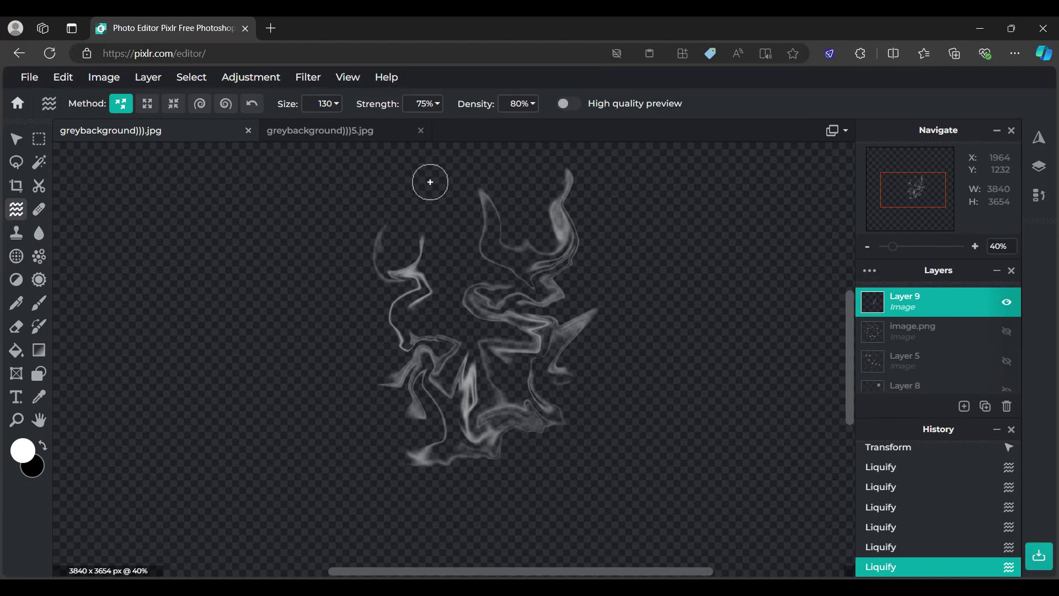
Step: Apply a Blur filter to the liquified smoke on Layer 9 with the amount a little above half
click(30, 141)
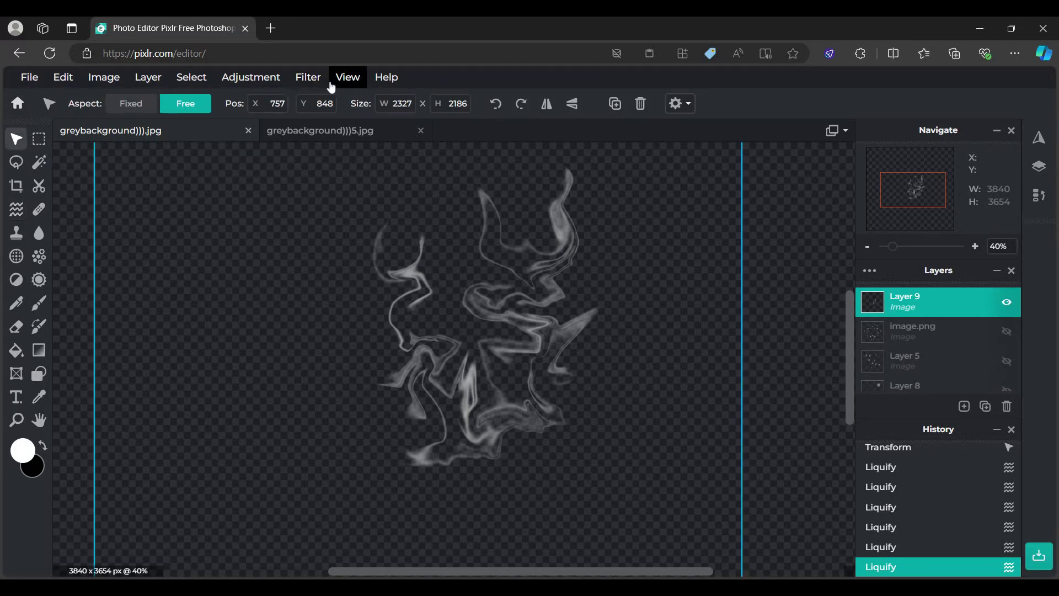
click(308, 76)
mouse_move(349, 164)
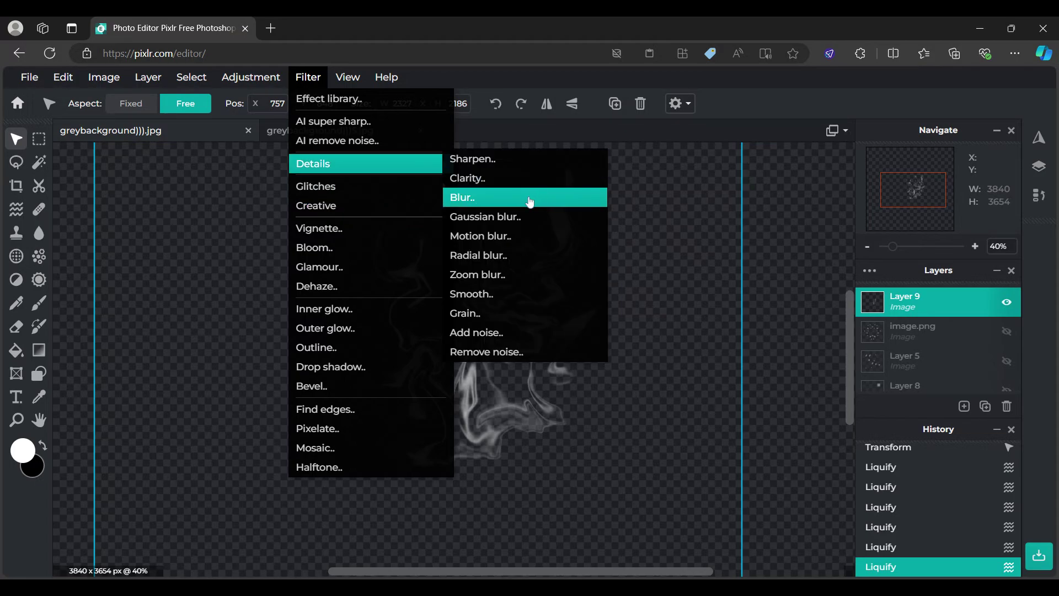
click(530, 201)
drag(665, 363, 747, 374)
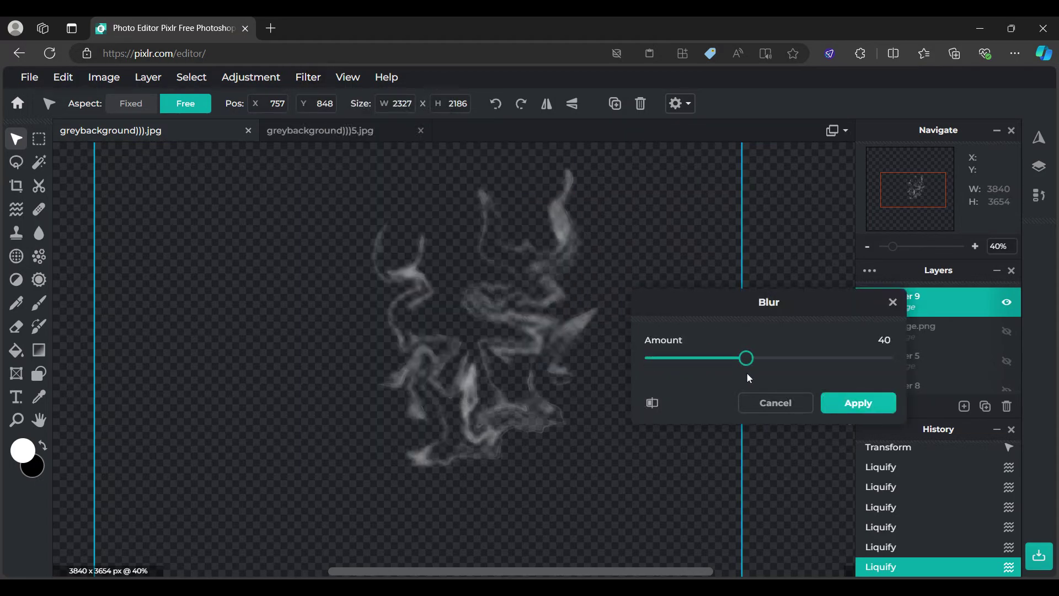
drag(826, 375, 795, 374)
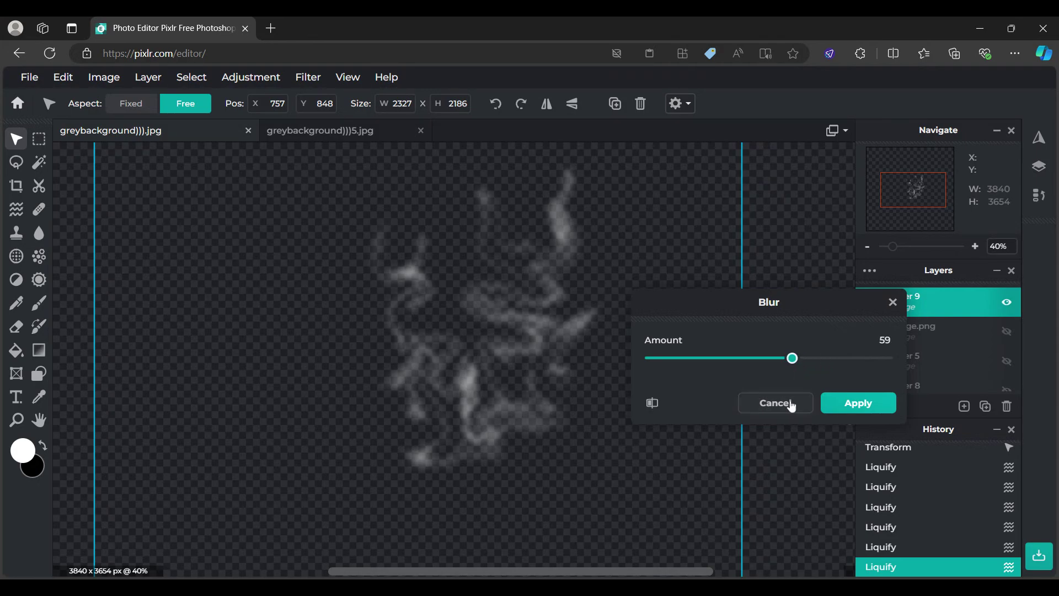
drag(790, 367, 783, 367)
click(842, 408)
scroll(782, 403, down, 5)
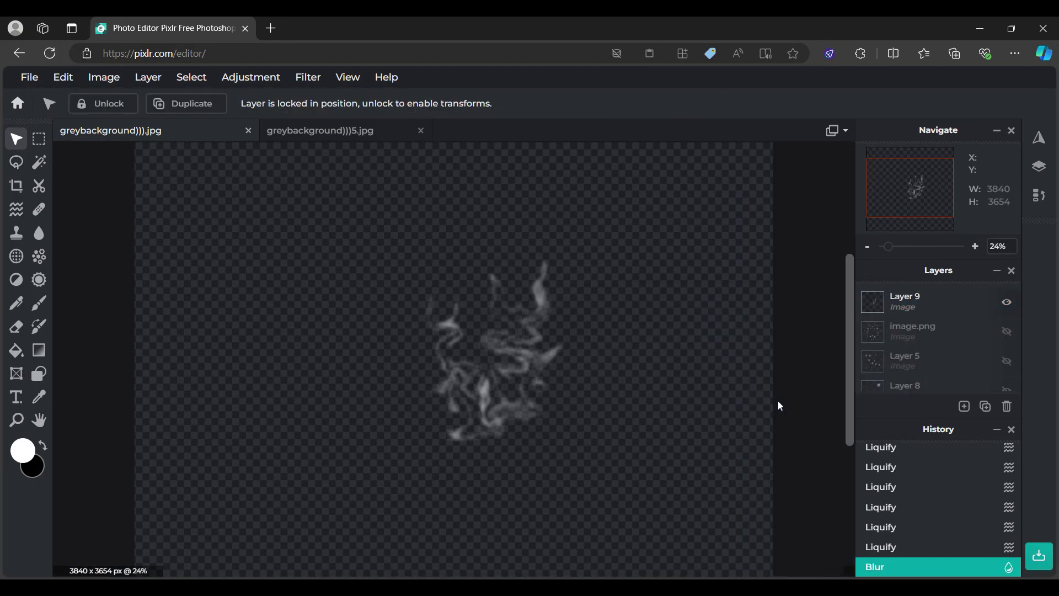
Step: Erase once in an empty area of Layer 9 to shrink its bounding box to the smoke
click(916, 299)
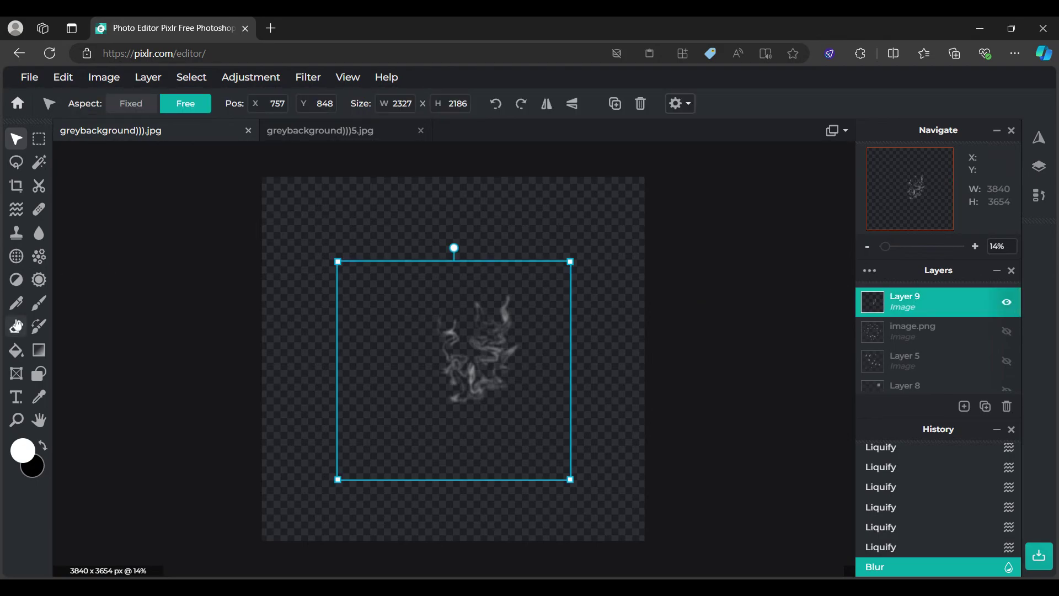
key(e)
click(375, 381)
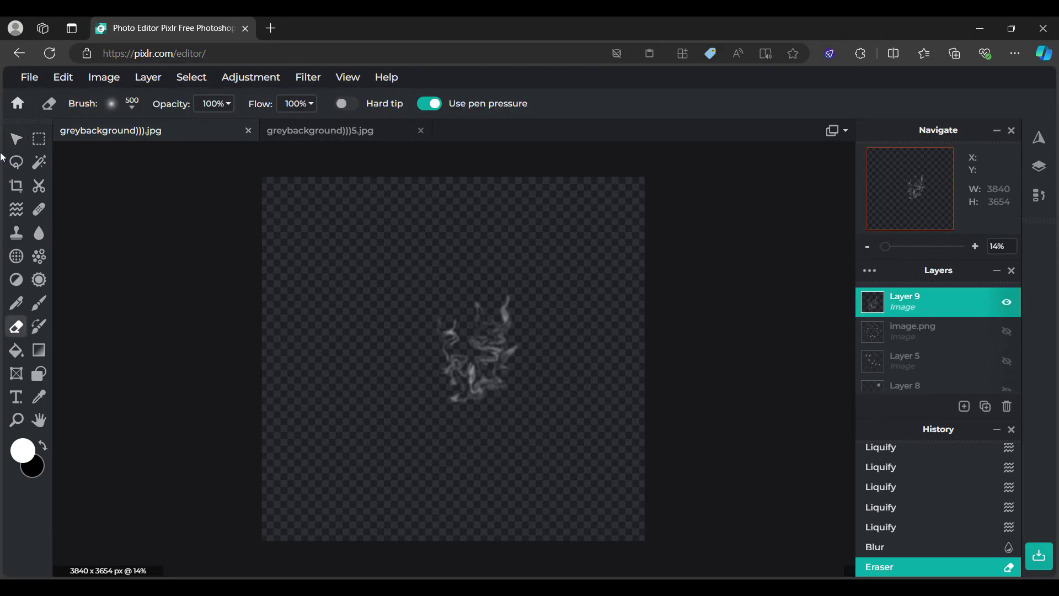
click(16, 139)
Step: Duplicate Layer 9, flip the copy horizontally and move it to X 1188, Y 1163, overlapping the original as a mirror image
scroll(403, 354, up, 2)
scroll(403, 358, up, 2)
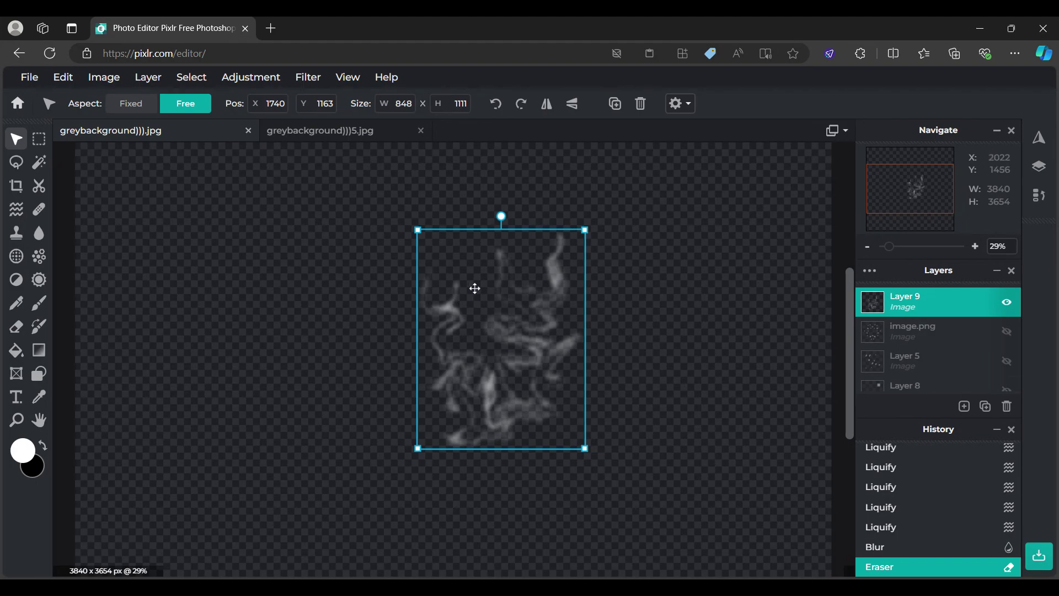
scroll(475, 289, up, 2)
scroll(475, 288, down, 3)
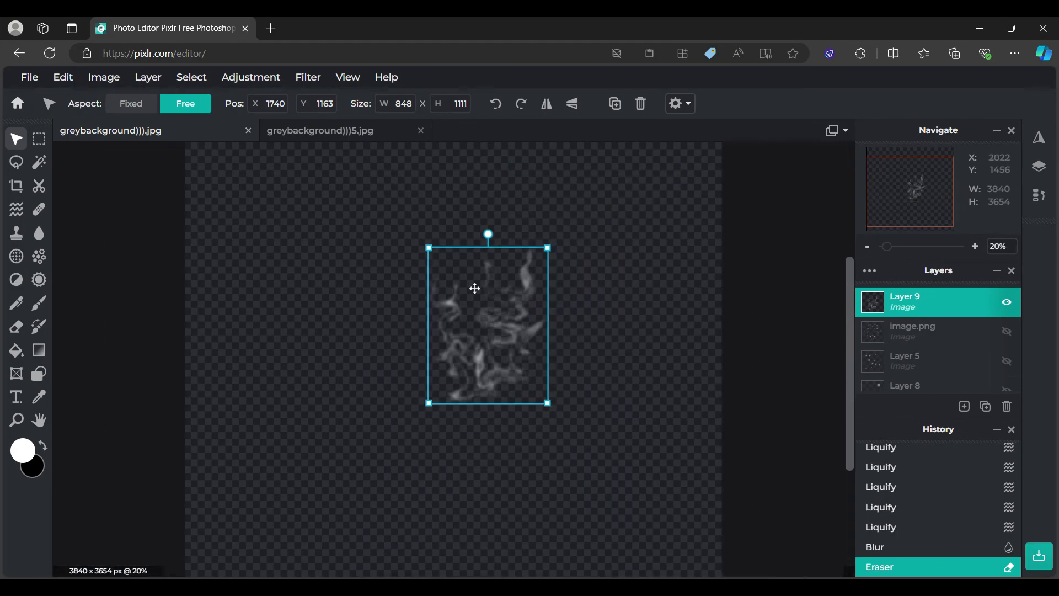
key(ctrl+j)
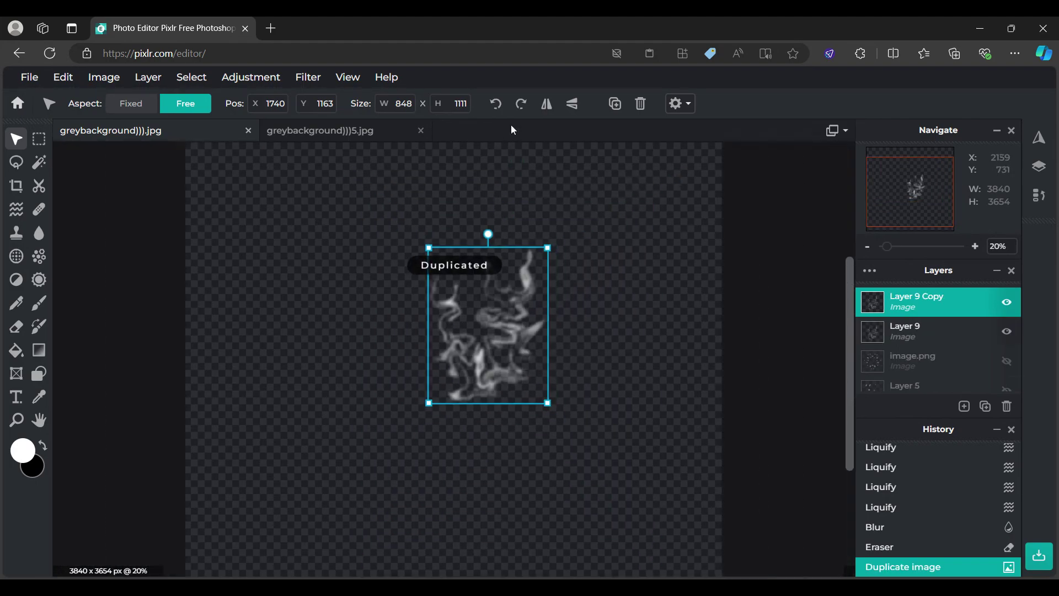
click(546, 104)
drag(512, 259, 408, 304)
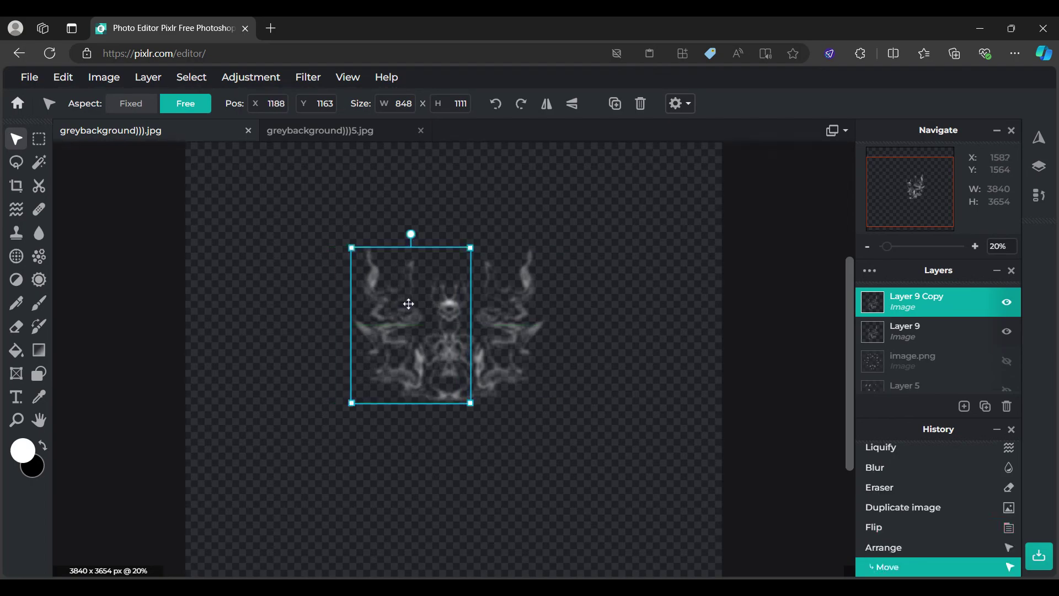
Step: Set the blend mode of Layer 9 Copy to Overlay
click(918, 307)
click(858, 299)
click(874, 302)
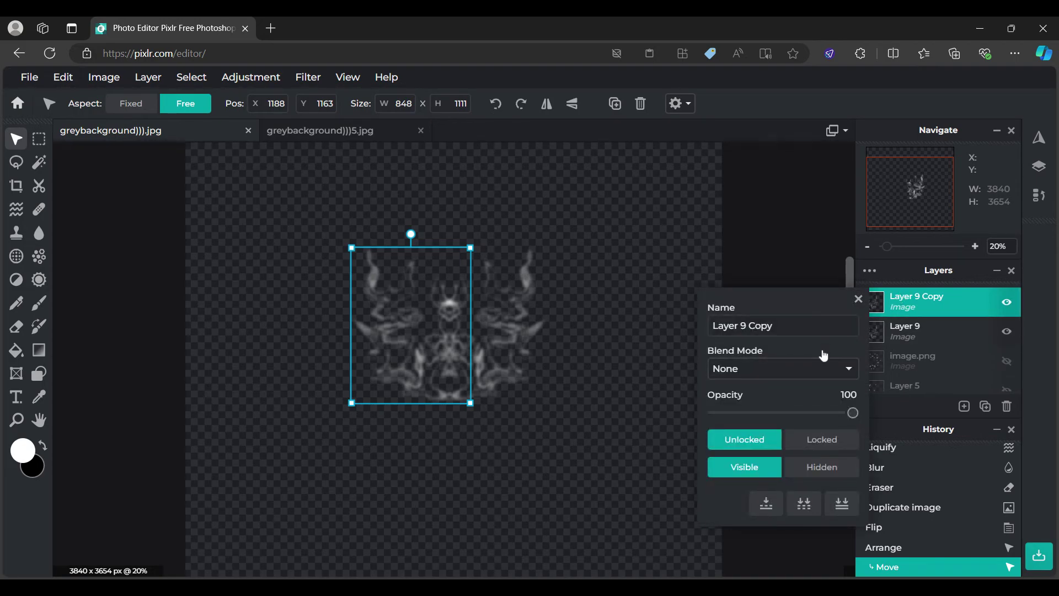
click(777, 118)
click(865, 301)
click(922, 308)
Step: Try the Lighter blend mode on Layer 9, and change it to Overlay
click(926, 329)
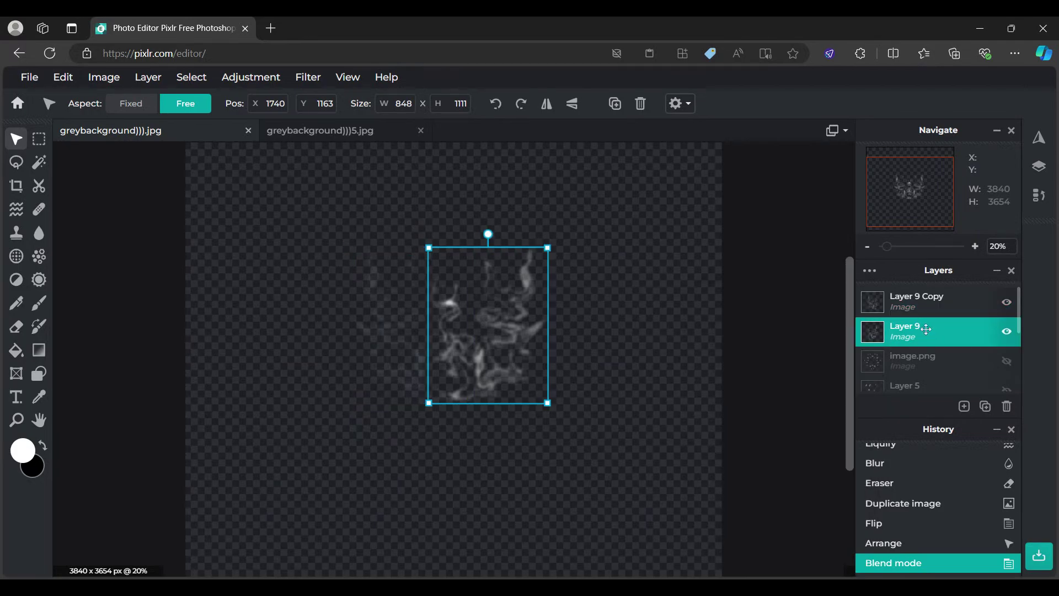
click(885, 337)
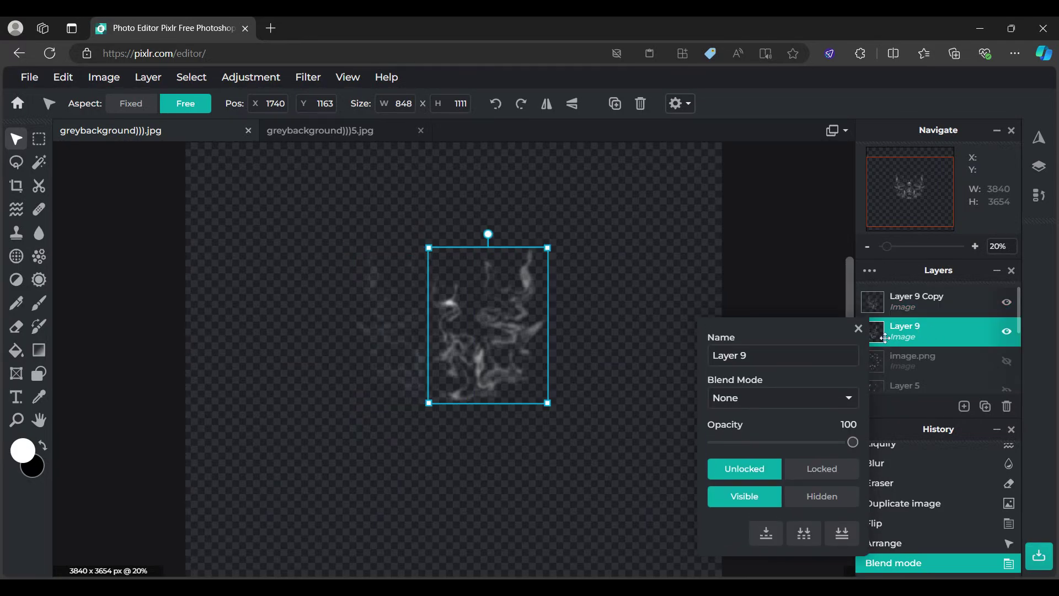
click(832, 388)
click(757, 139)
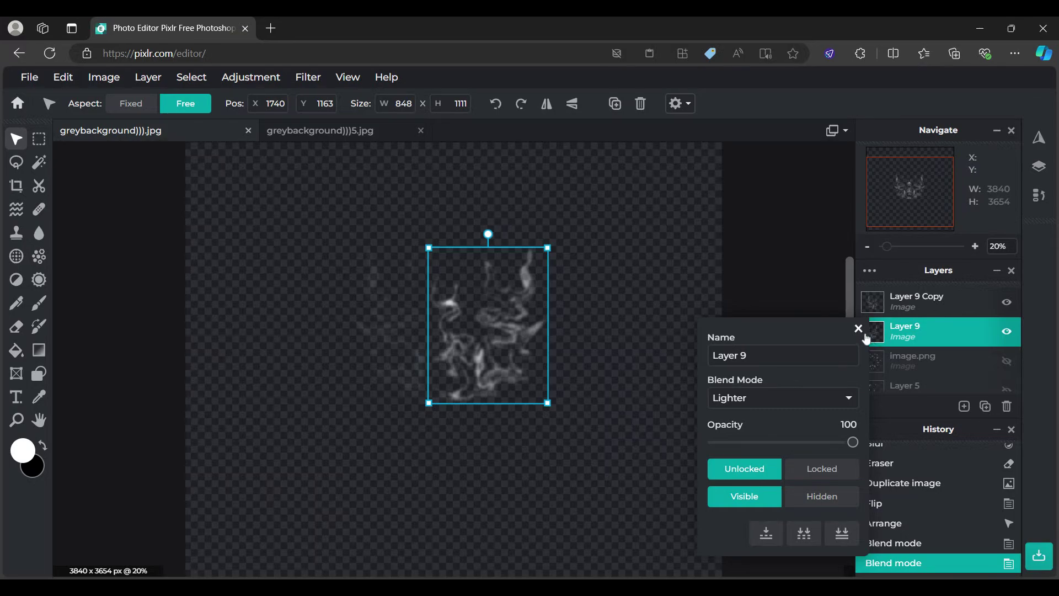
click(827, 385)
click(755, 149)
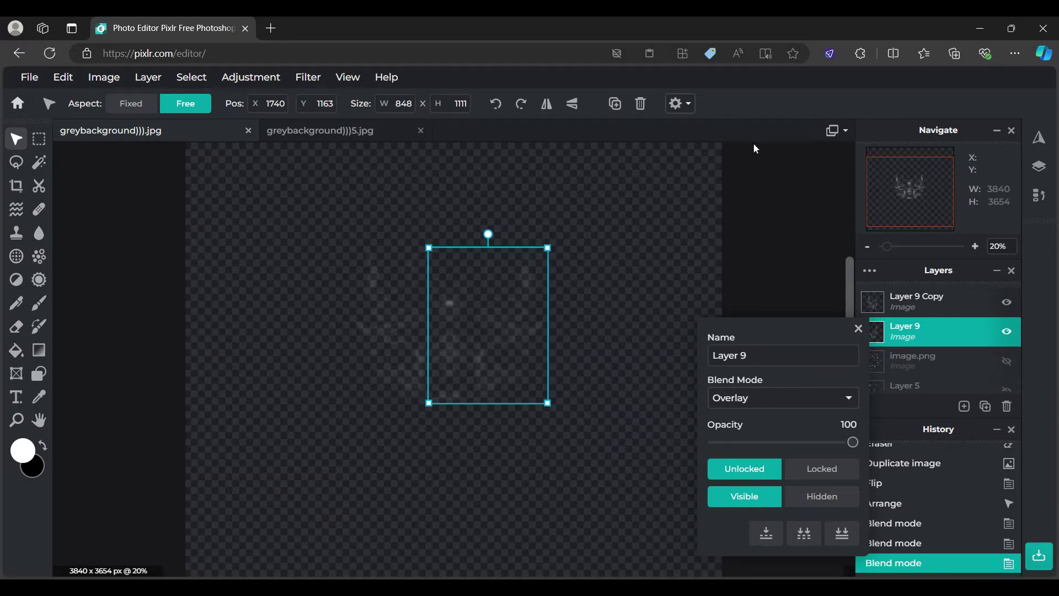
click(857, 329)
Step: Merge Layer 9 Copy with Layer 9 into one mirrored smoke layer
click(920, 299)
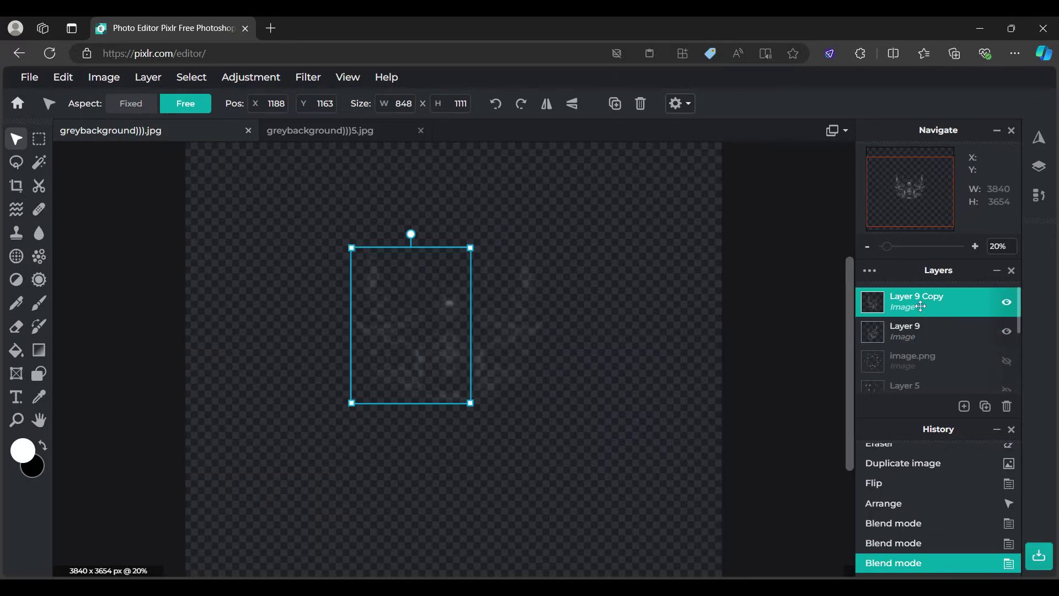
click(920, 300)
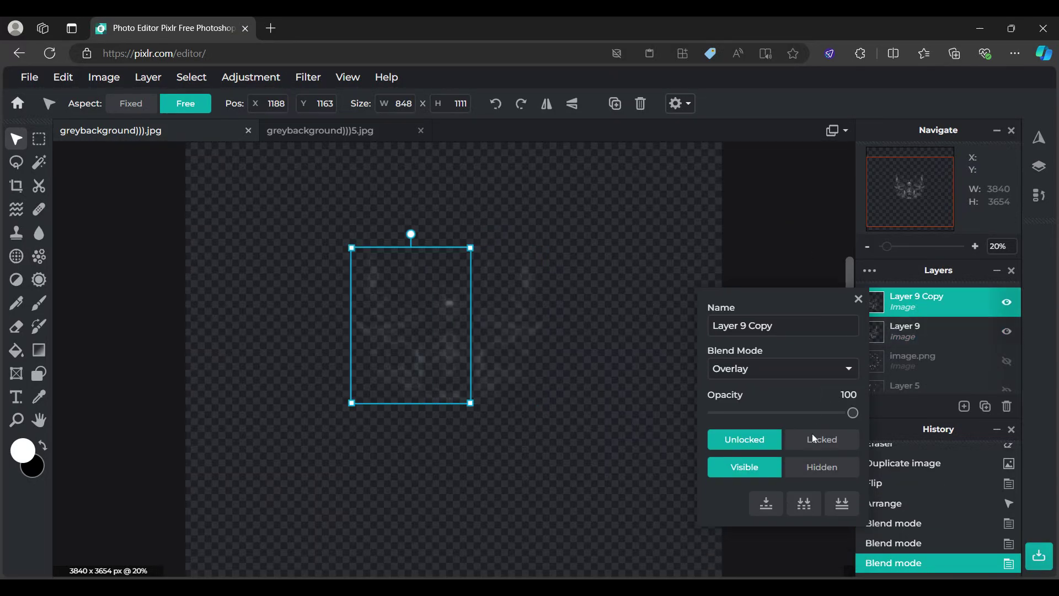
click(639, 361)
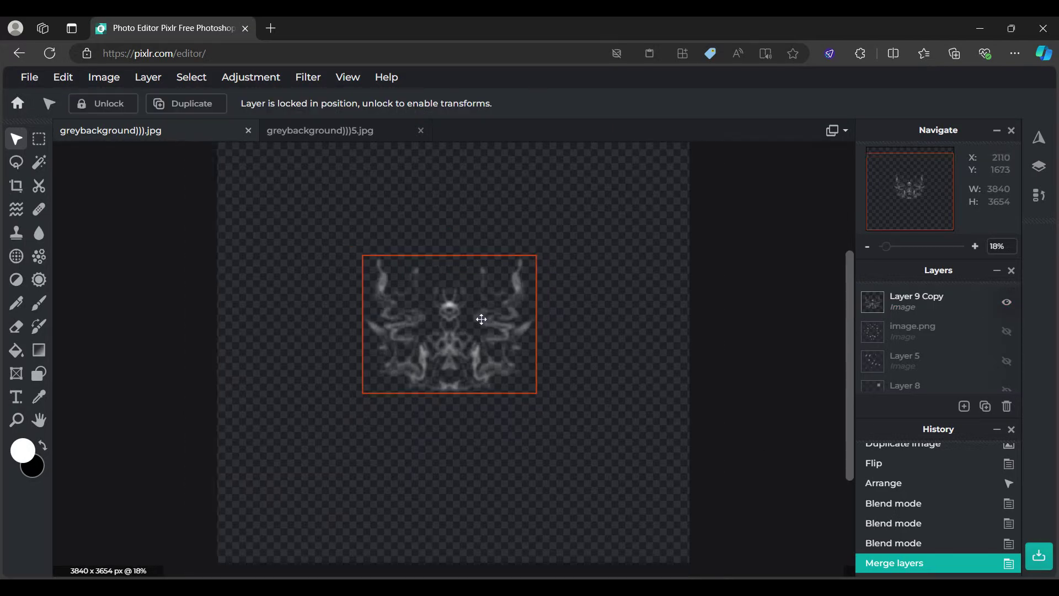
Step: Fade the outer and lower edges of Layer 9 Copy using the Eraser with brush size 1000 and 50% opacity
scroll(479, 318, up, 1)
click(28, 328)
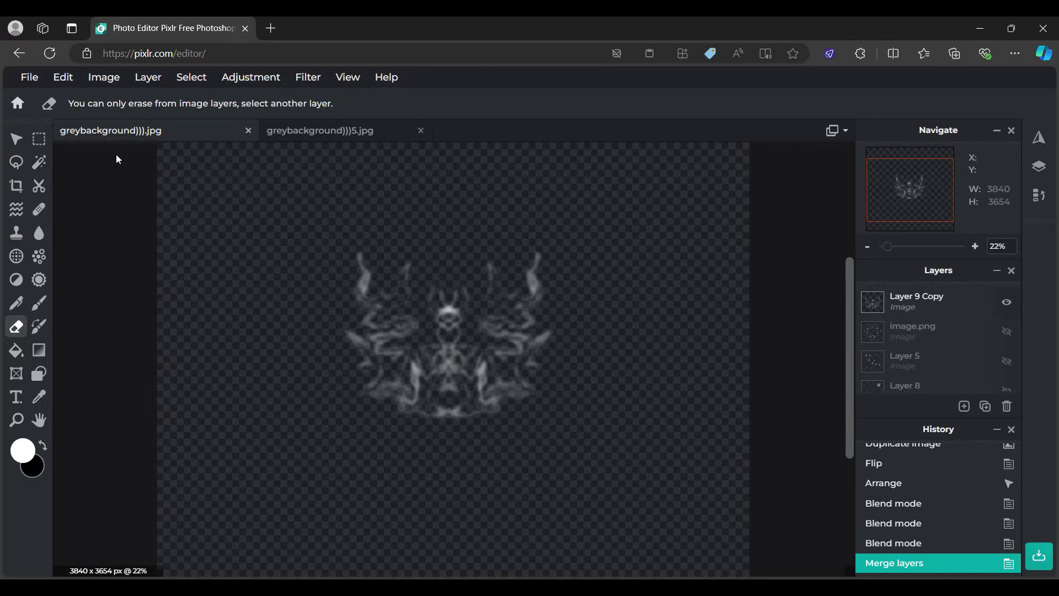
click(894, 295)
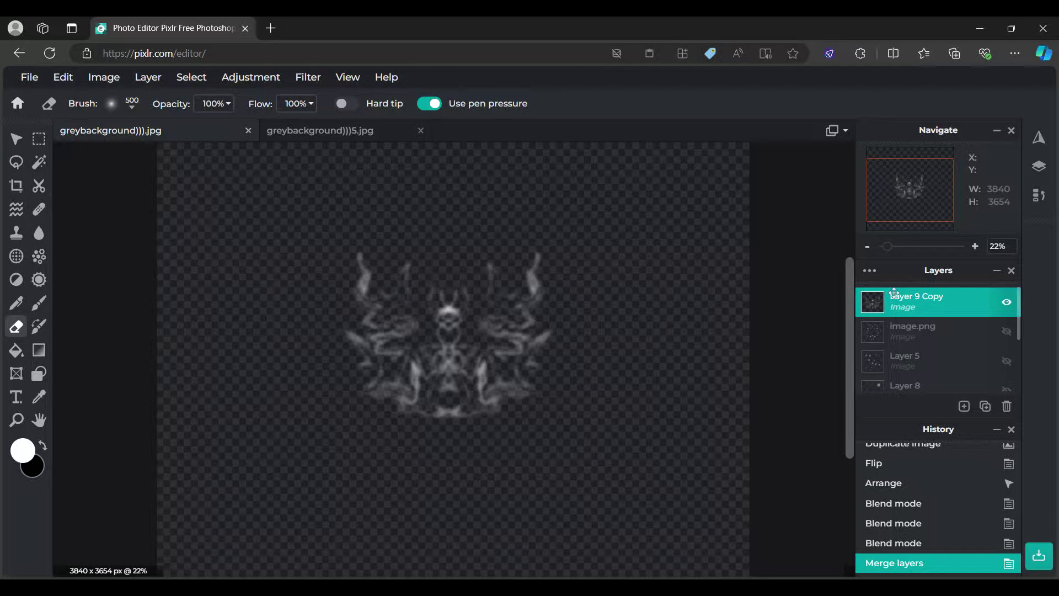
click(132, 106)
click(490, 80)
click(218, 103)
text(50)
key(Return)
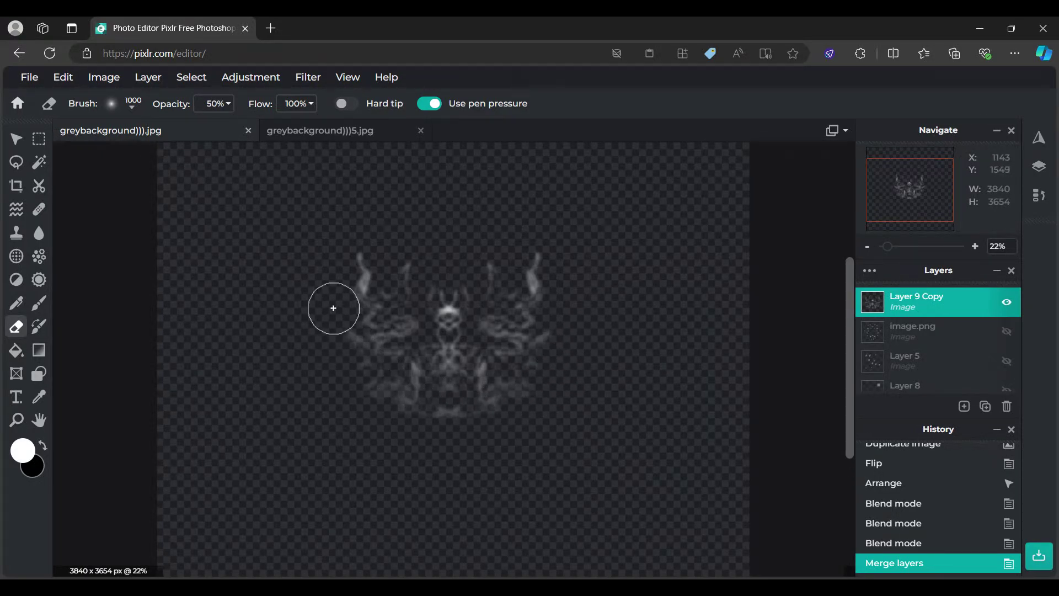
drag(577, 303, 563, 344)
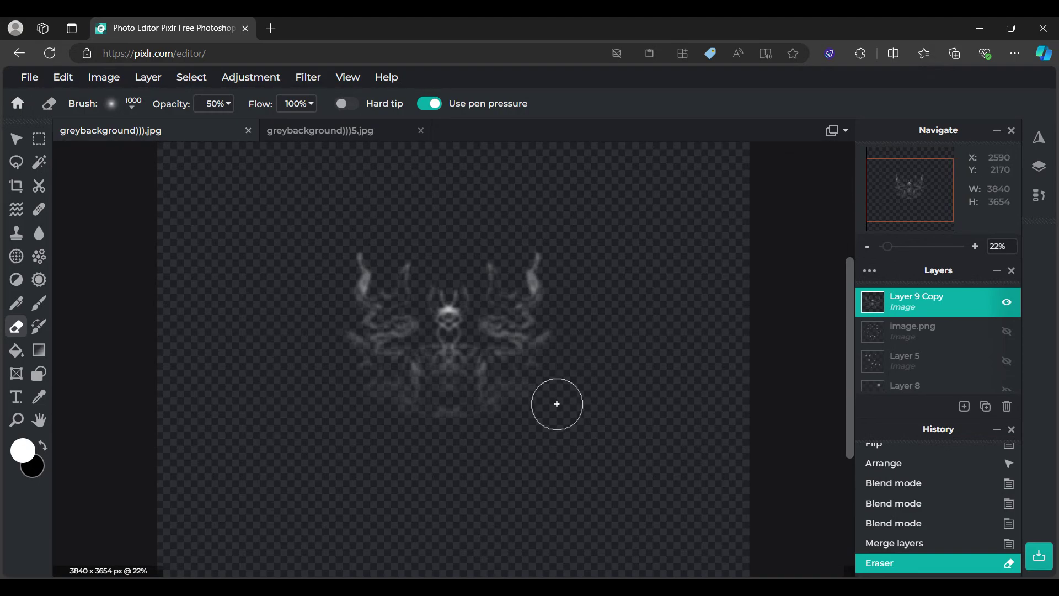
drag(355, 416, 384, 430)
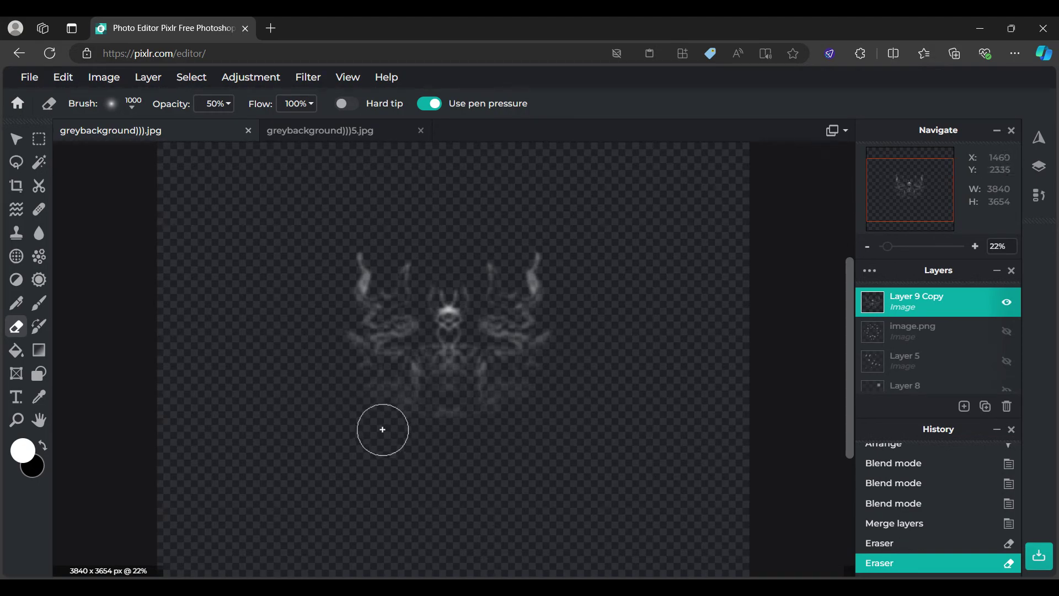
Step: Enlarge Layer 9 Copy with fixed aspect to about 2548 × 2018 at X 646, Y 818, and copy it
click(16, 139)
scroll(521, 377, down, 2)
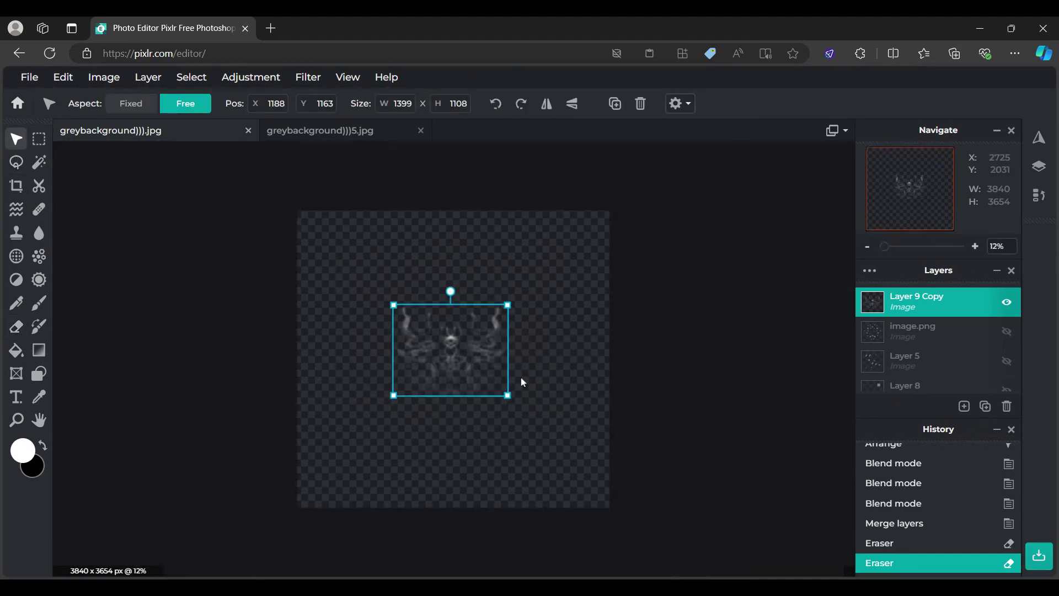
scroll(521, 380, up, 1)
click(152, 110)
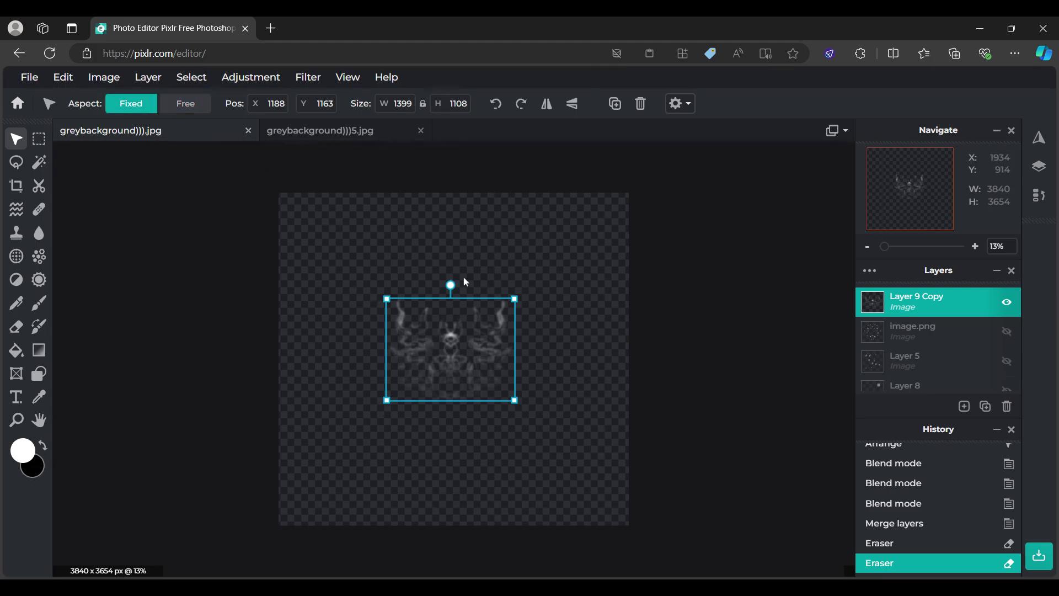
drag(511, 298, 619, 214)
drag(570, 257, 527, 302)
click(821, 363)
click(926, 302)
key(ctrl+c)
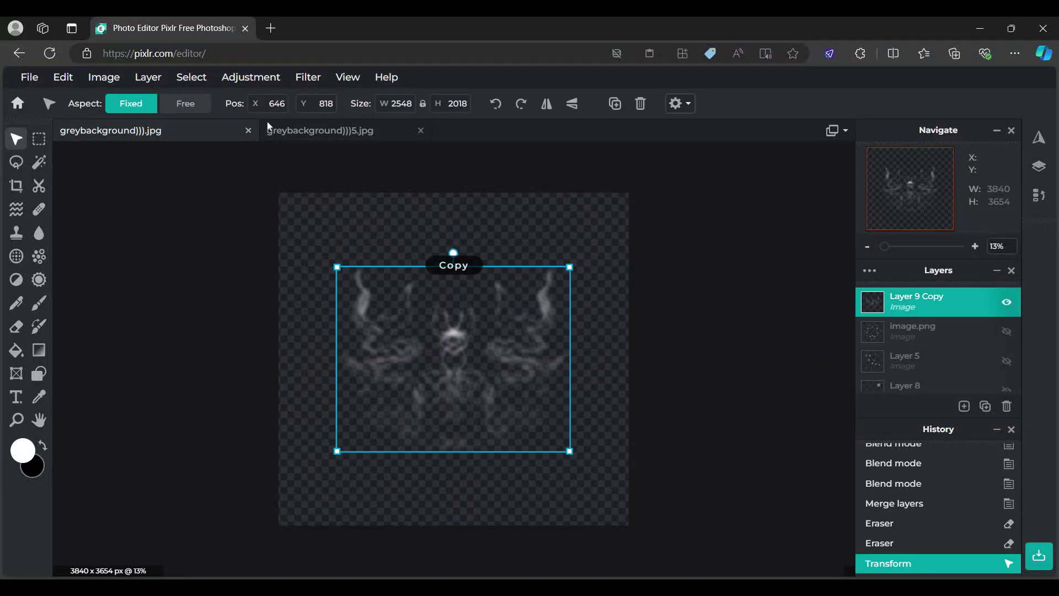
Step: In greybackground)))5.jpg, hide the side, upper and lower ring layers and select the central ring layer, Layer 6 Copy
click(302, 133)
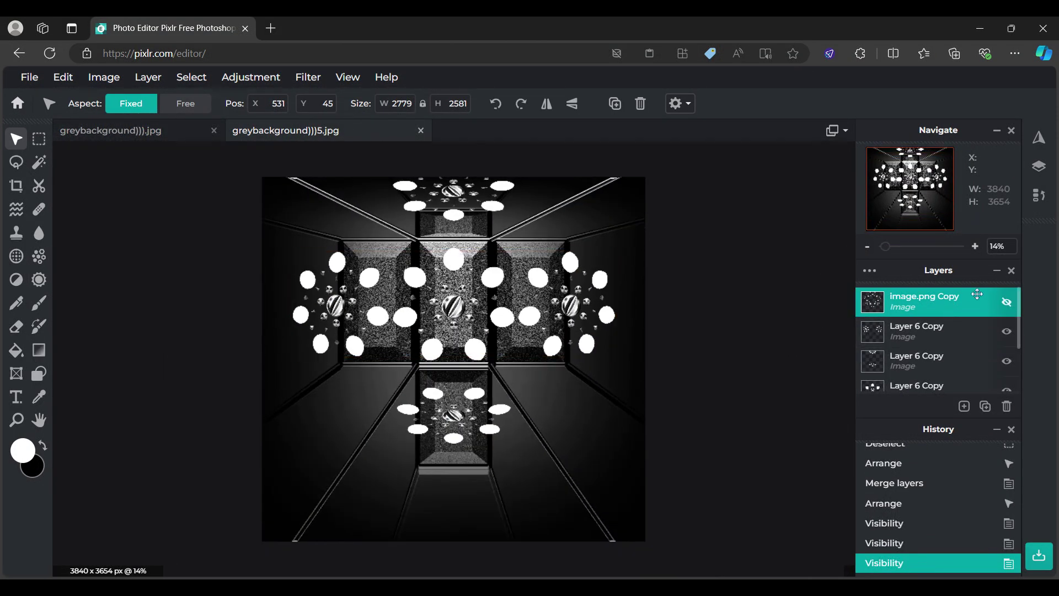
scroll(1000, 309, down, 2)
scroll(999, 309, up, 2)
click(1003, 331)
click(1006, 363)
scroll(939, 363, down, 1)
scroll(940, 363, down, 2)
click(940, 331)
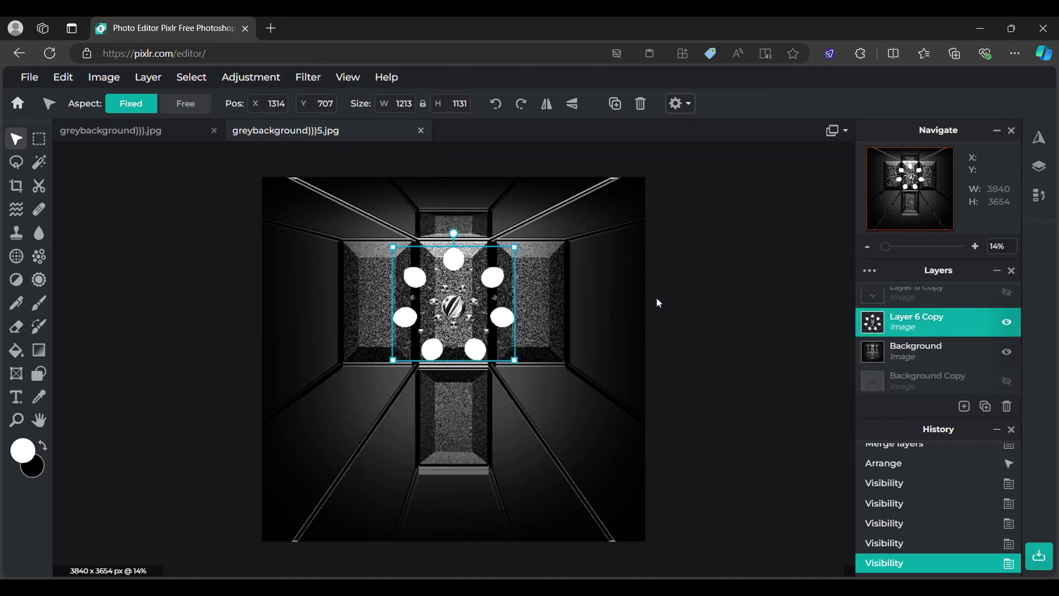
Step: Paste the smoke layer and scale it to about 1654 × 1310 at X 1093, Y 990, centred over the middle panel
key(ctrl+v)
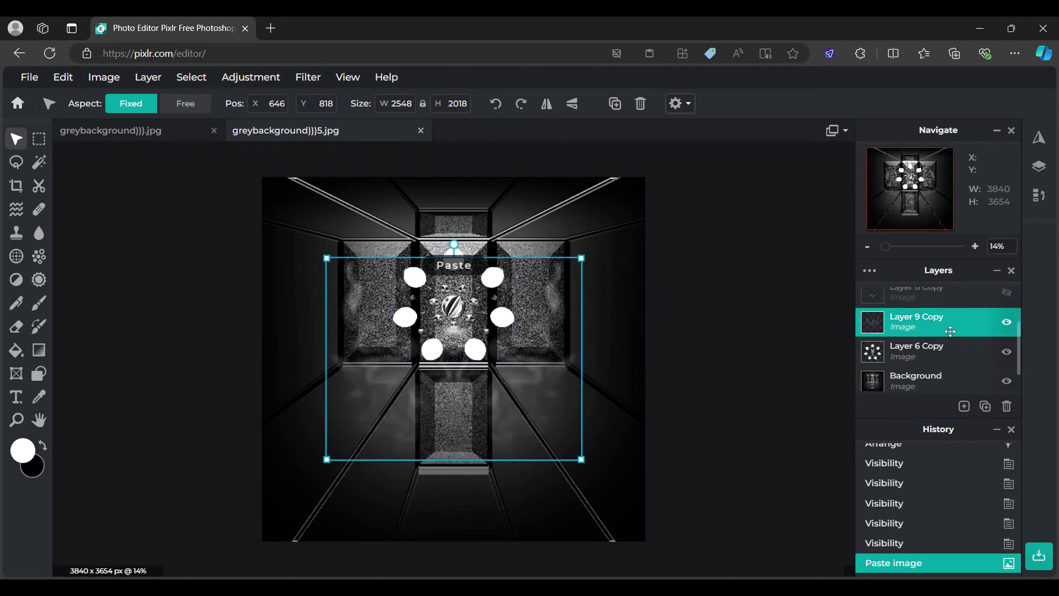
drag(327, 258, 442, 350)
drag(544, 435, 486, 370)
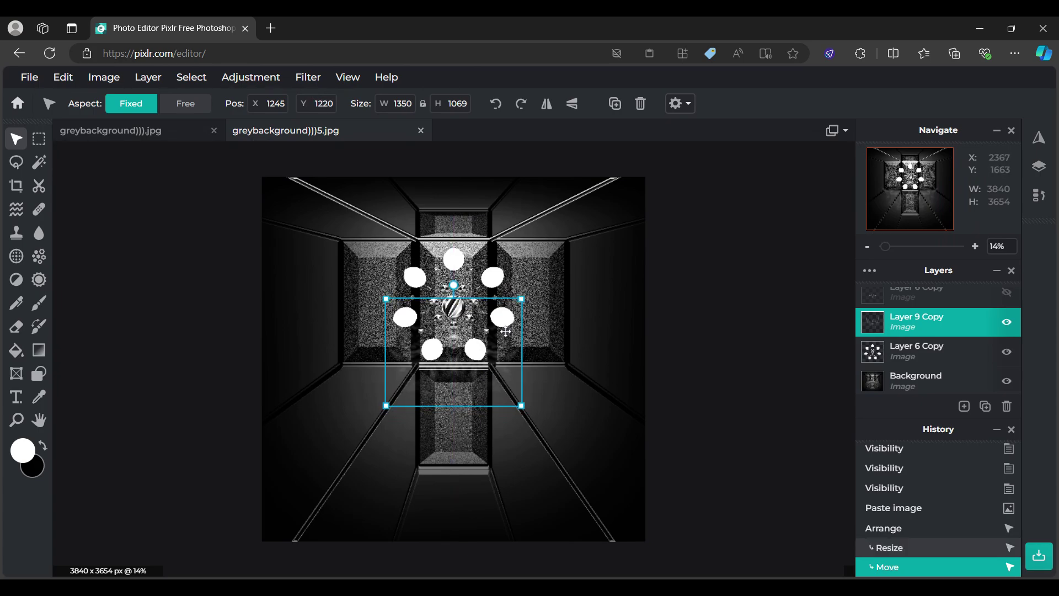
mouse_move(521, 302)
mouse_down()
mouse_move(544, 281)
mouse_move(505, 309)
mouse_up()
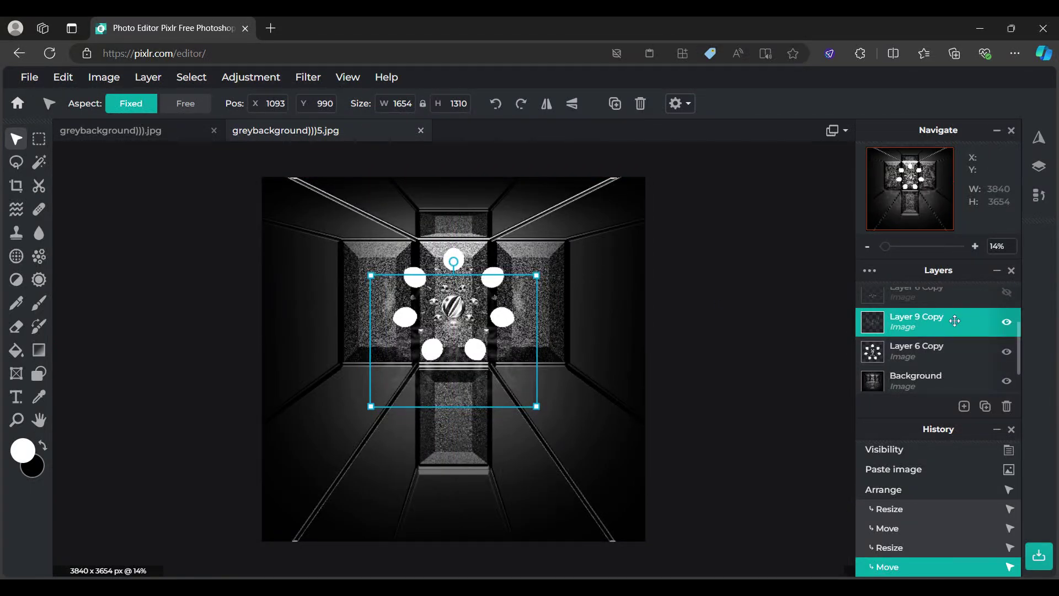
Step: Move the smoke layer below the central ring layer and nudge it up to Y 964
drag(955, 320, 962, 349)
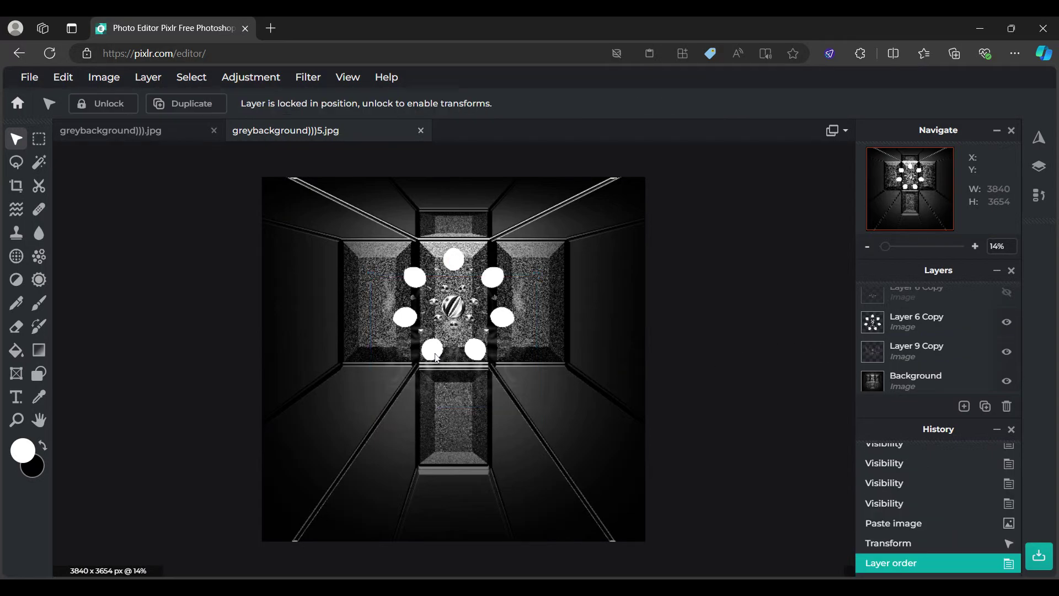
click(460, 379)
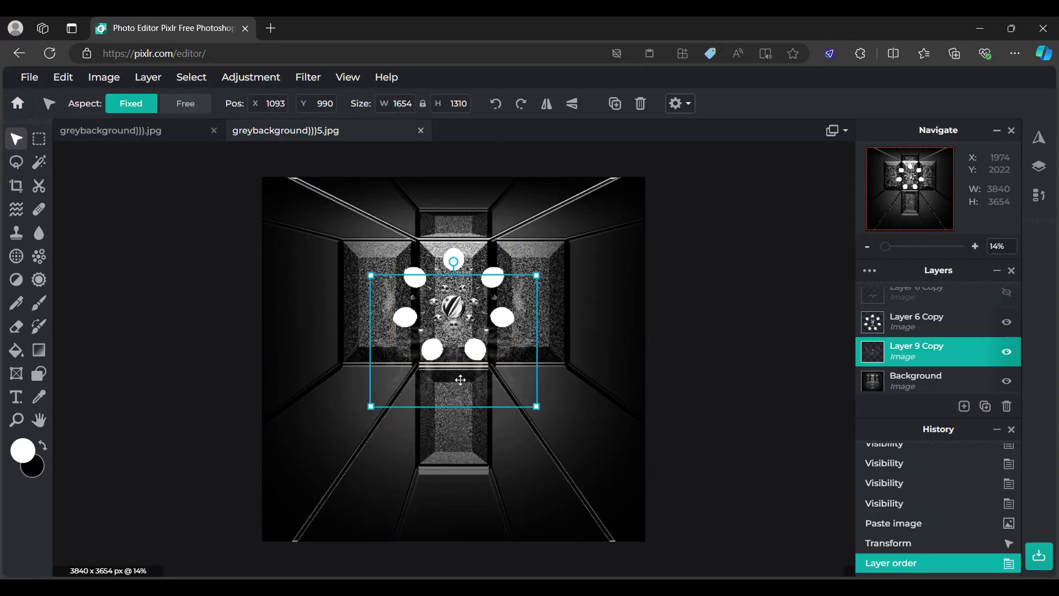
key(Up)
key(Up)
key(Up)
key(Up)
key(Up)
key(Up)
key(Up)
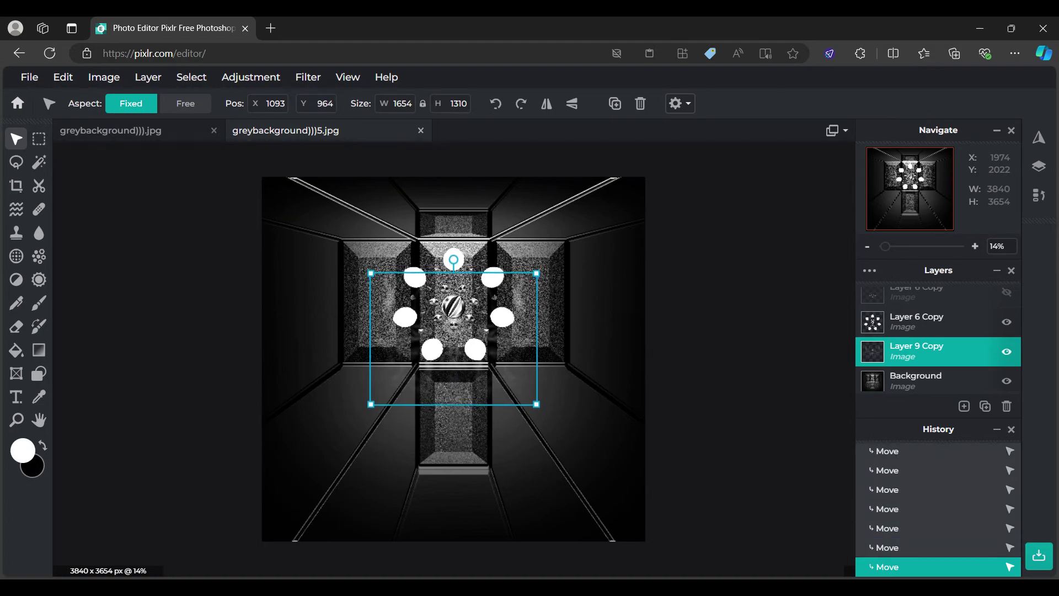
click(764, 359)
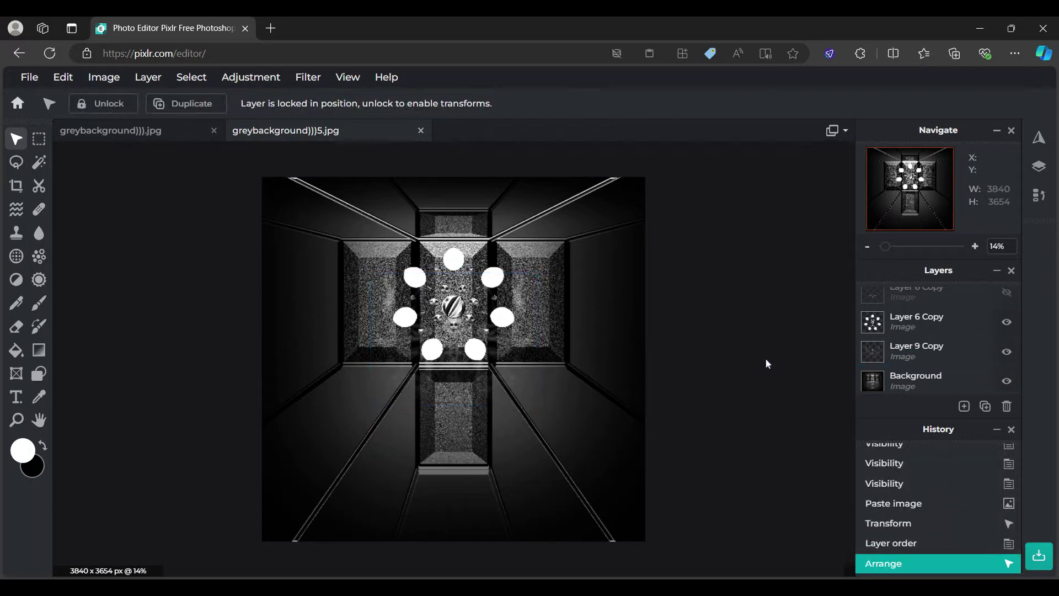
scroll(489, 287, up, 1)
scroll(496, 299, down, 1)
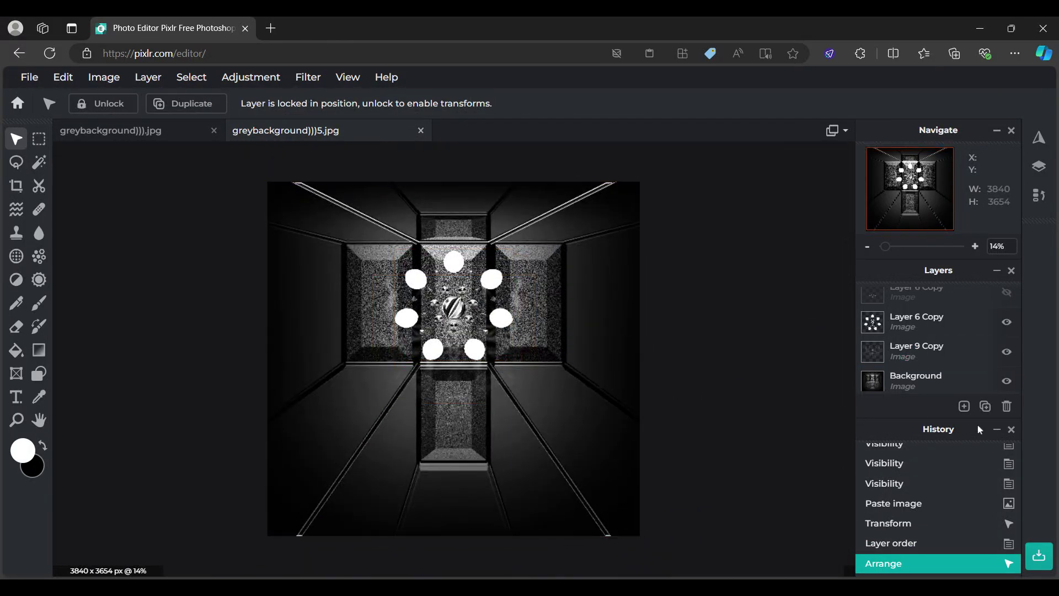
Step: Hide the central ring layer, and place two duplicates of the smoke layer over the left and right walls
click(1006, 323)
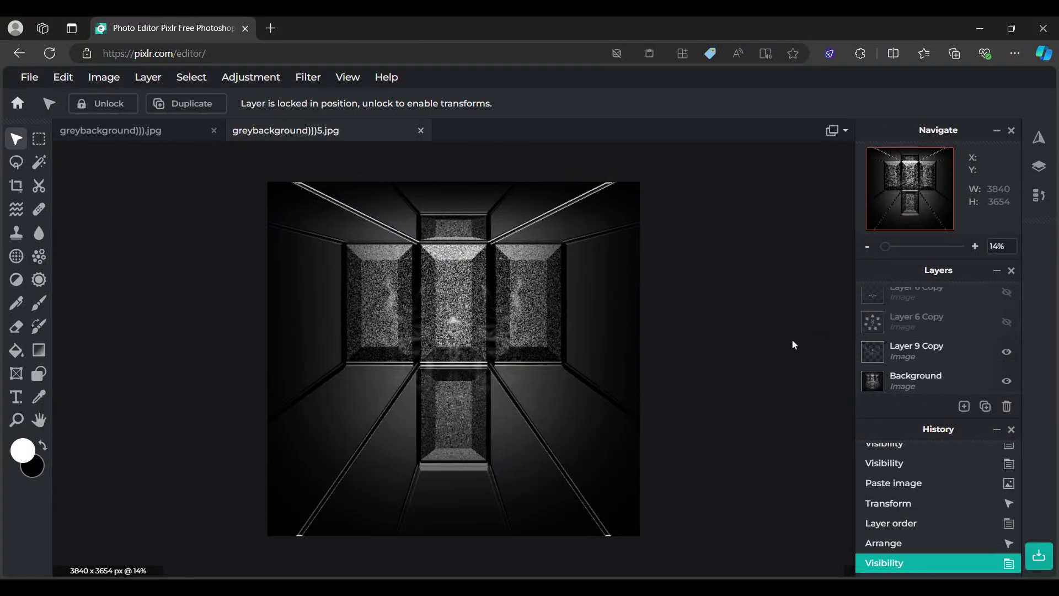
click(924, 353)
key(ctrl+j)
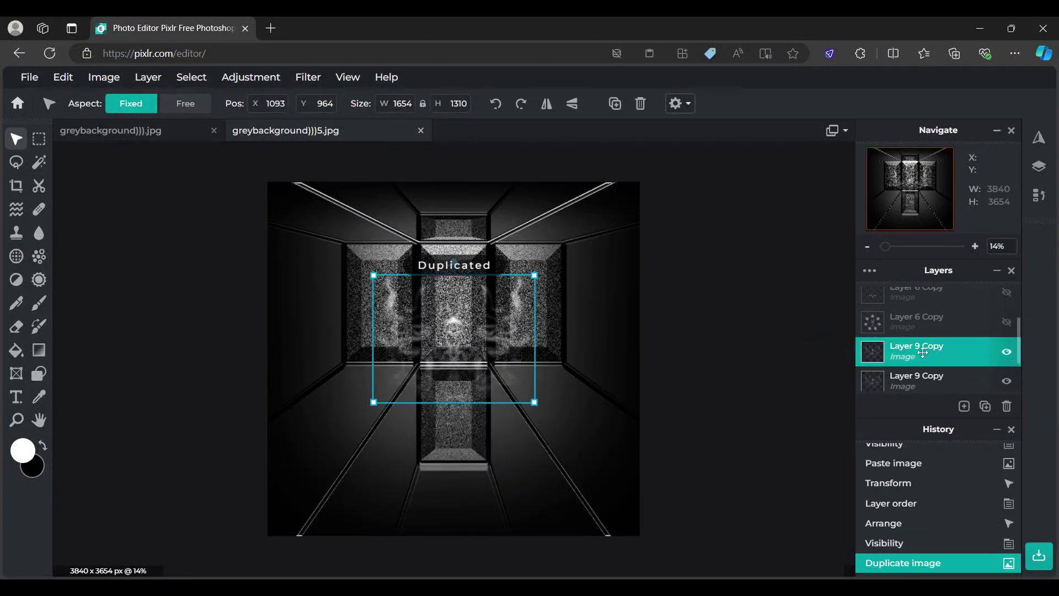
drag(359, 338, 275, 331)
key(ctrl+j)
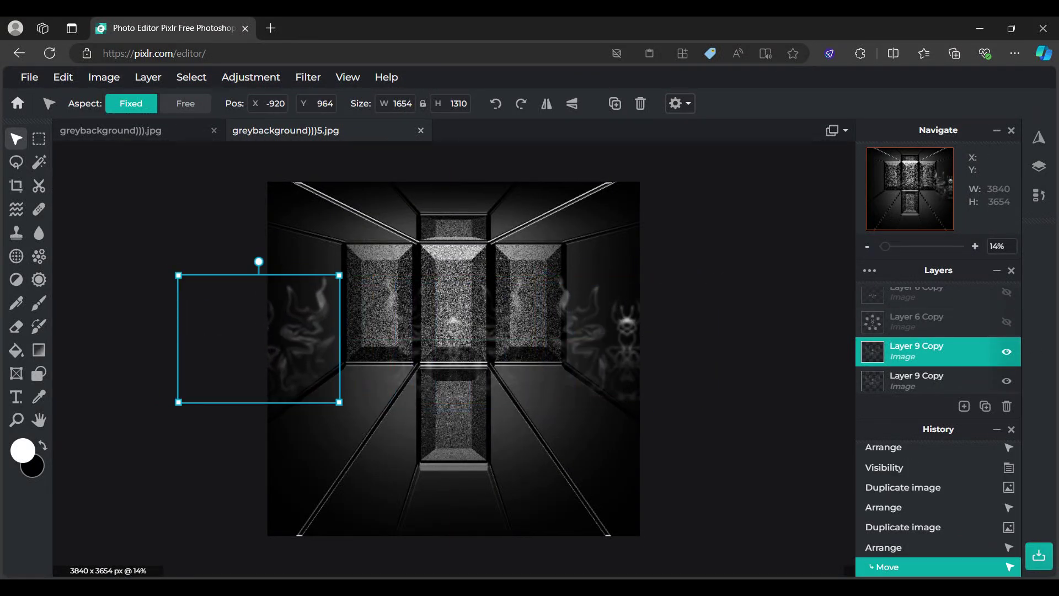
Step: Merge the two side-wall smoke copies into one layer and centre it at X -806, Y 964
scroll(925, 352, down, 1)
scroll(928, 356, up, 1)
click(928, 353)
click(769, 552)
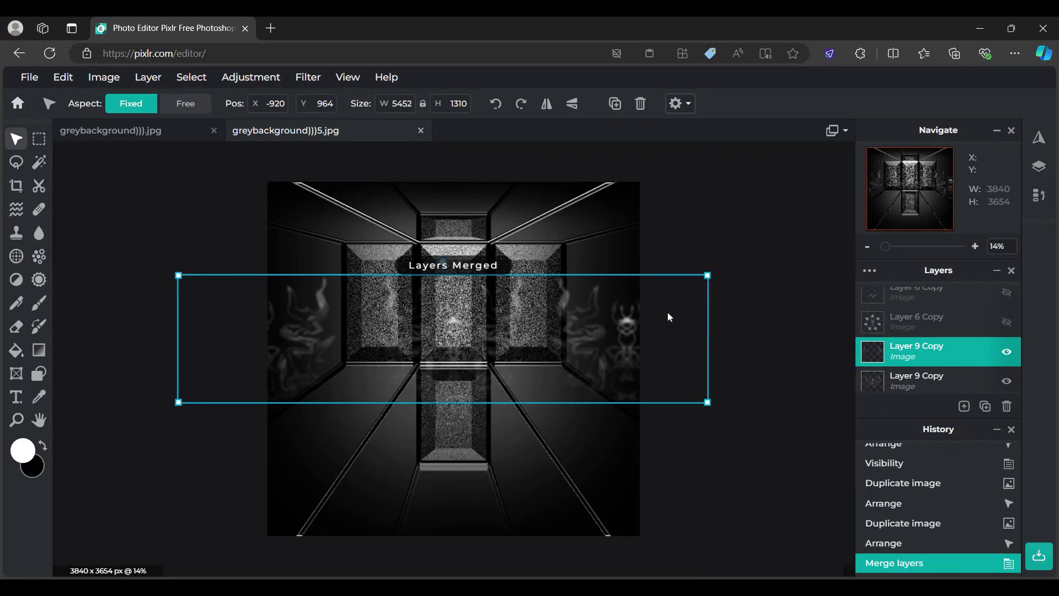
drag(667, 311, 678, 310)
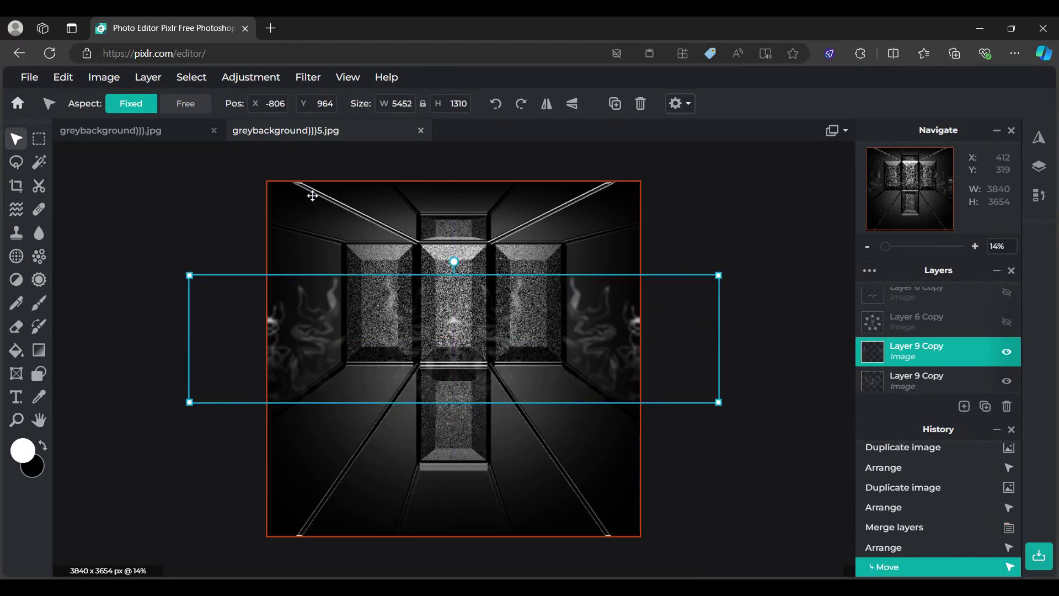
click(315, 82)
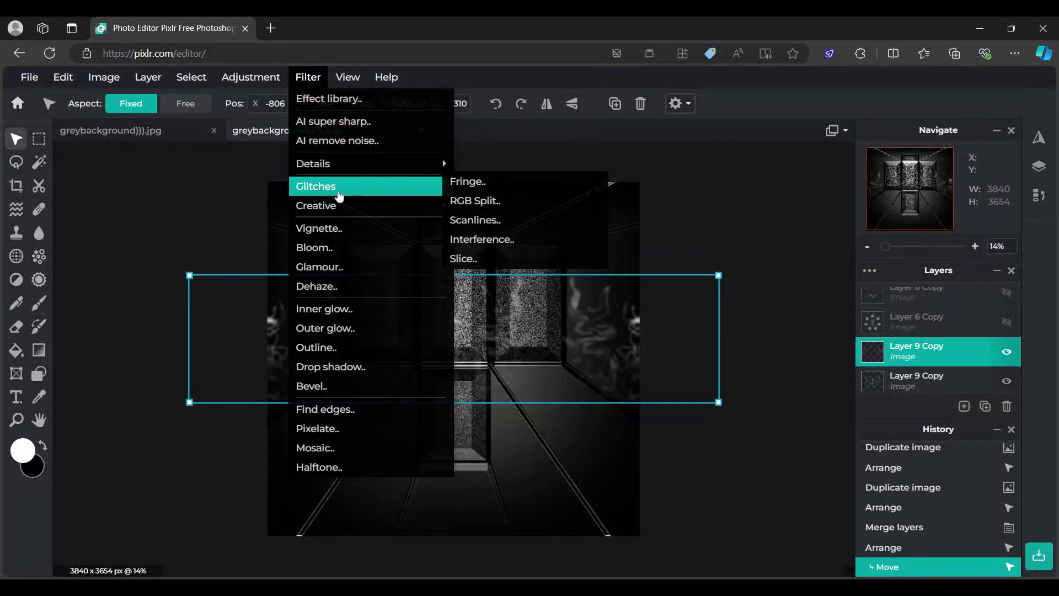
mouse_move(406, 210)
click(473, 239)
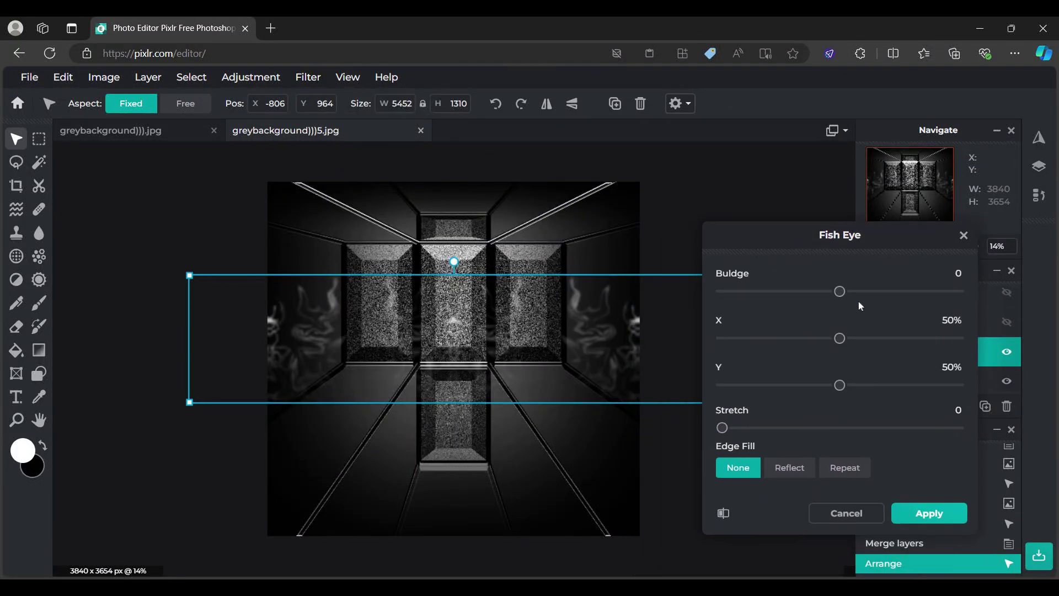
drag(844, 296, 944, 310)
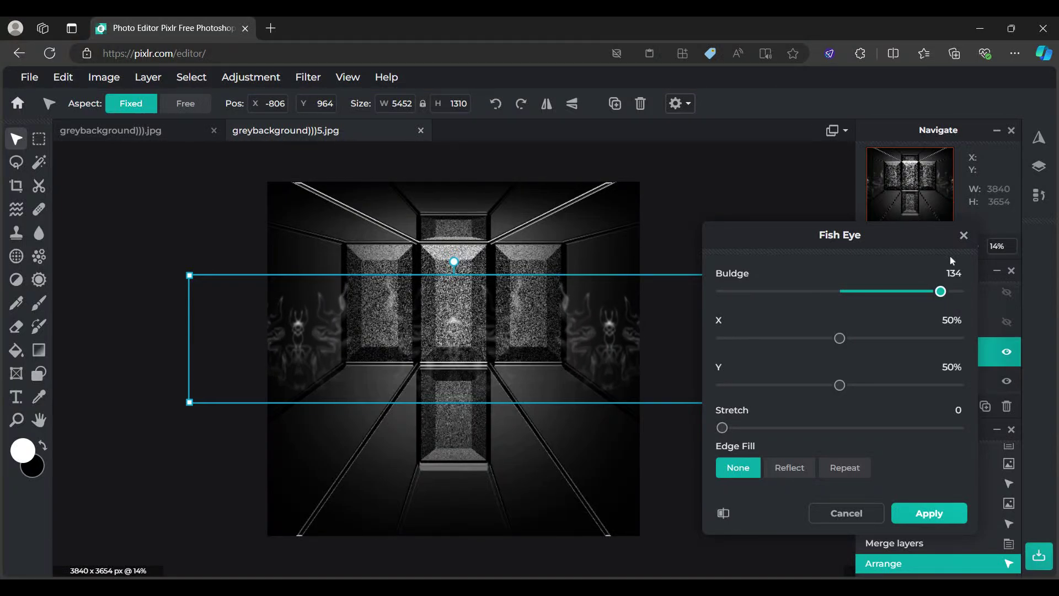
click(963, 235)
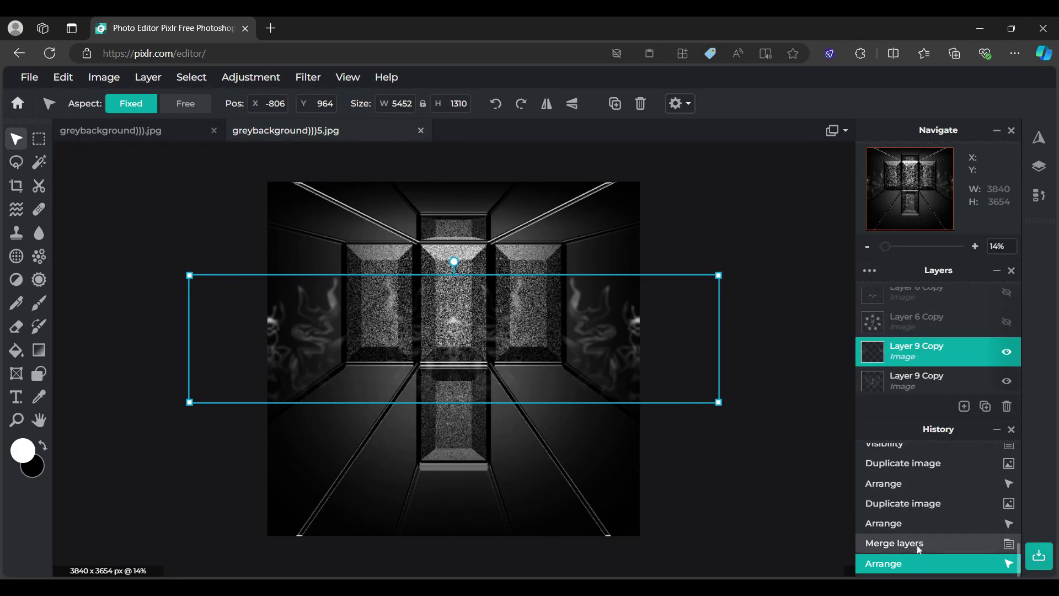
Step: Apply the Fish Eye filter to the merged side-wall smoke layer with Buldge set to 100
click(312, 78)
mouse_move(342, 205)
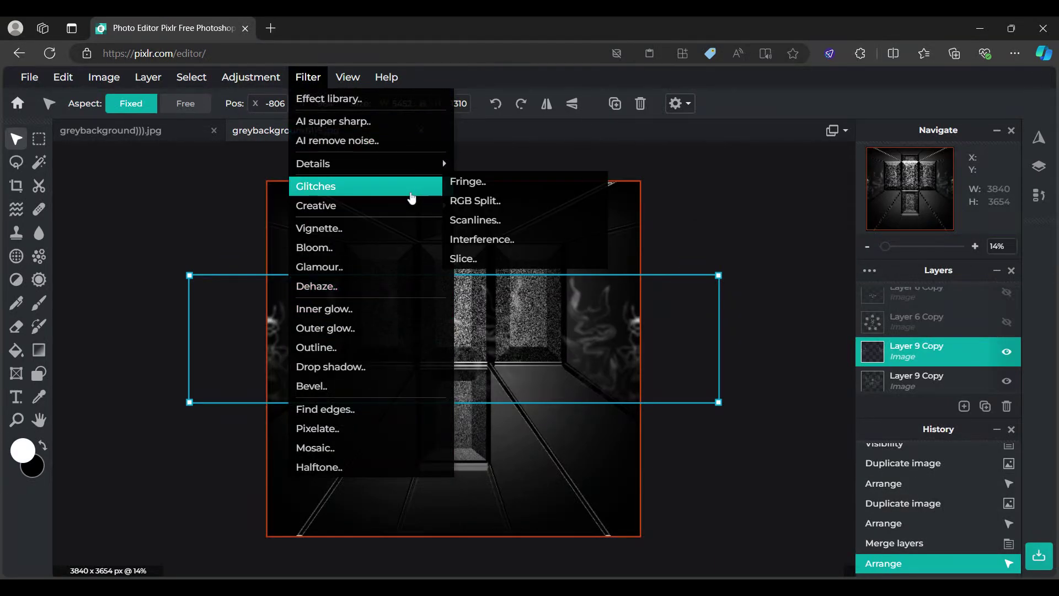
click(481, 238)
drag(839, 372, 917, 381)
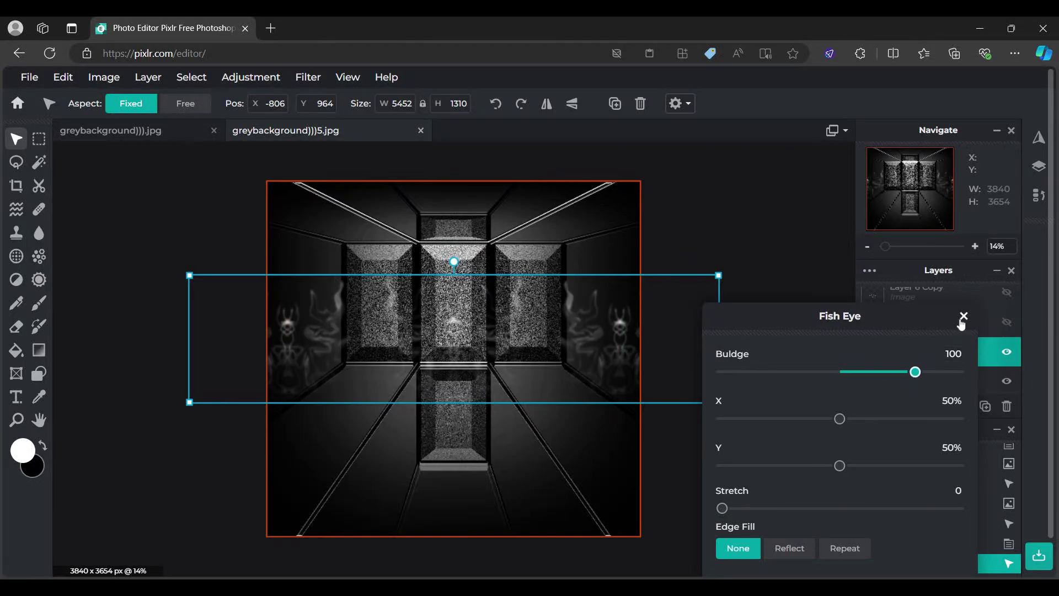
drag(848, 329, 862, 221)
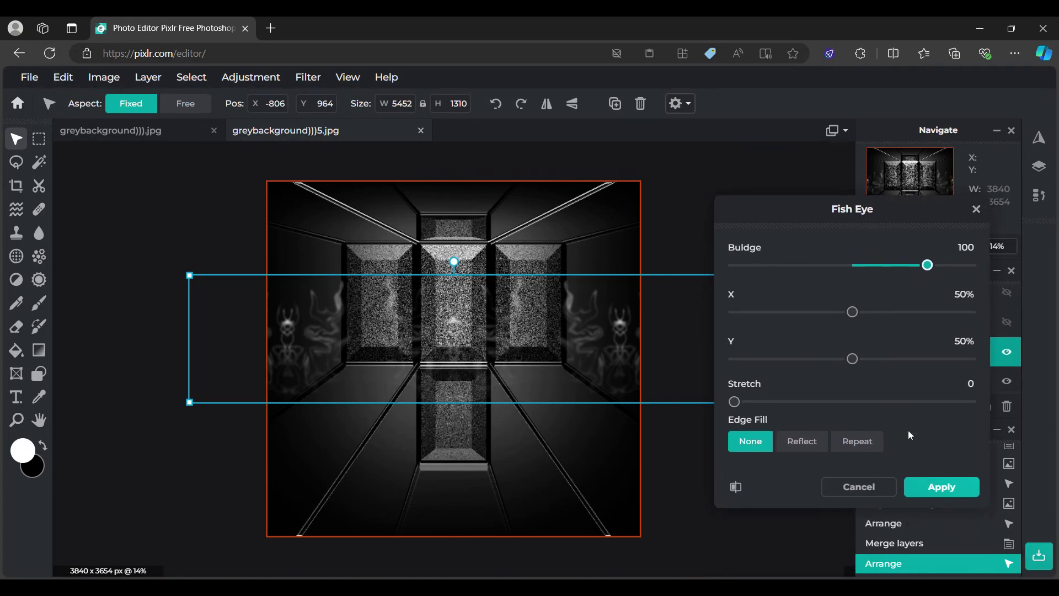
click(928, 490)
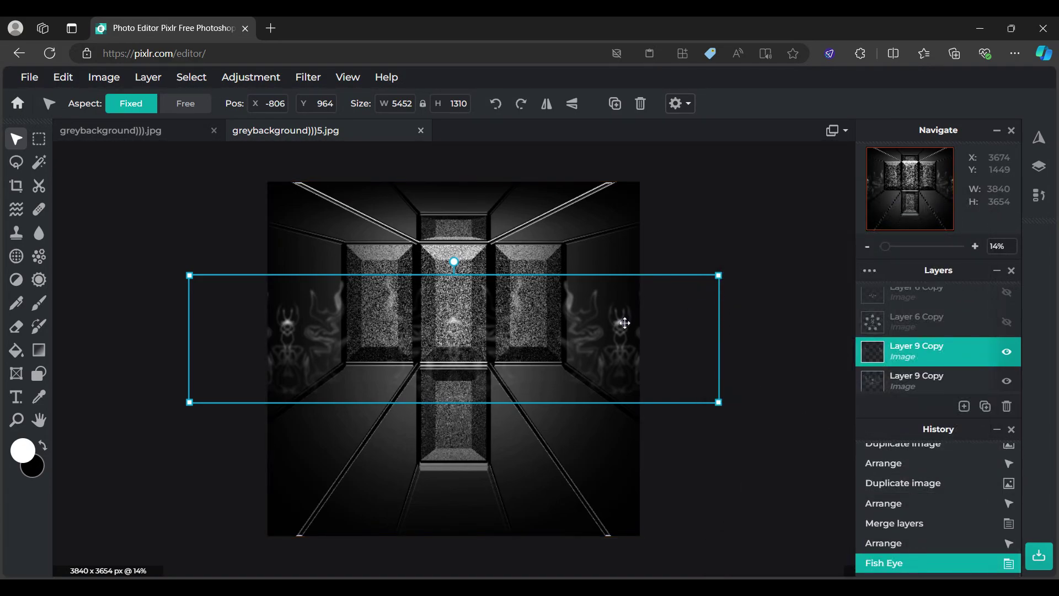
Step: Shift the side-wall smoke layer left, trim its empty bounds with an eraser dab on the canvas, and re-centre it at X -340, Y 964
drag(620, 327, 543, 323)
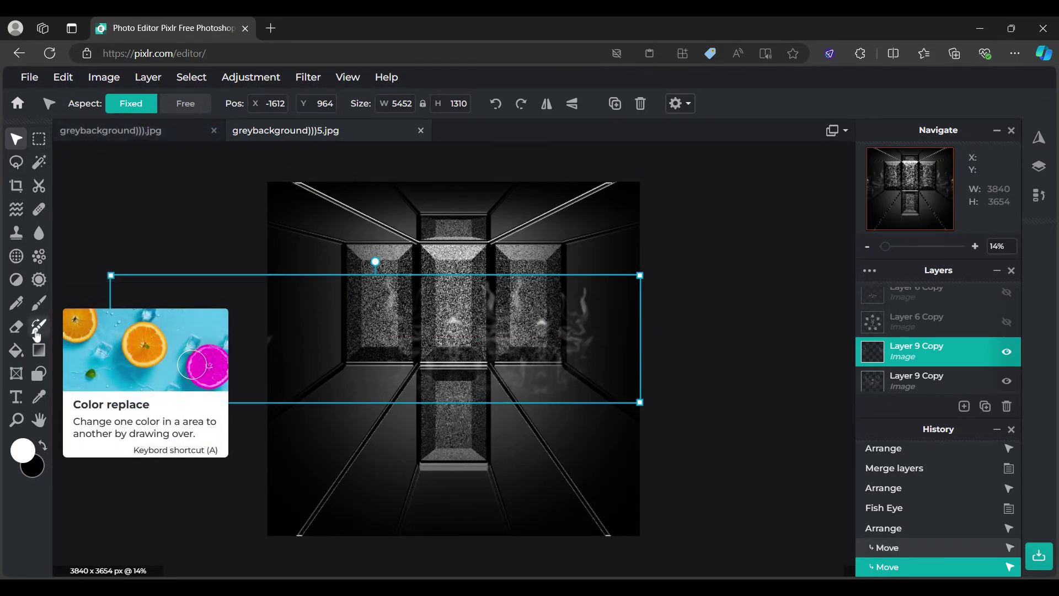
click(17, 328)
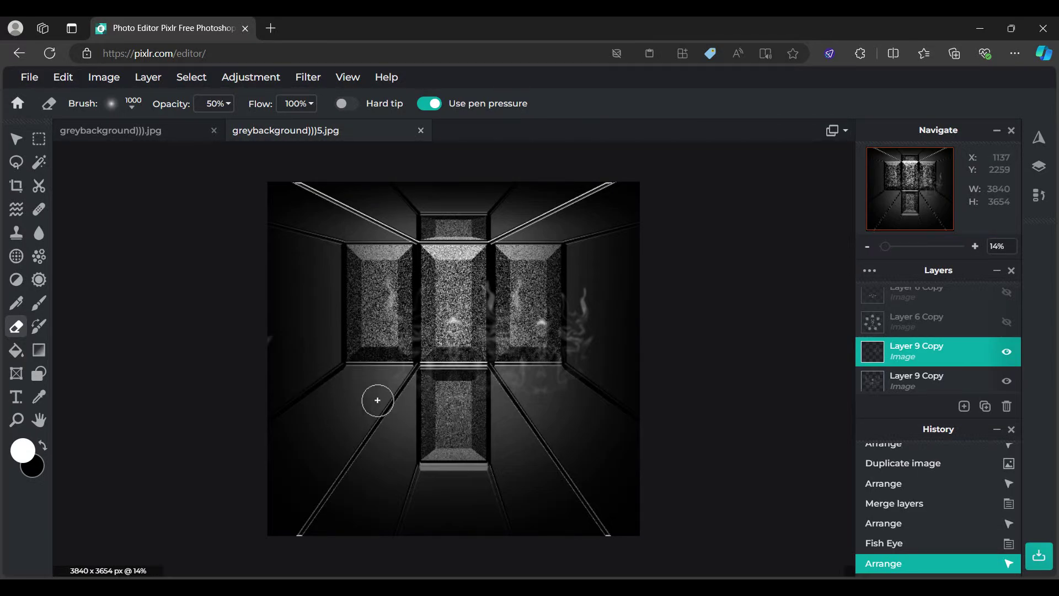
click(384, 435)
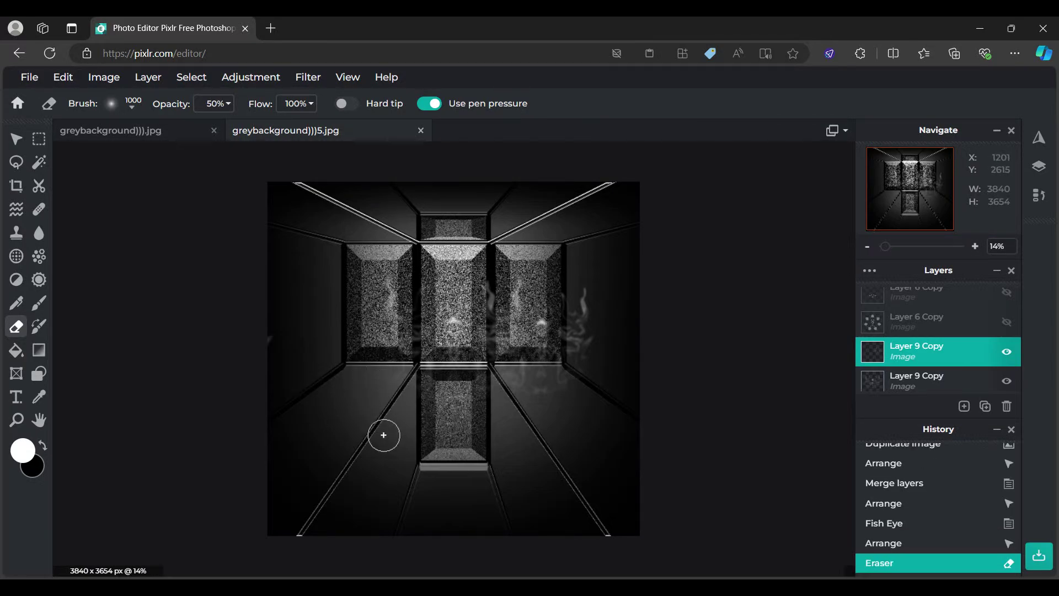
click(16, 141)
drag(504, 353, 584, 349)
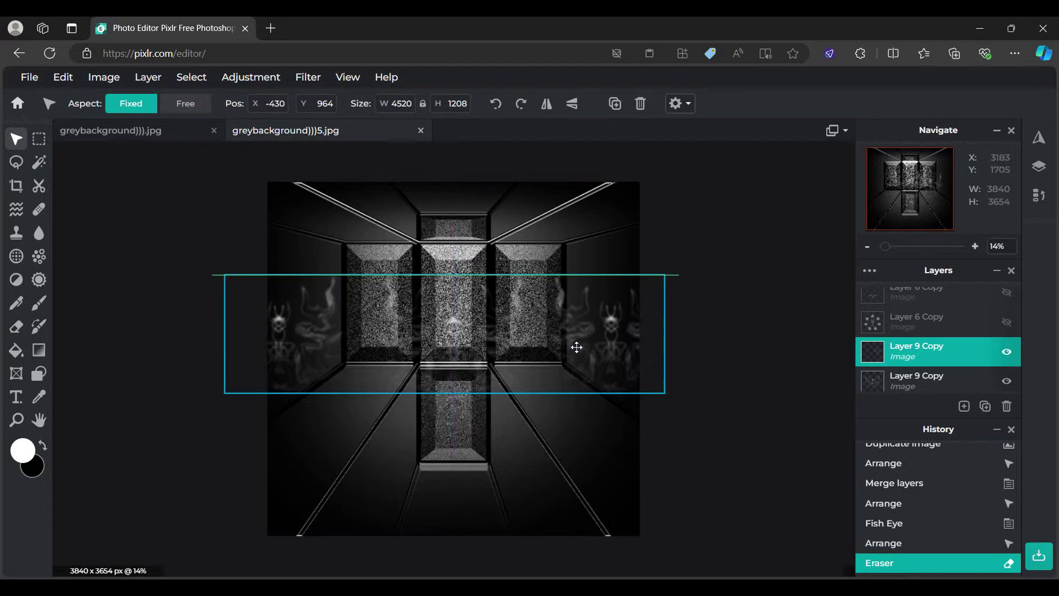
drag(584, 348, 584, 348)
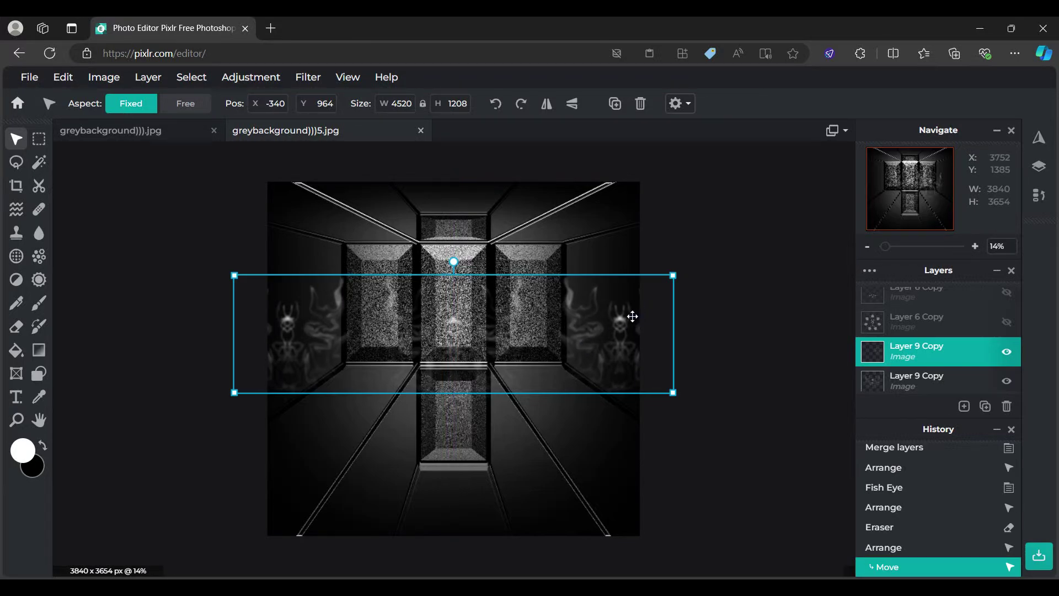
click(39, 140)
drag(142, 203, 454, 456)
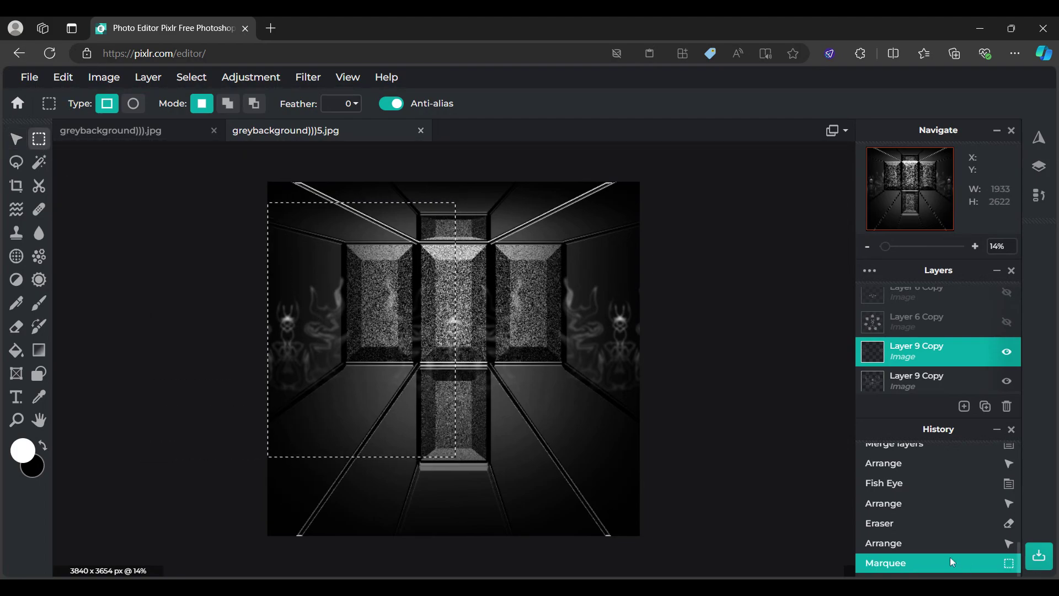
click(919, 522)
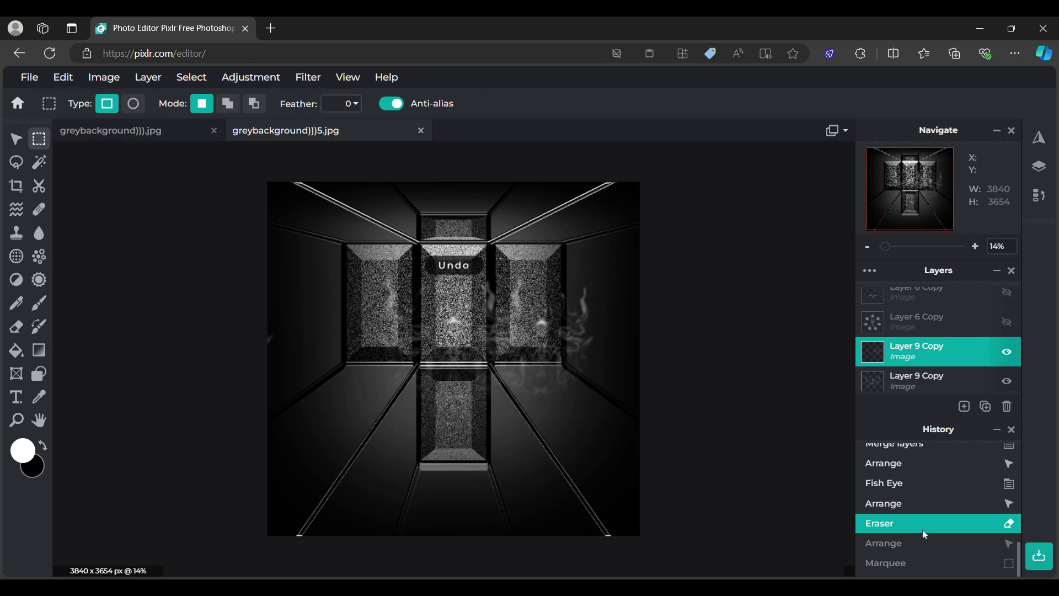
click(924, 541)
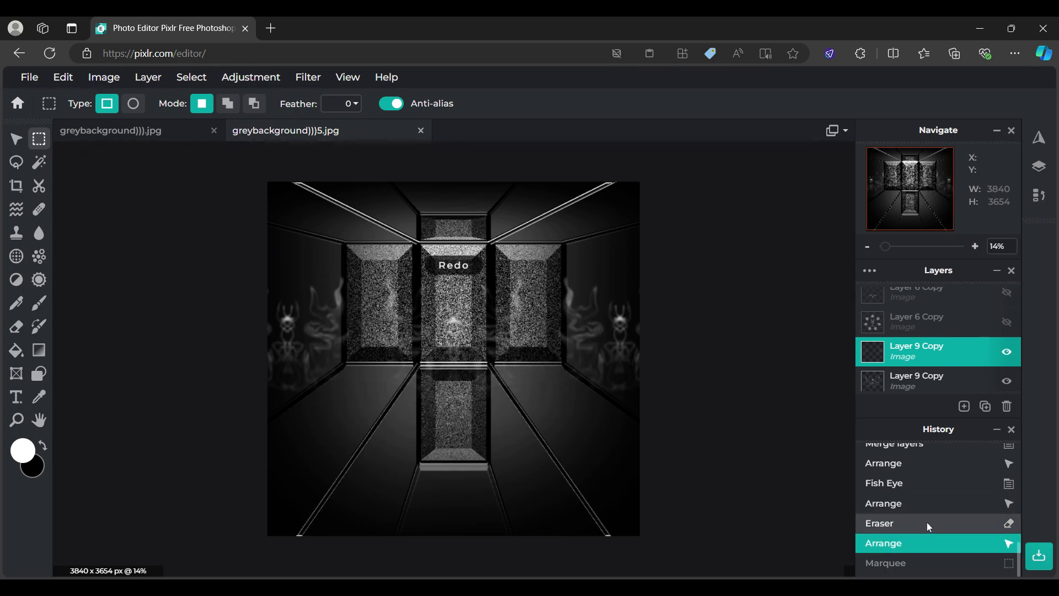
click(927, 523)
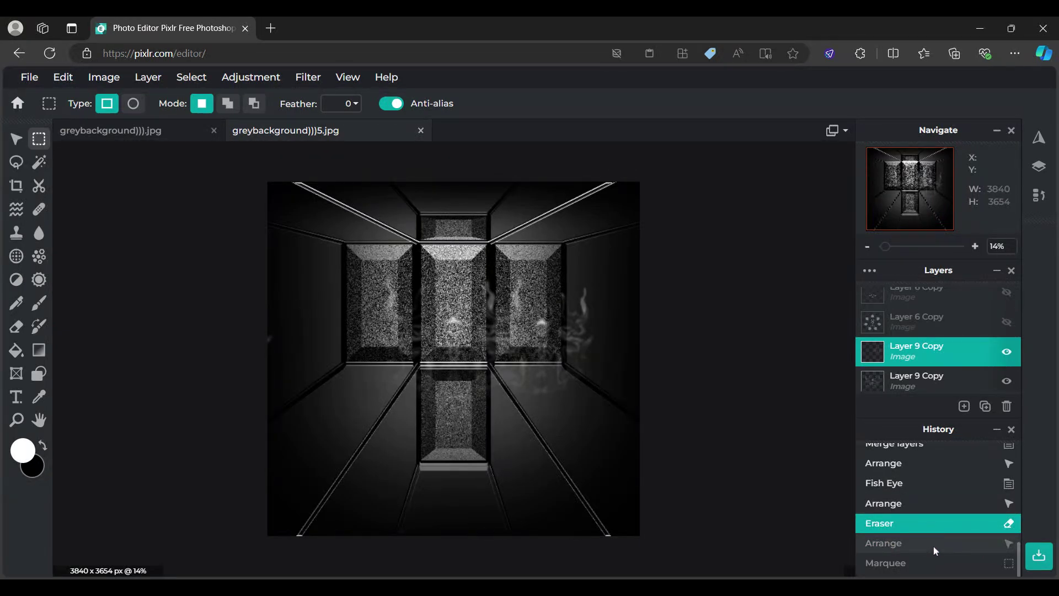
click(933, 545)
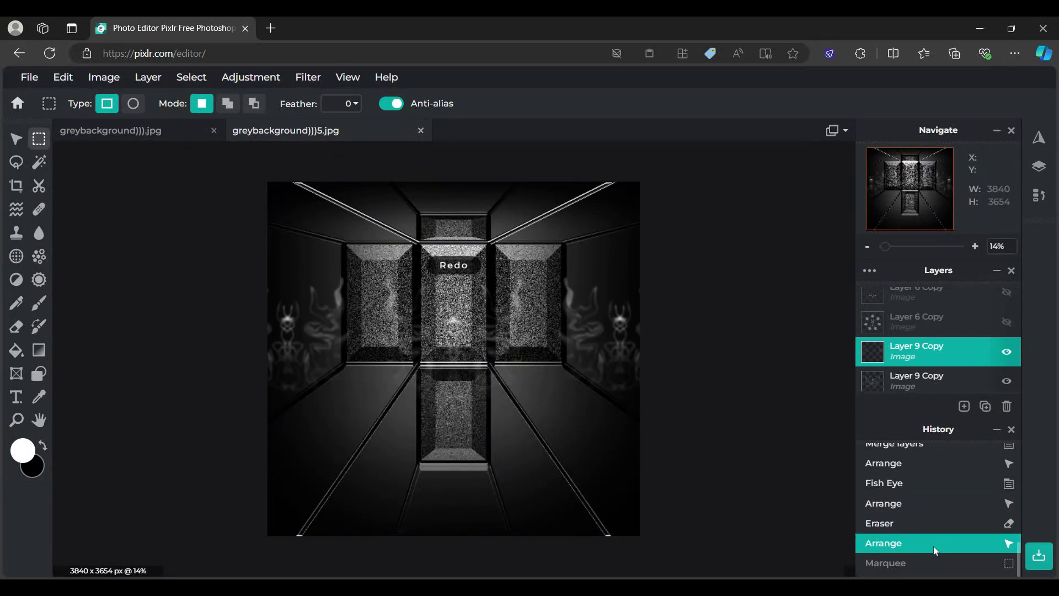
Step: Move the side-wall smoke layer right and slightly down to X 57, Y 1015 so its left edge lies inside the canvas
click(23, 142)
drag(279, 347, 315, 346)
drag(277, 315, 290, 320)
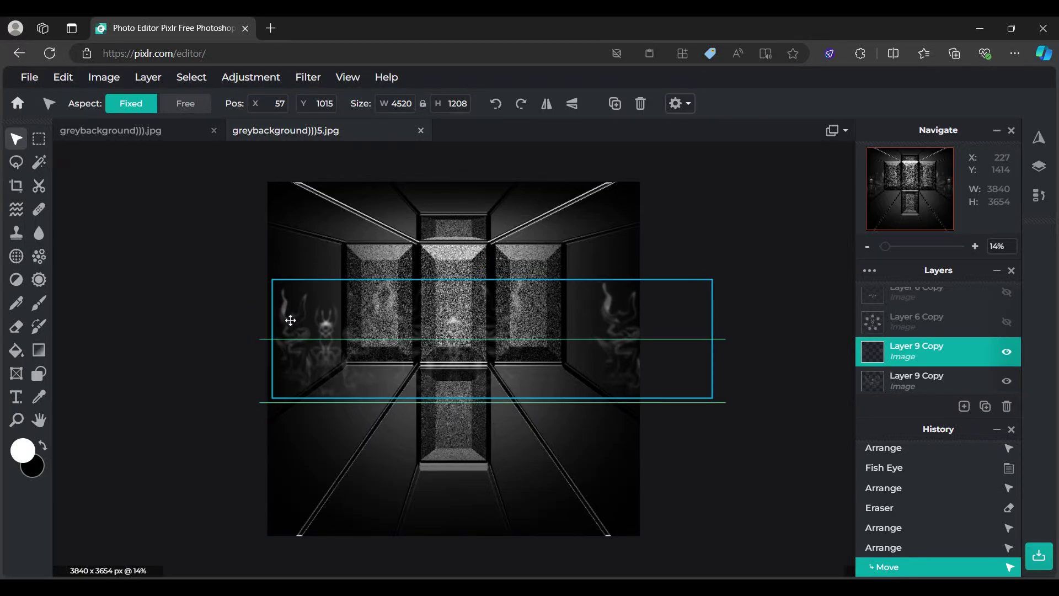
Step: Select the left half of the smoke layer with a rectangular marquee and transform it rightward to Left 282, applying the change
click(39, 139)
drag(189, 225, 473, 494)
click(16, 139)
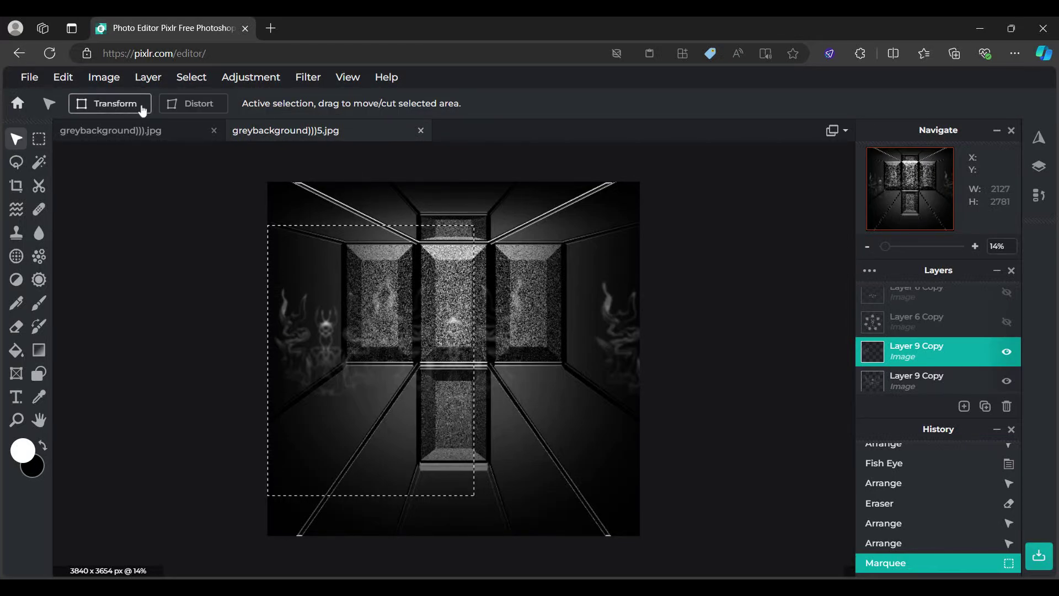
click(141, 105)
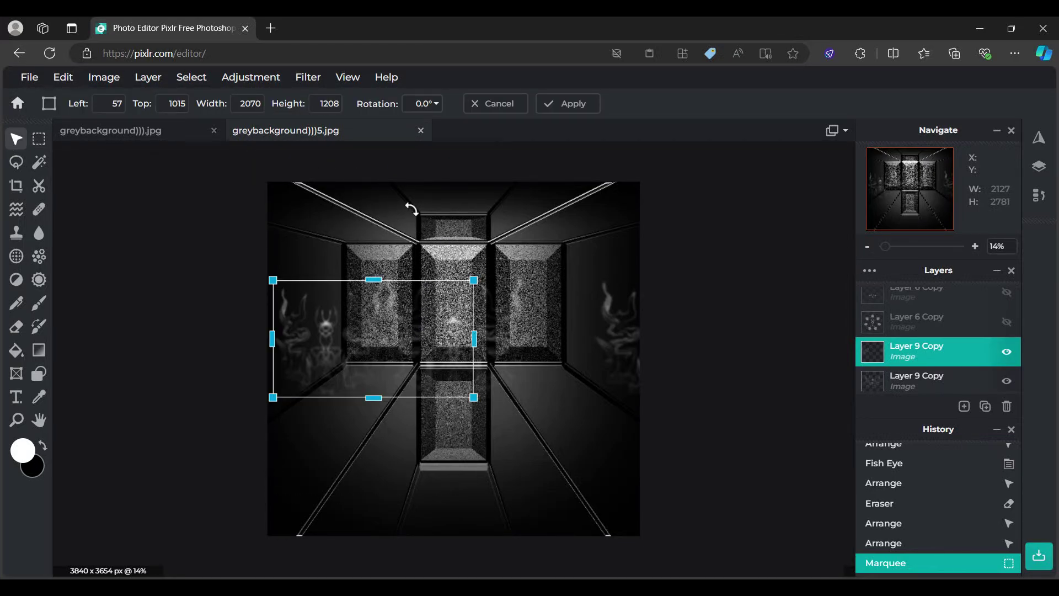
key(Right)
key(Right)
key(Right)
key(Right)
key(Right)
key(Right)
key(Right)
key(Right)
key(Right)
key(Right)
key(Right)
key(Right)
key(Right)
key(Right)
key(Right)
key(Right)
key(Right)
key(Right)
key(Right)
key(Right)
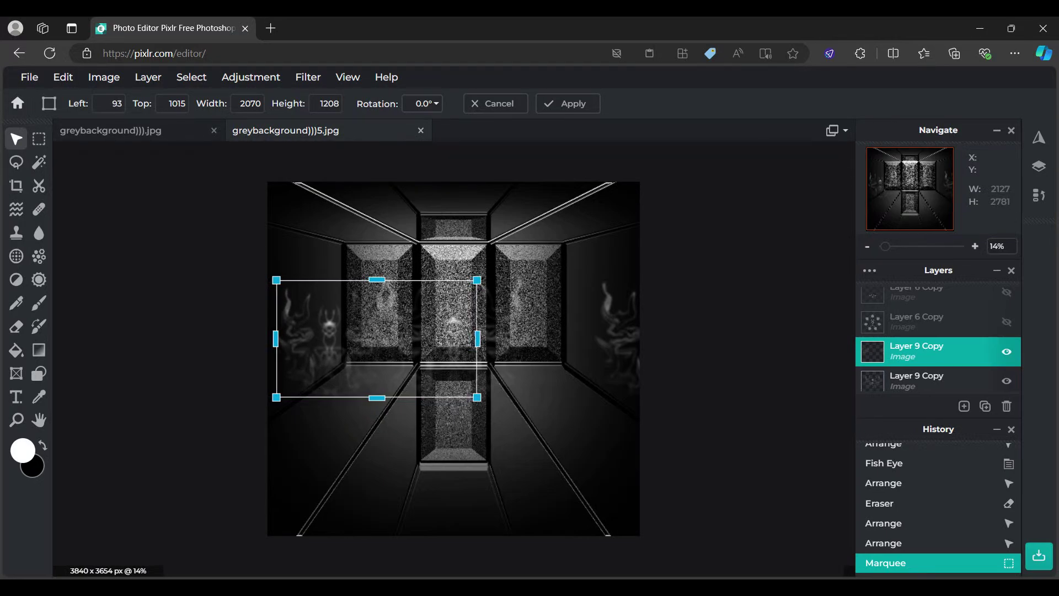
key(Right)
key(Right)
key(Right)
key(Right)
key(Right)
key(Right)
key(Right)
key(Right)
key(Right)
key(Right)
key(Right)
key(Right)
key(Right)
key(Right)
key(Right)
key(Right)
key(Right)
key(Right)
key(Right)
key(Right)
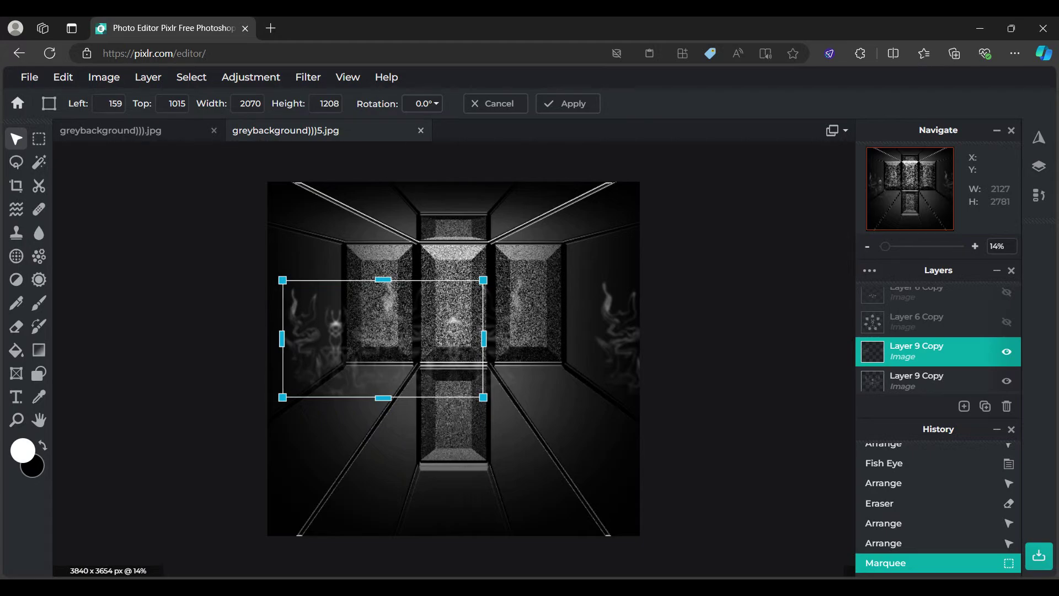
key(Right)
key(Right)
key(Right)
key(Right)
key(Right)
key(Right)
key(Right)
key(Right)
key(Right)
key(Right)
key(Right)
key(Right)
key(Right)
key(Right)
key(Right)
key(Right)
key(Right)
key(Right)
key(Right)
key(Right)
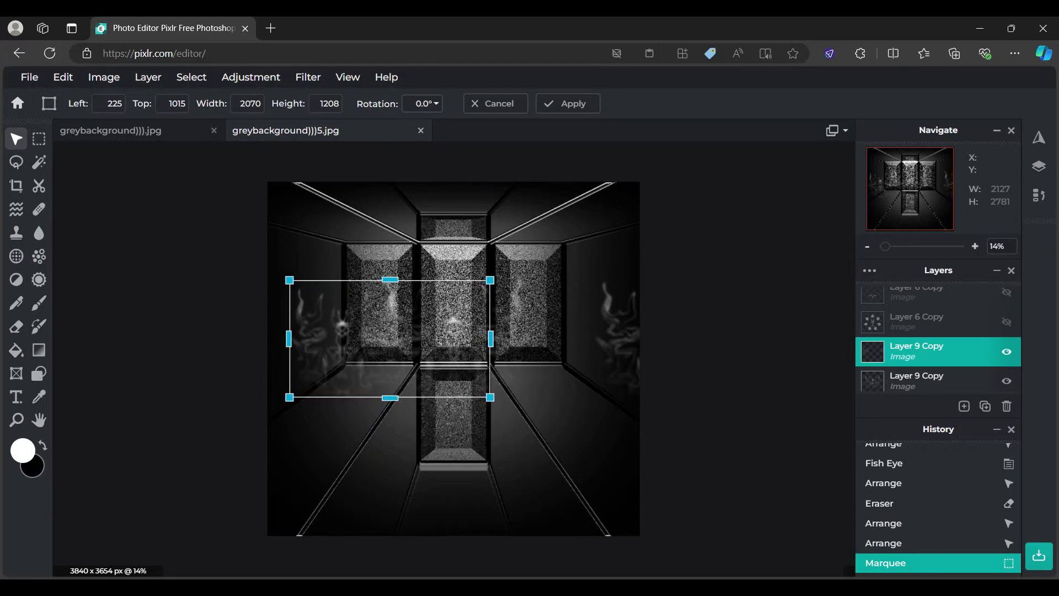
key(Right)
key(Right)
key(Right)
key(Right)
key(Right)
key(Right)
key(Right)
key(Right)
key(Right)
key(Right)
key(Right)
key(Right)
key(Right)
key(Right)
key(Right)
key(Right)
key(Right)
key(Right)
key(Right)
key(Right)
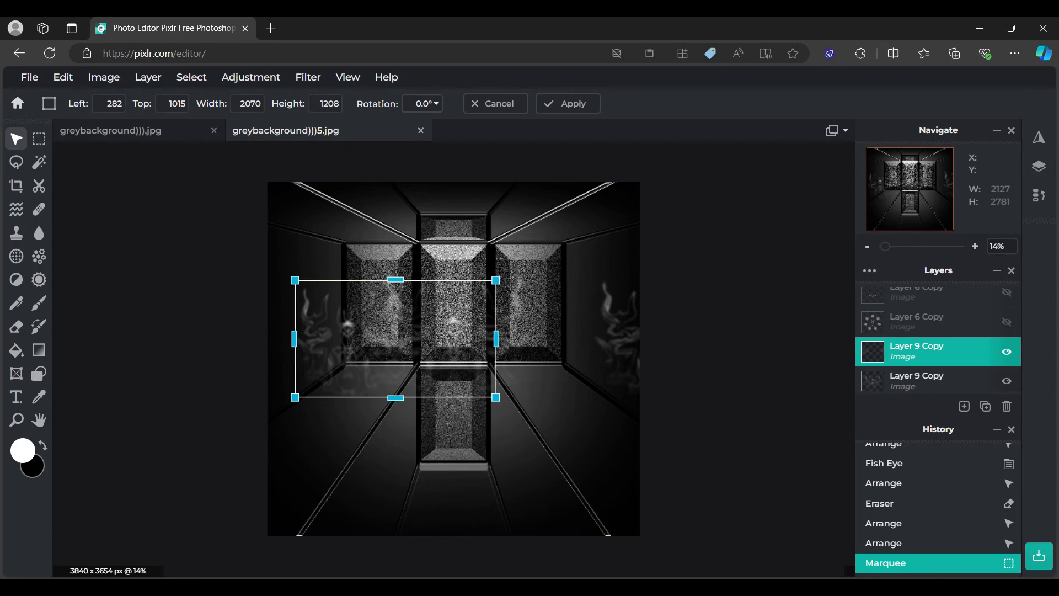
click(572, 104)
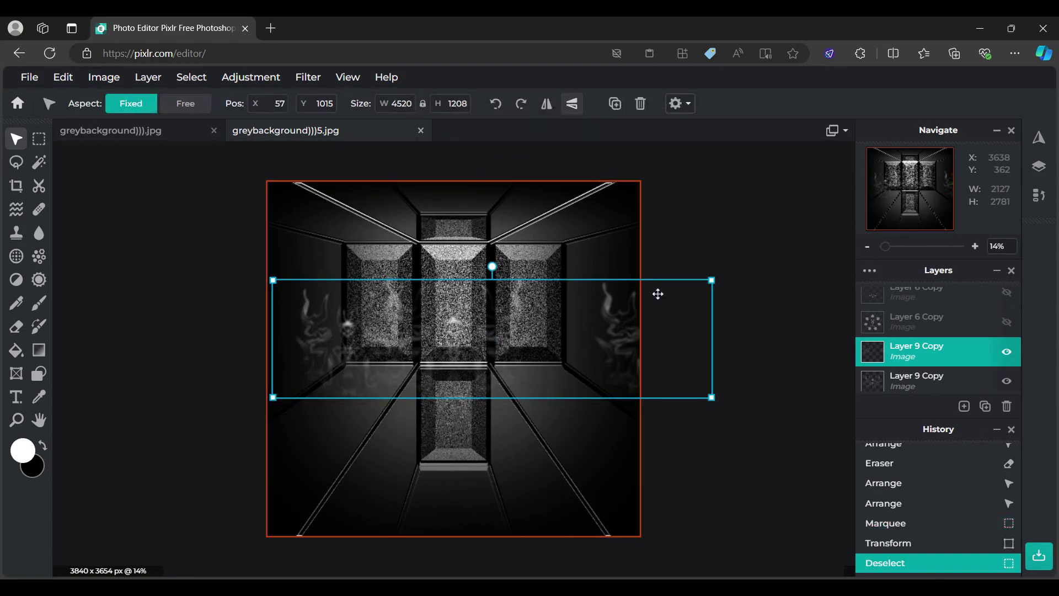
Step: Move the smoke layer further right and trim its bounds with one dab of a 300 px square eraser on an empty area
mouse_move(668, 322)
mouse_down()
mouse_move(633, 326)
mouse_move(691, 324)
mouse_up()
click(16, 325)
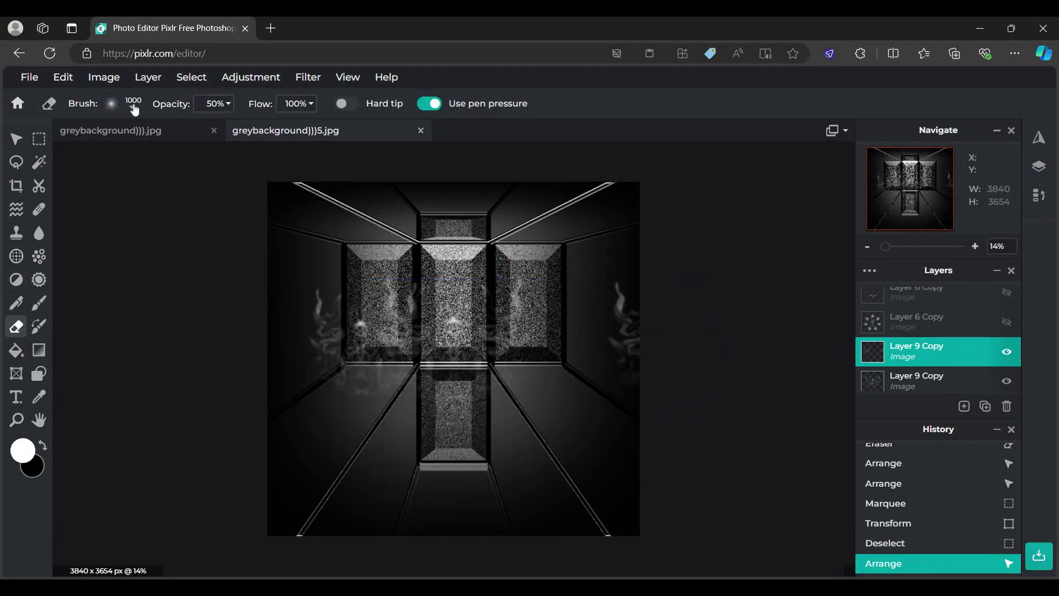
click(134, 109)
scroll(284, 370, down, 2)
click(353, 329)
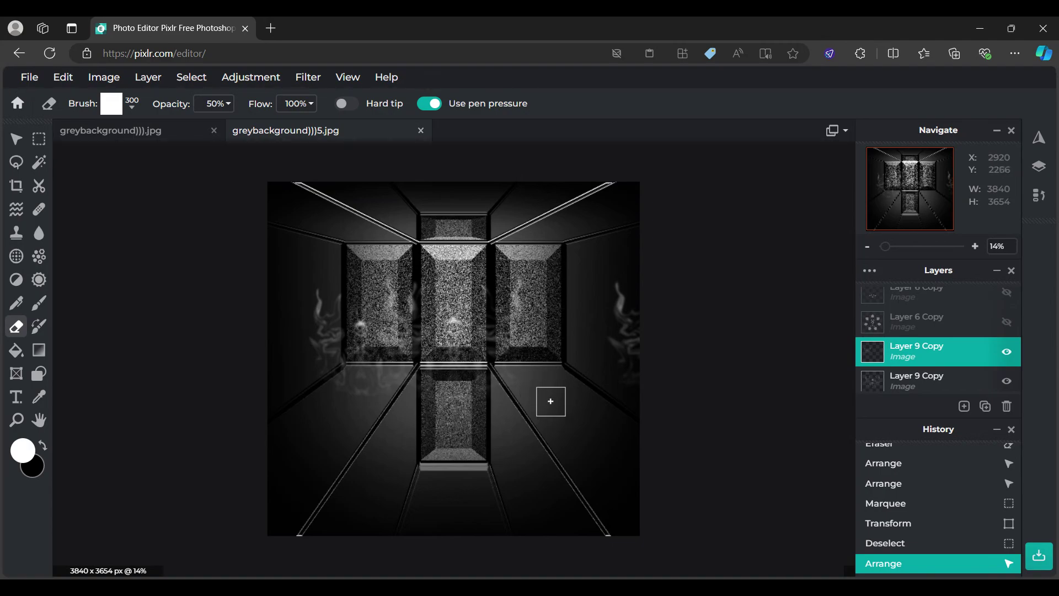
click(549, 397)
click(16, 139)
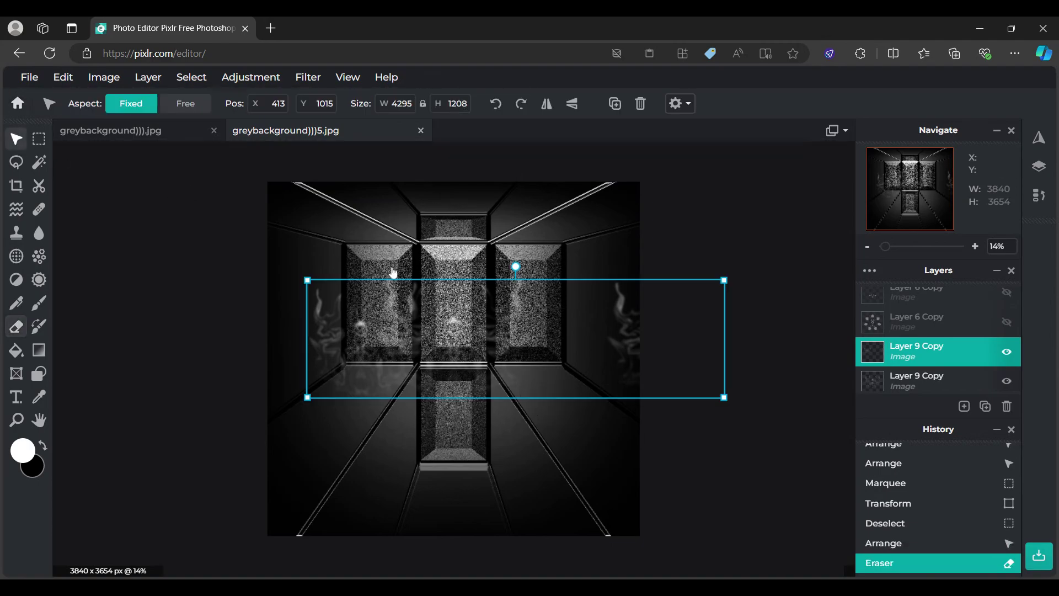
Step: Centre the trimmed smoke layer horizontally on the canvas at X -227, Y 964
drag(680, 359, 619, 358)
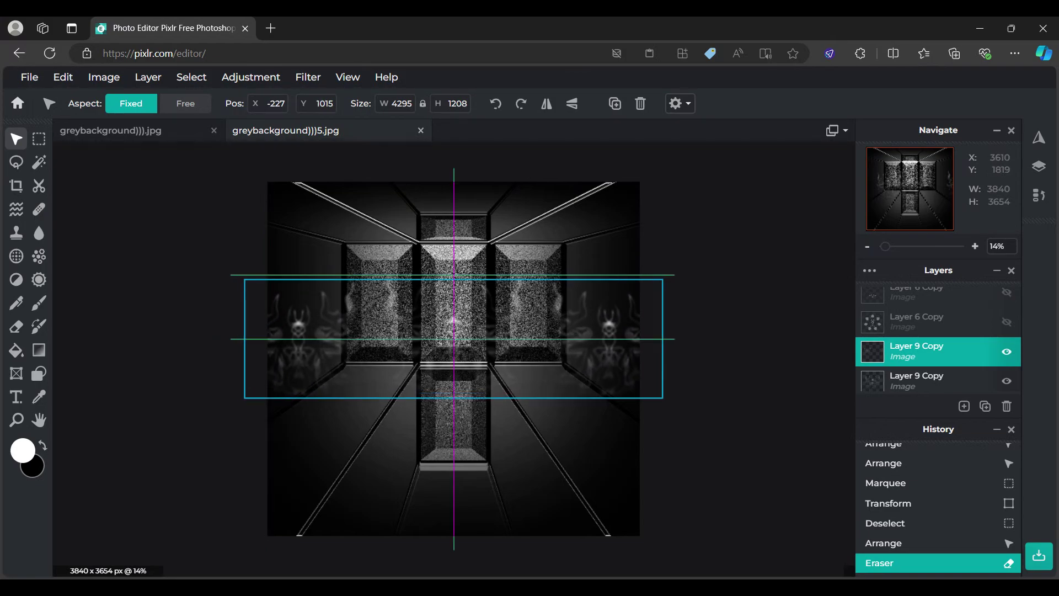
drag(619, 359, 618, 358)
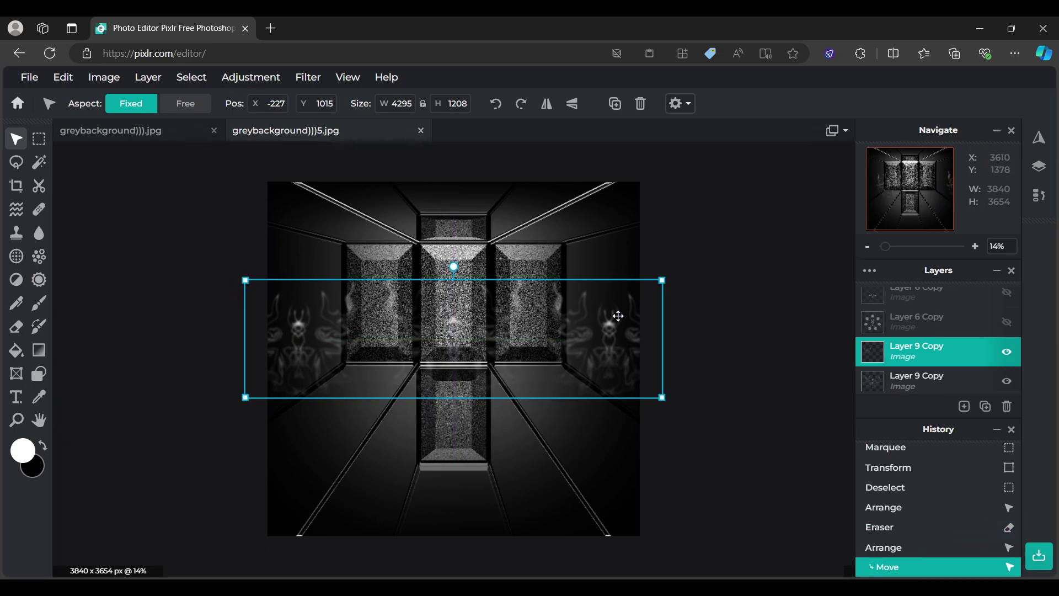
drag(616, 316, 617, 313)
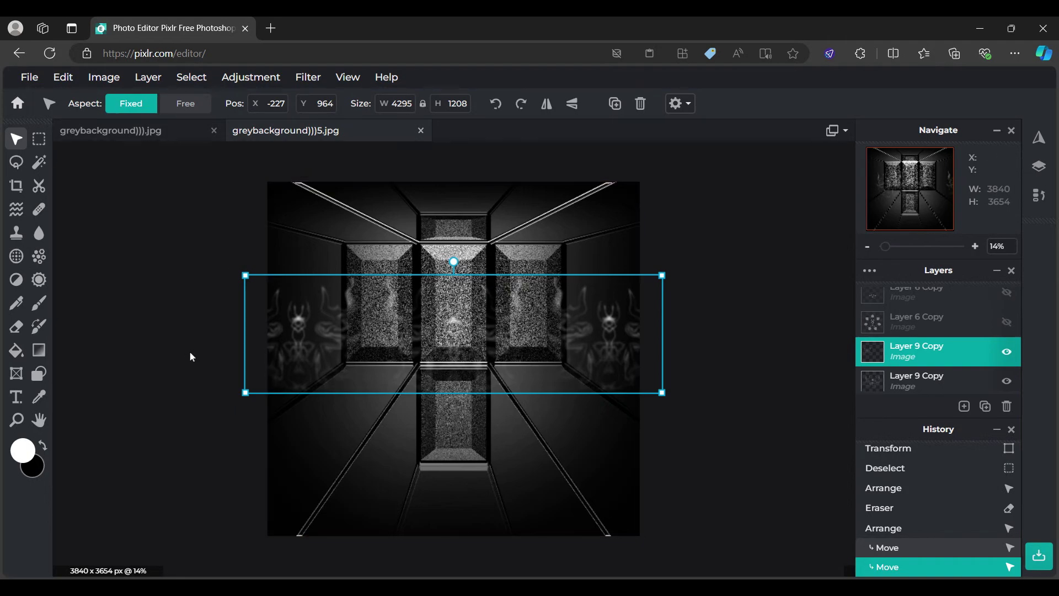
Step: Resize the smoke layer with free aspect to a width of 4016 and re-centre it at X -88, Y 964
click(186, 103)
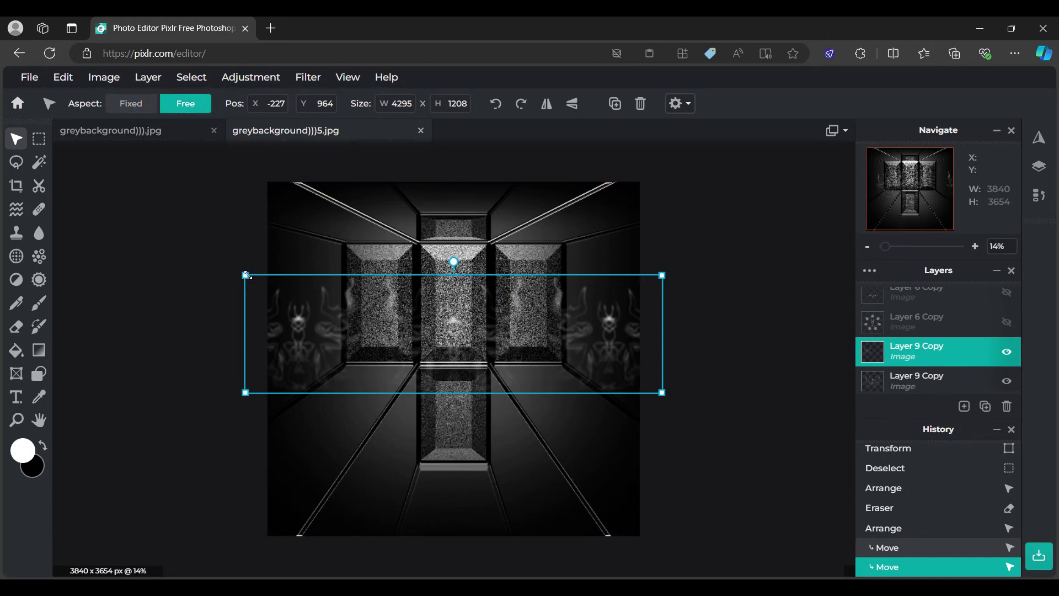
drag(246, 274, 275, 278)
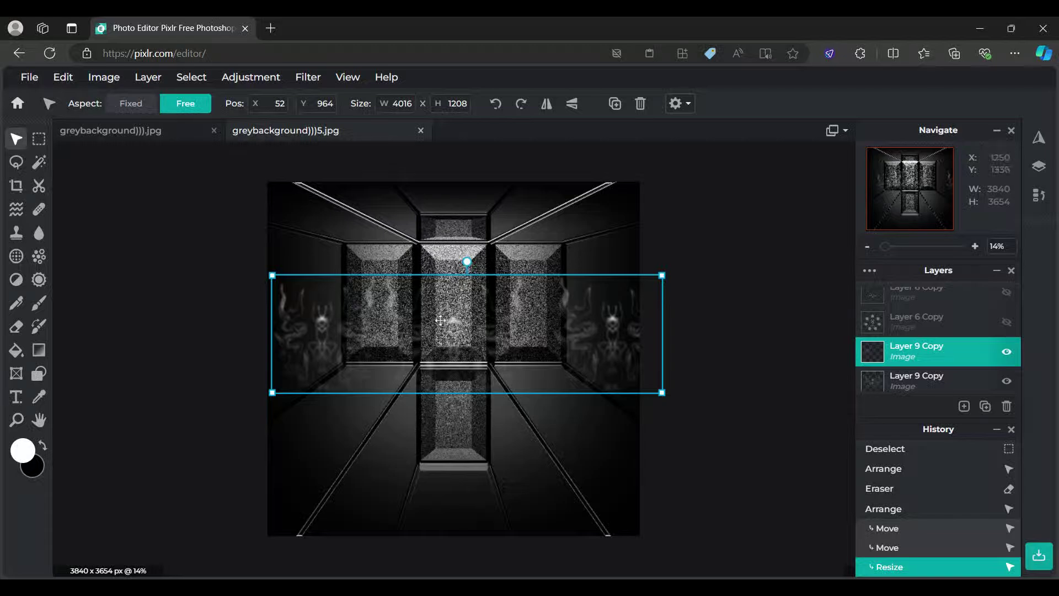
drag(598, 344, 586, 343)
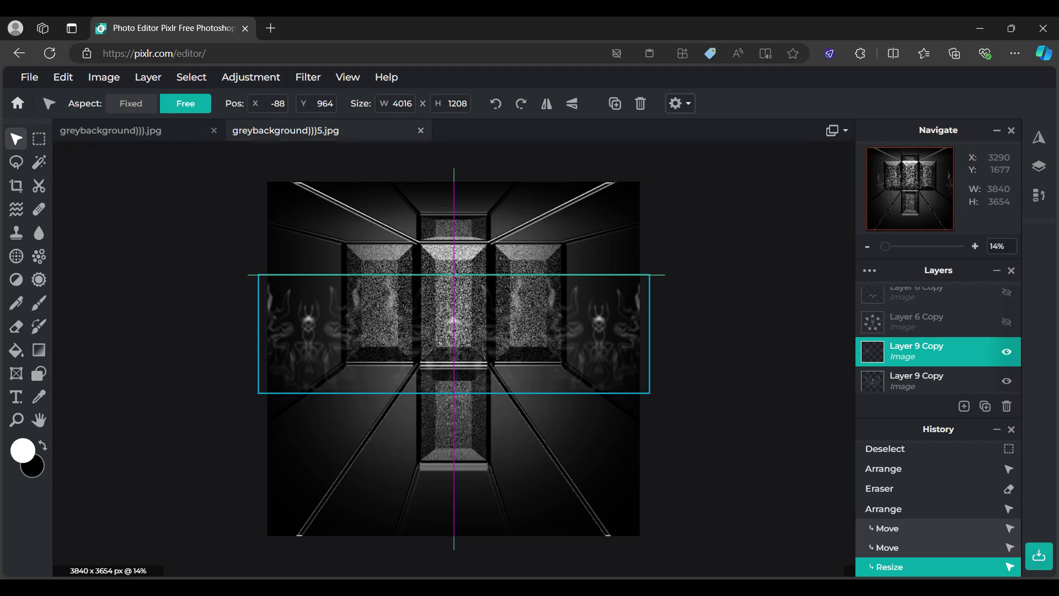
drag(587, 343, 587, 345)
Step: Reorder the side-wall smoke layer beneath the other smoke layer, directly above the Background layer
scroll(891, 381, down, 2)
scroll(891, 382, up, 2)
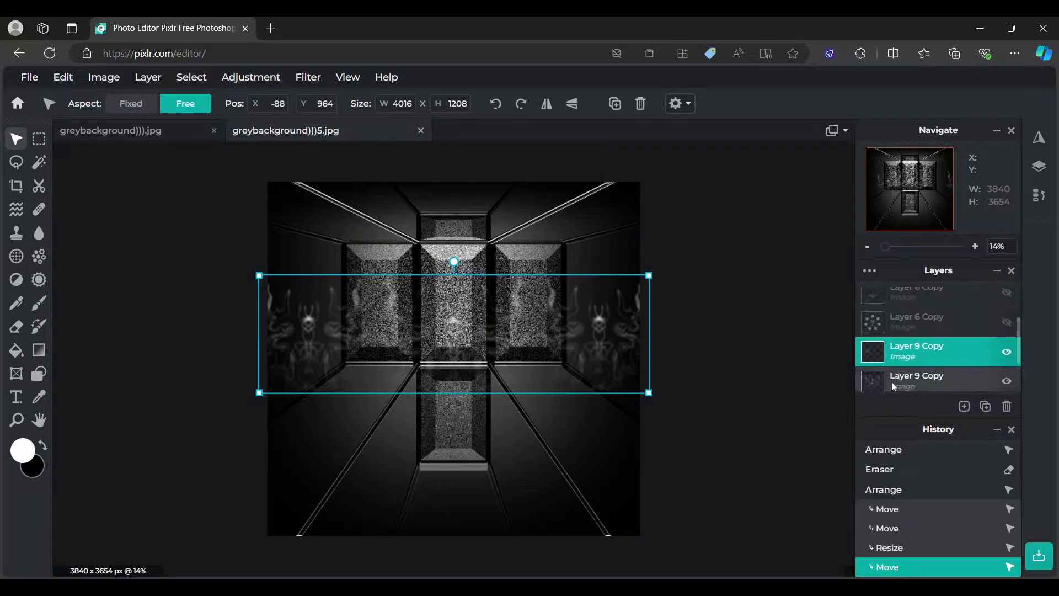
scroll(893, 385, down, 2)
drag(912, 287, 906, 318)
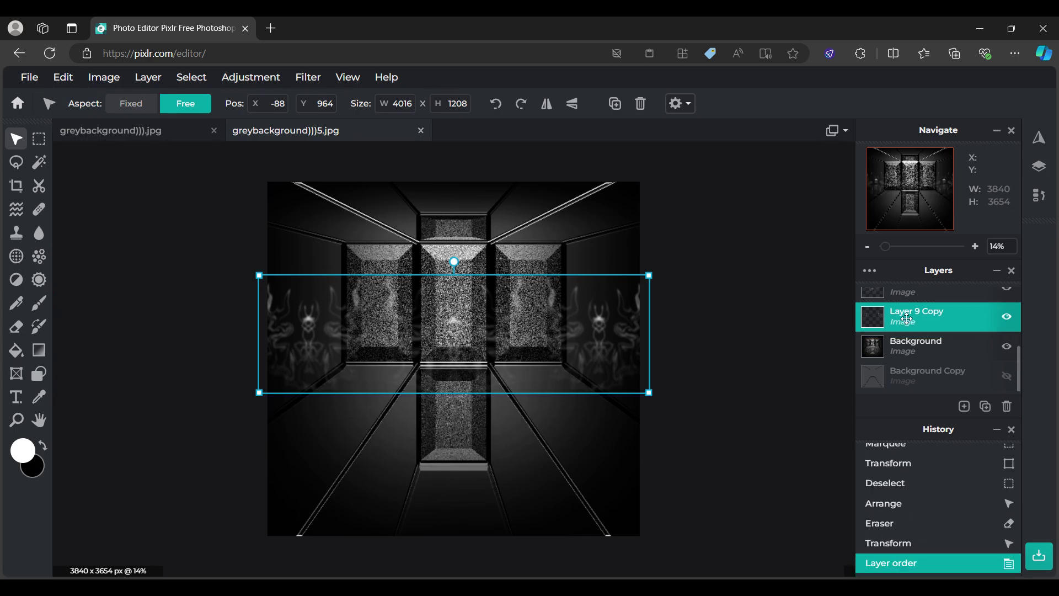
Step: Try the Overlay and Soft-light blend modes on the side-wall smoke layer, undoing each
click(906, 318)
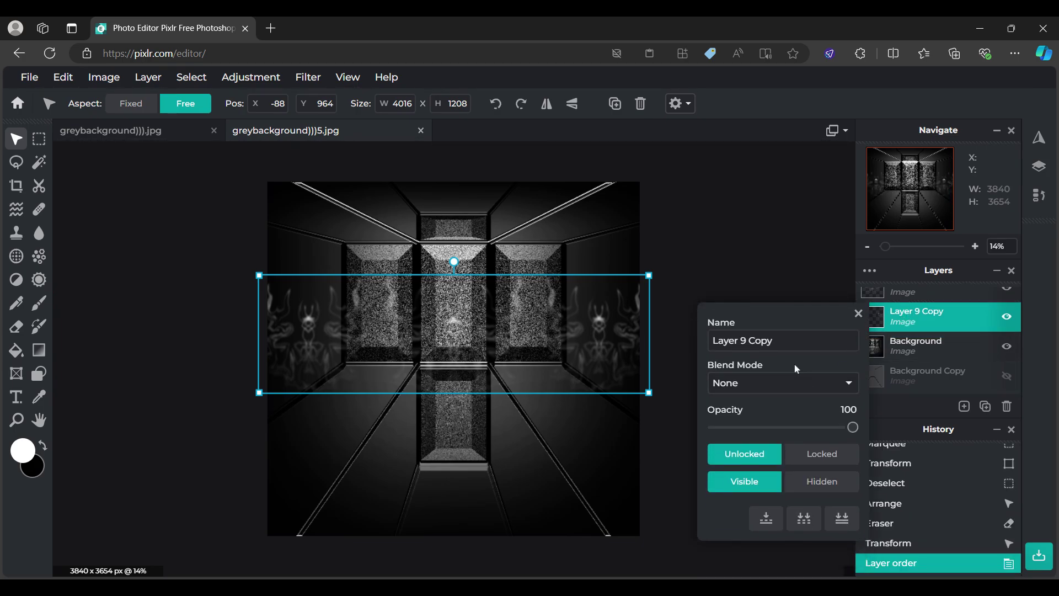
click(796, 382)
click(778, 136)
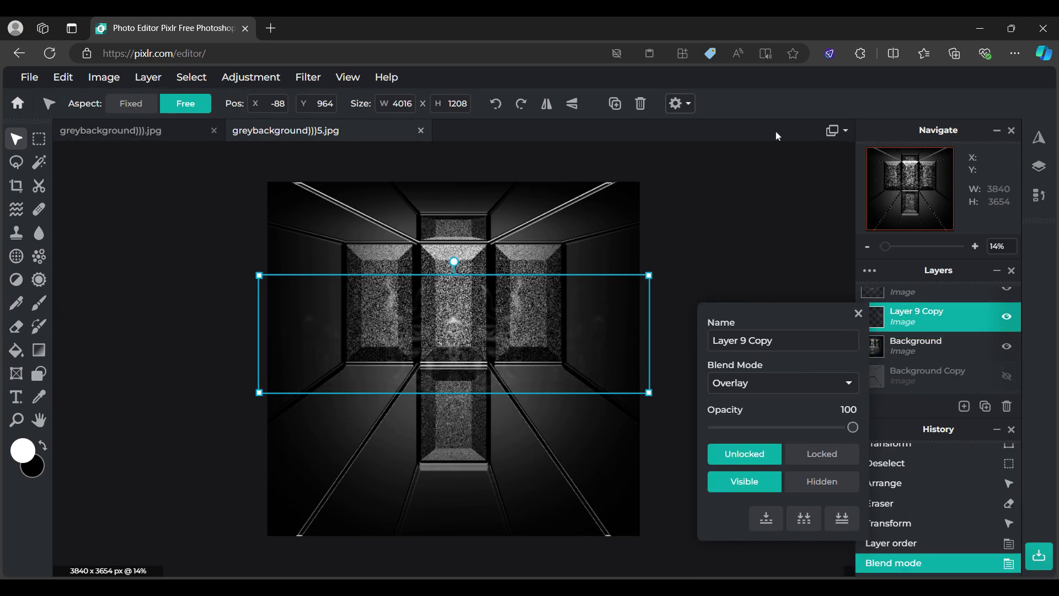
click(904, 542)
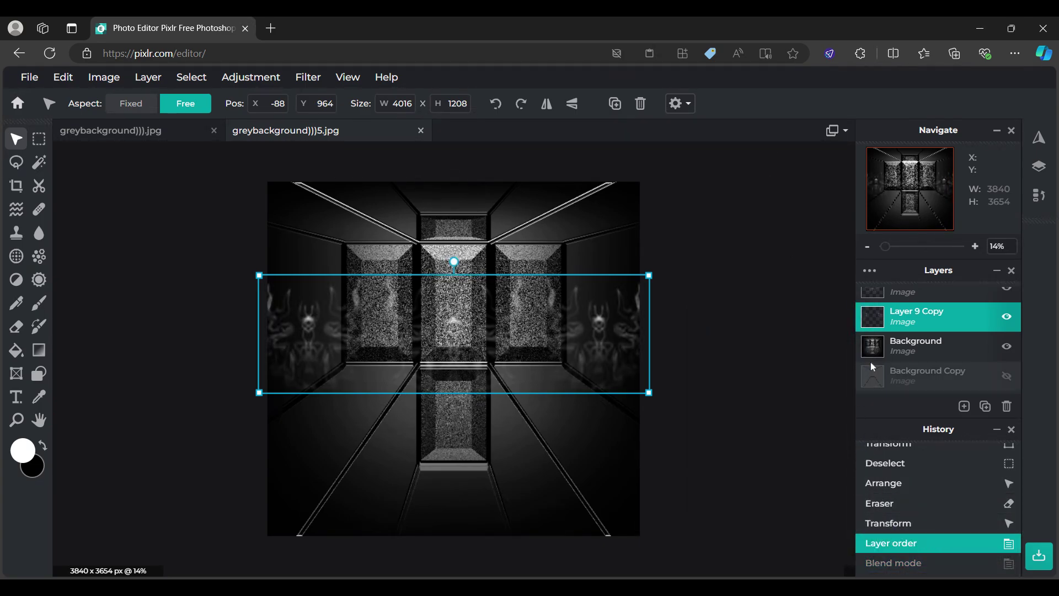
click(894, 314)
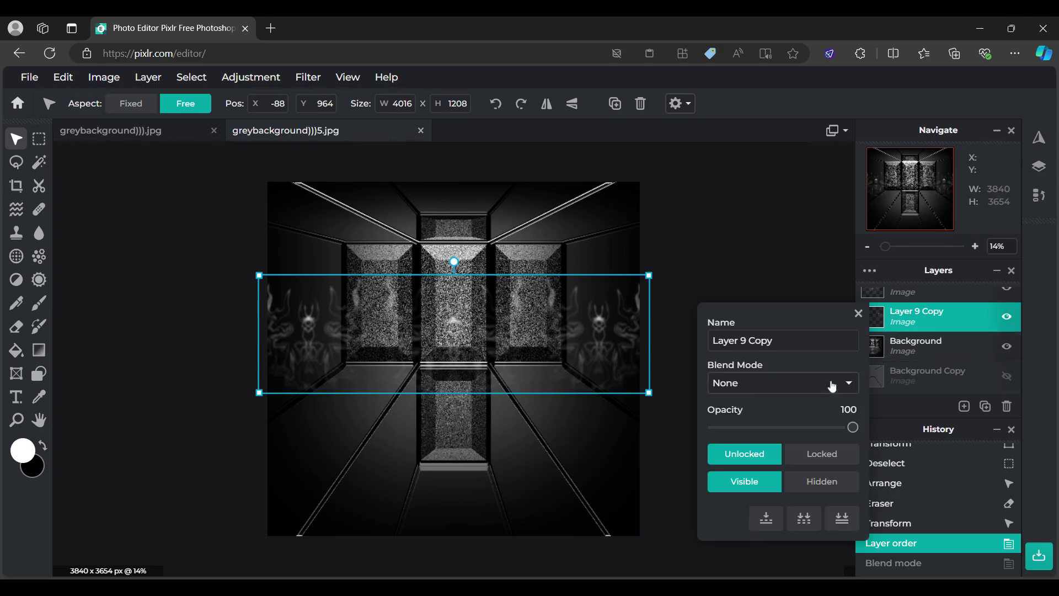
key(ctrl+y)
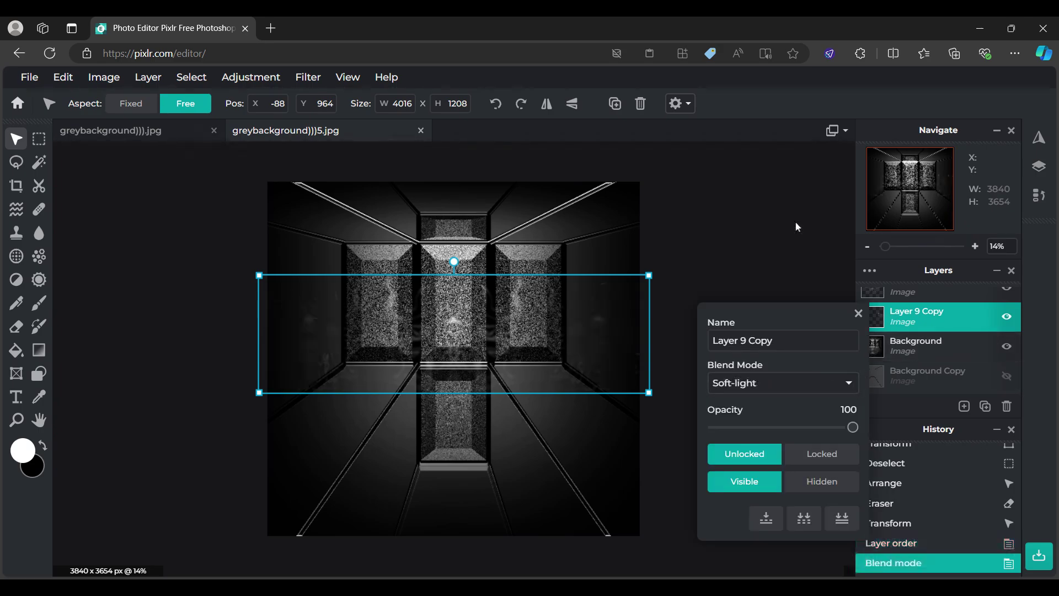
key(ctrl+z)
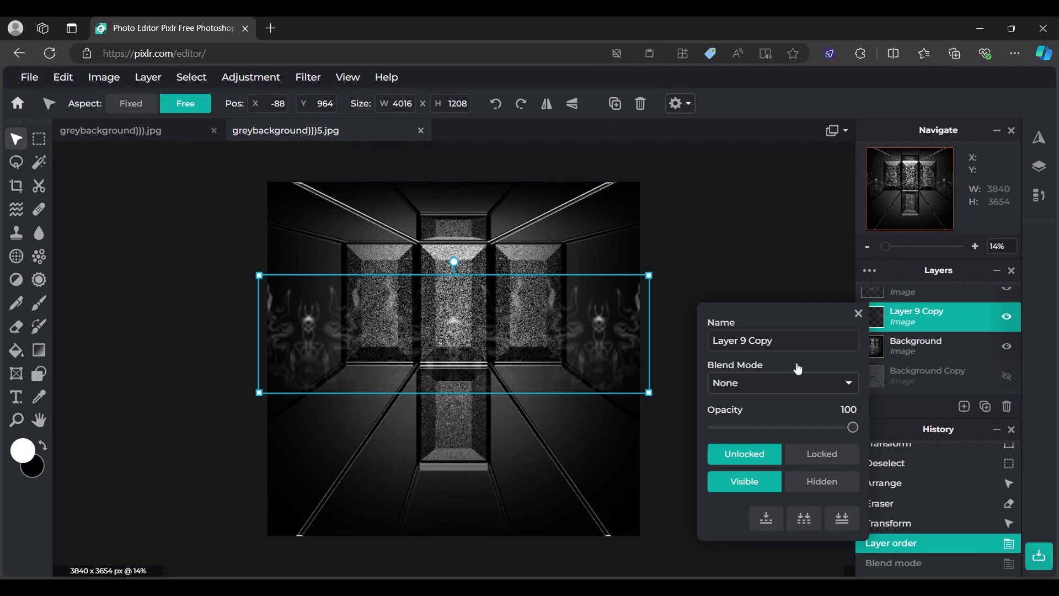
Step: Try the Hard-light blend mode on the side-wall smoke layer and revert to the previous layer-order state
key(ctrl+y)
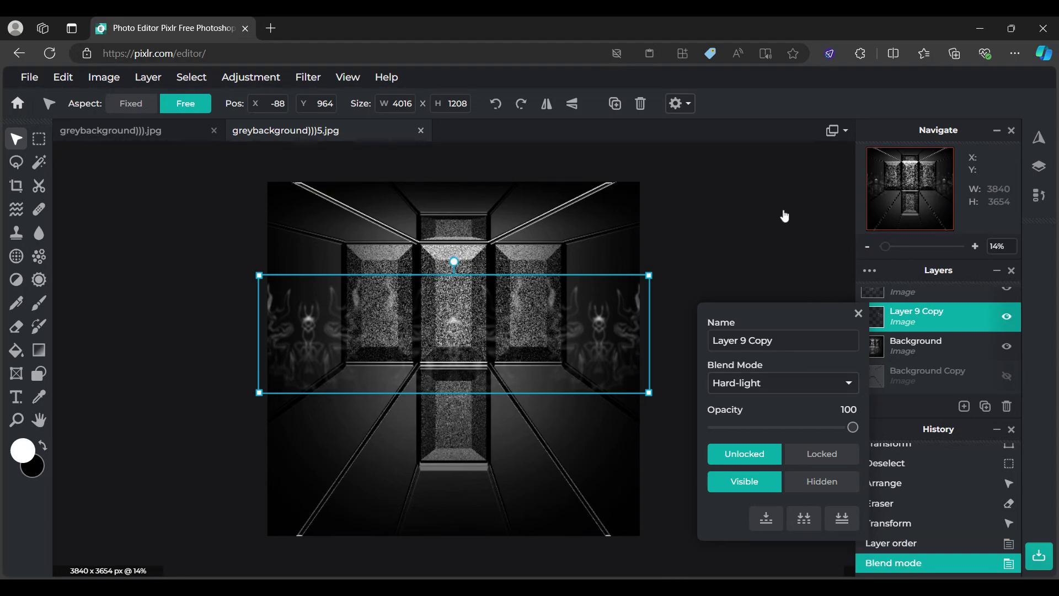
click(858, 314)
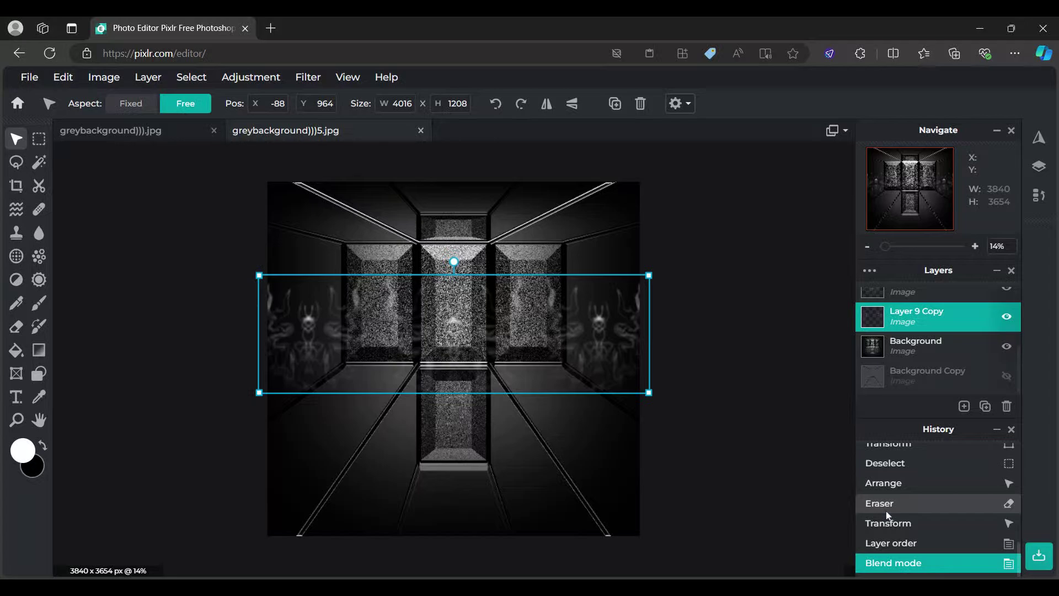
click(899, 543)
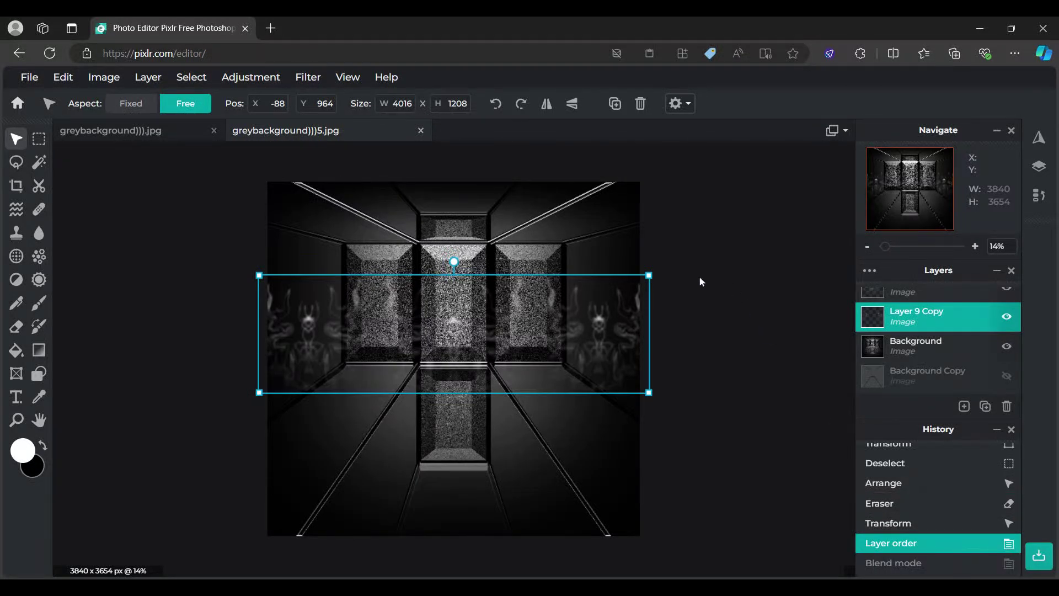
Step: Lower the side-wall smoke layer's opacity to 80 and deselect the layer
double_click(891, 311)
drag(857, 428, 827, 428)
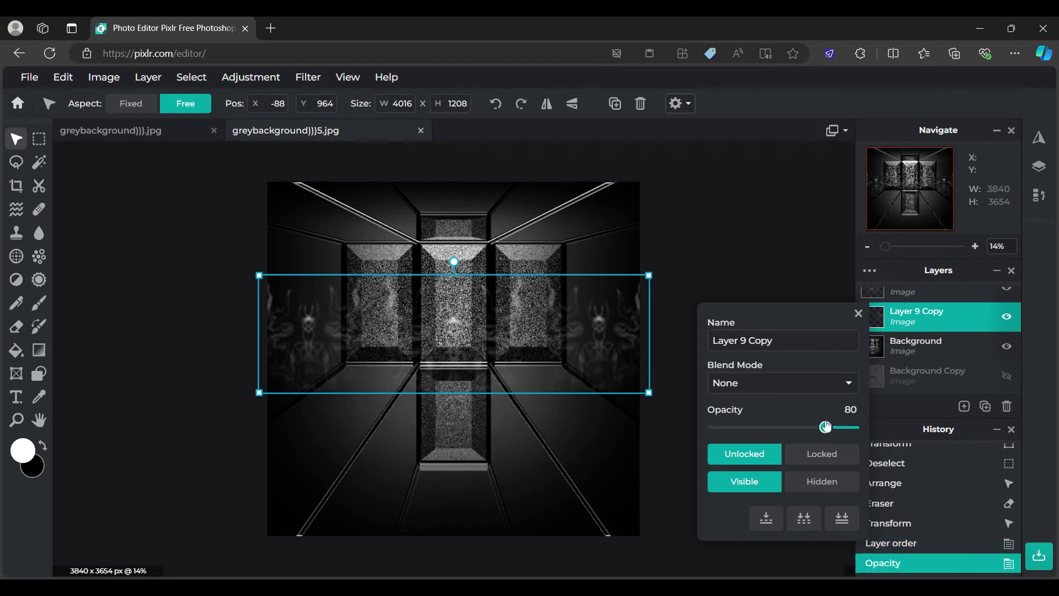
click(857, 315)
click(810, 332)
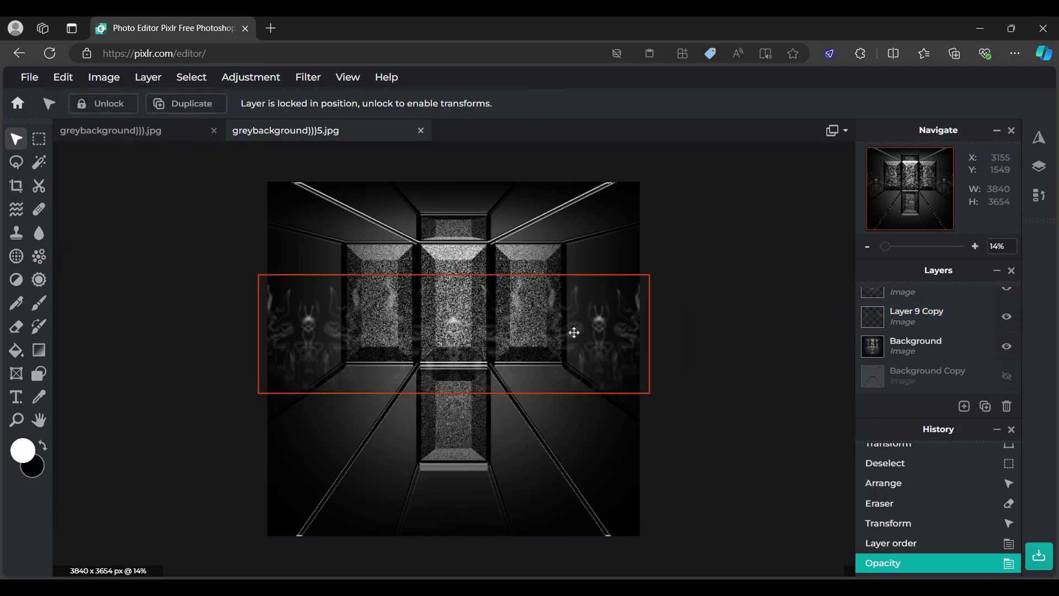
Step: Reorder the side-wall circles layer directly above the centre circles layer and make both layers visible
scroll(882, 341, up, 3)
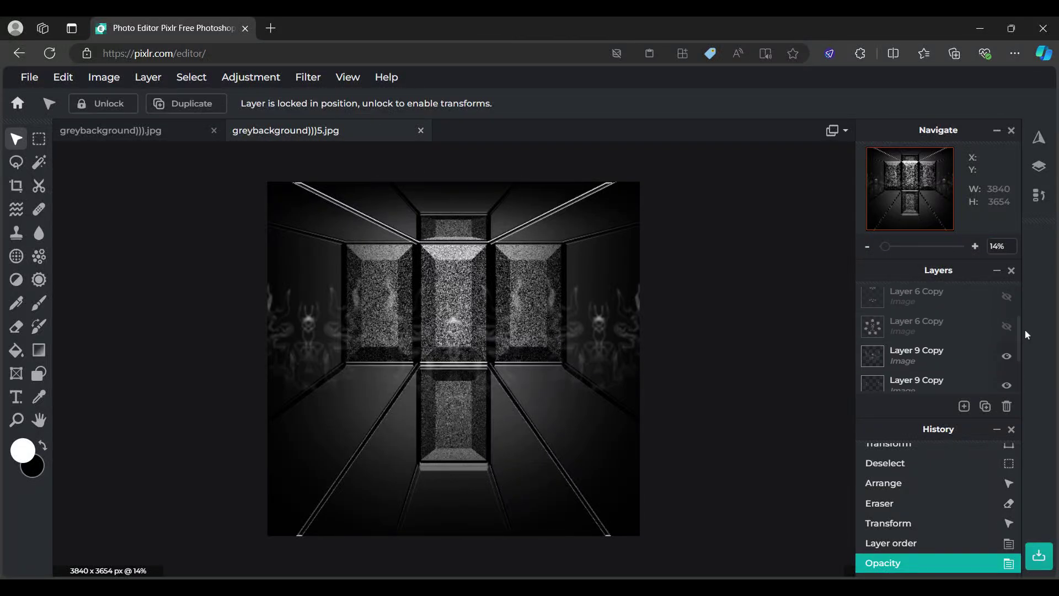
click(1006, 330)
scroll(955, 346, up, 2)
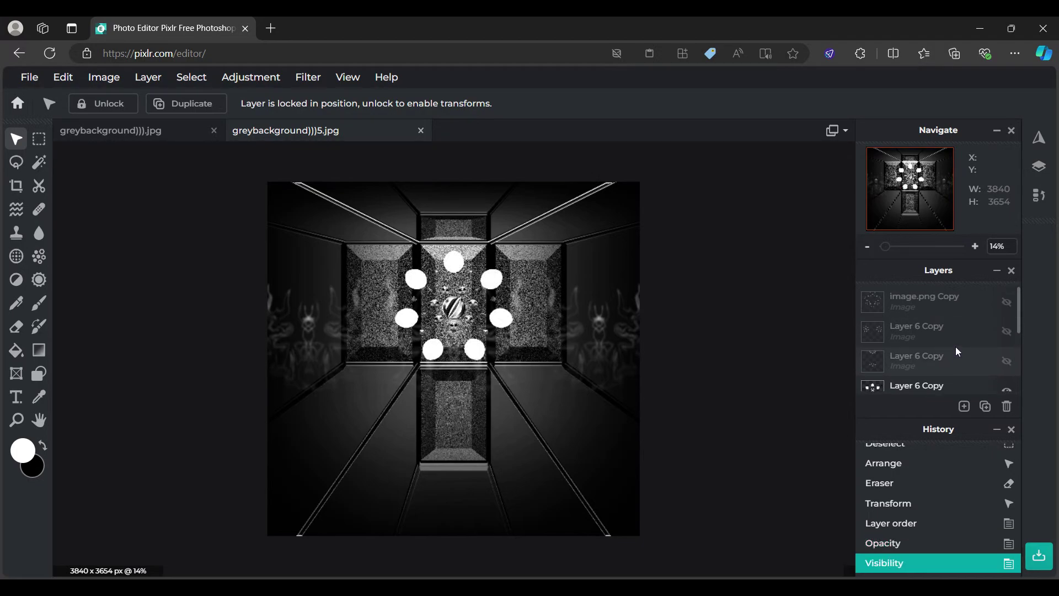
click(939, 320)
drag(939, 320, 943, 344)
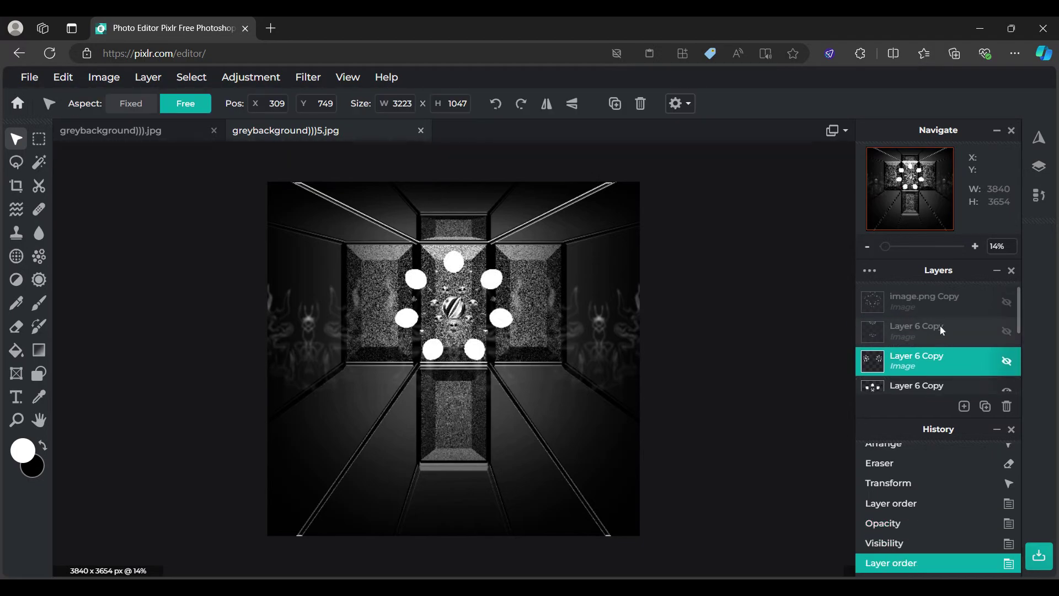
click(942, 330)
click(1007, 362)
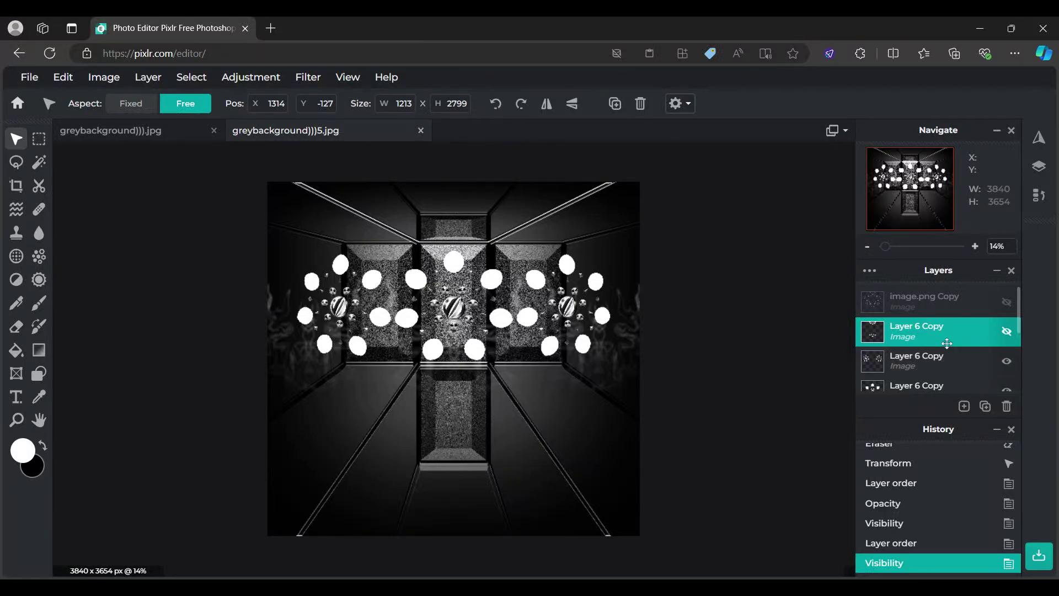
Step: Select the side-wall smoke layer, hide the side-wall and centre circles layers, and toggle the central smoke layer off and on to compare
scroll(916, 336, down, 1)
scroll(897, 340, up, 1)
scroll(898, 341, down, 2)
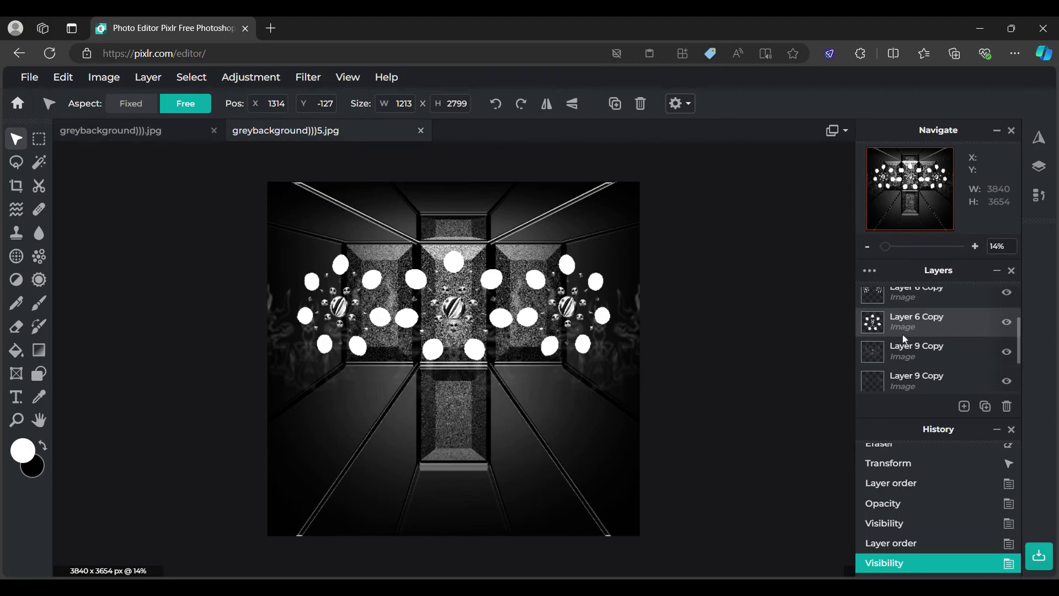
click(909, 381)
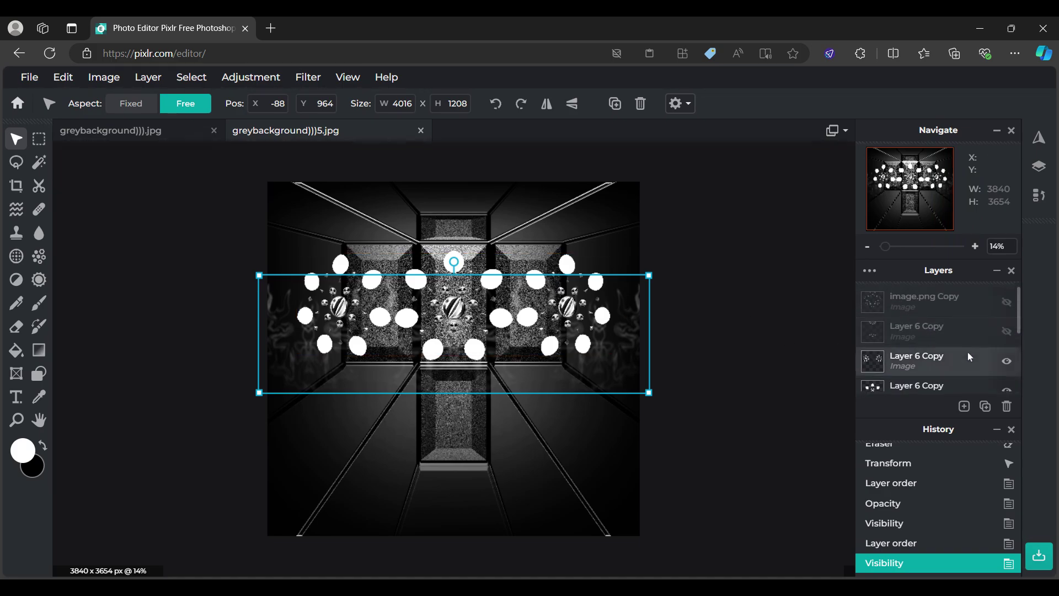
click(1004, 367)
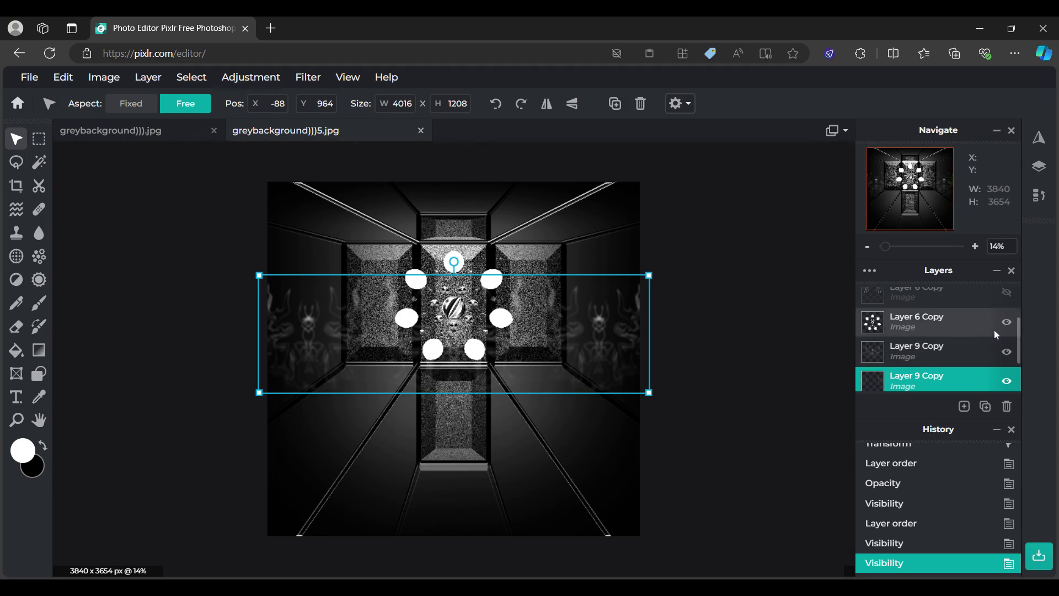
click(1006, 325)
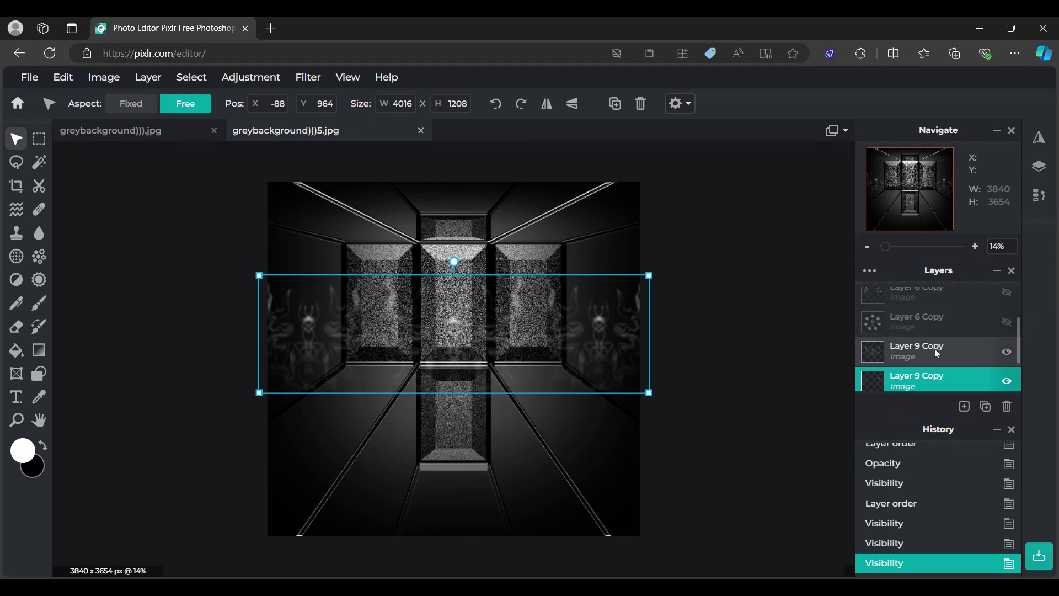
click(1006, 353)
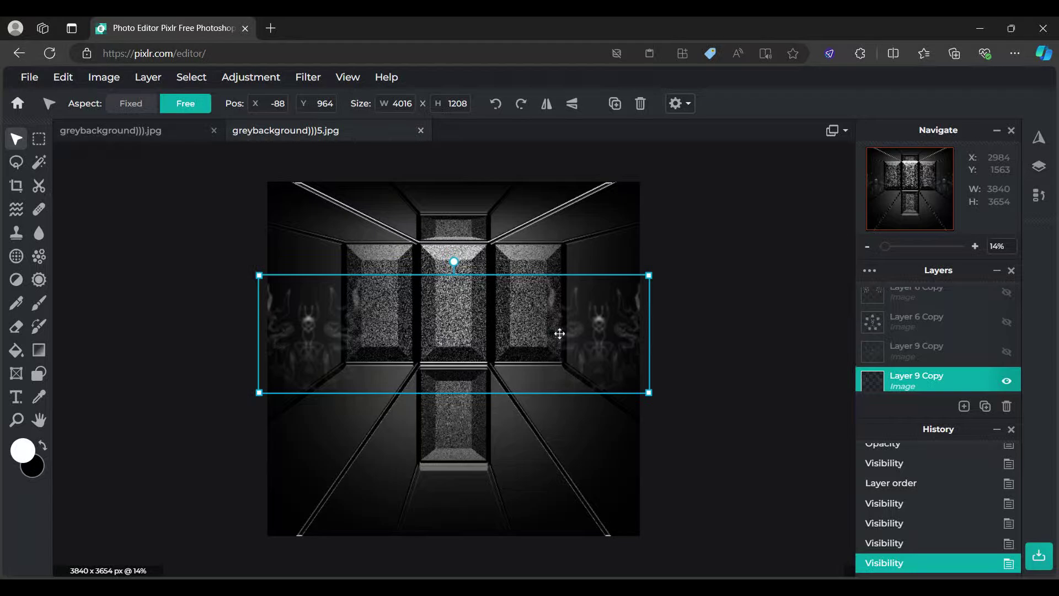
click(1007, 357)
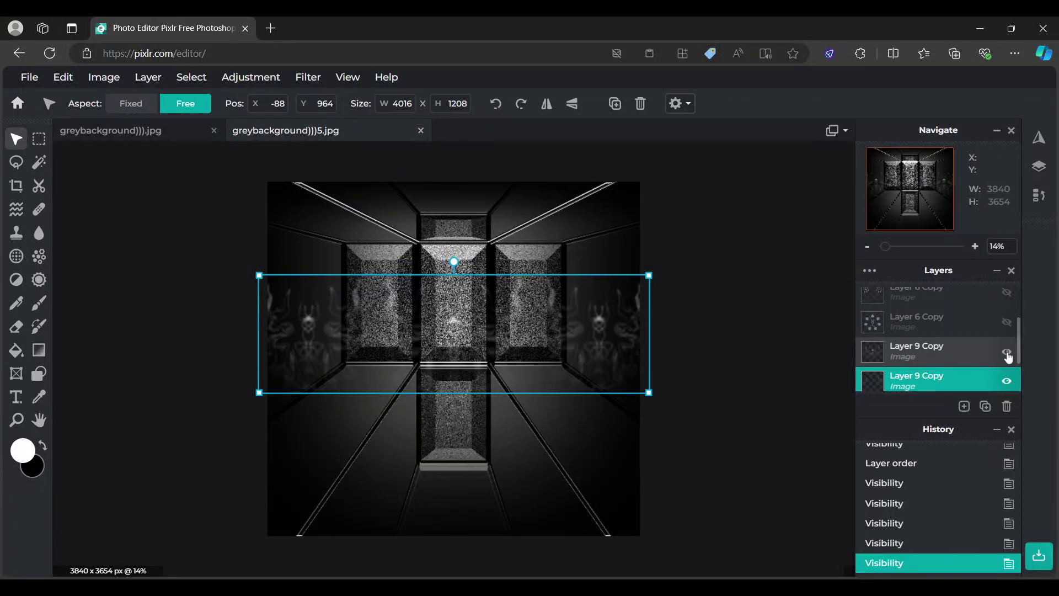
Step: Shift the side-wall smoke layer slightly to the right and marquee-select the left part of the canvas, about 2502 × 2411 px, for transforming
drag(593, 326, 607, 325)
key(m)
drag(198, 225, 510, 458)
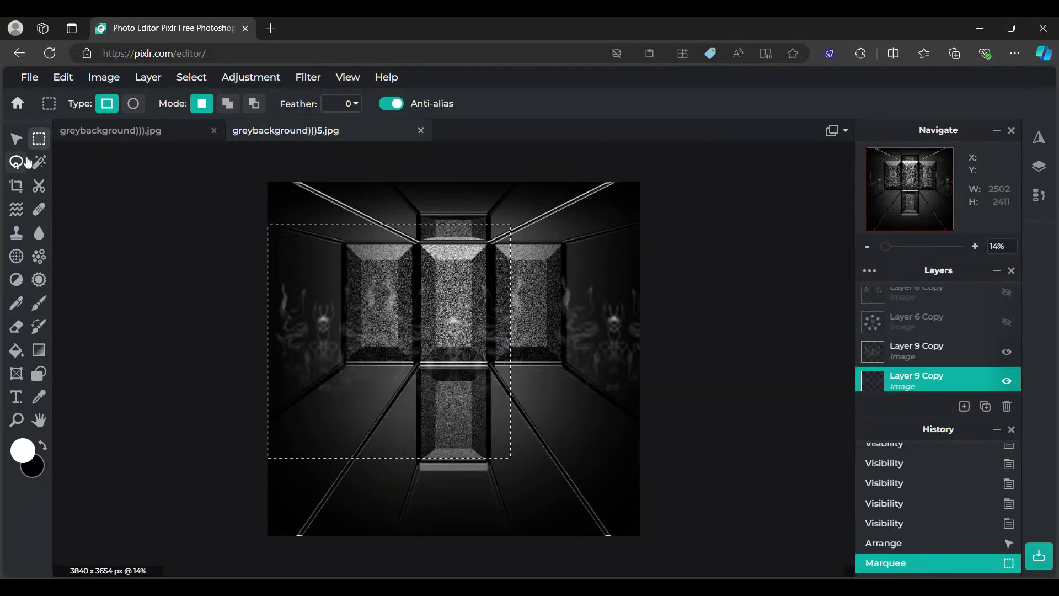
click(16, 139)
click(148, 105)
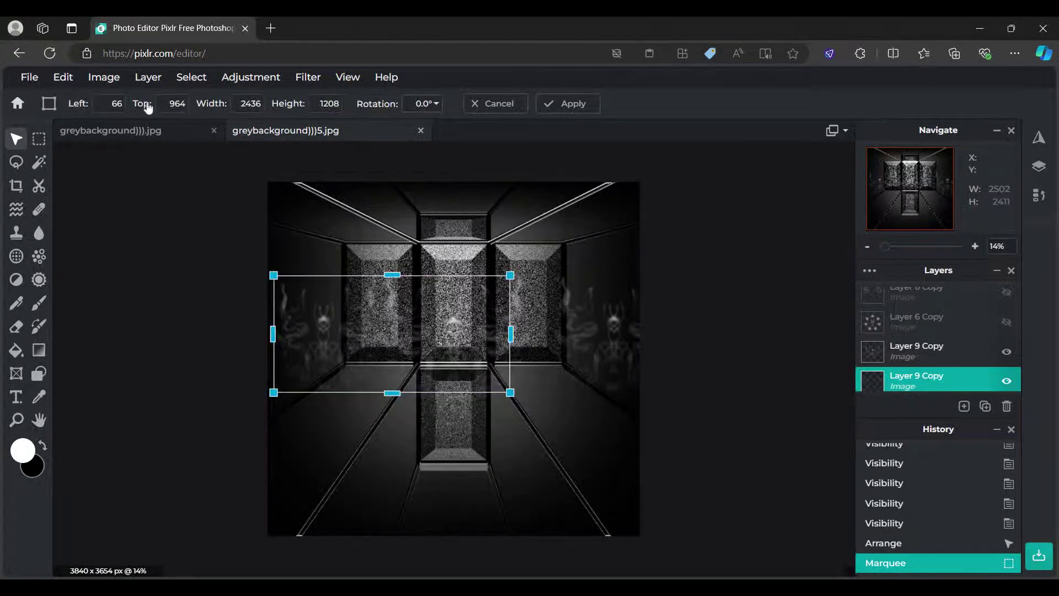
Step: Nudge the selected left part of the smoke rightward to Left 318, keeping Top 964, and apply the transform
key(Right)
key(Right)
key(Right)
key(Right)
key(Right)
key(Right)
key(Right)
key(Right)
key(Right)
key(Right)
key(Right)
key(Right)
key(Right)
key(Right)
key(Right)
key(Right)
key(Right)
key(Right)
key(Right)
key(Right)
key(Right)
key(Right)
key(Right)
key(Right)
key(Right)
key(Right)
key(Right)
key(Right)
key(Right)
key(Right)
key(Right)
key(Right)
key(Right)
key(Right)
key(Right)
key(Right)
key(Right)
key(Right)
key(Right)
key(Right)
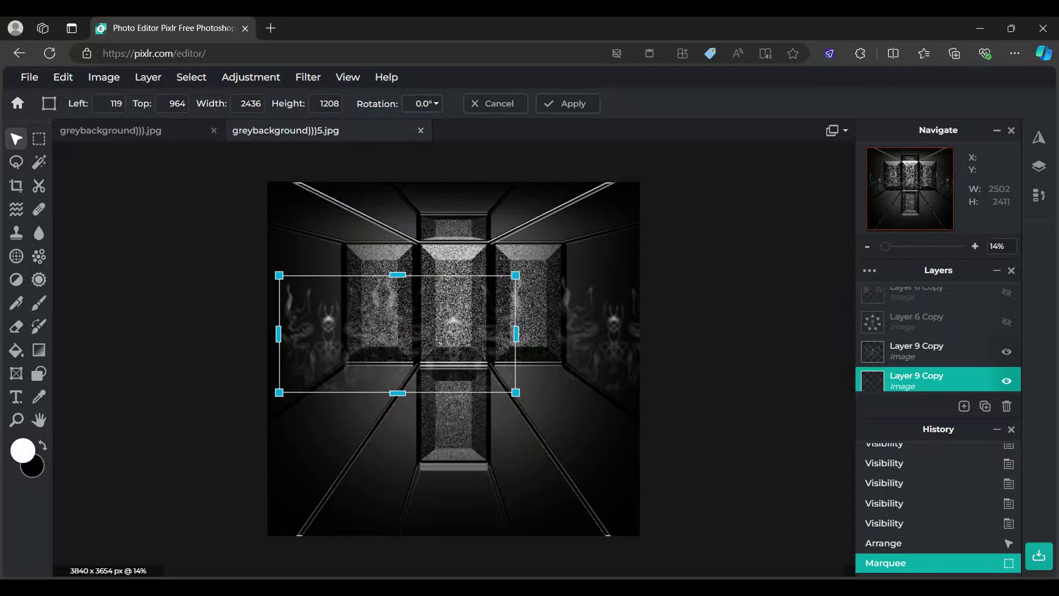
key(Right)
key(Right)
key(Right)
key(Right)
key(Right)
key(Right)
key(Right)
key(Right)
key(Right)
key(Right)
key(Right)
key(Right)
key(Right)
key(Right)
key(Right)
key(Right)
key(Right)
key(Right)
key(Right)
key(Right)
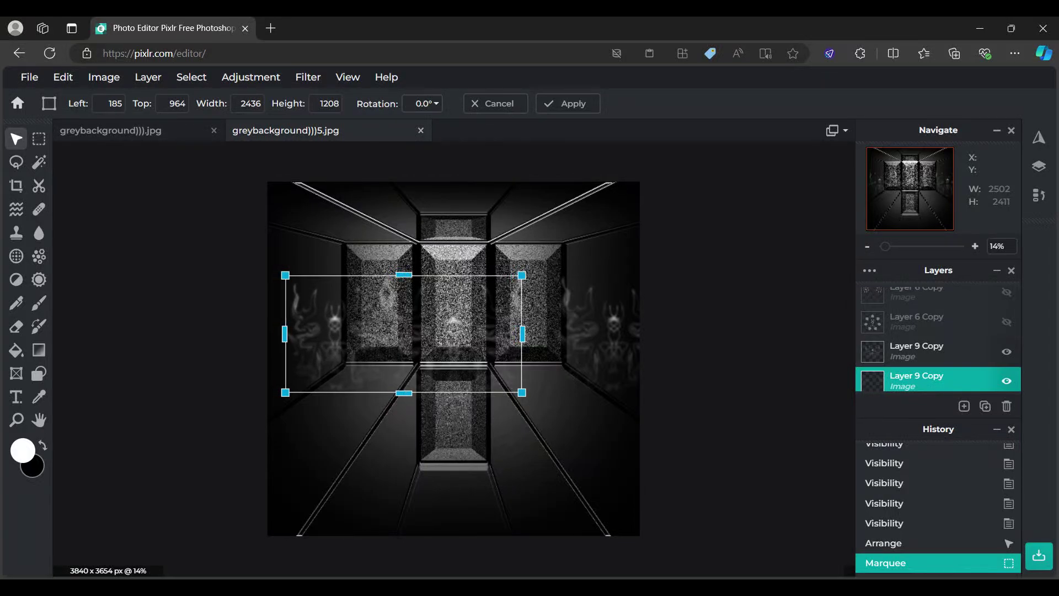
key(Right)
key(Right)
key(Right)
key(Right)
key(Right)
key(Right)
key(Right)
key(Right)
key(Right)
key(Right)
key(Right)
key(Right)
key(Right)
key(Right)
key(Right)
key(Right)
key(Right)
key(Right)
key(Right)
key(Right)
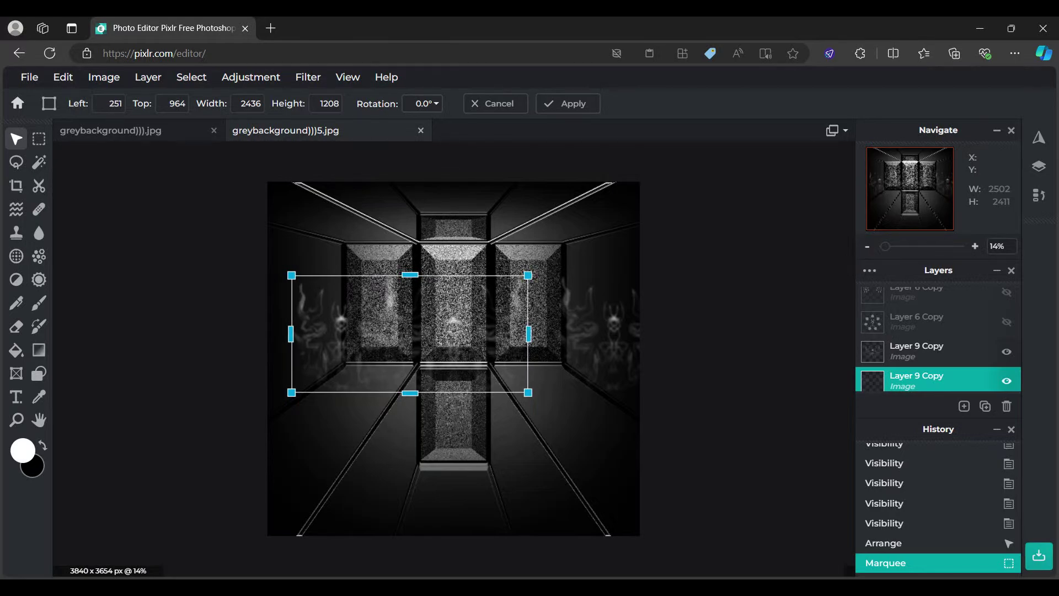
key(Right)
key(Right)
key(Right)
key(Right)
key(Right)
key(Right)
key(Right)
key(Right)
key(Right)
key(Right)
key(Right)
key(Right)
key(Right)
key(Right)
key(Right)
key(Right)
key(Right)
key(Right)
key(Right)
key(Right)
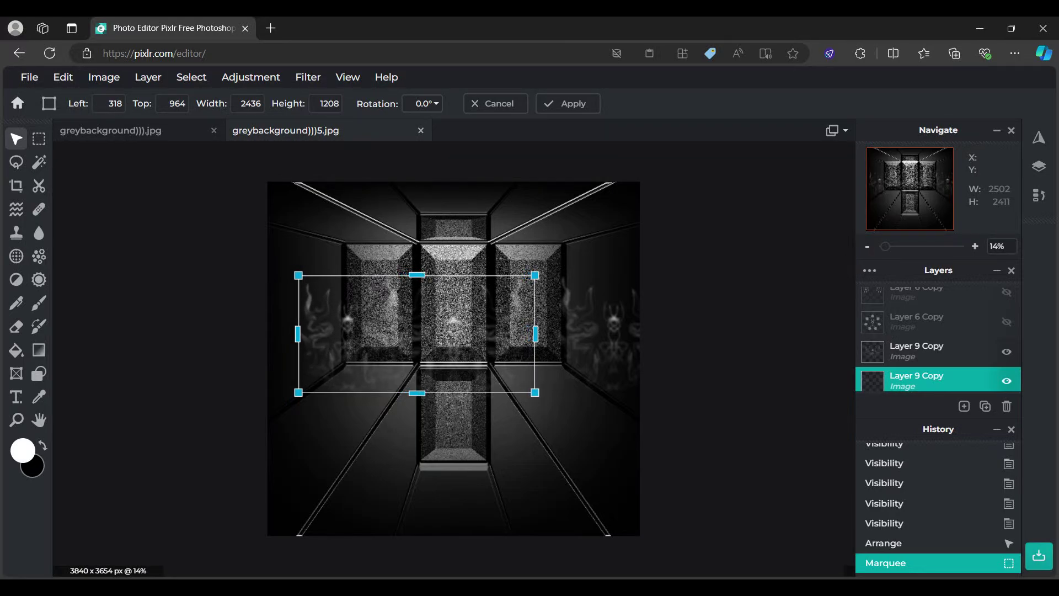
click(570, 104)
Step: Move the smoke layer to X 339, Y 850 and erase the excess smoke to trim its width to 3740
drag(647, 324, 673, 312)
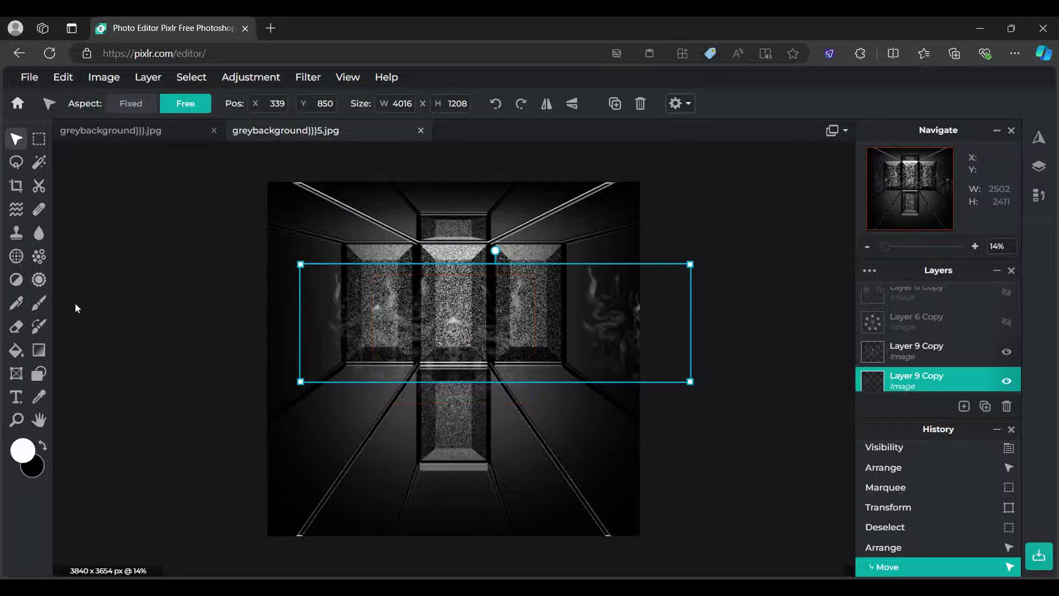
click(16, 325)
click(538, 379)
Step: Centre the trimmed smoke layer horizontally on the canvas at X 50, Y 964 and deselect it
click(16, 138)
drag(659, 345, 608, 351)
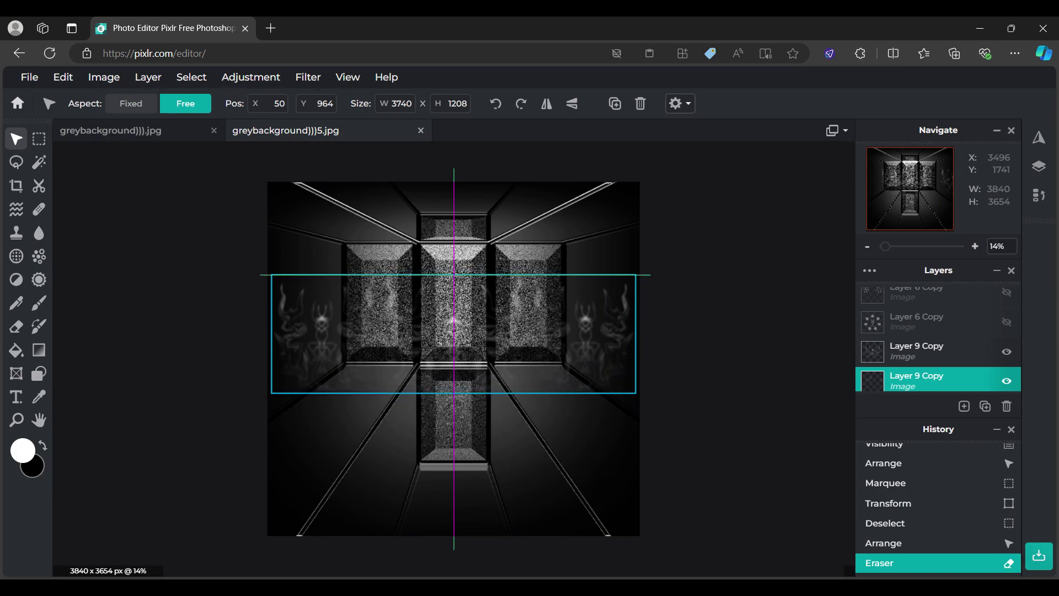
drag(607, 351, 607, 350)
click(702, 354)
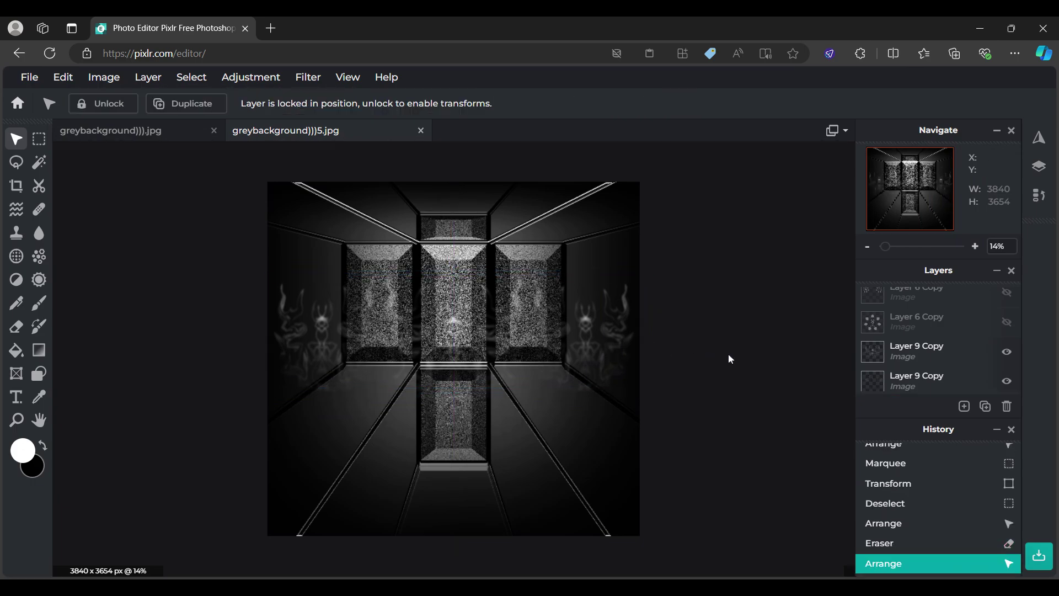
Step: Show the centre and side-wall circles layers over the repositioned smoke
click(1007, 294)
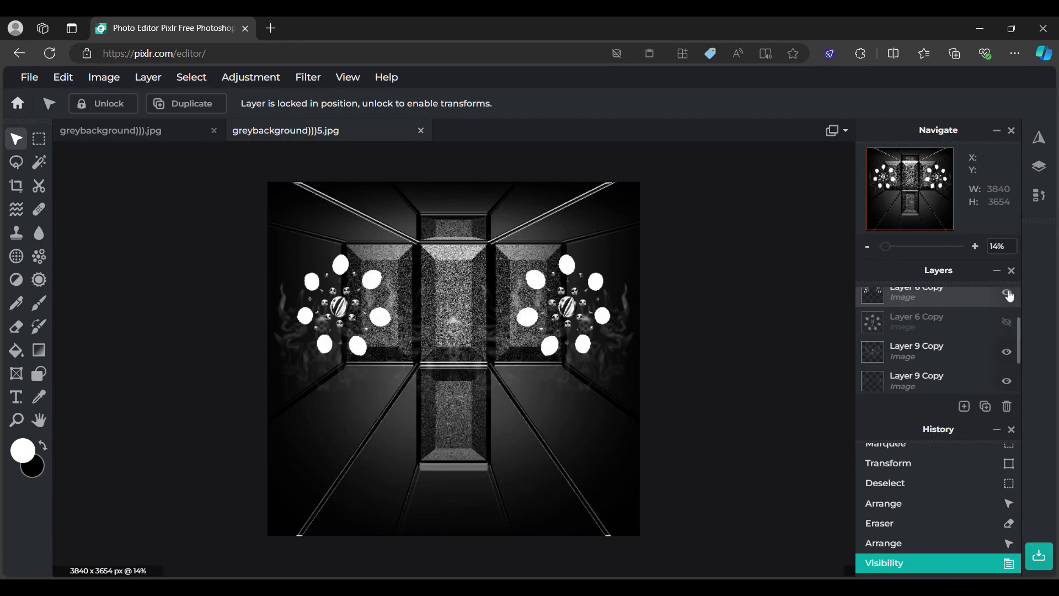
click(904, 543)
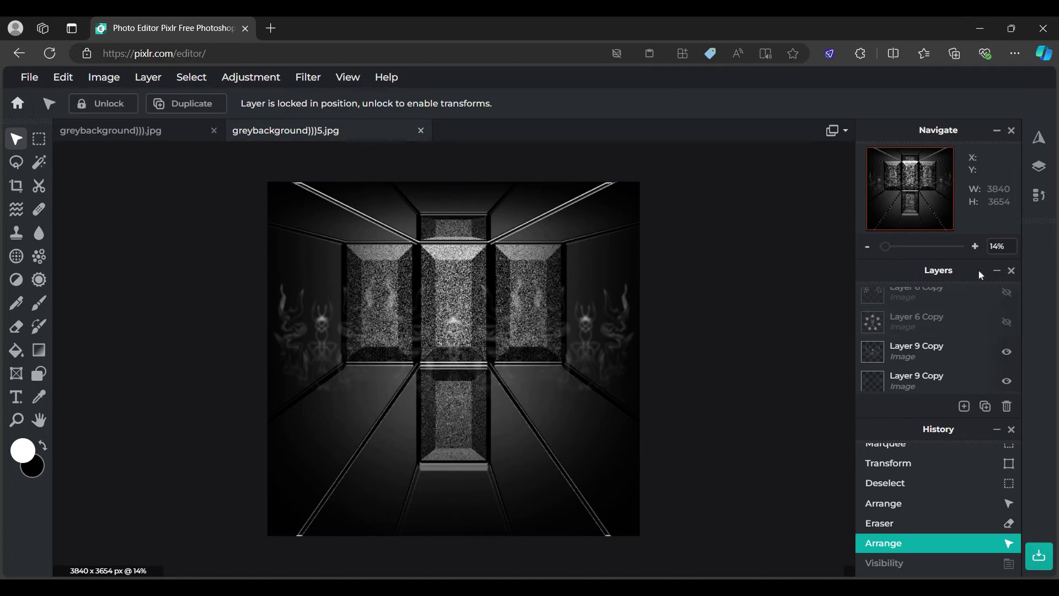
click(1006, 322)
click(1006, 293)
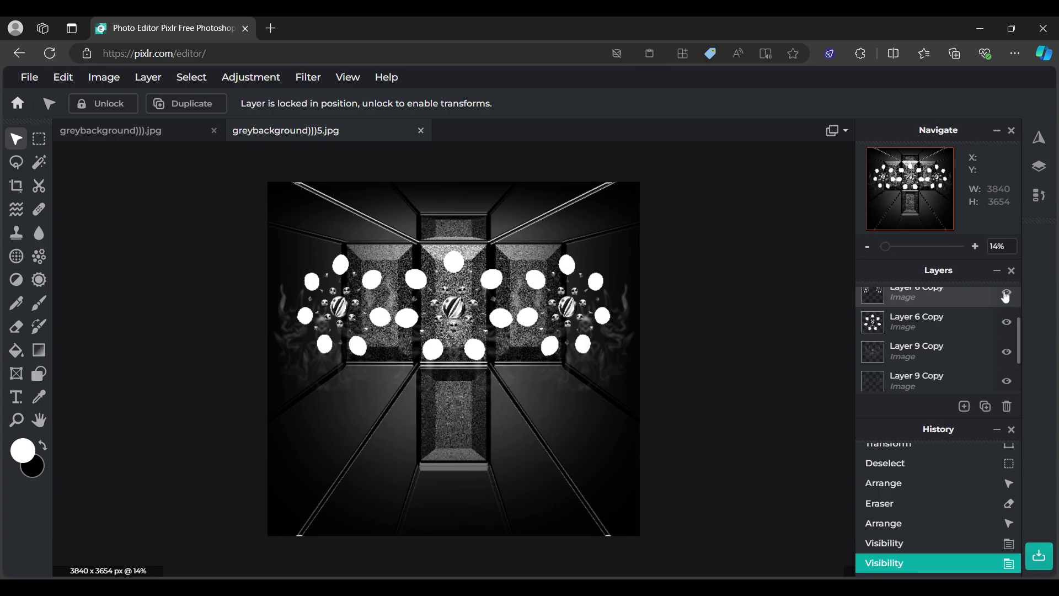
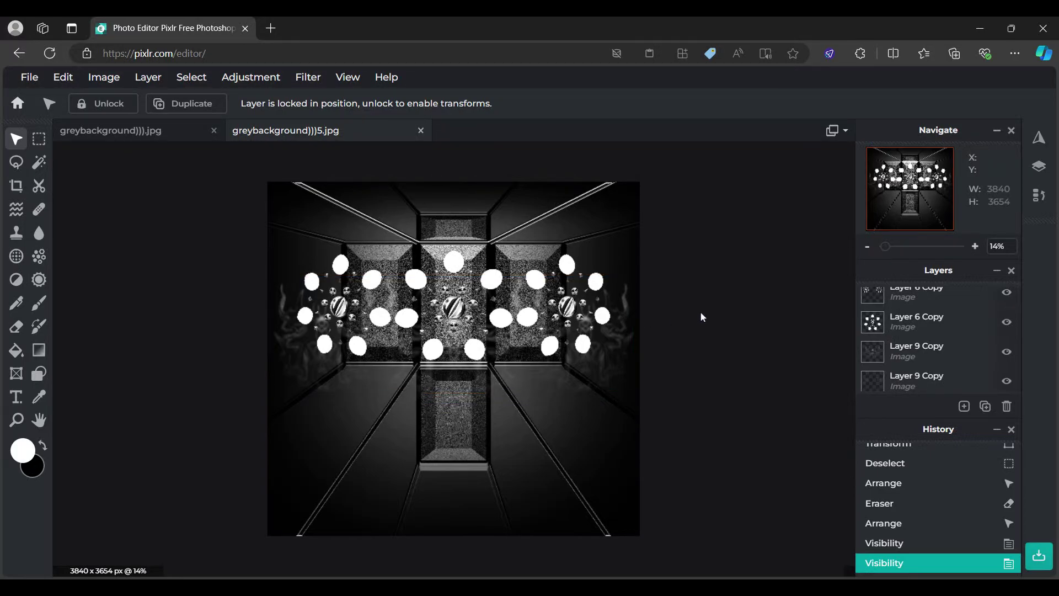
Step: Inspect the circles and smoke up close, and show the ceiling-and-floor circles layer as well
scroll(570, 379, up, 5)
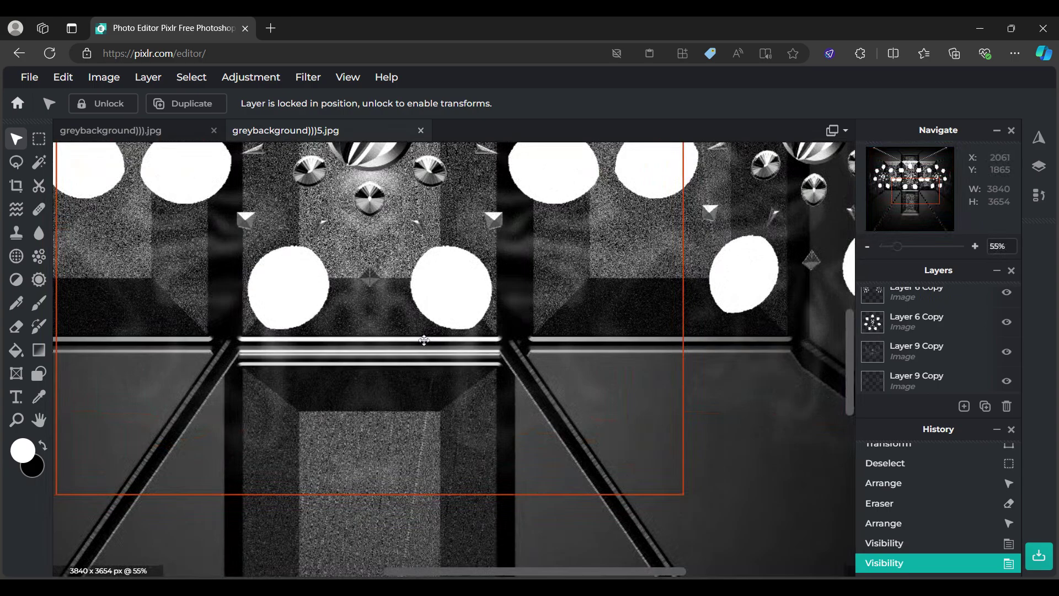
scroll(423, 340, down, 5)
scroll(424, 340, down, 1)
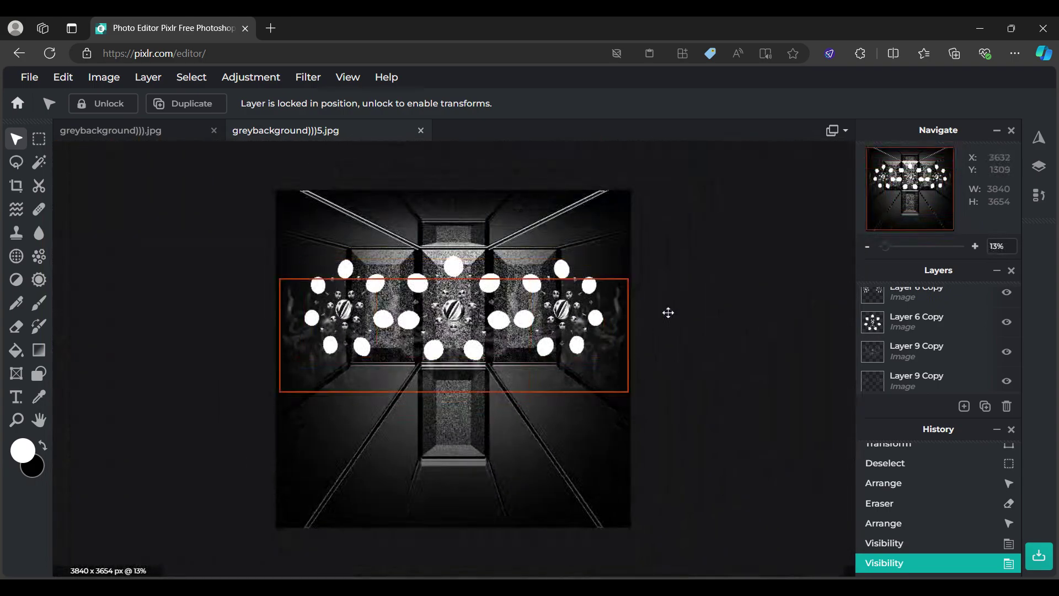
scroll(893, 336, up, 2)
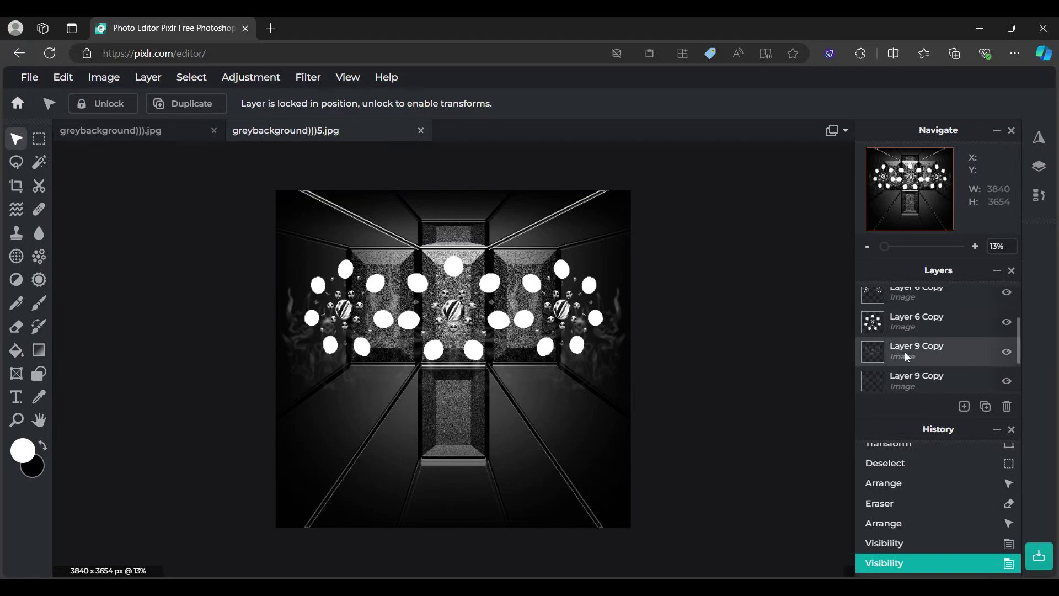
scroll(933, 341, down, 1)
scroll(933, 341, up, 1)
click(1006, 333)
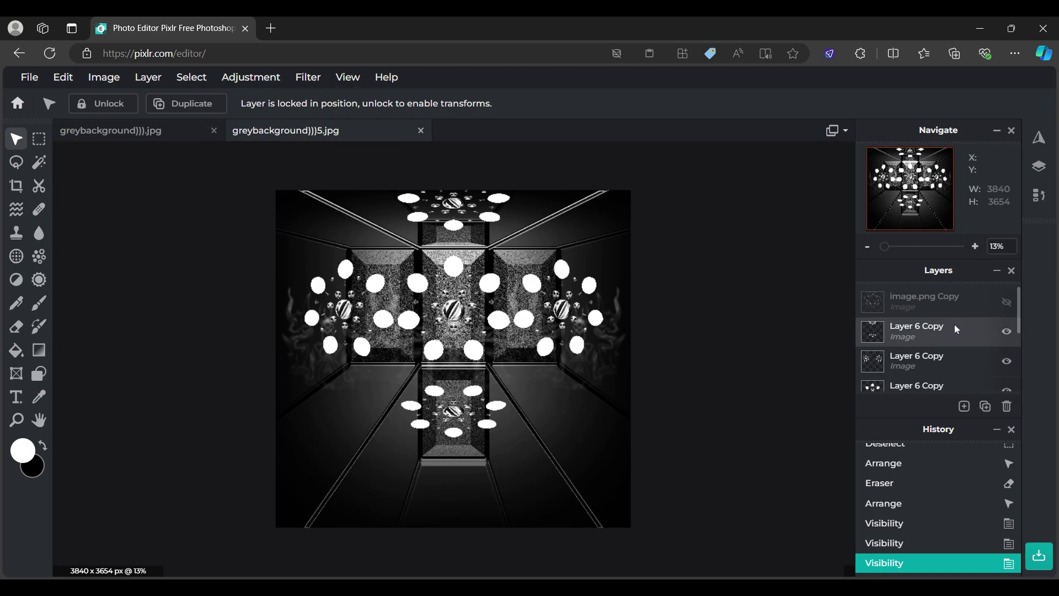
Step: Select the central smoke layer and hide the centre and side-wall circles layers
scroll(954, 326, down, 2)
click(958, 350)
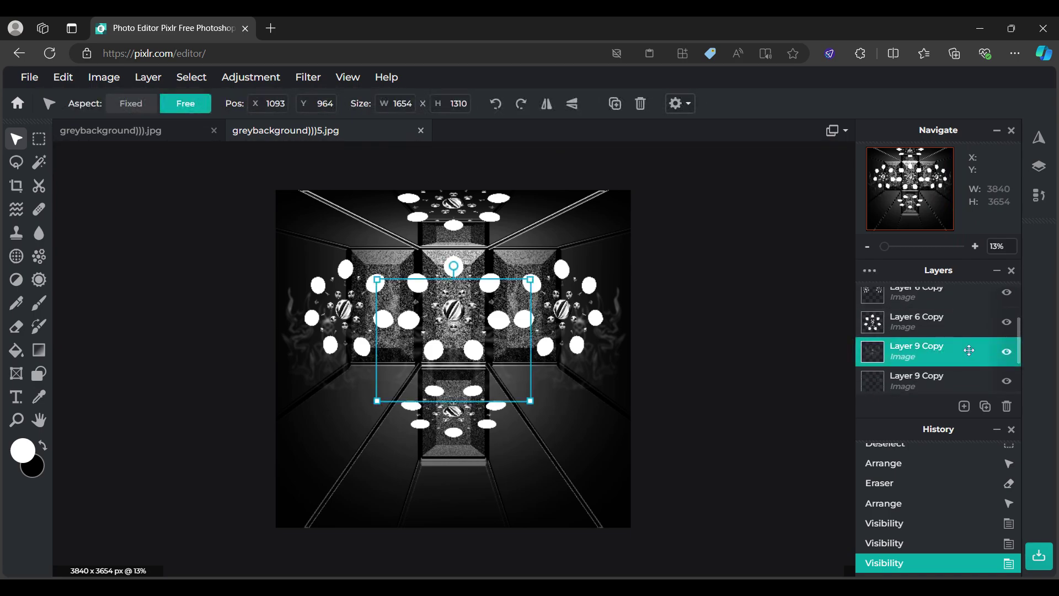
click(1006, 322)
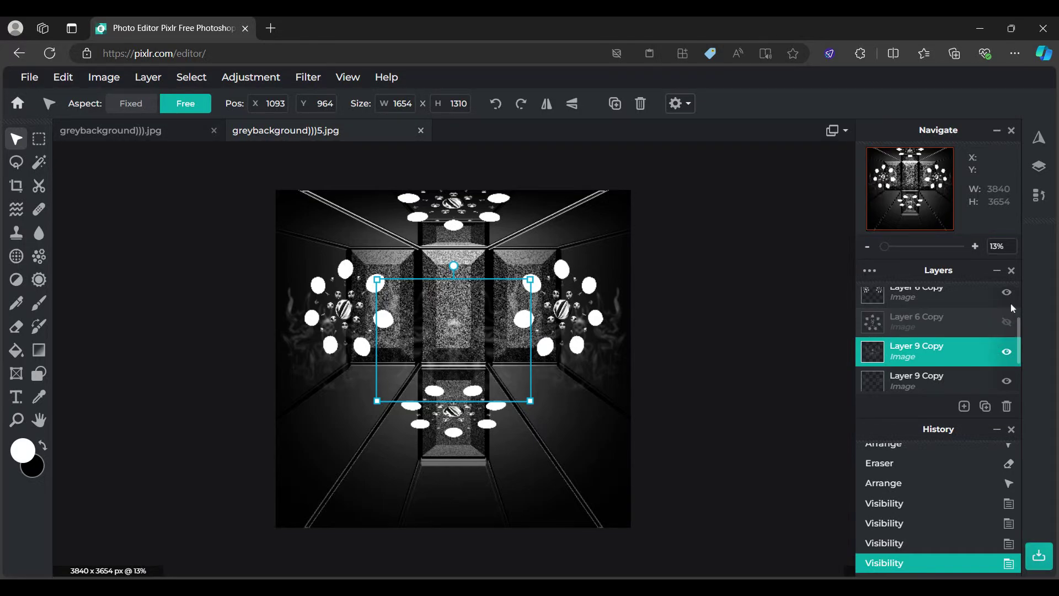
click(1007, 293)
scroll(972, 332, up, 3)
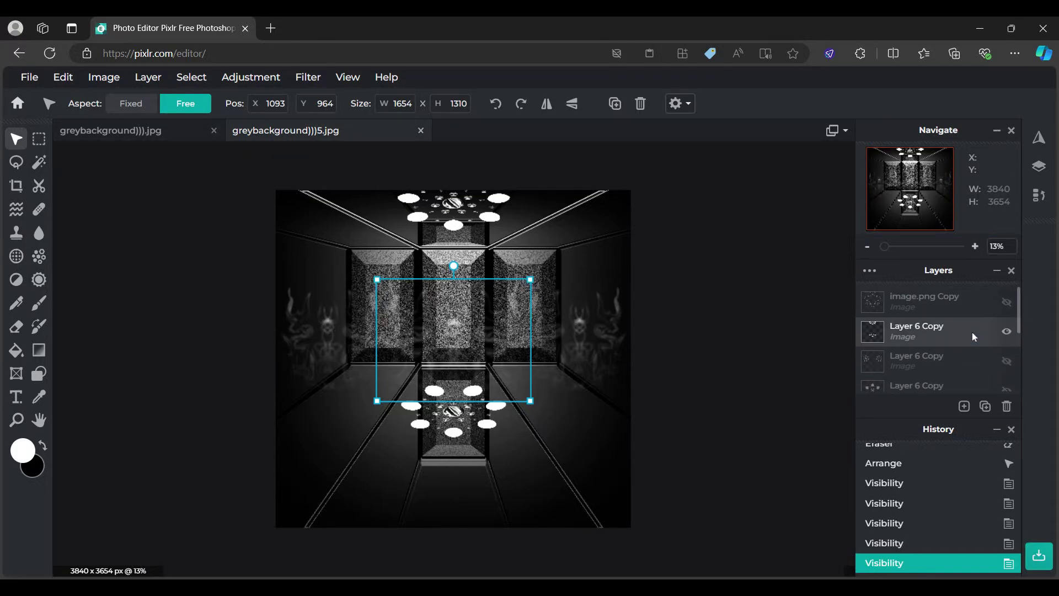
Step: Hide the ceiling-and-floor circles layer and place a vertically flipped duplicate of the central smoke over the floor
click(1006, 331)
scroll(941, 339, down, 3)
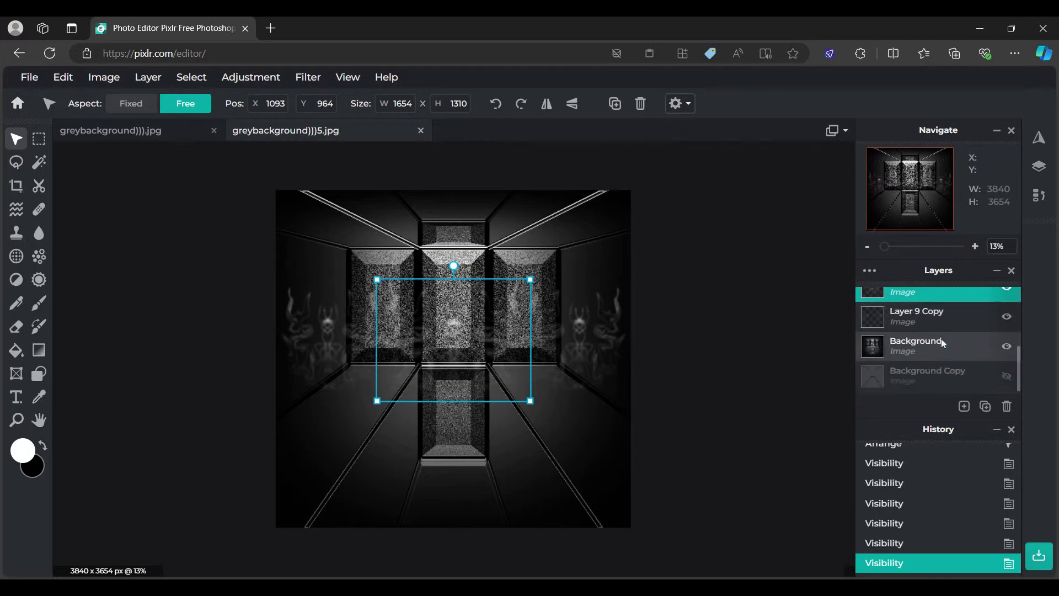
scroll(938, 347, up, 1)
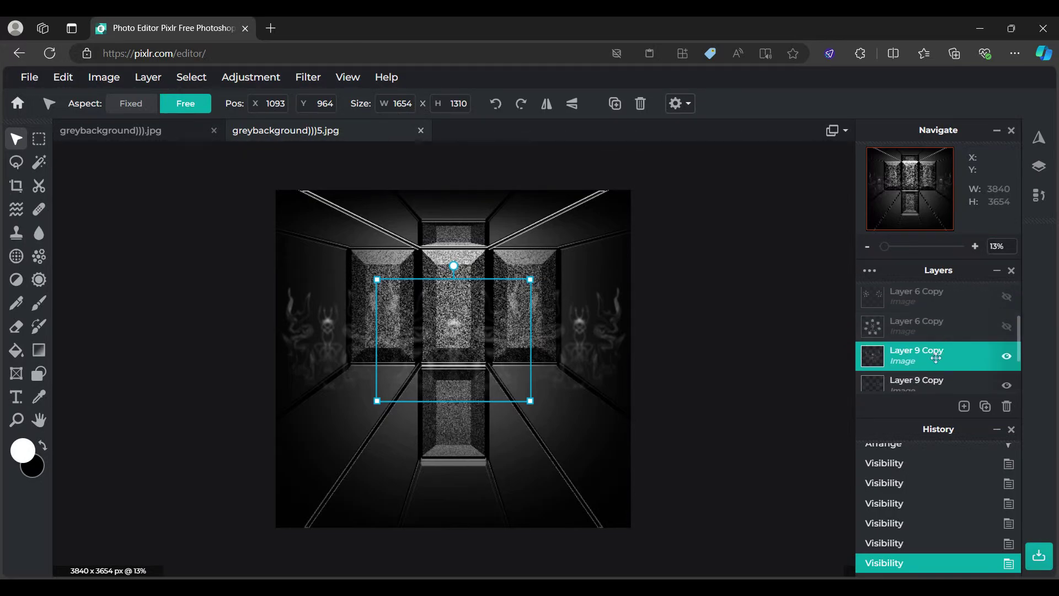
click(985, 406)
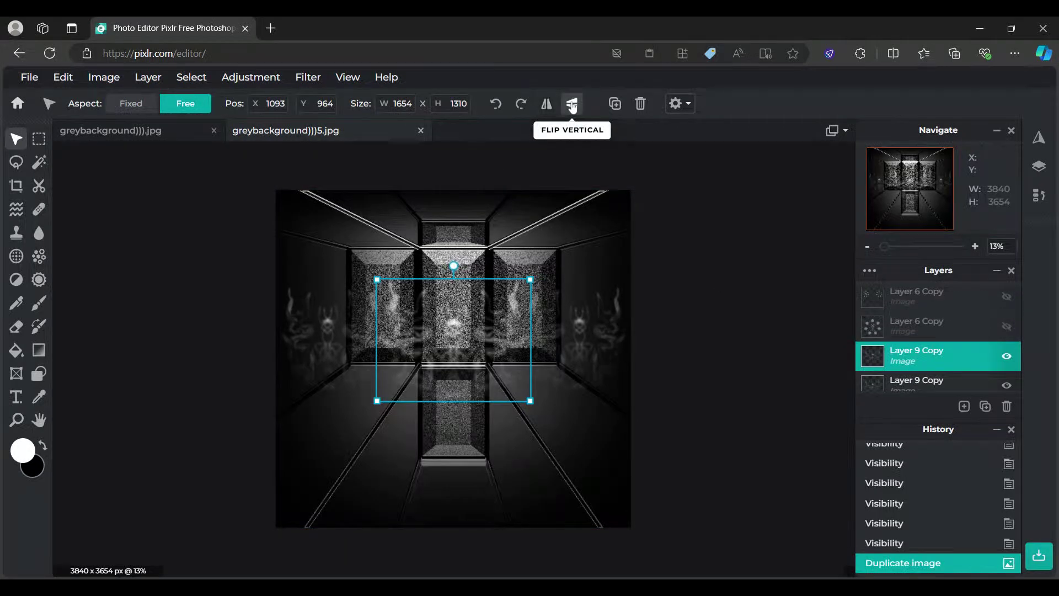
click(572, 105)
drag(486, 350, 489, 466)
Step: Hide the side-wall smoke layer and centre the flipped floor smoke horizontally at X 1093, Y 2274
scroll(939, 362, down, 1)
scroll(939, 362, down, 1)
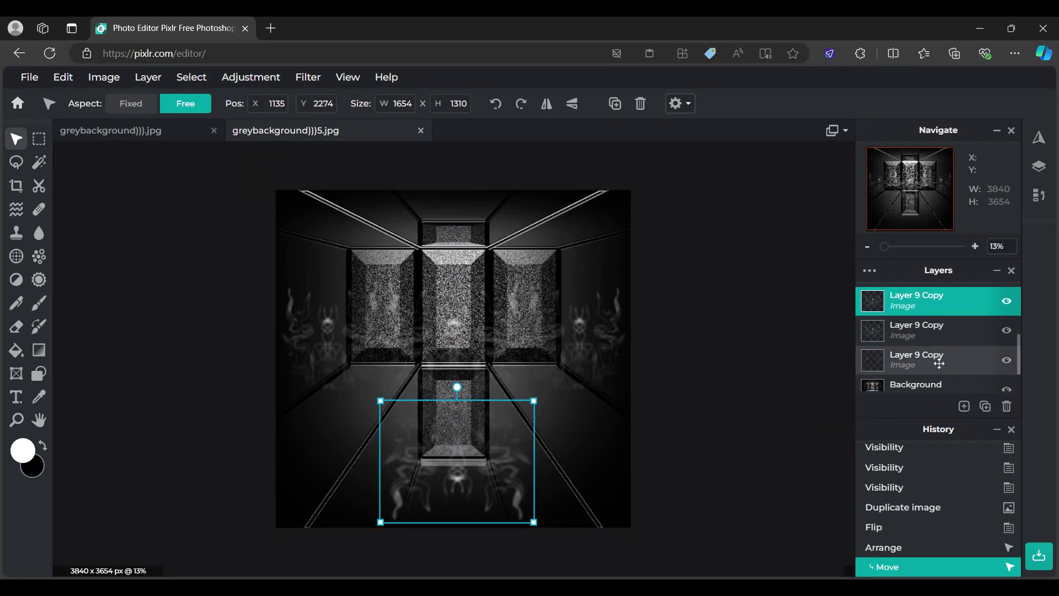
click(1007, 346)
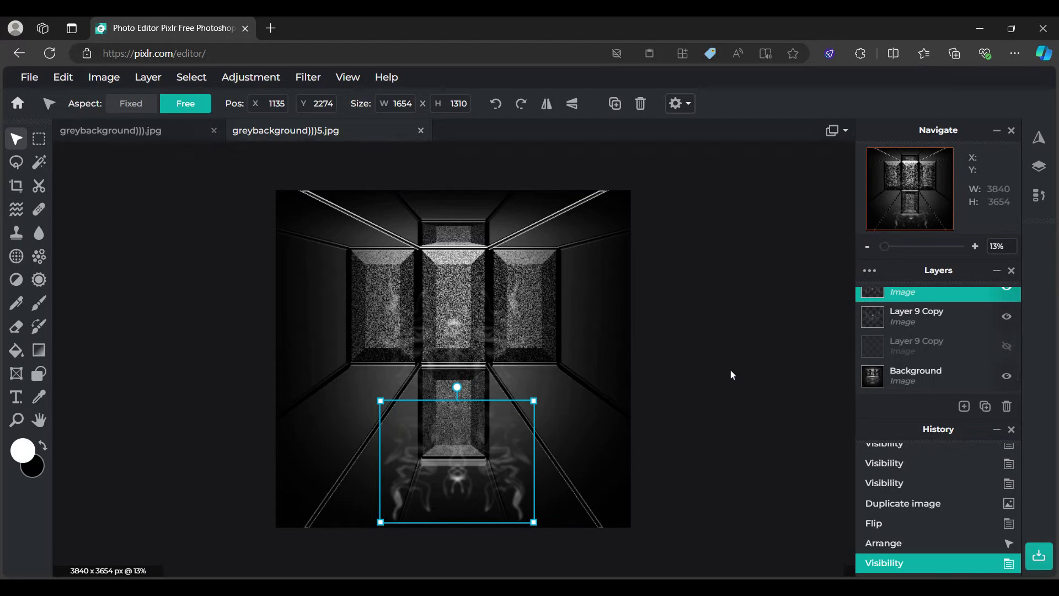
scroll(732, 374, down, 1)
drag(434, 437, 433, 435)
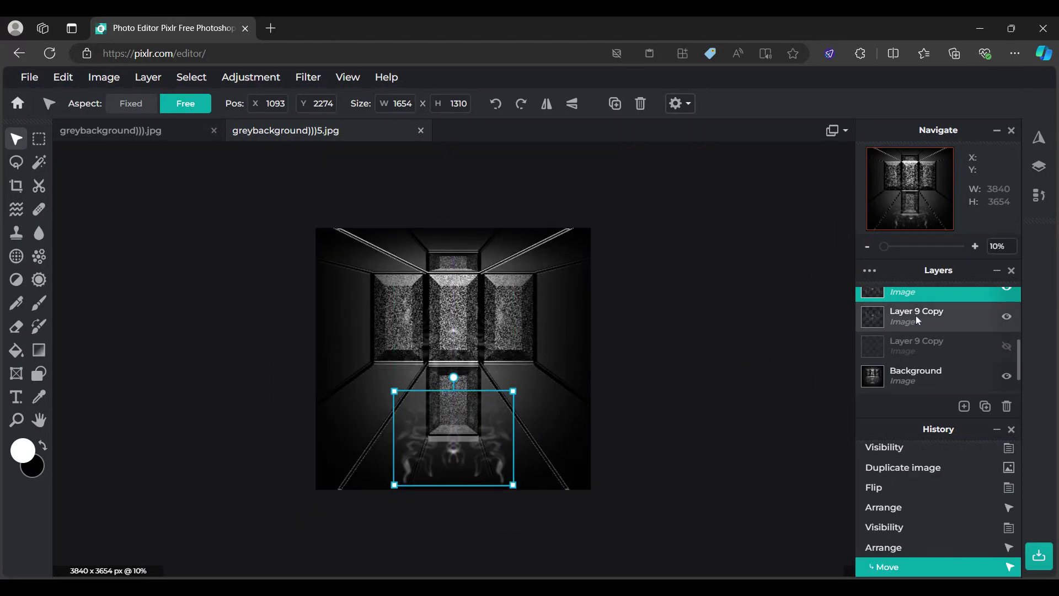
Step: Duplicate the floor smoke onto the ceiling at X 1093 and squash the copy to about 303 px high at Y 136
scroll(916, 316, up, 2)
click(615, 104)
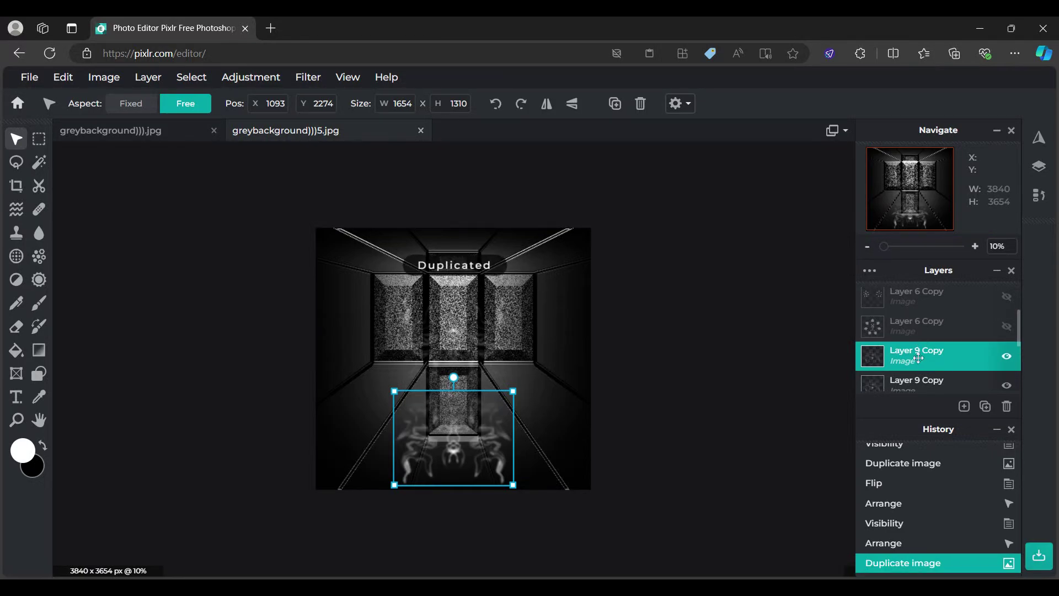
drag(448, 444, 452, 218)
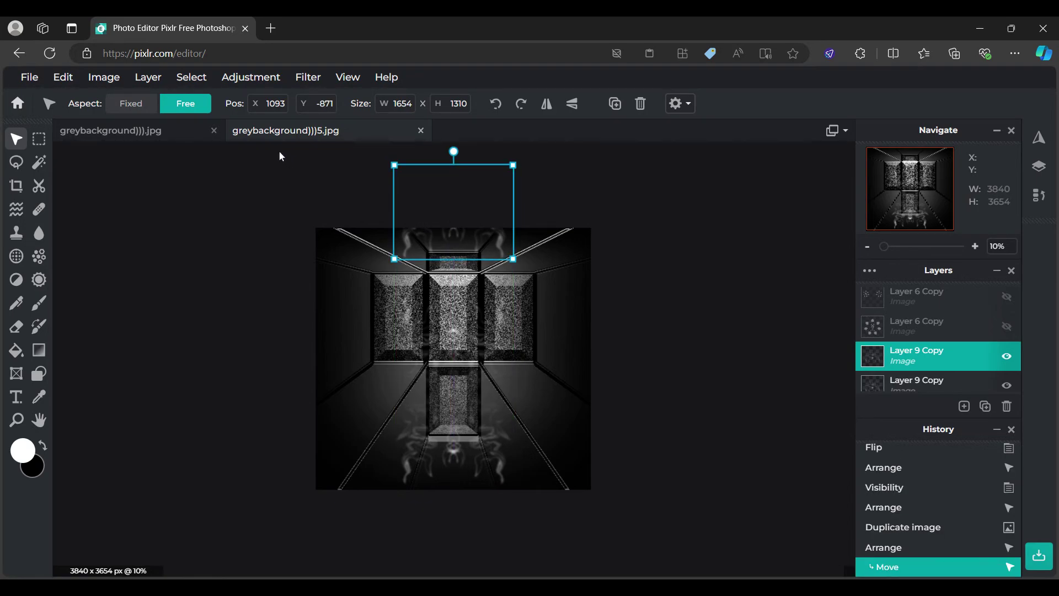
drag(514, 163, 517, 232)
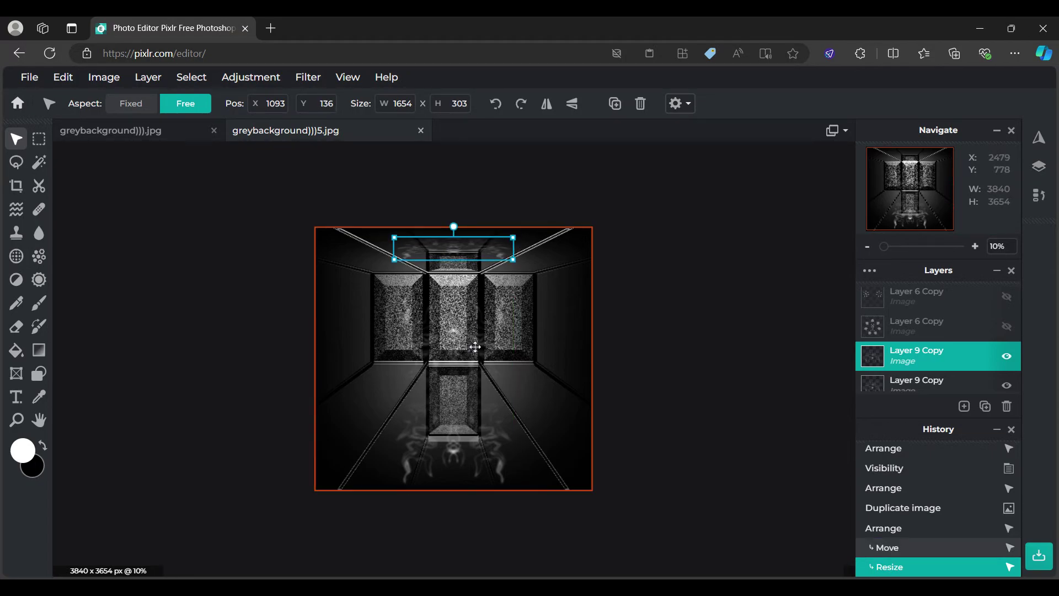
Step: Squash the floor smoke to about 787 px high, keeping its upper edge at Y 2274, and deselect it
click(447, 464)
drag(513, 484, 514, 447)
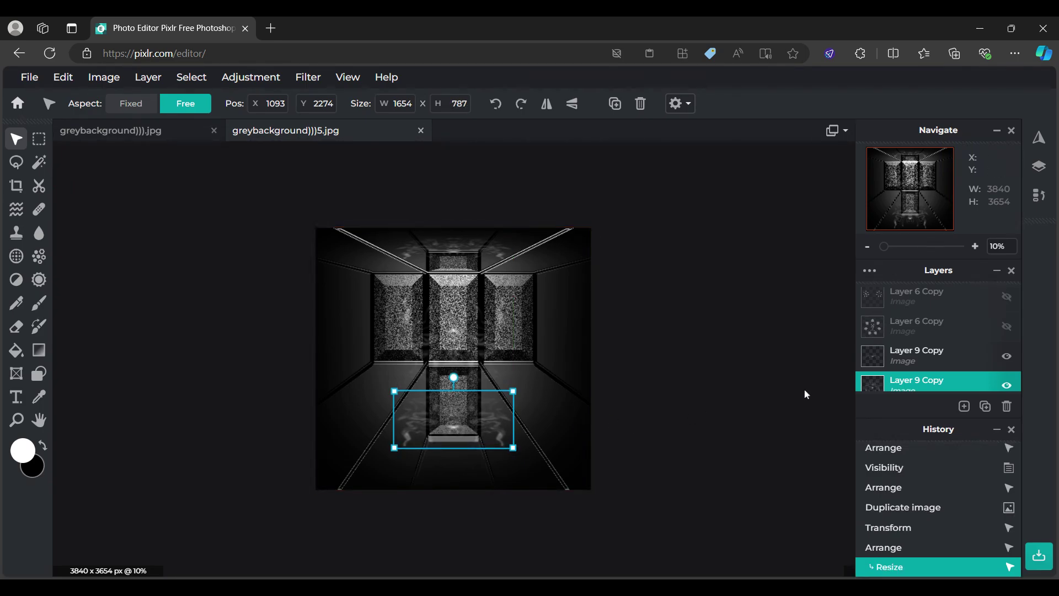
click(809, 389)
Step: Show the side-wall smoke layer again, raise its opacity to the maximum and deselect it
scroll(911, 349, down, 1)
click(911, 349)
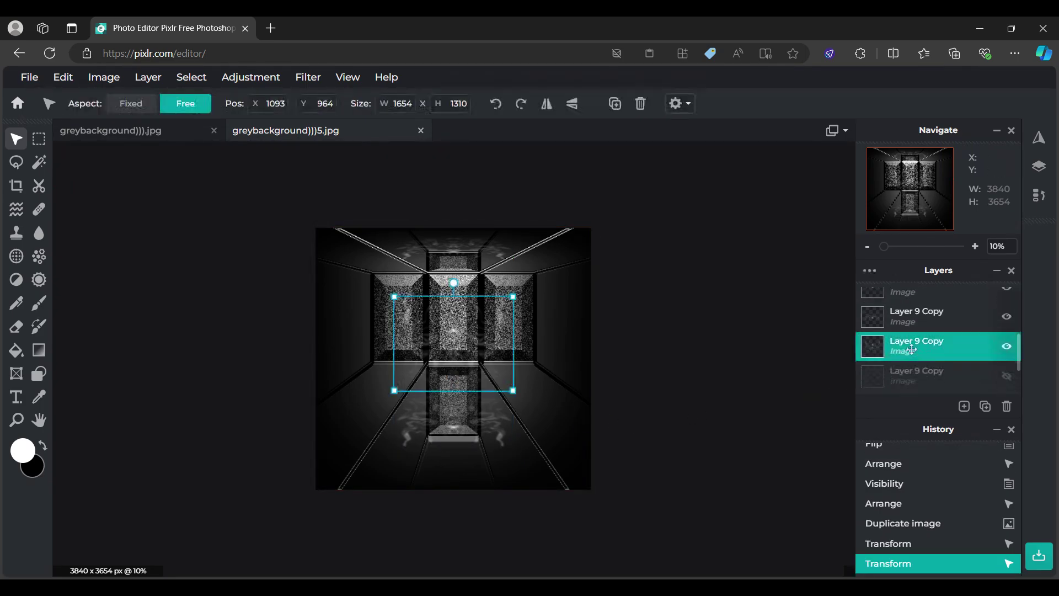
click(1007, 377)
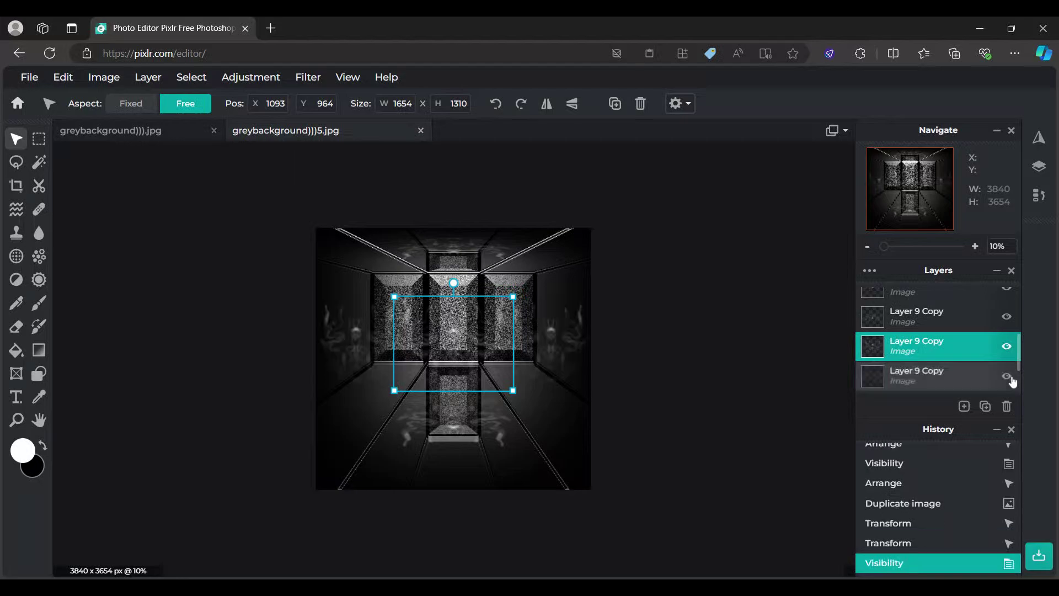
click(969, 372)
click(968, 373)
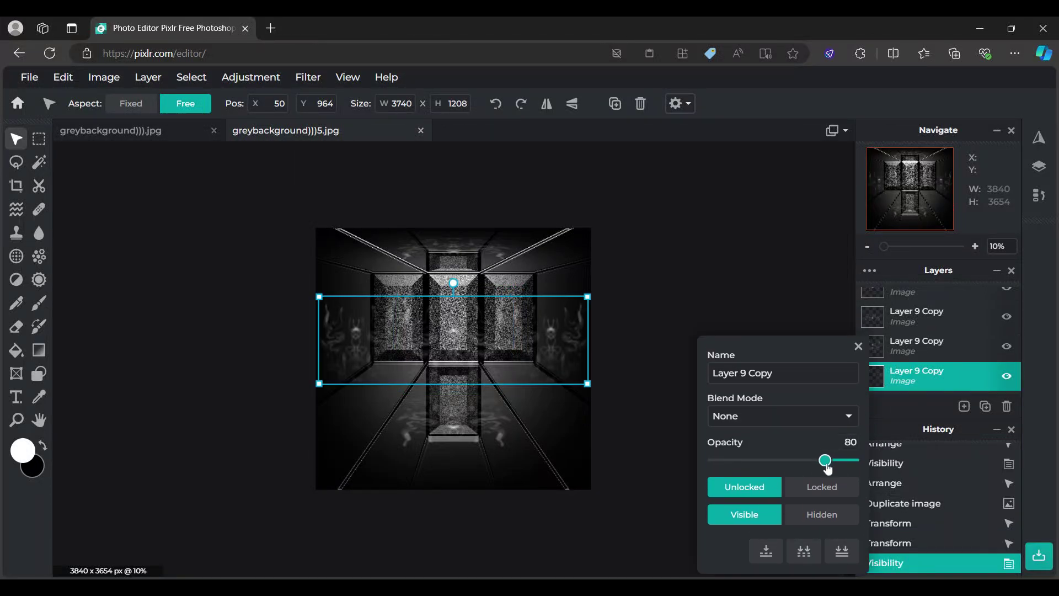
drag(825, 460, 907, 463)
click(858, 346)
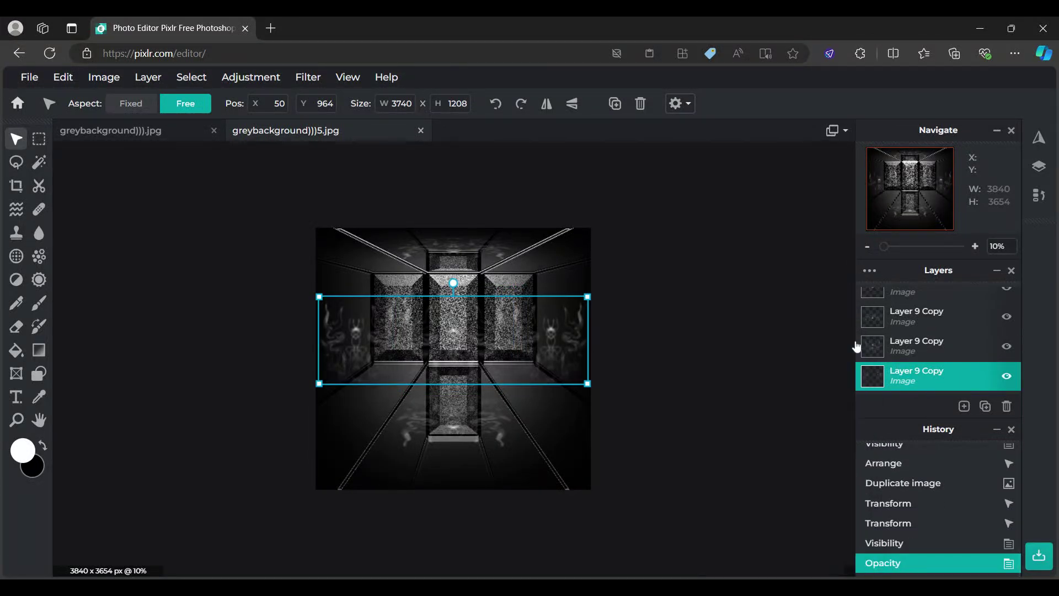
click(749, 353)
Step: Fade the side-wall smoke layer with a 1000 px eraser at 20% opacity
click(16, 327)
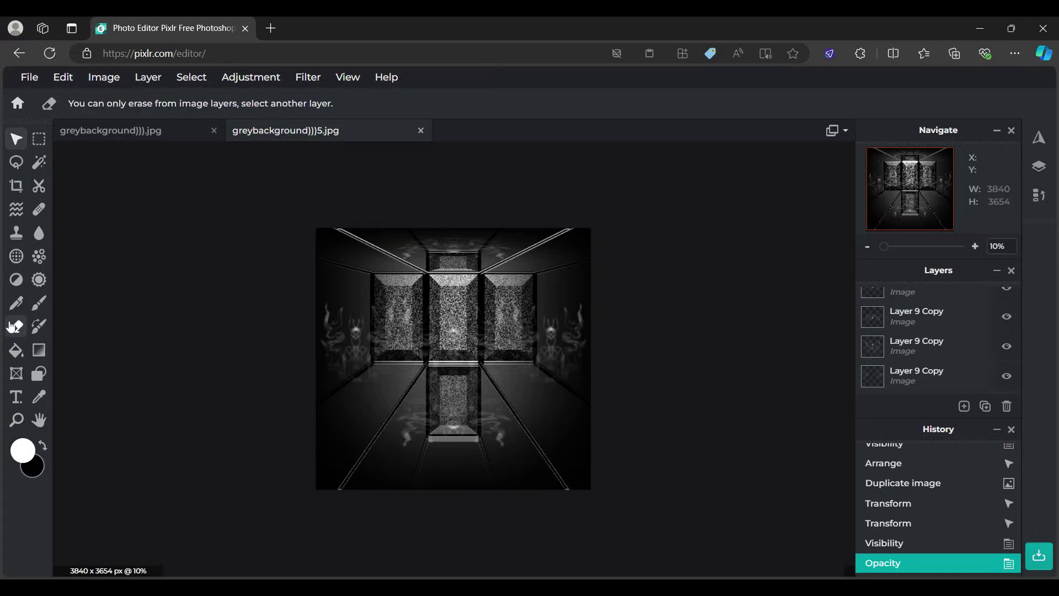
scroll(920, 328, down, 2)
click(920, 326)
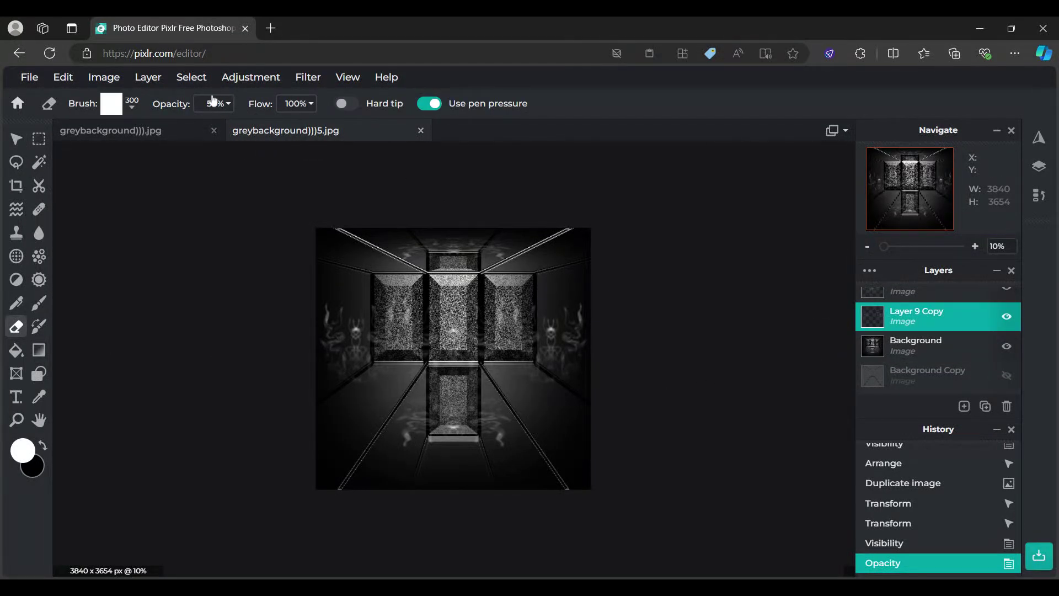
click(132, 110)
drag(192, 145, 373, 177)
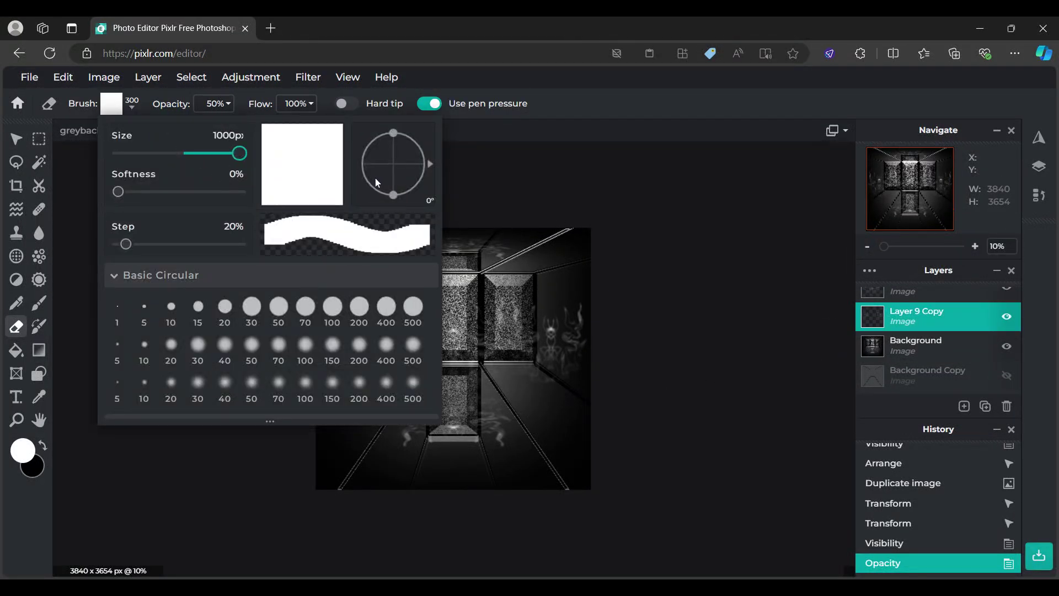
click(210, 104)
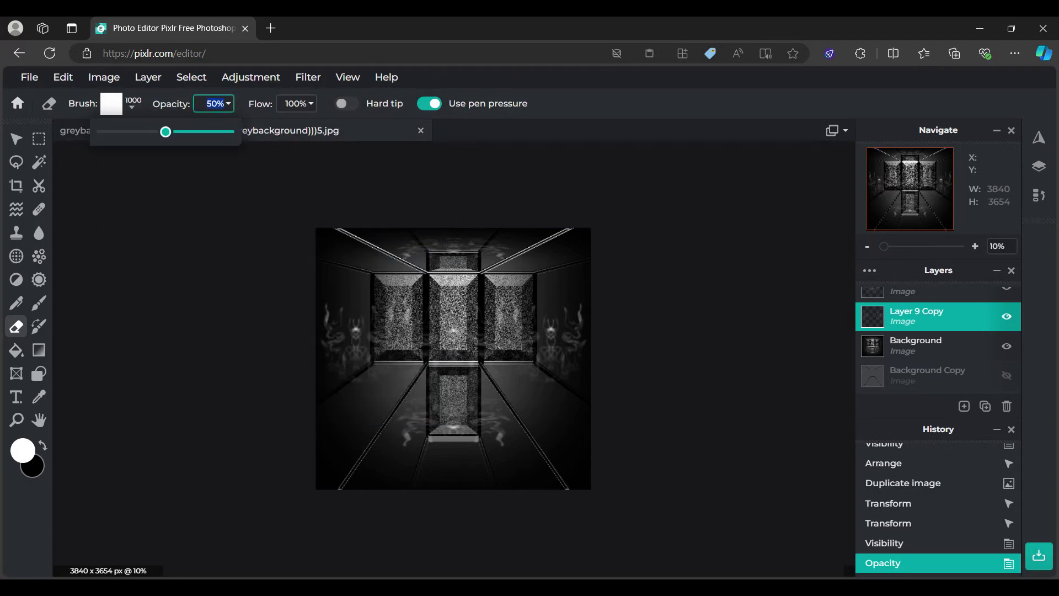
text(20)
key(Return)
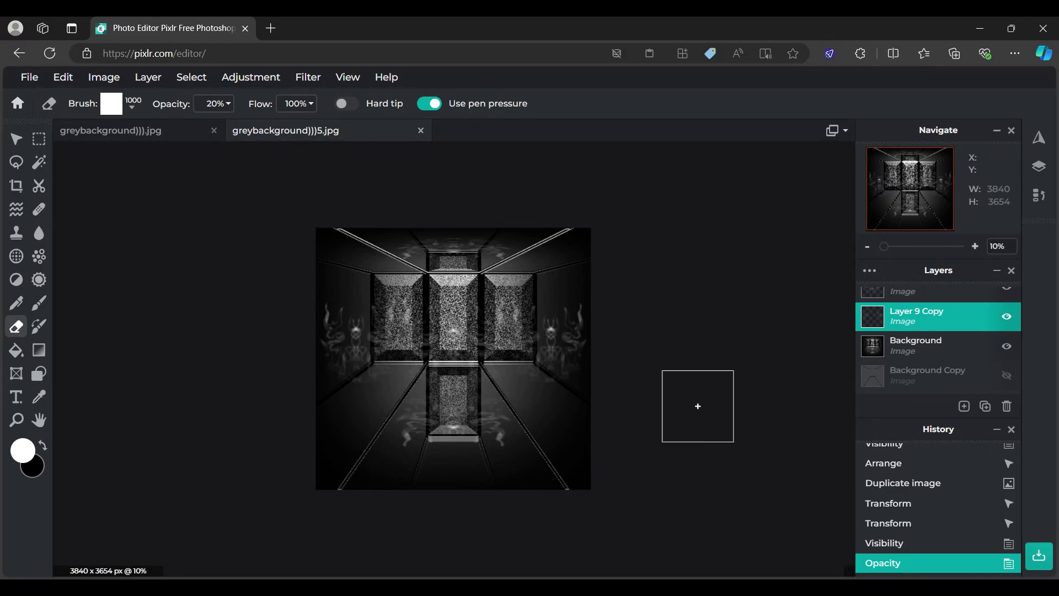
click(684, 342)
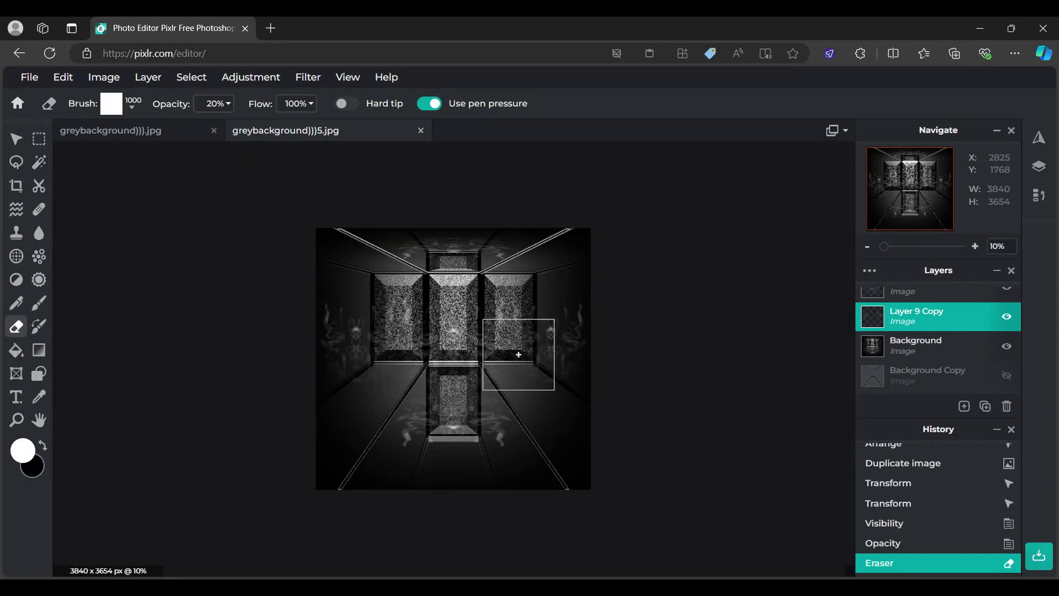
click(573, 333)
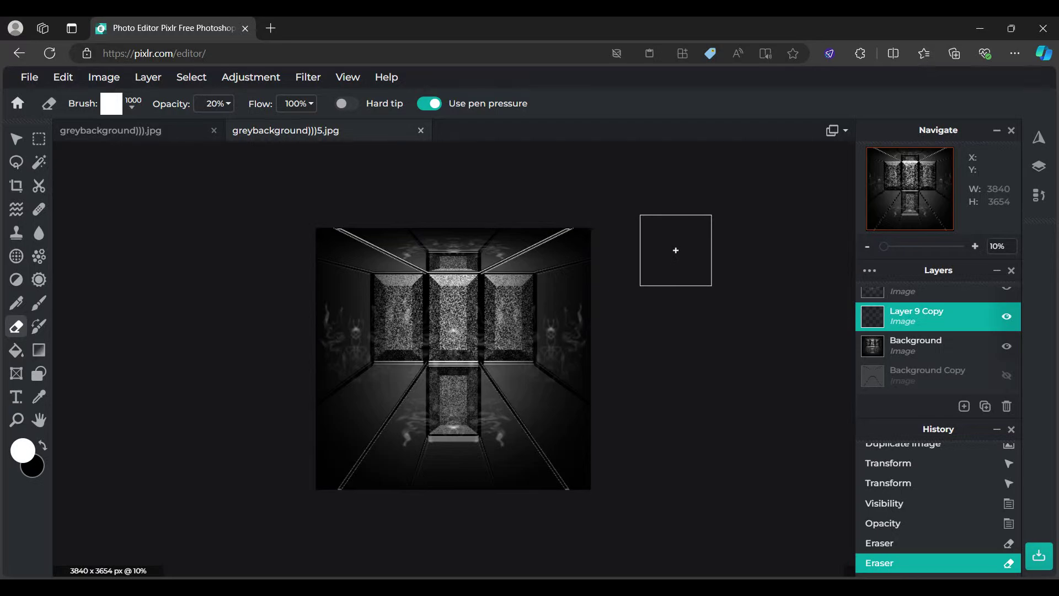
Step: Select the ceiling smoke layer and nudge it upward to Y 92
scroll(910, 359, up, 1)
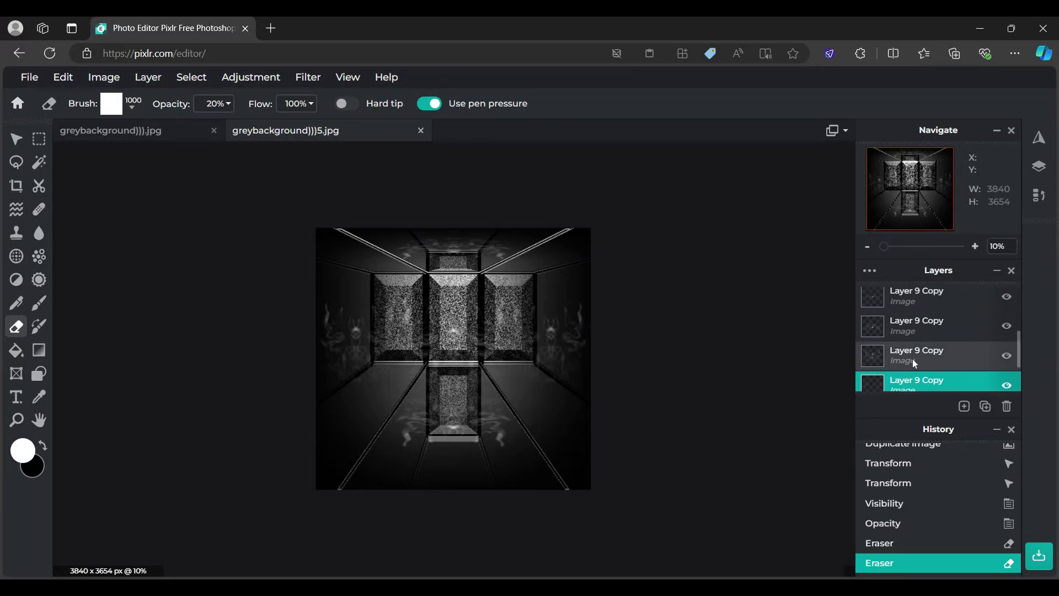
click(913, 360)
drag(911, 360, 922, 304)
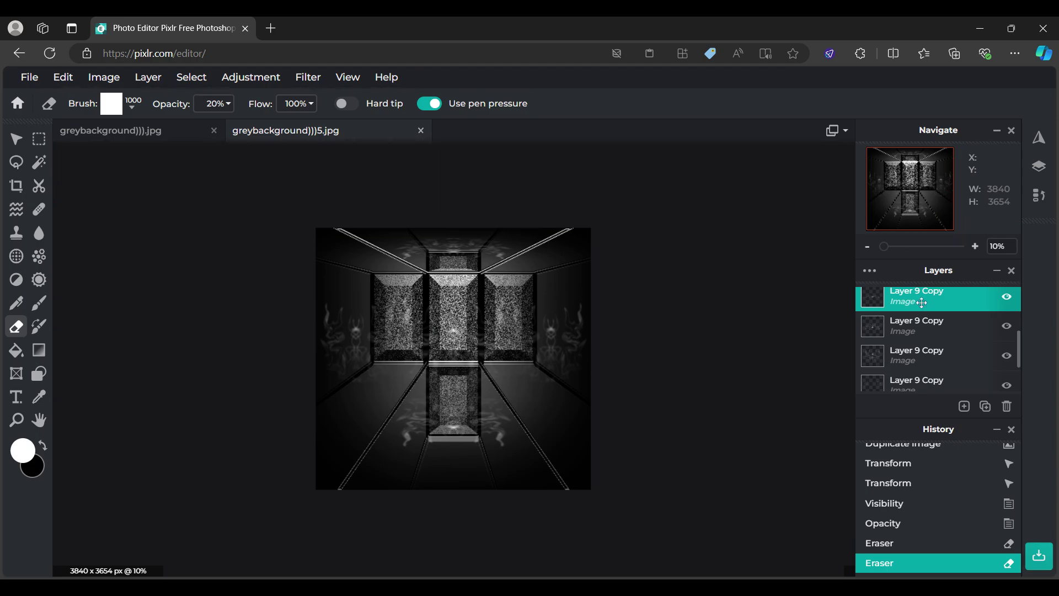
click(16, 140)
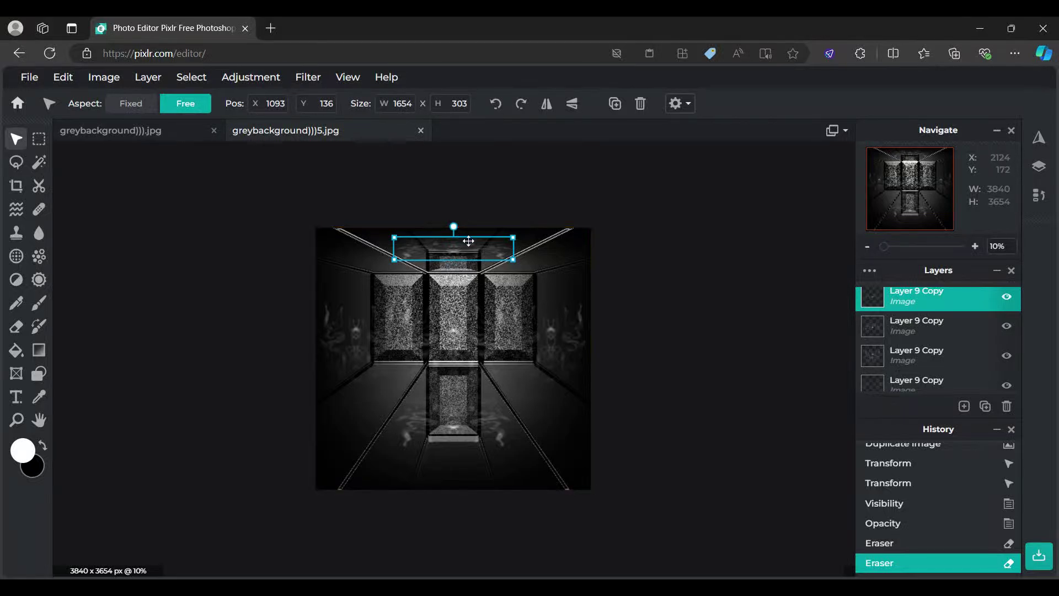
key(Up)
key(Up)
key(Up)
key(Up)
key(Up)
key(Up)
key(Up)
key(Up)
key(Up)
key(Up)
key(Up)
key(Up)
key(Up)
key(Up)
key(Up)
key(Up)
key(Up)
key(Up)
key(Up)
key(Up)
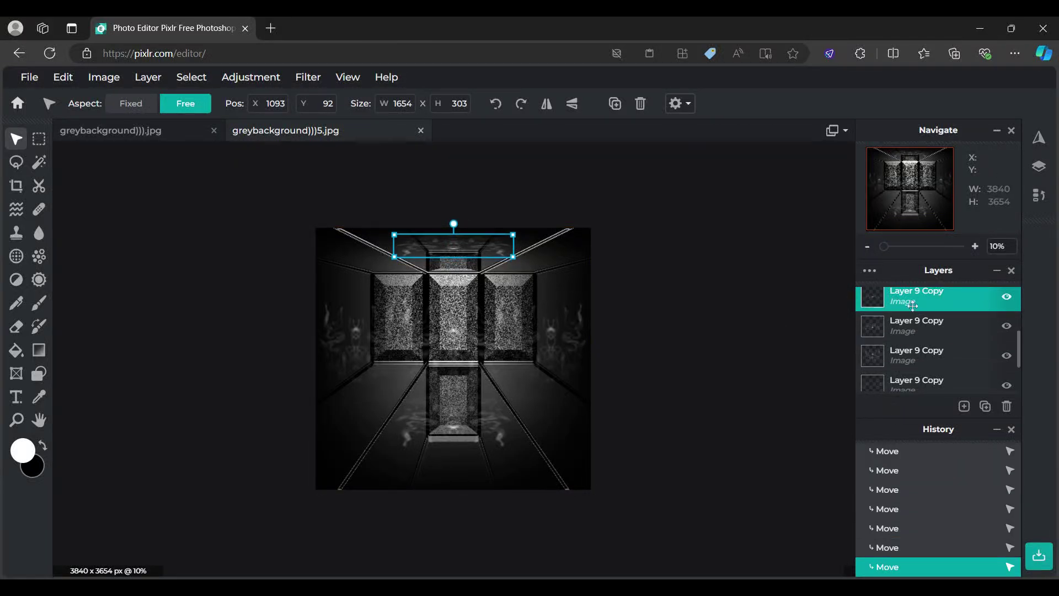
Step: Merge the ceiling smoke layer down into the floor smoke layer
click(912, 326)
click(922, 304)
click(921, 301)
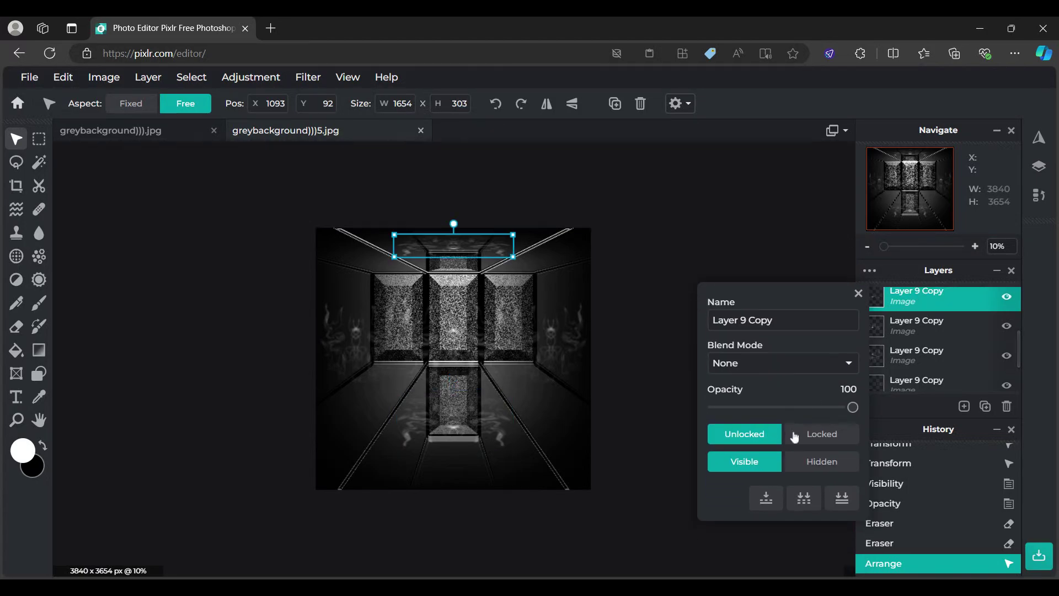
click(771, 499)
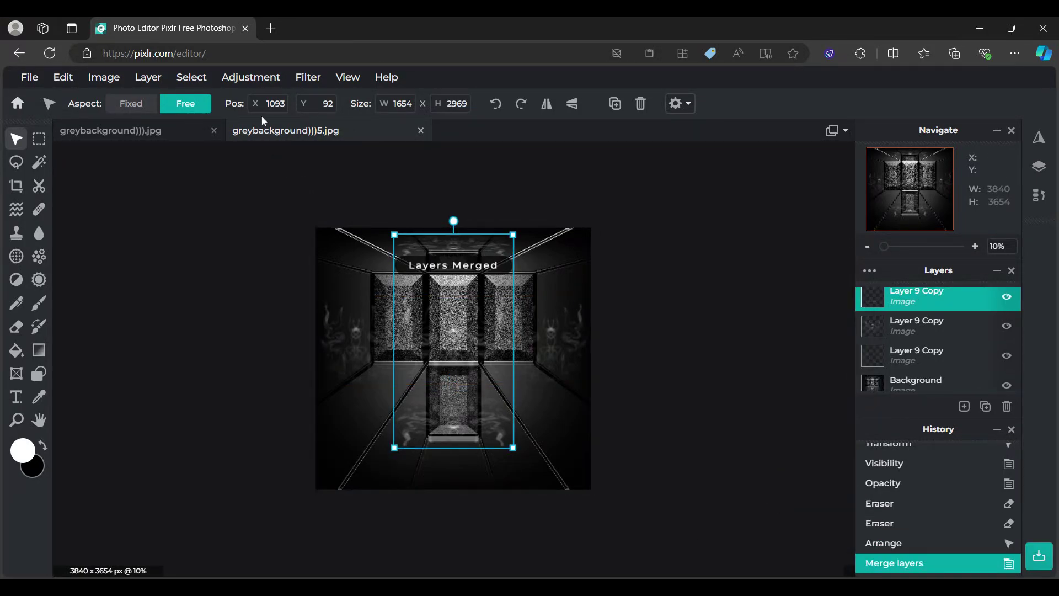
Step: Apply a Fish Eye filter with a bulge of 50 to the merged ceiling-and-floor smoke
click(308, 77)
mouse_move(378, 208)
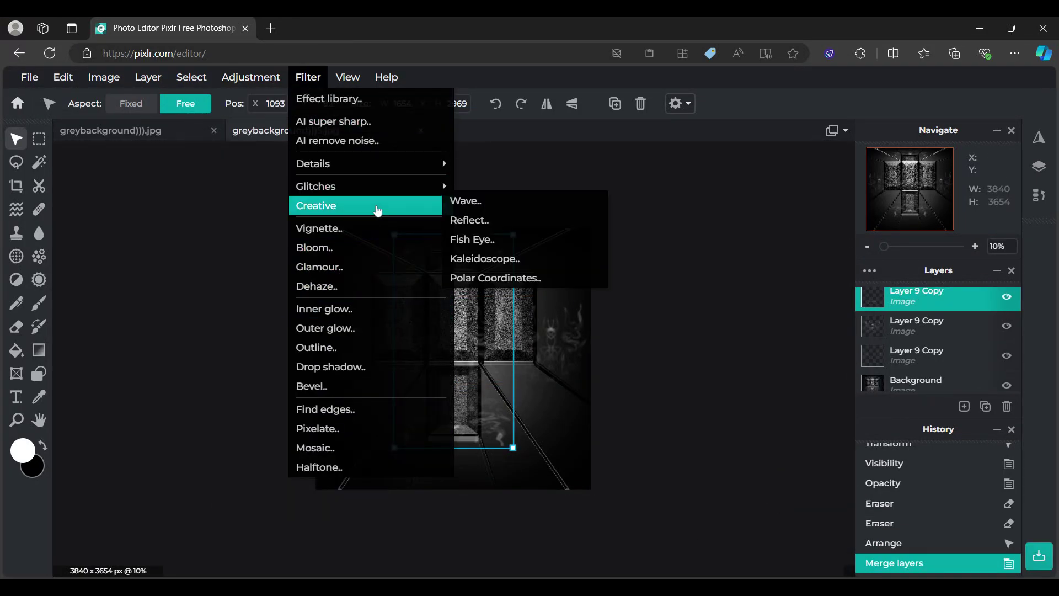
click(500, 239)
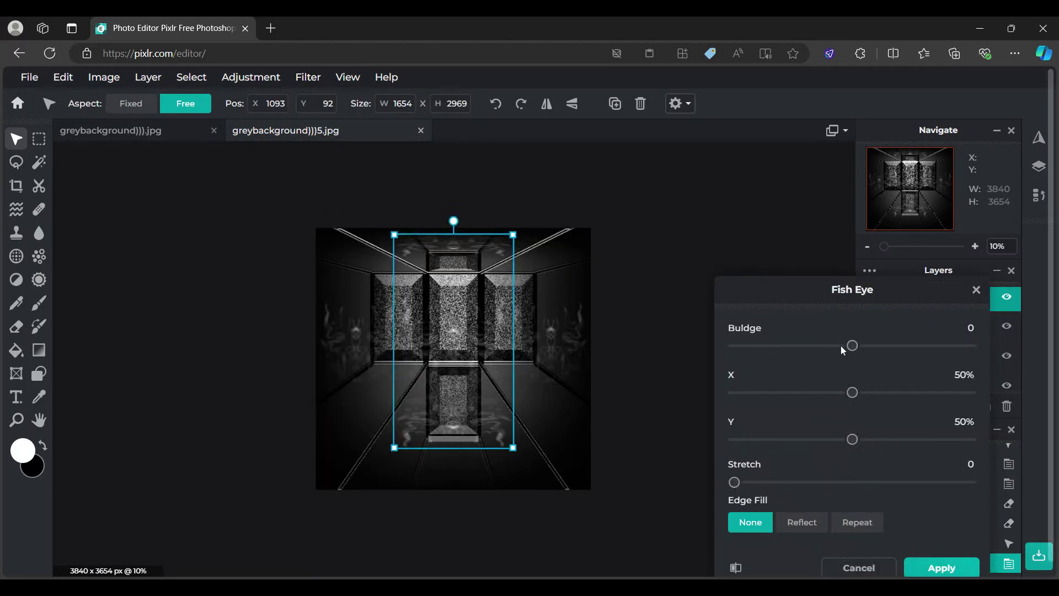
drag(852, 345, 890, 345)
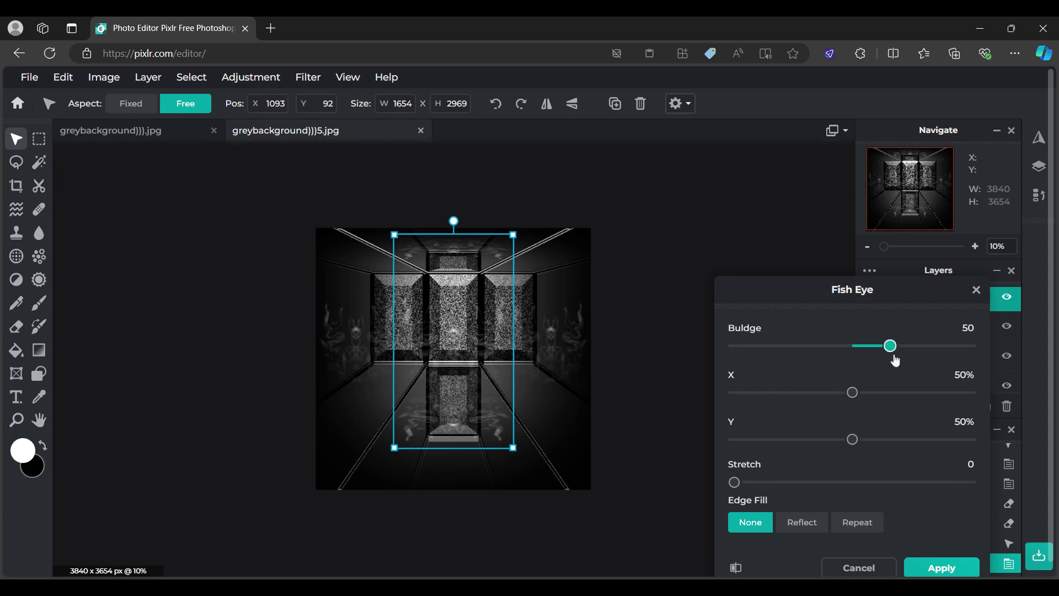
click(941, 568)
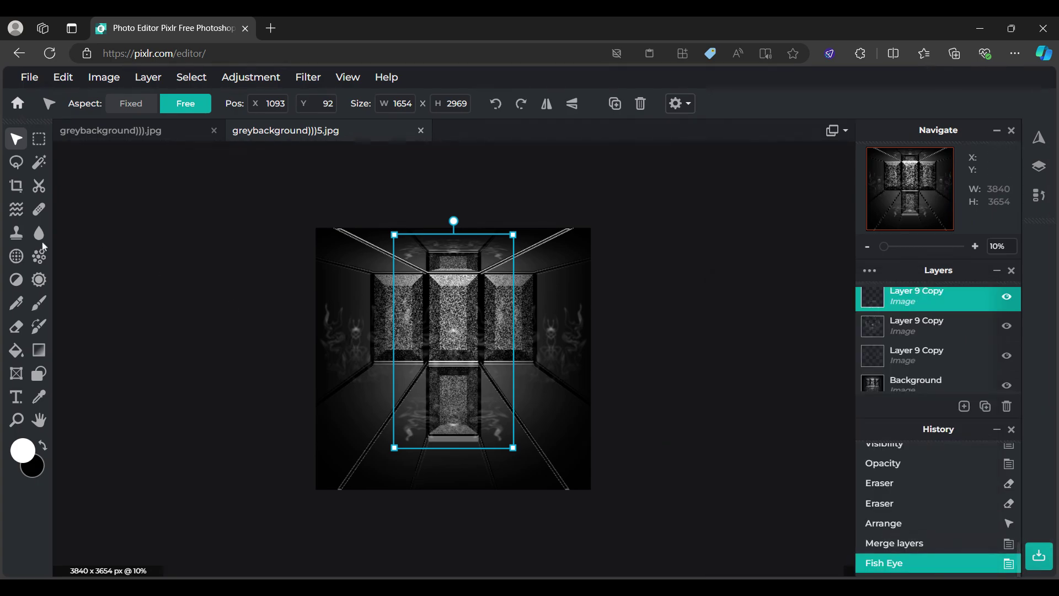
Step: Fade the merged ceiling-and-floor smoke with the 1000 px eraser at 20% opacity, and return to the Arrange tool
click(20, 328)
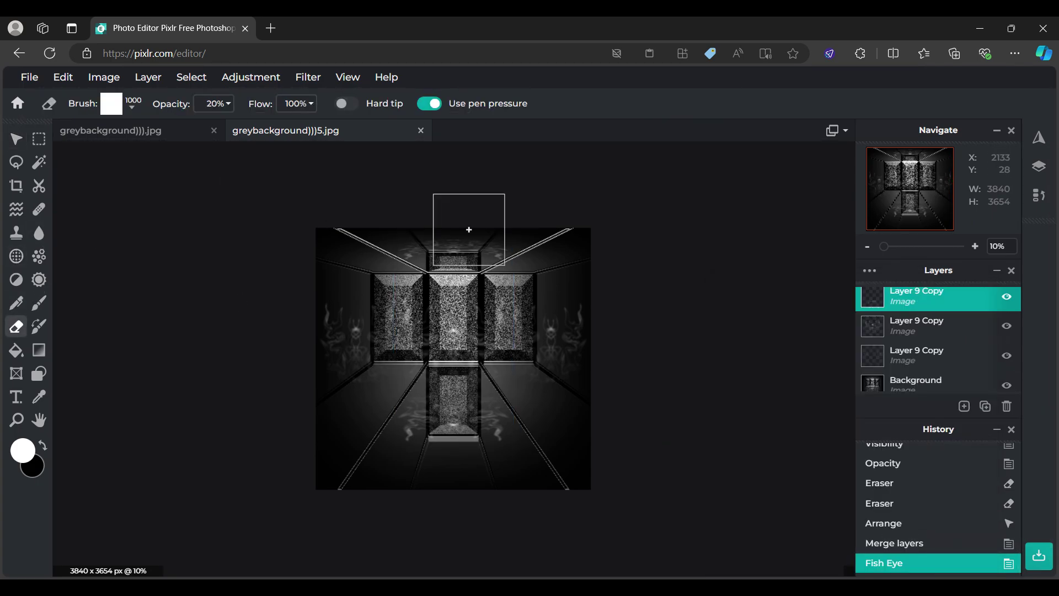
drag(324, 412, 671, 403)
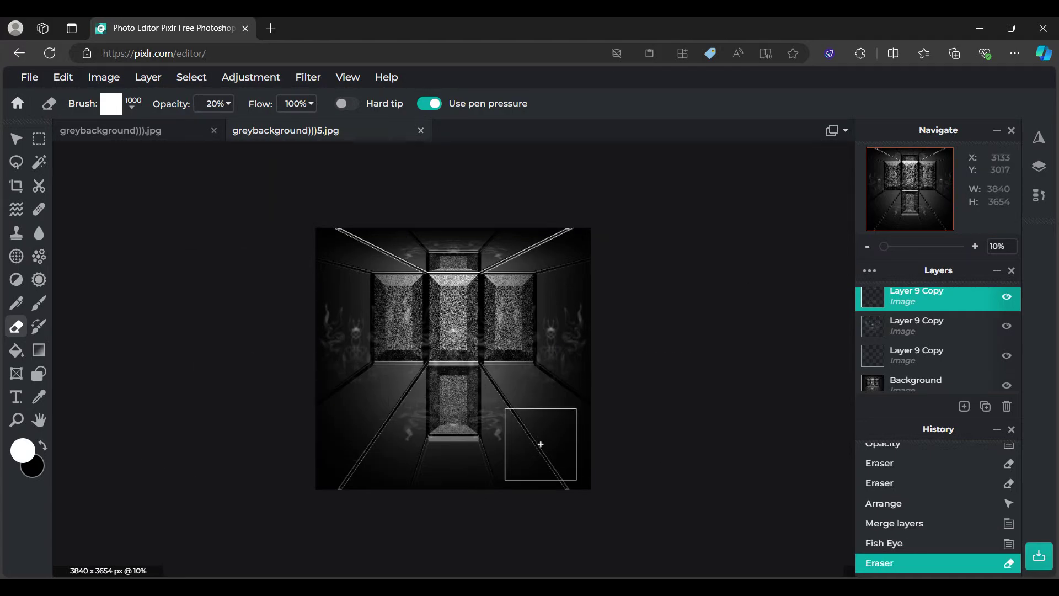
mouse_move(538, 293)
mouse_down()
mouse_move(393, 246)
mouse_move(250, 160)
mouse_up()
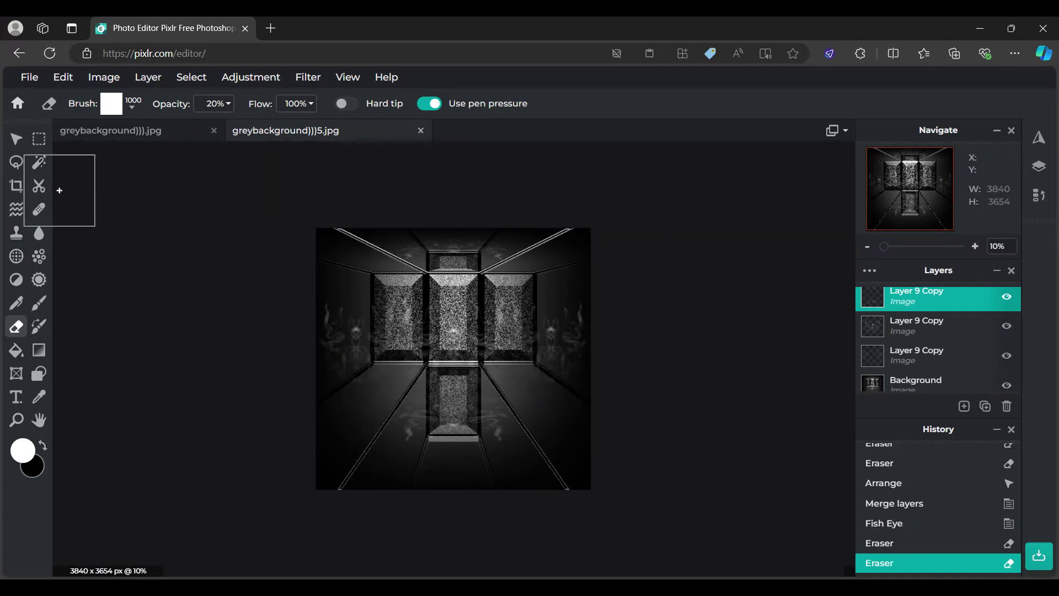
click(9, 141)
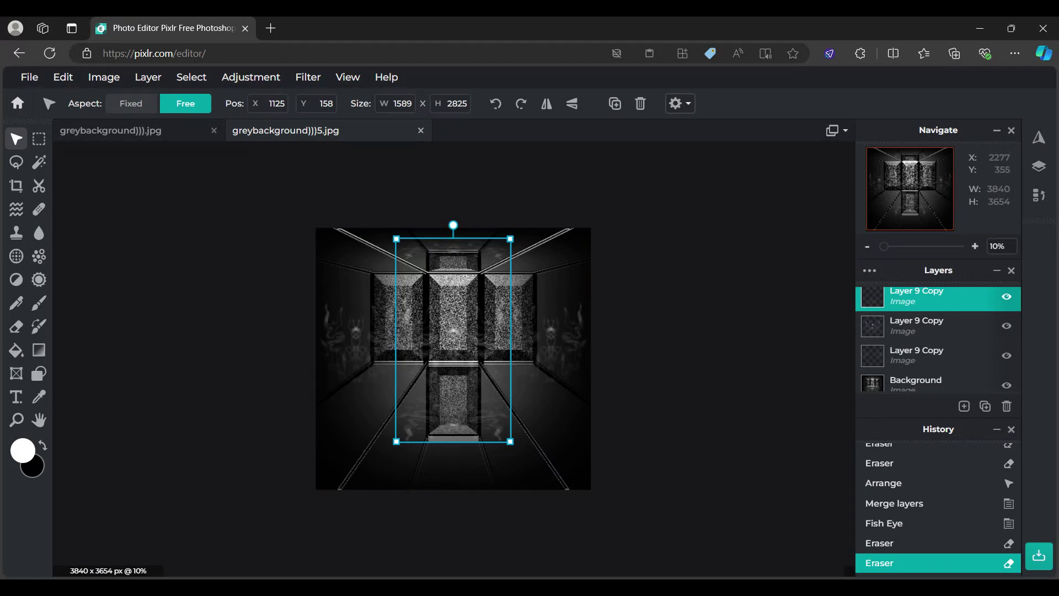
Step: Enlarge the merged ceiling-and-floor smoke to 1654 × 2894 px and position it at X 1093, Y 121
drag(480, 254, 511, 240)
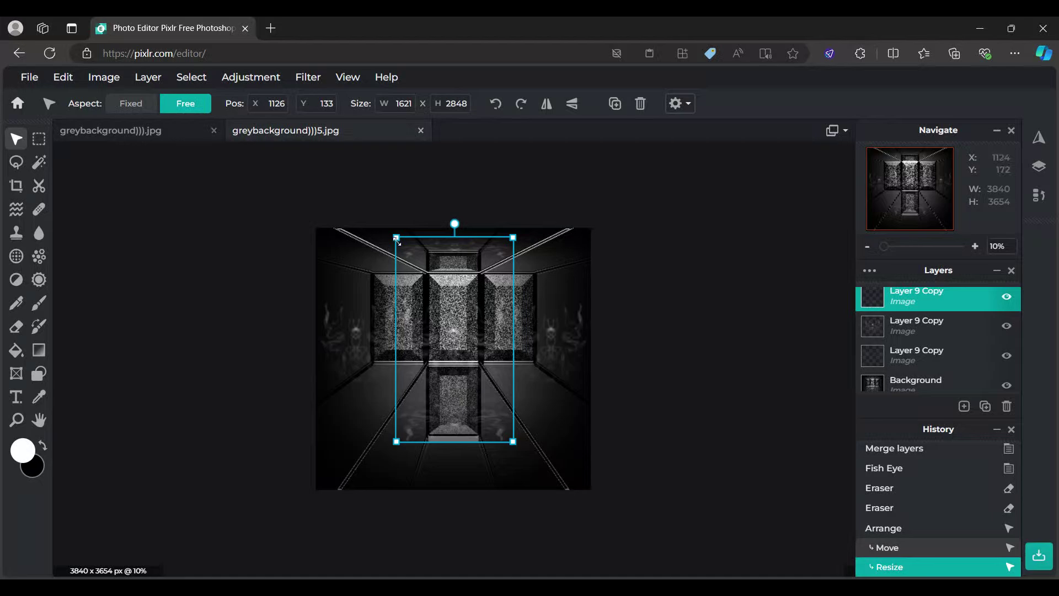
drag(396, 239, 439, 244)
click(130, 103)
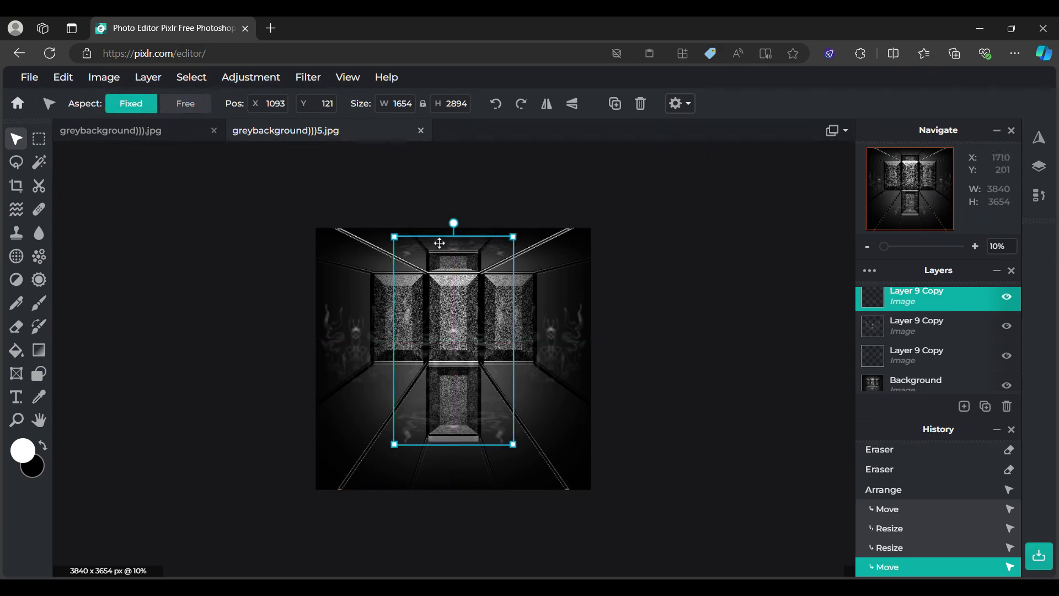
click(726, 383)
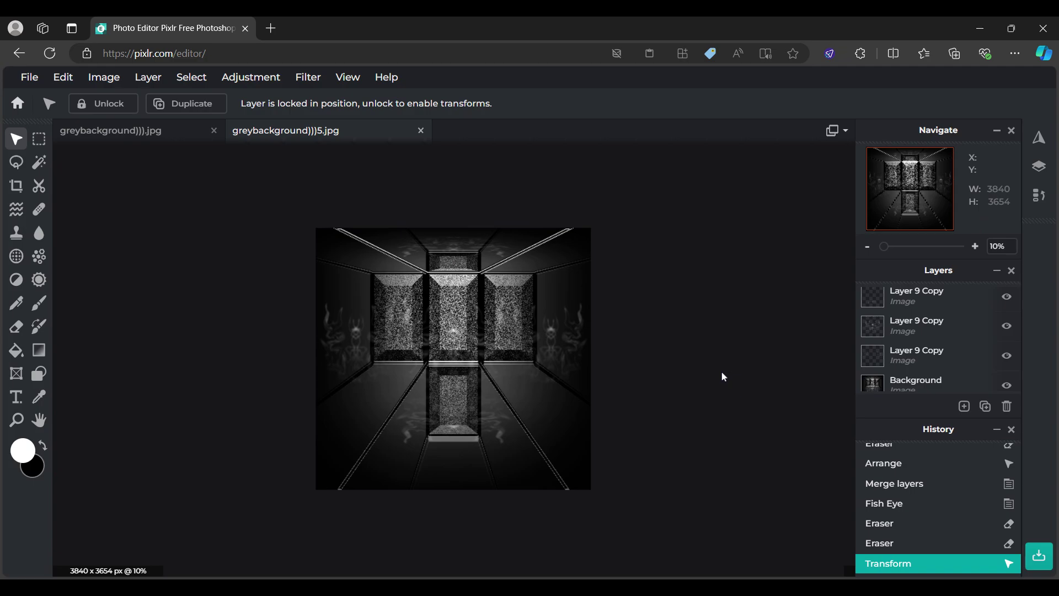
Step: Move the ceiling-and-floor smoke layer directly above the side-wall smoke layer and merge it down into that layer
scroll(894, 343, up, 1)
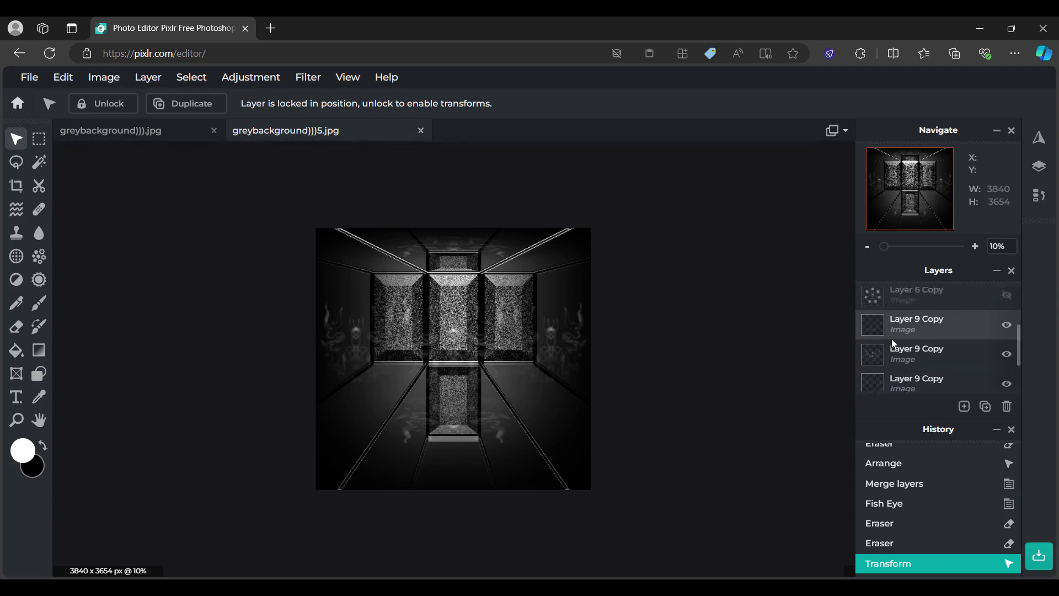
click(913, 330)
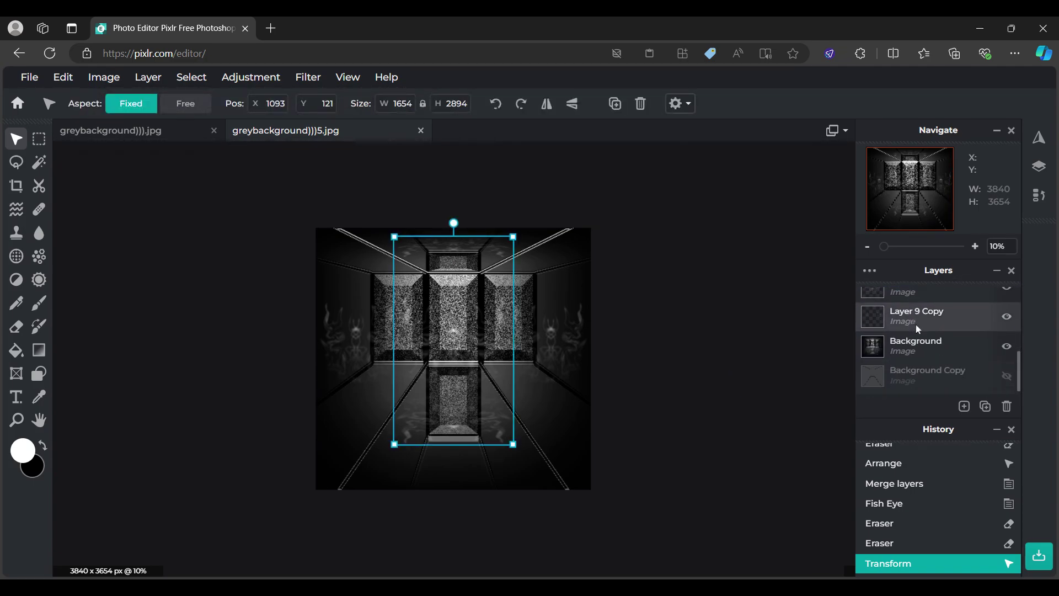
click(916, 322)
drag(915, 322, 918, 345)
scroll(918, 343, down, 2)
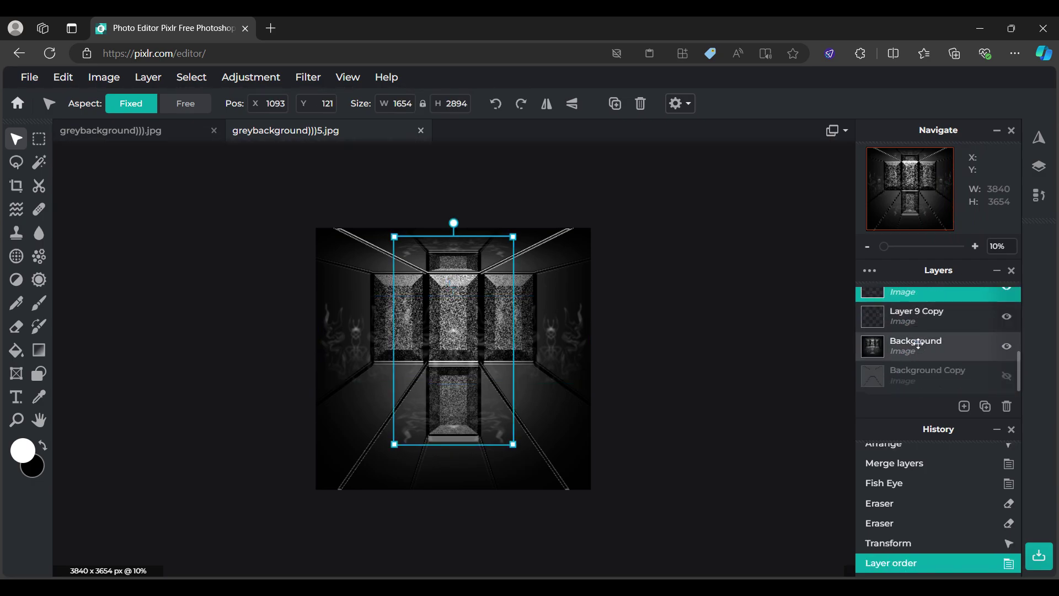
click(918, 290)
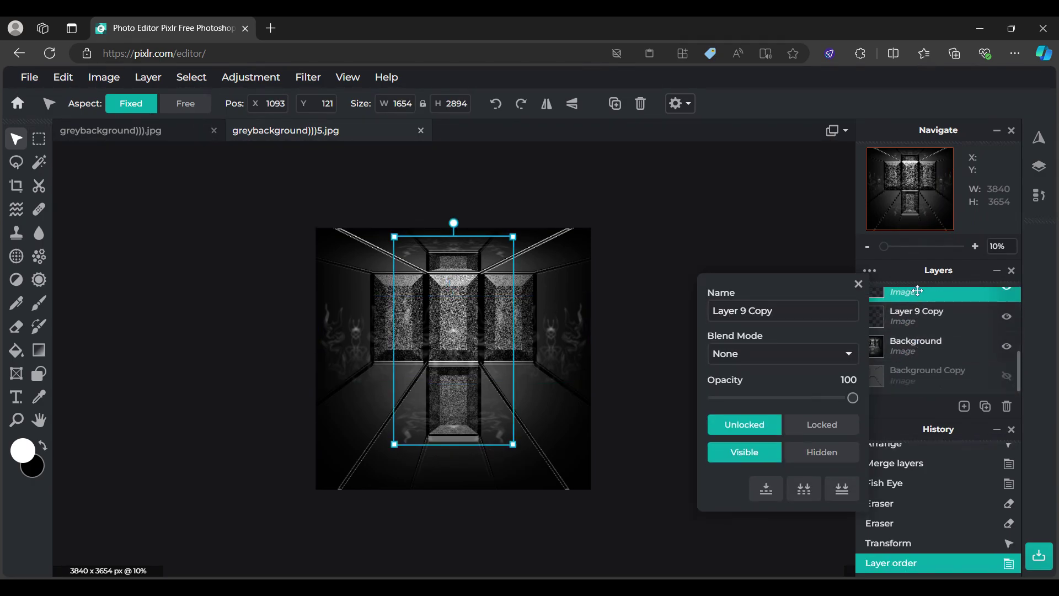
click(766, 488)
click(866, 357)
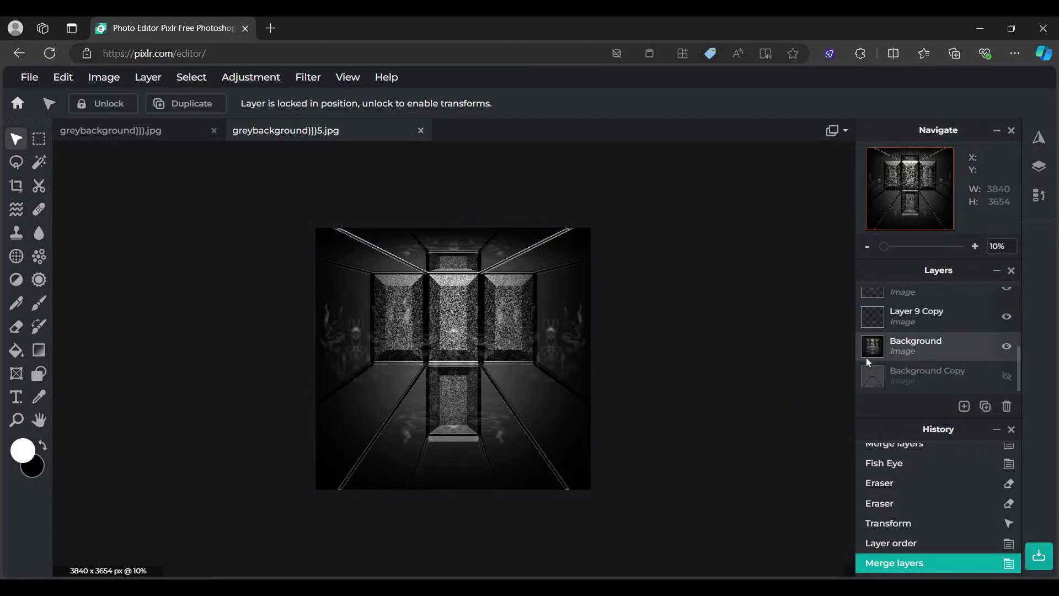
Step: Look through the layer stack to check the remaining smoke layers, the background and the hidden ornament layers
scroll(869, 359, up, 2)
scroll(932, 353, down, 2)
scroll(934, 358, up, 2)
scroll(934, 358, down, 2)
scroll(934, 358, up, 2)
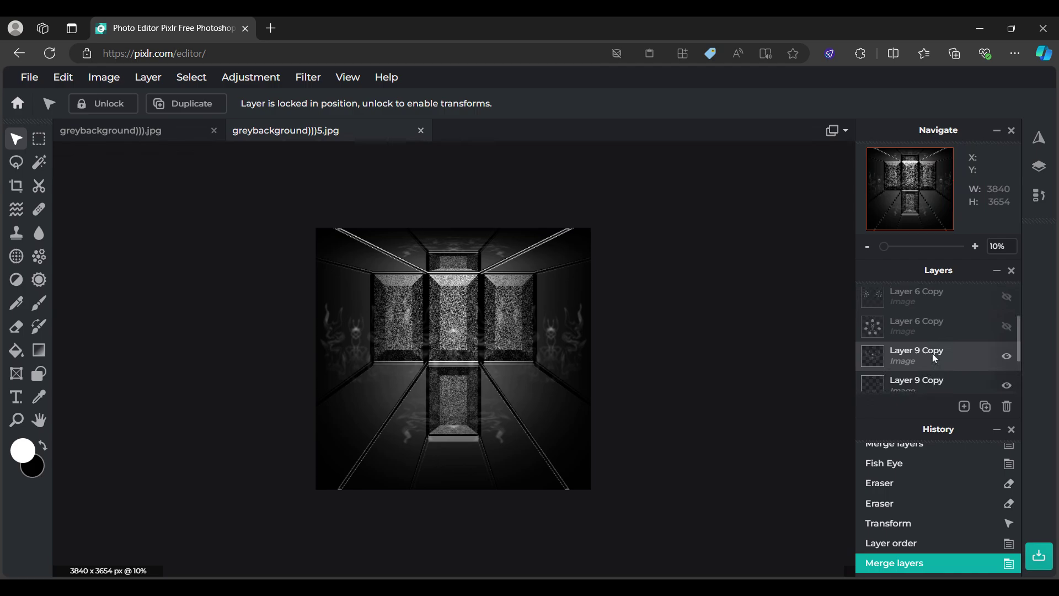
scroll(932, 353, down, 2)
click(924, 314)
scroll(924, 322, up, 2)
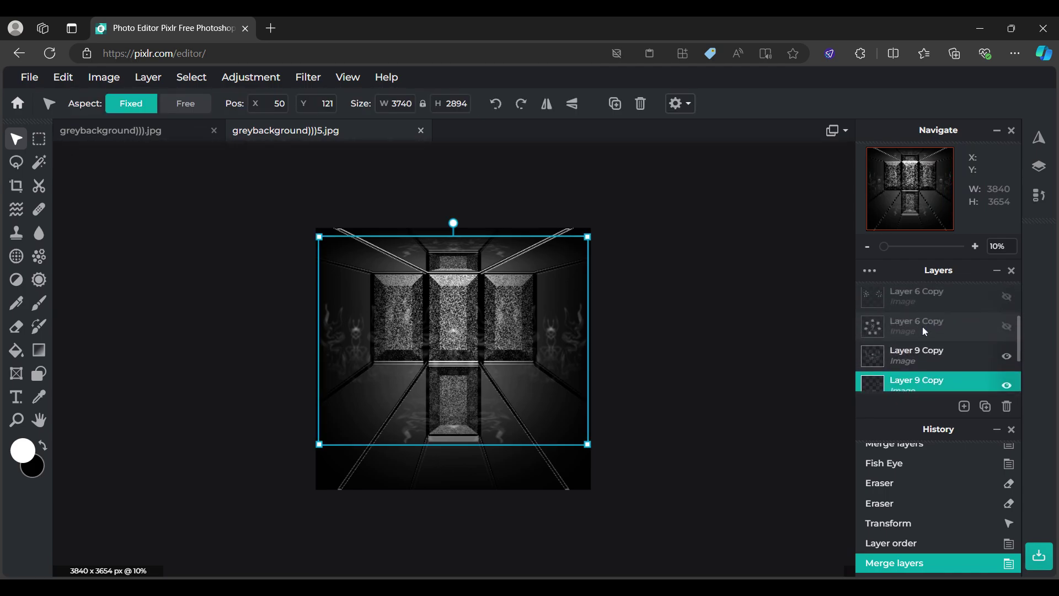
click(924, 325)
scroll(923, 322, up, 2)
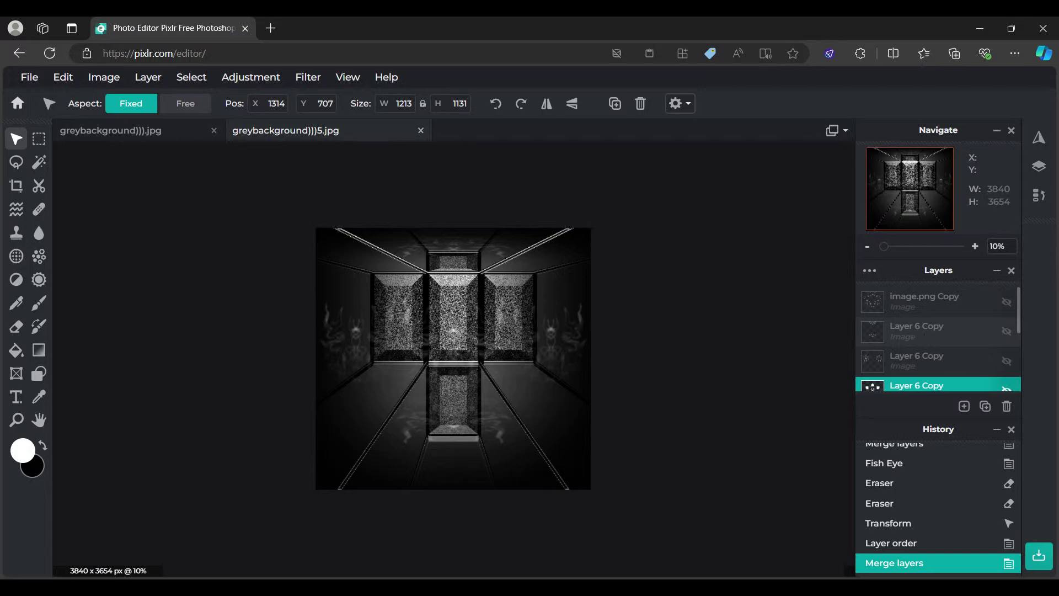
scroll(926, 339, down, 2)
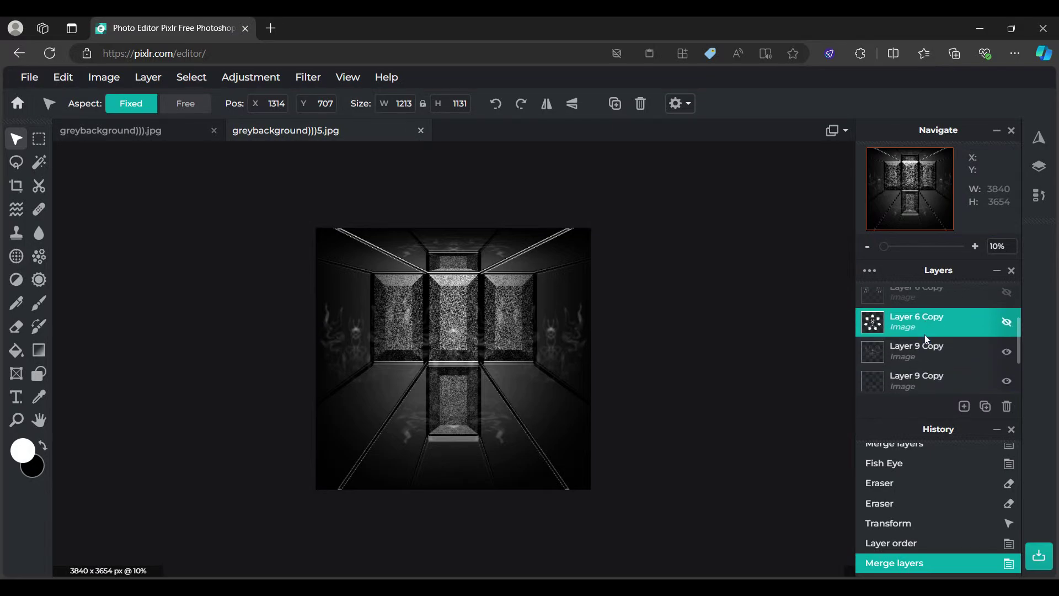
scroll(917, 339, down, 2)
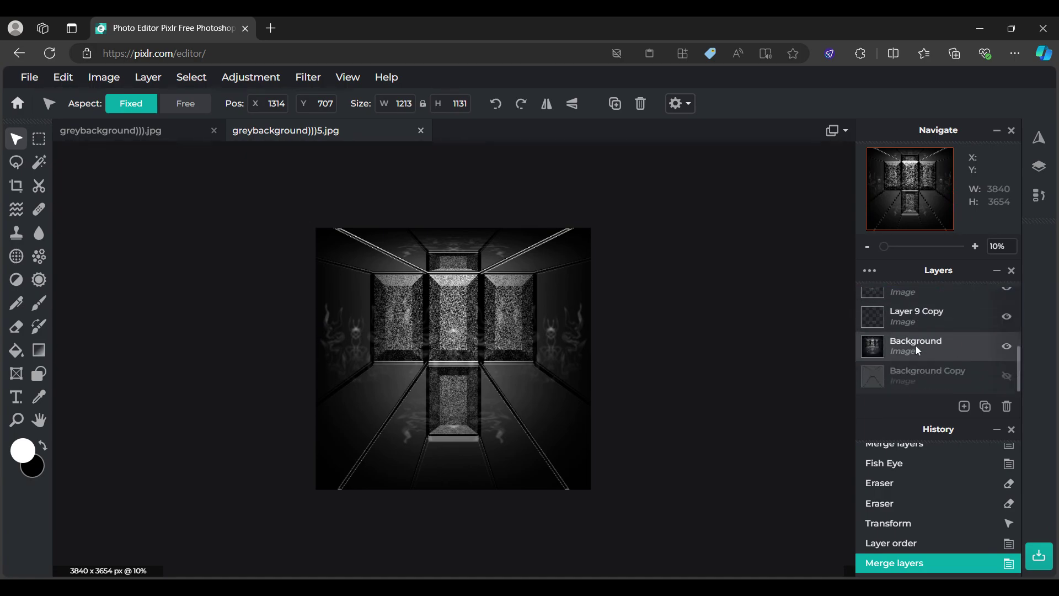
click(916, 346)
click(920, 325)
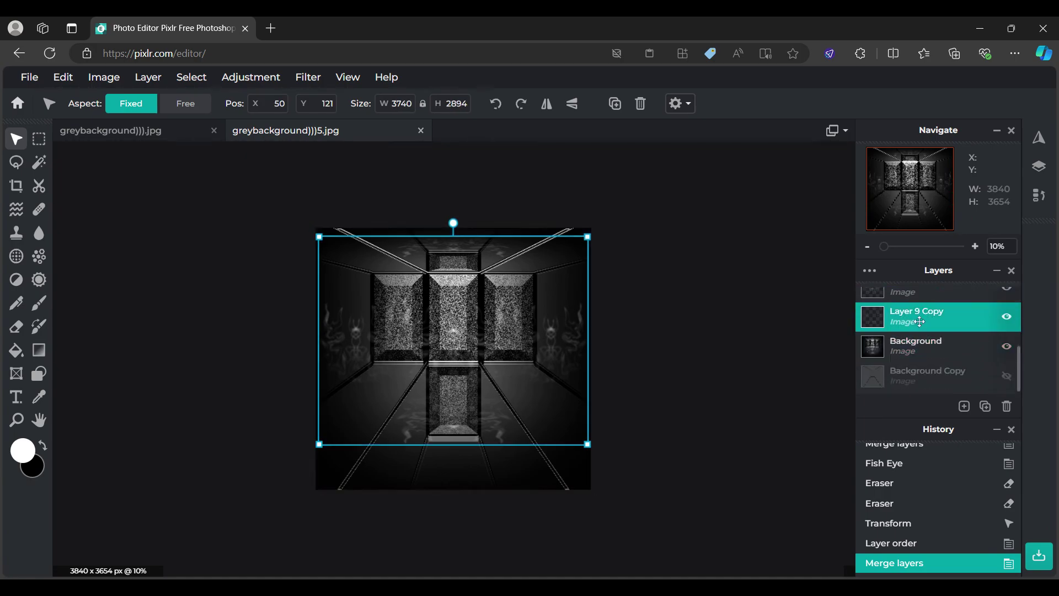
scroll(919, 321, up, 2)
Step: Show the central circle ornament layer and the side-wall circle ornament layer
click(917, 326)
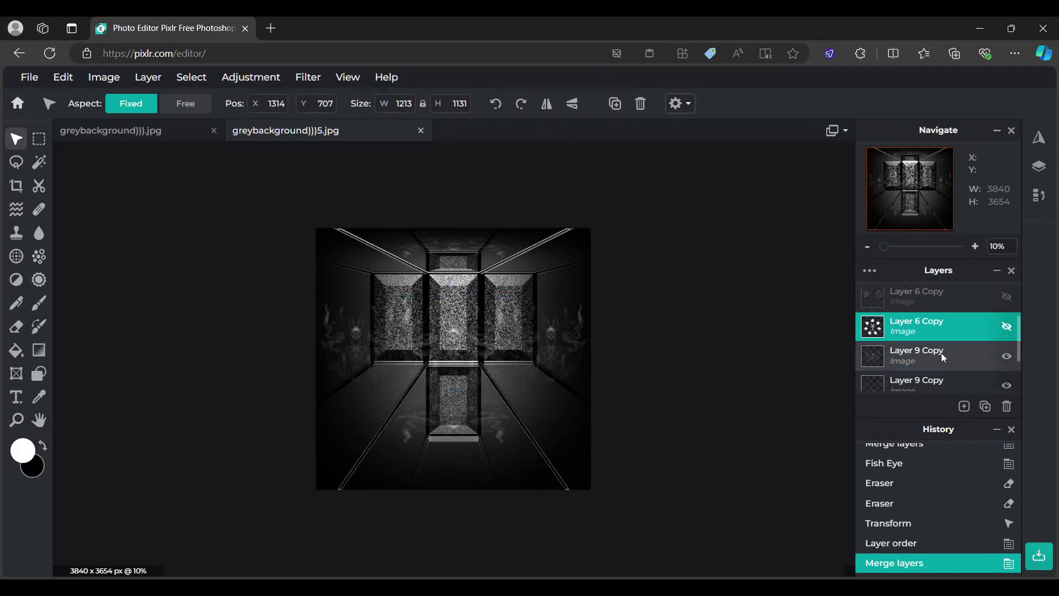
click(1009, 327)
click(681, 342)
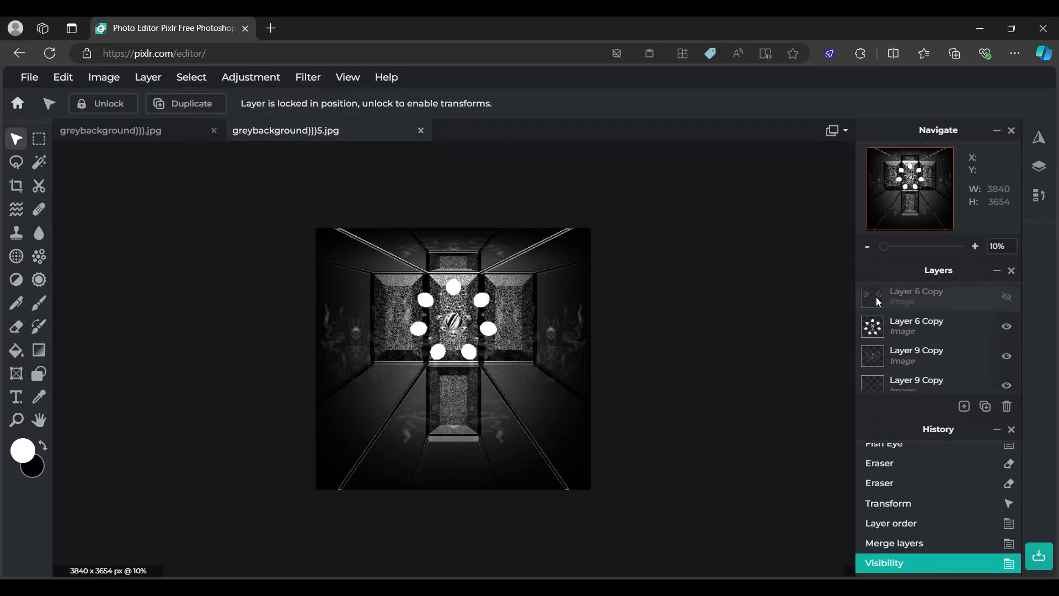
click(908, 293)
click(1007, 298)
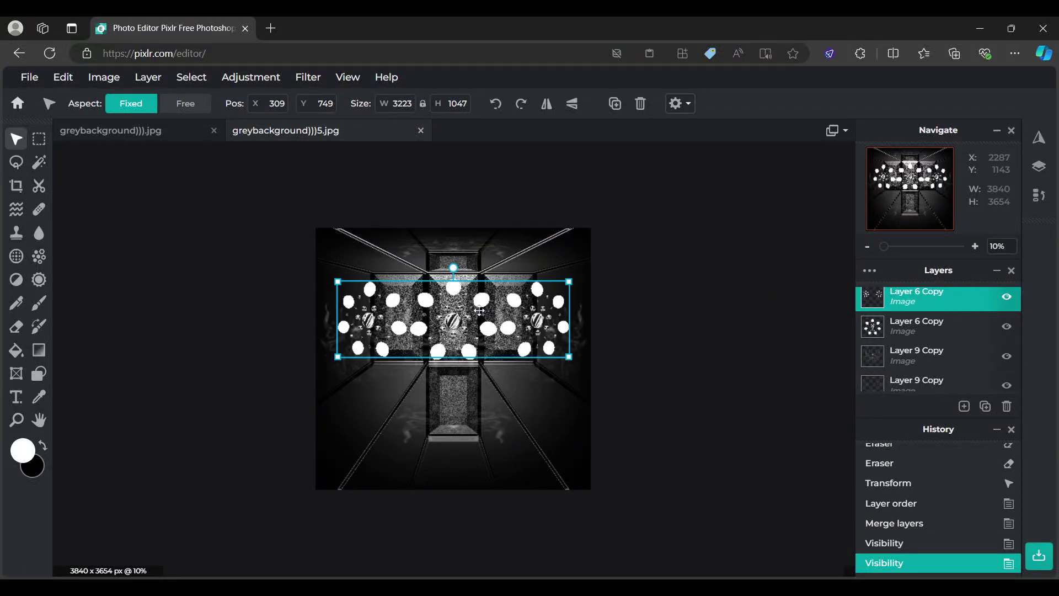
Step: Marquee the left wall's circle ornament, shift it outward to Left 224, and recentre the whole side-ornament layer at X 266, Y 749
scroll(430, 301, up, 1)
scroll(430, 301, up, 1)
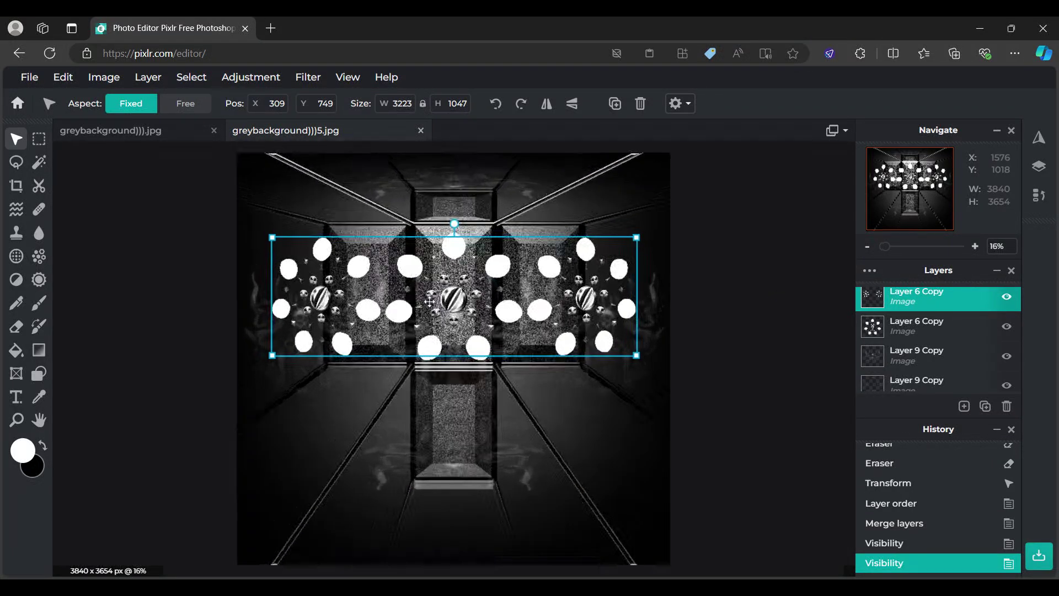
click(39, 139)
drag(209, 182, 390, 417)
click(16, 139)
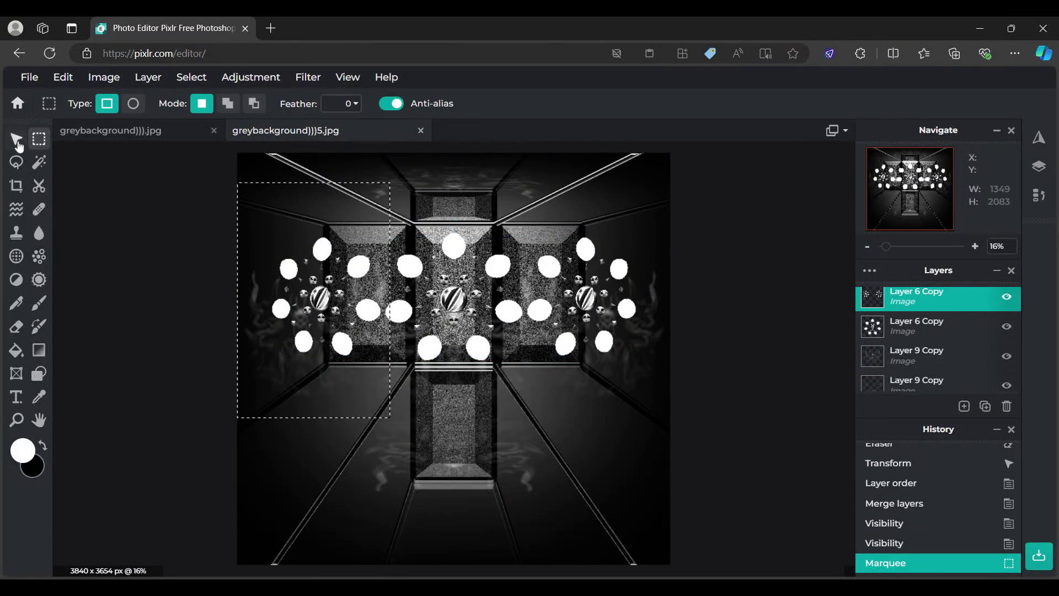
click(106, 105)
key(Down)
key(Down)
key(Down)
key(Down)
key(Down)
key(Down)
key(Down)
key(Down)
key(Down)
key(Down)
key(Down)
key(Down)
key(Down)
key(Down)
key(Down)
key(Down)
key(Down)
key(Down)
key(Down)
key(Down)
key(Down)
key(Down)
key(Down)
key(Down)
key(Down)
key(Down)
key(Down)
key(Down)
key(Down)
key(Down)
key(Down)
key(Down)
key(Down)
key(Down)
key(Down)
key(Down)
key(Down)
key(Down)
key(Down)
key(Down)
key(Down)
key(Down)
key(Down)
key(Down)
key(Down)
key(Down)
key(Down)
key(Down)
key(Down)
key(Down)
key(Down)
key(Down)
key(Down)
key(Down)
key(Down)
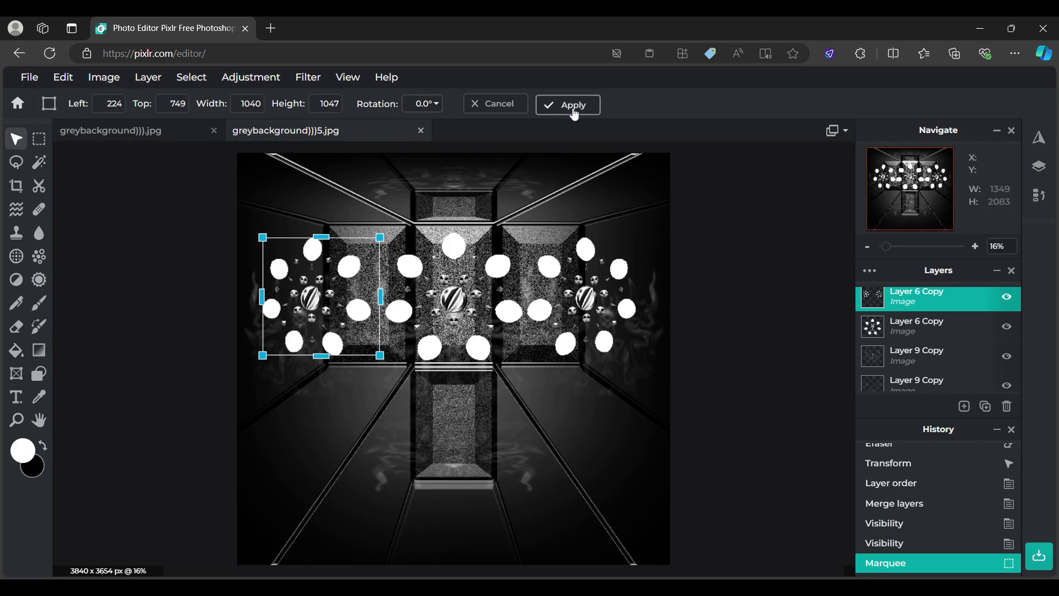
click(574, 114)
drag(284, 292, 286, 291)
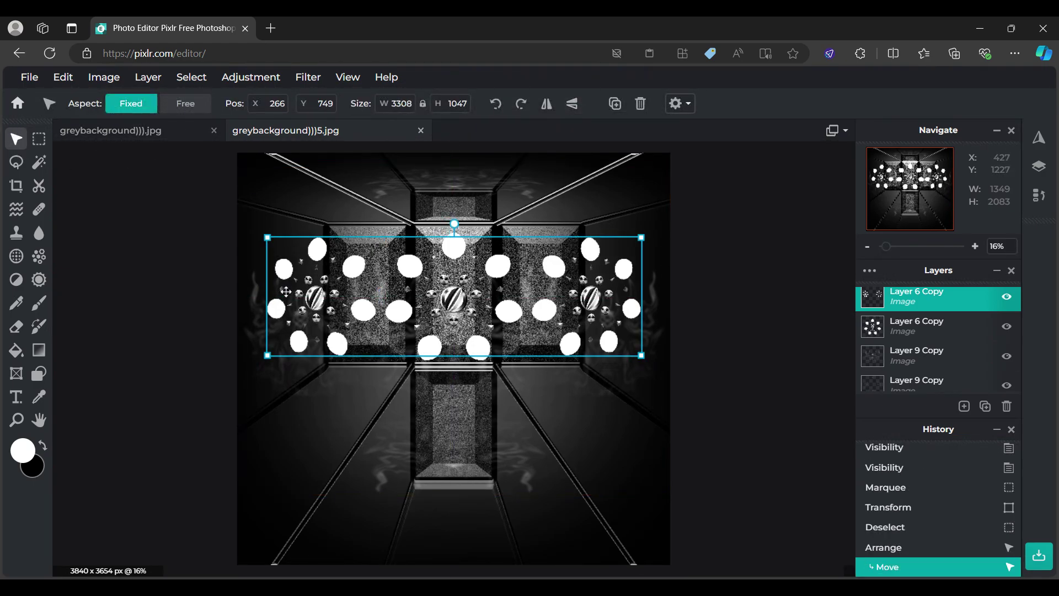
click(823, 369)
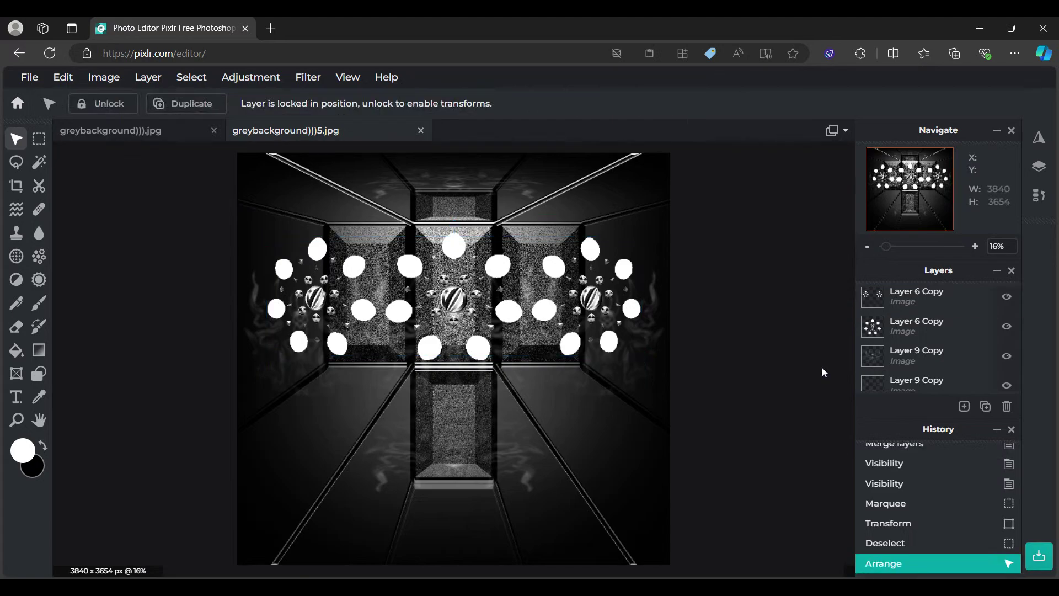
Step: Select the hidden ceiling-and-floor circle ornament layer and make it visible
scroll(819, 368, down, 1)
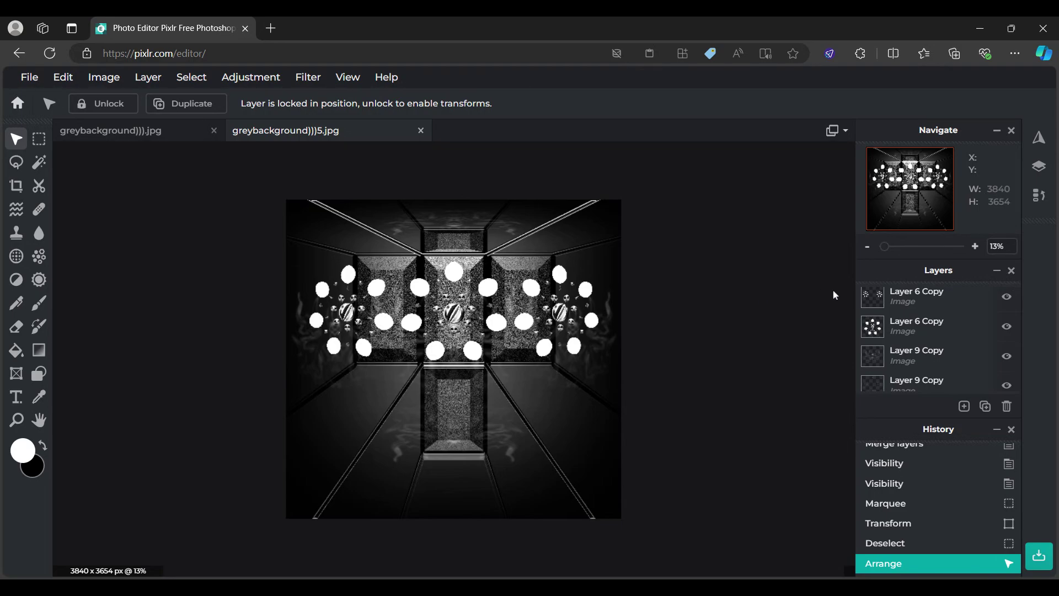
scroll(913, 351, down, 2)
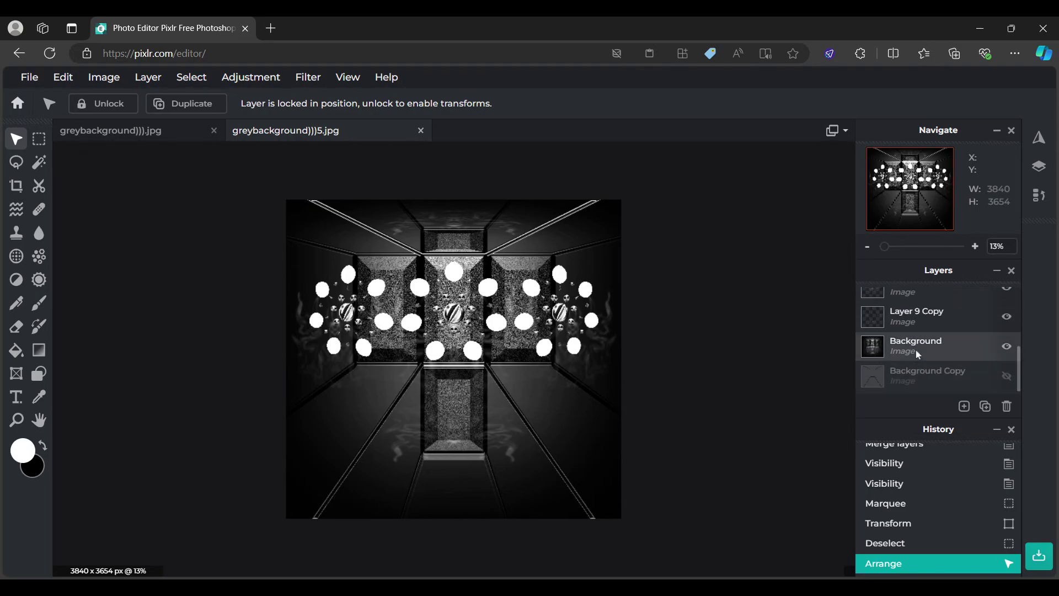
click(916, 347)
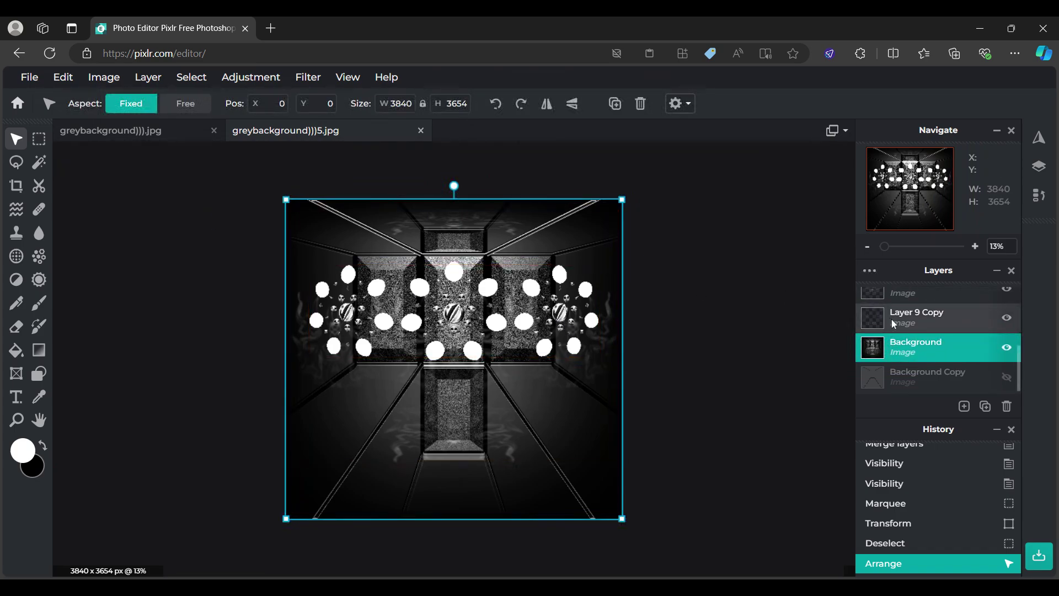
scroll(891, 320, up, 5)
drag(908, 331, 924, 301)
click(1007, 337)
click(1007, 332)
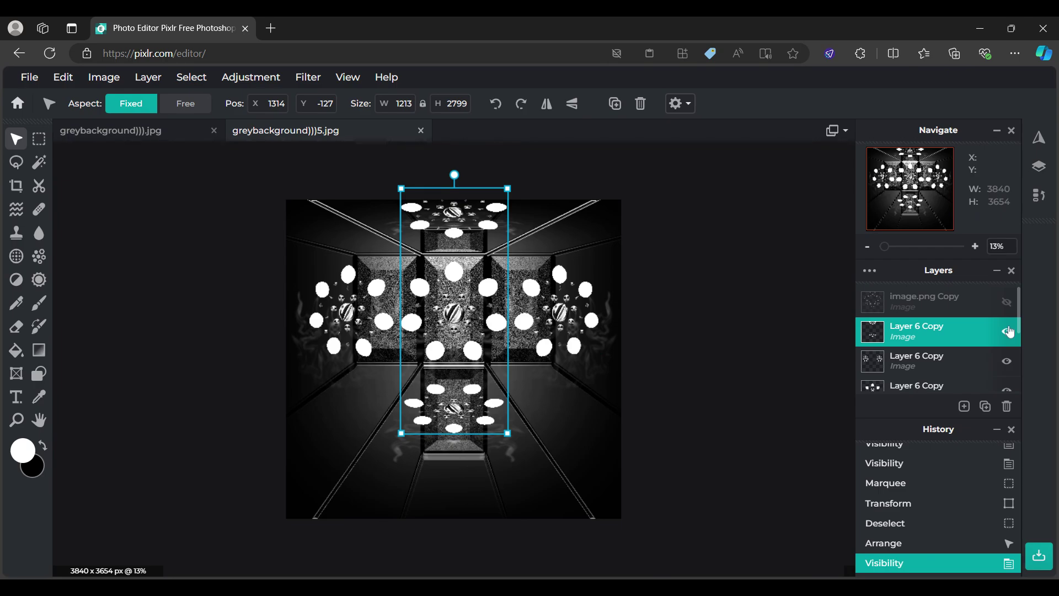
Step: Merge the ceiling-and-floor circle ornament layer down into the side-wall ornament layer
click(912, 329)
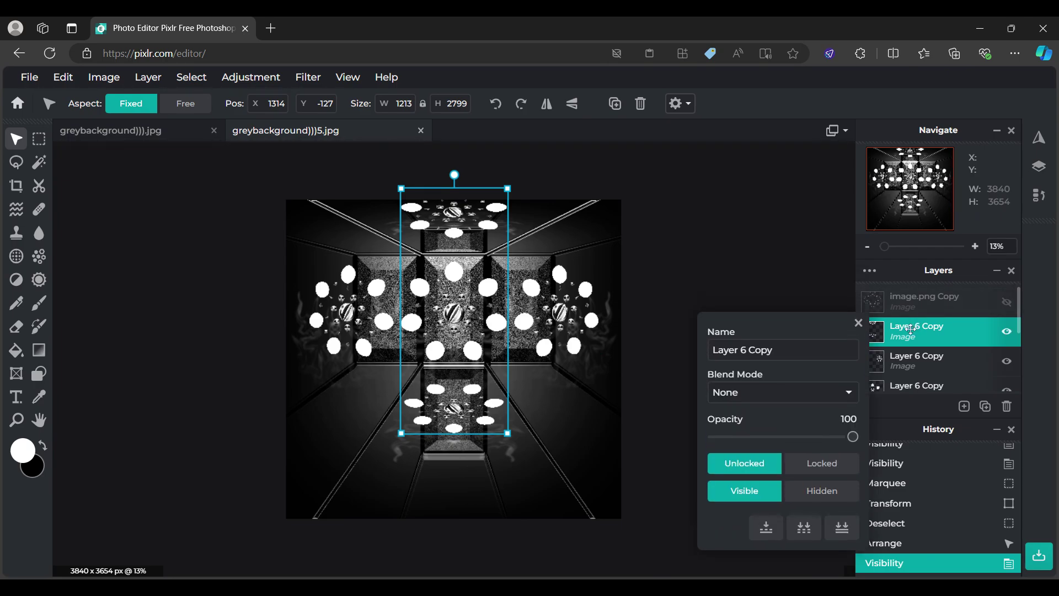
click(766, 533)
click(803, 416)
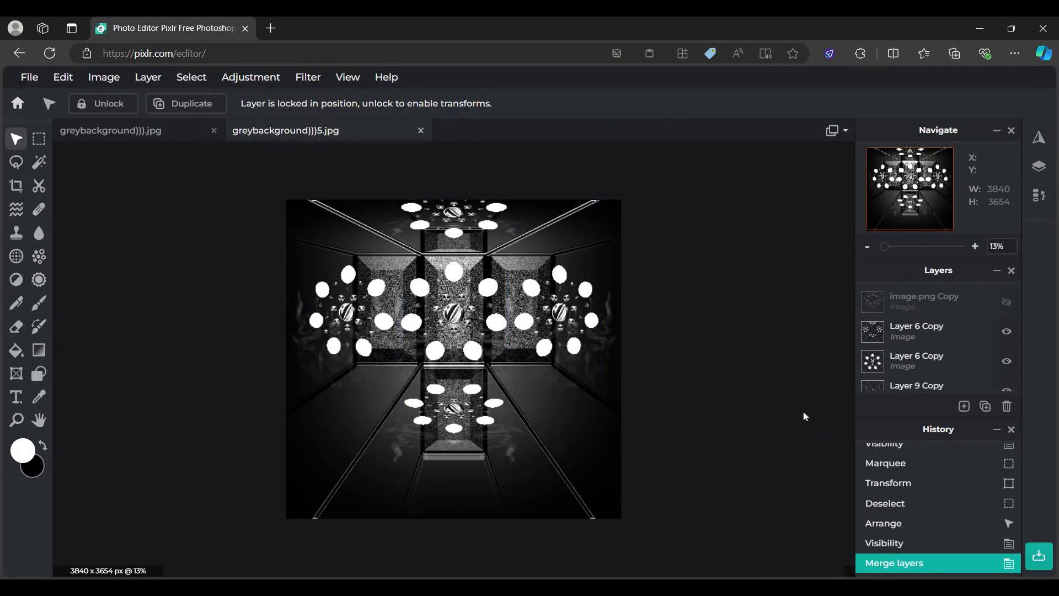
Step: Hide both circle ornament layers and show the image.png Copy layer with the heart shapes
click(1005, 334)
click(1007, 363)
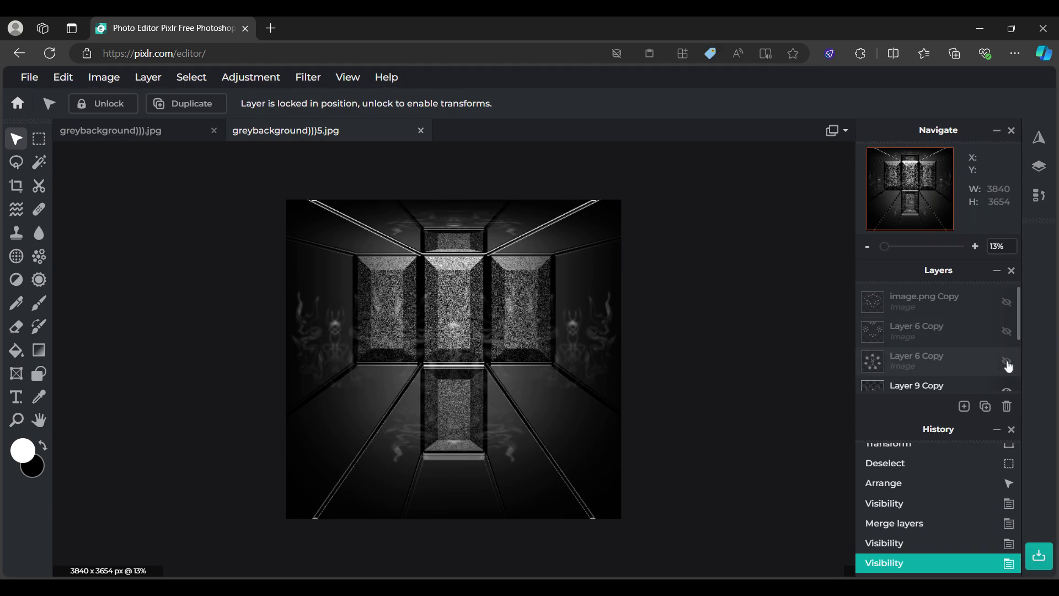
click(924, 292)
click(1007, 303)
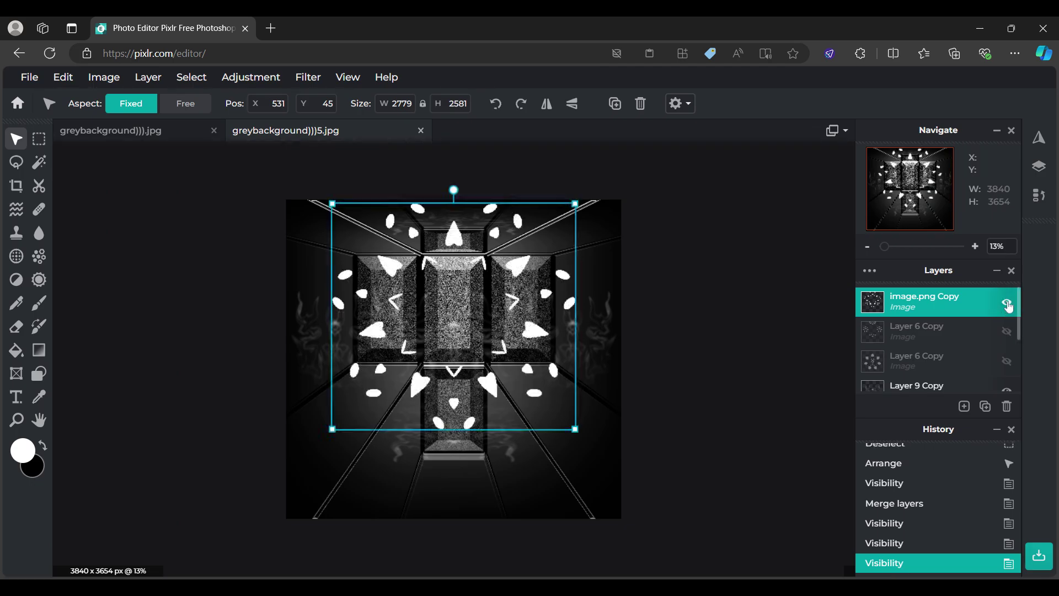
Step: Bevel the heart-shape layer with angle 0°, size 150px, highlight opacity 100% and shadow opacity 50%
scroll(488, 228, up, 1)
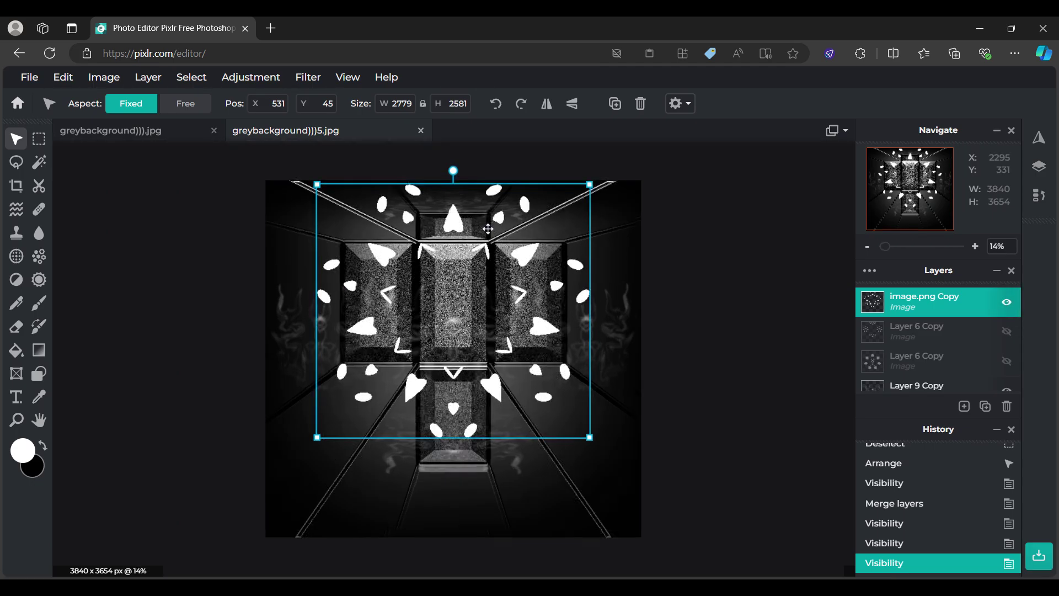
scroll(488, 228, down, 1)
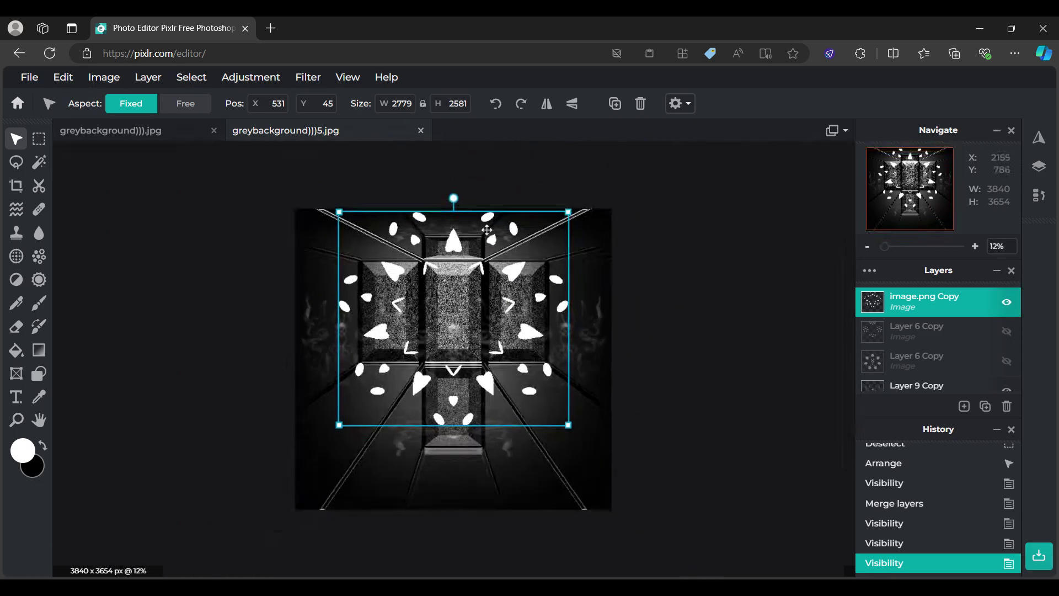
scroll(487, 229, up, 1)
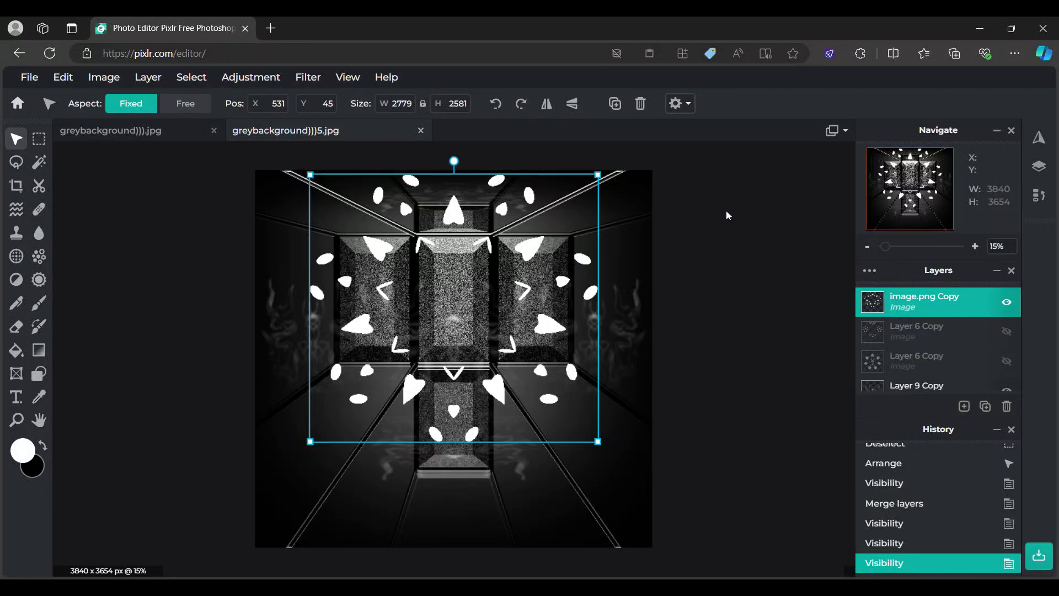
scroll(420, 180, up, 1)
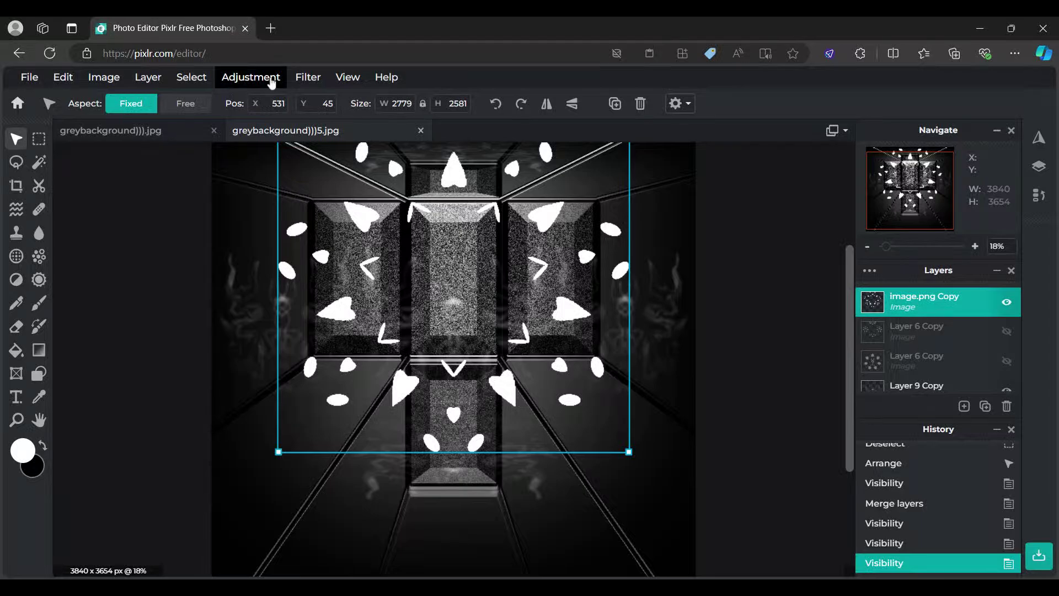
mouse_move(307, 77)
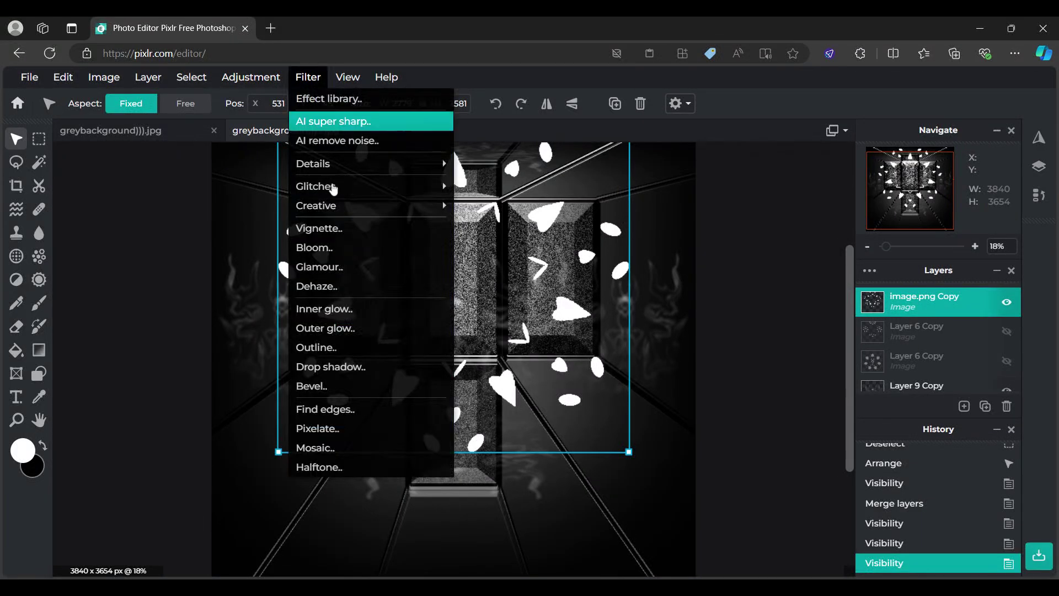
click(339, 386)
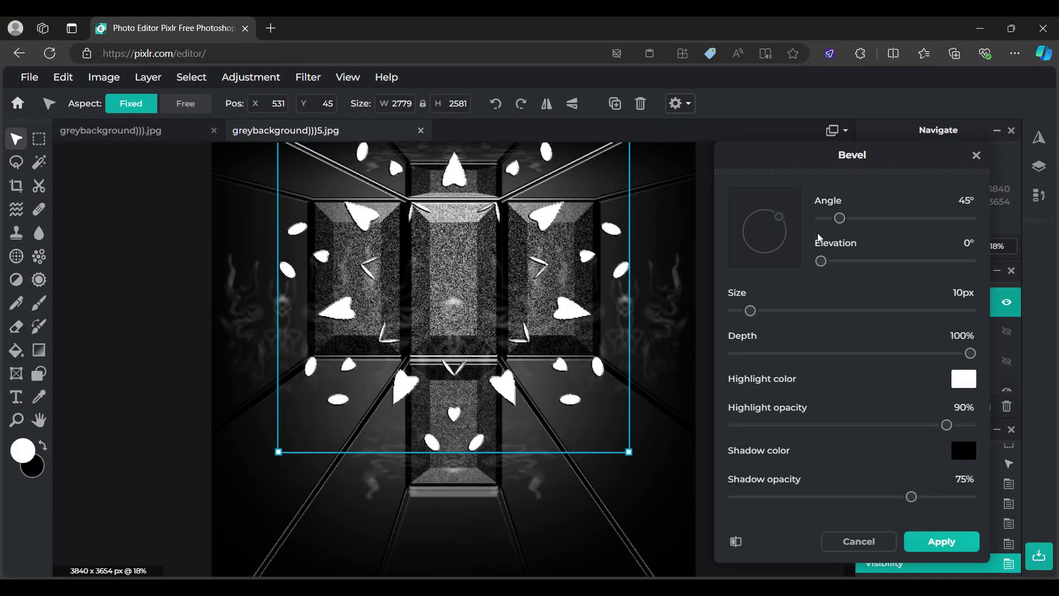
drag(840, 218, 822, 218)
drag(786, 310, 979, 311)
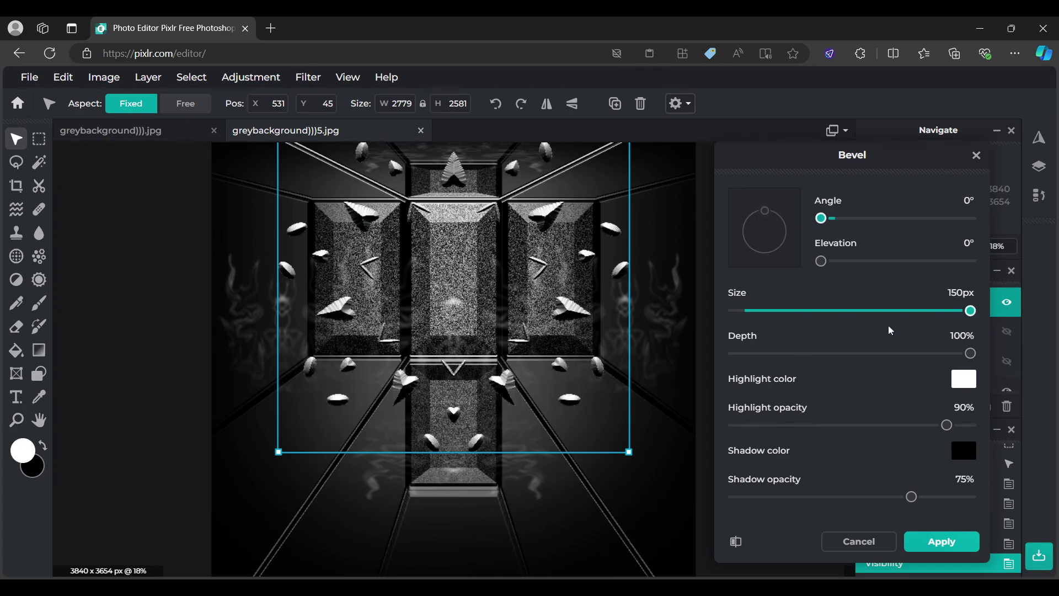
drag(946, 425, 974, 425)
drag(911, 496, 854, 498)
click(946, 541)
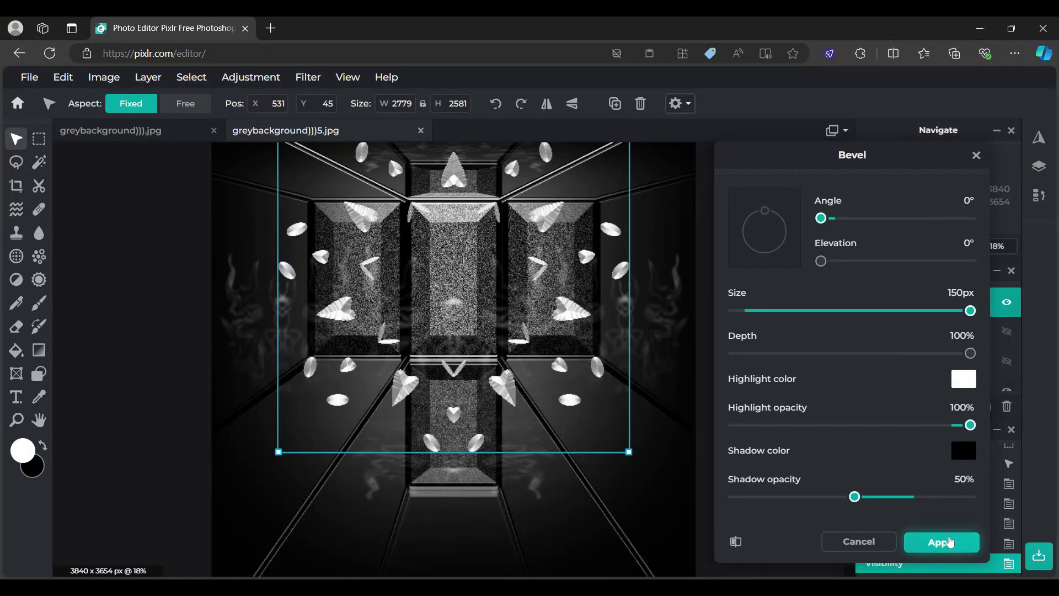
click(321, 83)
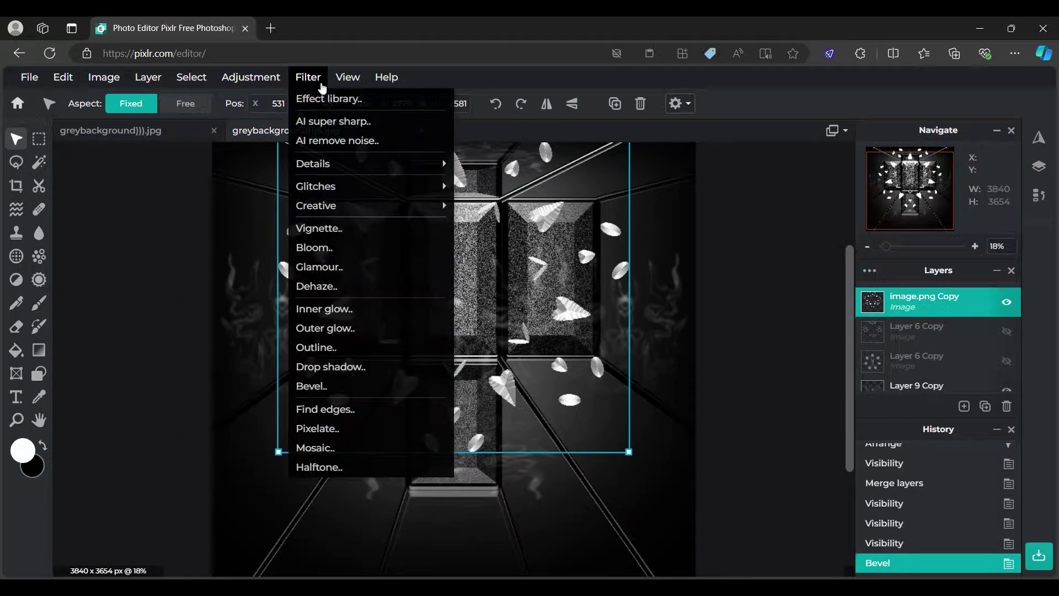
click(354, 386)
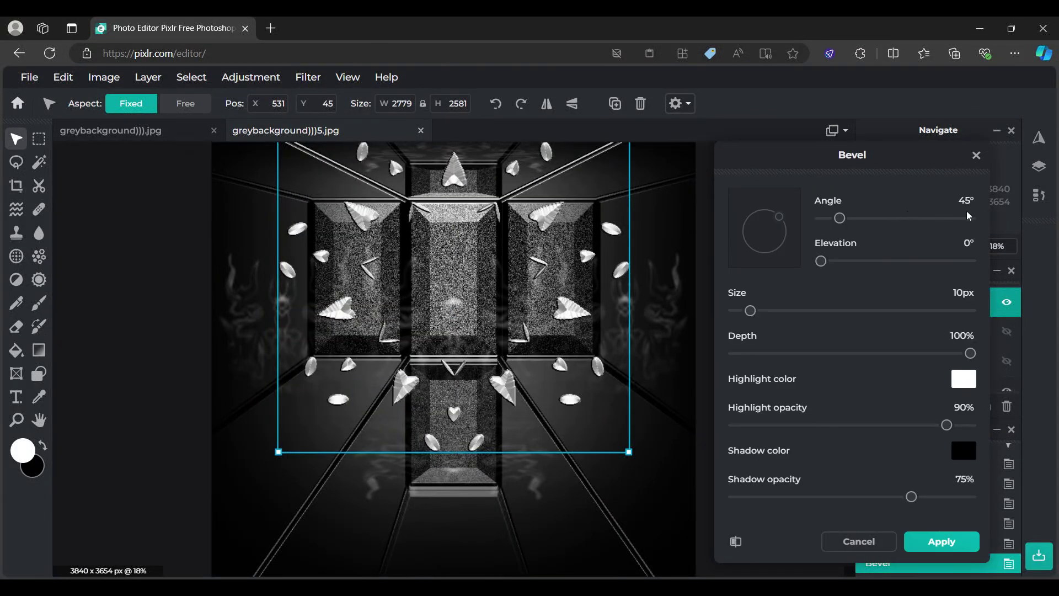
text(180)
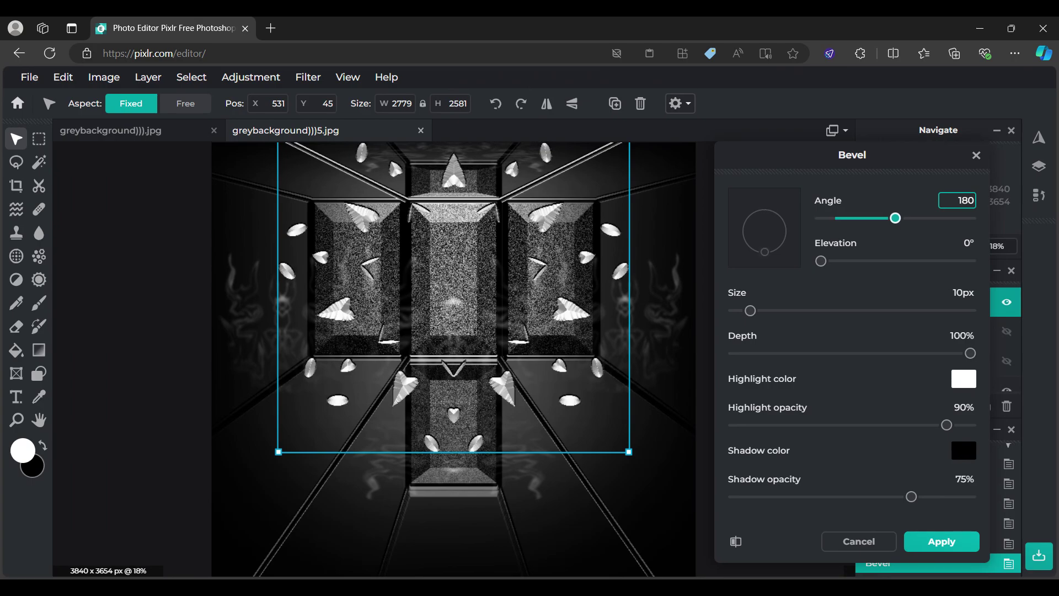
drag(750, 311, 767, 319)
drag(911, 497, 678, 510)
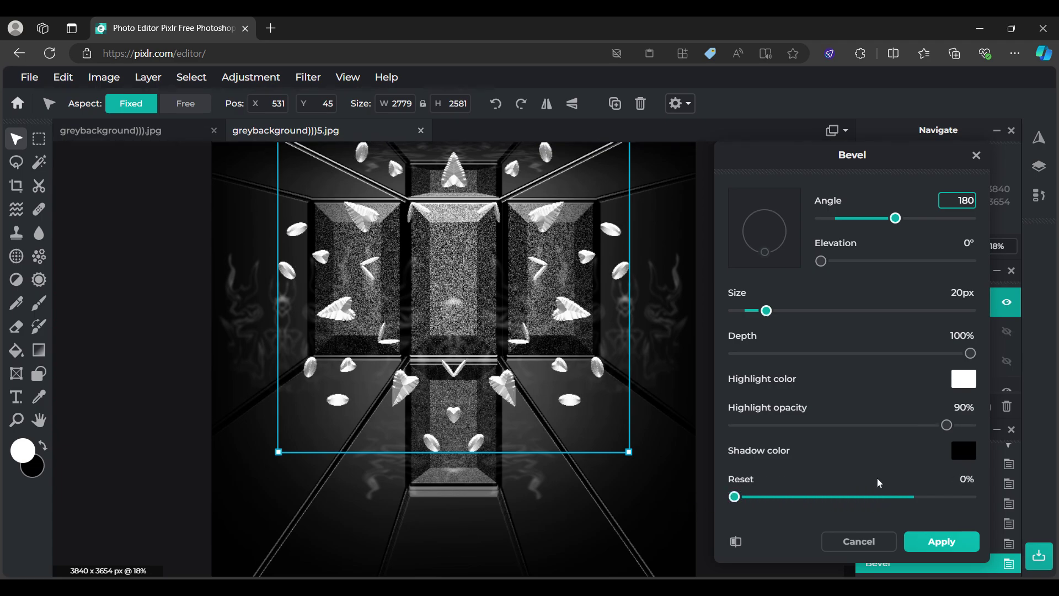
drag(946, 425, 897, 436)
drag(1013, 460, 1023, 459)
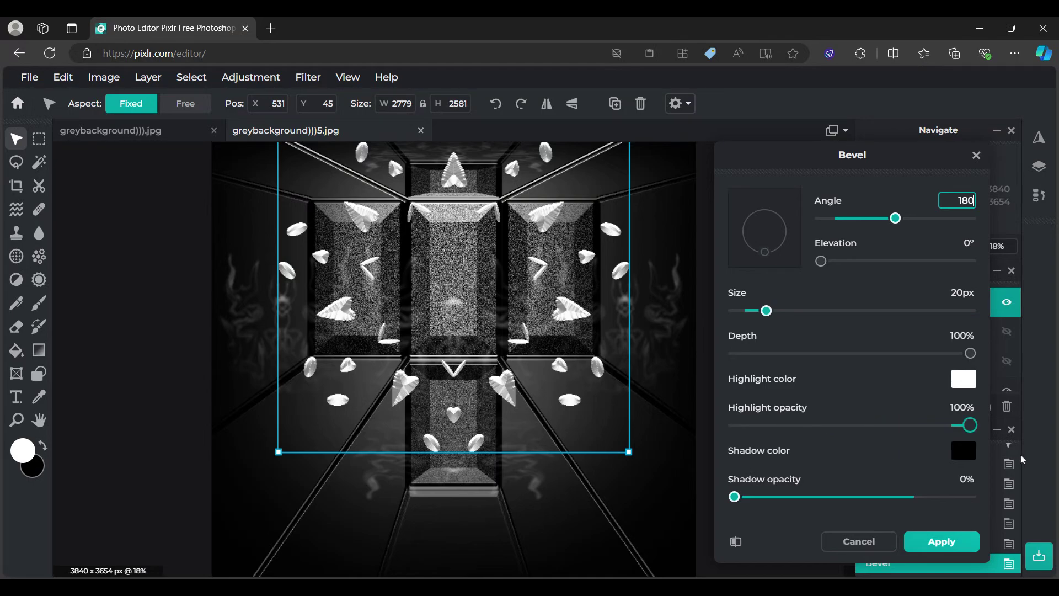
drag(734, 497, 854, 484)
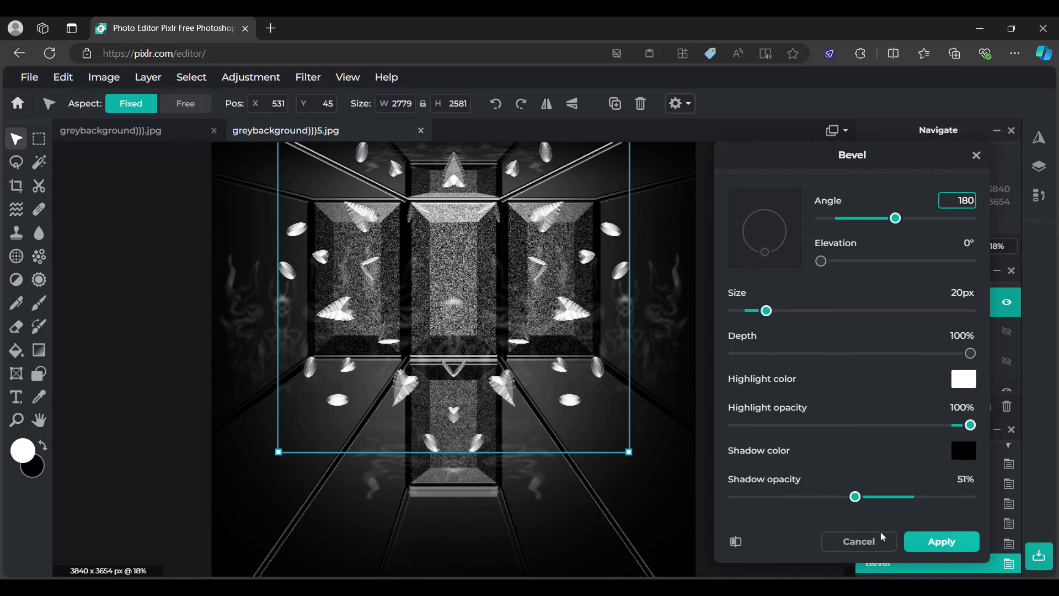
click(942, 541)
Step: Bevel the heart-shape layer again with angle 180°, size 29px, highlight opacity 100% and shadow opacity 49%
click(306, 77)
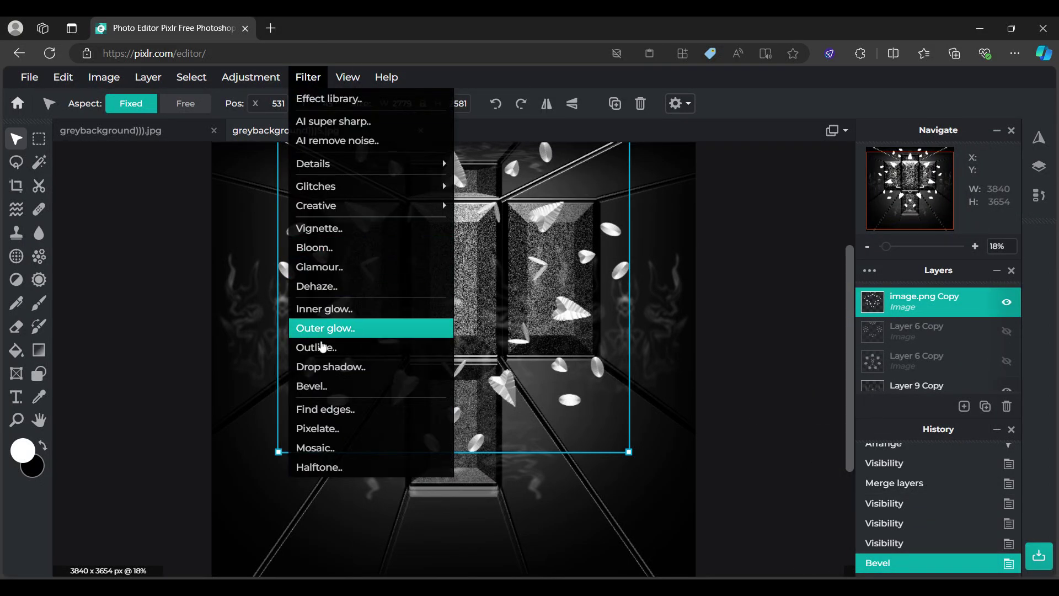
click(337, 385)
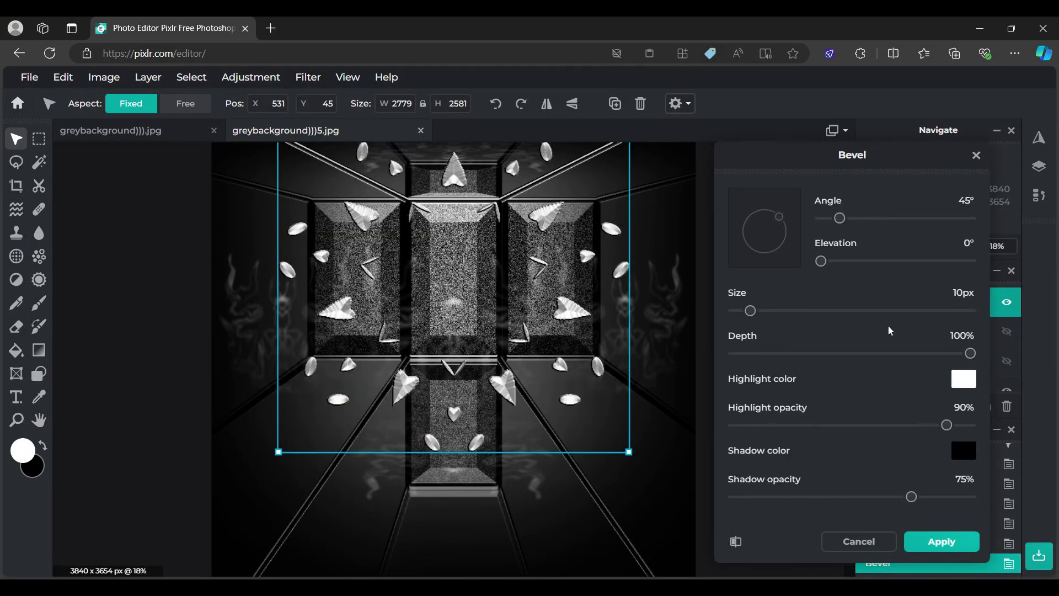
drag(750, 311, 781, 322)
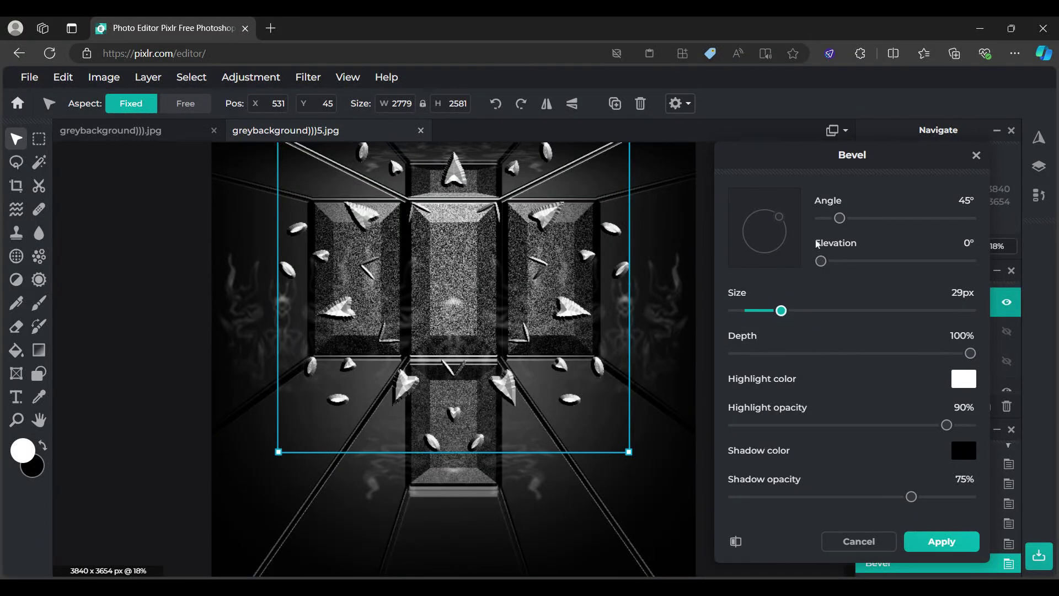
drag(840, 218, 898, 231)
click(961, 199)
double_click(960, 199)
text(180)
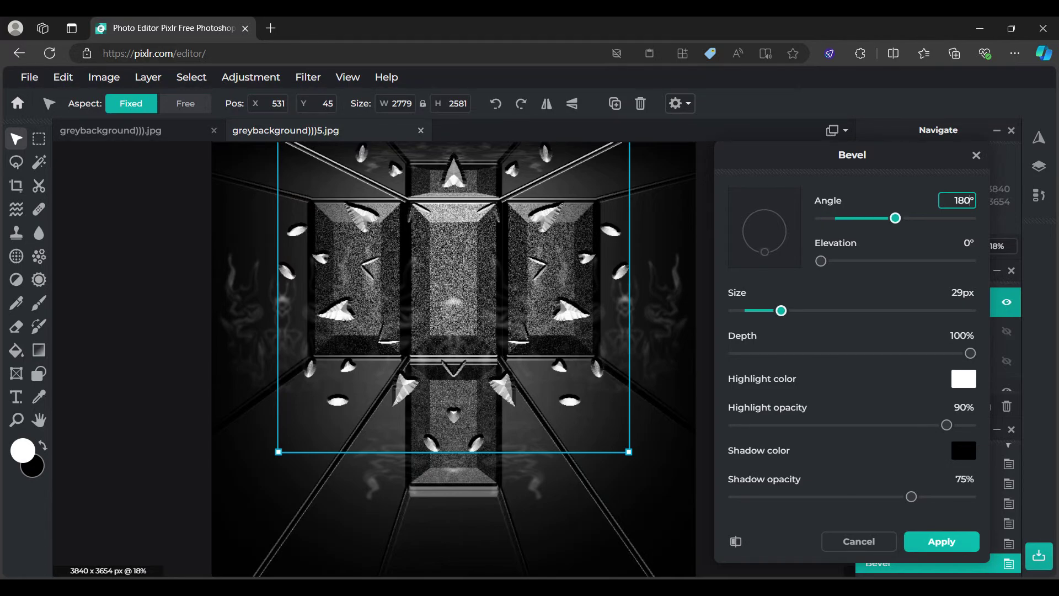
drag(947, 425, 1026, 445)
mouse_move(911, 496)
mouse_down()
mouse_move(845, 498)
mouse_move(853, 503)
mouse_up()
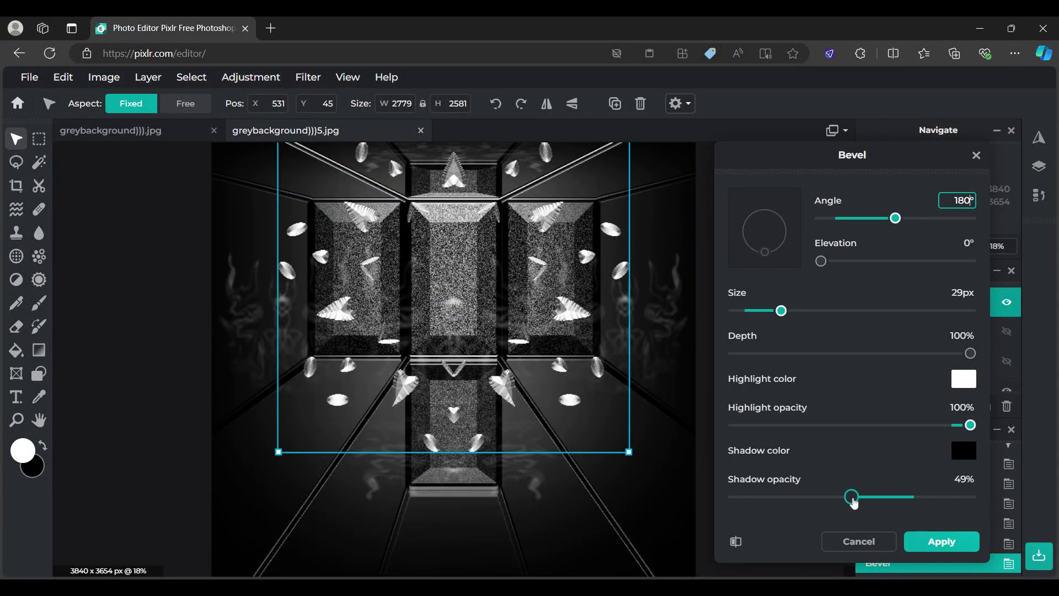
click(937, 542)
Step: Start a Curves adjustment on the heart-shape layer with a raised shadow point, a lowered midtone point and a third highlight point
click(259, 81)
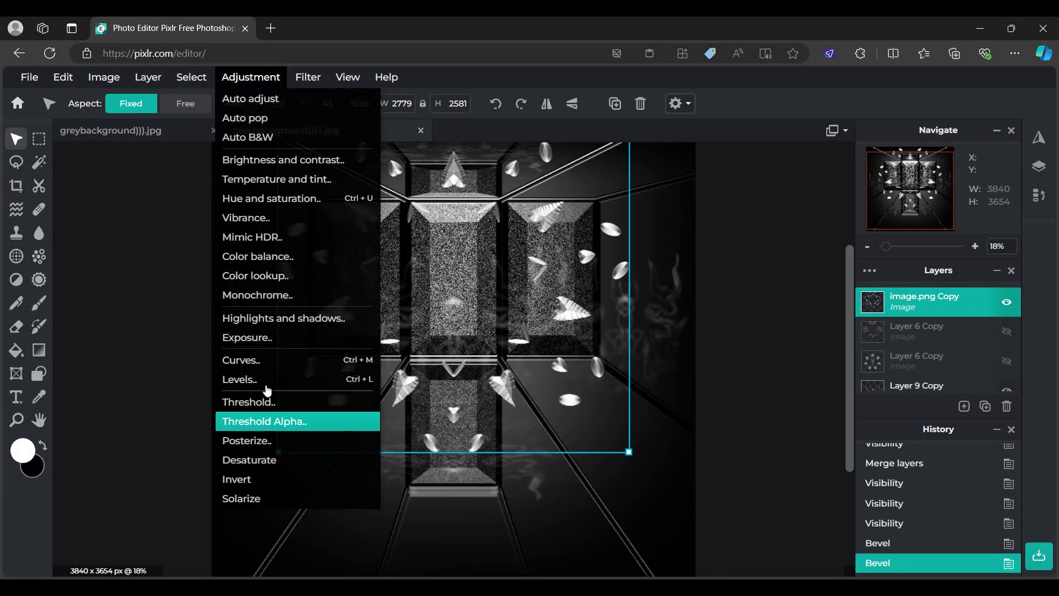
click(268, 359)
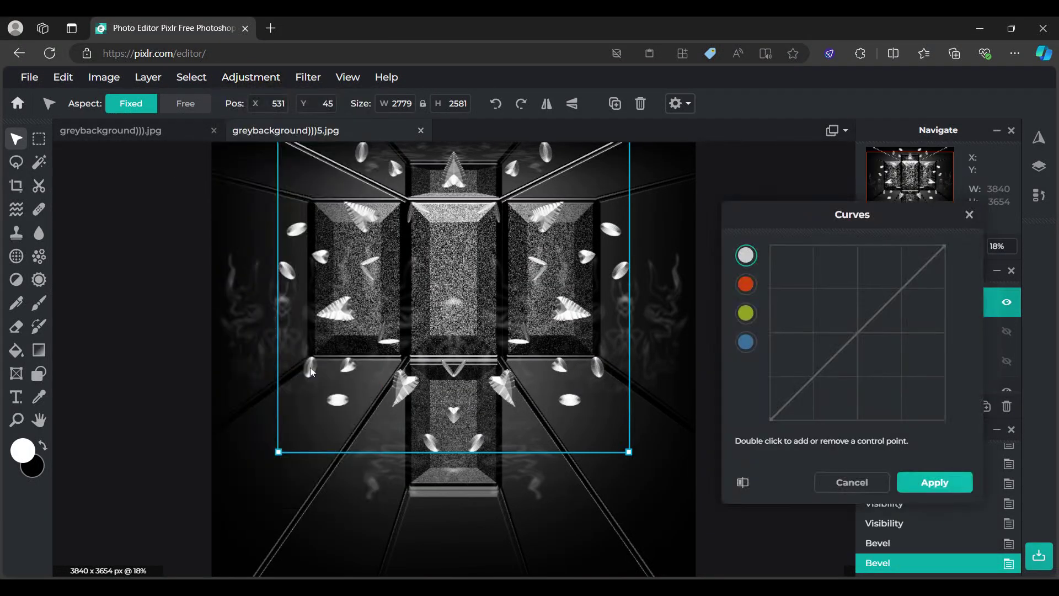
double_click(785, 388)
double_click(821, 406)
drag(822, 405, 861, 407)
drag(784, 388, 800, 333)
double_click(907, 317)
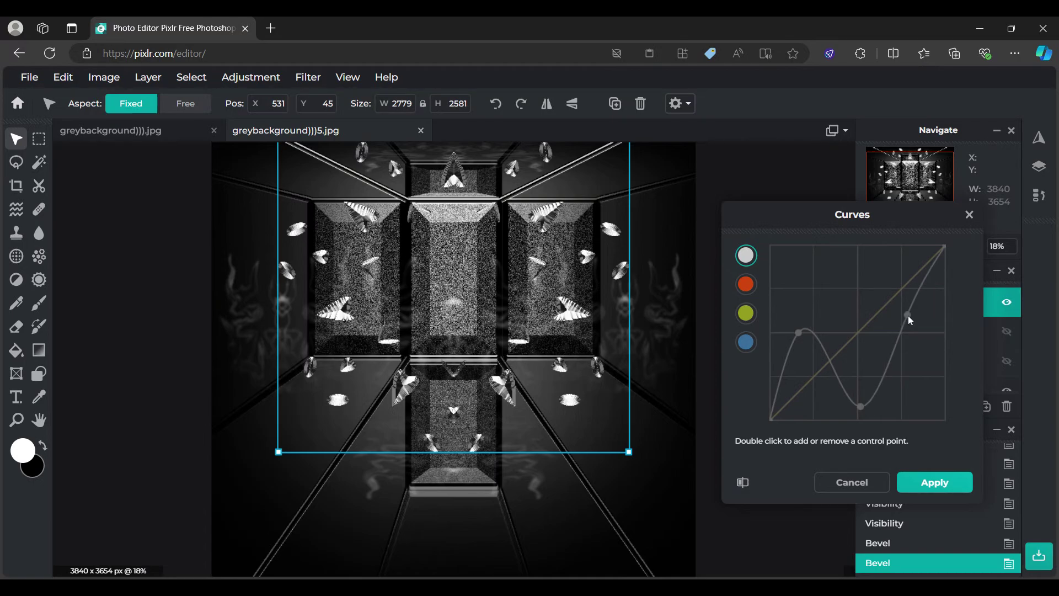
Step: Refine the curve by repositioning its control points and adding another between midtones and highlights, and apply the Curves adjustment
mouse_move(859, 405)
mouse_down()
mouse_move(843, 407)
mouse_move(853, 401)
mouse_up()
mouse_move(908, 312)
mouse_down()
mouse_move(870, 293)
mouse_move(890, 309)
mouse_move(902, 273)
mouse_move(884, 274)
mouse_move(897, 298)
mouse_up()
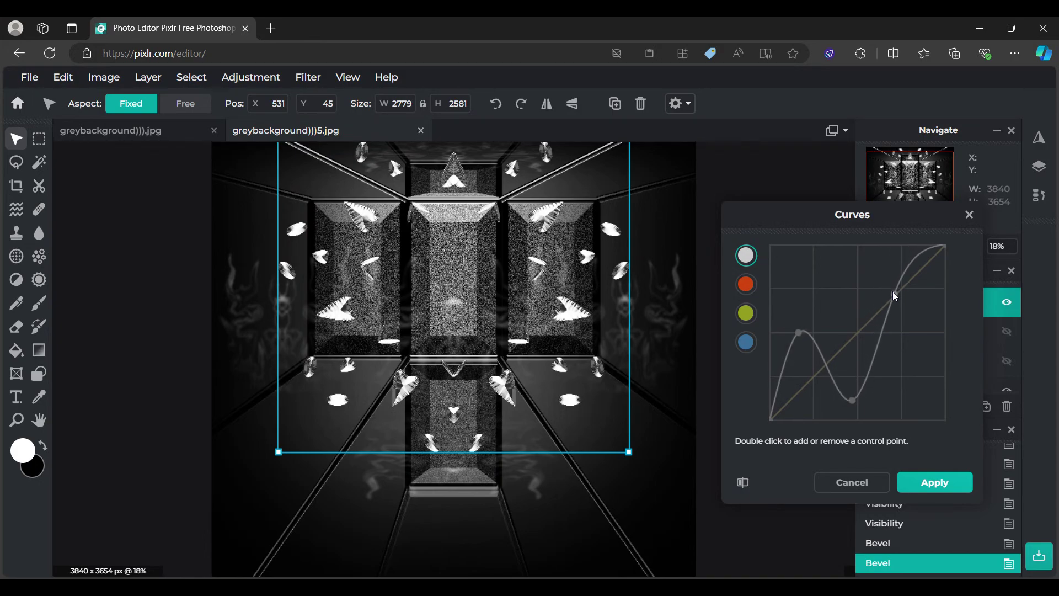
mouse_move(799, 332)
mouse_down()
mouse_move(802, 301)
mouse_move(808, 332)
mouse_up()
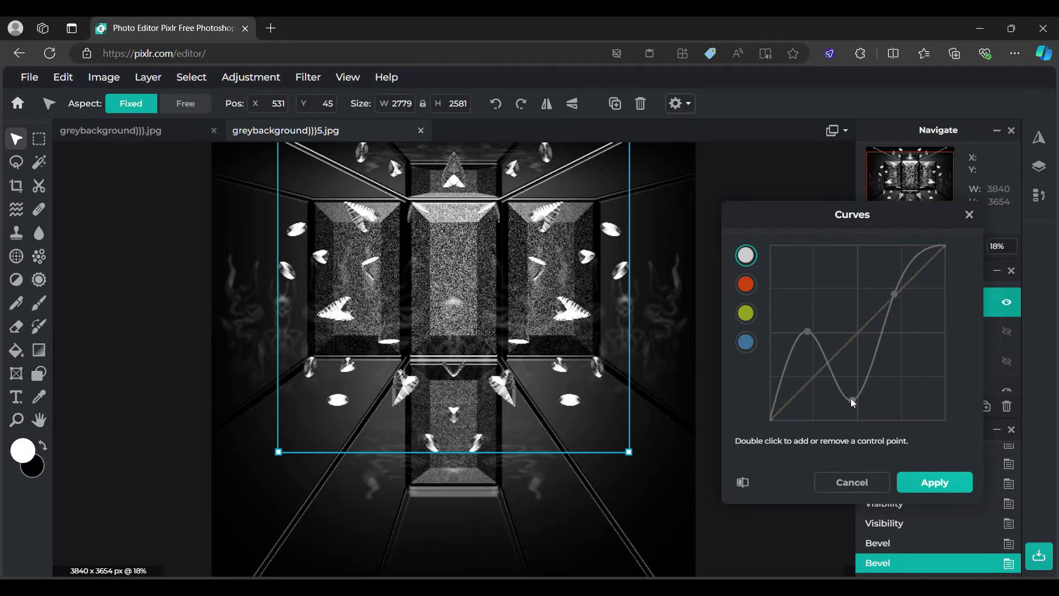
double_click(879, 381)
drag(850, 398, 798, 336)
mouse_move(878, 380)
mouse_down()
mouse_move(882, 390)
mouse_move(879, 373)
mouse_up()
click(910, 483)
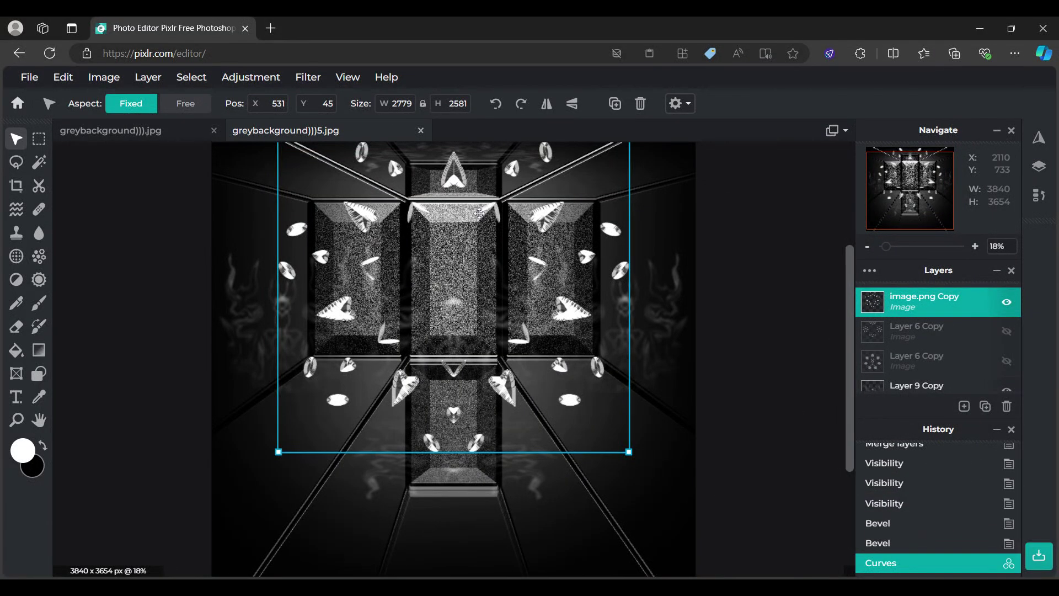
Step: Bevel the heart-shape layer with angle 0°, size 11px, highlight opacity raised to maximum and reduced shadow opacity
scroll(480, 213, down, 1)
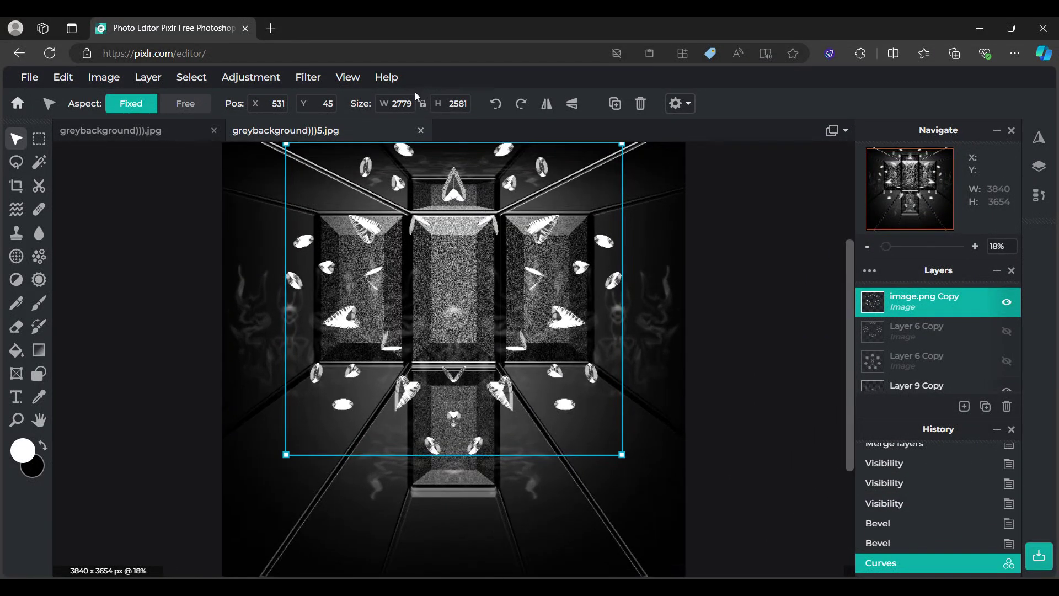
click(308, 77)
click(337, 386)
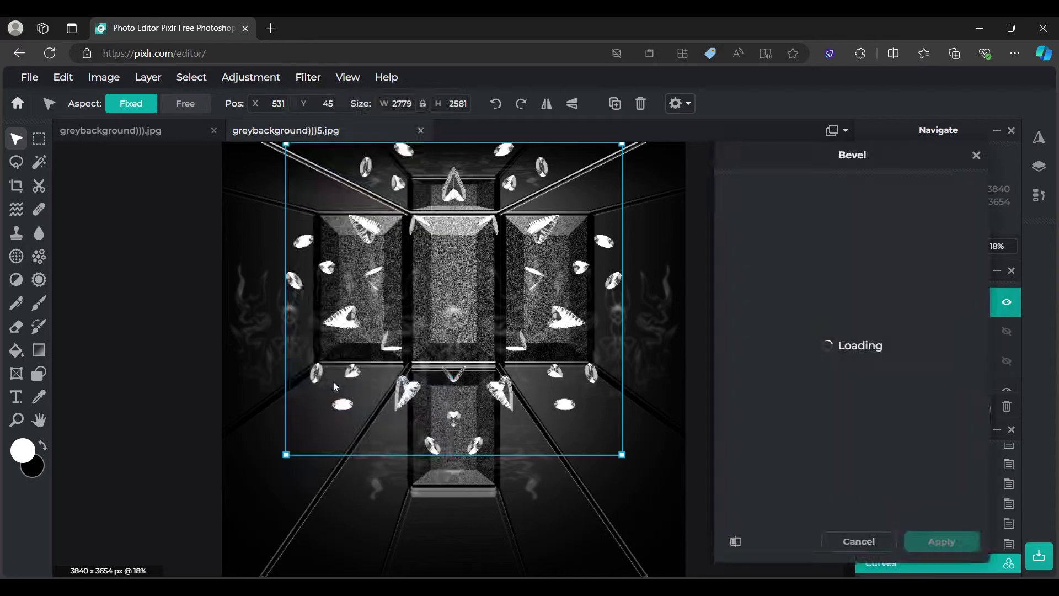
drag(834, 221, 740, 221)
drag(781, 313, 752, 316)
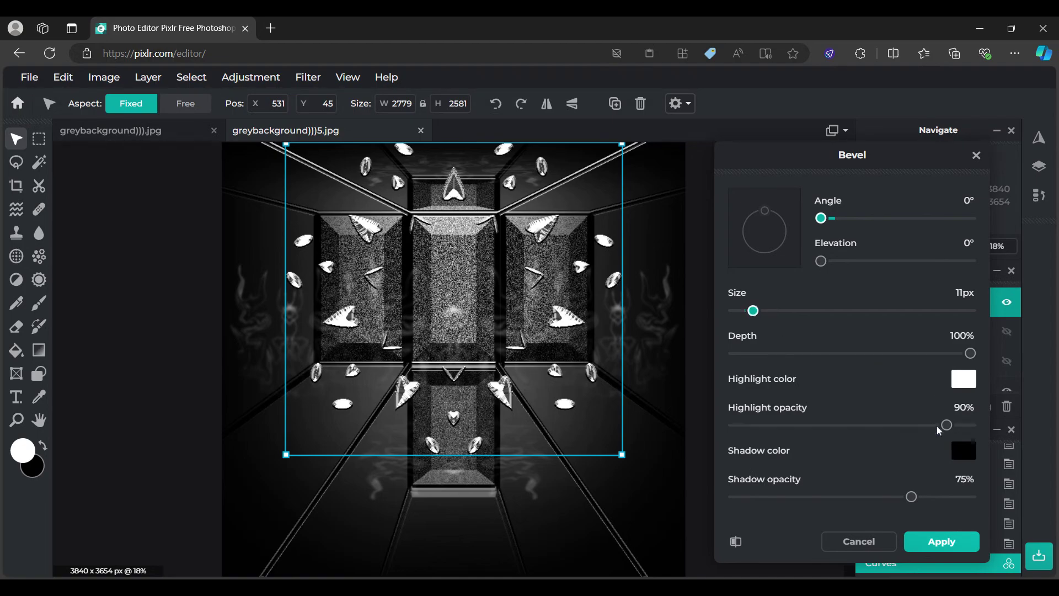
drag(947, 424, 972, 425)
drag(911, 496, 855, 499)
click(929, 546)
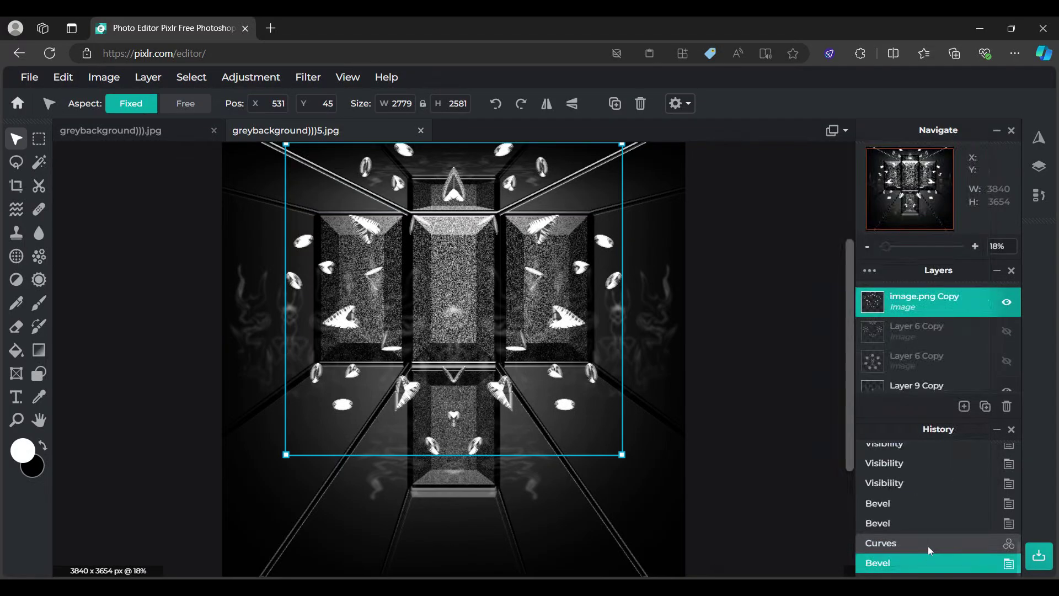
Step: Inspect the bevelled shapes up close, reselect the image.png Copy layer, and apply Highlights and shadows with Shadows at -139
click(783, 412)
scroll(783, 412, up, 3)
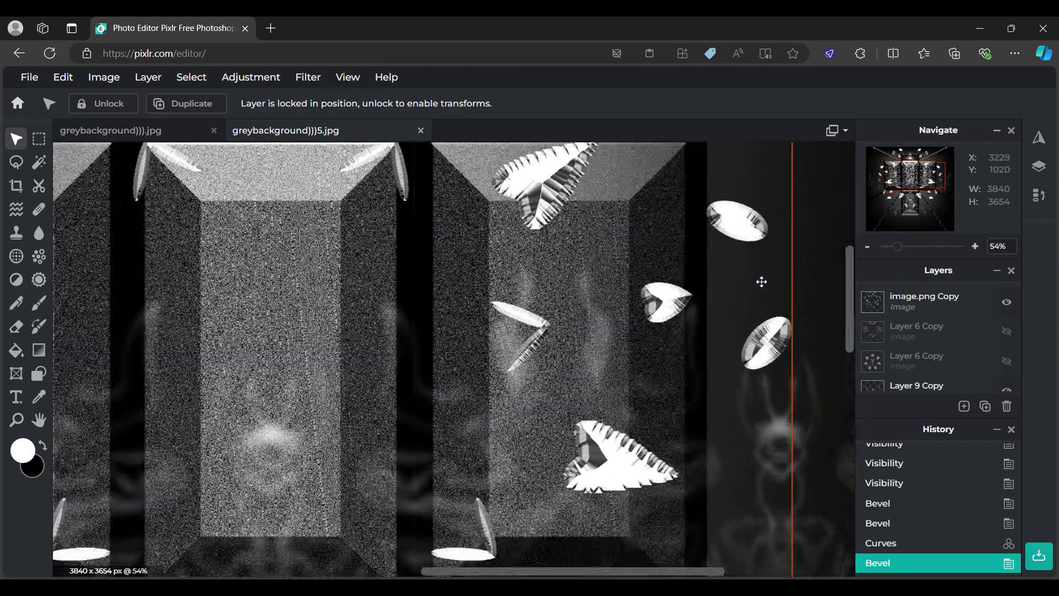
scroll(761, 282, down, 1)
scroll(496, 236, down, 3)
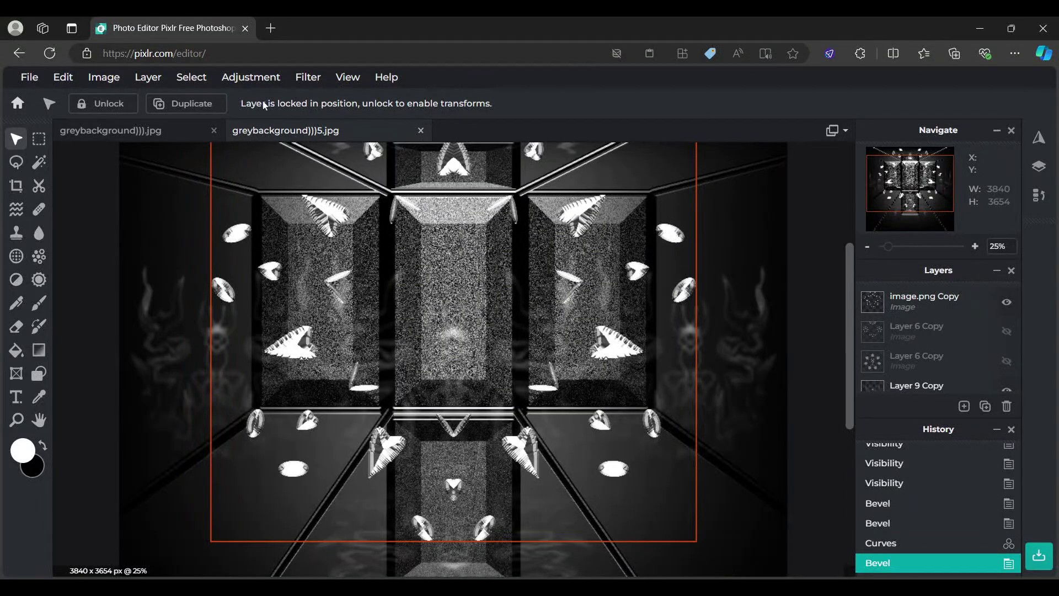
click(263, 80)
click(898, 303)
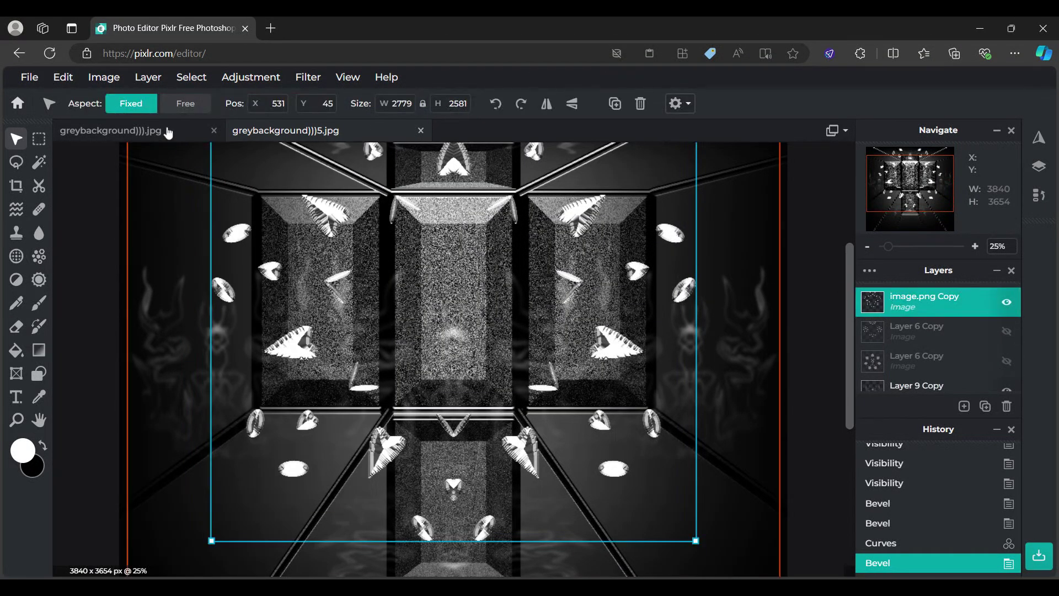
click(251, 78)
click(279, 318)
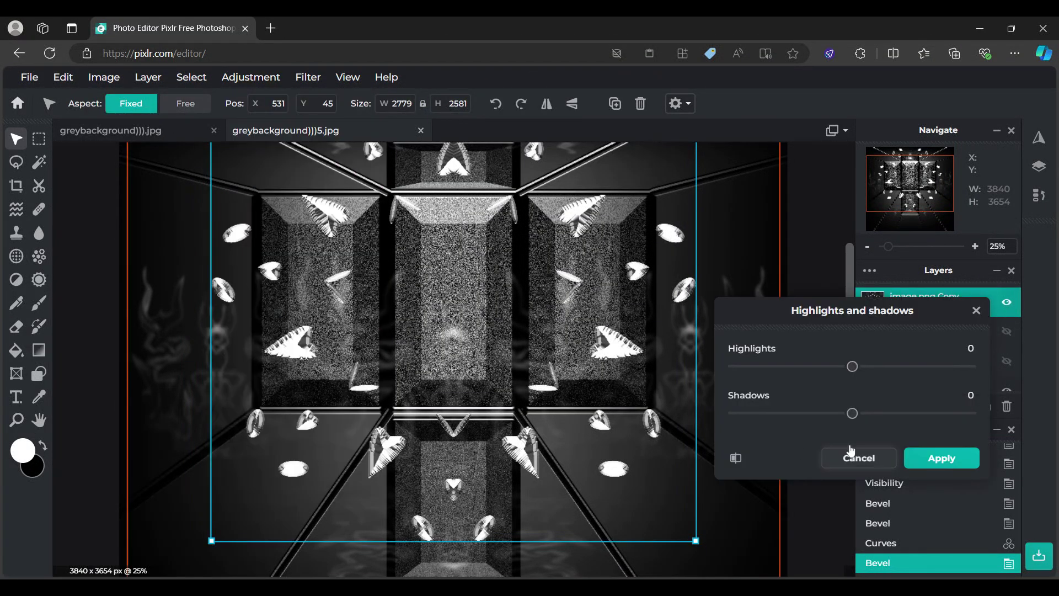
drag(828, 406, 772, 415)
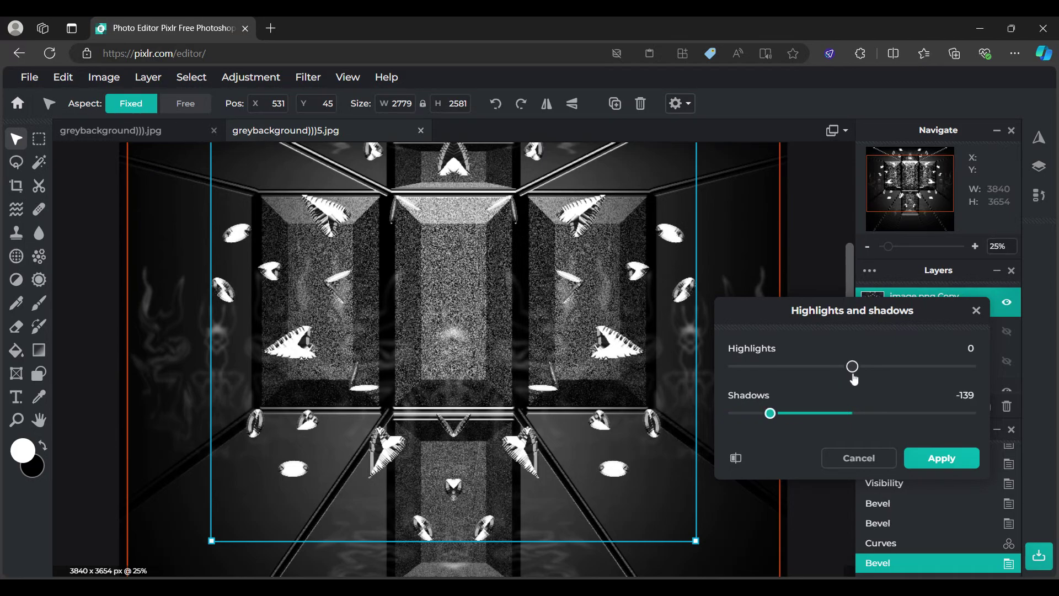
click(941, 458)
click(247, 77)
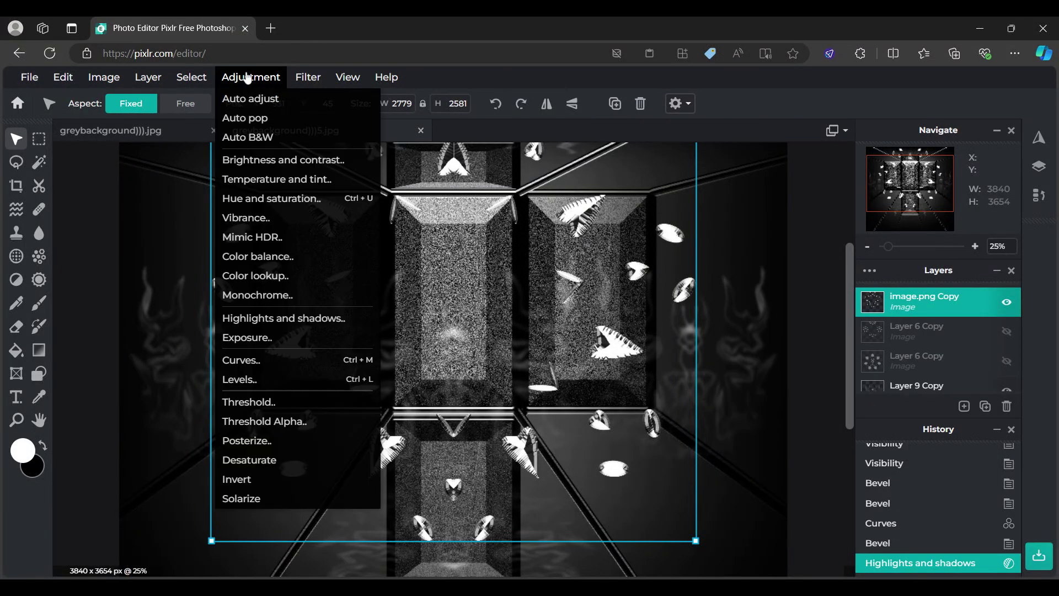
click(265, 159)
mouse_move(870, 415)
mouse_down()
mouse_move(904, 413)
mouse_move(855, 413)
mouse_up()
click(858, 458)
Step: Apply Dehaze with Amount 72 to the image.png Copy layer and deselect it
scroll(306, 320, up, 6)
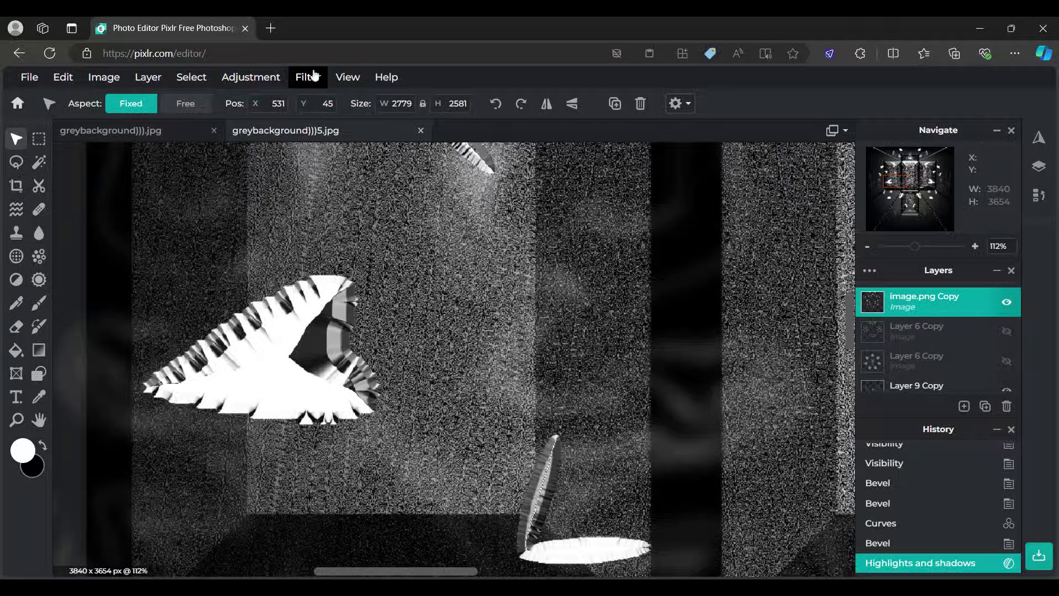
click(314, 77)
click(366, 284)
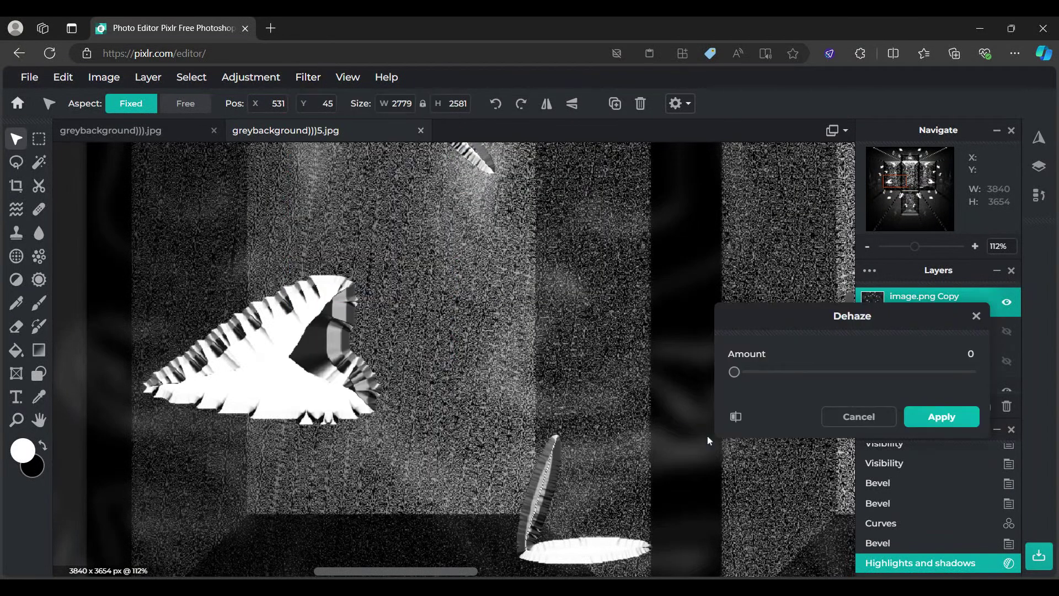
drag(733, 372, 907, 402)
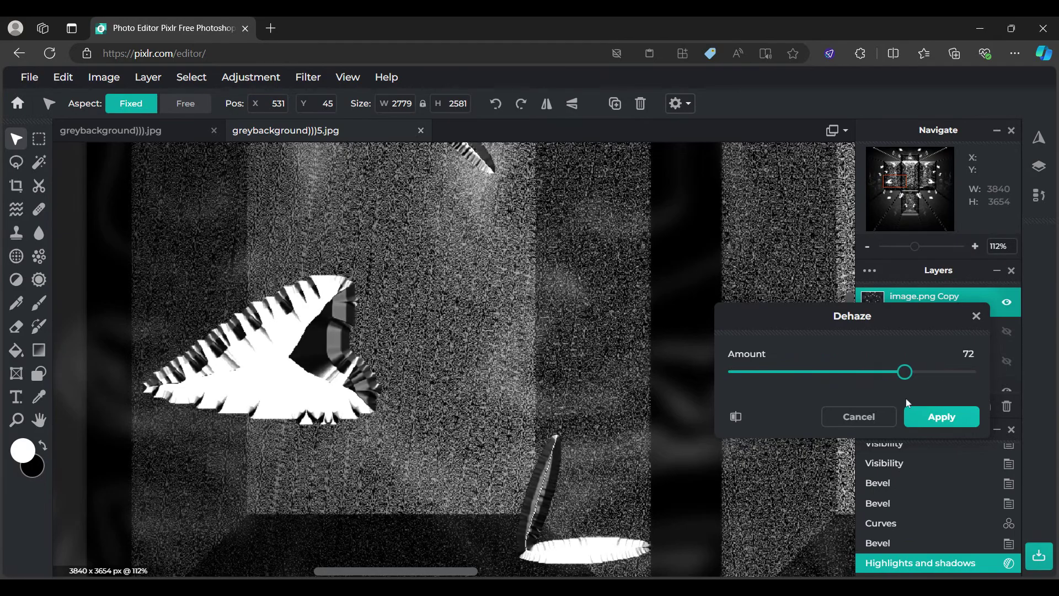
click(939, 418)
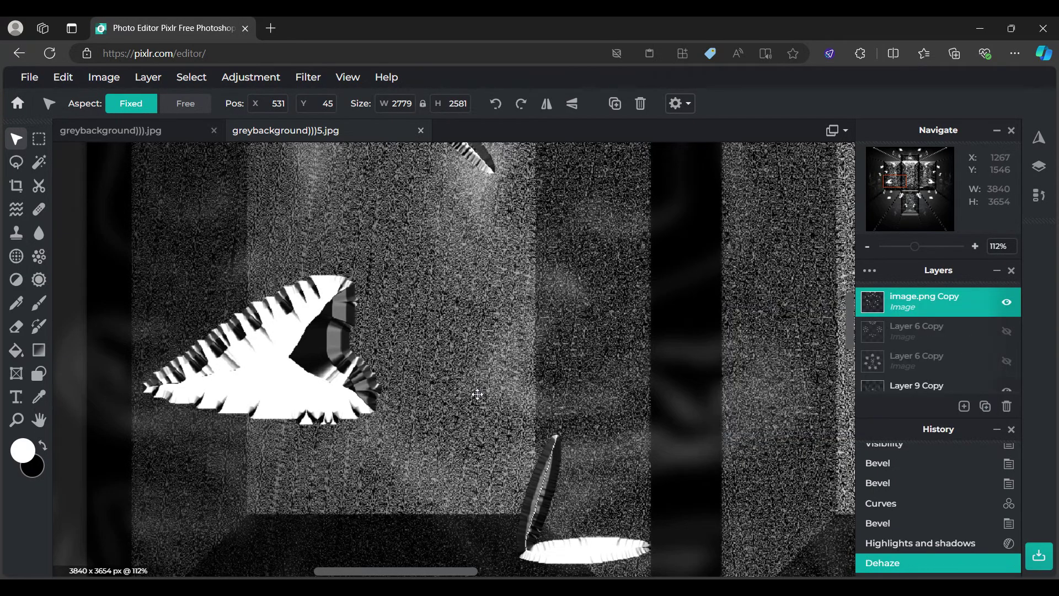
scroll(477, 393, down, 10)
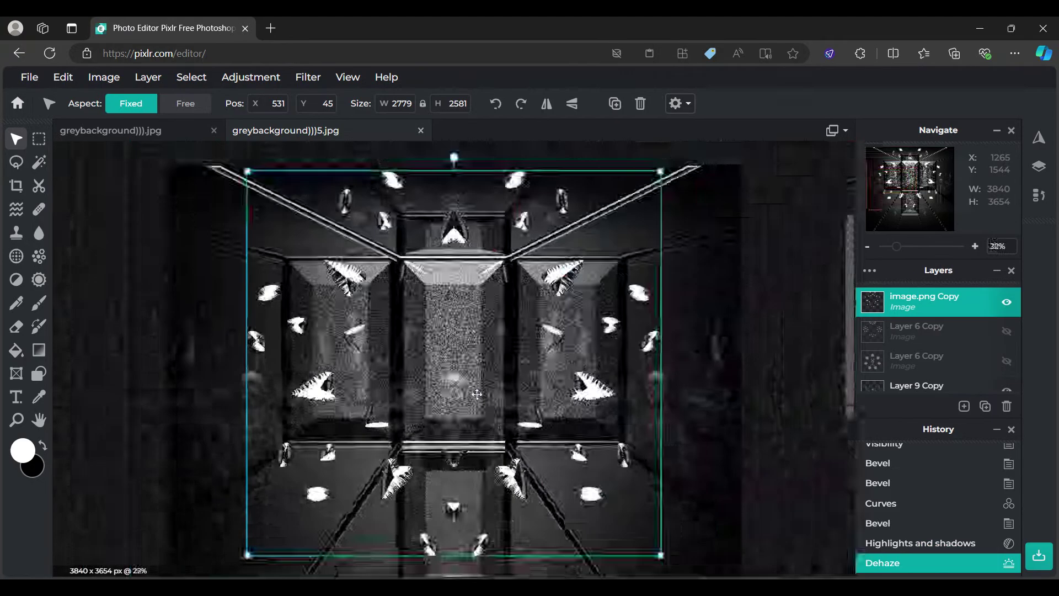
scroll(477, 394, down, 2)
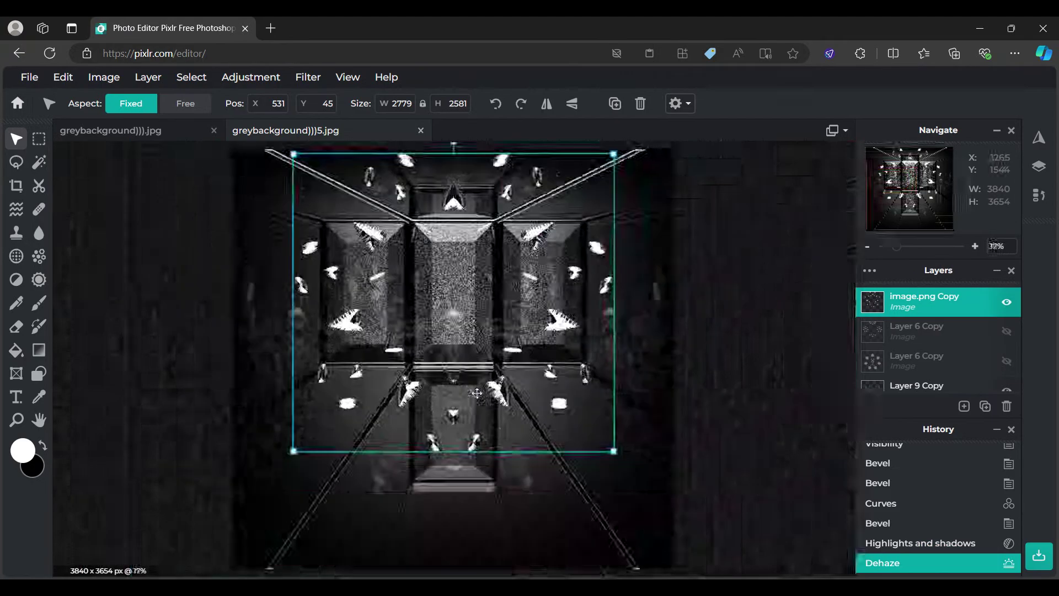
click(723, 302)
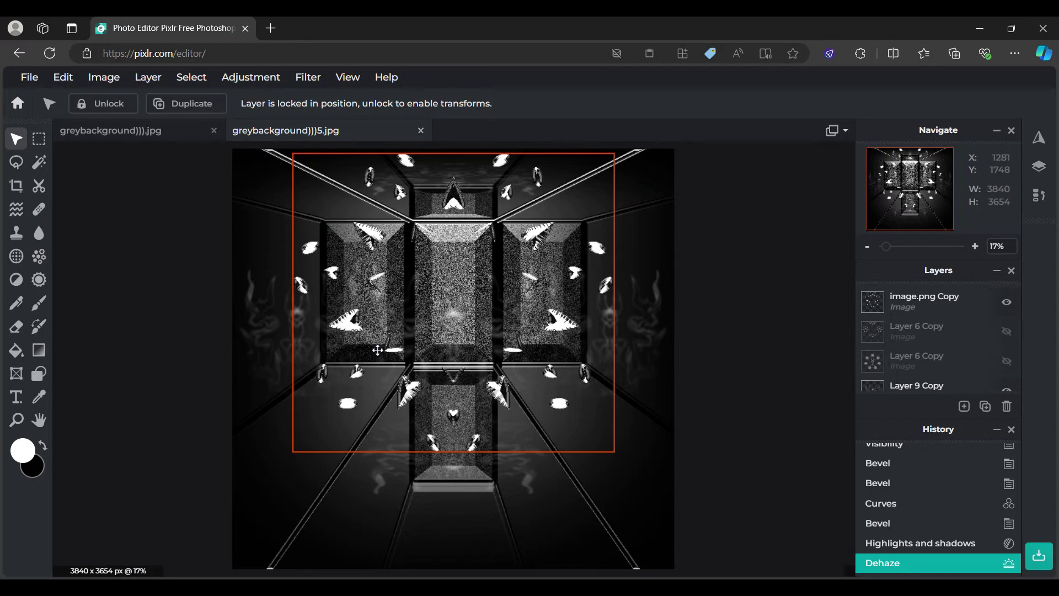
Step: Duplicate the image.png Copy layer and place the copy, flipped horizontally, over the room's right wall
click(921, 310)
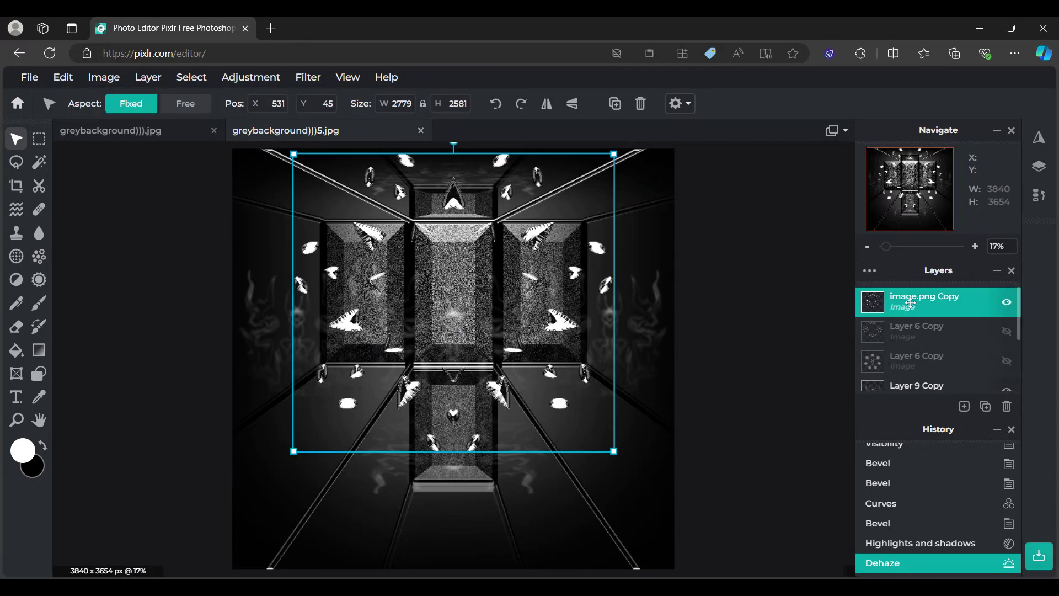
key(ctrl+j)
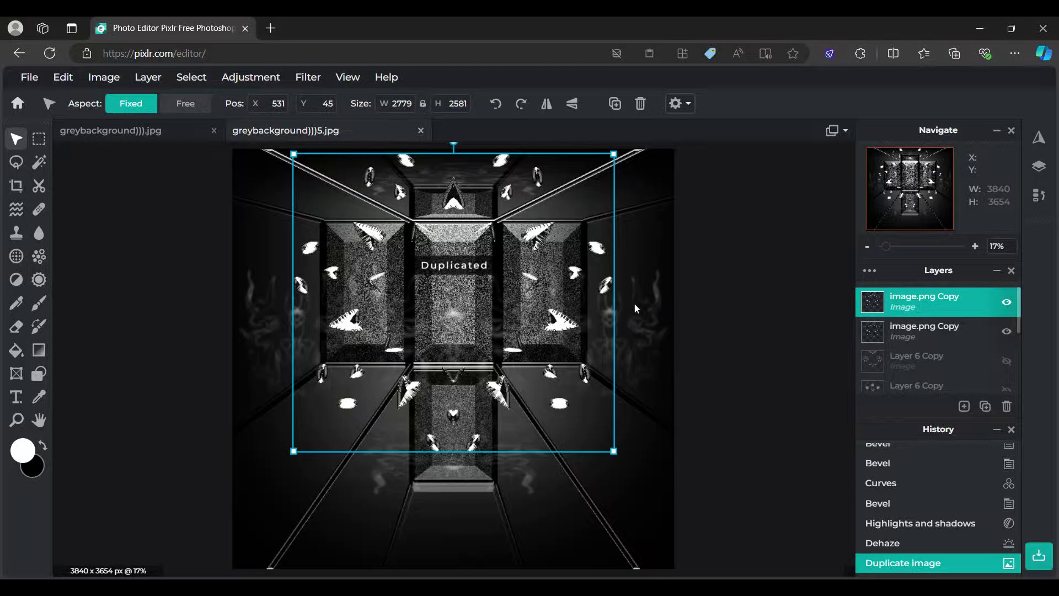
drag(355, 296, 566, 292)
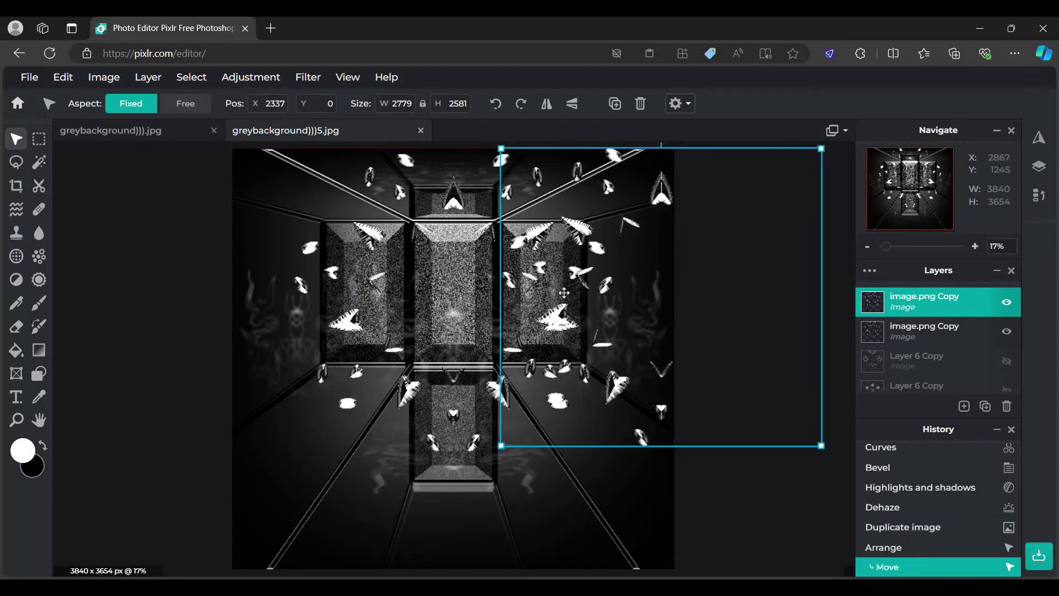
click(548, 111)
Step: Duplicate the flipped copy and place the new one over the room's left wall at X -2530, Y 45
drag(553, 272, 119, 298)
key(ctrl+j)
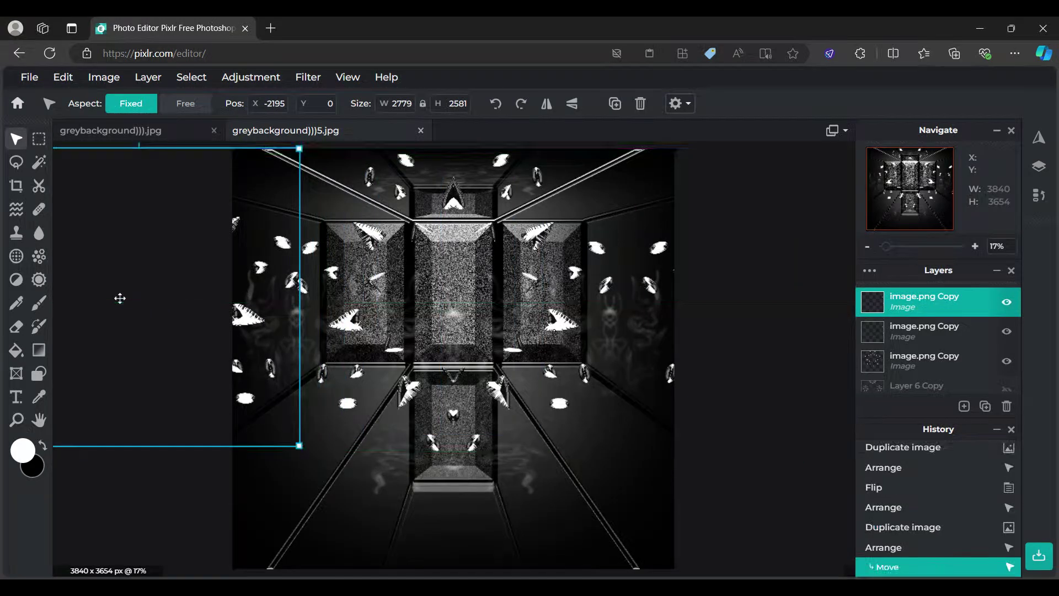
drag(270, 292, 222, 295)
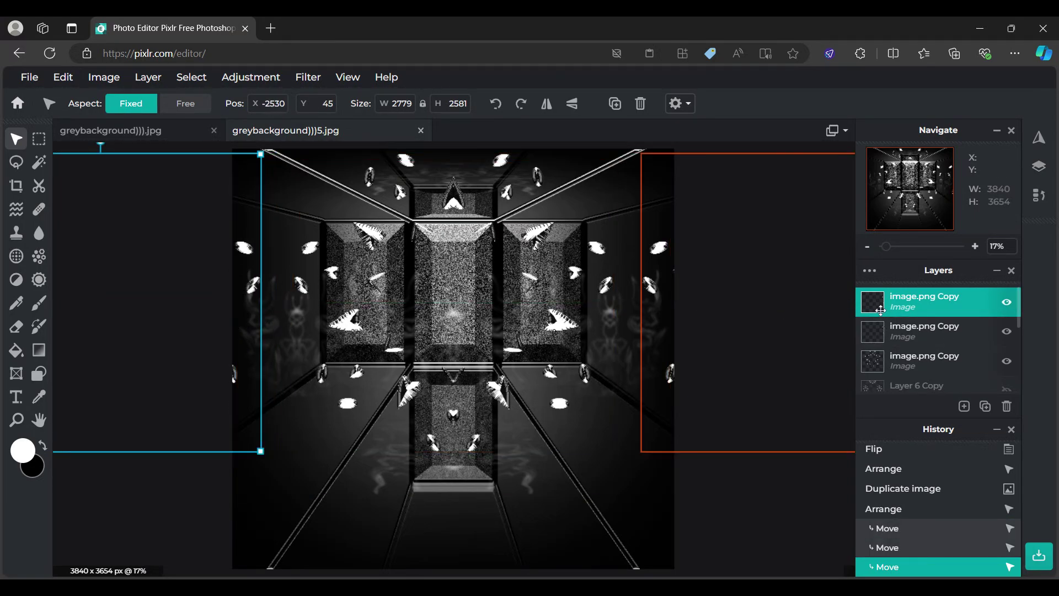
Step: Merge the two side copies into one layer and nudge it rightward to X -2513 so it centres on the canvas
click(906, 307)
click(766, 505)
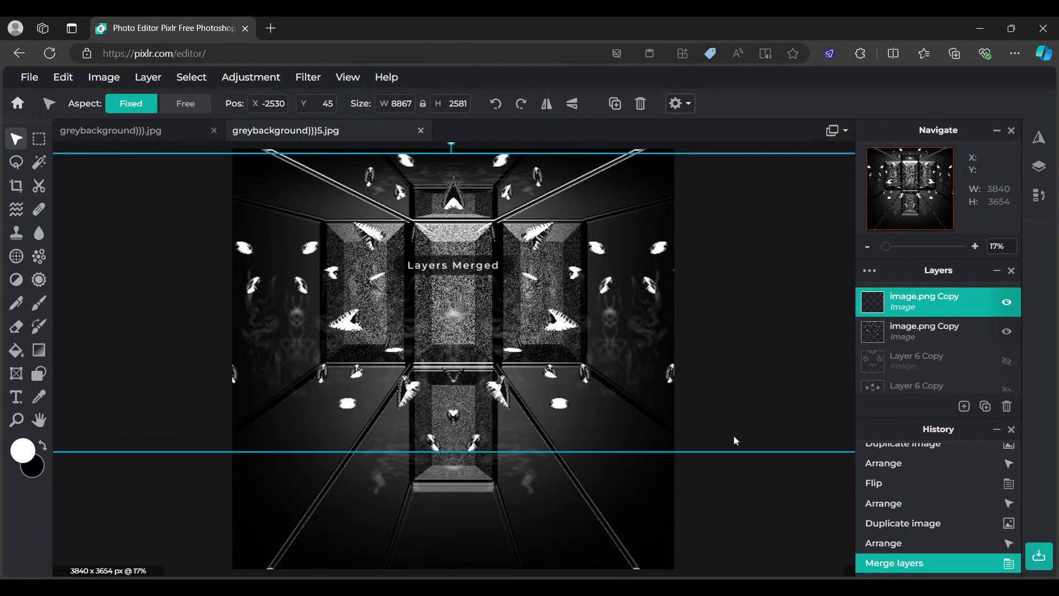
key(Right)
key(Right)
key(Right)
key(Right)
key(Right)
key(Right)
key(Right)
key(Right)
key(Right)
key(Right)
key(Right)
key(Right)
key(Right)
key(Right)
key(Right)
key(Right)
key(Right)
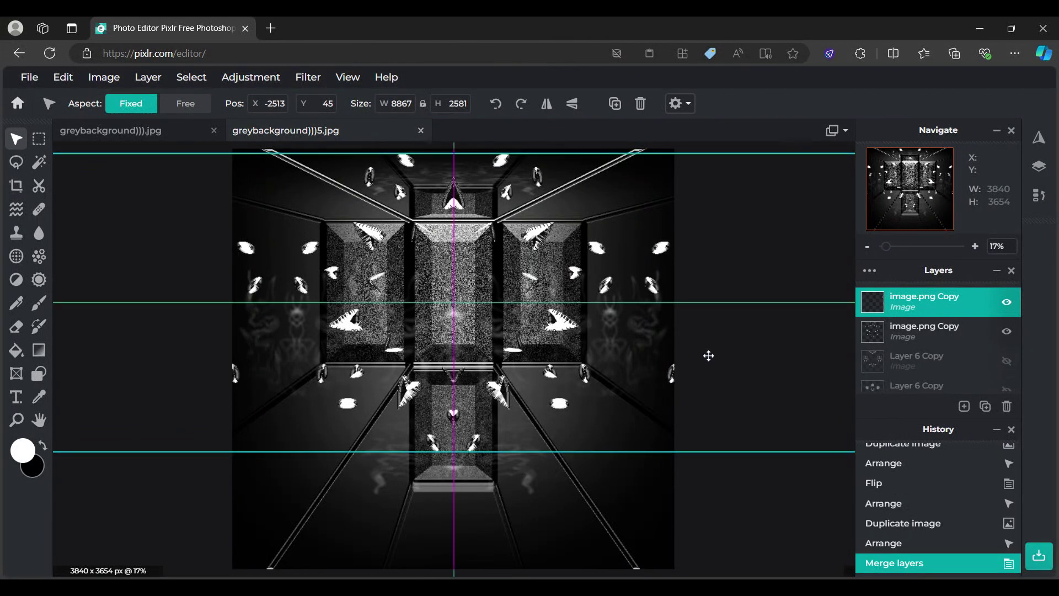
key(ctrl+minus)
key(ctrl+plus)
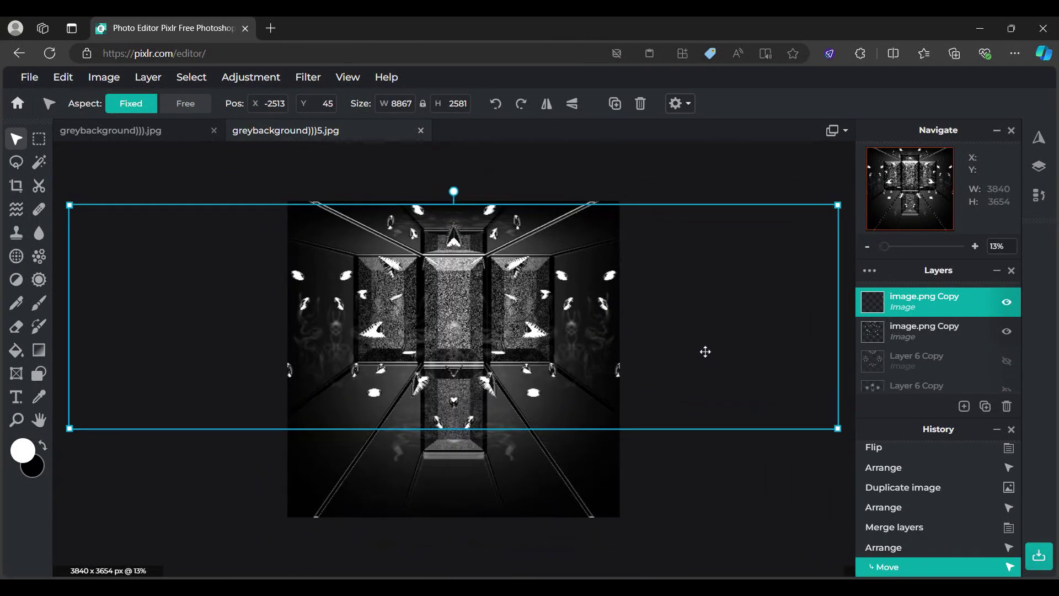
Step: Apply Fish Eye with Buldge 157 to the merged side layer and erase once over the lower centre at 20% opacity, brush size 1000
click(308, 77)
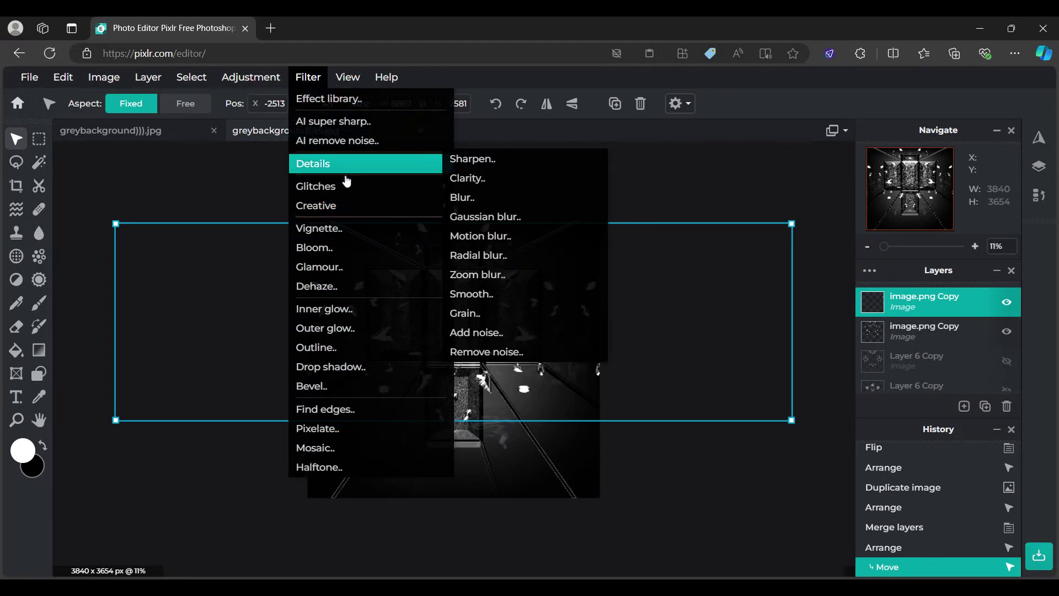
mouse_move(425, 206)
click(487, 243)
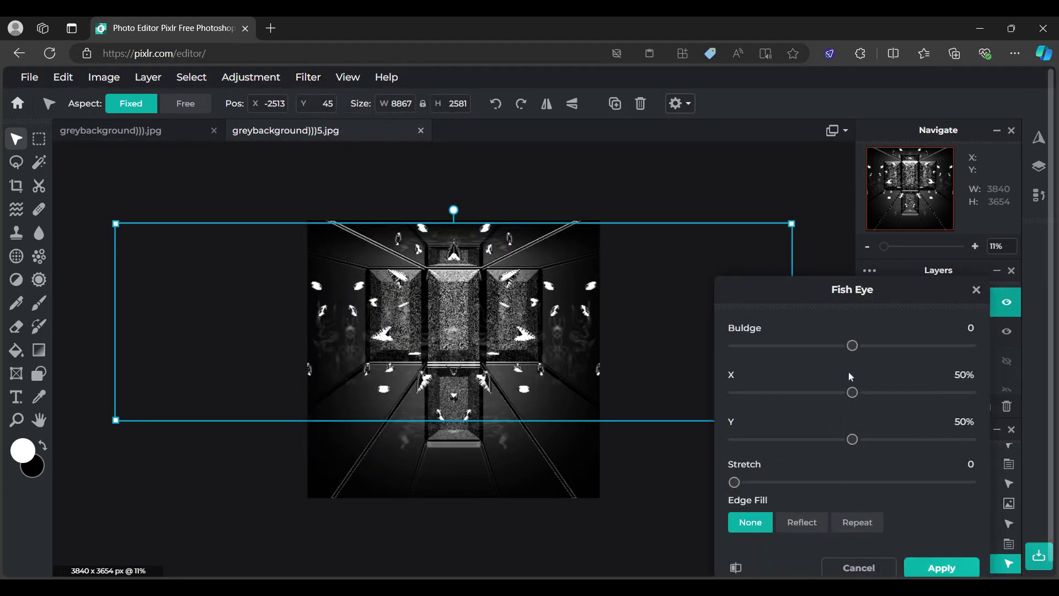
drag(852, 352, 969, 348)
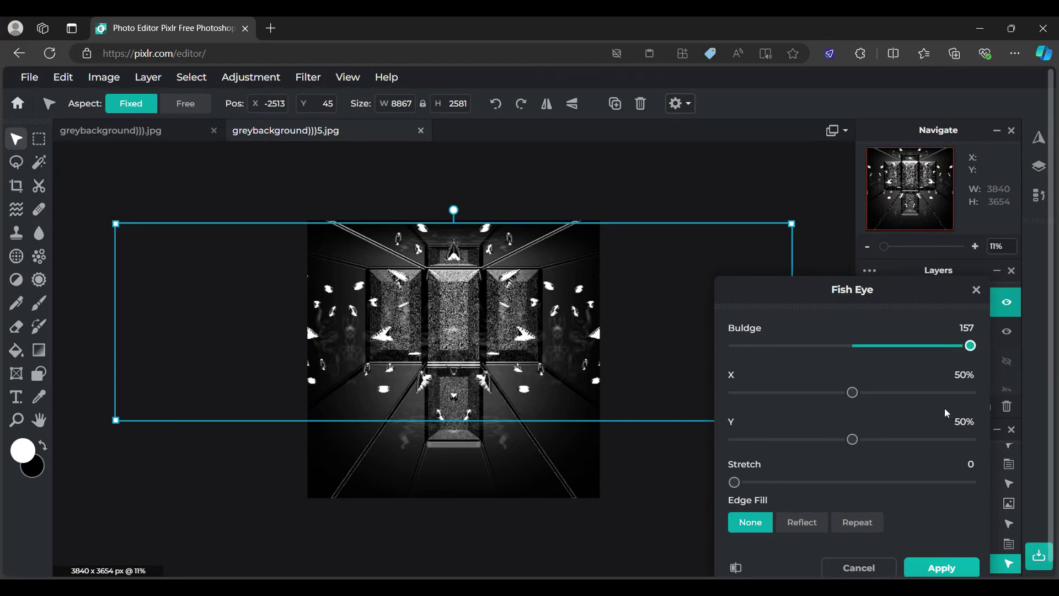
click(931, 568)
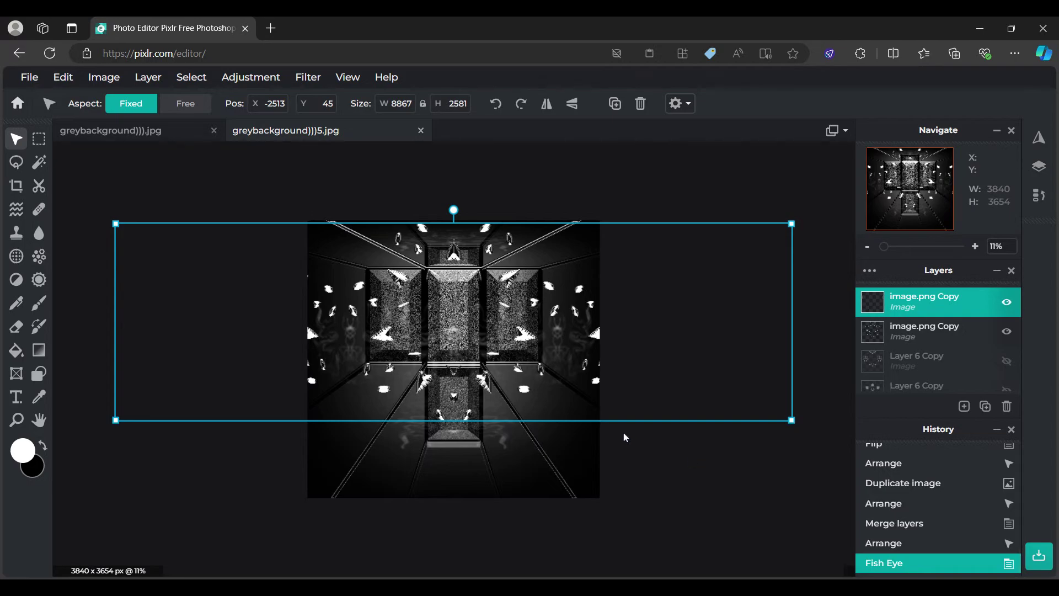
scroll(623, 432, up, 1)
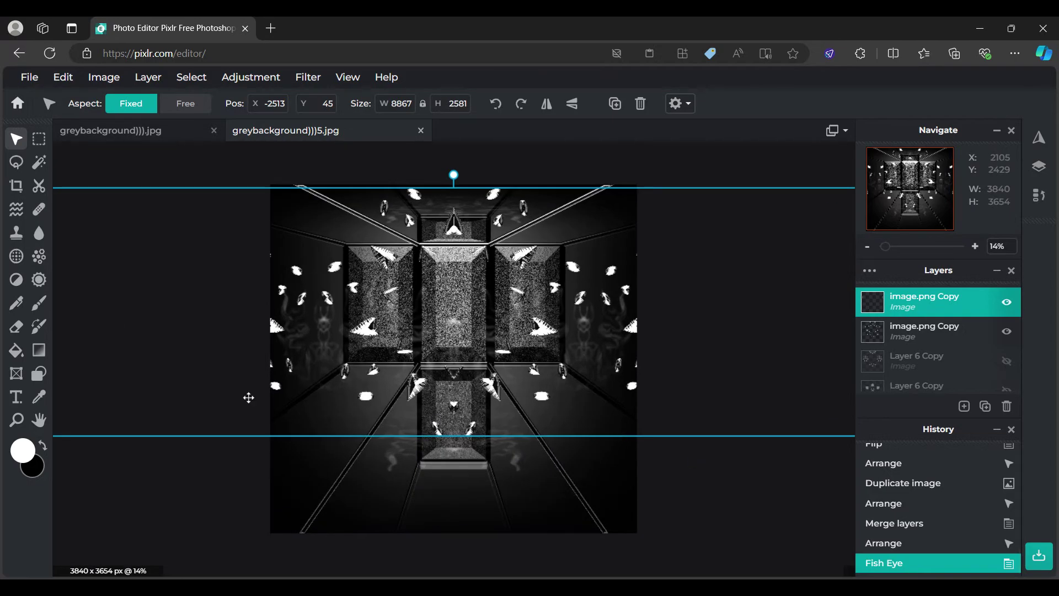
click(16, 327)
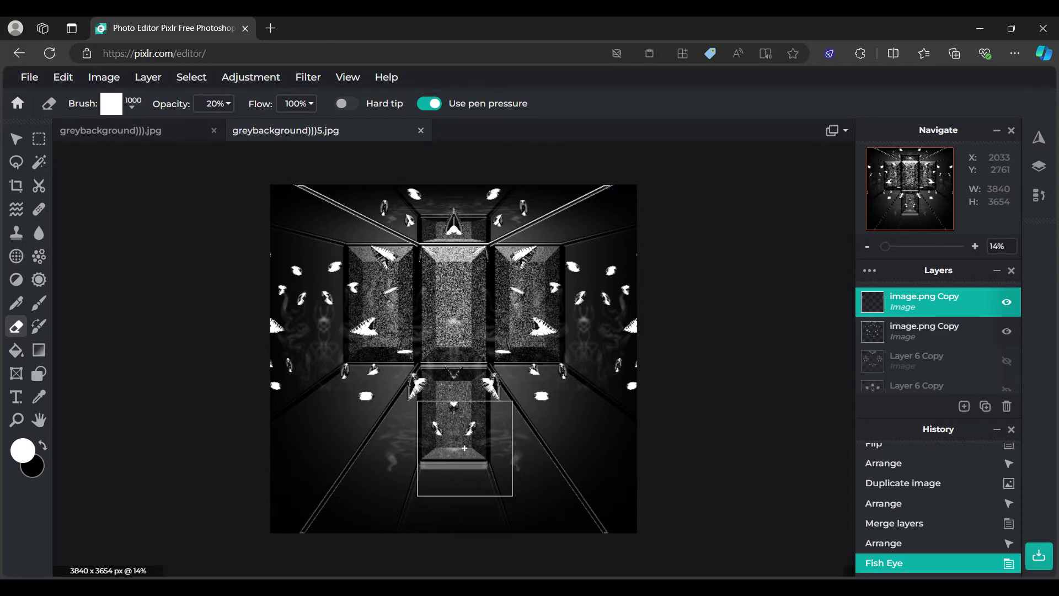
click(464, 448)
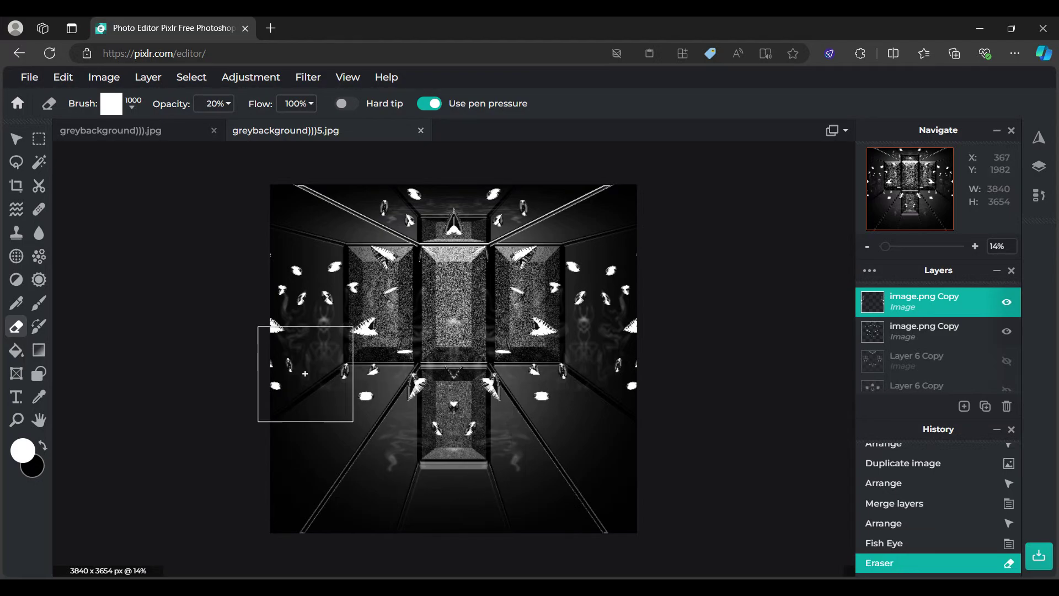
Step: Enlarge the merged side layer to 6730 × 2283 and centre it horizontally at X -1445, Y 194
click(21, 150)
drag(668, 299, 675, 298)
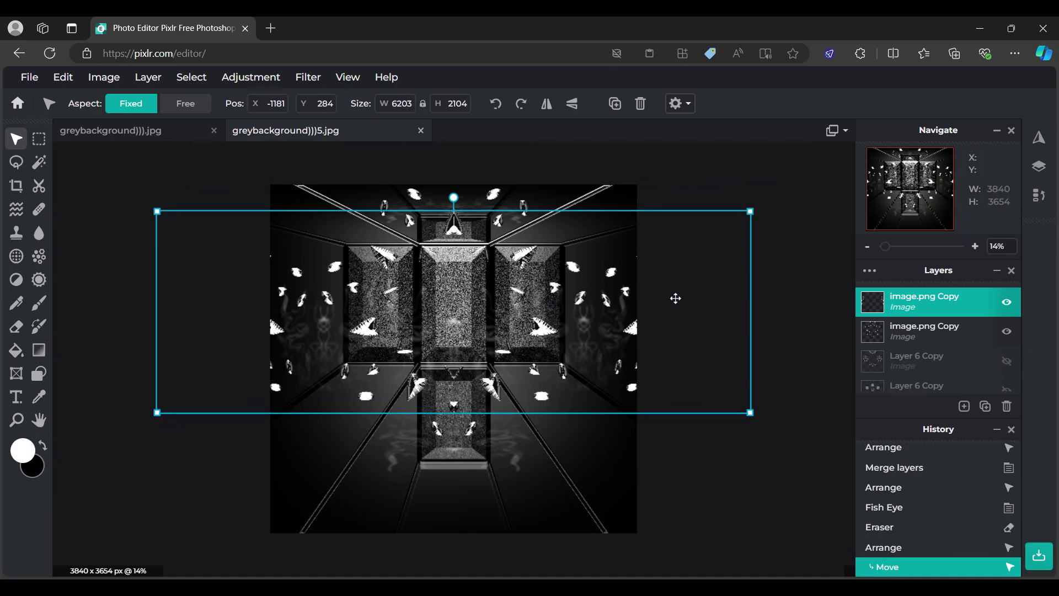
scroll(674, 296, up, 3)
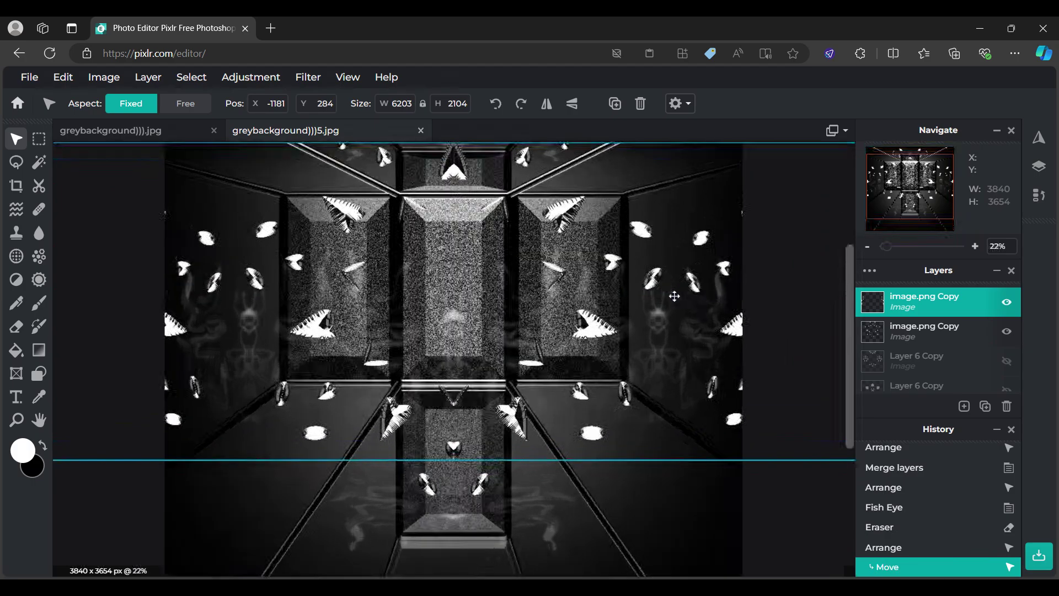
scroll(674, 296, down, 3)
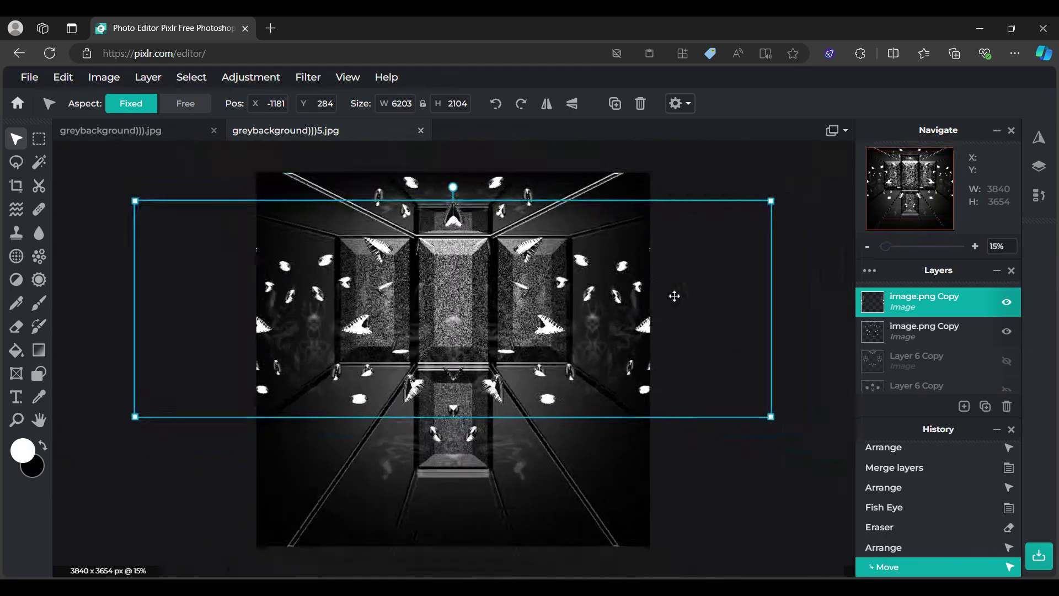
drag(674, 296, 674, 272)
drag(771, 392, 824, 455)
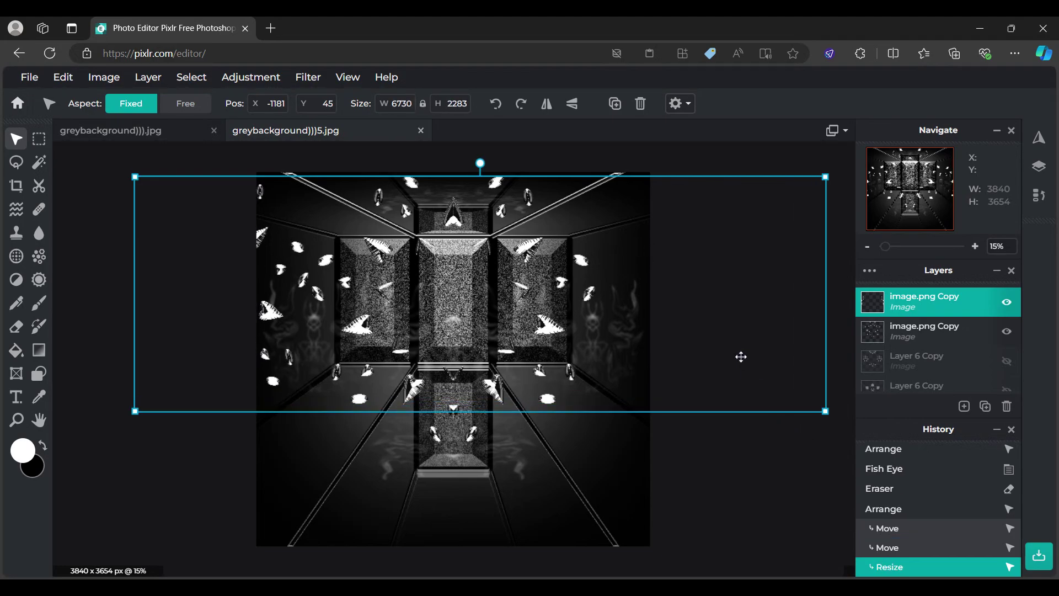
drag(747, 369, 717, 383)
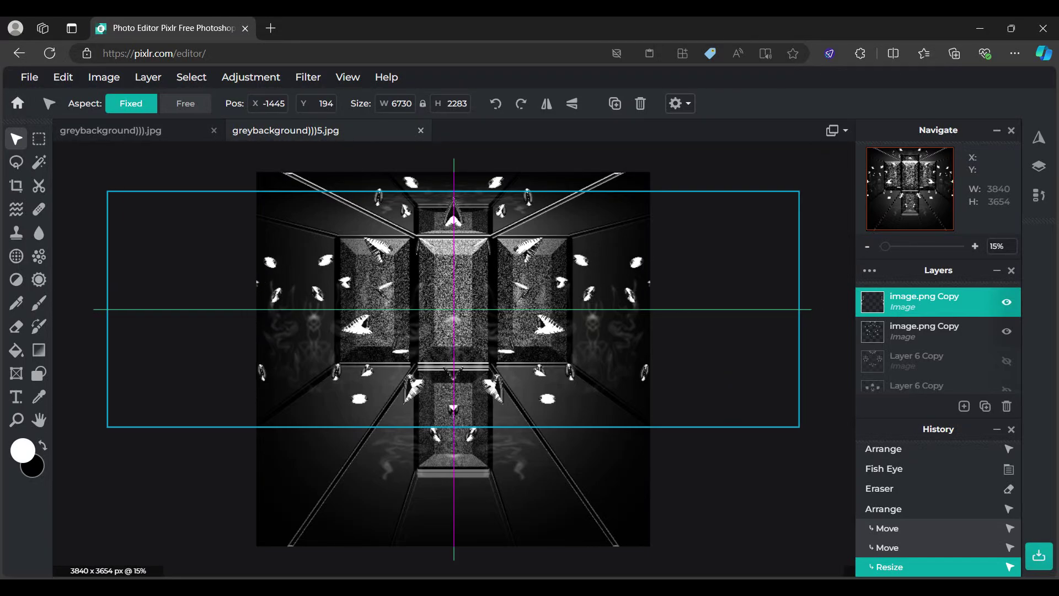
drag(717, 382, 717, 382)
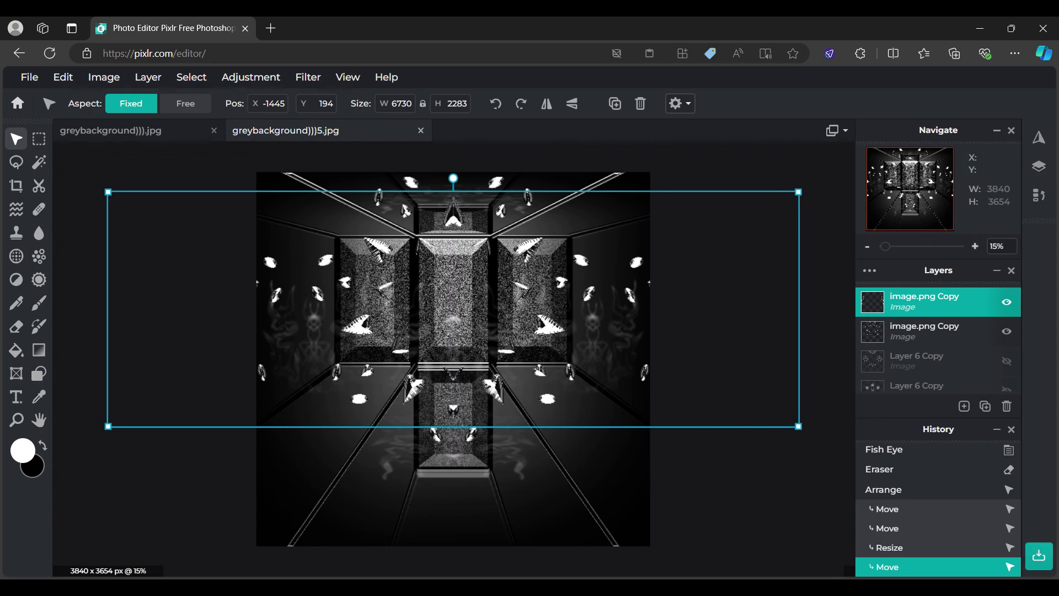
click(308, 78)
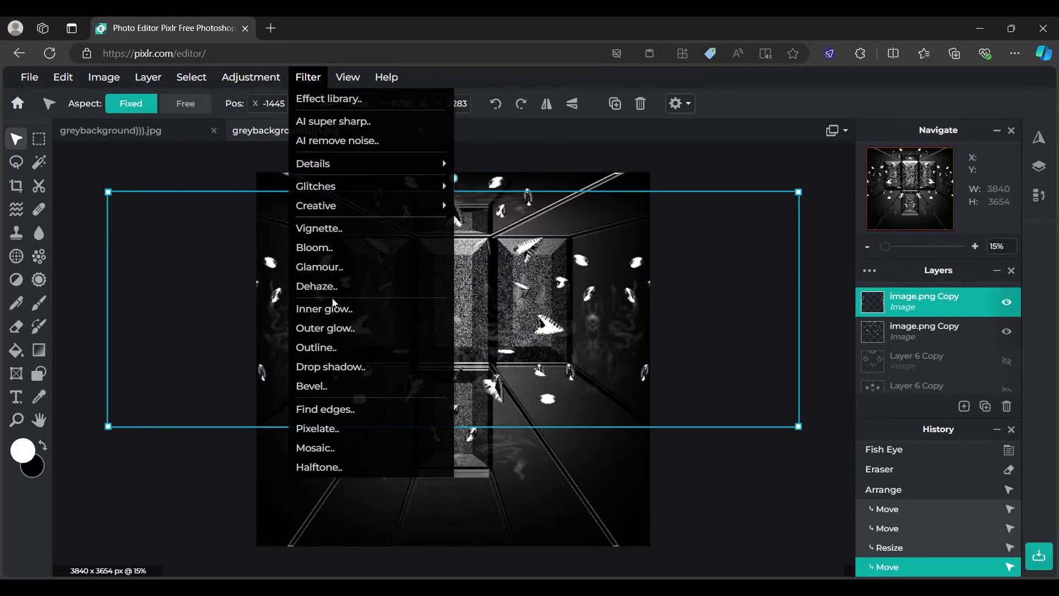
mouse_move(420, 206)
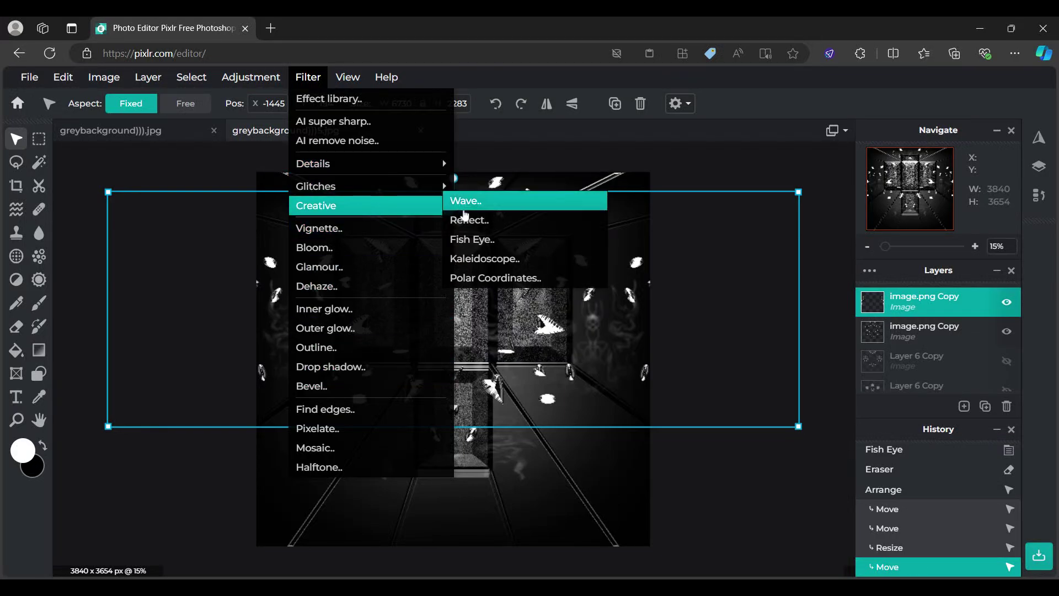
click(485, 239)
drag(854, 346, 943, 346)
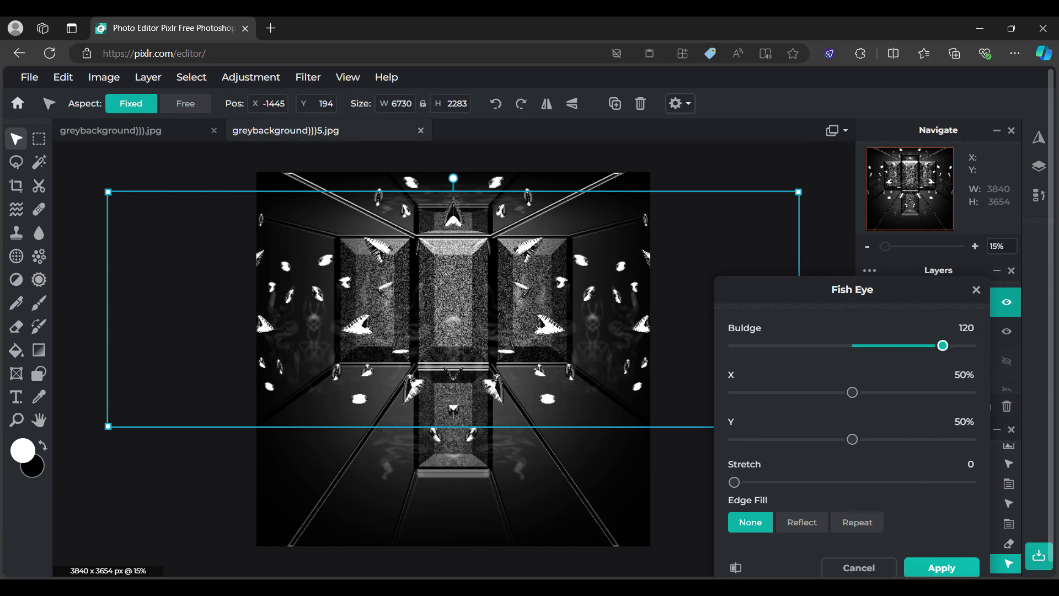
click(839, 567)
Step: Revert the side layer's move and resize by returning to the Eraser state in the history, and deselect the layer
click(905, 543)
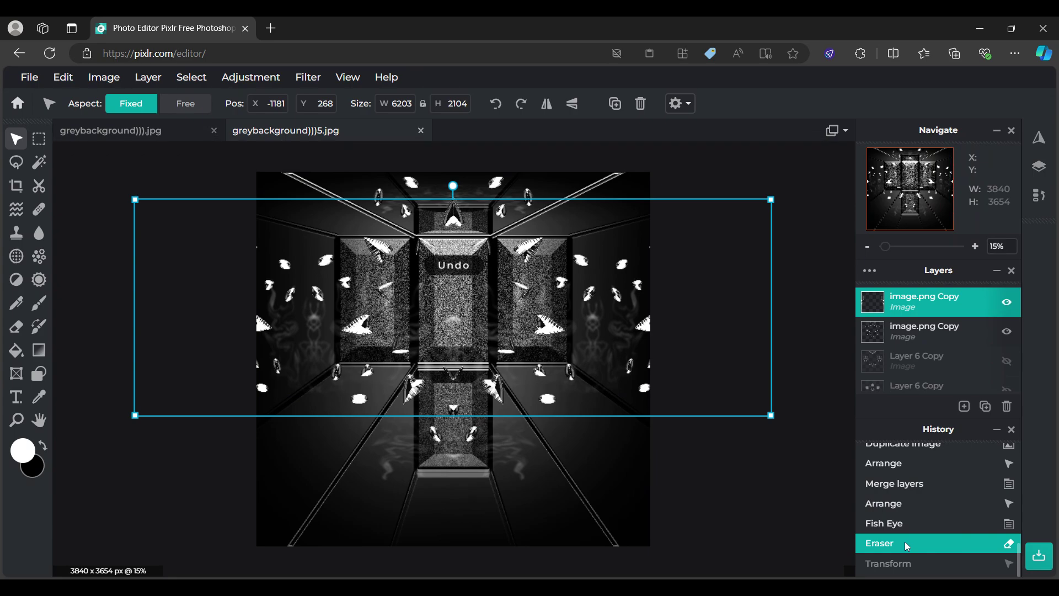
click(802, 428)
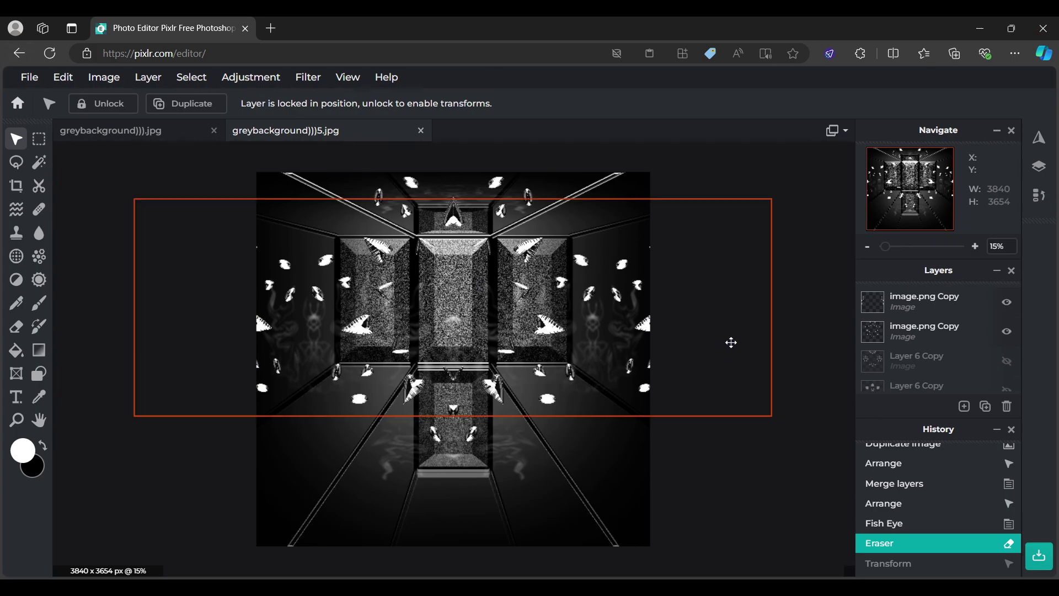
scroll(767, 340, down, 1)
scroll(766, 340, up, 1)
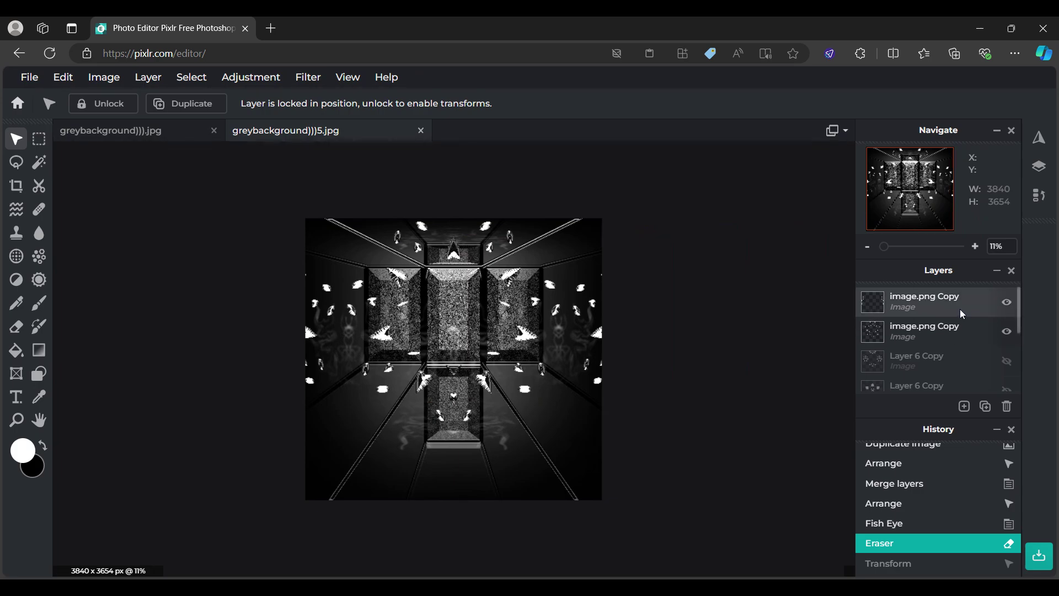
Step: Hide the side-wall heart layer, duplicate the central image.png Copy layer and flip the duplicate vertically
click(943, 334)
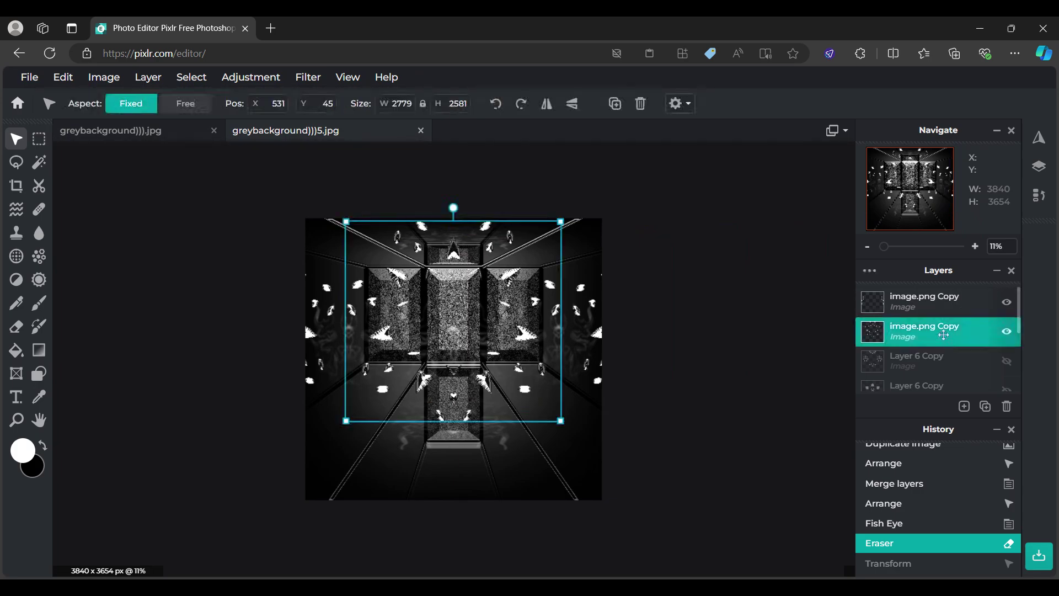
click(1007, 301)
key(ctrl+j)
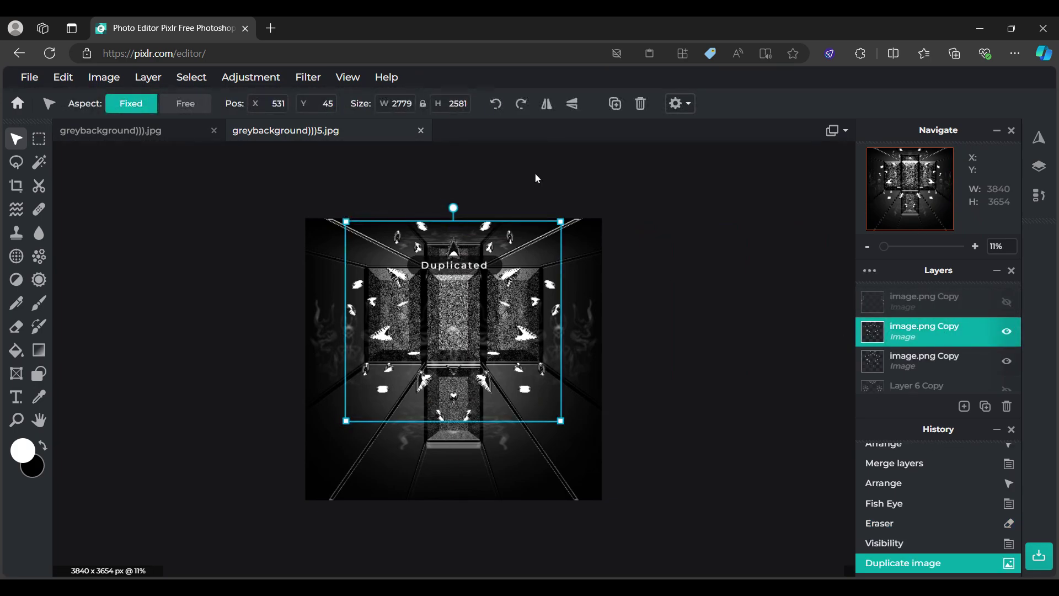
click(571, 104)
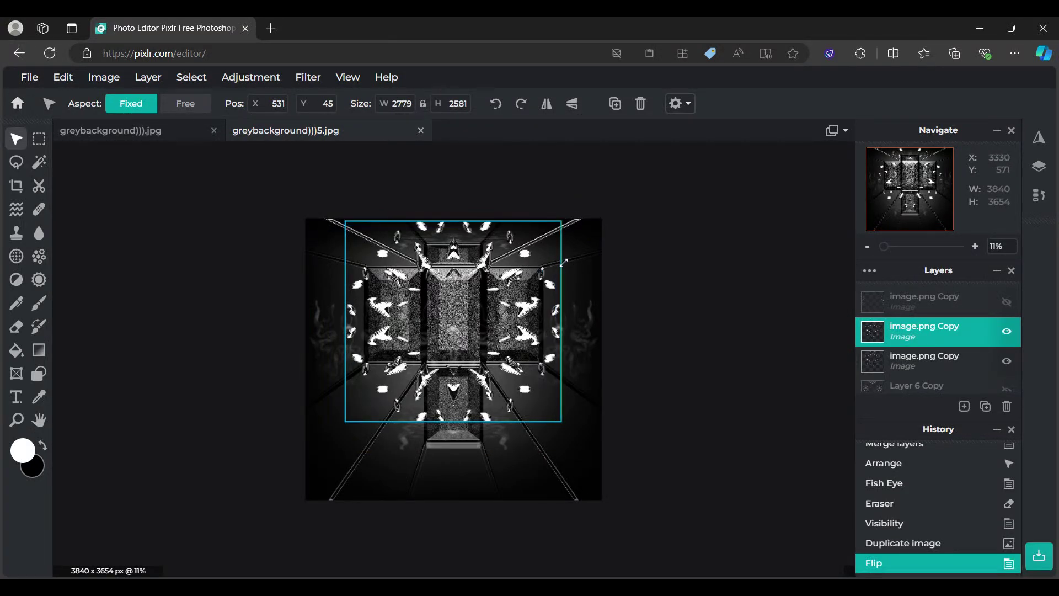
Step: Squash the flipped copy to 2779 × 1324 with free aspect, place it on the floor at X 531, Y 2957, and deselect it
click(185, 104)
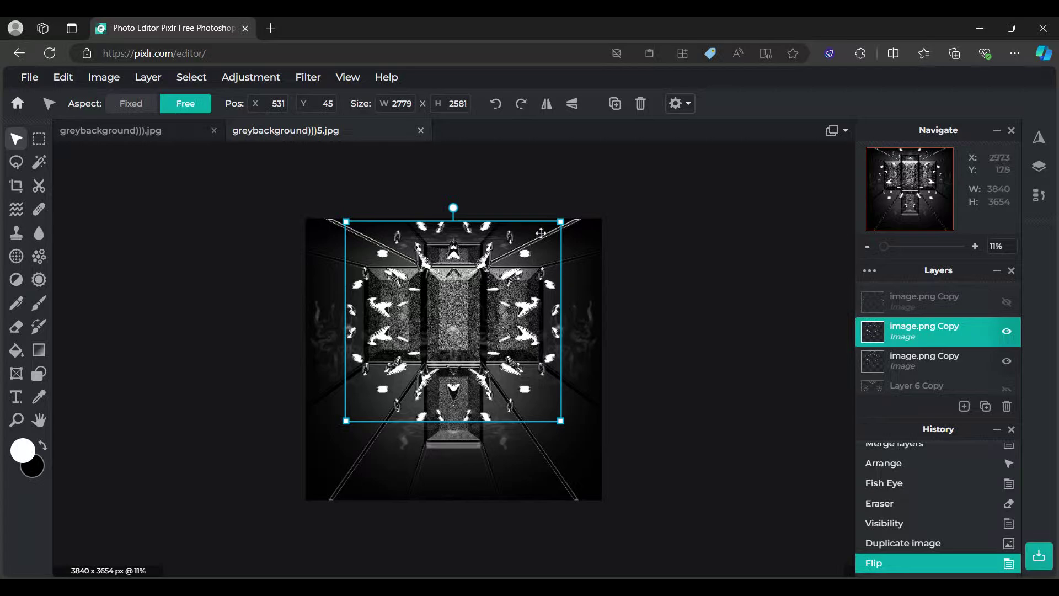
drag(560, 221, 560, 349)
drag(497, 363, 491, 429)
drag(500, 440, 494, 447)
drag(559, 438, 526, 470)
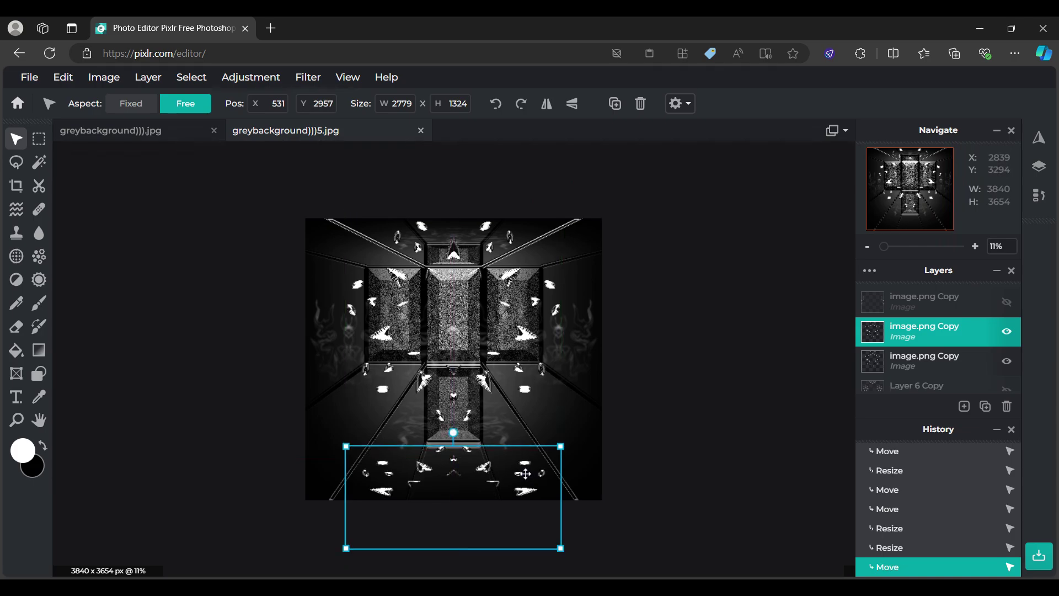
click(759, 328)
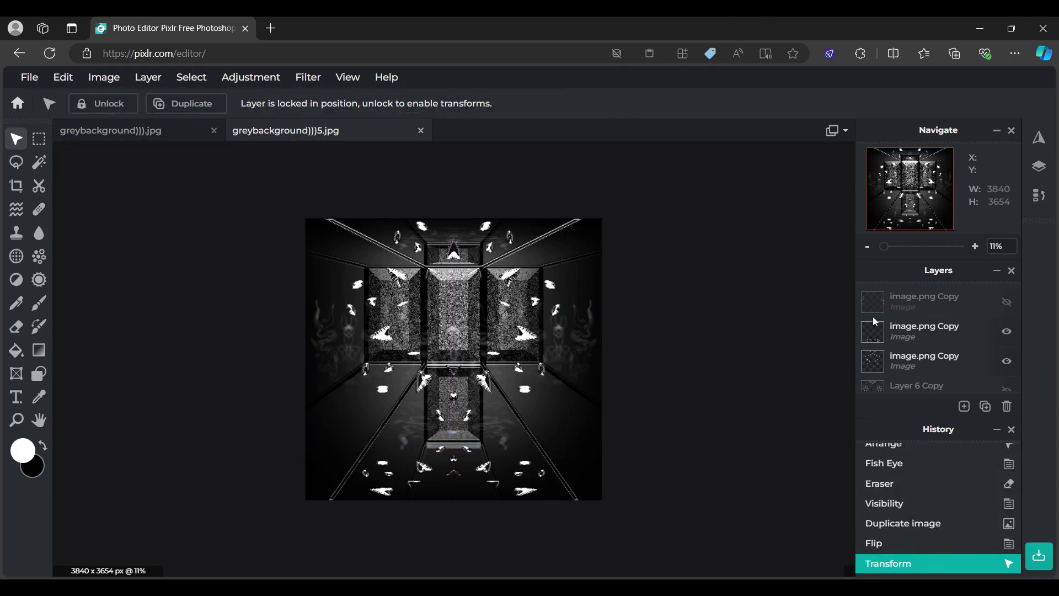
Step: Make the side-wall heart layer visible again and check the composition with the layer deselected
click(923, 293)
click(1006, 302)
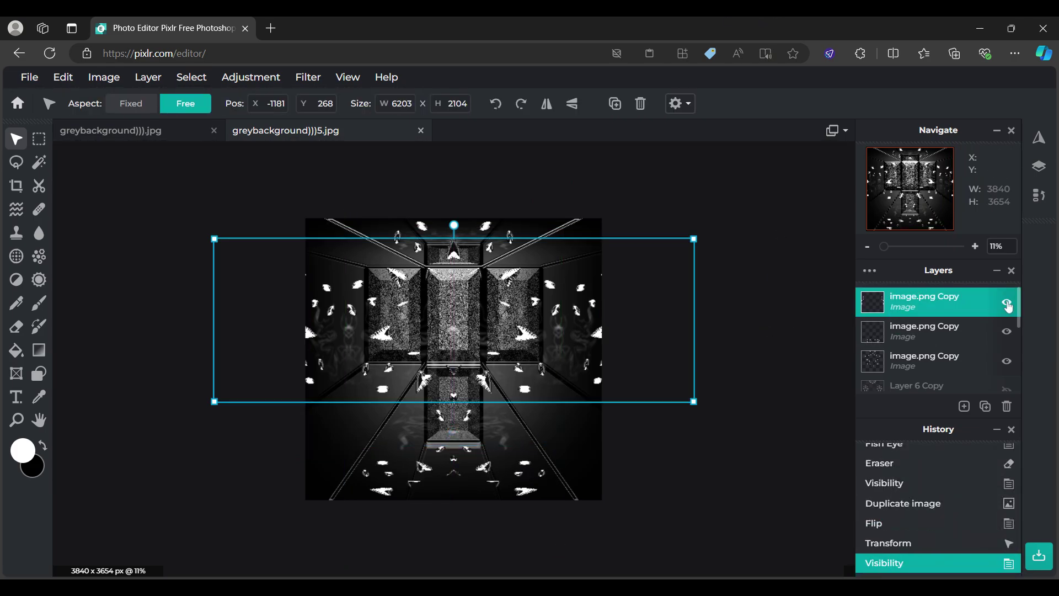
click(808, 338)
scroll(771, 287, up, 3)
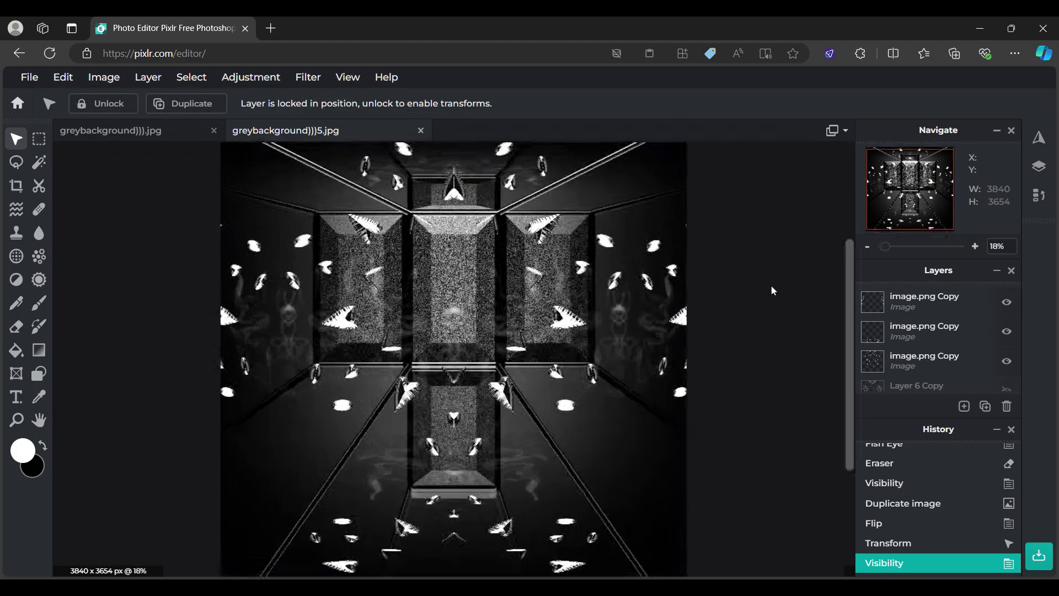
scroll(940, 342, down, 2)
Step: Show both hidden Layer 6 Copy layers with the white-oval patterns and check them over the heart shapes
click(950, 322)
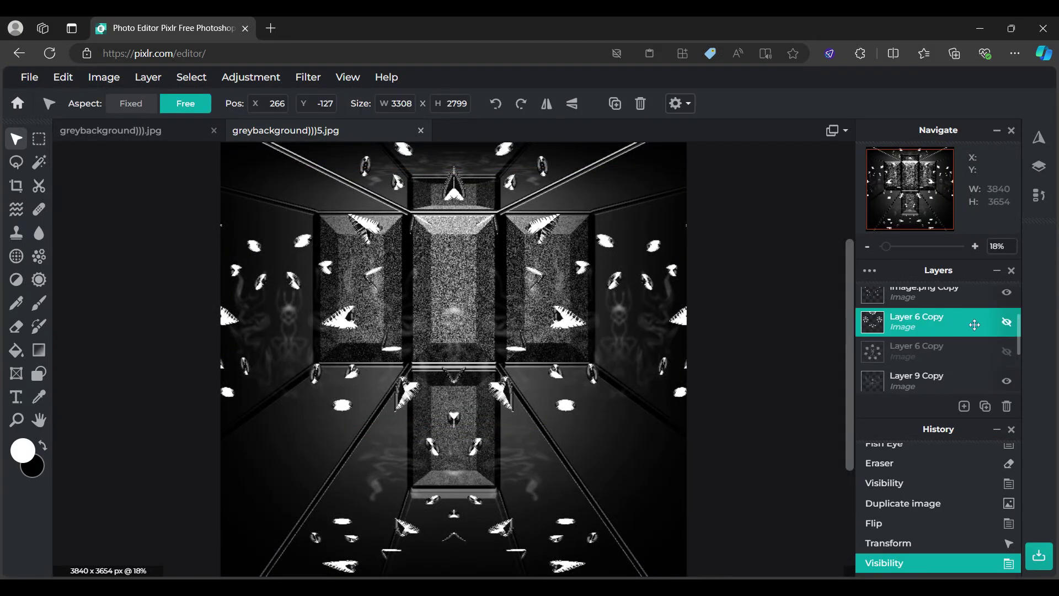
click(1007, 323)
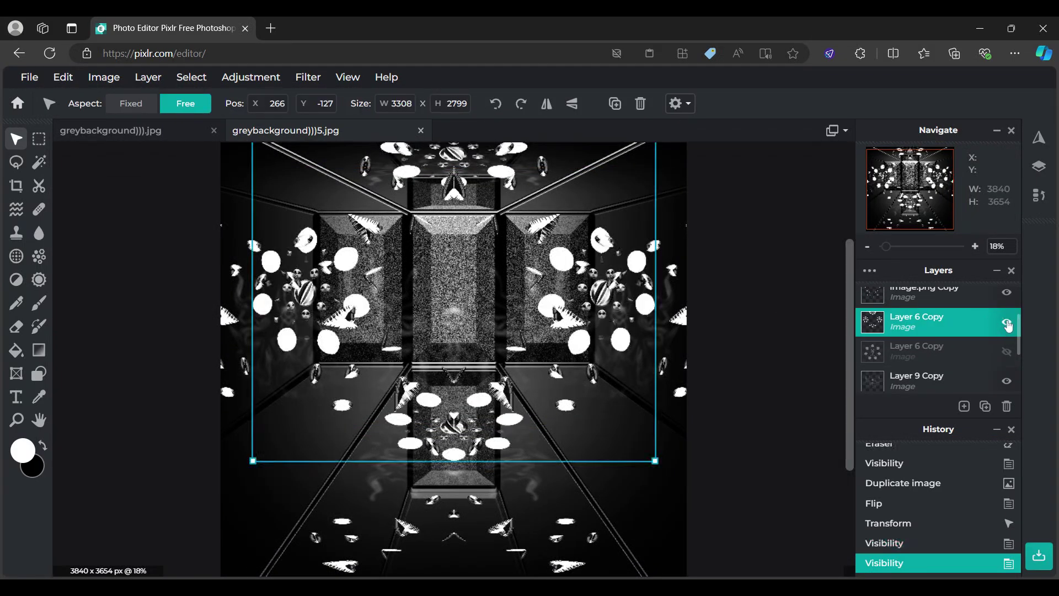
click(1006, 353)
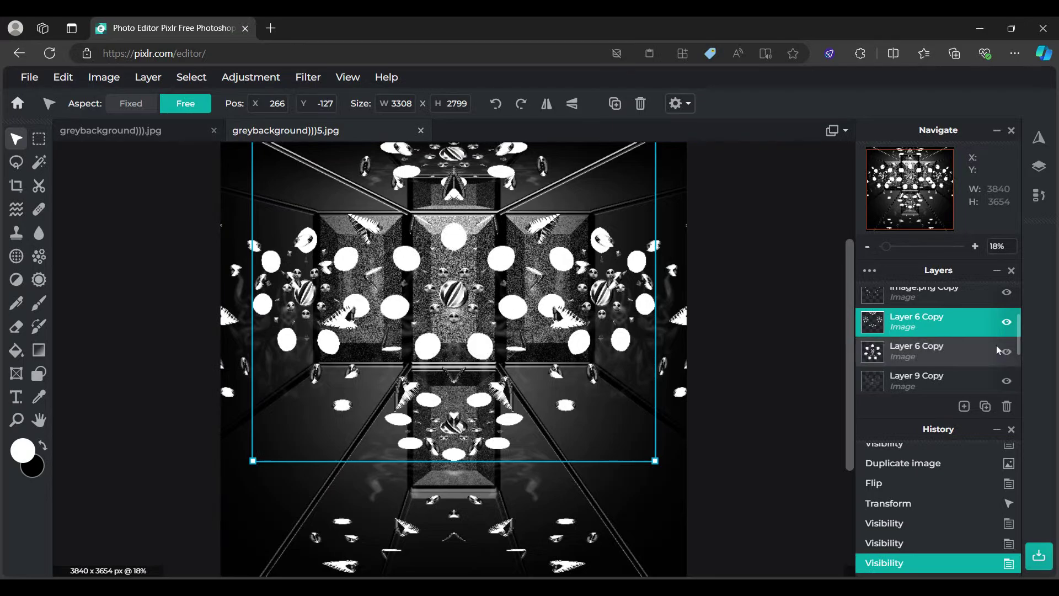
scroll(770, 334, down, 3)
scroll(770, 335, up, 2)
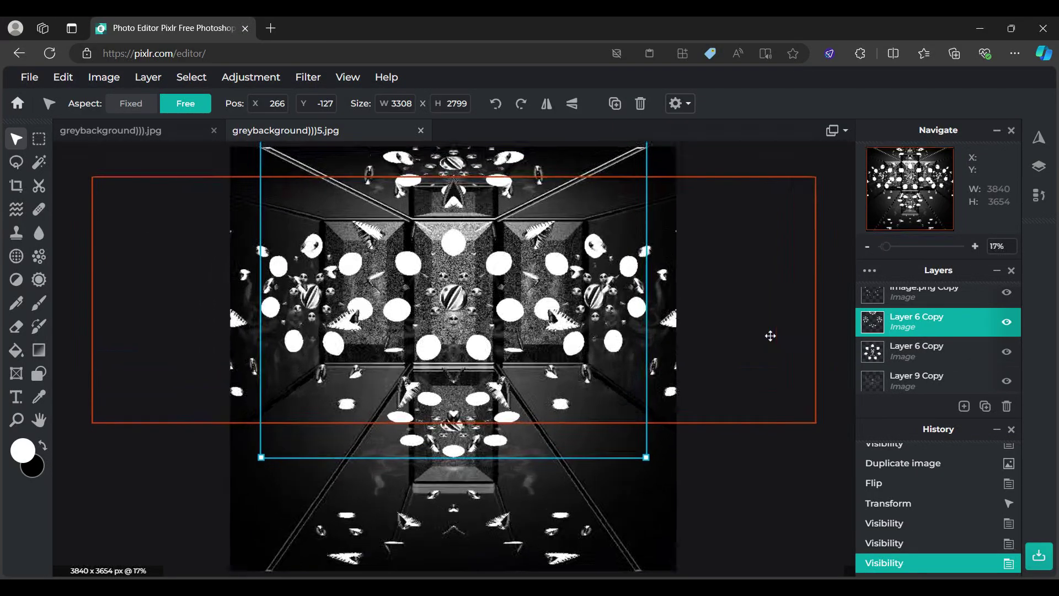
scroll(770, 336, down, 2)
scroll(974, 312, up, 3)
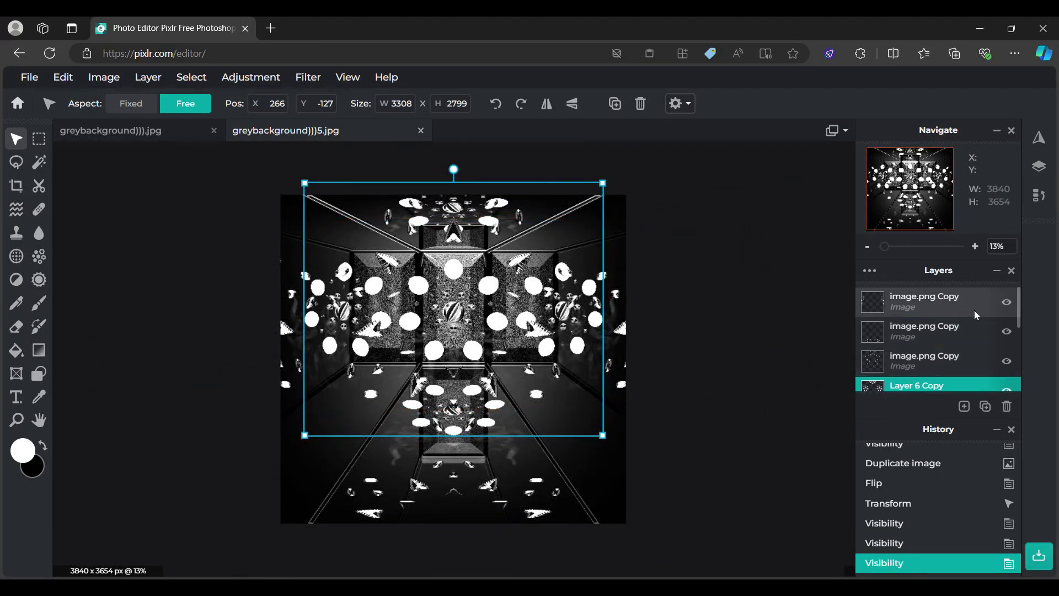
Step: Hide the three image.png Copy heart layers
click(1006, 302)
click(1007, 332)
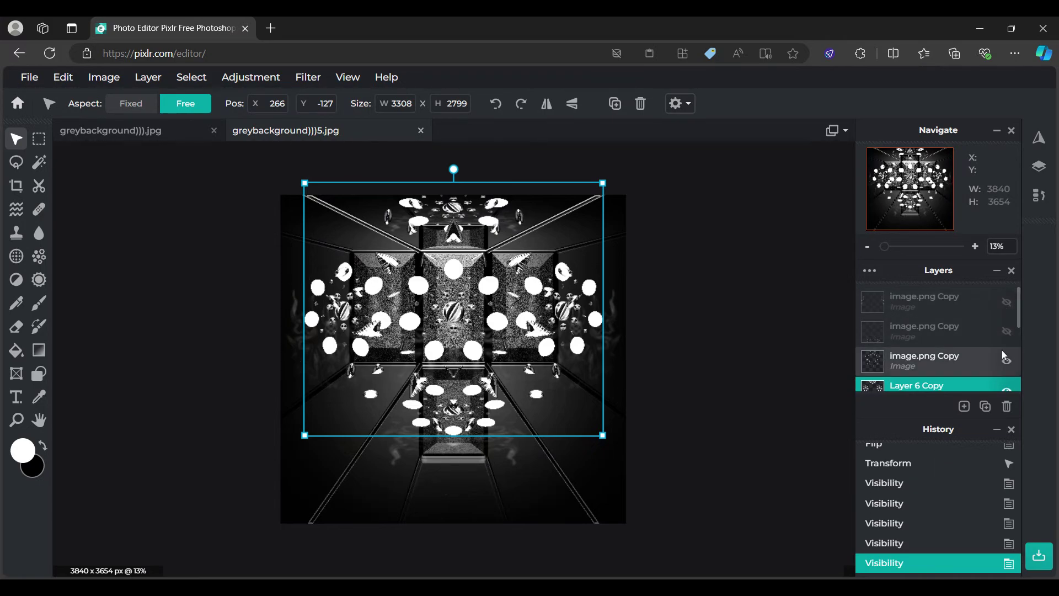
click(1007, 364)
Step: Duplicate the Layer 6 Copy holding the outer oval patterns twice and merge both duplicates down into it
scroll(934, 341, down, 1)
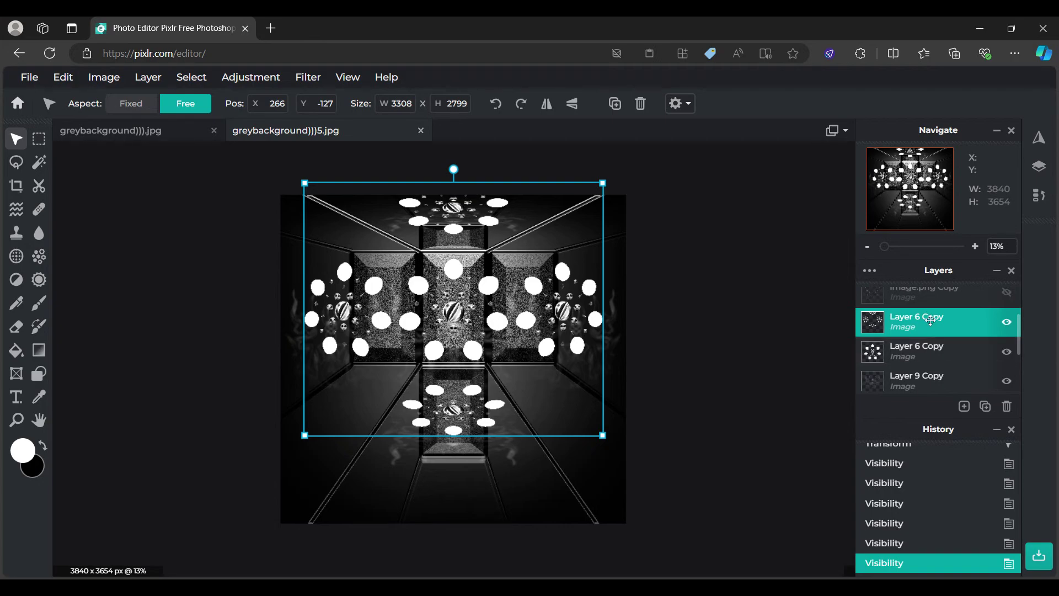
key(ctrl+j)
key(ctrl+j)
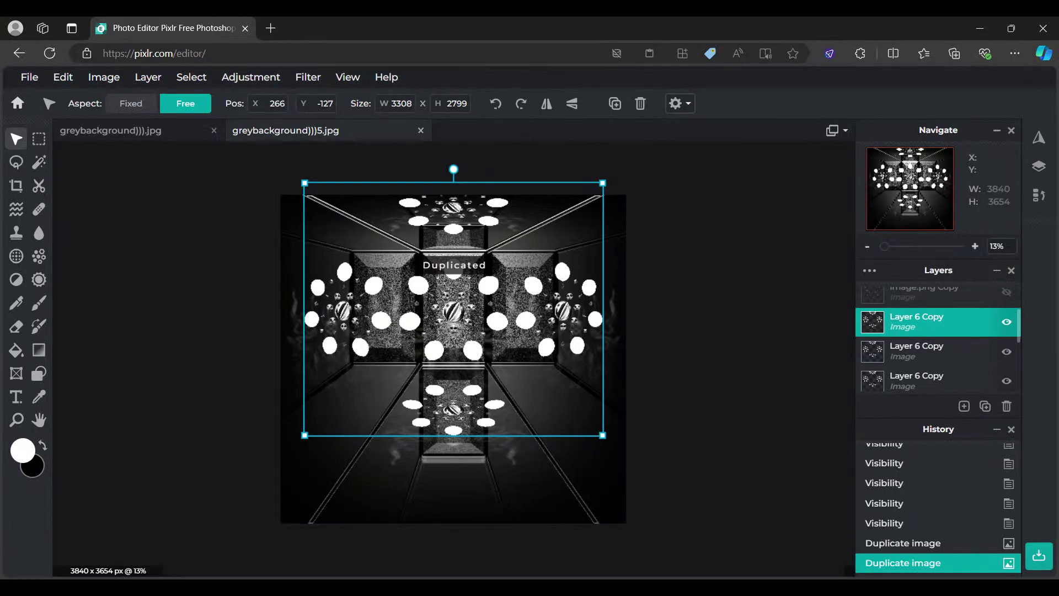
click(905, 328)
click(766, 523)
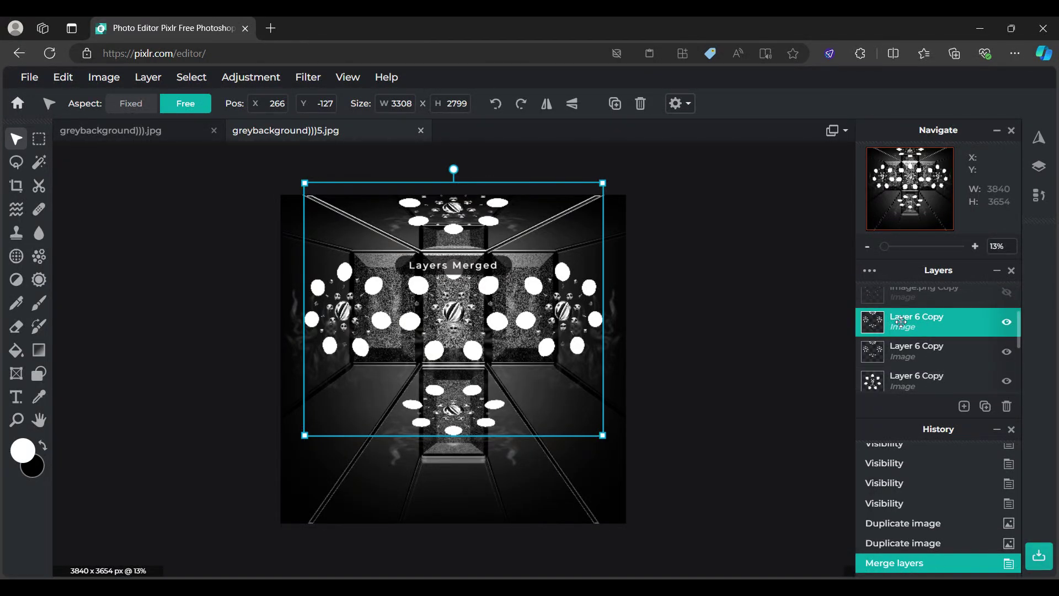
click(766, 523)
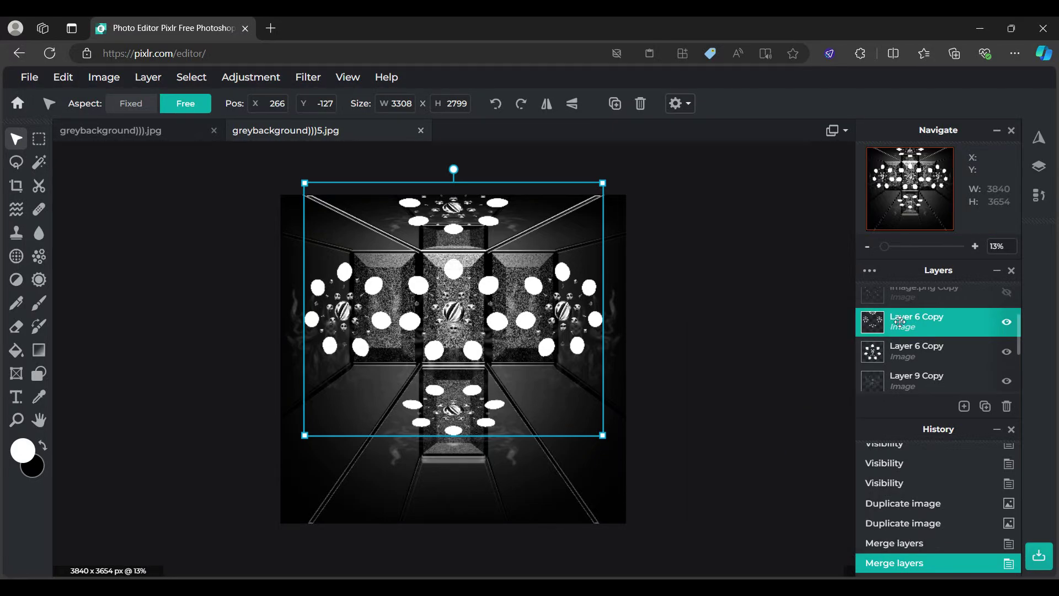
Step: Duplicate the Layer 6 Copy holding the central oval ring, merge the duplicate down into it, and deselect the layer
click(907, 357)
key(ctrl+j)
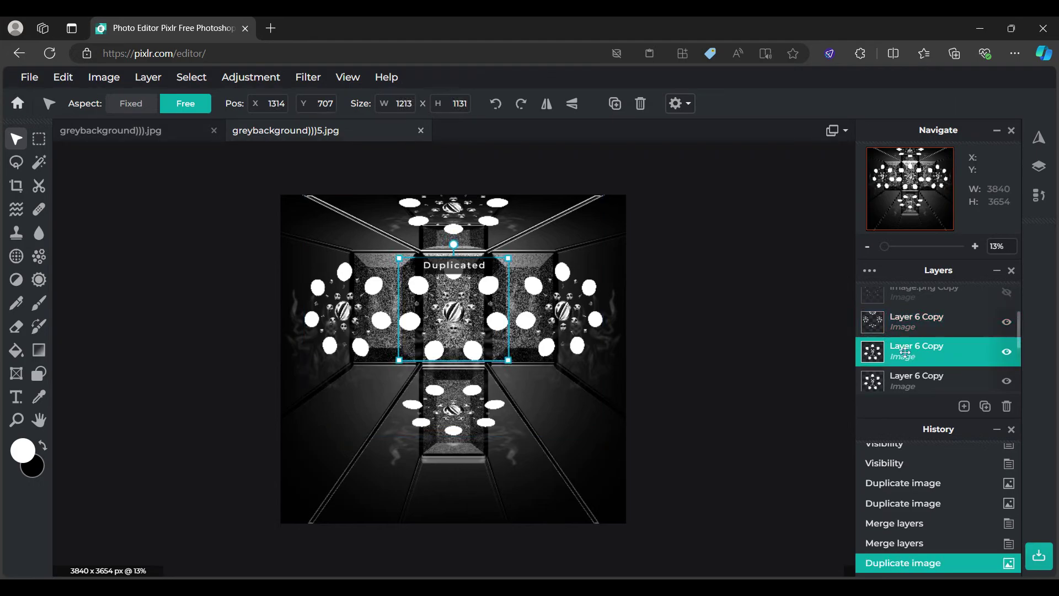
click(901, 353)
click(762, 553)
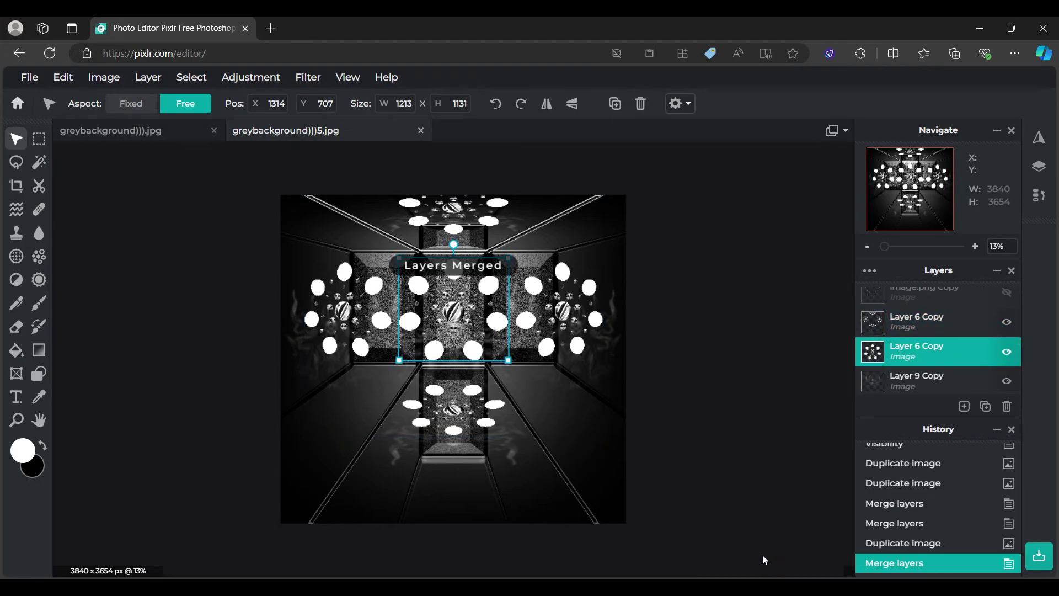
scroll(491, 198, up, 2)
scroll(491, 199, down, 2)
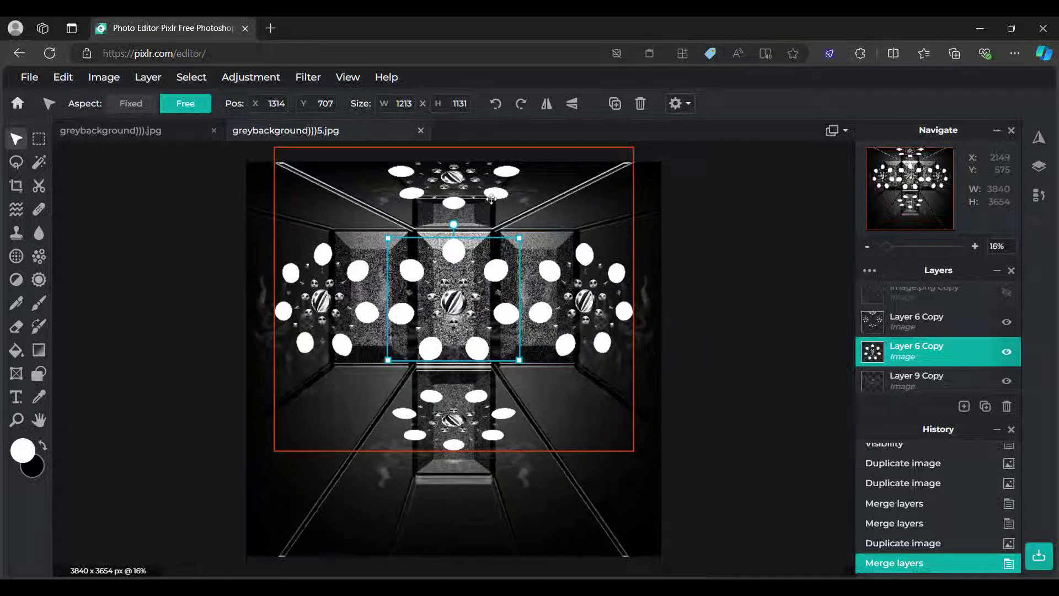
click(731, 301)
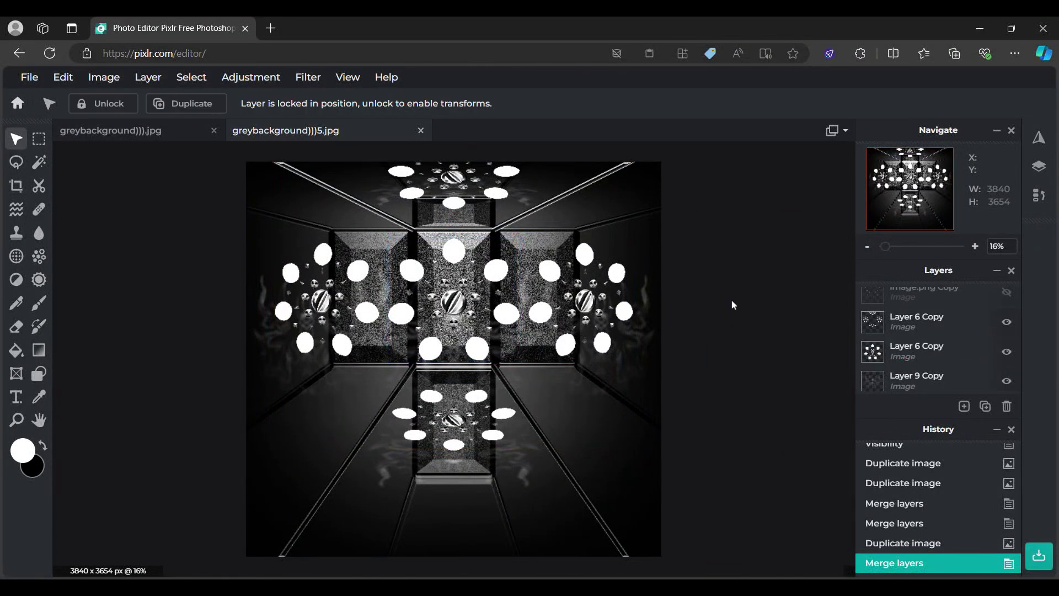
Step: Hide both Layer 6 Copy oval-pattern layers
scroll(951, 323, down, 3)
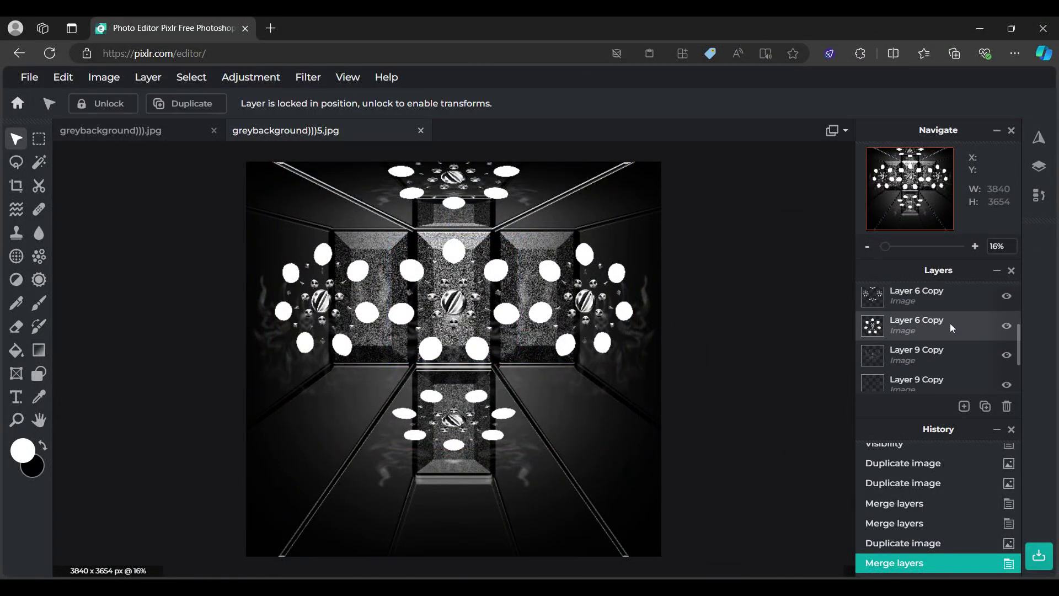
scroll(949, 323, up, 3)
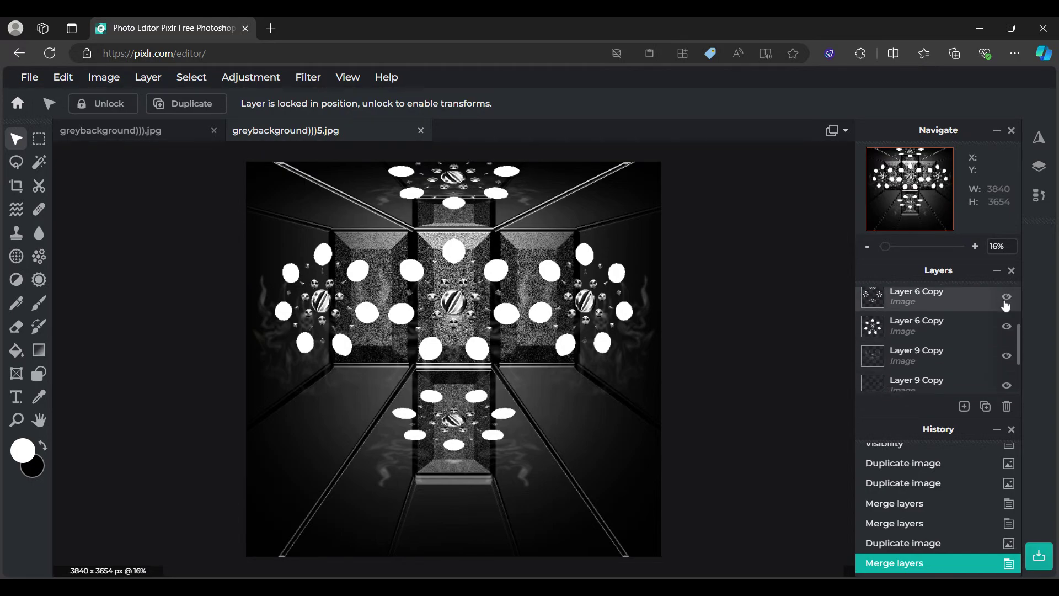
scroll(993, 309, up, 2)
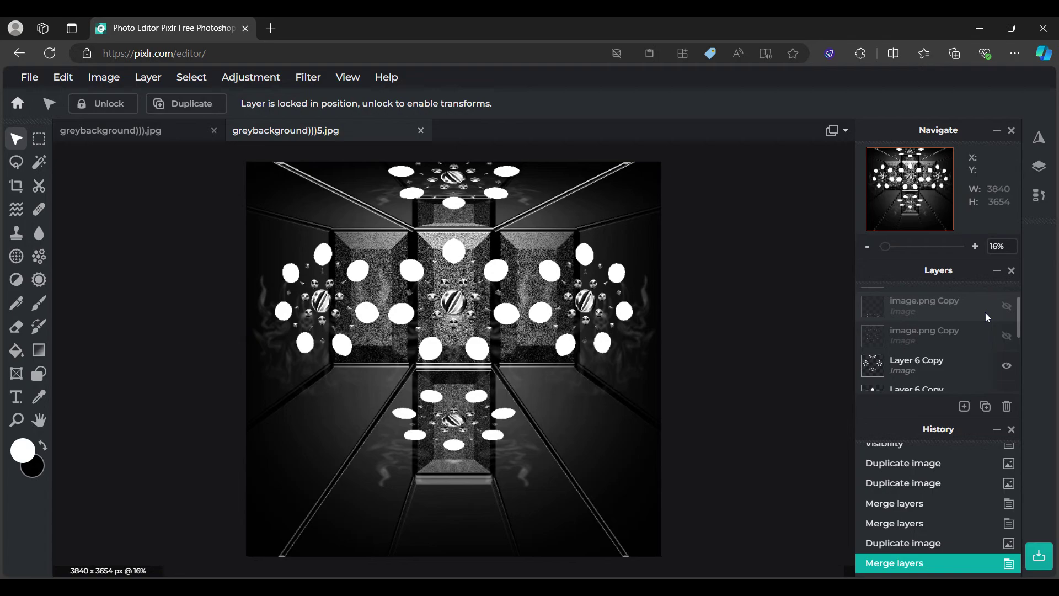
scroll(988, 340, down, 2)
click(1006, 297)
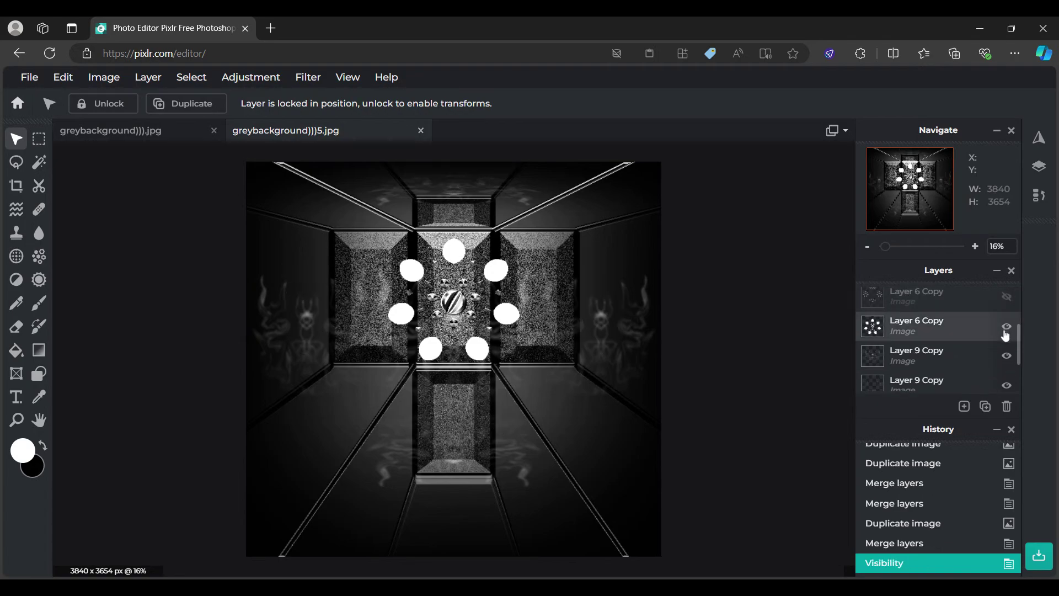
click(1007, 327)
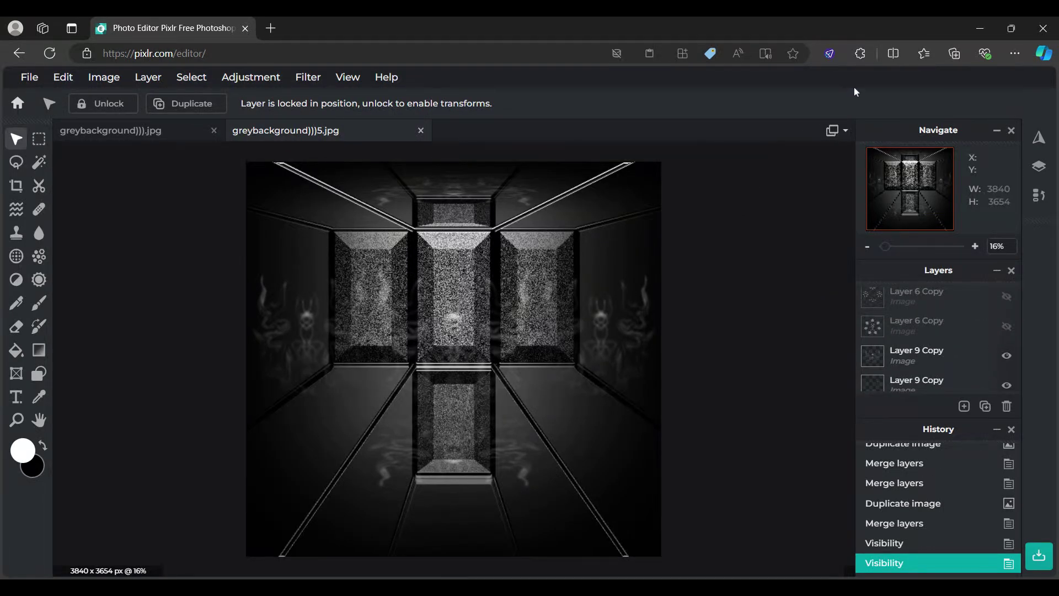